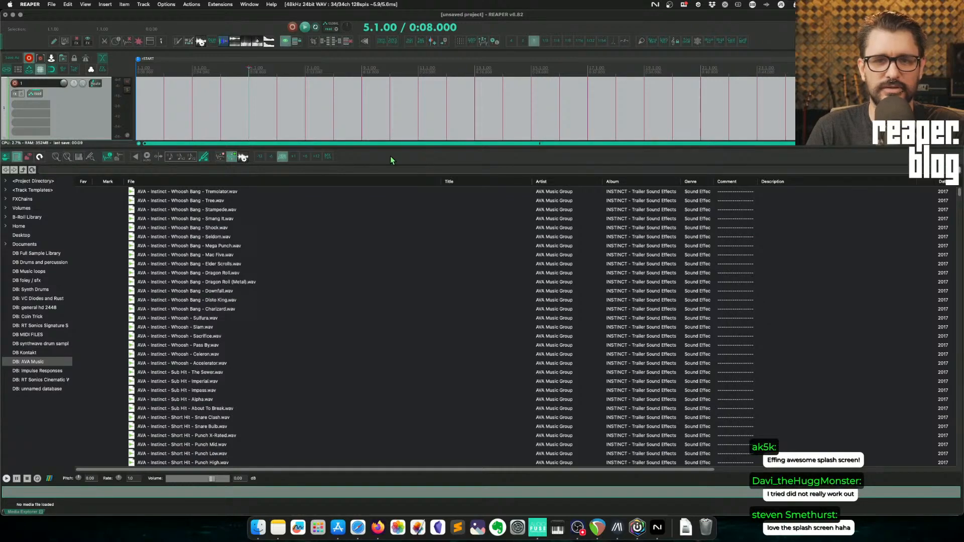
Step: Find the MX Tuner script among the Media Explorer actions with filter "mx", run it, and accept switching to the FFT algorithm
{"action": "key", "text": "question"}
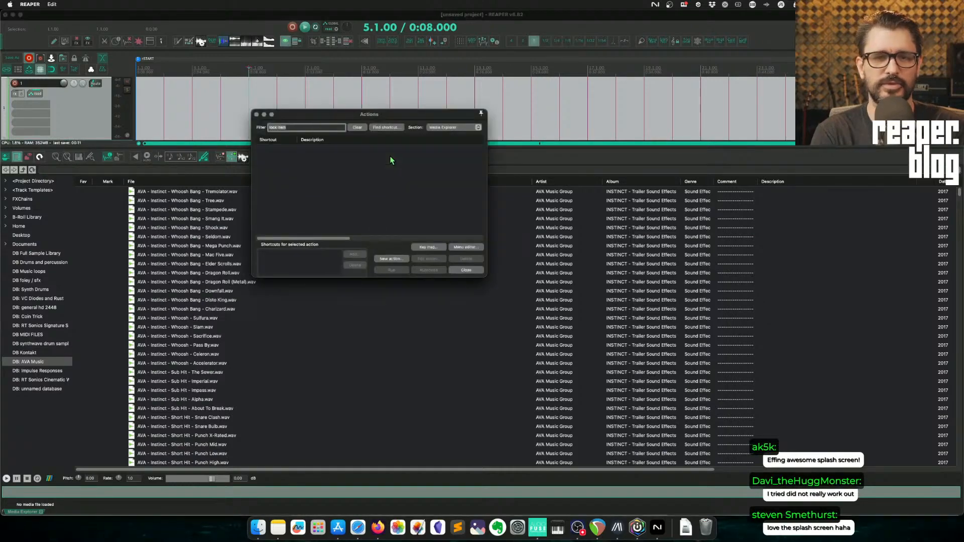
{"action": "type", "text": "mx"}
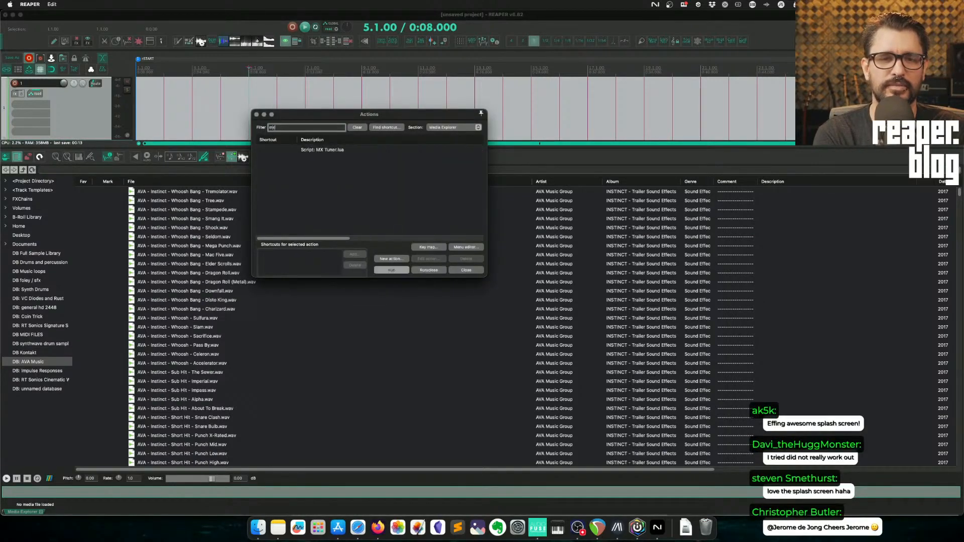
{"action": "key", "text": "Down"}
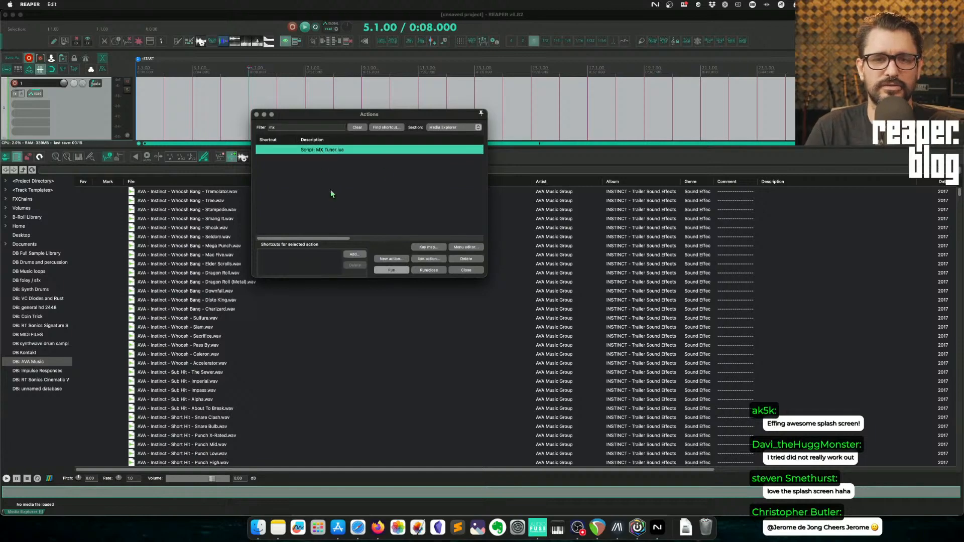
{"action": "left_click", "coordinate": [395, 271]}
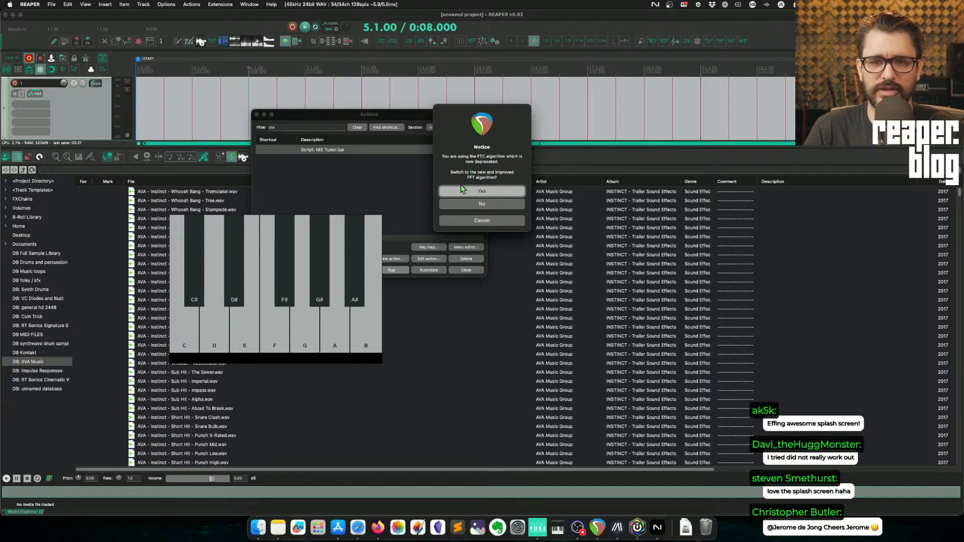
{"action": "left_click", "coordinate": [493, 190]}
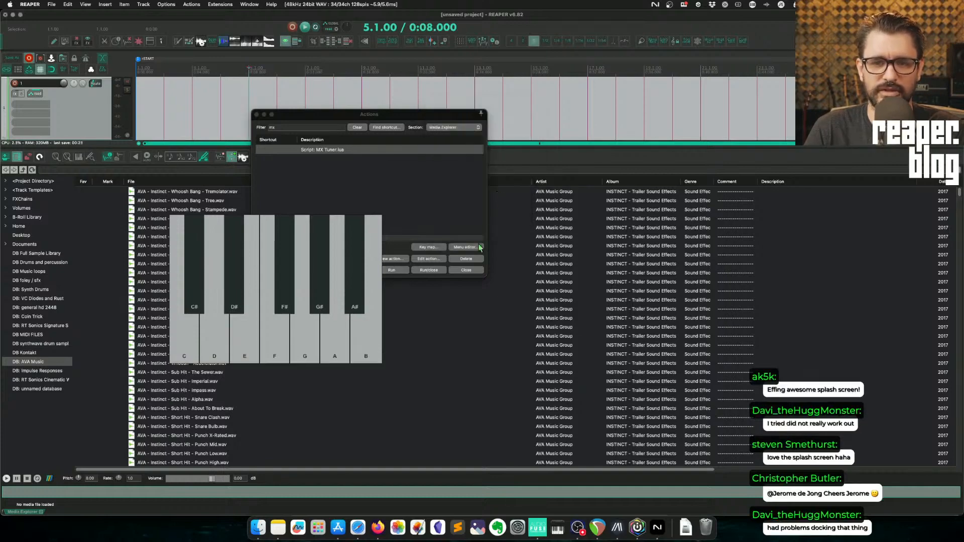
Step: Move the Actions window clear of the piano keyboard, dock the MX Tuner window, and widen it beside the Media Explorer
{"action": "left_click_drag", "start_coordinate": [311, 115], "coordinate": [712, 165]}
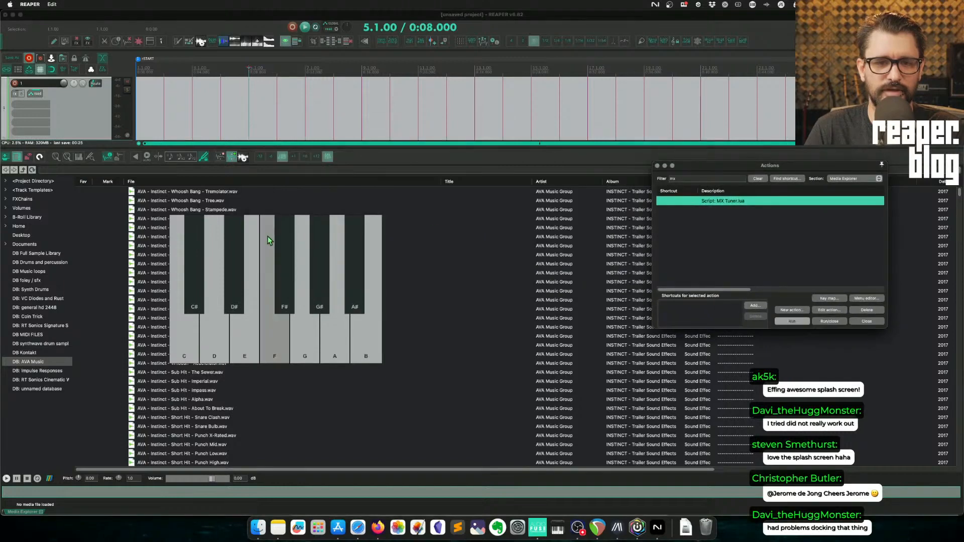
{"action": "right_click", "coordinate": [267, 237]}
{"action": "mouse_move", "coordinate": [289, 241]}
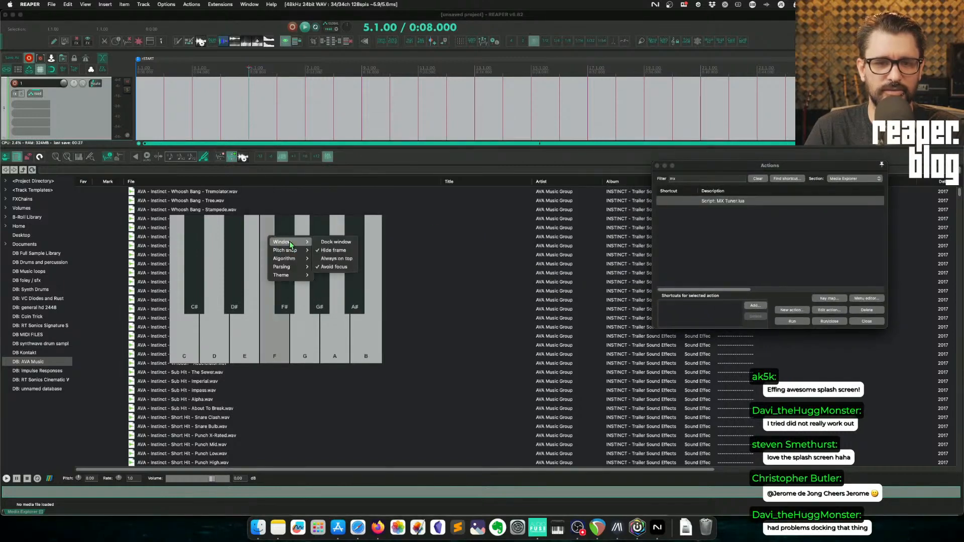
{"action": "left_click", "coordinate": [331, 242]}
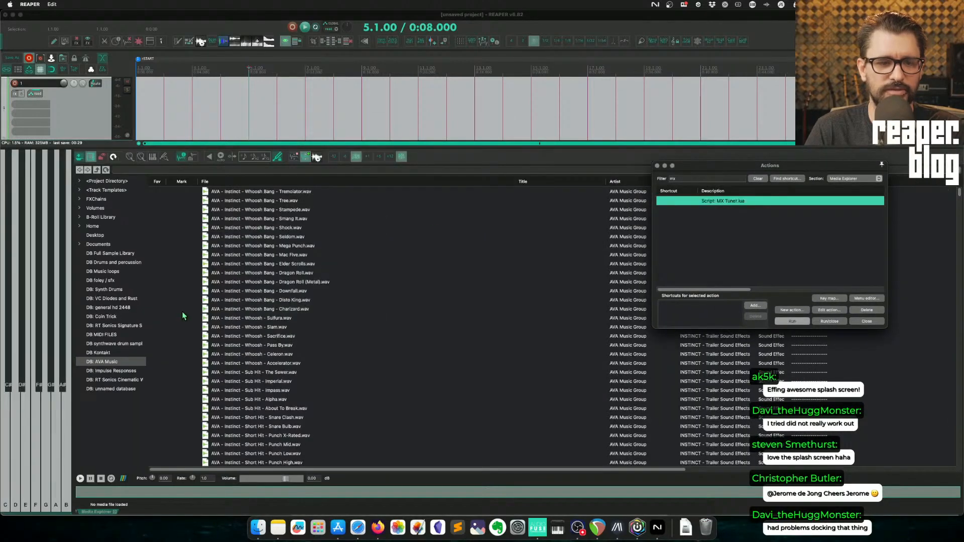
{"action": "left_click_drag", "start_coordinate": [74, 485], "coordinate": [196, 485]}
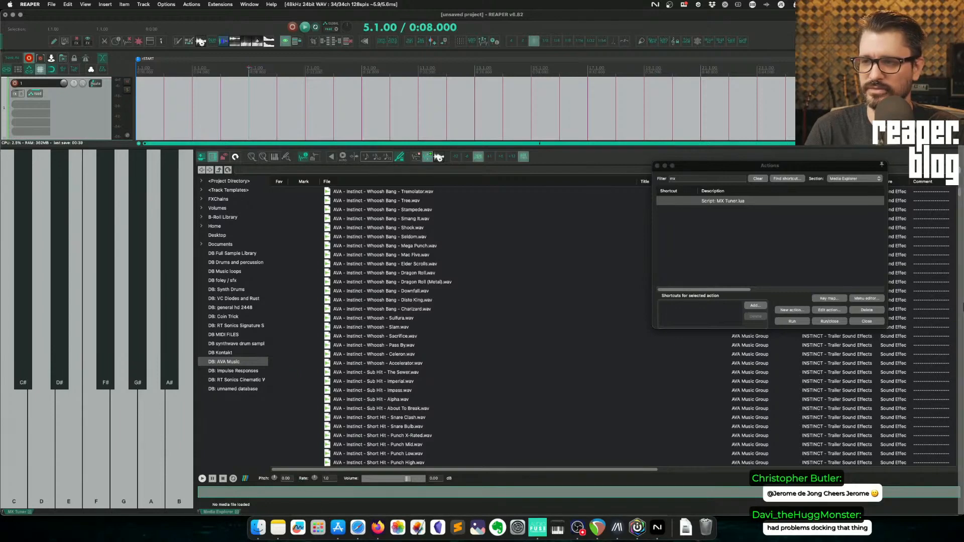
Step: Check the MX Tuner forum thread in Firefox for its docked layout and return to REAPER
{"action": "key", "text": "super+Tab"}
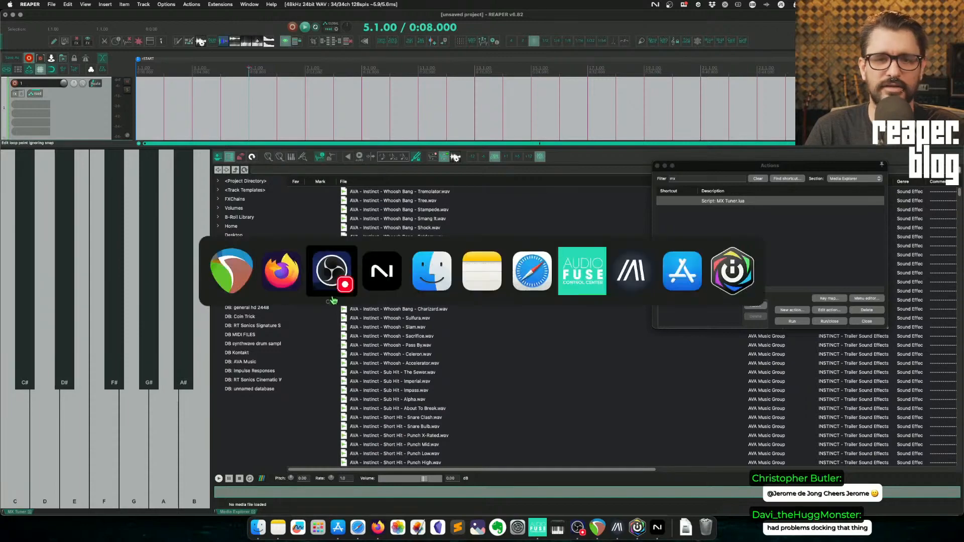
{"action": "left_click", "coordinate": [293, 279]}
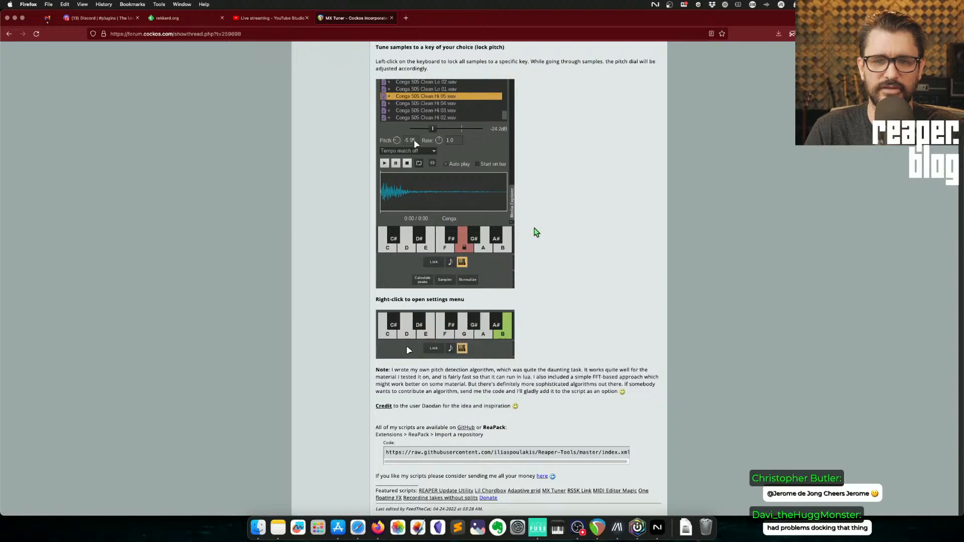
{"action": "key", "text": "super+Tab"}
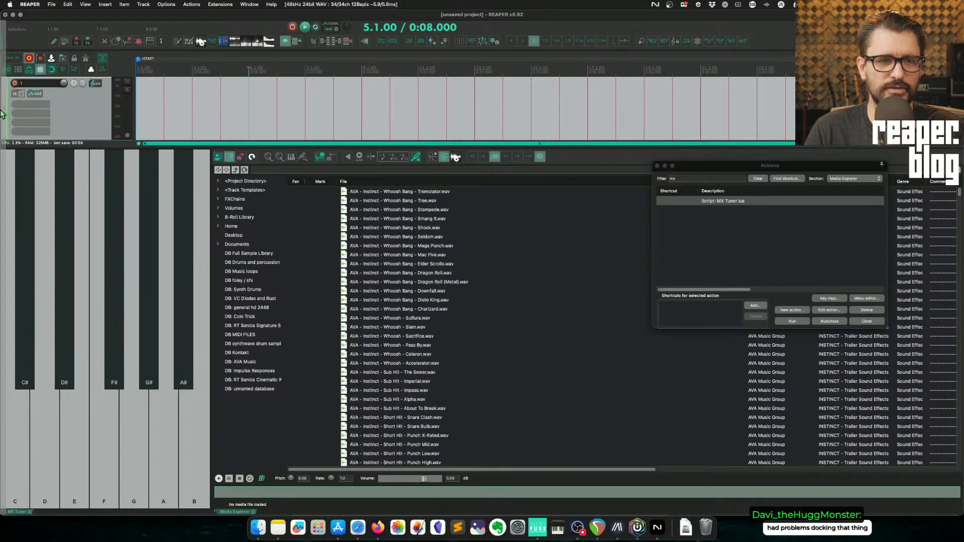
Step: Dock the Media Explorer beside the track area with the MX Tuner keyboard below it, and shrink the keyboard's height
{"action": "left_click_drag", "start_coordinate": [21, 101], "coordinate": [48, 127]}
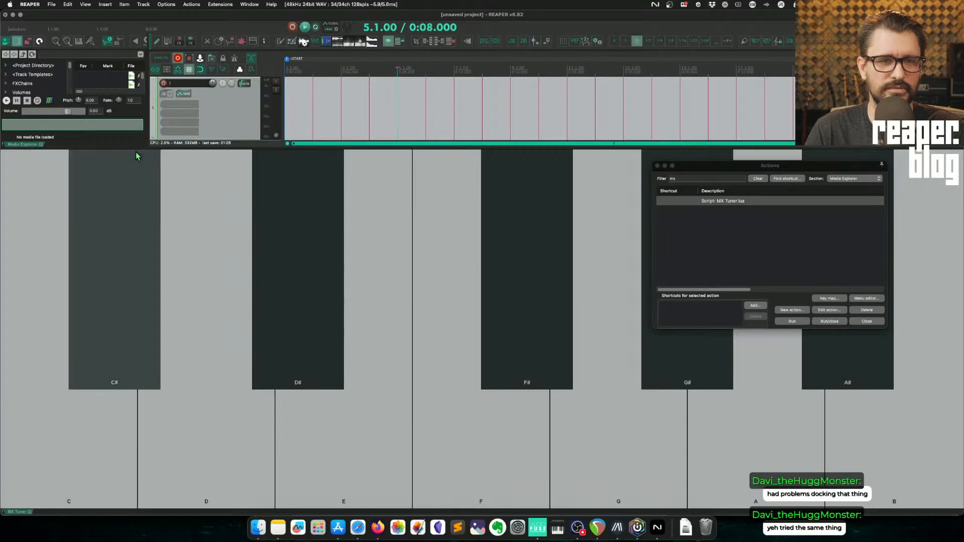
{"action": "left_click_drag", "start_coordinate": [136, 156], "coordinate": [121, 329]}
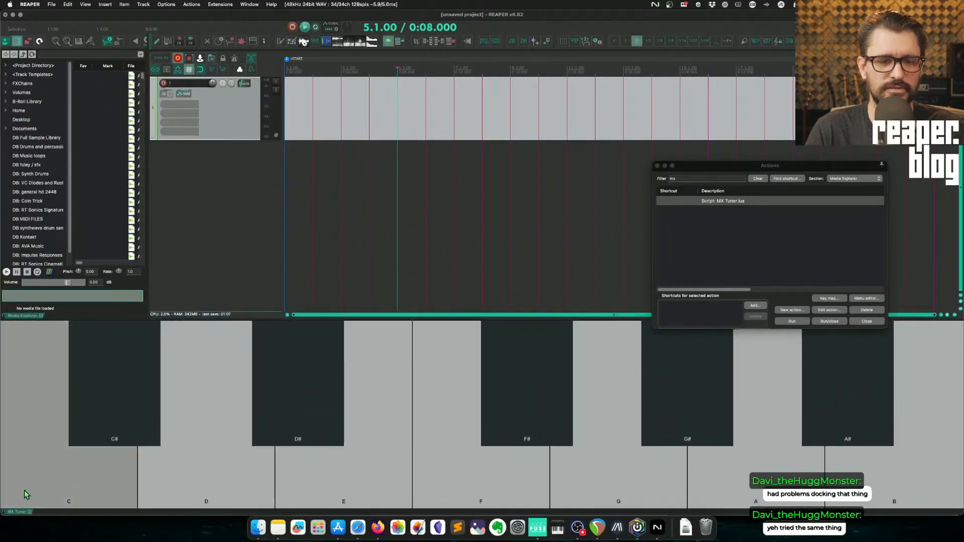
{"action": "left_click_drag", "start_coordinate": [9, 321], "coordinate": [2, 357]}
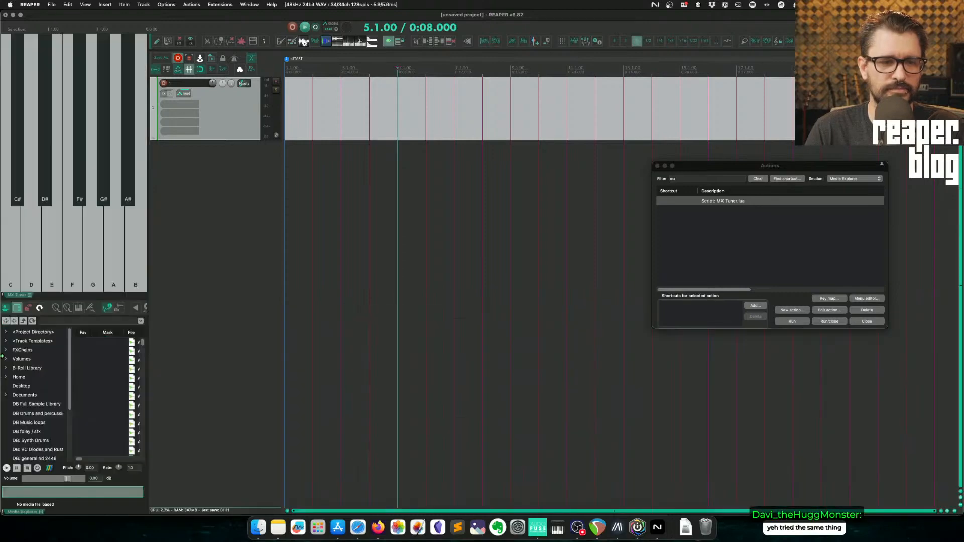
{"action": "left_click_drag", "start_coordinate": [10, 295], "coordinate": [7, 486]}
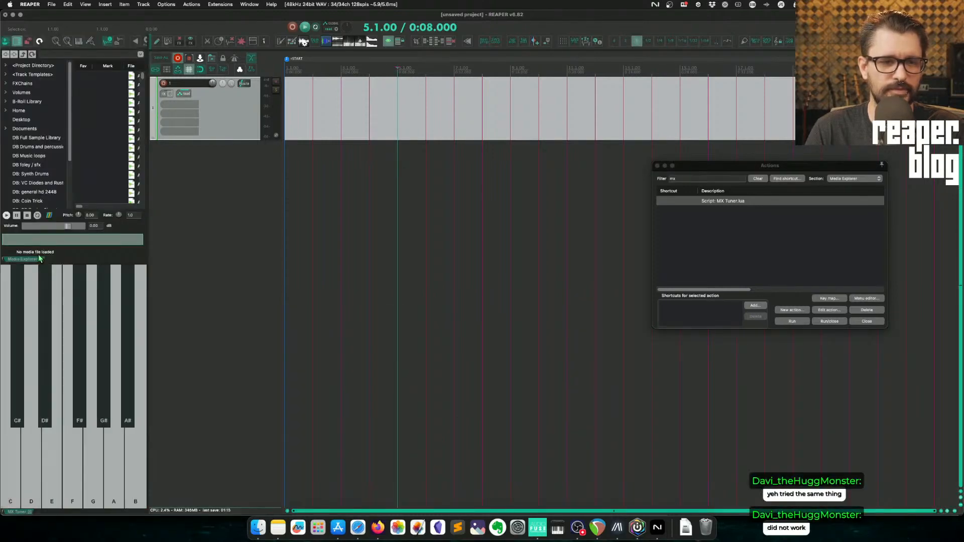
{"action": "left_click_drag", "start_coordinate": [84, 262], "coordinate": [59, 444]}
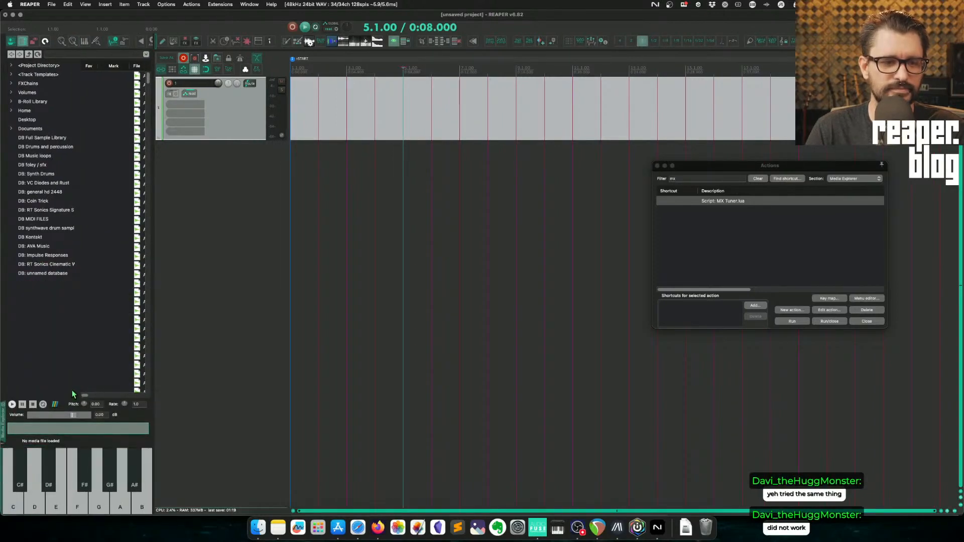
Step: Temporarily widen the docked Media Explorer and narrow its folder list so the file names are readable
{"action": "left_click", "coordinate": [212, 339]}
{"action": "left_click_drag", "start_coordinate": [154, 300], "coordinate": [263, 297]}
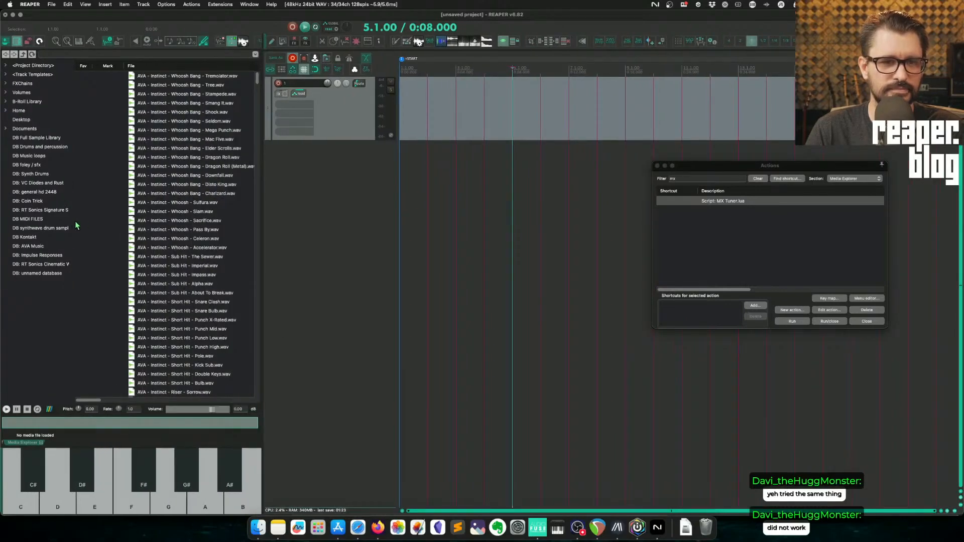
{"action": "left_click_drag", "start_coordinate": [73, 220], "coordinate": [49, 221]}
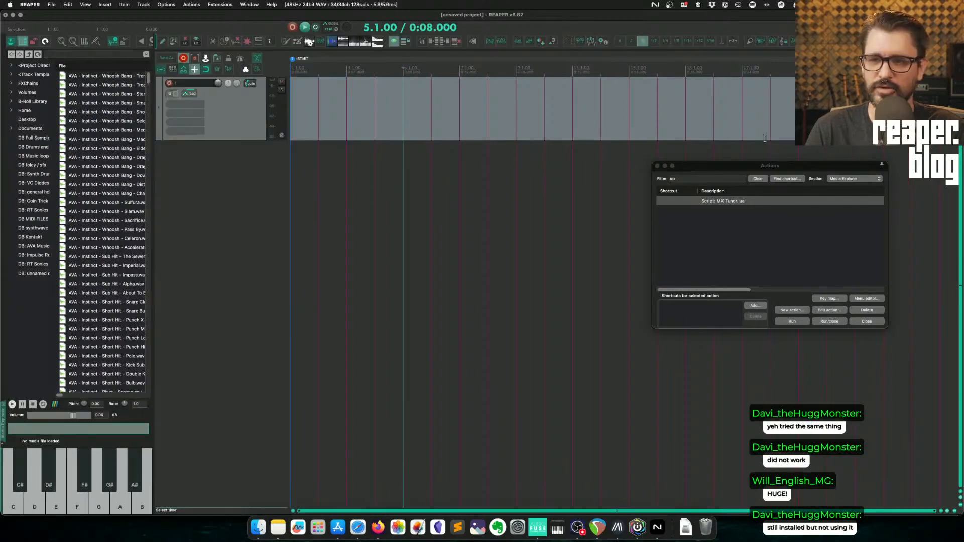
Step: Review the MX Tuner script under the Media Explorer section of the Actions window, and close the window
{"action": "left_click_drag", "start_coordinate": [733, 168], "coordinate": [290, 210]}
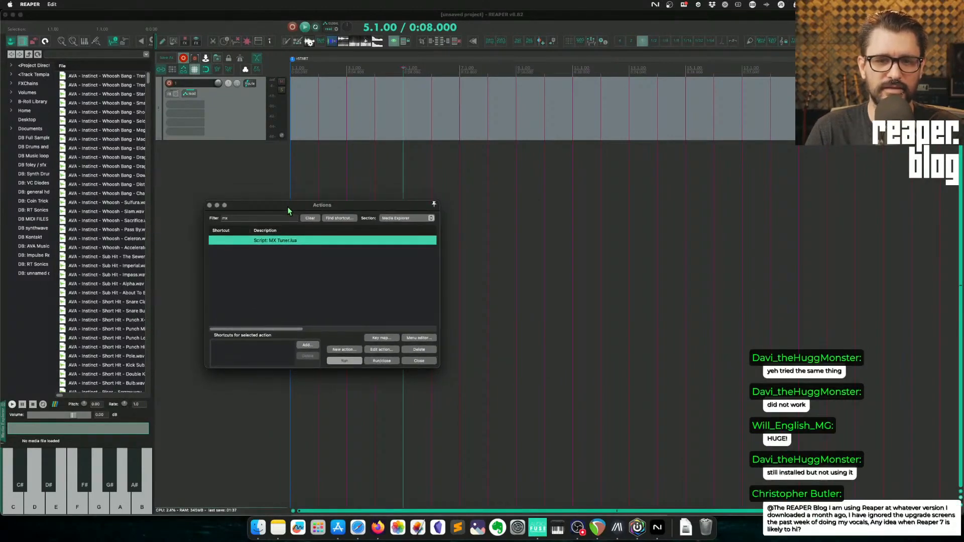
{"action": "left_click_drag", "start_coordinate": [370, 206], "coordinate": [355, 186]}
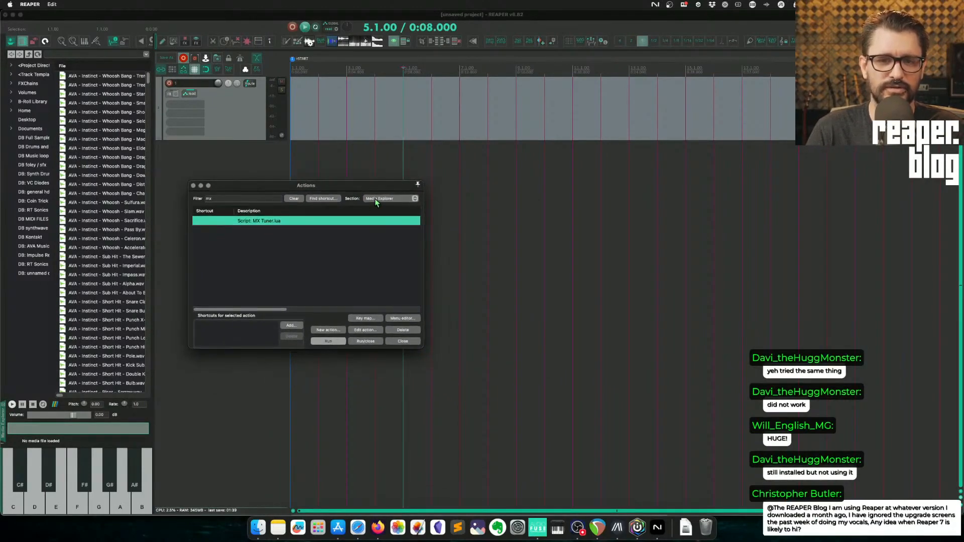
{"action": "left_click", "coordinate": [375, 201]}
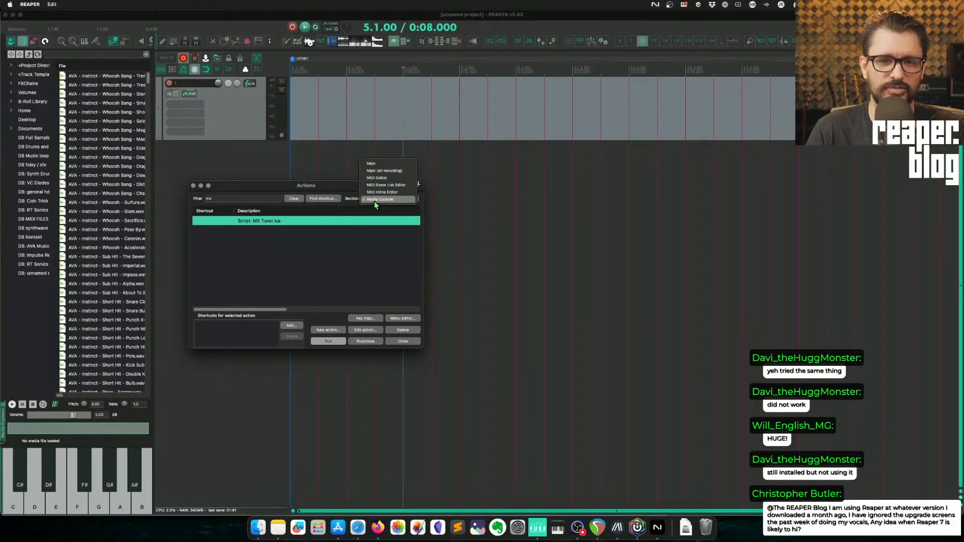
{"action": "left_click", "coordinate": [393, 201]}
{"action": "left_click", "coordinate": [266, 226]}
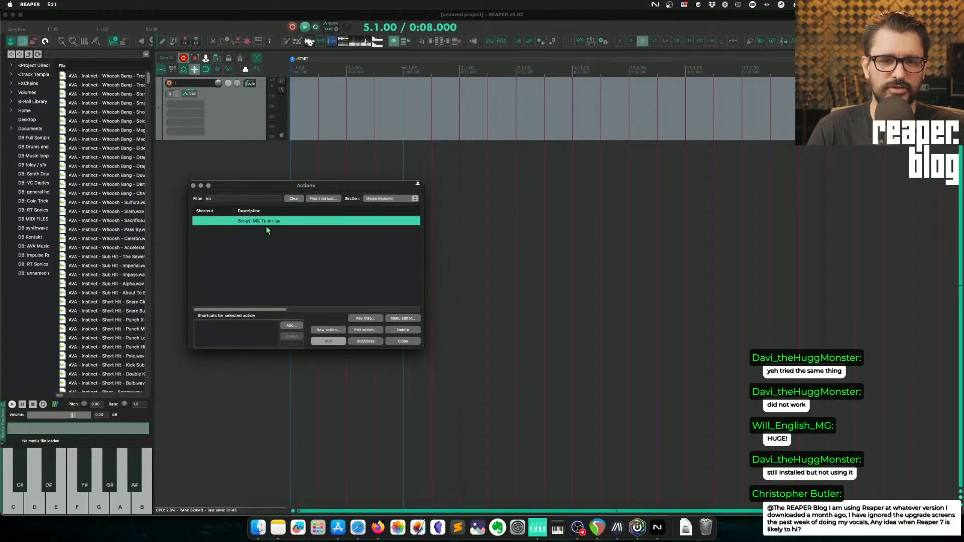
{"action": "left_click", "coordinate": [192, 186]}
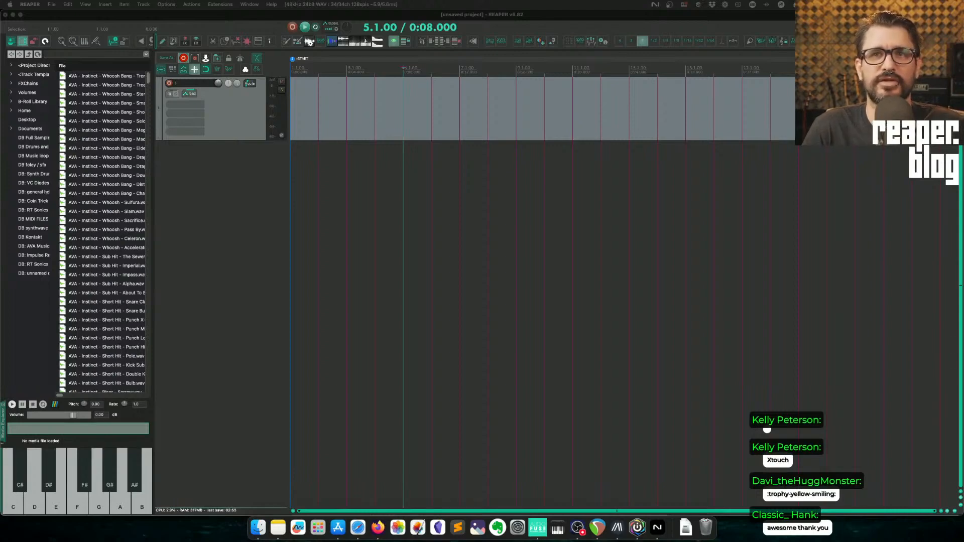
Step: Open the ReaLinks page "CSI v3 – Control Surface Integration Extension" in Firefox and select its web address
{"action": "type", "text": "realink"}
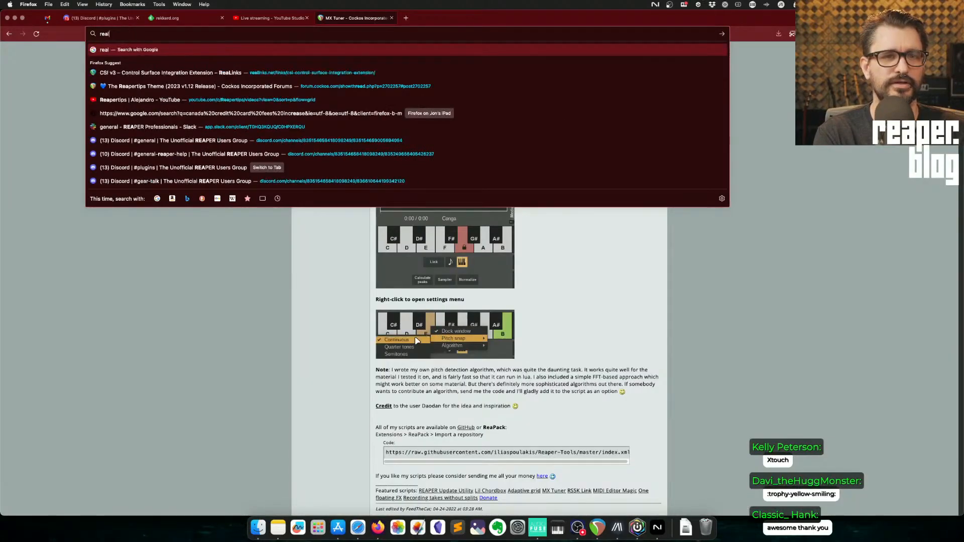
{"action": "key", "text": "Down"}
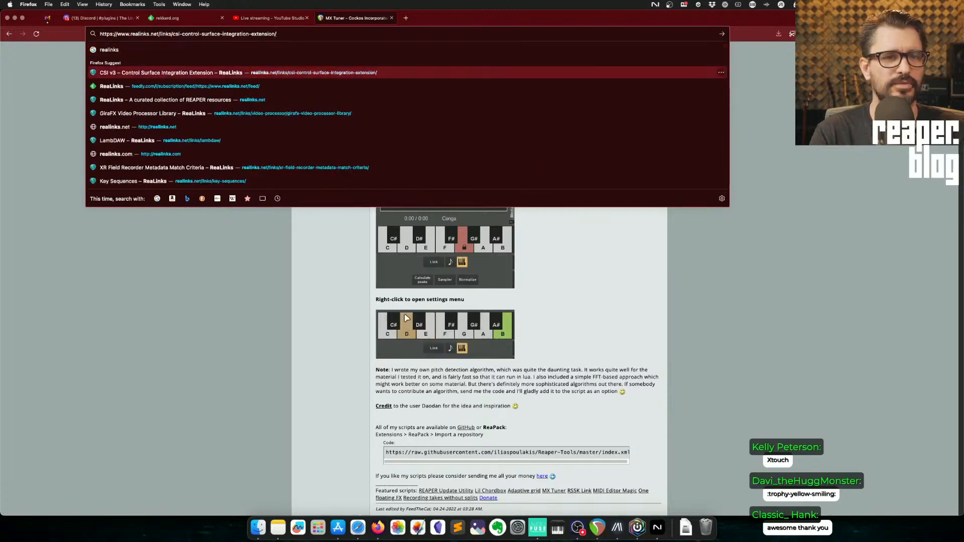
{"action": "key", "text": "Return"}
{"action": "left_click", "coordinate": [291, 35]}
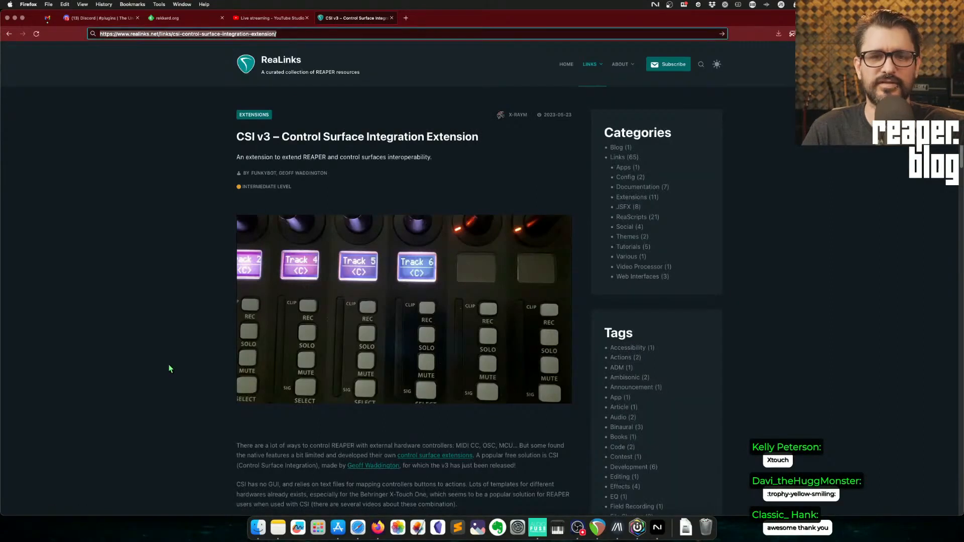
Step: Examine the CSI v3 article, its embedded May 12 livestream video, and the wiki and forum links below it
{"action": "scroll", "coordinate": [169, 367], "scroll_direction": "down", "scroll_amount": 1}
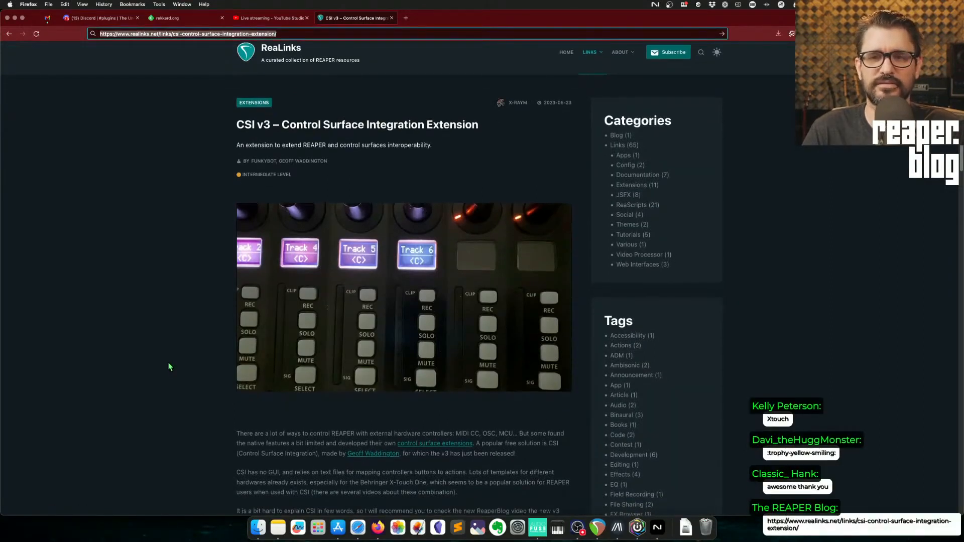
{"action": "scroll", "coordinate": [169, 367], "scroll_direction": "down", "scroll_amount": 2}
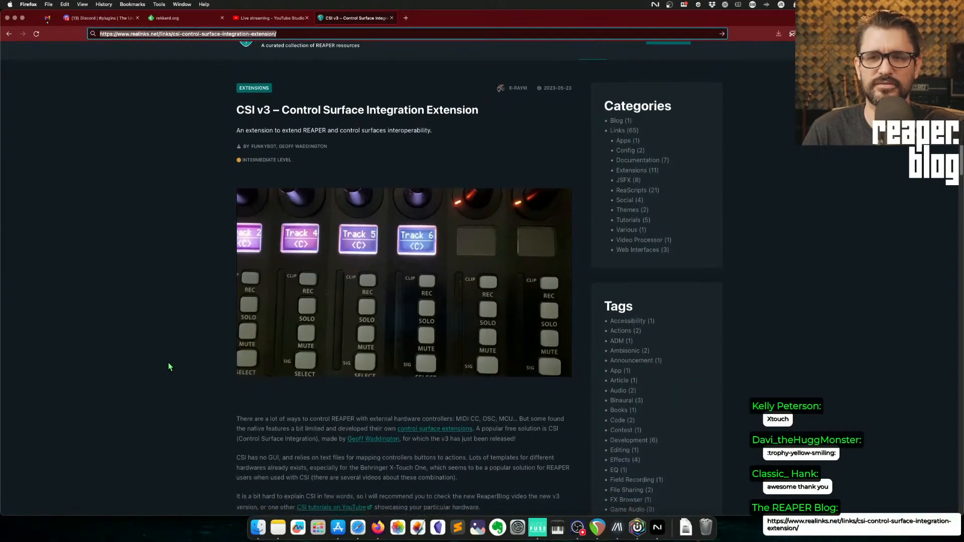
{"action": "scroll", "coordinate": [169, 367], "scroll_direction": "down", "scroll_amount": 1}
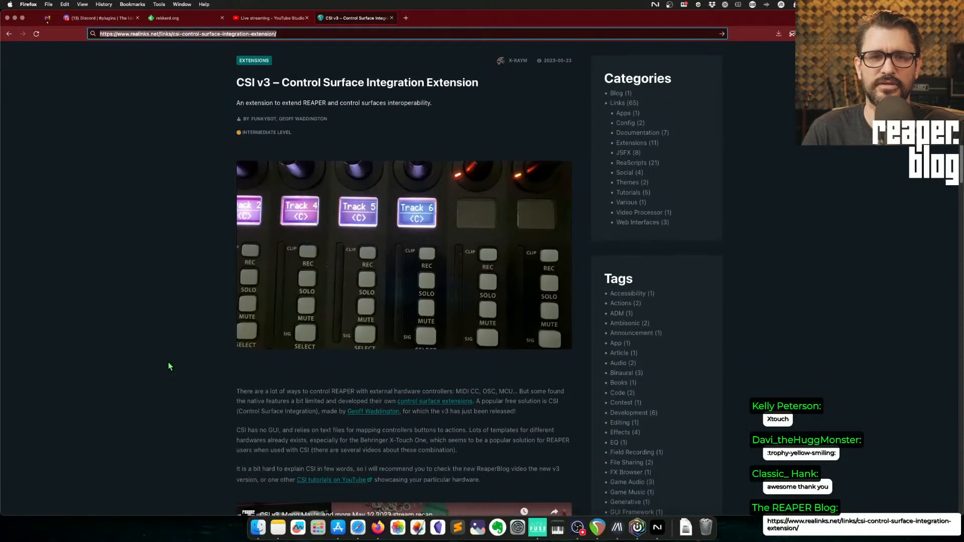
{"action": "scroll", "coordinate": [169, 363], "scroll_direction": "down", "scroll_amount": 10}
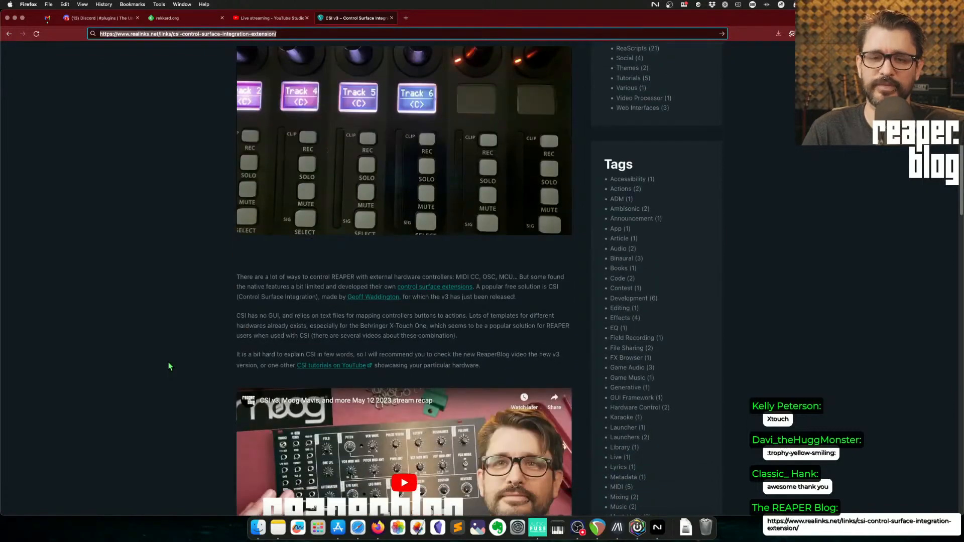
{"action": "scroll", "coordinate": [169, 366], "scroll_direction": "down", "scroll_amount": 2}
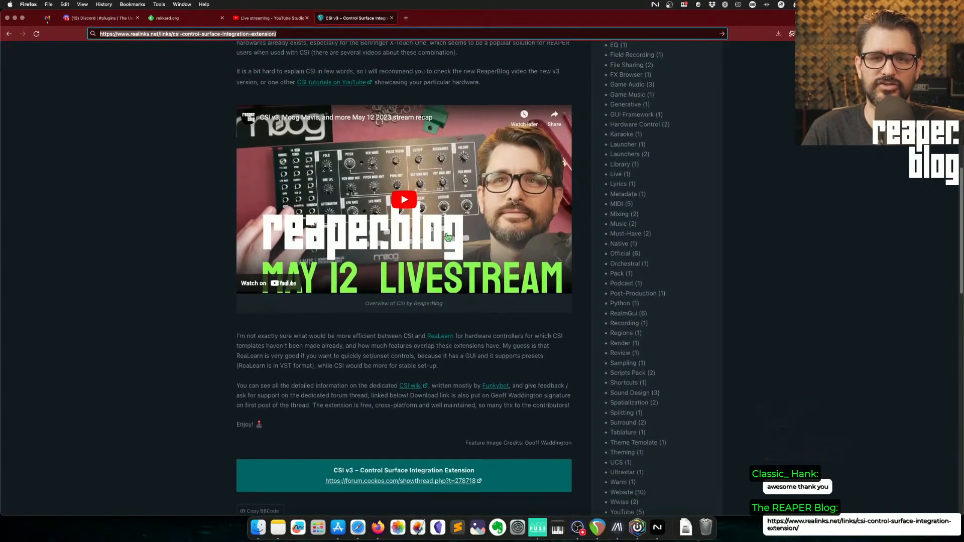
{"action": "scroll", "coordinate": [337, 289], "scroll_direction": "down", "scroll_amount": 1}
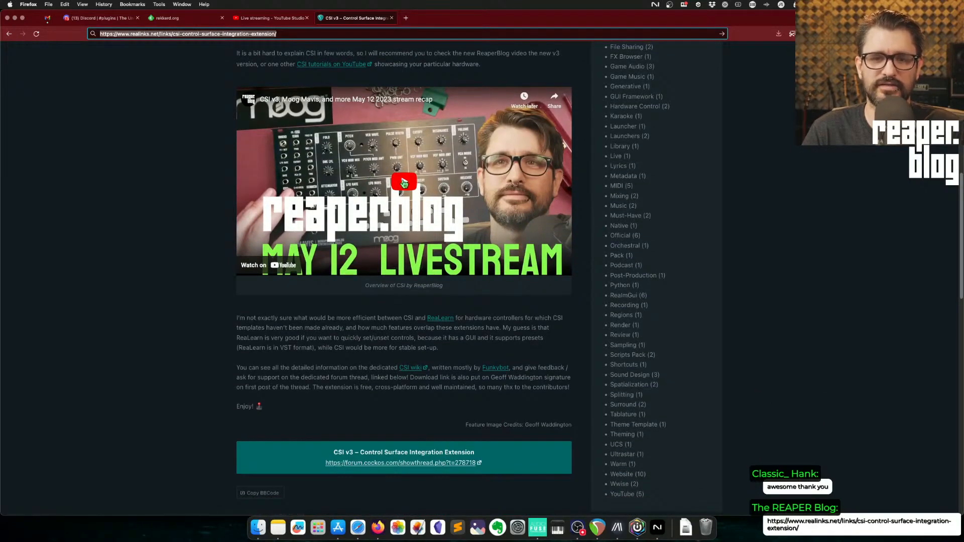
{"action": "left_click", "coordinate": [356, 246]}
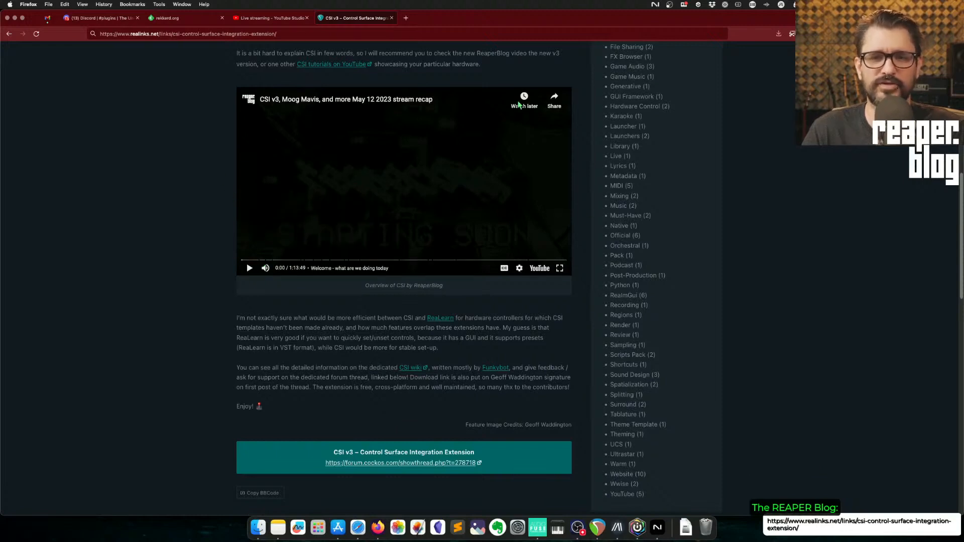
{"action": "scroll", "coordinate": [290, 300], "scroll_direction": "down", "scroll_amount": 2}
{"action": "scroll", "coordinate": [287, 298], "scroll_direction": "down", "scroll_amount": 2}
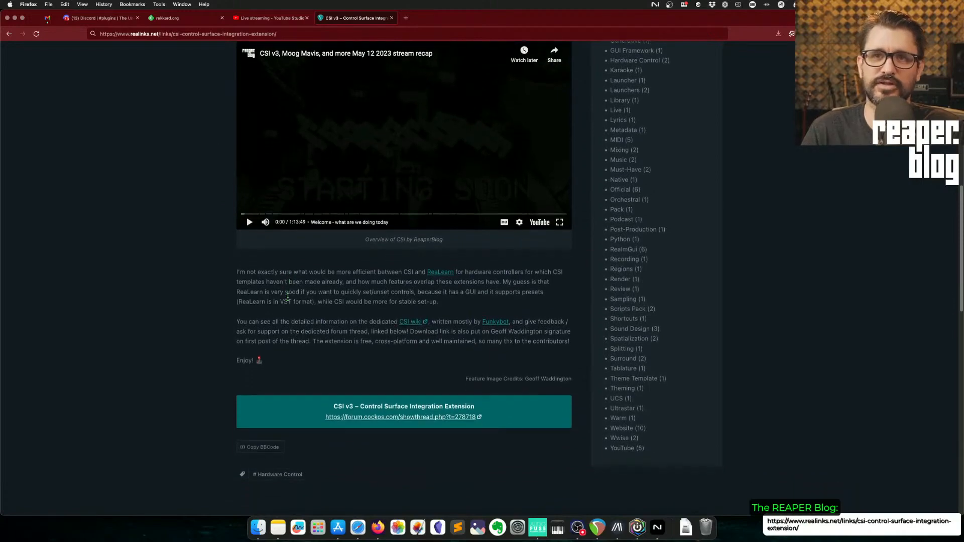
Step: Finish looking over the CSI v3 article and open the CSI 3.0 GitHub wiki through the address reaper.blog/csi
{"action": "scroll", "coordinate": [287, 297], "scroll_direction": "down", "scroll_amount": 8}
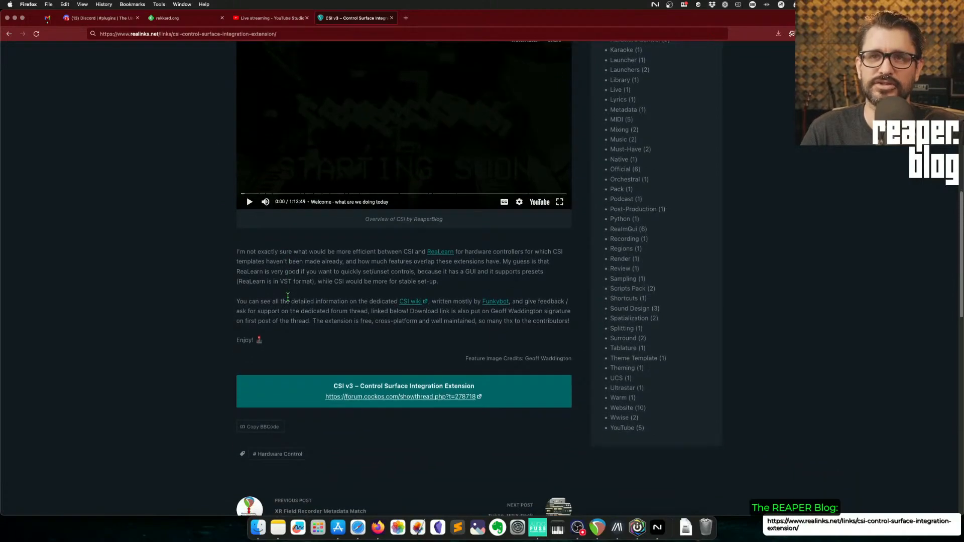
{"action": "scroll", "coordinate": [288, 301], "scroll_direction": "up", "scroll_amount": 20}
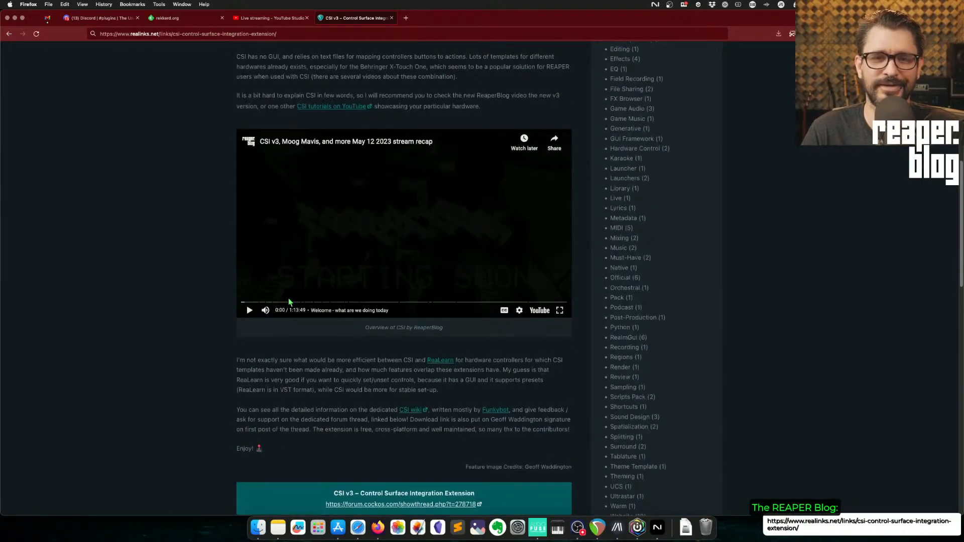
{"action": "scroll", "coordinate": [288, 299], "scroll_direction": "down", "scroll_amount": 20}
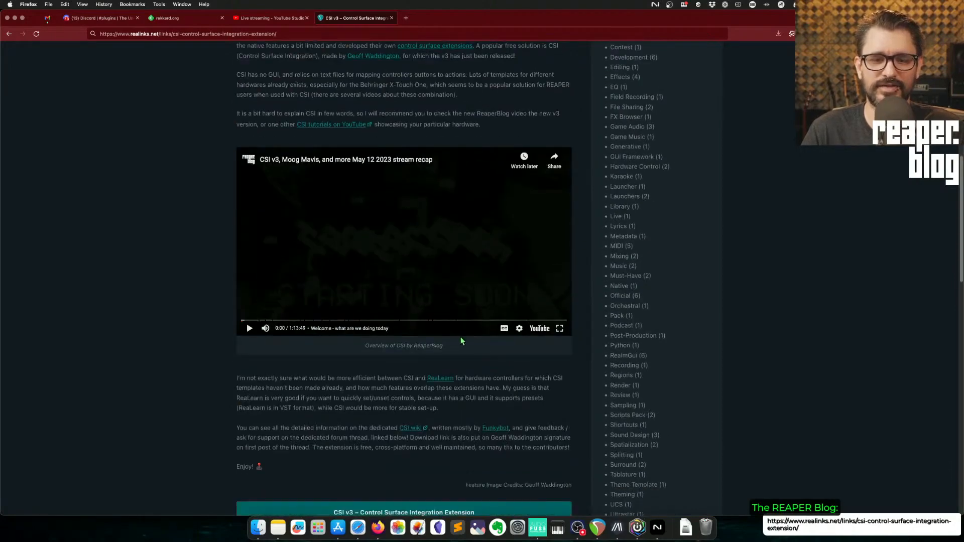
{"action": "scroll", "coordinate": [456, 340], "scroll_direction": "down", "scroll_amount": 10}
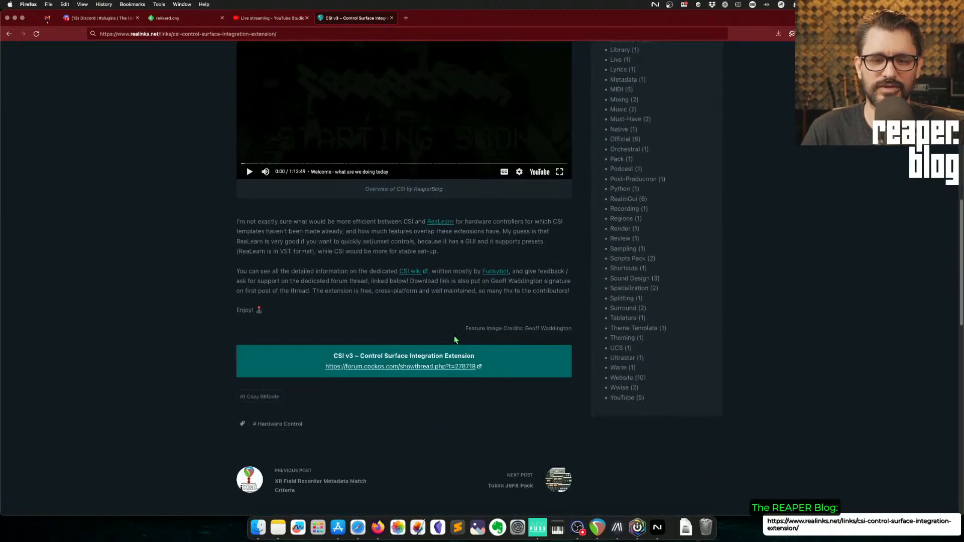
{"action": "left_click", "coordinate": [288, 34]}
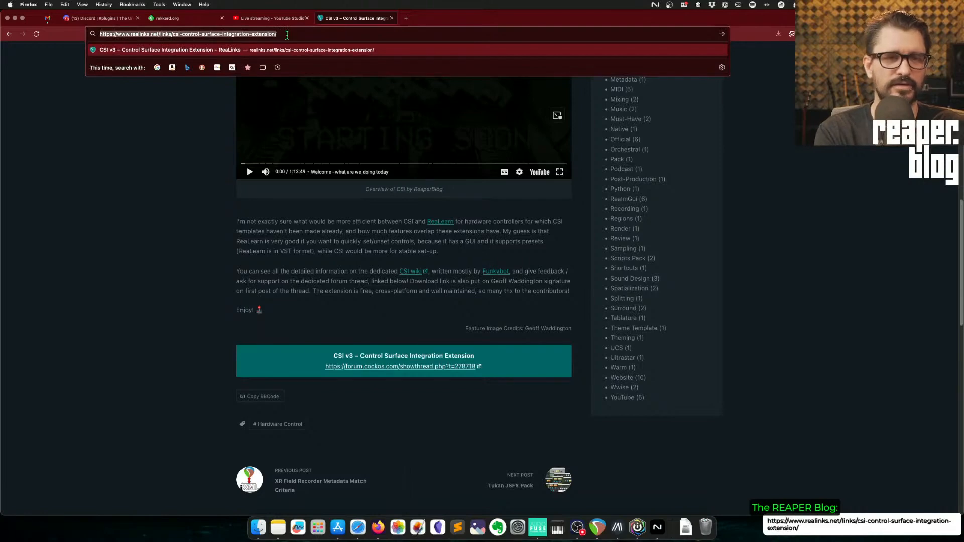
{"action": "type", "text": "reaper.bbl"}
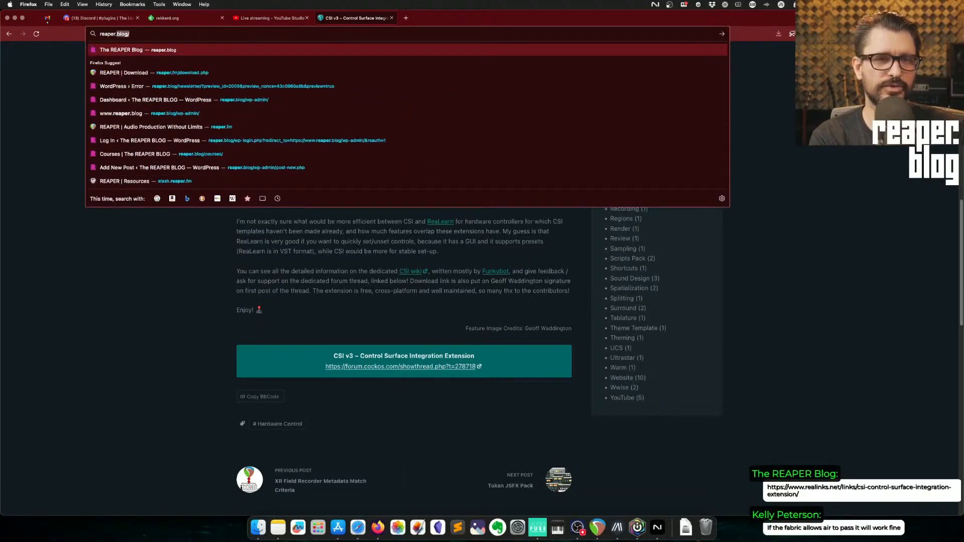
{"action": "key", "text": "BackSpace"}
{"action": "key", "text": "BackSpace"}
{"action": "type", "text": "log/csi"}
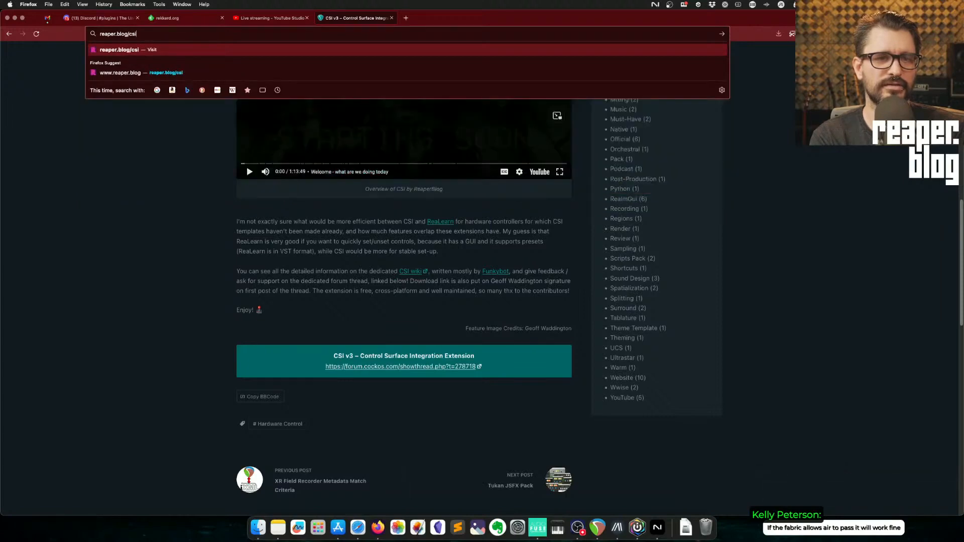
{"action": "key", "text": "Return"}
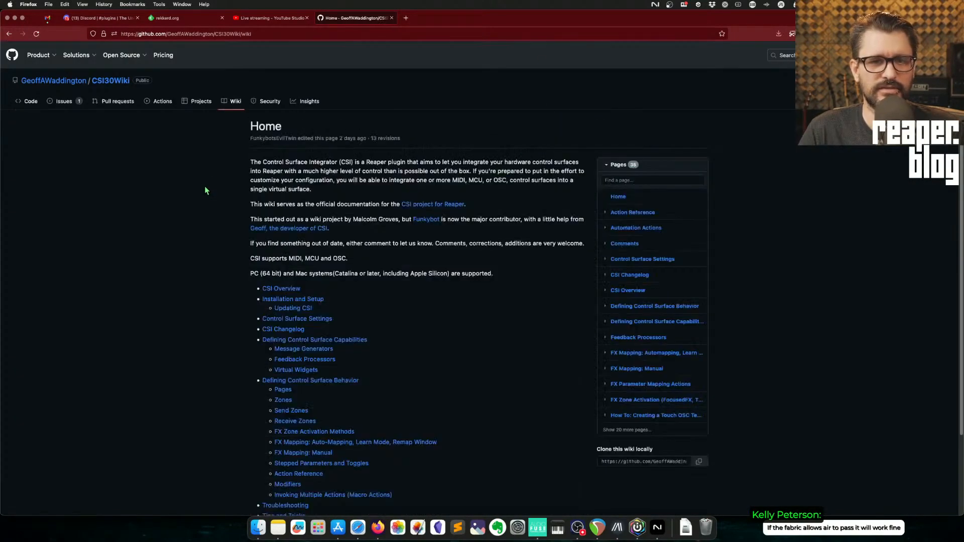
Step: Look over the CSI wiki's home page contents and filter its page list by "z"
{"action": "scroll", "coordinate": [419, 158], "scroll_direction": "down", "scroll_amount": 4}
{"action": "scroll", "coordinate": [421, 164], "scroll_direction": "up", "scroll_amount": 3}
{"action": "left_click", "coordinate": [652, 159]}
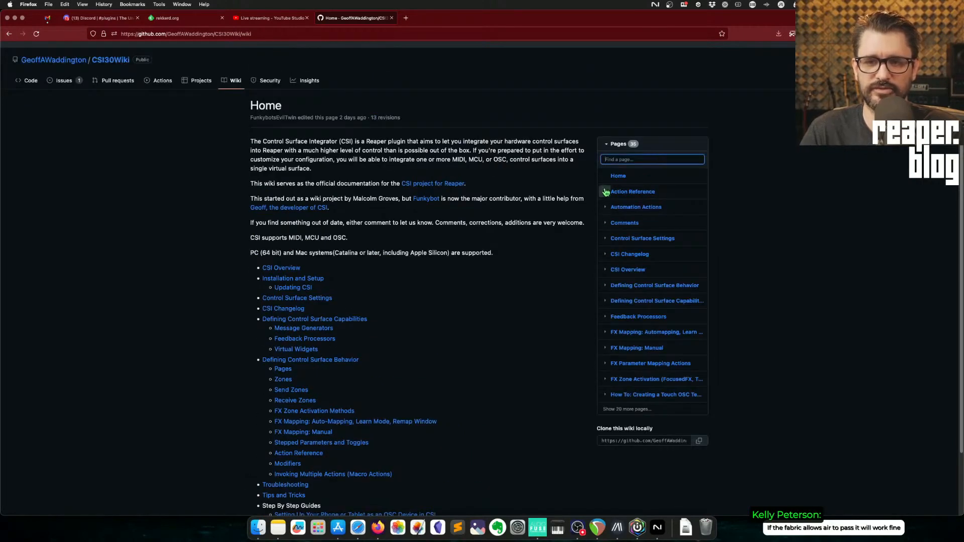
{"action": "scroll", "coordinate": [539, 330], "scroll_direction": "down", "scroll_amount": 4}
{"action": "scroll", "coordinate": [540, 330], "scroll_direction": "up", "scroll_amount": 5}
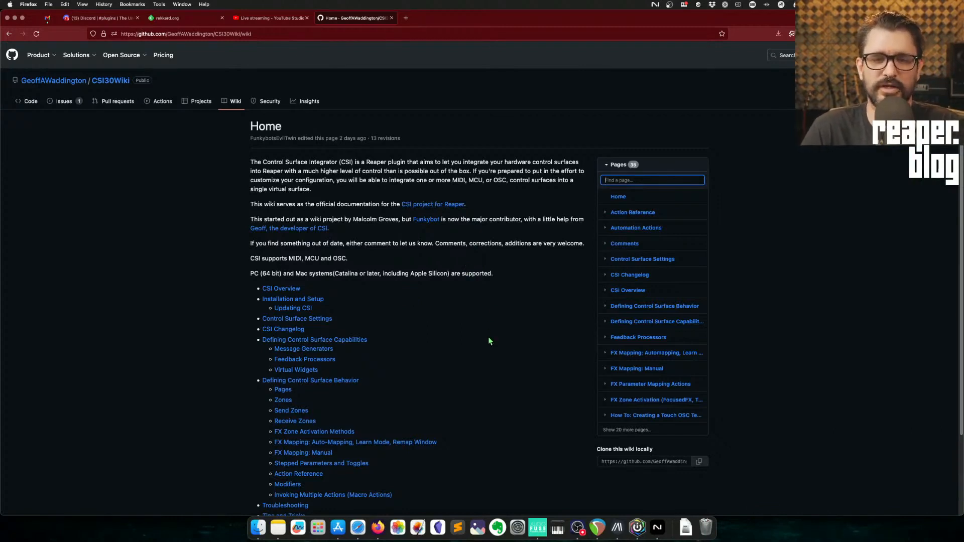
{"action": "type", "text": "z"}
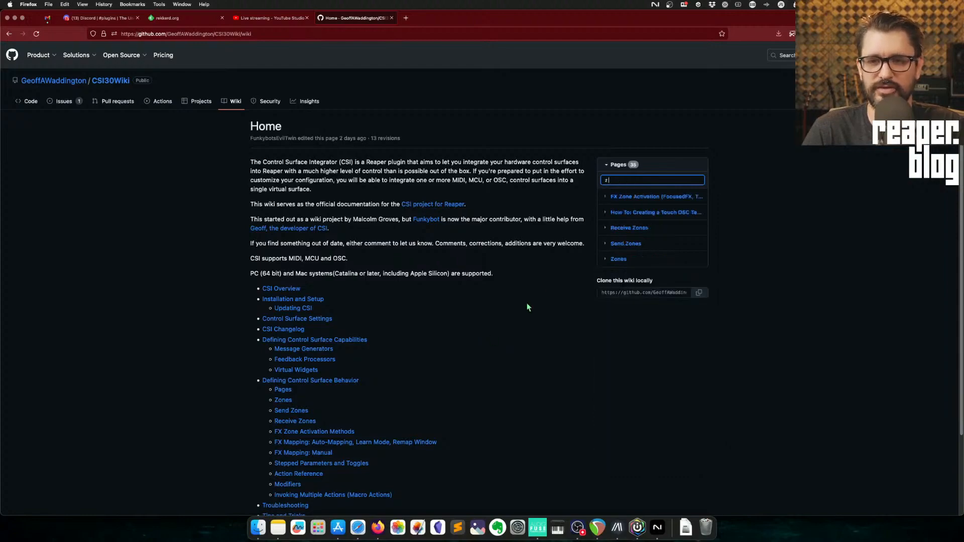
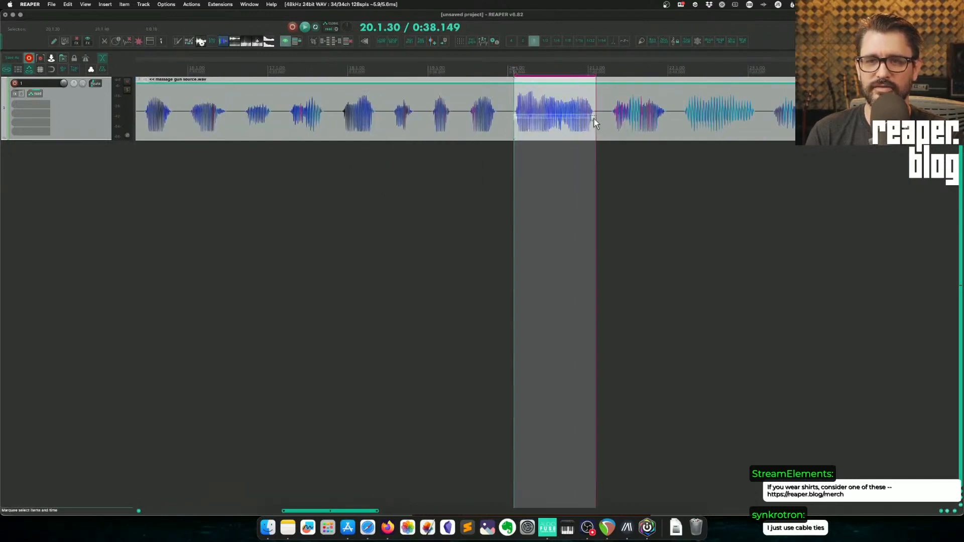
Step: Trim the massage gun source recording in REAPER to the time selection and place the remaining item at the project start
{"action": "key", "text": "super+p"}
{"action": "scroll", "coordinate": [556, 143], "scroll_direction": "down", "scroll_amount": 5}
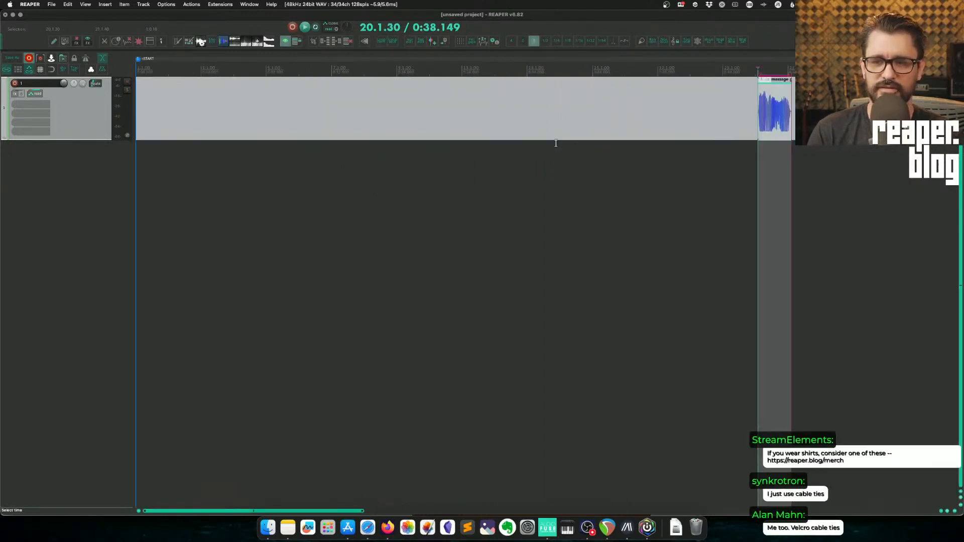
{"action": "key", "text": "space"}
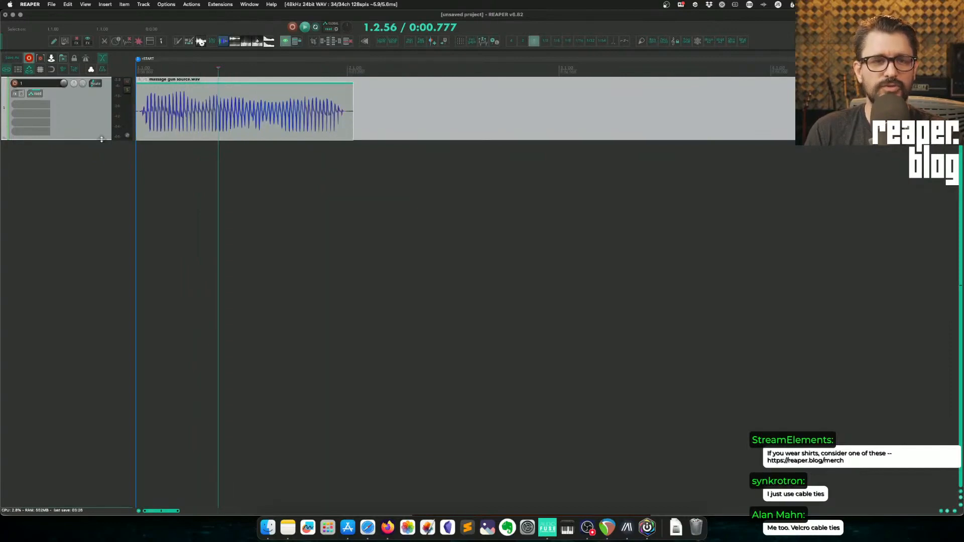
Step: Temporarily enlarge the track and zoom in to inspect the trimmed item's waveform, and shrink the track again
{"action": "left_click_drag", "start_coordinate": [101, 139], "coordinate": [104, 227]}
{"action": "left_click", "coordinate": [187, 189]}
{"action": "scroll", "coordinate": [233, 199], "scroll_direction": "up", "scroll_amount": 5}
{"action": "scroll", "coordinate": [233, 199], "scroll_direction": "up", "scroll_amount": 2}
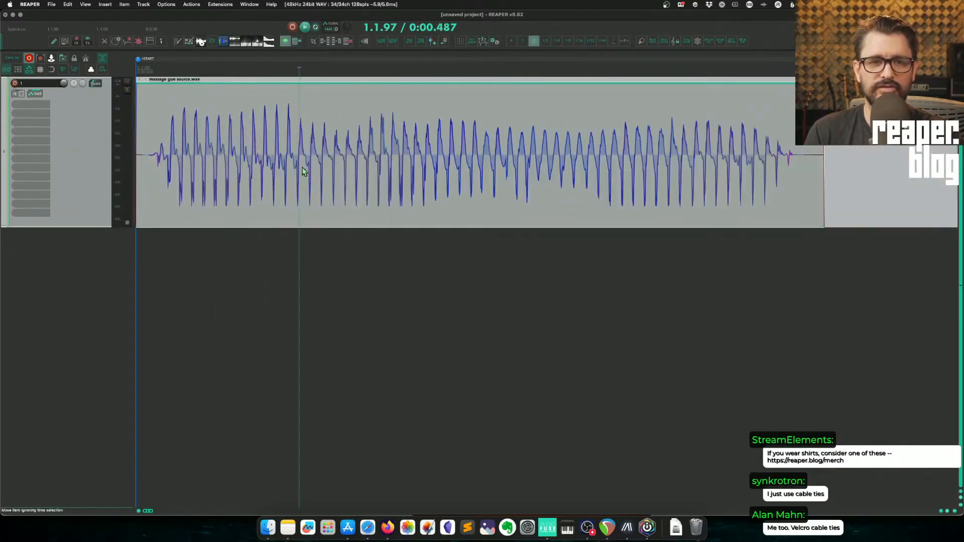
{"action": "left_click_drag", "start_coordinate": [303, 176], "coordinate": [282, 177]}
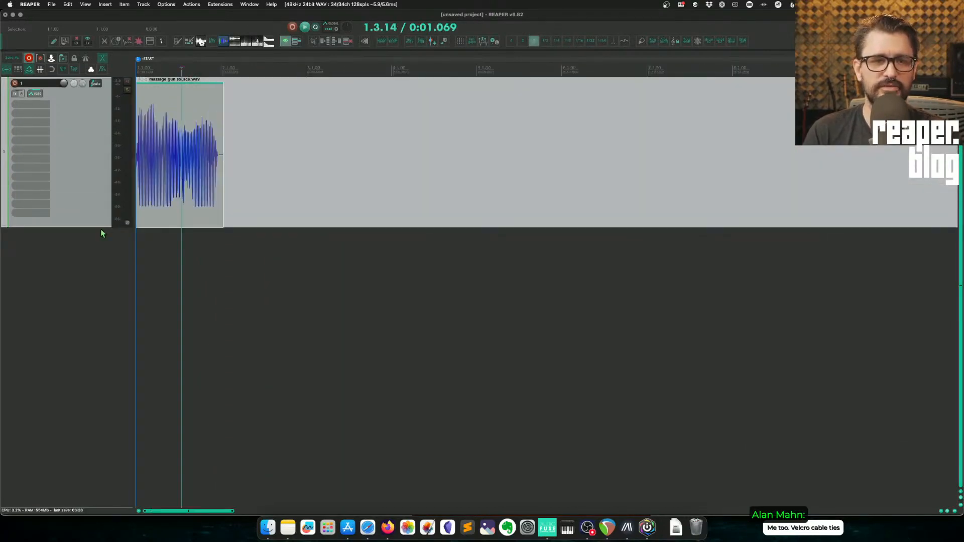
{"action": "left_click_drag", "start_coordinate": [103, 227], "coordinate": [103, 134]}
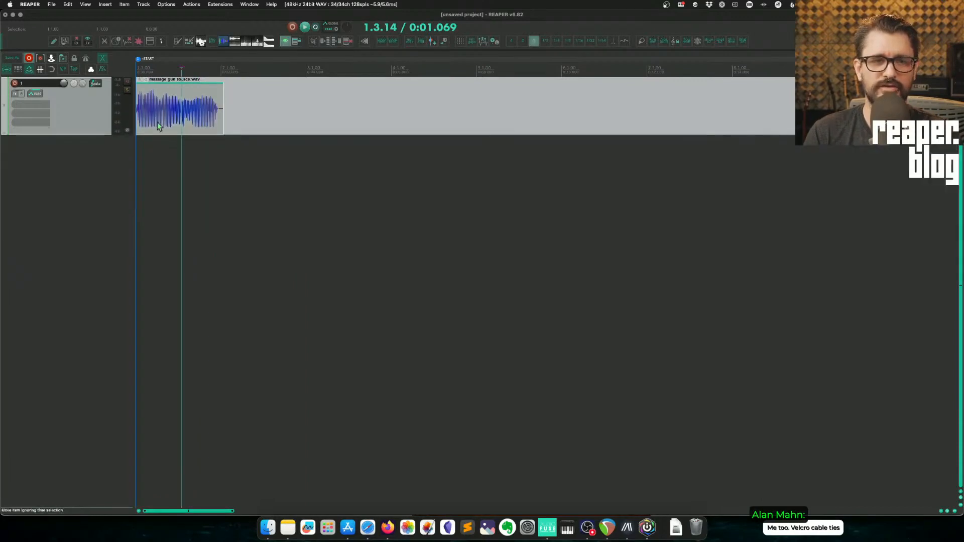
Step: Copy the trimmed item onto a new second track at about 2.4 s and enlarge both tracks
{"action": "left_click_drag", "start_coordinate": [165, 111], "coordinate": [295, 180]}
{"action": "left_click", "coordinate": [279, 150]}
{"action": "key", "text": "grave"}
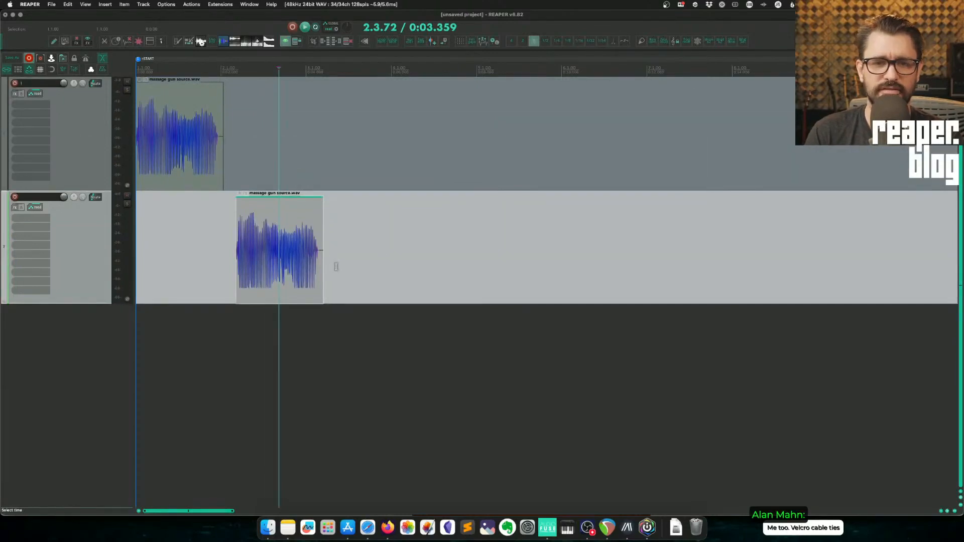
Step: Turn off pitch preservation for the copied item and set its playback rate to 0.5 in the item properties
{"action": "double_click", "coordinate": [263, 233]}
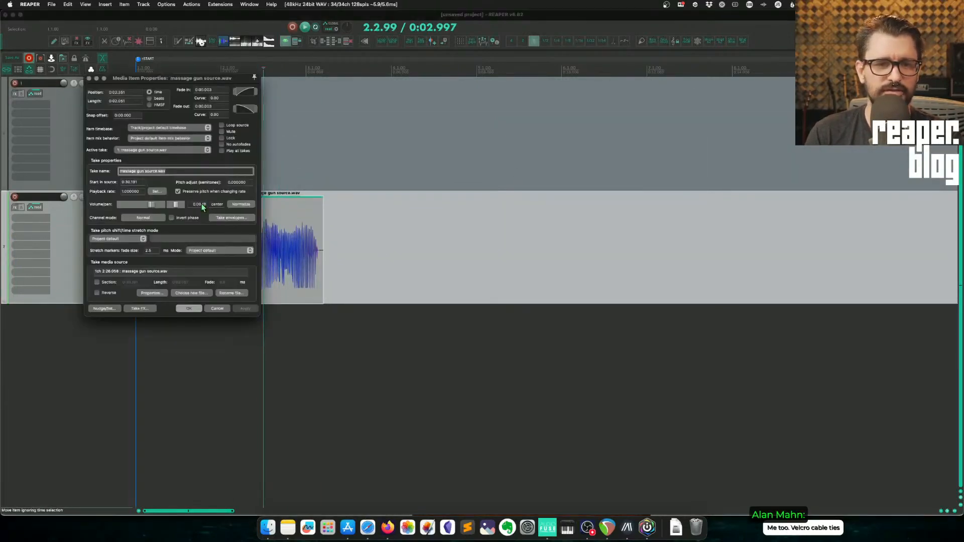
{"action": "left_click", "coordinate": [207, 192]}
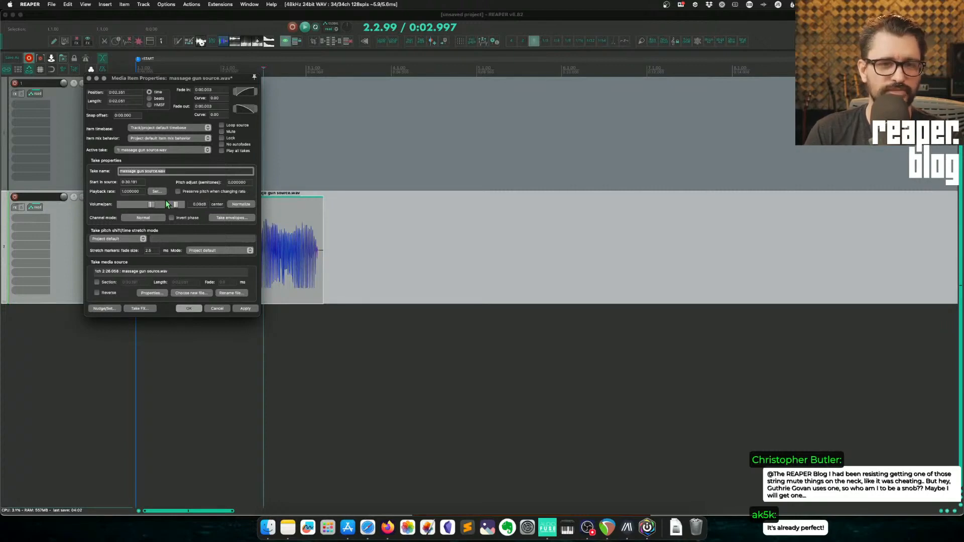
{"action": "left_click_drag", "start_coordinate": [142, 192], "coordinate": [44, 196]}
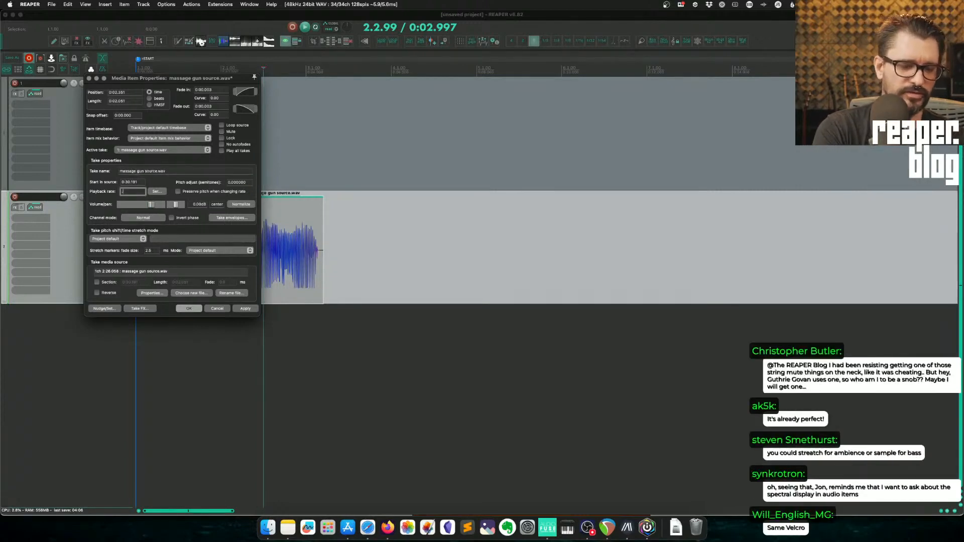
{"action": "left_click", "coordinate": [189, 308]}
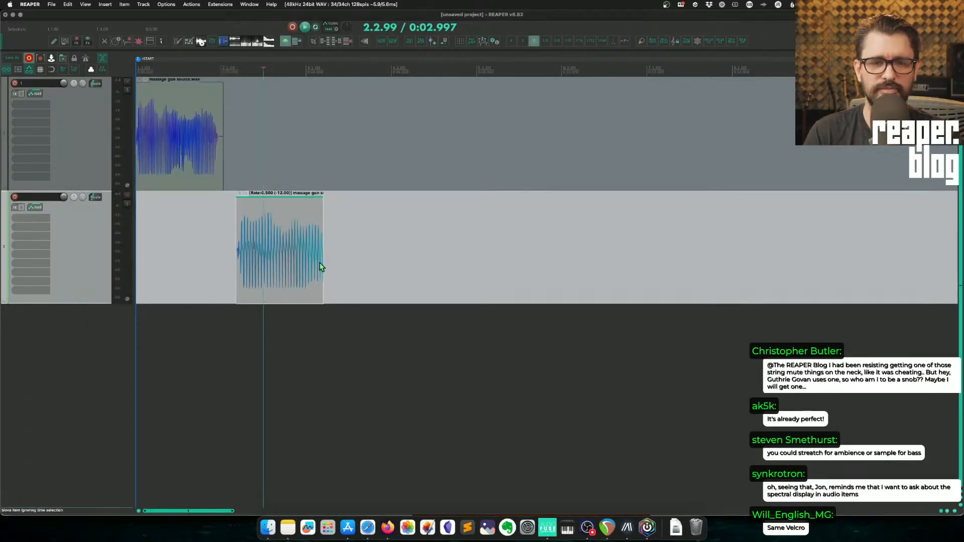
Step: Extend the end of the half-speed item to cover its whole waveform, and play it back
{"action": "left_click_drag", "start_coordinate": [320, 266], "coordinate": [403, 258]}
{"action": "left_click", "coordinate": [232, 252]}
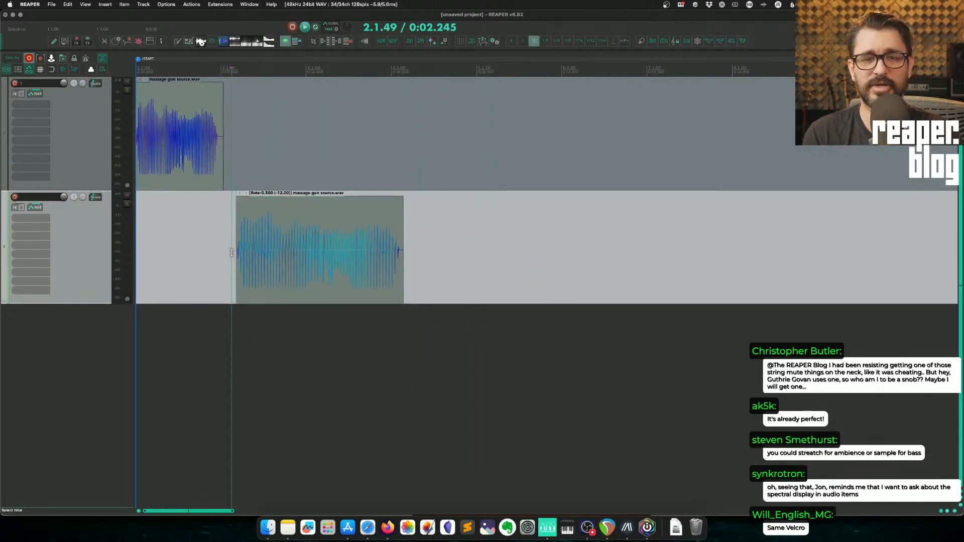
{"action": "key", "text": "space"}
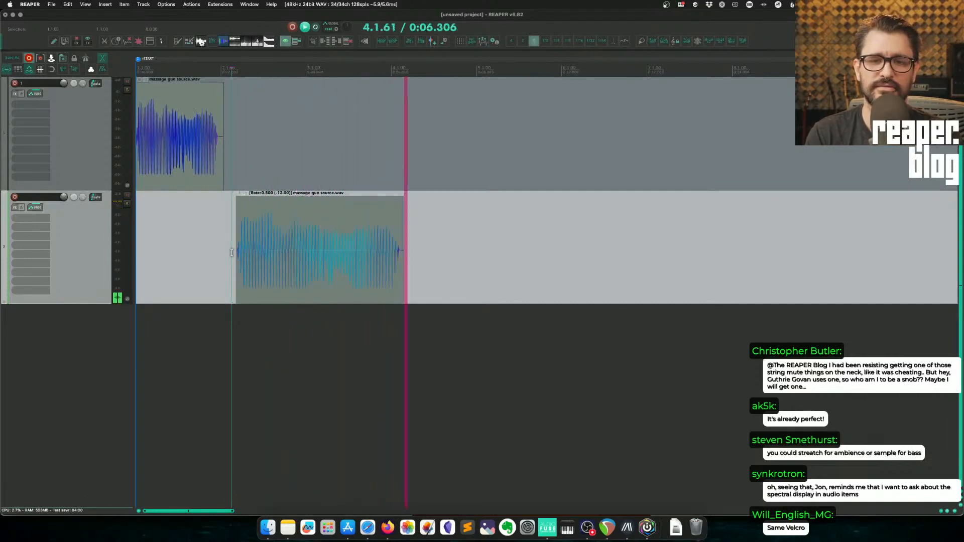
{"action": "key", "text": "space"}
{"action": "left_click", "coordinate": [279, 255]}
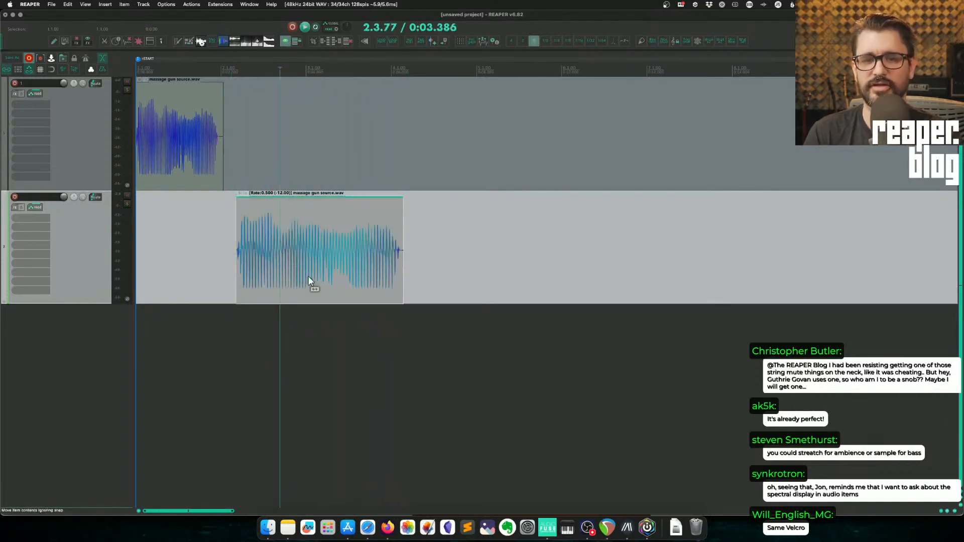
{"action": "left_click_drag", "start_coordinate": [308, 276], "coordinate": [299, 273]}
Step: Copy the half-speed item onto a new third track at about 8.4 s and set the copy's playback rate to 0.25
{"action": "scroll", "coordinate": [291, 271], "scroll_direction": "down", "scroll_amount": 3}
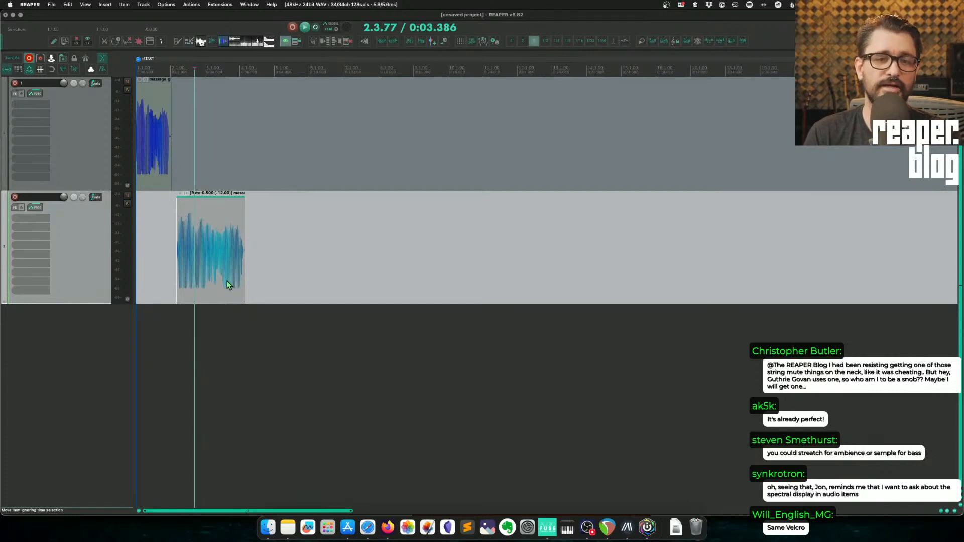
{"action": "left_click", "coordinate": [77, 348]}
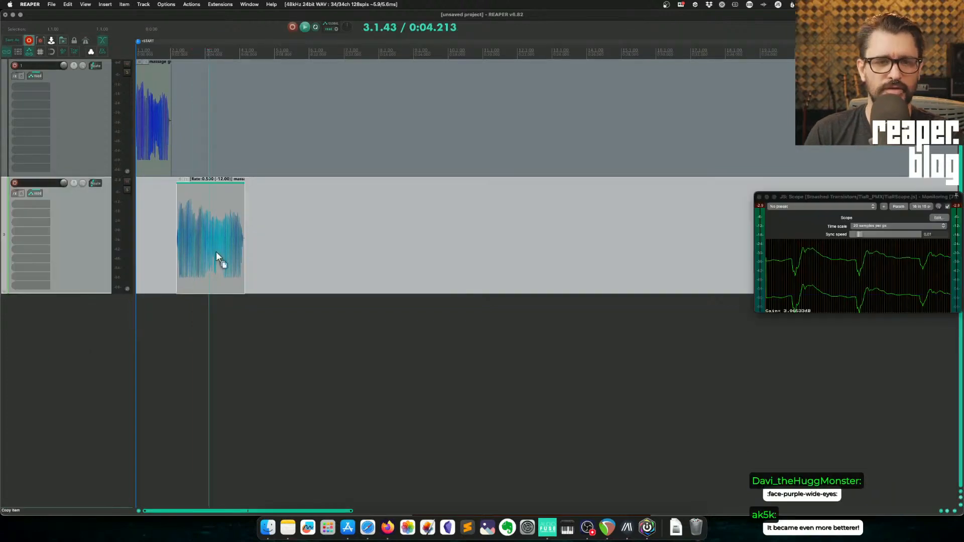
{"action": "left_click_drag", "start_coordinate": [216, 252], "coordinate": [338, 312]}
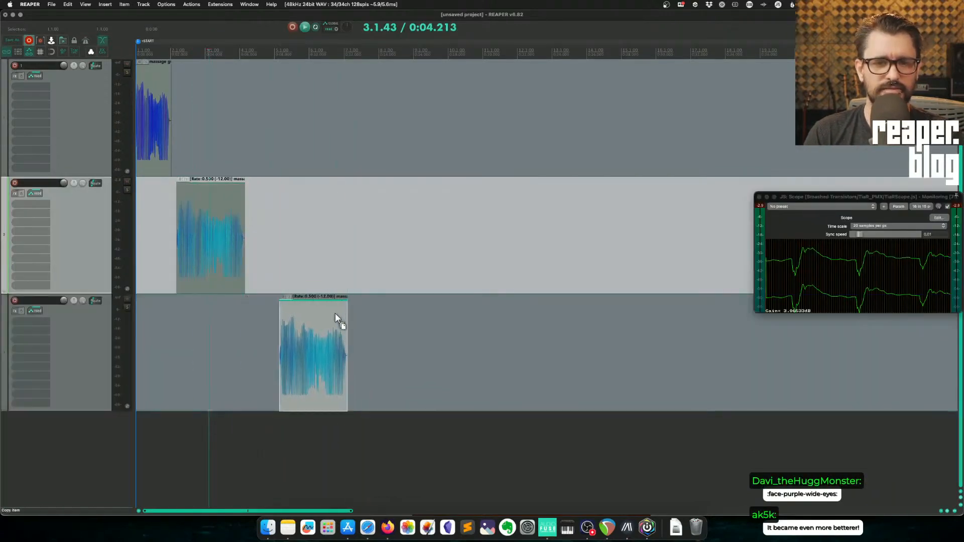
{"action": "left_click", "coordinate": [316, 326]}
{"action": "scroll", "coordinate": [346, 326], "scroll_direction": "up", "scroll_amount": 3}
{"action": "scroll", "coordinate": [353, 326], "scroll_direction": "right", "scroll_amount": 3}
{"action": "double_click", "coordinate": [260, 333]}
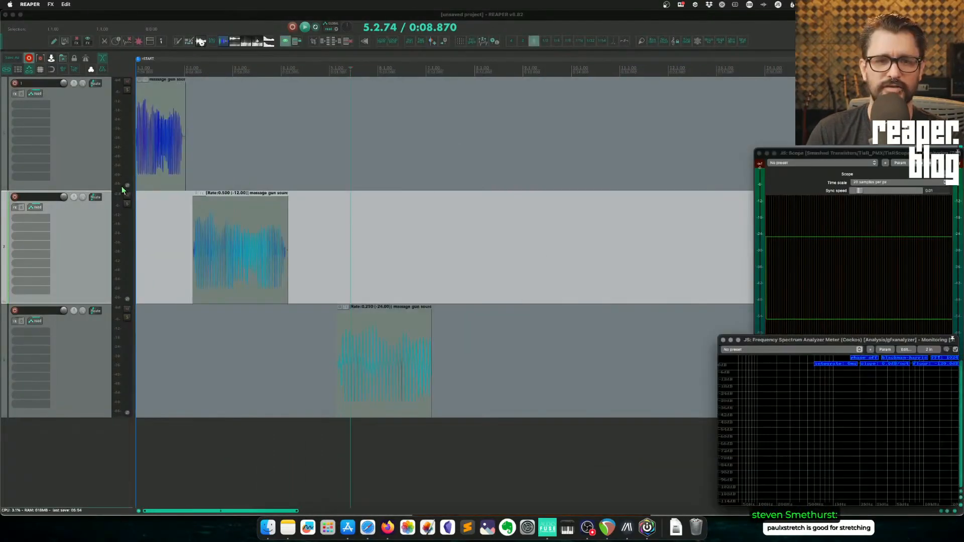
Step: Play the original-speed item on the first track while watching the Scope and Frequency Spectrum Analyzer Meter
{"action": "left_click", "coordinate": [147, 212]}
{"action": "key", "text": "space"}
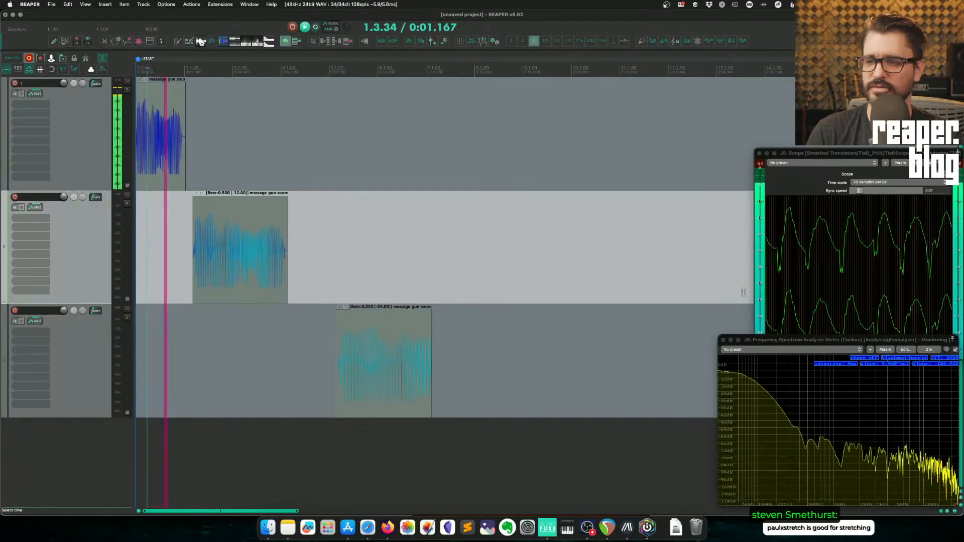
{"action": "key", "text": "space"}
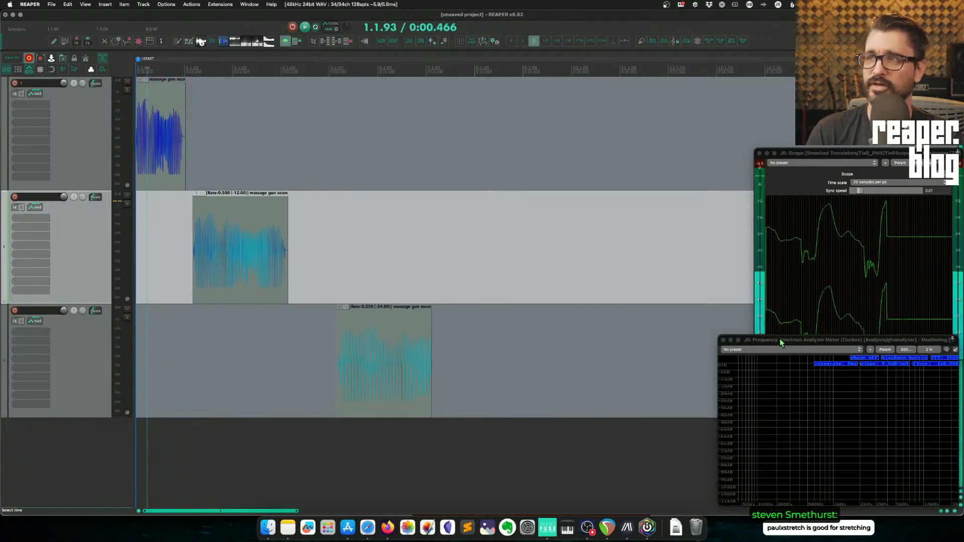
{"action": "key", "text": "space"}
{"action": "key", "text": "space"}
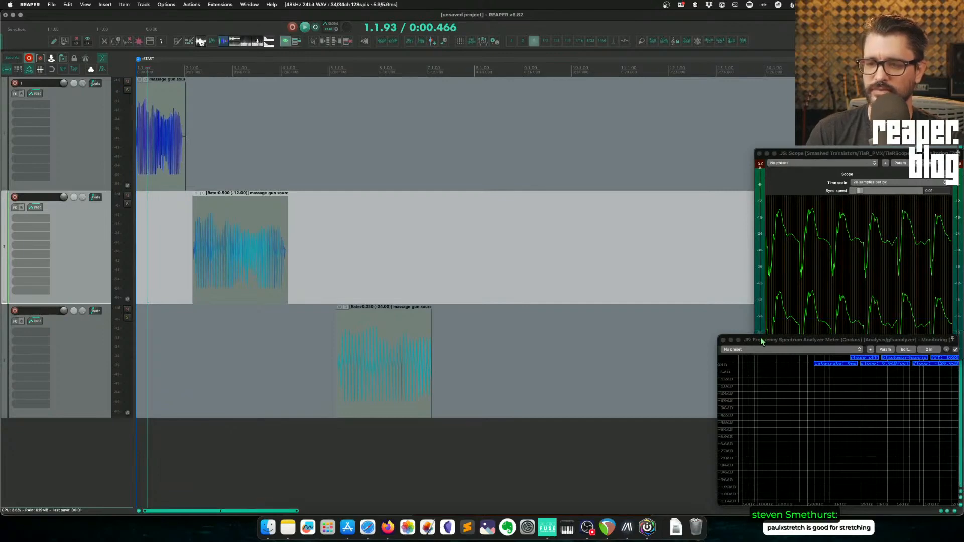
Step: Move the spectrum analyzer window down to uncover more of the Scope, and play the half-speed item
{"action": "mouse_move", "coordinate": [765, 342]}
{"action": "left_mouse_down"}
{"action": "mouse_move", "coordinate": [731, 311]}
{"action": "mouse_move", "coordinate": [771, 333]}
{"action": "mouse_move", "coordinate": [770, 358]}
{"action": "left_mouse_up"}
{"action": "left_click", "coordinate": [195, 154]}
{"action": "key", "text": "space"}
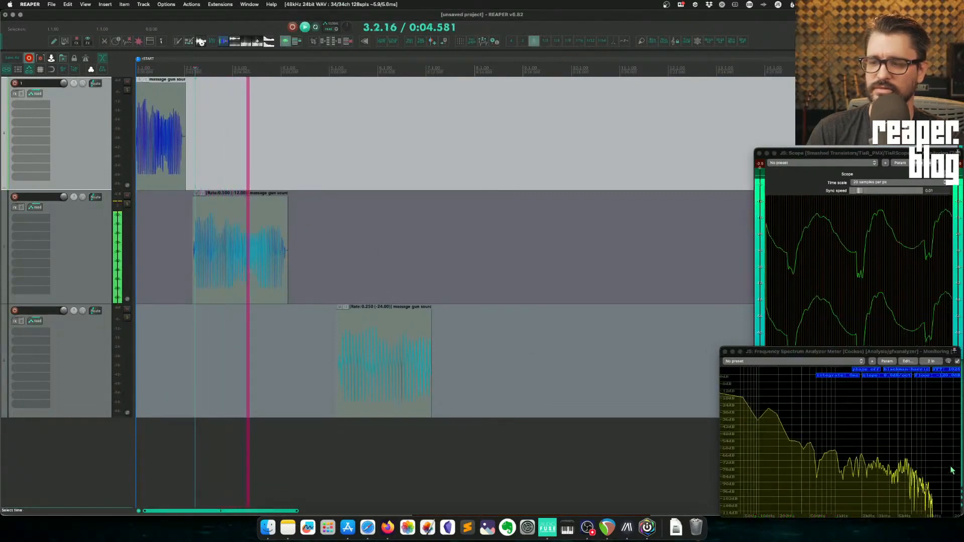
{"action": "key", "text": "space"}
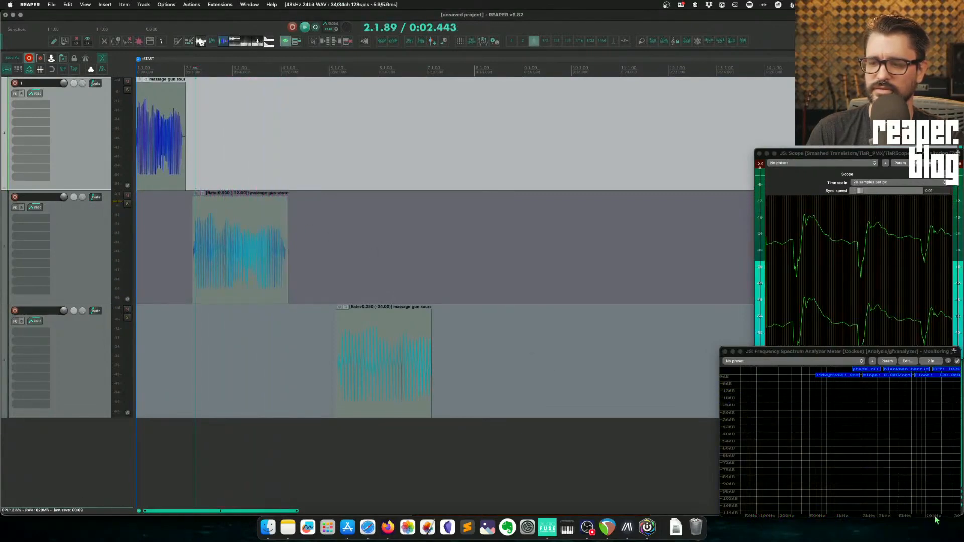
Step: Play the quarter-speed item on the third track and the half-speed item on the second while watching the Scope and spectrum analyzer
{"action": "left_click", "coordinate": [341, 262]}
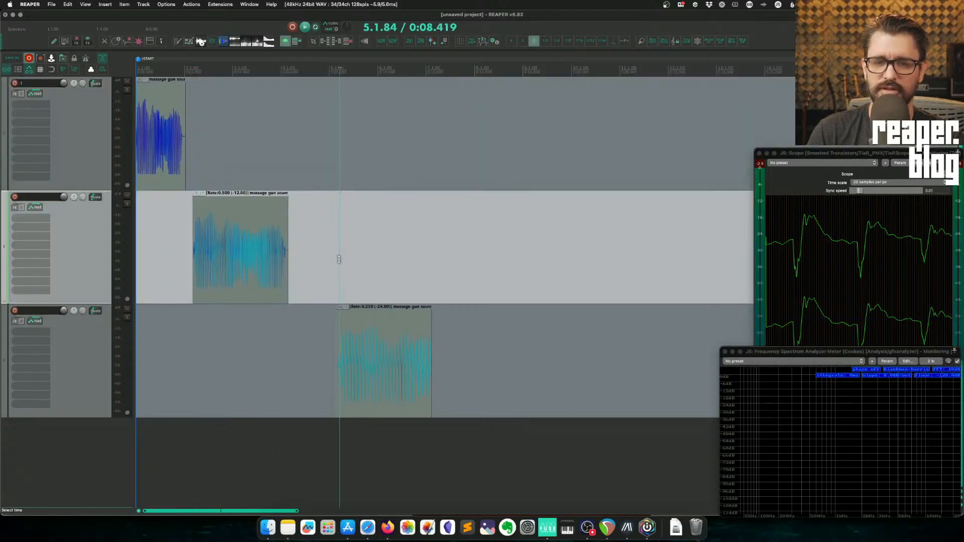
{"action": "key", "text": "space"}
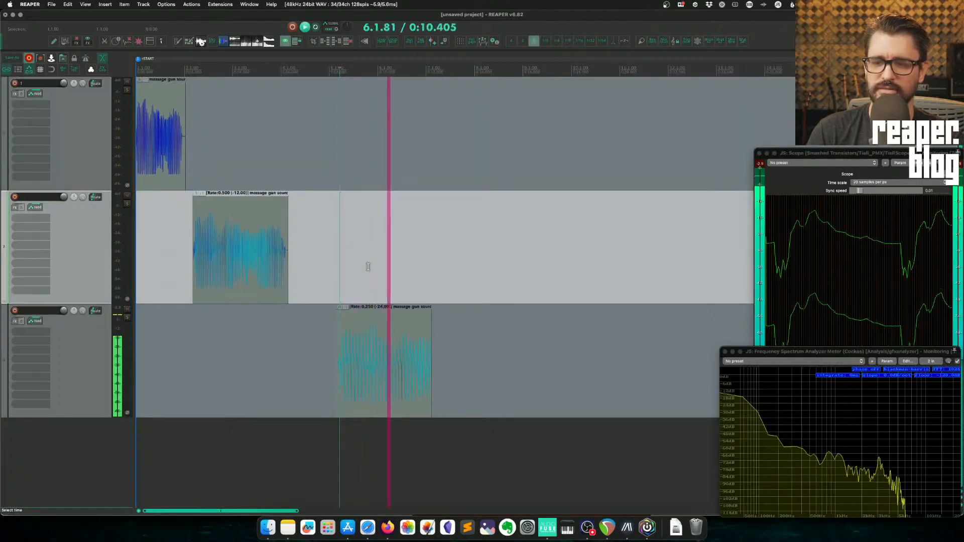
{"action": "key", "text": "space"}
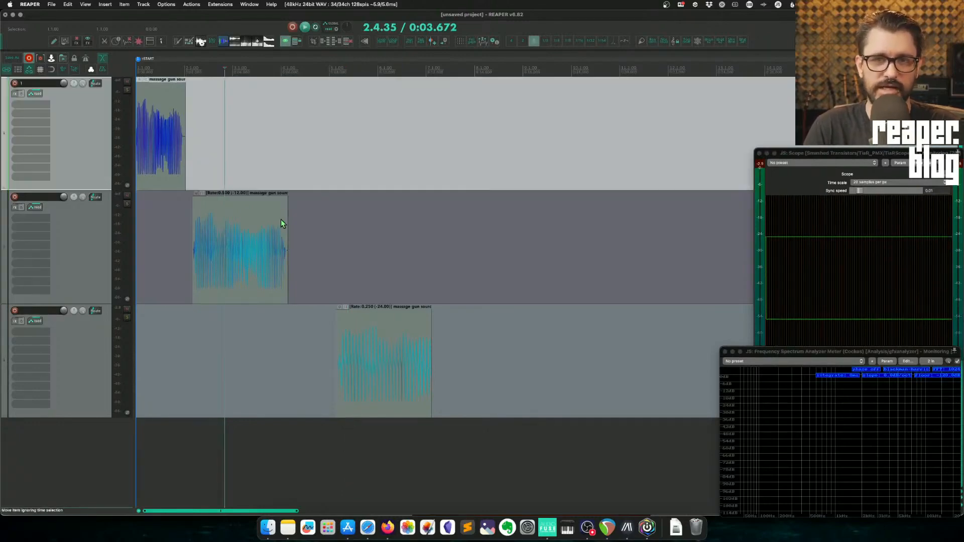
{"action": "left_click", "coordinate": [356, 243]}
{"action": "key", "text": "space"}
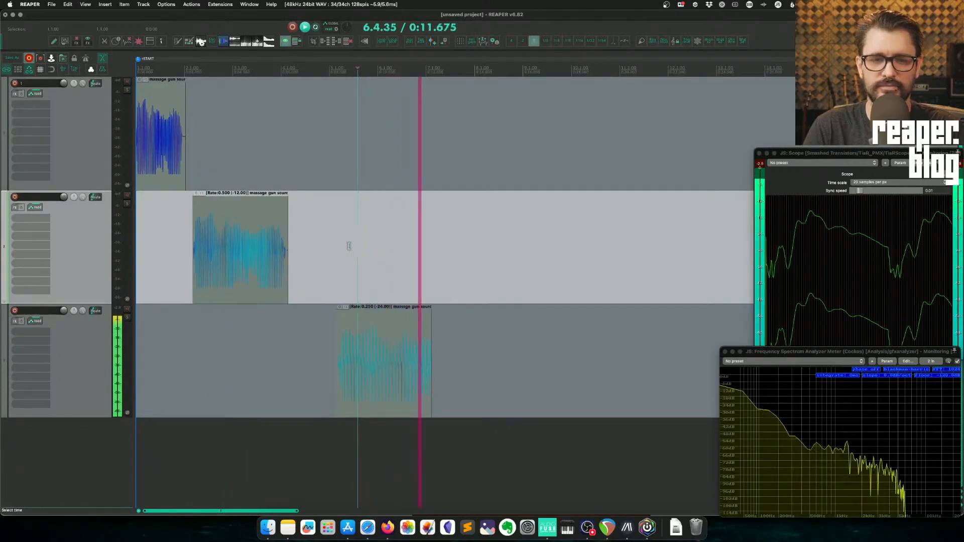
{"action": "key", "text": "space"}
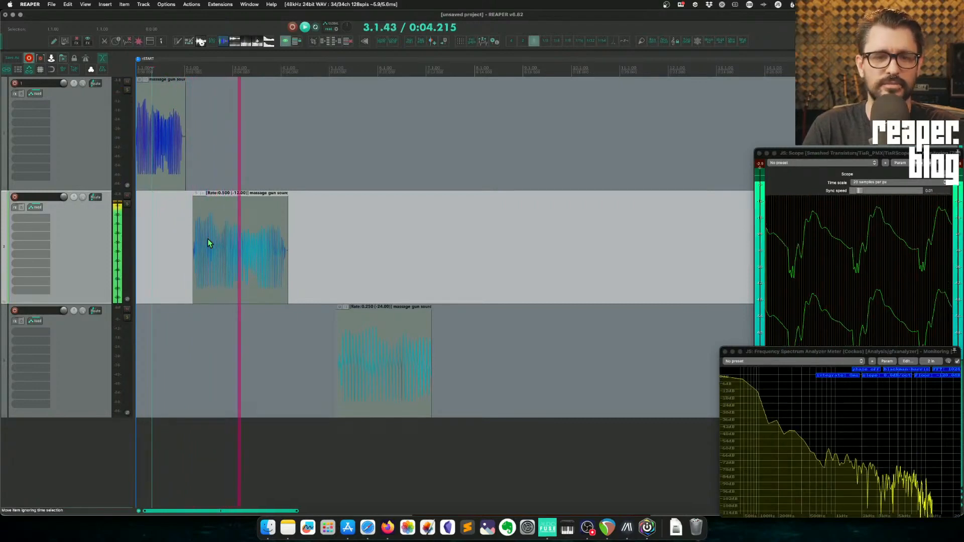
{"action": "key", "text": "space"}
Step: Copy the half-speed and quarter-speed items together to a free stretch further along their tracks, starting at about 15 s
{"action": "left_click", "coordinate": [218, 273]}
{"action": "scroll", "coordinate": [292, 252], "scroll_direction": "down", "scroll_amount": 2}
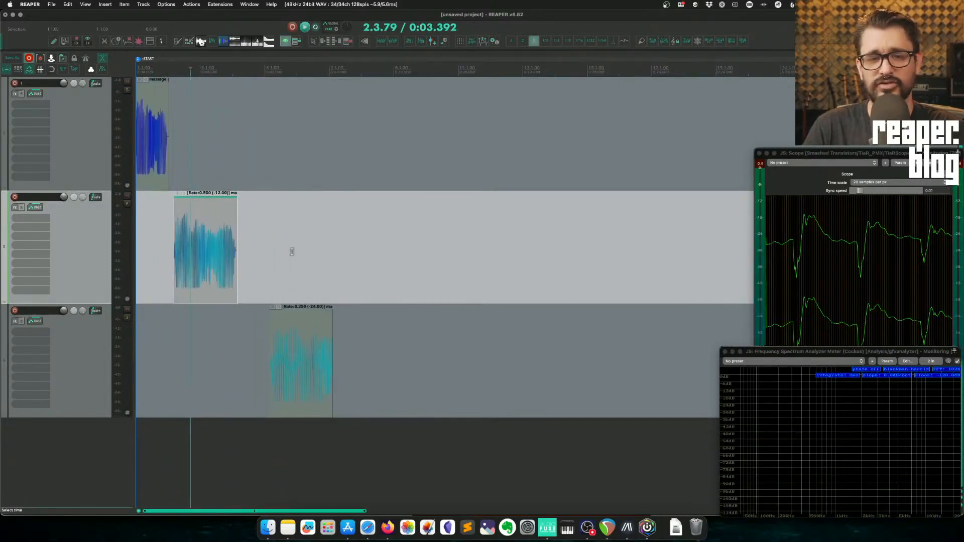
{"action": "left_click", "coordinate": [209, 273]}
{"action": "left_click", "coordinate": [301, 351], "text": "shift"}
{"action": "left_click_drag", "start_coordinate": [230, 264], "coordinate": [437, 259]}
{"action": "left_click", "coordinate": [517, 241]}
{"action": "left_click", "coordinate": [410, 247]}
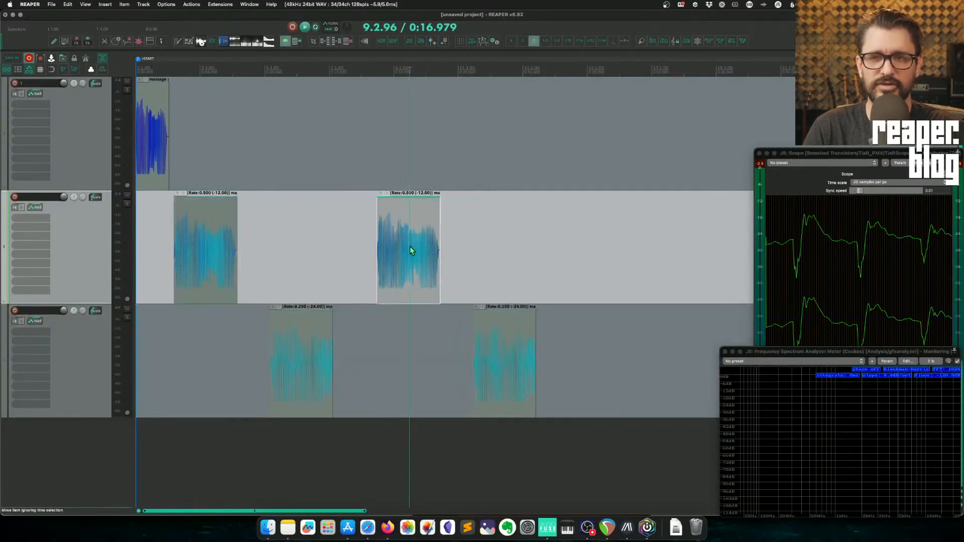
Step: Raise the second-track copy's playback rate to 2.0 and return the third-track copy to original speed
{"action": "left_click", "coordinate": [710, 46]}
{"action": "left_click", "coordinate": [709, 47]}
{"action": "left_click", "coordinate": [490, 321]}
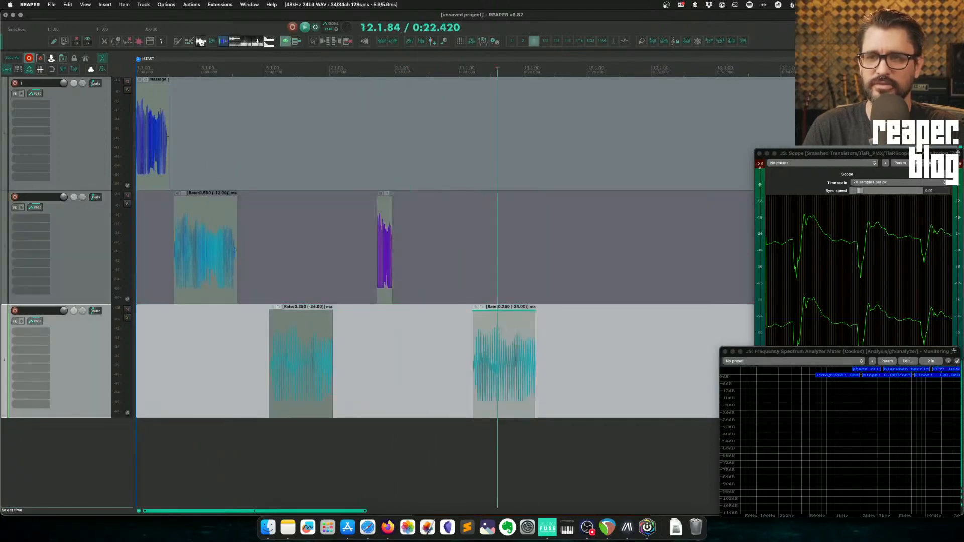
{"action": "left_click", "coordinate": [707, 45]}
{"action": "left_click", "coordinate": [707, 45]}
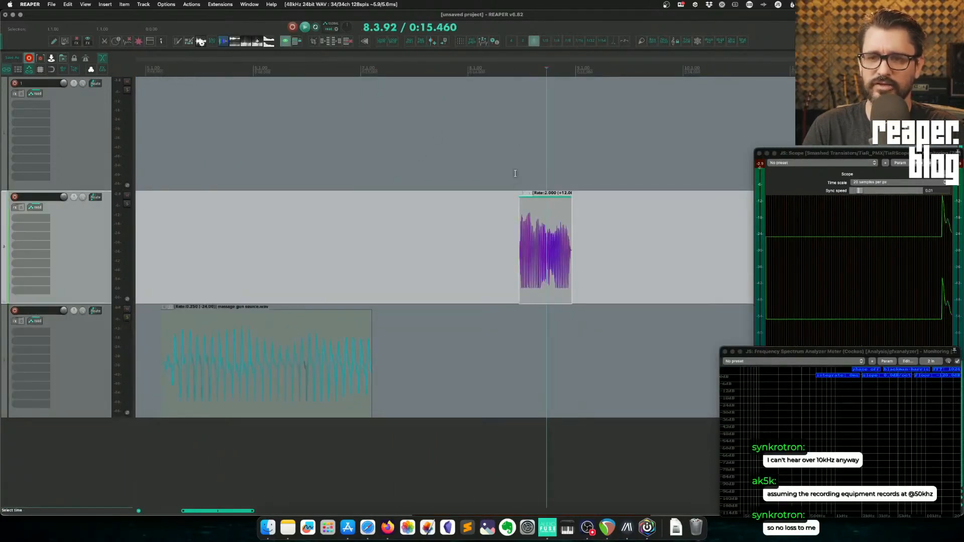
Step: Play the double-speed copy on the second track while watching the Scope and spectrum analyzer
{"action": "left_click", "coordinate": [518, 167]}
{"action": "scroll", "coordinate": [519, 168], "scroll_direction": "right", "scroll_amount": 5}
{"action": "key", "text": "space"}
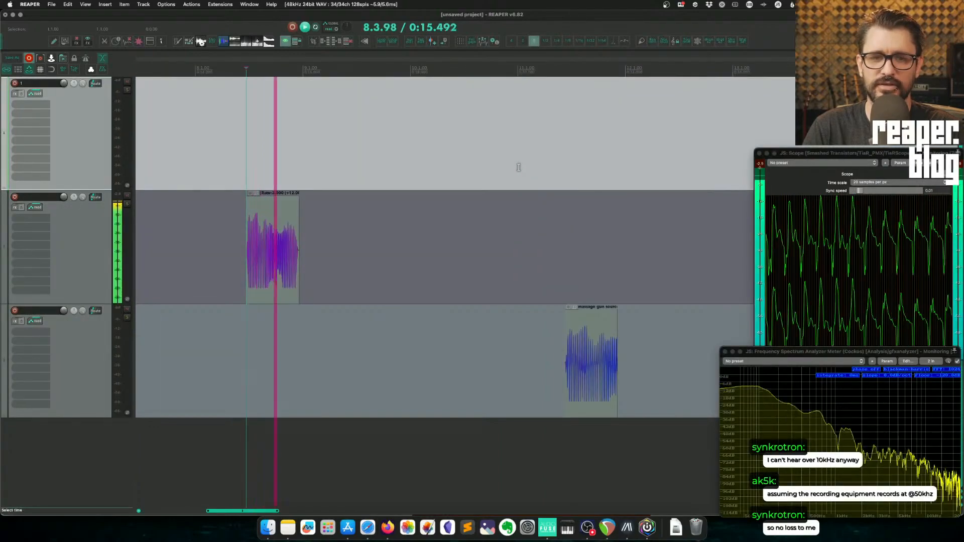
{"action": "key", "text": "space"}
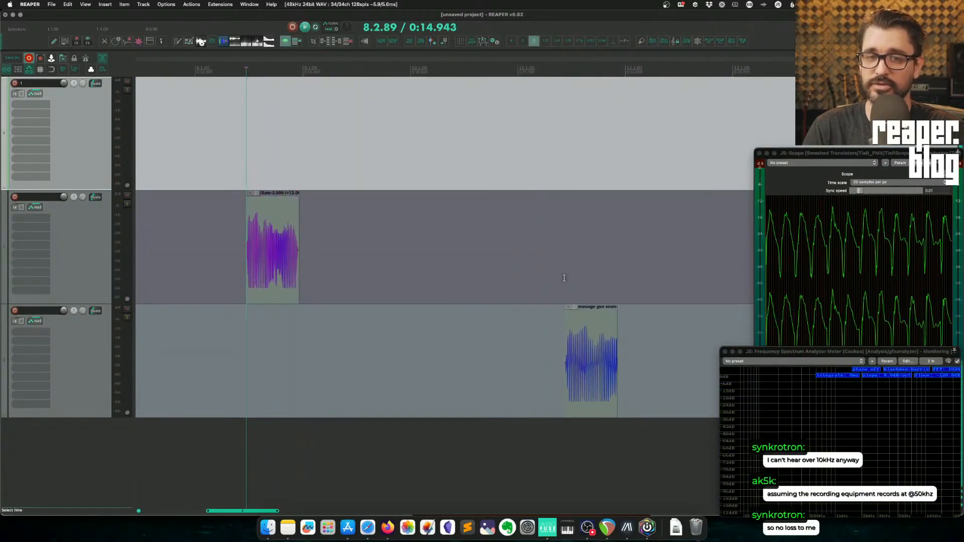
Step: Set the third-track copy's playback rate to 4.0 and play it from its start
{"action": "left_click", "coordinate": [564, 278]}
{"action": "scroll", "coordinate": [571, 292], "scroll_direction": "up", "scroll_amount": 5}
{"action": "scroll", "coordinate": [648, 312], "scroll_direction": "right", "scroll_amount": 5}
{"action": "left_click", "coordinate": [483, 337]}
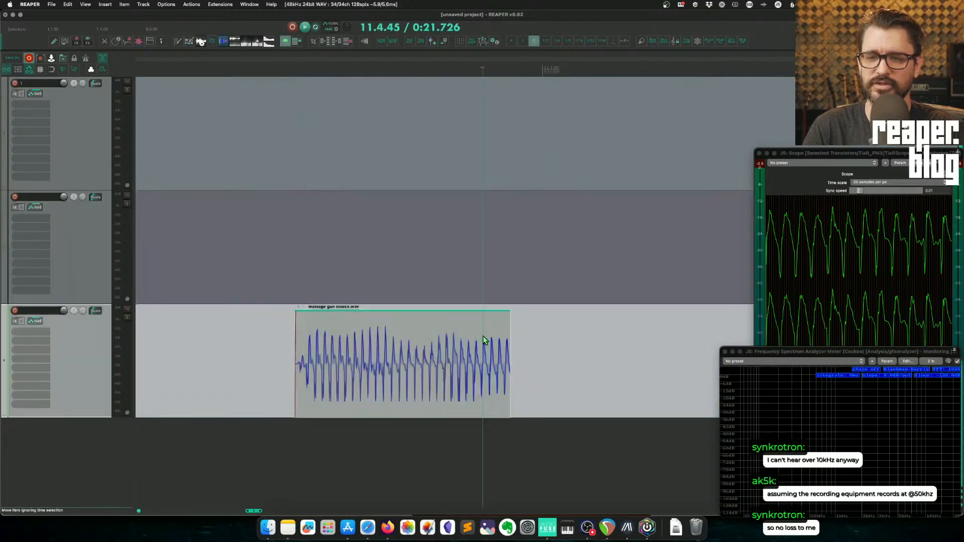
{"action": "left_click", "coordinate": [709, 41]}
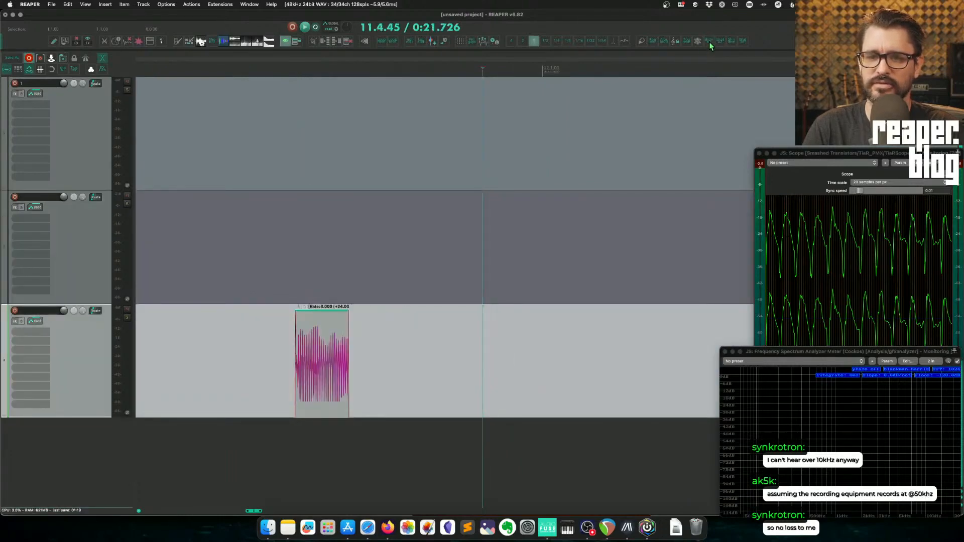
{"action": "left_click", "coordinate": [294, 287]}
{"action": "key", "text": "space"}
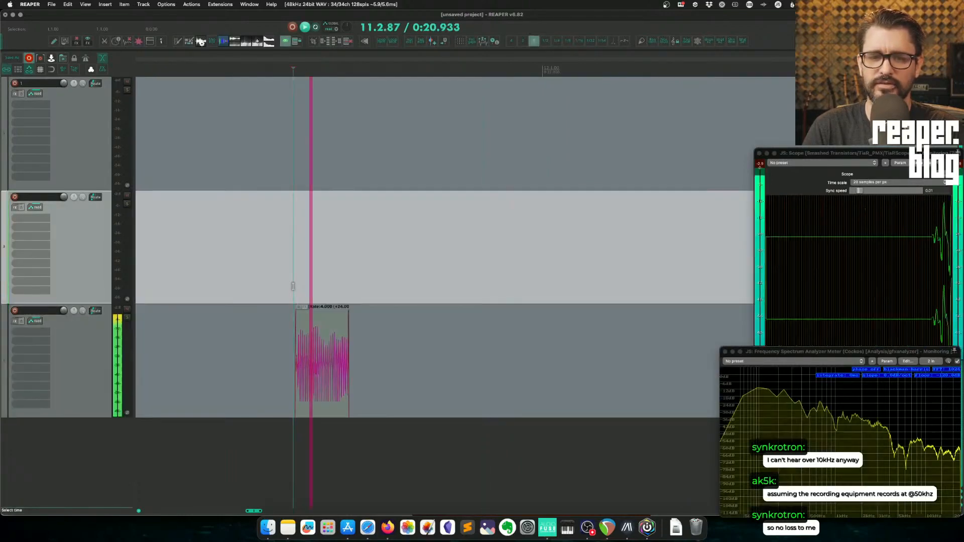
{"action": "left_click", "coordinate": [293, 326]}
{"action": "key", "text": "space"}
Step: Set a time selection over most of the 4.0-rate item, starting at 11.2.77, and play it as a loop
{"action": "scroll", "coordinate": [323, 359], "scroll_direction": "right", "scroll_amount": 5}
{"action": "scroll", "coordinate": [322, 359], "scroll_direction": "left", "scroll_amount": 3}
{"action": "scroll", "coordinate": [323, 358], "scroll_direction": "up", "scroll_amount": 3}
{"action": "left_click_drag", "start_coordinate": [424, 365], "coordinate": [649, 375]}
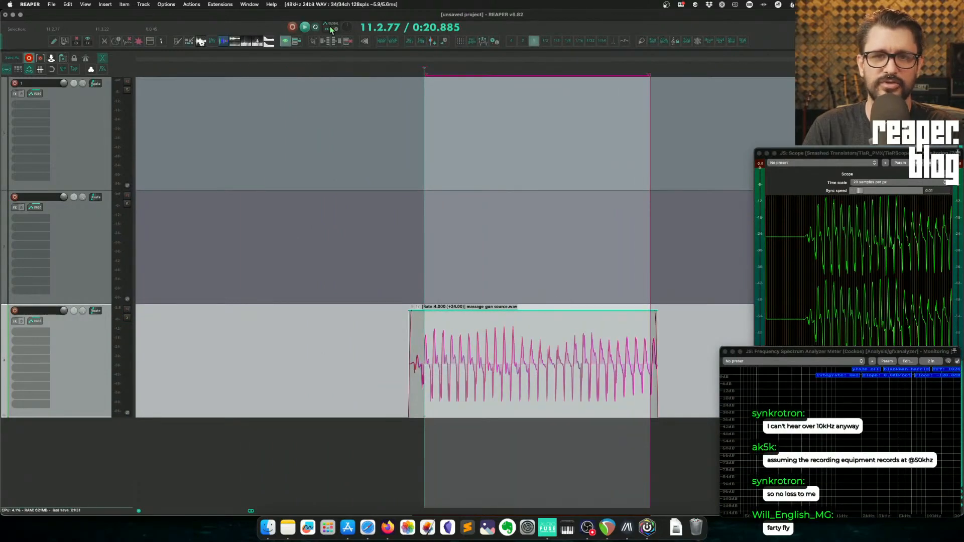
{"action": "key", "text": "space"}
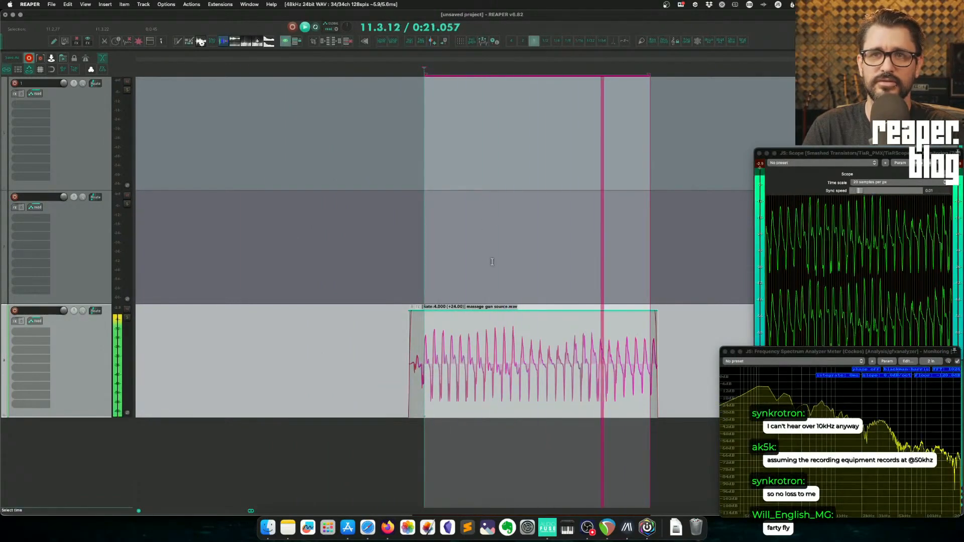
{"action": "scroll", "coordinate": [492, 262], "scroll_direction": "down", "scroll_amount": 3}
{"action": "scroll", "coordinate": [492, 261], "scroll_direction": "down", "scroll_amount": 3}
{"action": "key", "text": "space"}
Step: Set a time selection inside the double-speed item on the second track, starting at 8.3.10, and play it as a loop
{"action": "scroll", "coordinate": [278, 279], "scroll_direction": "left", "scroll_amount": 5}
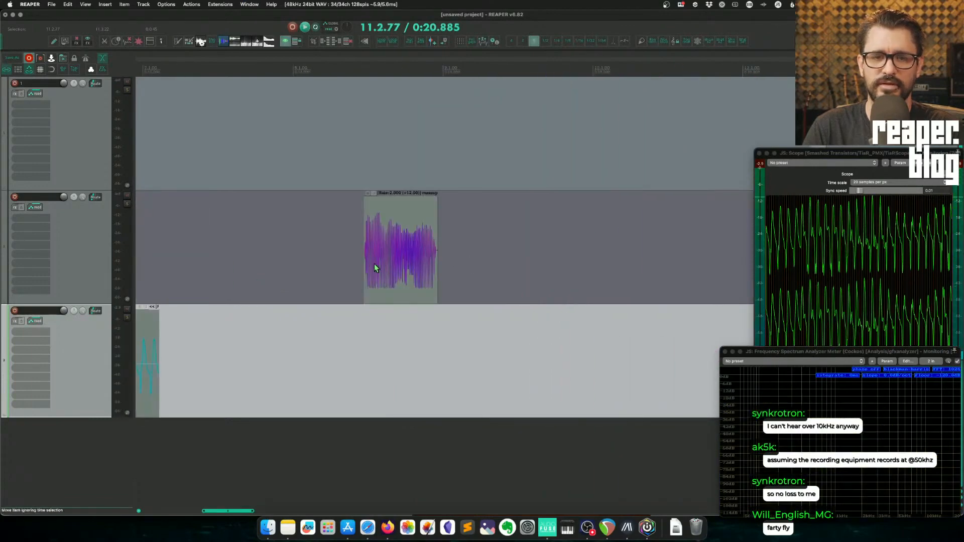
{"action": "left_click_drag", "start_coordinate": [372, 264], "coordinate": [428, 272]}
{"action": "key", "text": "space"}
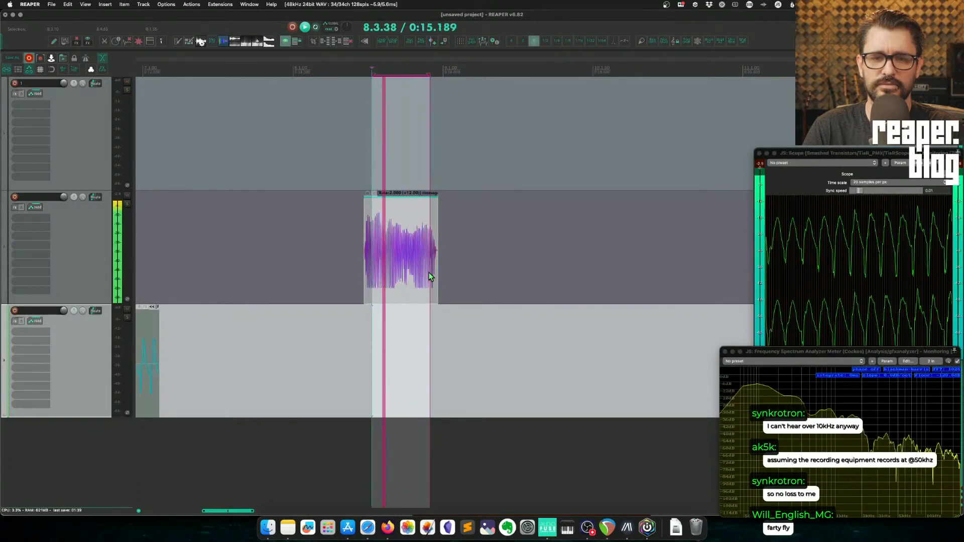
{"action": "key", "text": "space"}
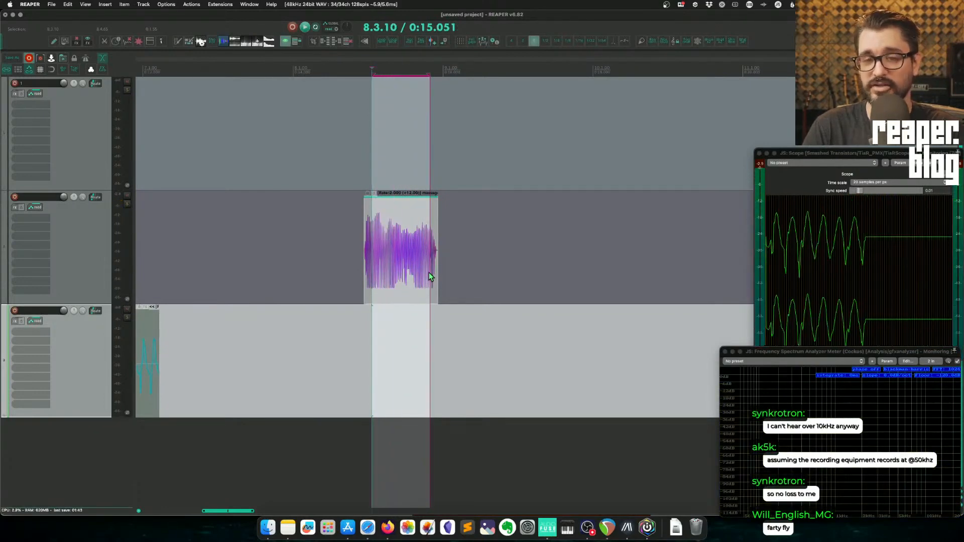
Step: Copy the selected section of the double-speed item to 9.1.81 on the same track and fit the time selection to the copy
{"action": "scroll", "coordinate": [428, 272], "scroll_direction": "right", "scroll_amount": 5}
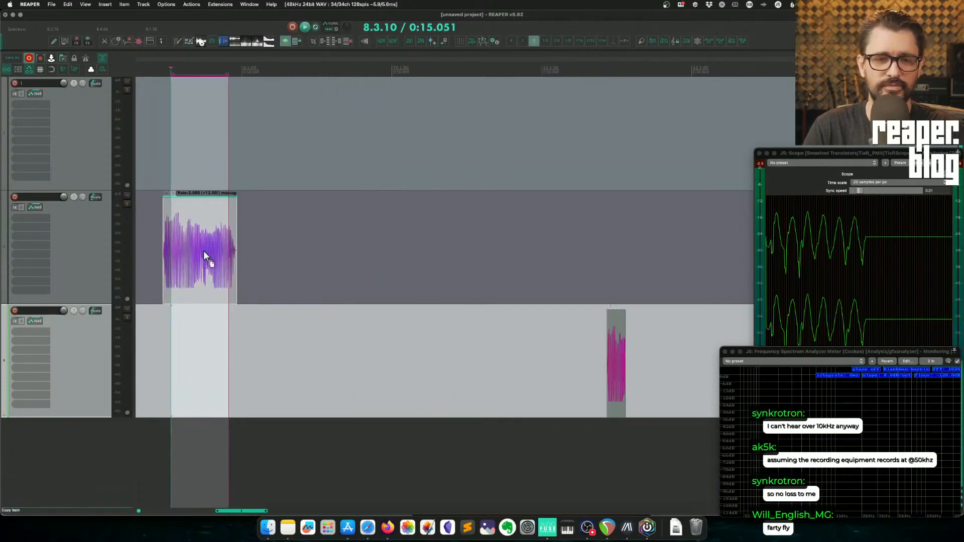
{"action": "left_click_drag", "start_coordinate": [203, 256], "coordinate": [307, 255]}
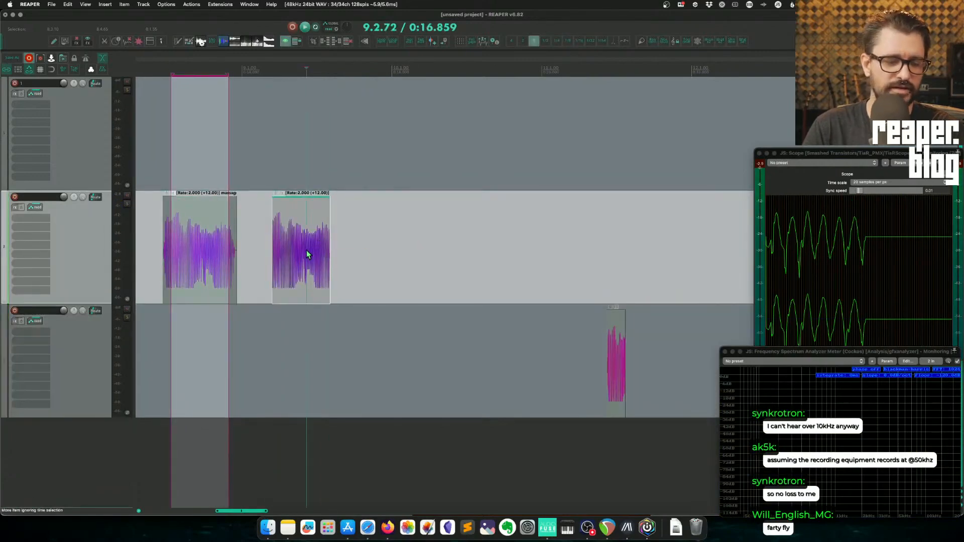
{"action": "key", "text": "t"}
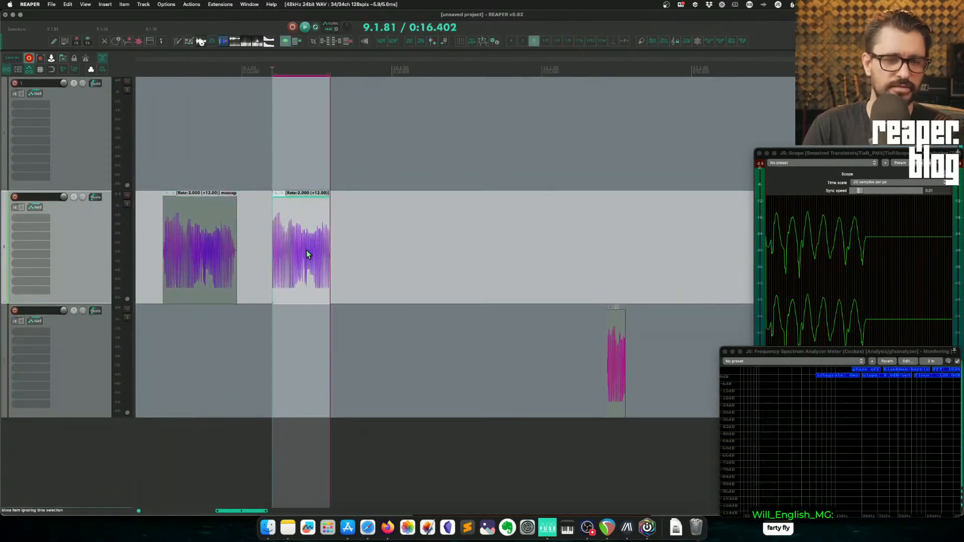
Step: Duplicate the copied section four times end to end, then loop and play the whole run from 9.1.81
{"action": "key", "text": "super+d"}
{"action": "key", "text": "super+d"}
{"action": "key", "text": "super+d"}
{"action": "key", "text": "super+d"}
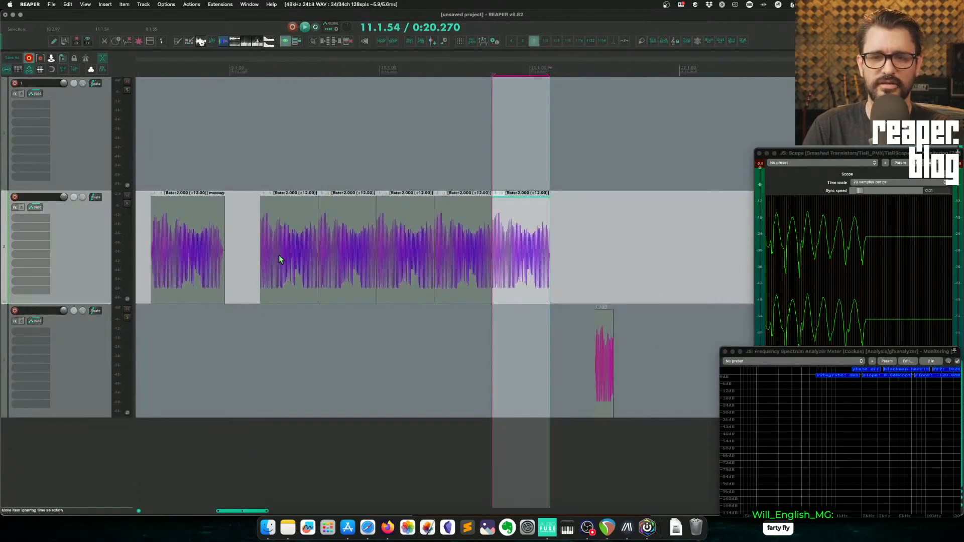
{"action": "left_click_drag", "start_coordinate": [265, 259], "coordinate": [562, 262]}
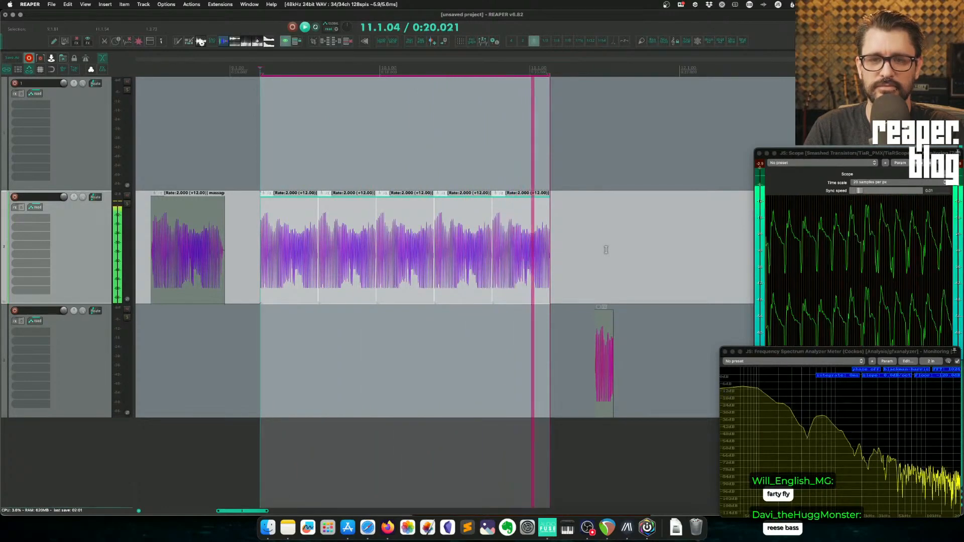
{"action": "key", "text": "space"}
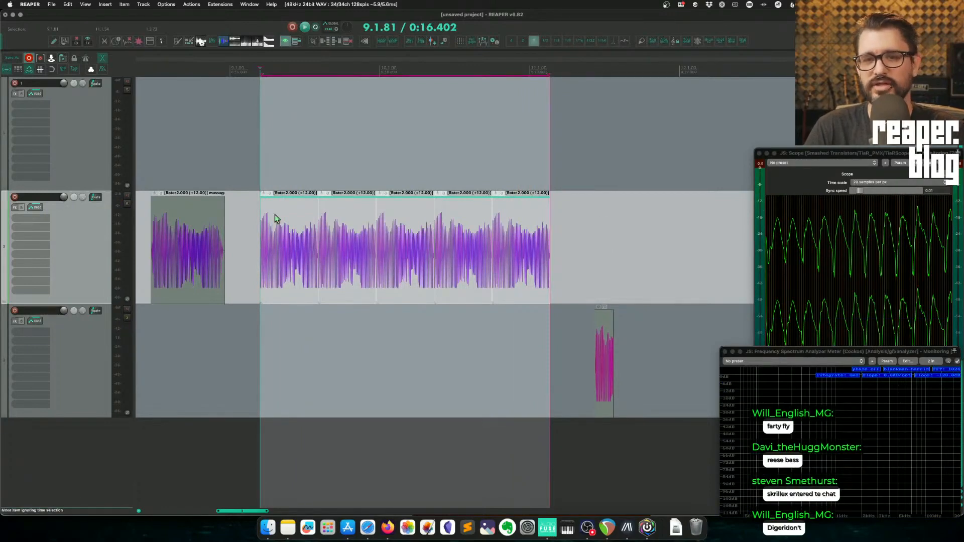
Step: Find Snare 24.wav in the Media Explorer's VC Diodes and Rust database, audition it, and add it on a new track below
{"action": "left_click", "coordinate": [77, 435]}
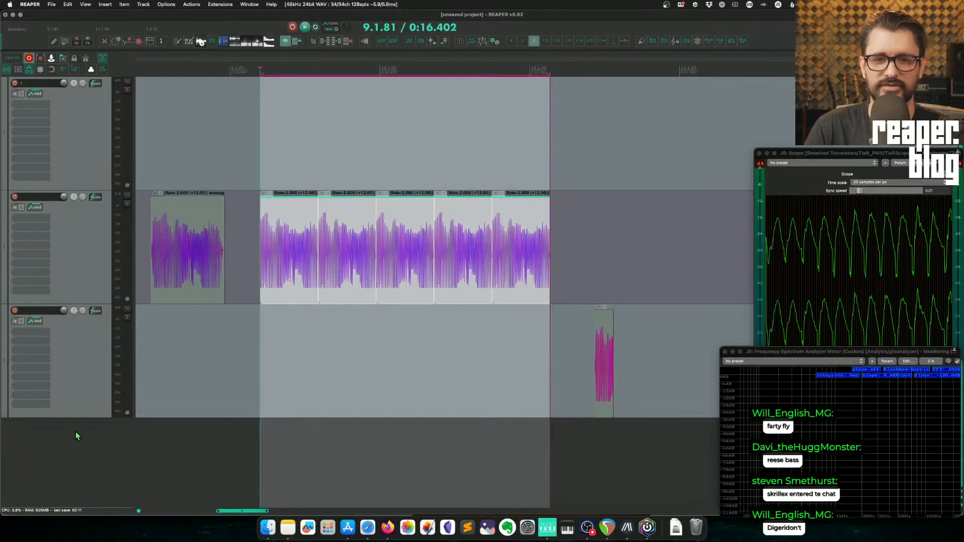
{"action": "key", "text": "super+alt+x"}
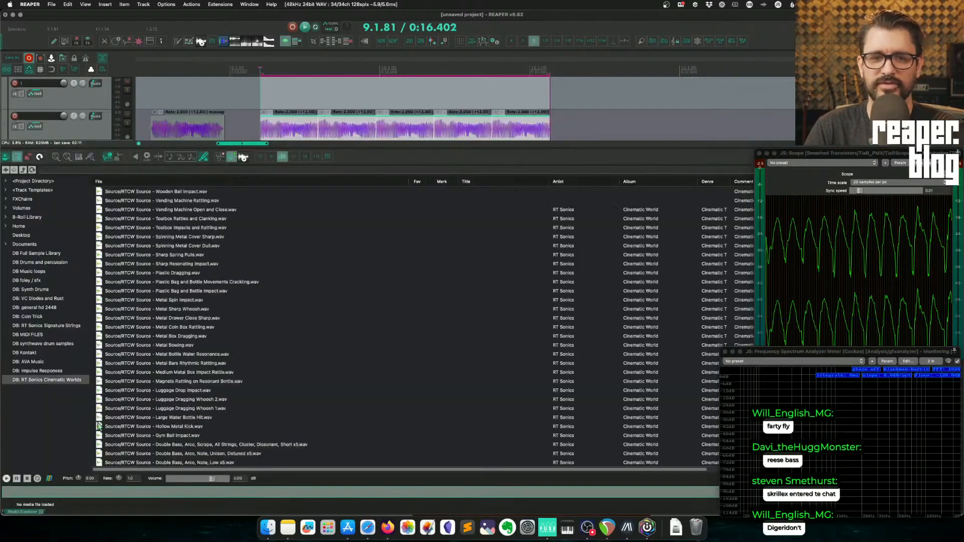
{"action": "left_click", "coordinate": [49, 298]}
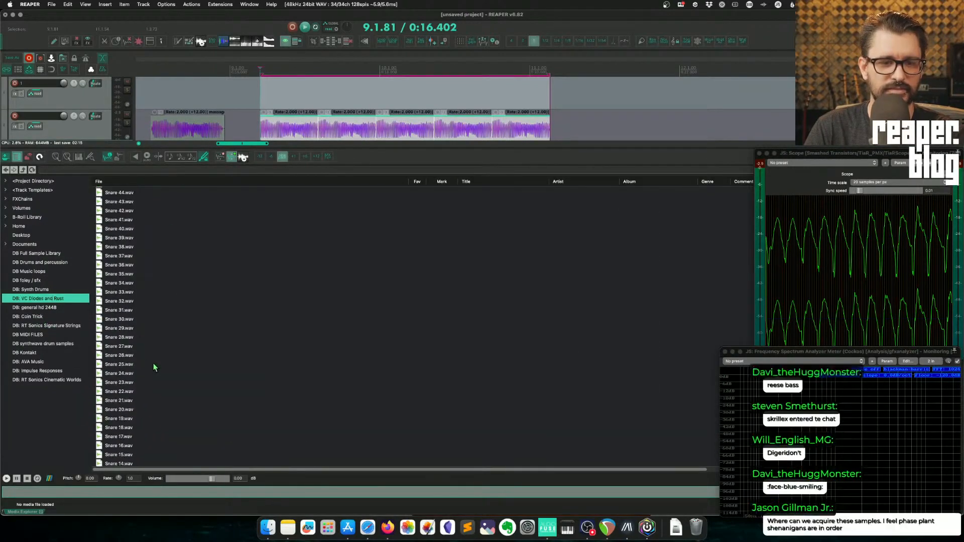
{"action": "scroll", "coordinate": [153, 364], "scroll_direction": "down", "scroll_amount": 1}
{"action": "left_click", "coordinate": [142, 363]}
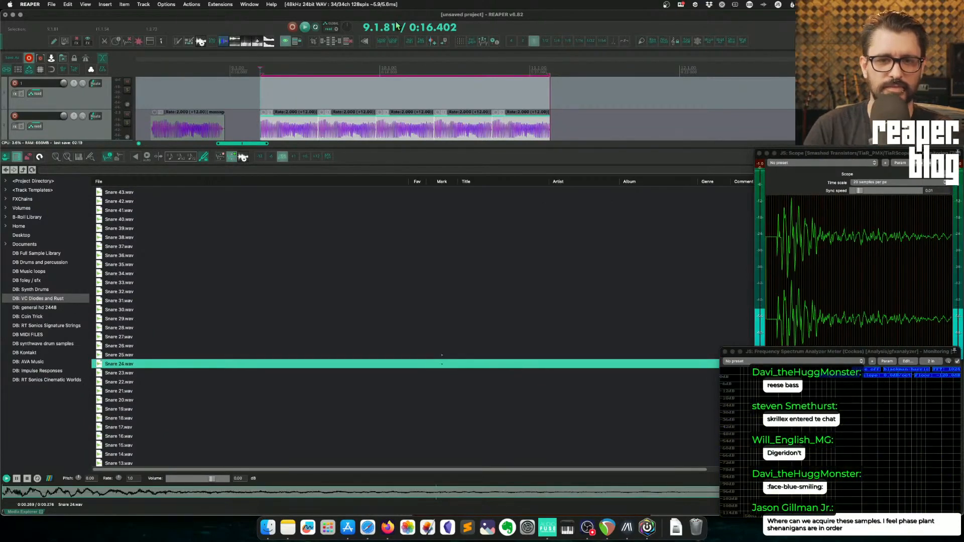
{"action": "scroll", "coordinate": [349, 105], "scroll_direction": "down", "scroll_amount": 1}
{"action": "left_click_drag", "start_coordinate": [141, 362], "coordinate": [301, 125]}
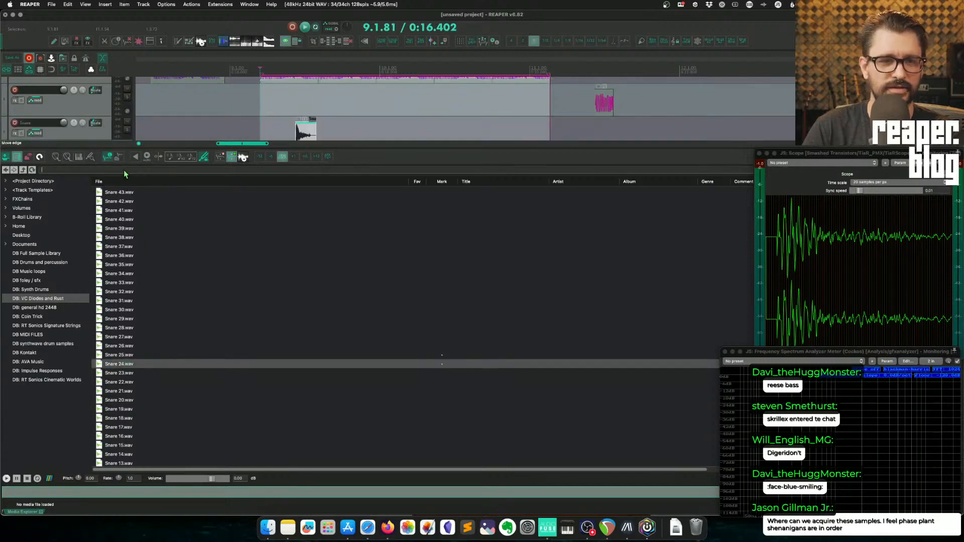
Step: Add Kick 33.wav at 9.1.81 and a closed hi-hat sample on new tracks, and move the snare to about bar 10
{"action": "left_click", "coordinate": [141, 198]}
{"action": "left_click", "coordinate": [224, 282]}
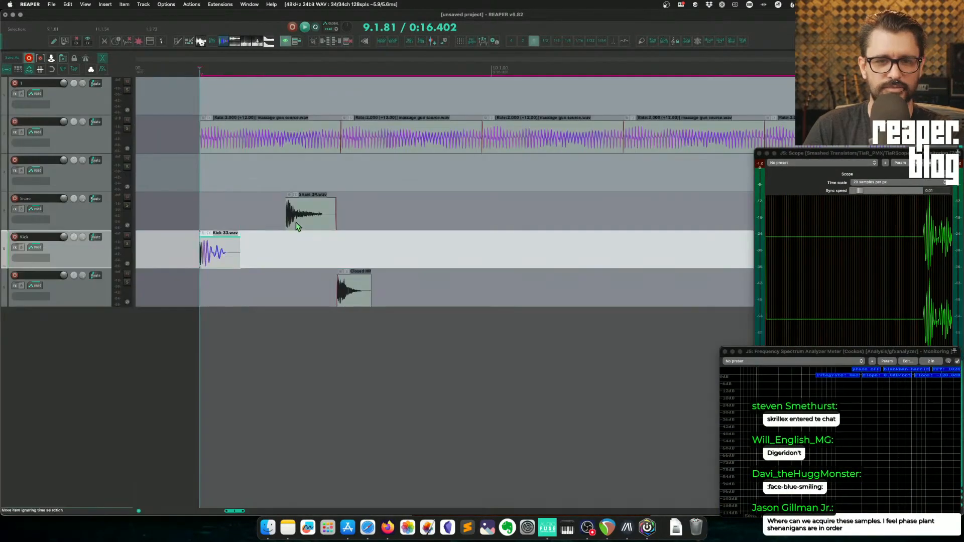
{"action": "left_click_drag", "start_coordinate": [299, 230], "coordinate": [496, 230]}
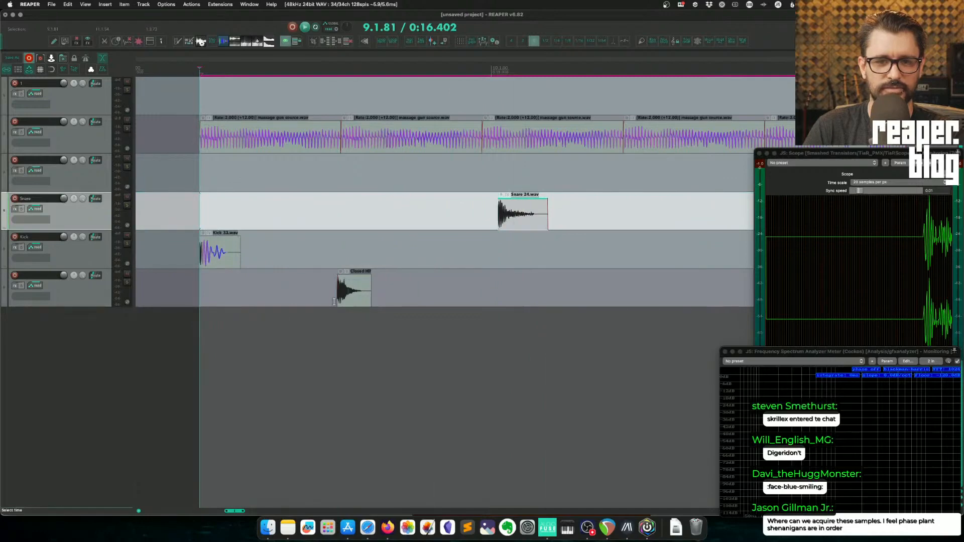
Step: Place two closed hi-hat hits back to back from the loop's start and play the drums with the massage gun bass
{"action": "left_click_drag", "start_coordinate": [369, 302], "coordinate": [211, 301]}
{"action": "key", "text": "space"}
{"action": "key", "text": "space"}
{"action": "left_click_drag", "start_coordinate": [259, 299], "coordinate": [238, 304]}
{"action": "key", "text": "space"}
{"action": "key", "text": "space"}
{"action": "key", "text": "space"}
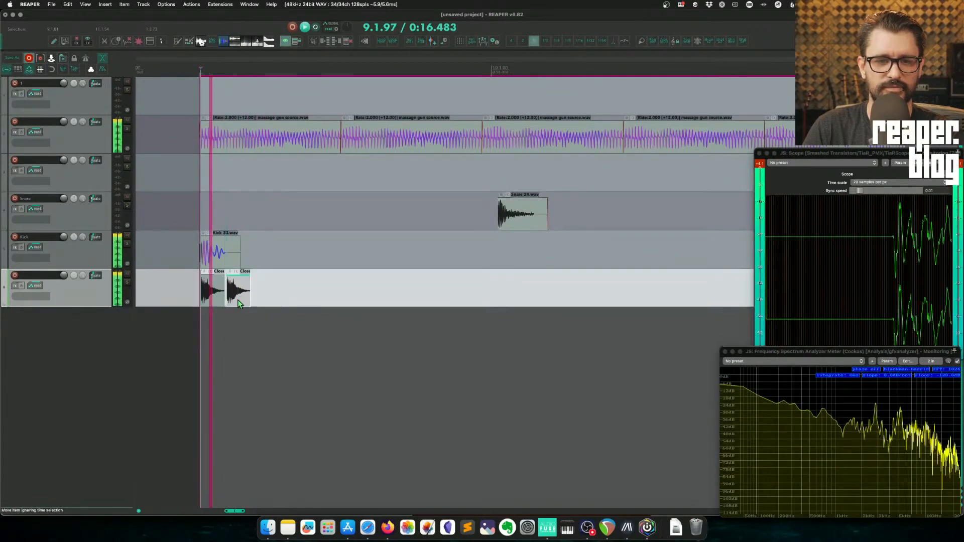
{"action": "key", "text": "space"}
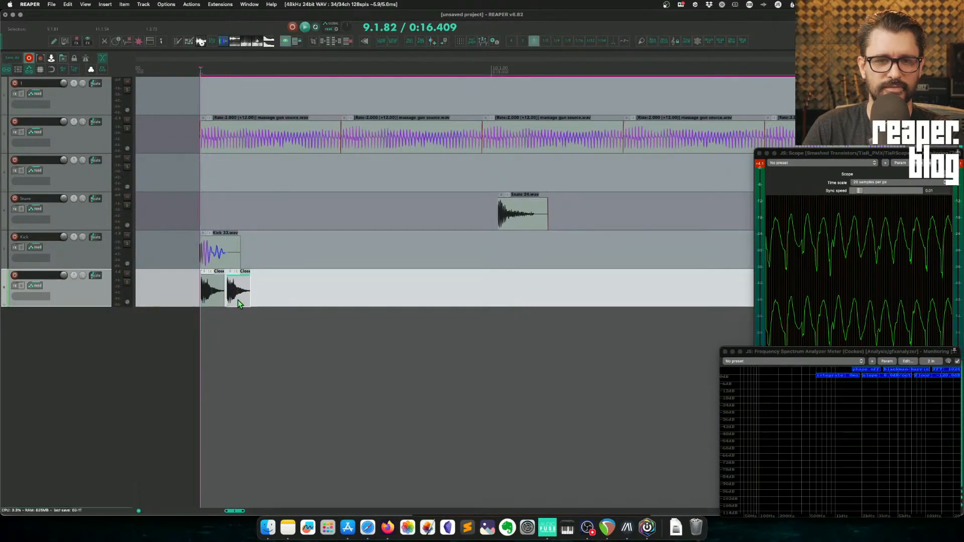
Step: Set the project tempo by detecting it from a time selection over the first massage gun item, and clear the selection
{"action": "left_click", "coordinate": [308, 145]}
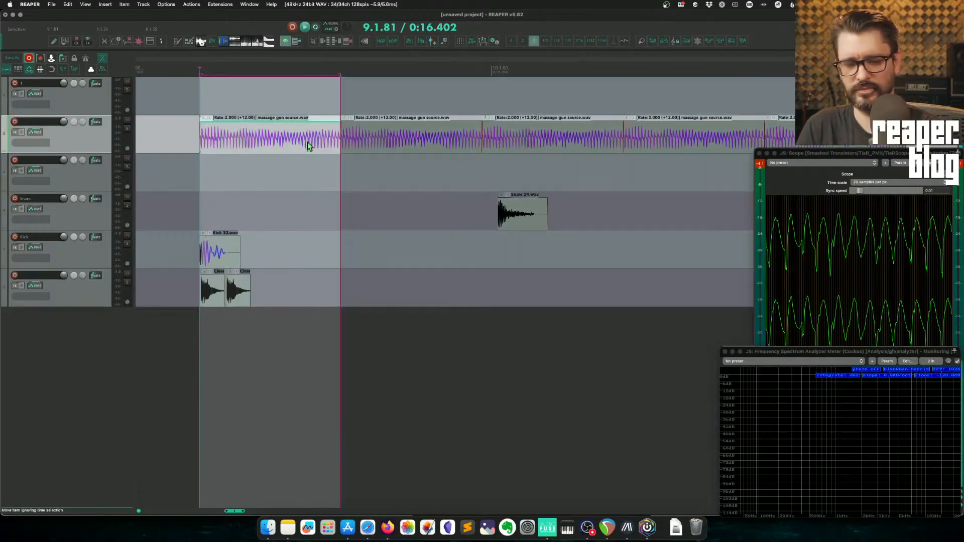
{"action": "right_click", "coordinate": [282, 69]}
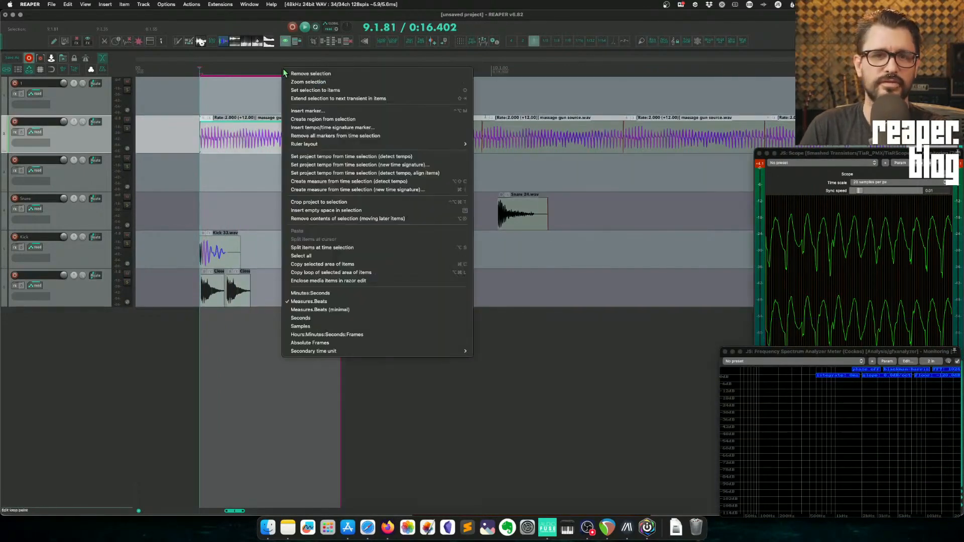
{"action": "left_click", "coordinate": [405, 158]}
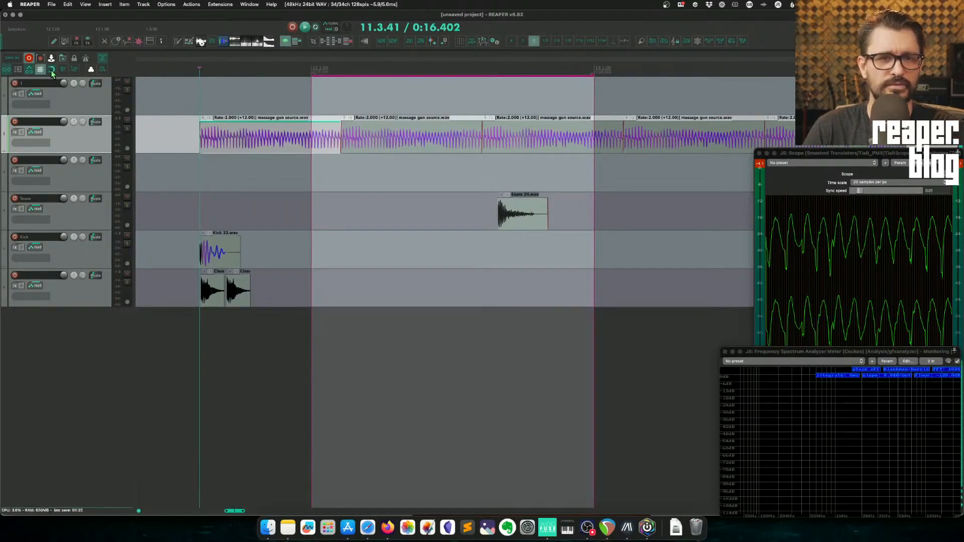
{"action": "left_click", "coordinate": [258, 178]}
{"action": "scroll", "coordinate": [258, 178], "scroll_direction": "down", "scroll_amount": 4}
{"action": "scroll", "coordinate": [309, 200], "scroll_direction": "right", "scroll_amount": 5}
{"action": "left_click", "coordinate": [347, 181]}
{"action": "key", "text": "Escape"}
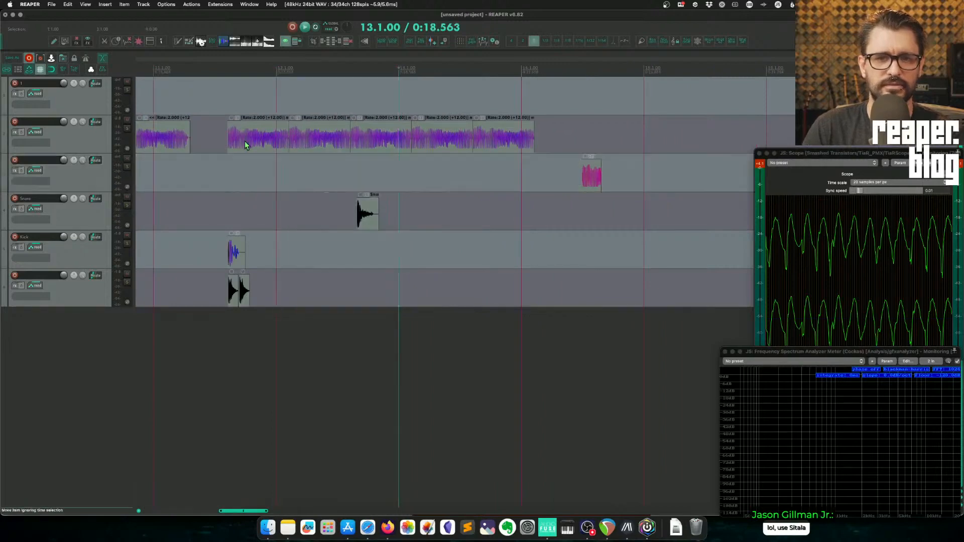
Step: Move the massage gun loop and kick to start at 12.1.00, shift the snare and hi-hats along, and set a finer grid
{"action": "left_click", "coordinate": [246, 145]}
{"action": "left_click_drag", "start_coordinate": [271, 144], "coordinate": [349, 142]}
{"action": "left_click_drag", "start_coordinate": [238, 253], "coordinate": [297, 253]}
{"action": "mouse_move", "coordinate": [290, 300]}
{"action": "left_mouse_down"}
{"action": "mouse_move", "coordinate": [309, 297]}
{"action": "mouse_move", "coordinate": [300, 302]}
{"action": "left_mouse_up"}
{"action": "left_click", "coordinate": [570, 43]}
{"action": "left_click", "coordinate": [331, 300]}
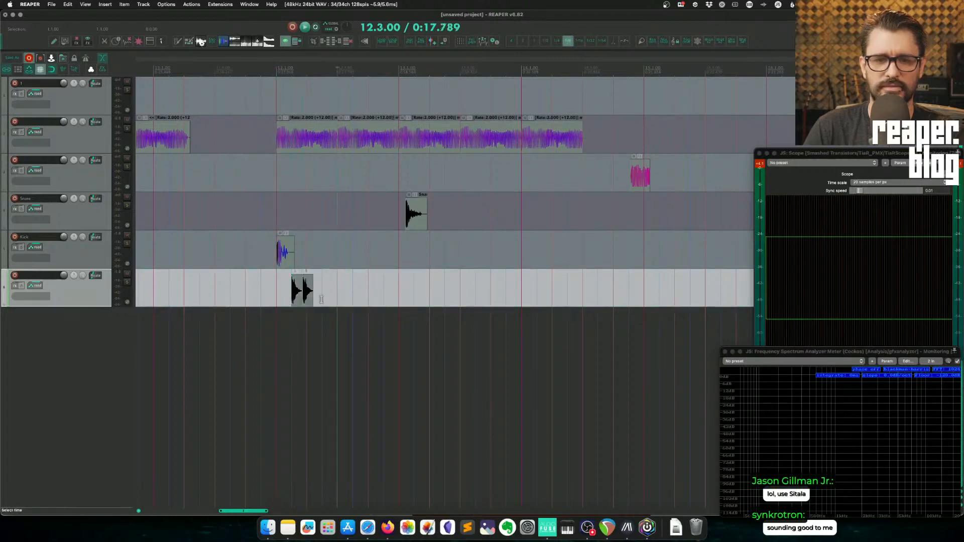
Step: Snap the hi-hat hits to an eighth-note spacing from 12.1.00 and duplicate them repeatedly to the end of the bass loop
{"action": "scroll", "coordinate": [322, 300], "scroll_direction": "up", "scroll_amount": 5}
{"action": "left_click_drag", "start_coordinate": [378, 301], "coordinate": [310, 300]}
{"action": "left_click_drag", "start_coordinate": [414, 302], "coordinate": [365, 301]}
{"action": "scroll", "coordinate": [365, 301], "scroll_direction": "down", "scroll_amount": 5}
{"action": "left_click_drag", "start_coordinate": [497, 289], "coordinate": [448, 290]}
{"action": "key", "text": "super+d"}
{"action": "key", "text": "super+d"}
{"action": "key", "text": "super+d"}
{"action": "key", "text": "super+d"}
{"action": "key", "text": "super+d"}
{"action": "key", "text": "super+d"}
{"action": "key", "text": "super+d"}
{"action": "key", "text": "super+d"}
{"action": "key", "text": "super+d"}
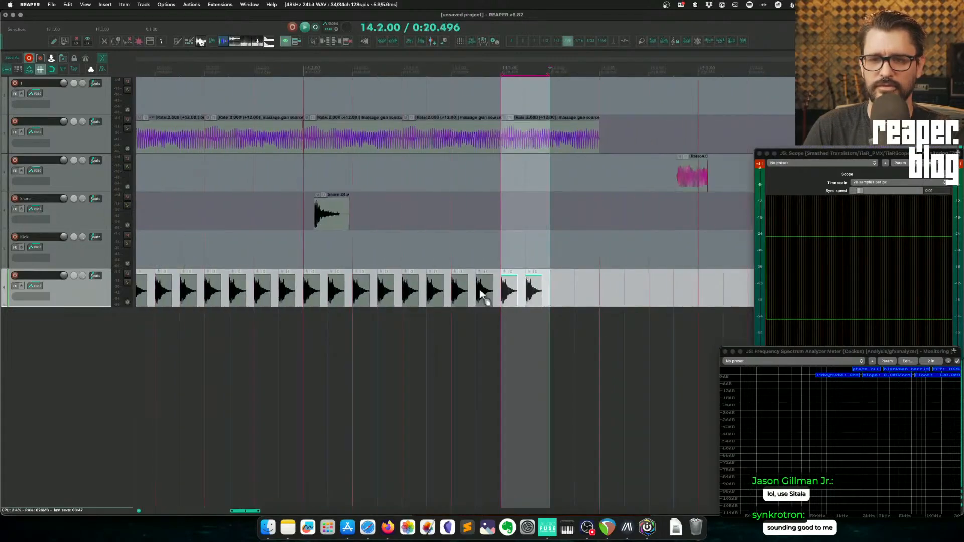
Step: Place kicks on beats 1 and 3 and snares on beats 2 and 4 of bar 12, and play from 12.1.00
{"action": "scroll", "coordinate": [480, 291], "scroll_direction": "down", "scroll_amount": 3}
{"action": "scroll", "coordinate": [478, 282], "scroll_direction": "left", "scroll_amount": 4}
{"action": "left_click_drag", "start_coordinate": [482, 214], "coordinate": [366, 218]}
{"action": "left_click_drag", "start_coordinate": [337, 257], "coordinate": [407, 254]}
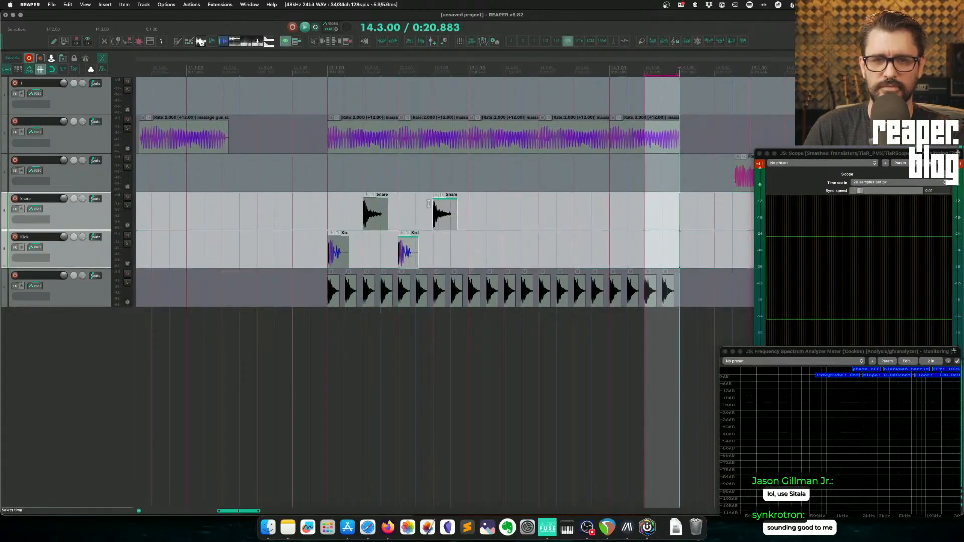
{"action": "left_click", "coordinate": [328, 70]}
{"action": "key", "text": "space"}
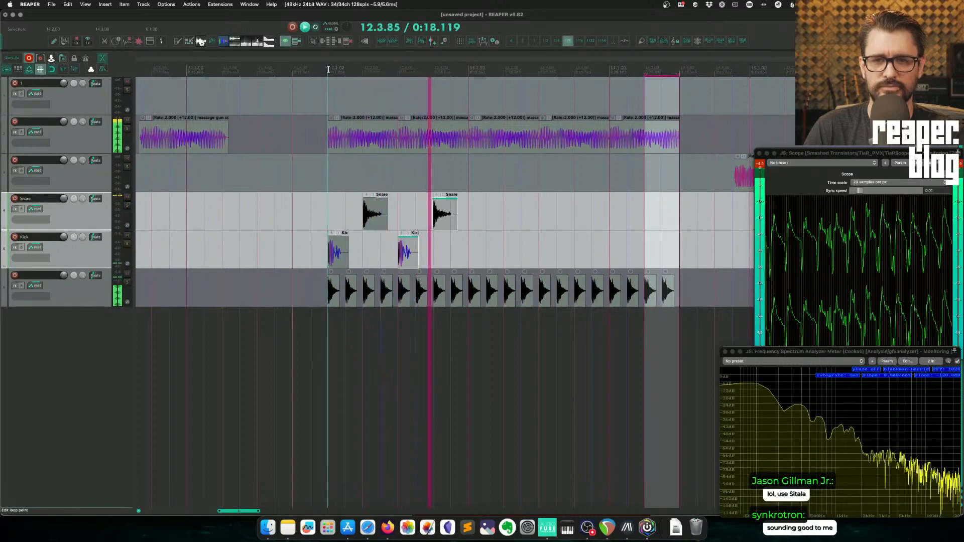
{"action": "key", "text": "space"}
{"action": "scroll", "coordinate": [470, 189], "scroll_direction": "down", "scroll_amount": 5}
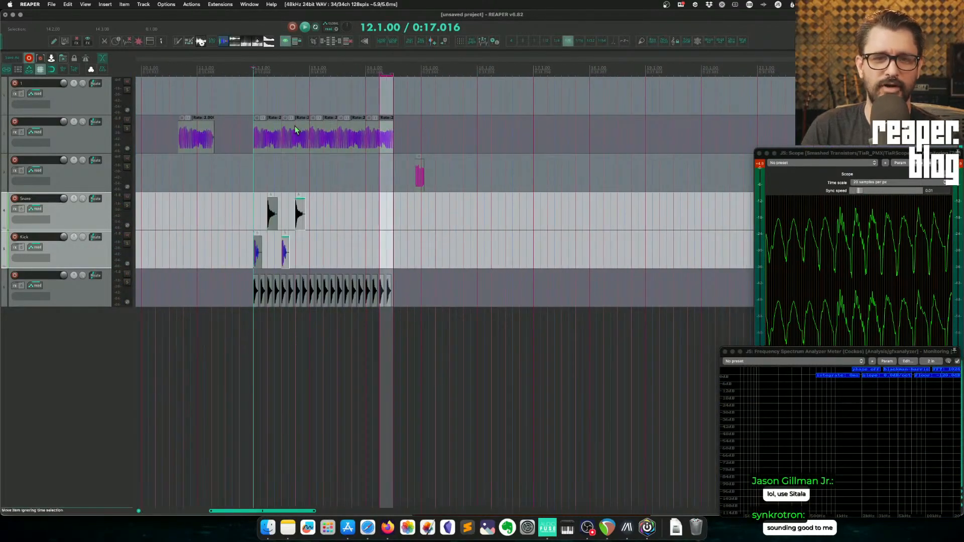
Step: Delete all the bass loop and drum items from bar 12 onward, and remove the snare, kick and hi-hat tracks
{"action": "left_click_drag", "start_coordinate": [243, 103], "coordinate": [395, 326]}
{"action": "key", "text": "Delete"}
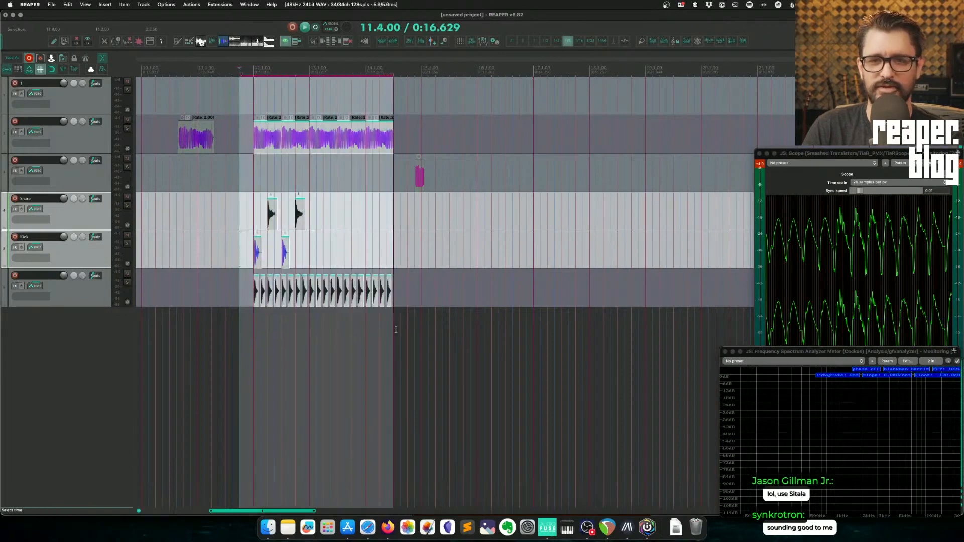
{"action": "left_click", "coordinate": [267, 173]}
{"action": "scroll", "coordinate": [316, 221], "scroll_direction": "down", "scroll_amount": 3}
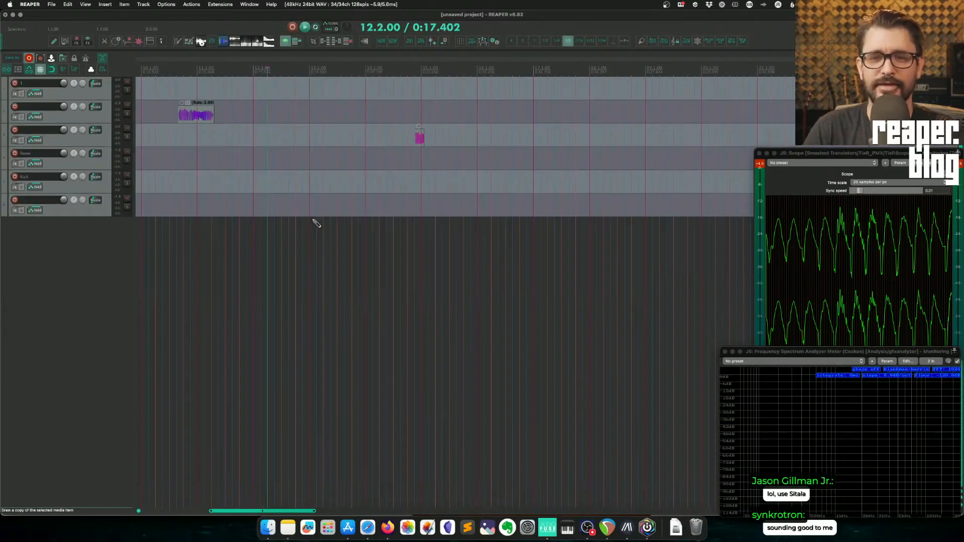
{"action": "scroll", "coordinate": [316, 221], "scroll_direction": "up", "scroll_amount": 3}
{"action": "left_click", "coordinate": [99, 216]}
{"action": "left_click", "coordinate": [89, 294], "text": "shift"}
{"action": "key", "text": "Delete"}
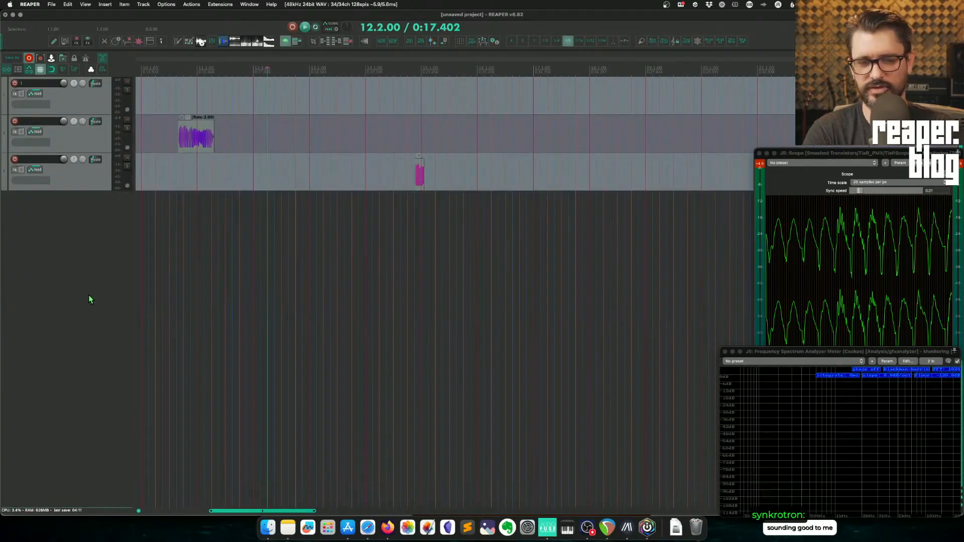
Step: Move the short item on the third track to just before bar 12, and play the original recording from the project start
{"action": "left_click_drag", "start_coordinate": [420, 175], "coordinate": [252, 175]}
{"action": "left_click", "coordinate": [237, 173]}
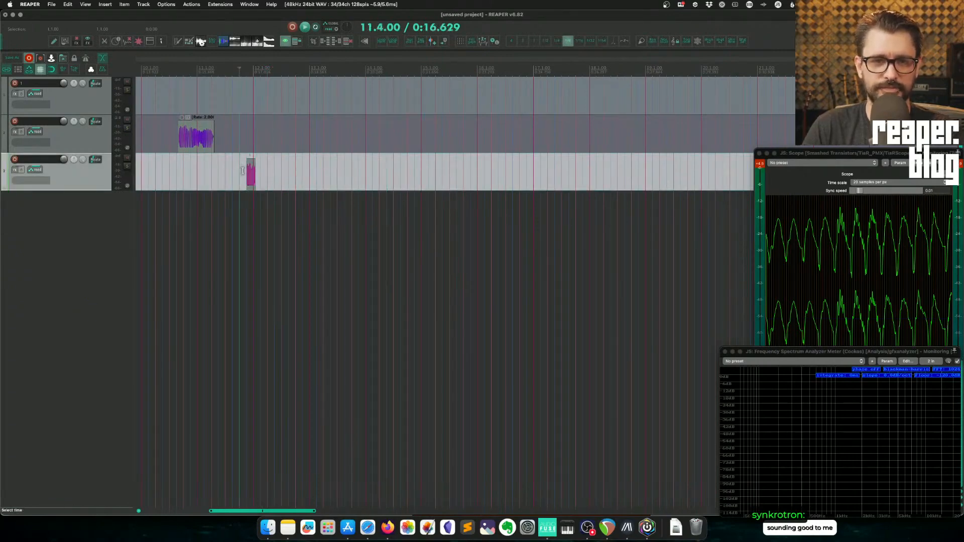
{"action": "scroll", "coordinate": [235, 176], "scroll_direction": "left", "scroll_amount": 10}
{"action": "scroll", "coordinate": [348, 199], "scroll_direction": "down", "scroll_amount": 5}
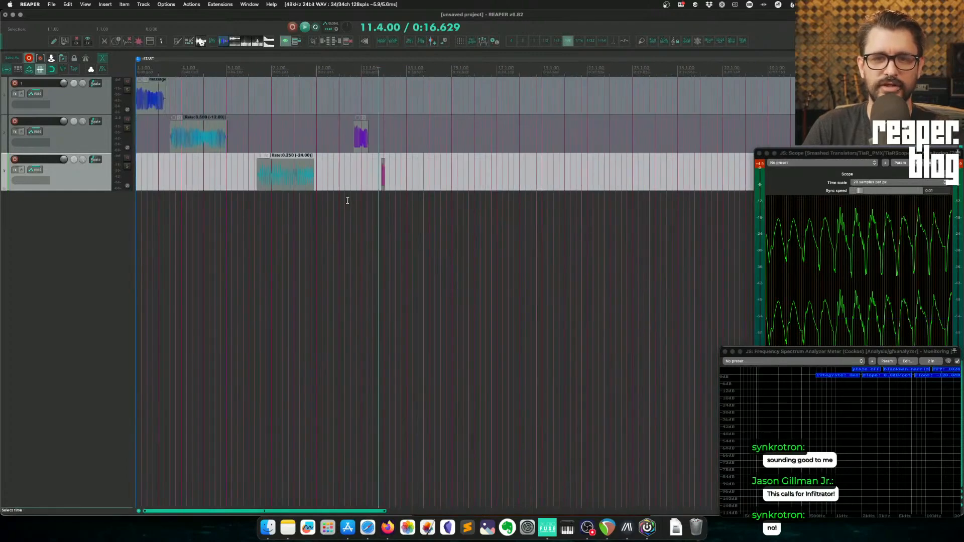
{"action": "left_click", "coordinate": [141, 69]}
{"action": "key", "text": "space"}
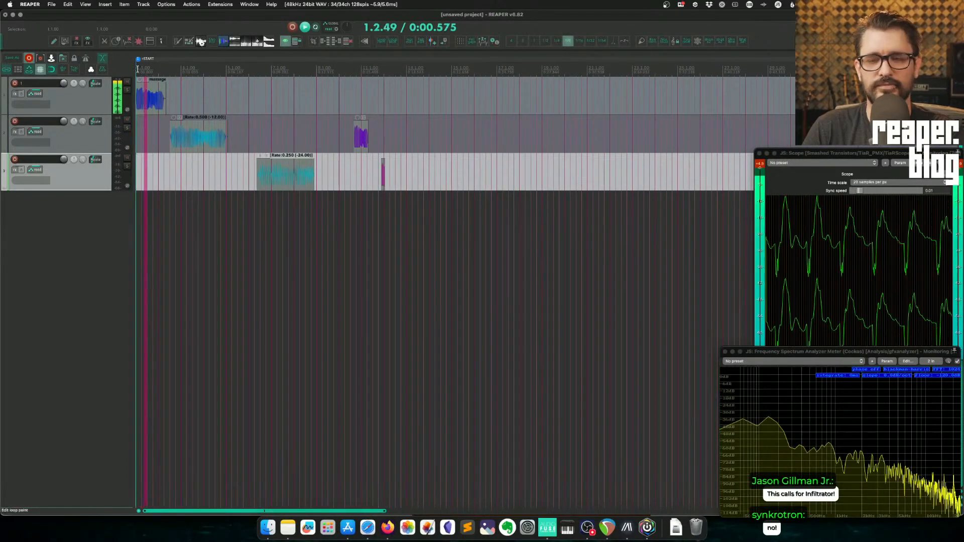
{"action": "key", "text": "space"}
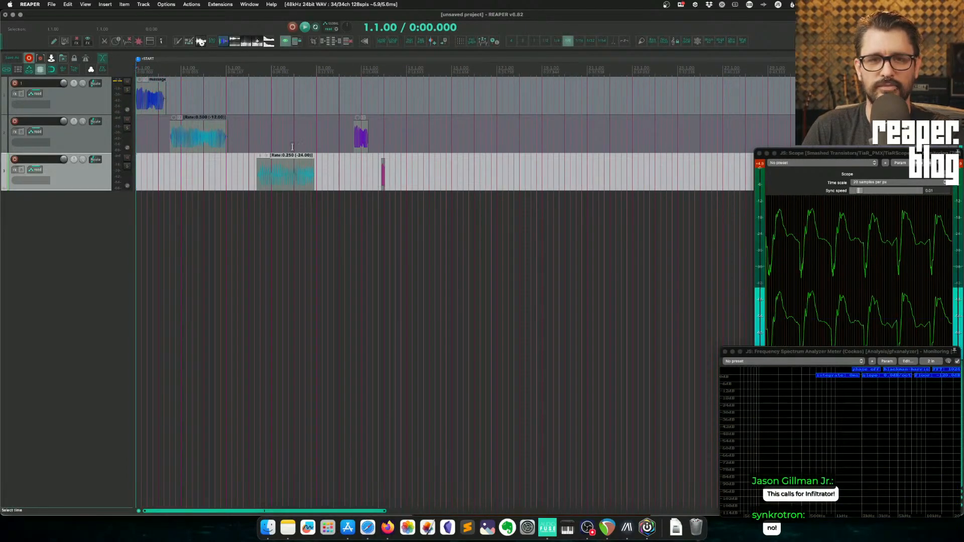
Step: Copy the original massage gun item on track 1 to start at 13.4.00
{"action": "left_click_drag", "start_coordinate": [155, 106], "coordinate": [440, 103]}
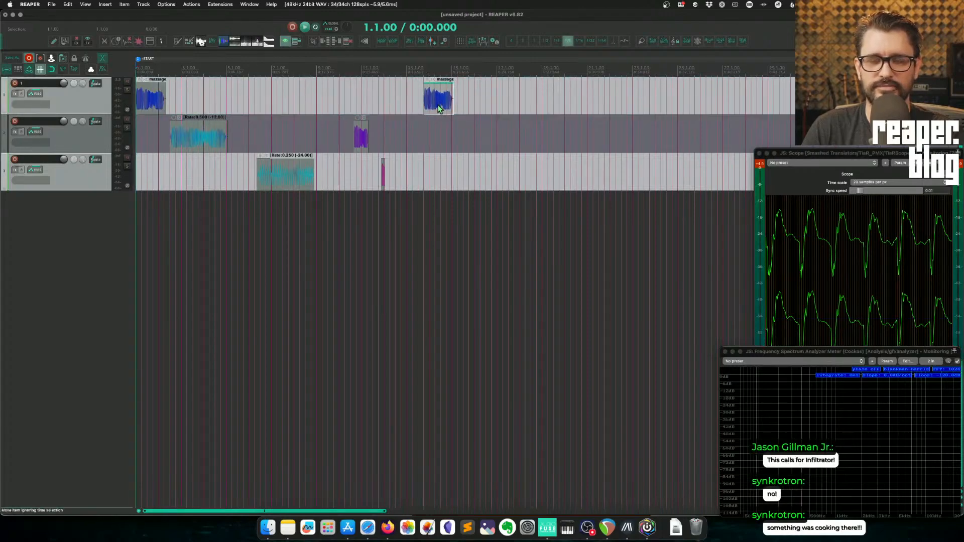
{"action": "left_click", "coordinate": [439, 106]}
{"action": "scroll", "coordinate": [441, 106], "scroll_direction": "up", "scroll_amount": 3}
{"action": "scroll", "coordinate": [545, 103], "scroll_direction": "right", "scroll_amount": 1}
{"action": "scroll", "coordinate": [502, 110], "scroll_direction": "right", "scroll_amount": 2}
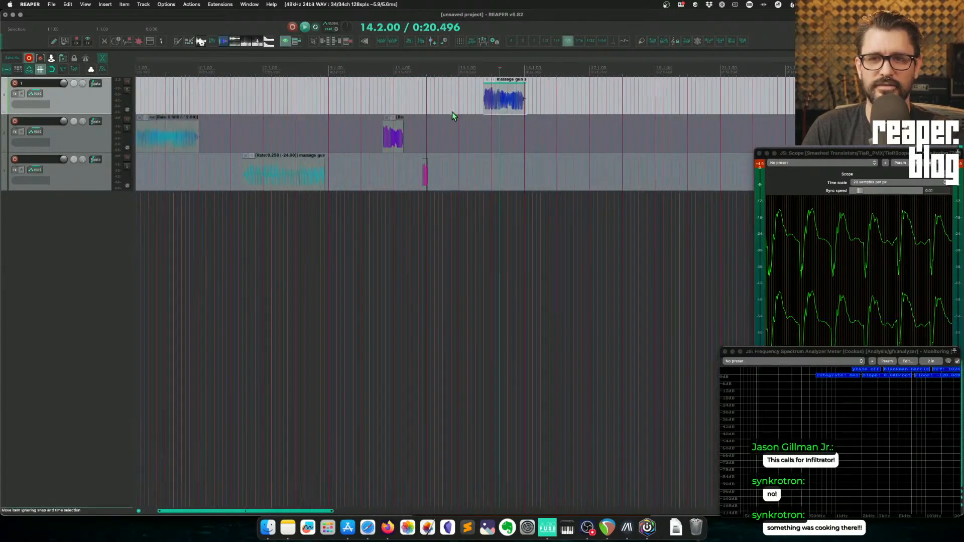
{"action": "scroll", "coordinate": [452, 112], "scroll_direction": "left", "scroll_amount": 1}
{"action": "scroll", "coordinate": [317, 110], "scroll_direction": "right", "scroll_amount": 5}
{"action": "left_click", "coordinate": [307, 108]}
{"action": "scroll", "coordinate": [346, 123], "scroll_direction": "up", "scroll_amount": 3}
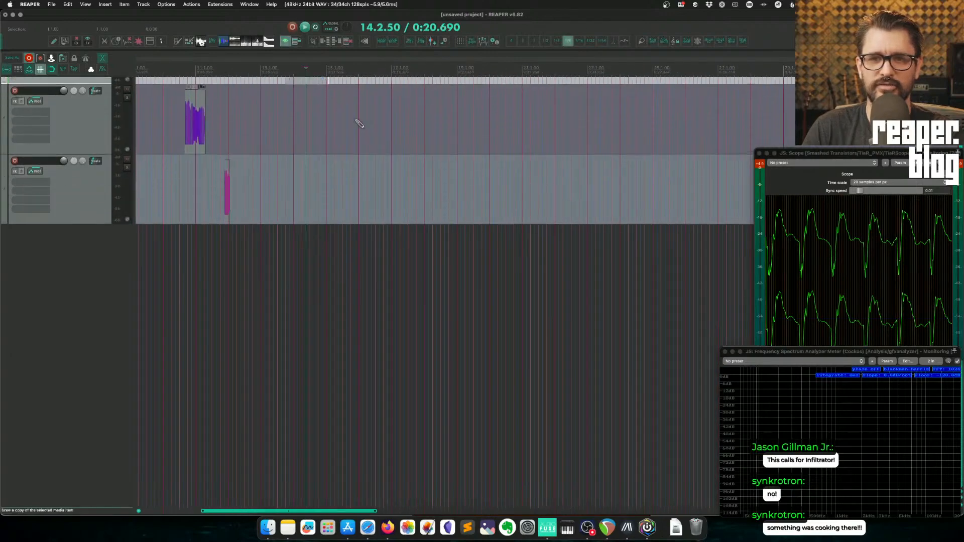
{"action": "scroll", "coordinate": [355, 125], "scroll_direction": "up", "scroll_amount": 2}
{"action": "left_click", "coordinate": [301, 128]}
{"action": "scroll", "coordinate": [301, 128], "scroll_direction": "up", "scroll_amount": 6}
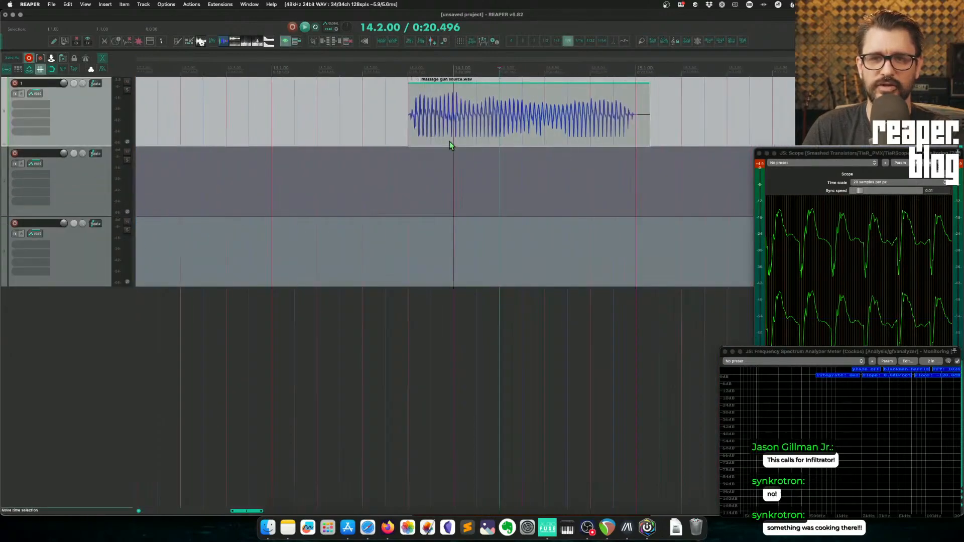
{"action": "left_click", "coordinate": [381, 122]}
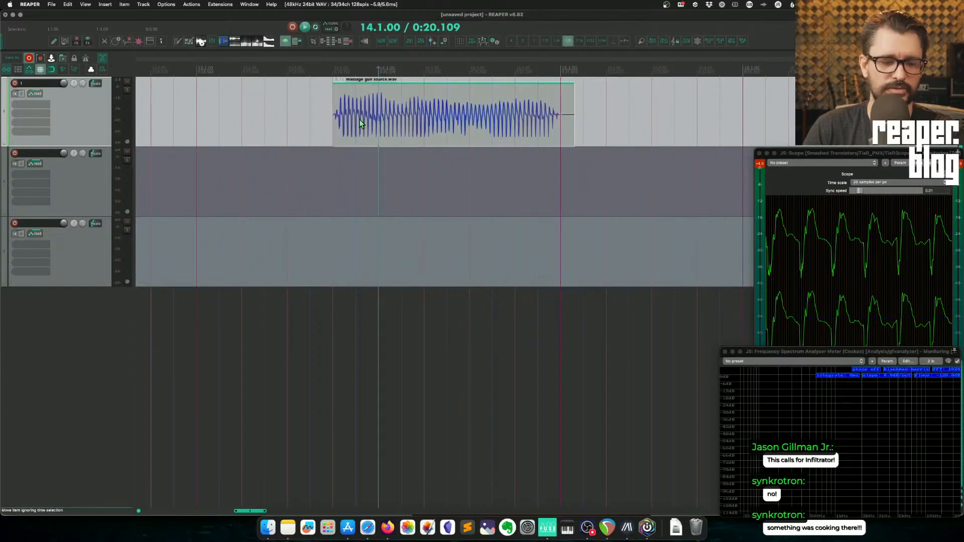
Step: Give the copied item a volume envelope curving from silence to 0 dB at 14.1.00 and falling to silence at 14.3.00, and play it
{"action": "left_click", "coordinate": [355, 121]}
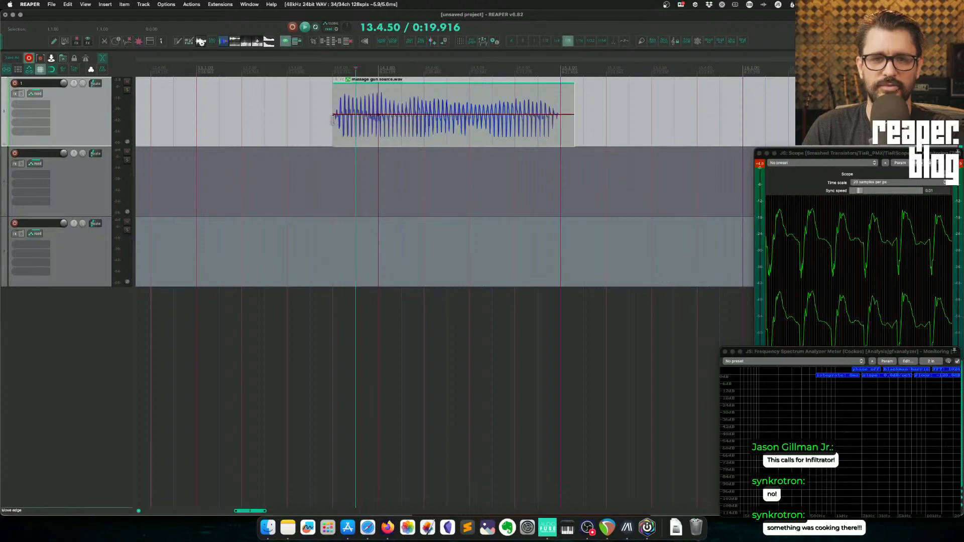
{"action": "left_click_drag", "start_coordinate": [334, 113], "coordinate": [358, 147]}
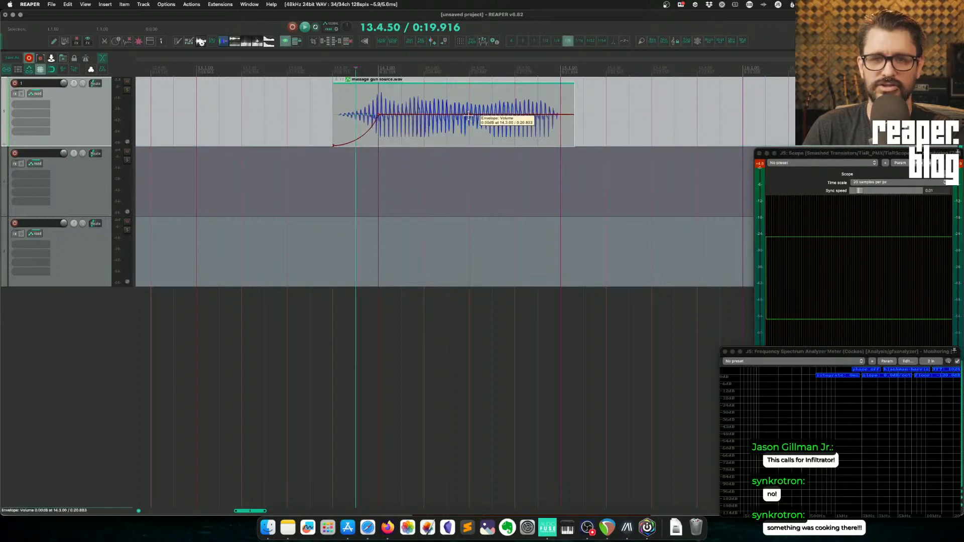
{"action": "left_click_drag", "start_coordinate": [472, 118], "coordinate": [476, 153]}
{"action": "left_click", "coordinate": [332, 94]}
{"action": "key", "text": "space"}
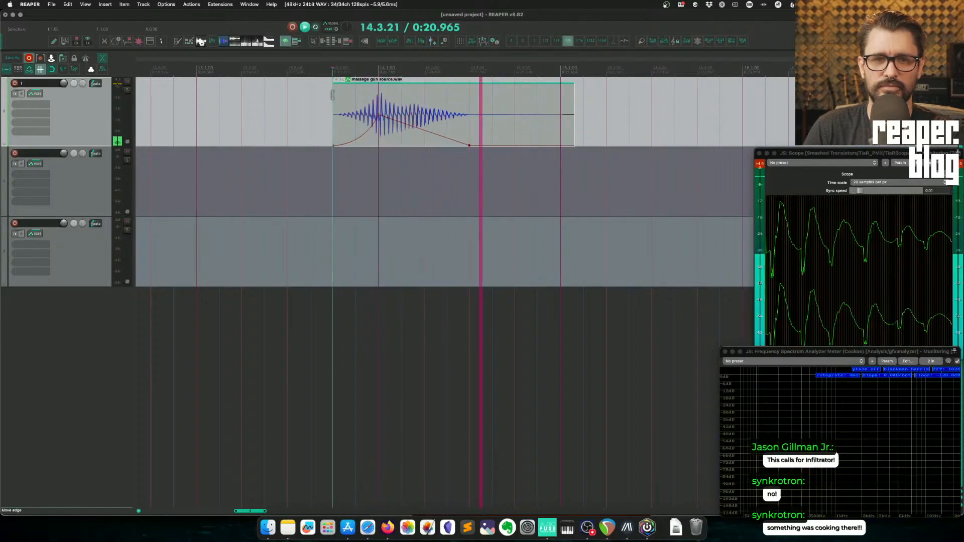
{"action": "key", "text": "space"}
{"action": "key", "text": "space"}
{"action": "key", "text": "space"}
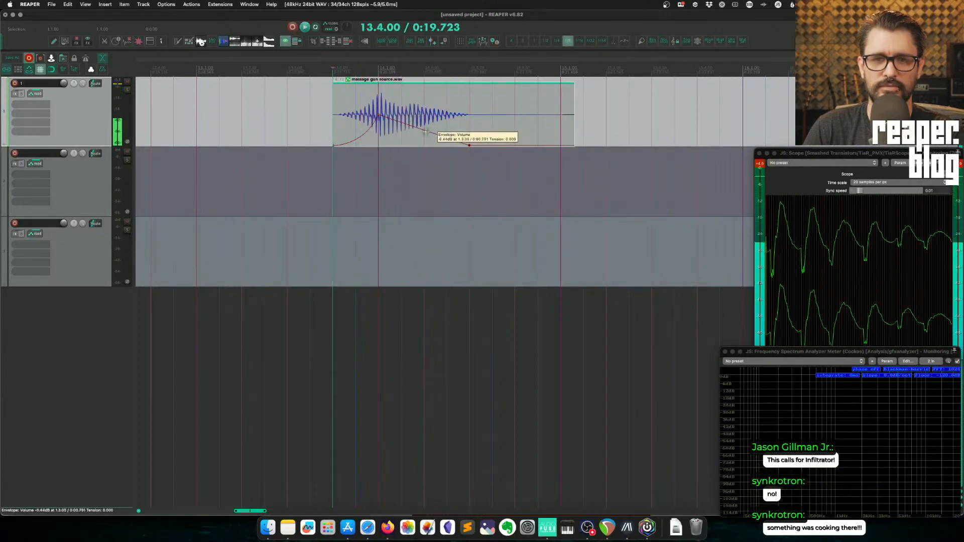
Step: Bend the falling segment of the item's volume envelope outward into a gentle curve, playing the item after each adjustment
{"action": "mouse_move", "coordinate": [436, 135]}
{"action": "left_mouse_down"}
{"action": "mouse_move", "coordinate": [440, 122]}
{"action": "mouse_move", "coordinate": [421, 133]}
{"action": "mouse_move", "coordinate": [442, 122]}
{"action": "left_mouse_up"}
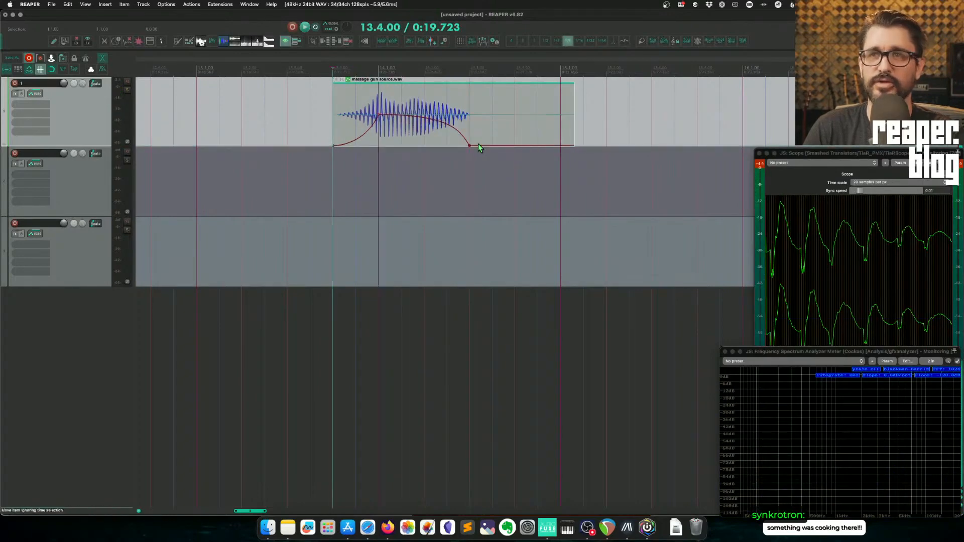
{"action": "key", "text": "space"}
{"action": "key", "text": "space"}
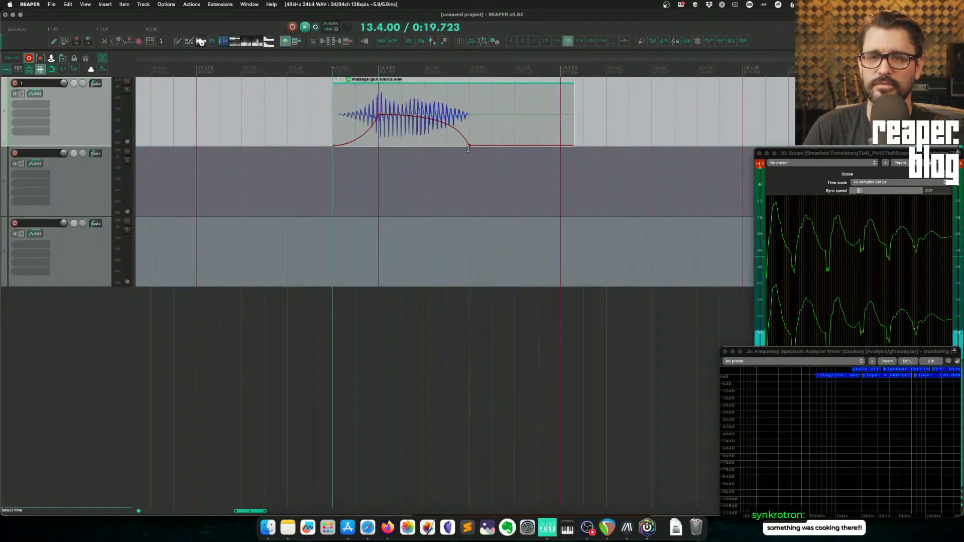
{"action": "key", "text": "space"}
{"action": "key", "text": "space"}
{"action": "left_click_drag", "start_coordinate": [461, 143], "coordinate": [430, 131]}
{"action": "key", "text": "space"}
{"action": "key", "text": "space"}
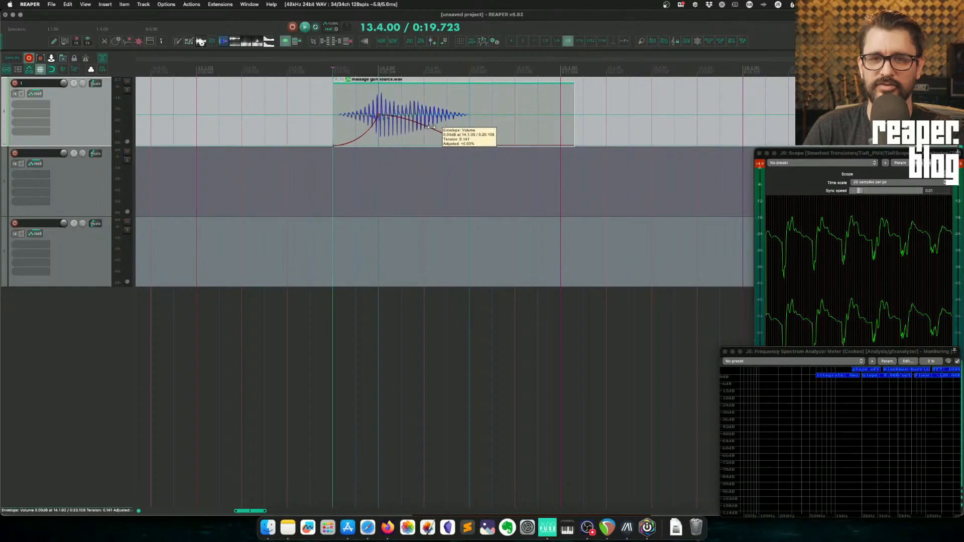
{"action": "key", "text": "space"}
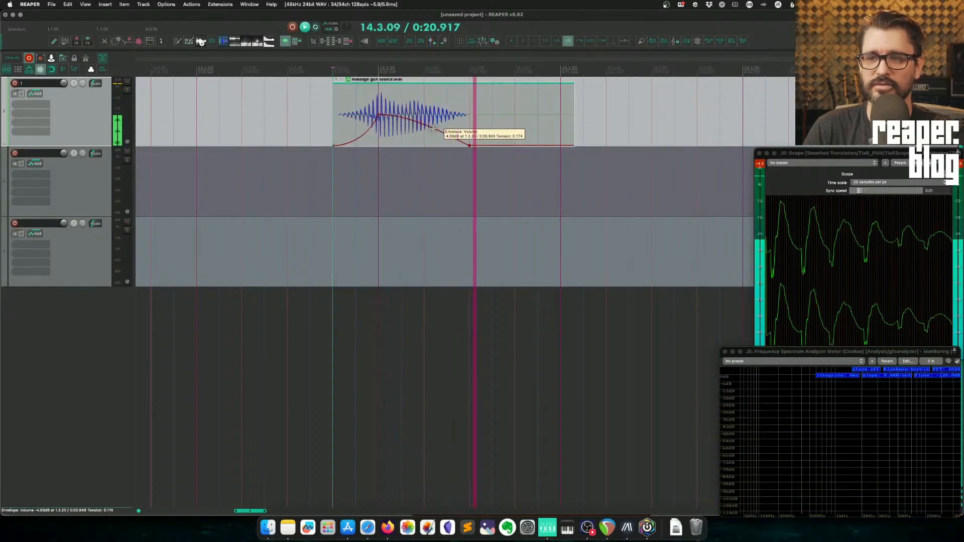
{"action": "key", "text": "space"}
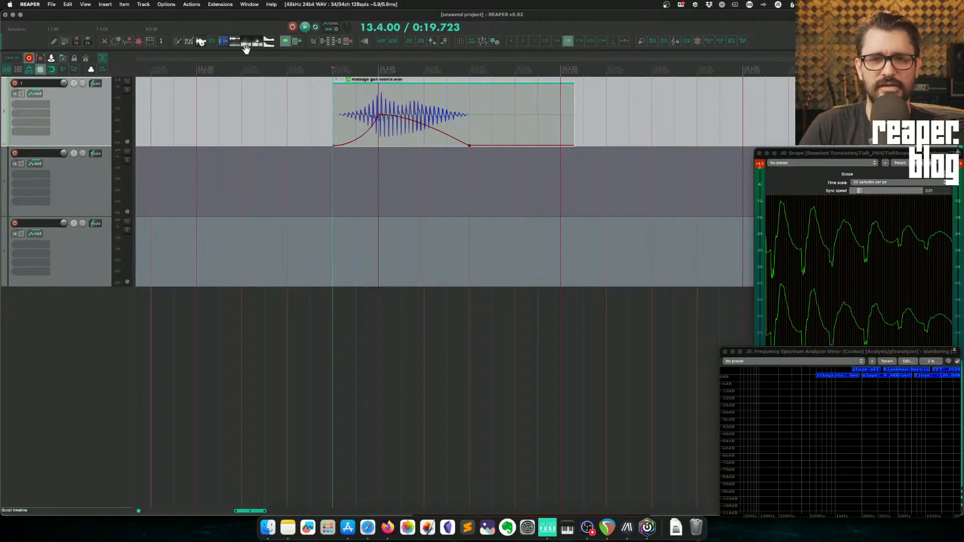
Step: Show track 1's pan envelope, sweep it smoothly from full left at 13.4.00 to full right at 14.3.00, and play it
{"action": "key", "text": "p"}
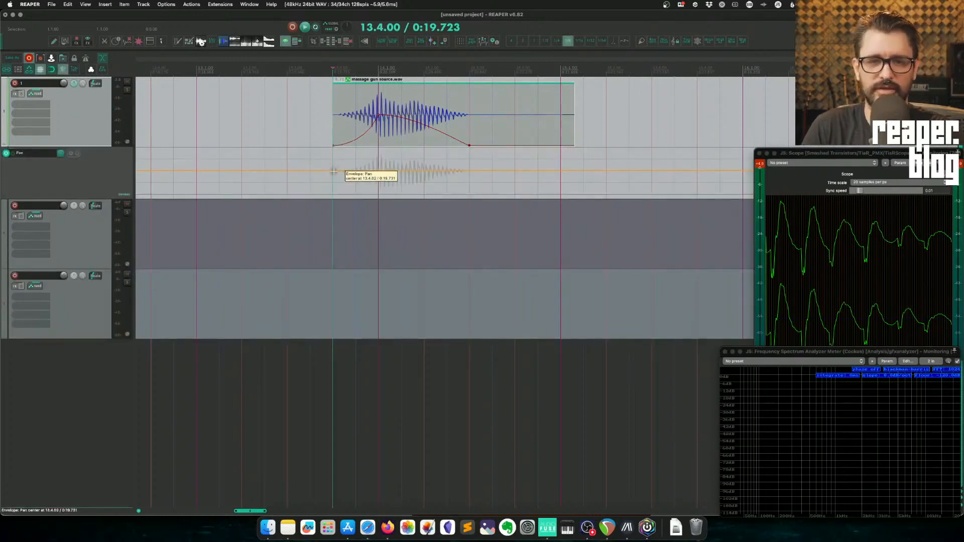
{"action": "left_click_drag", "start_coordinate": [334, 172], "coordinate": [470, 245]}
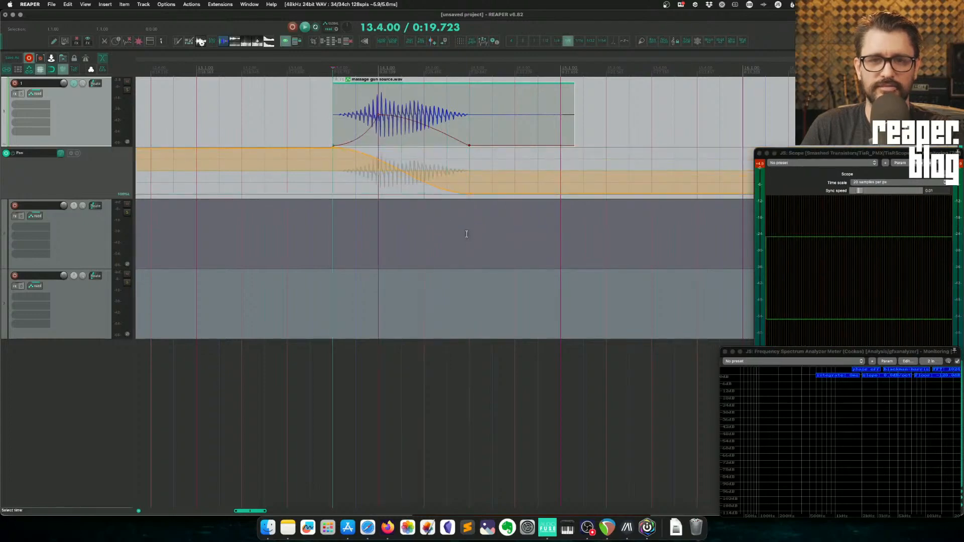
{"action": "key", "text": "space"}
{"action": "key", "text": "space"}
{"action": "key", "text": "space"}
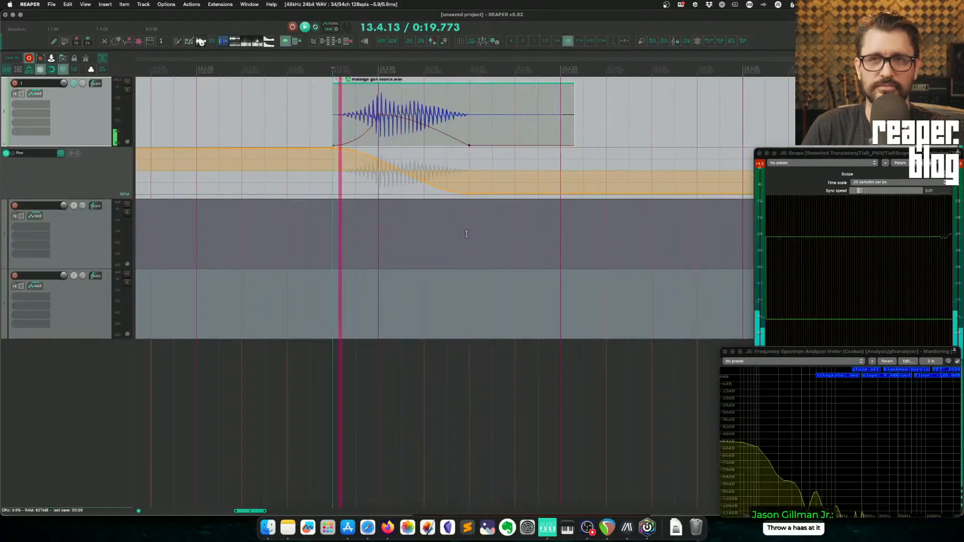
{"action": "key", "text": "space"}
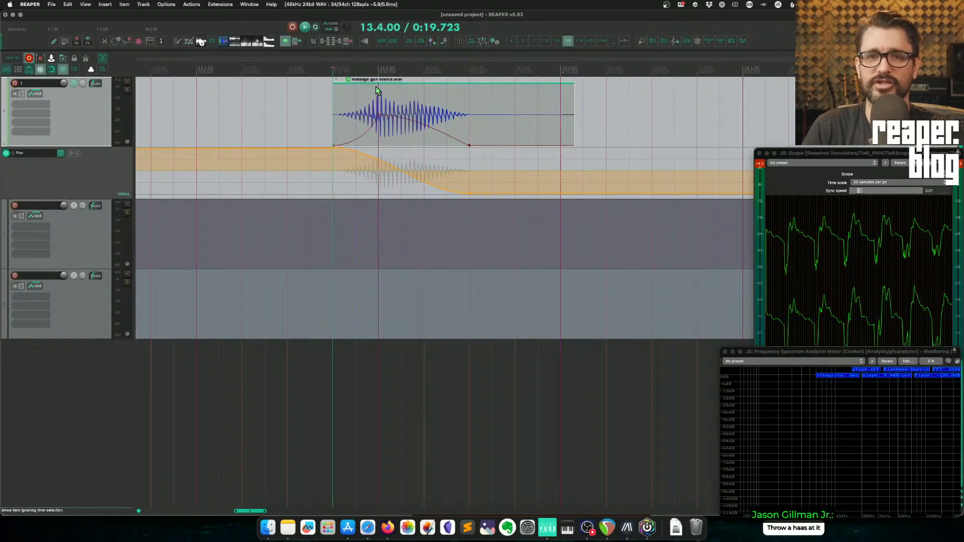
Step: Add ReaDelay to the massage gun item on track 1 and load its "widener M" preset
{"action": "left_click", "coordinate": [342, 80]}
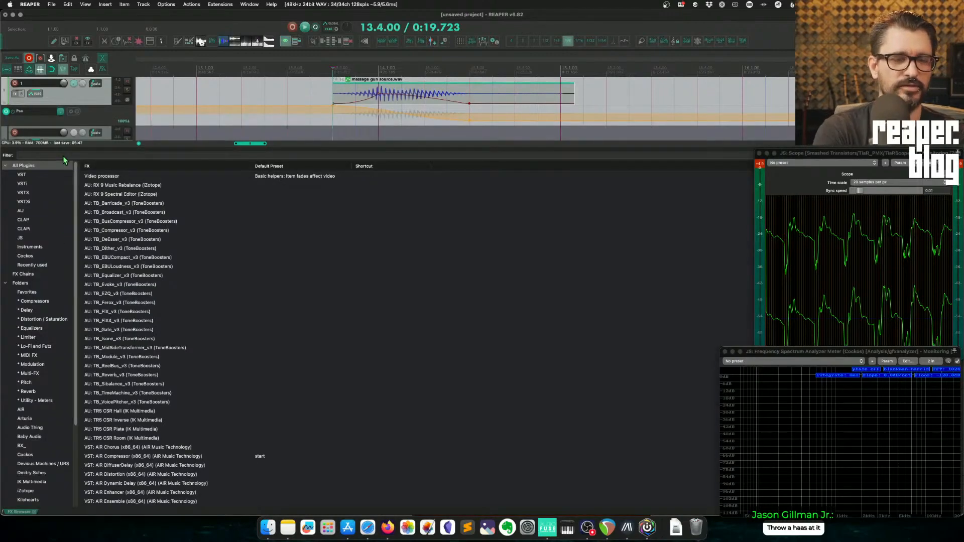
{"action": "type", "text": "delay"}
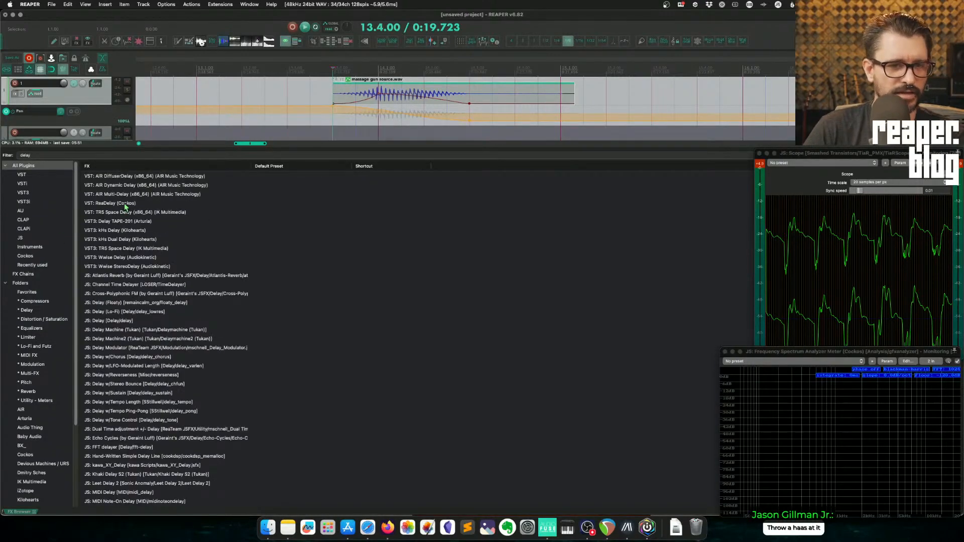
{"action": "double_click", "coordinate": [126, 203]}
{"action": "left_click", "coordinate": [465, 204]}
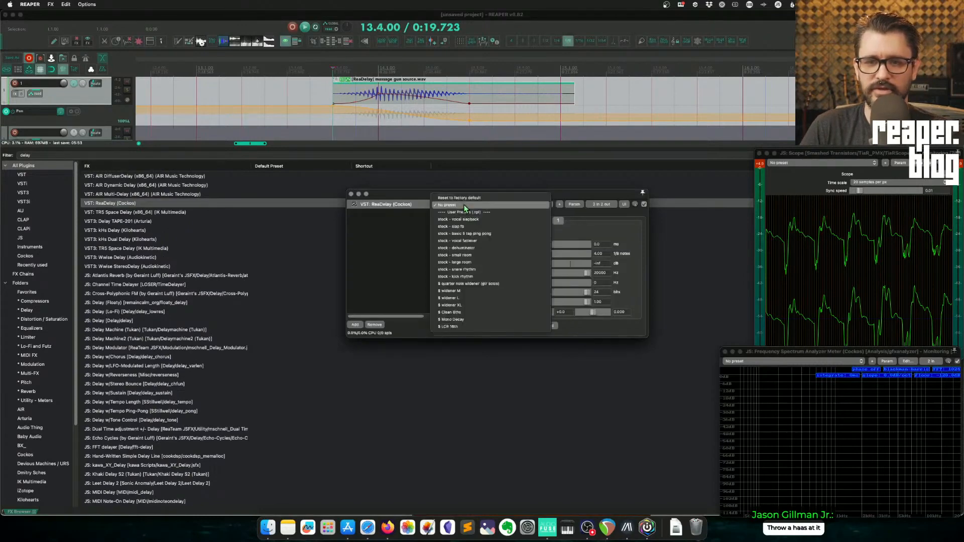
{"action": "left_click", "coordinate": [473, 290]}
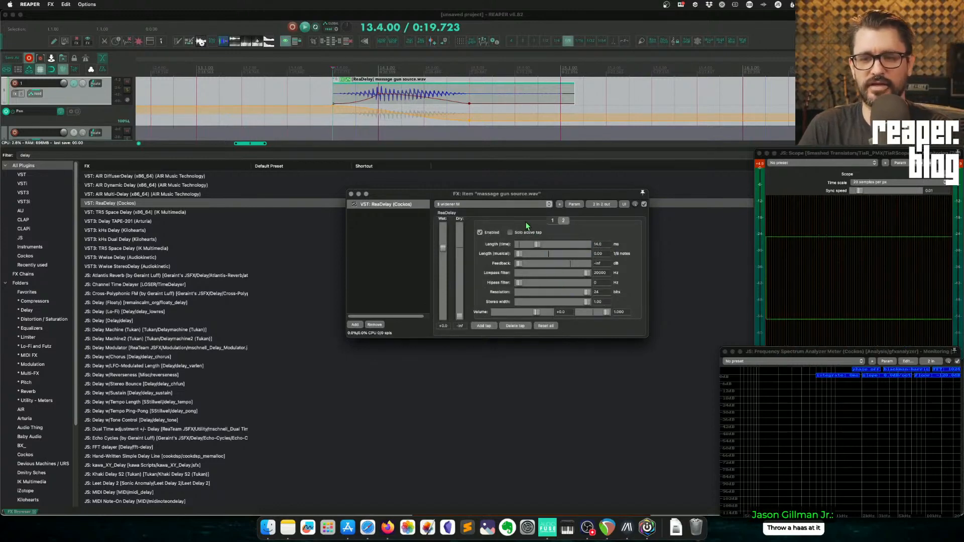
Step: Play the item from 13.4.00 several times to hear the stereo widening
{"action": "left_click", "coordinate": [331, 71]}
{"action": "key", "text": "space"}
{"action": "key", "text": "space"}
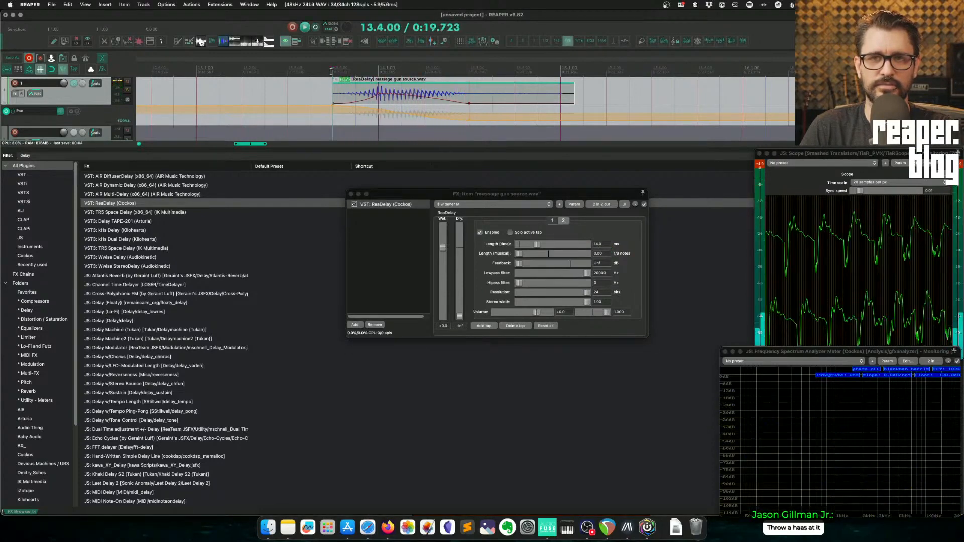
{"action": "key", "text": "space"}
{"action": "key", "text": "space"}
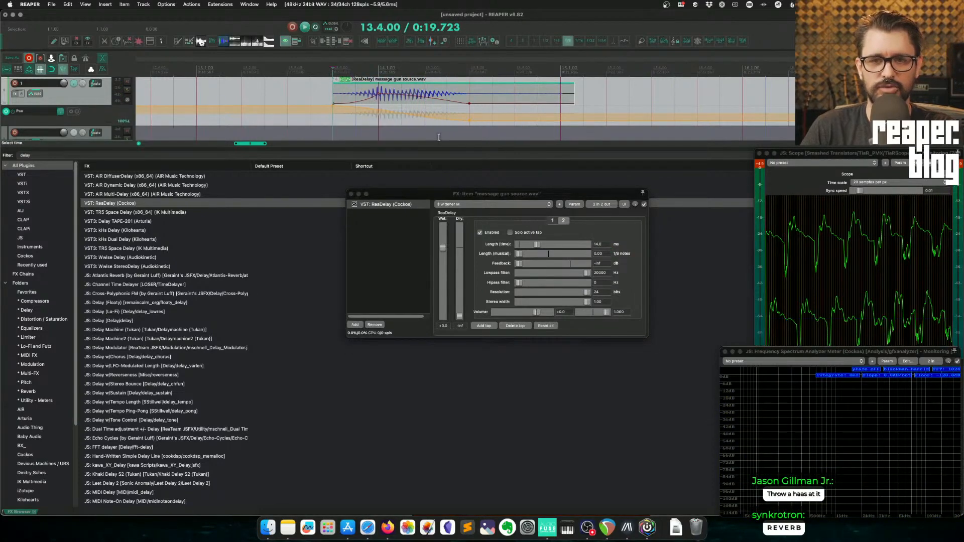
{"action": "key", "text": "space"}
{"action": "key", "text": "space"}
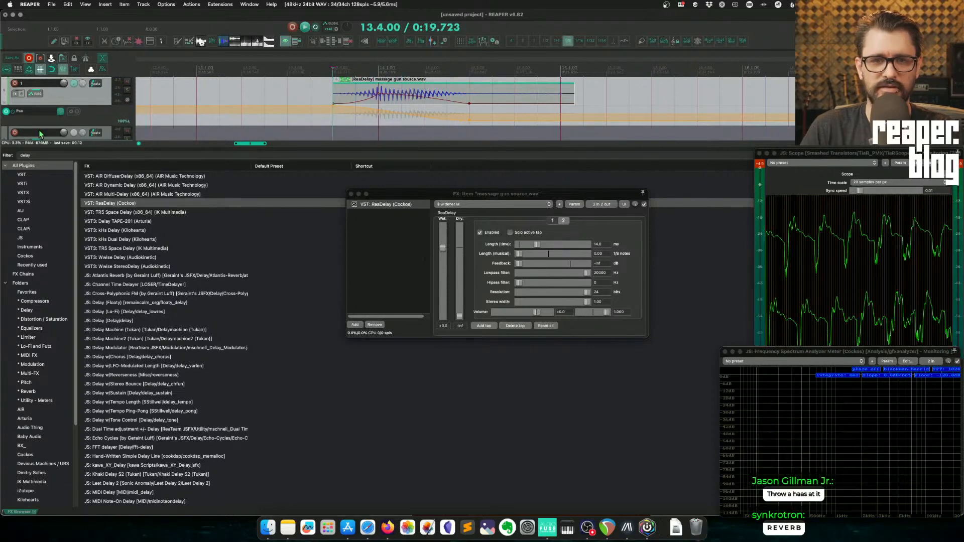
Step: Close the effect windows and make track 1's pan envelope lane taller
{"action": "left_click", "coordinate": [104, 118]}
{"action": "key", "text": "F7"}
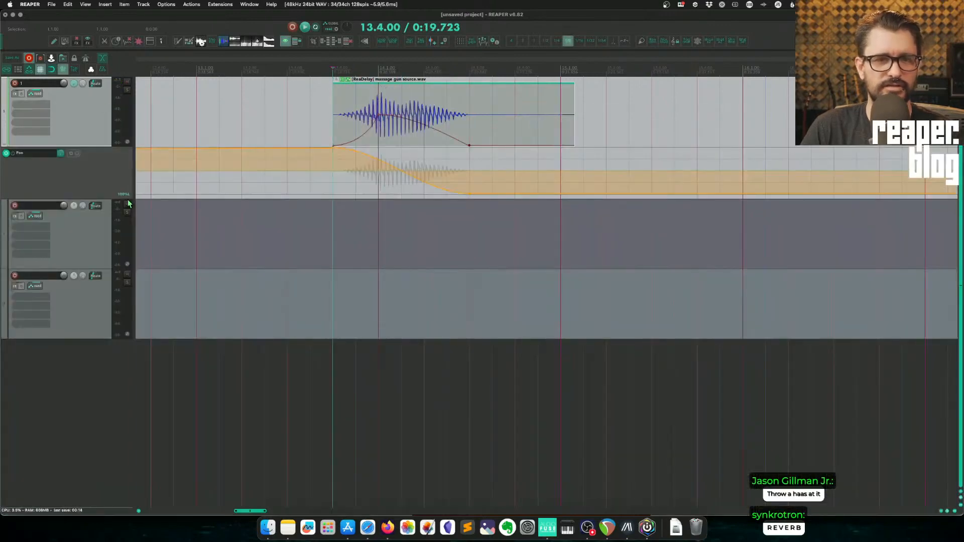
{"action": "left_click_drag", "start_coordinate": [126, 198], "coordinate": [140, 280]}
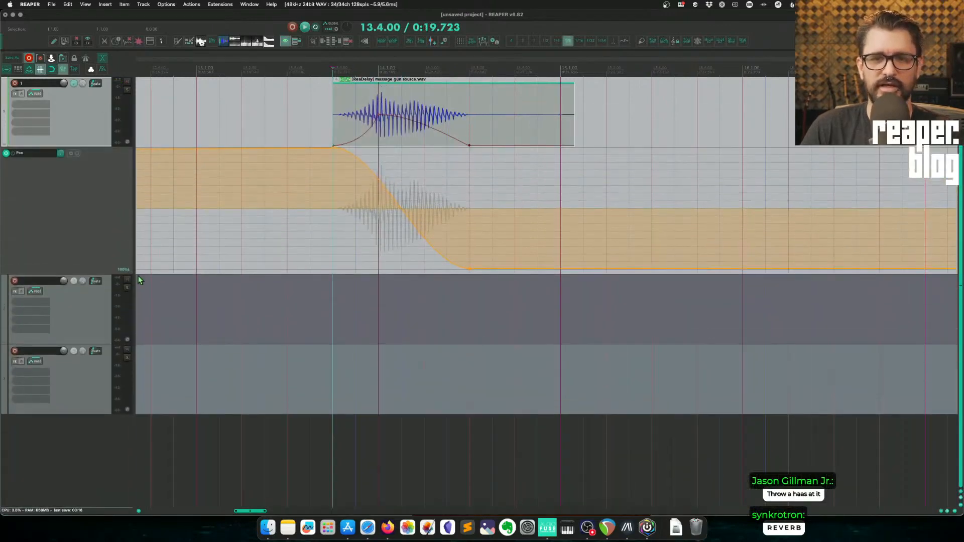
Step: Override track 1's default pan law with a linear taper and play the item twice
{"action": "right_click", "coordinate": [77, 85]}
{"action": "left_click", "coordinate": [125, 46]}
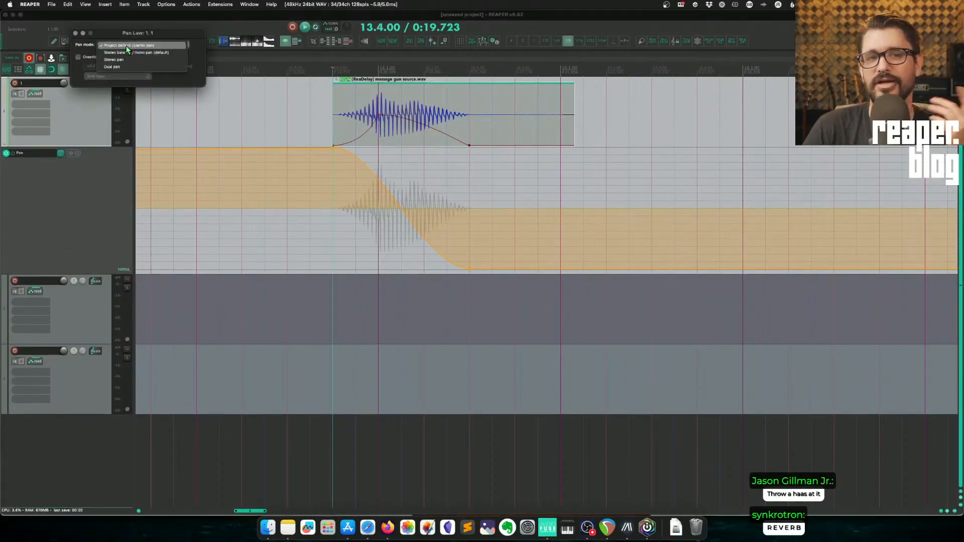
{"action": "left_click", "coordinate": [83, 60]}
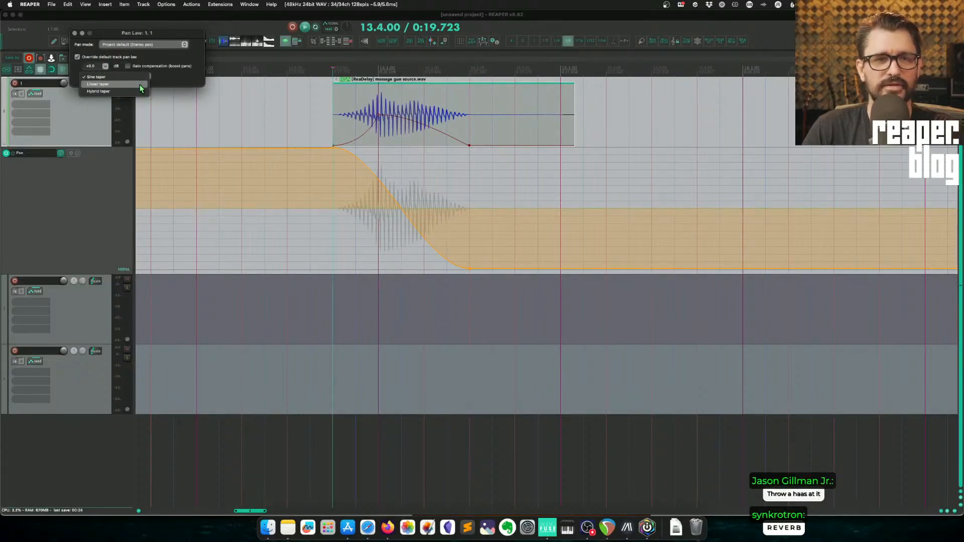
{"action": "left_click", "coordinate": [140, 84]}
{"action": "left_click", "coordinate": [105, 67]}
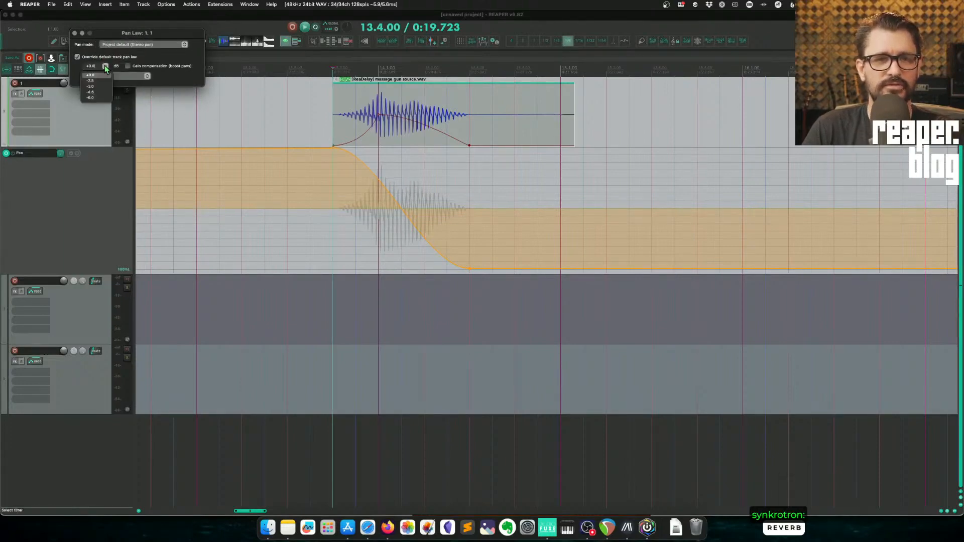
{"action": "left_click", "coordinate": [336, 167]}
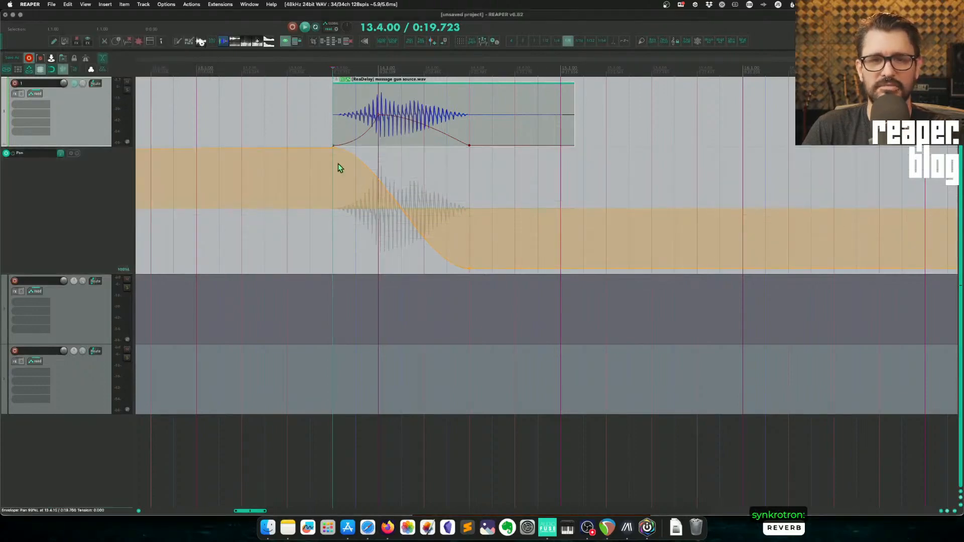
{"action": "key", "text": "space"}
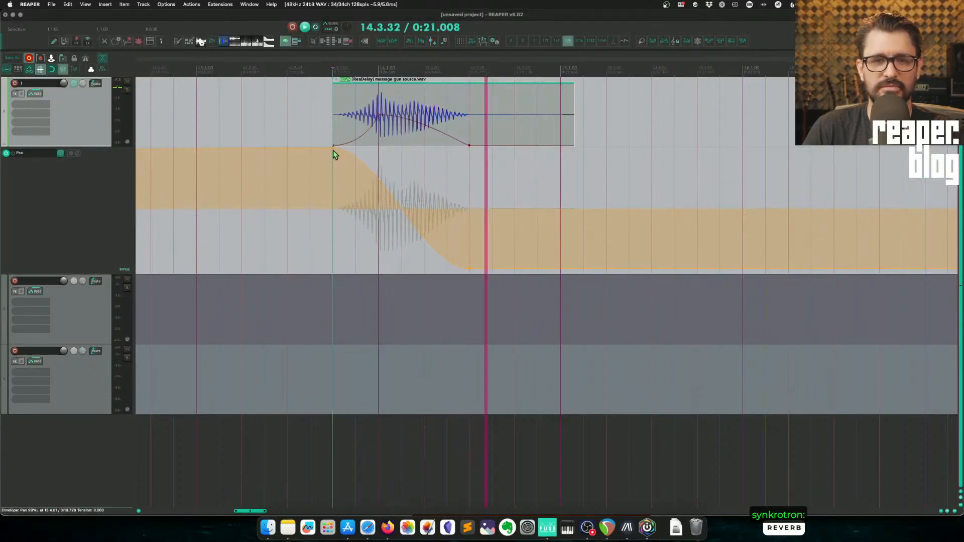
{"action": "key", "text": "space"}
{"action": "key", "text": "space"}
{"action": "key", "text": "space"}
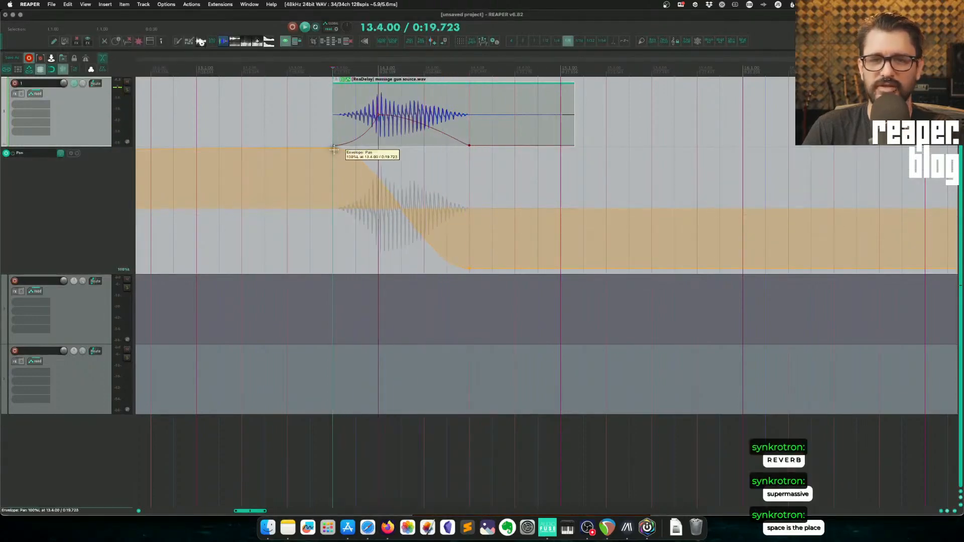
Step: Make track 1's pan sweep from 13.4.00 to 14.3.00 linear and play the item
{"action": "left_click", "coordinate": [333, 149]}
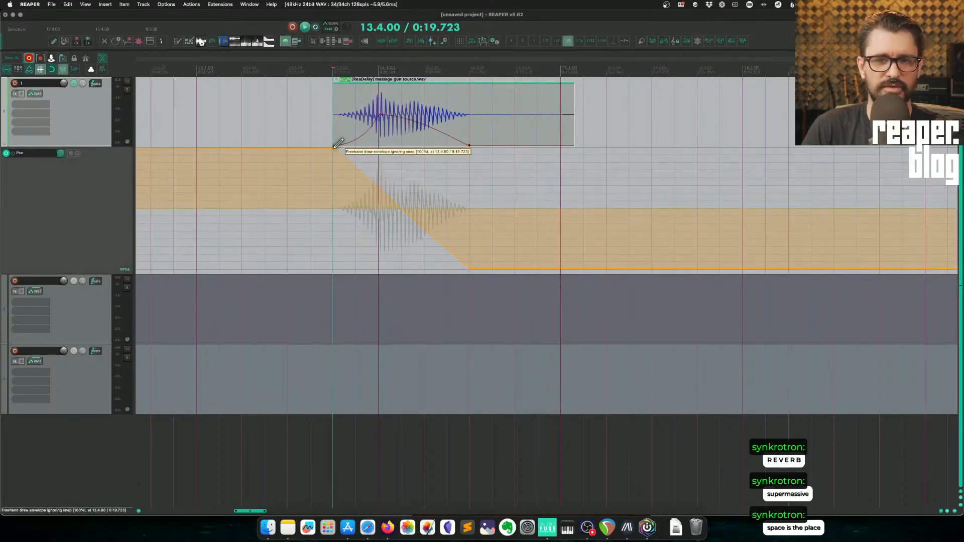
{"action": "key", "text": "space"}
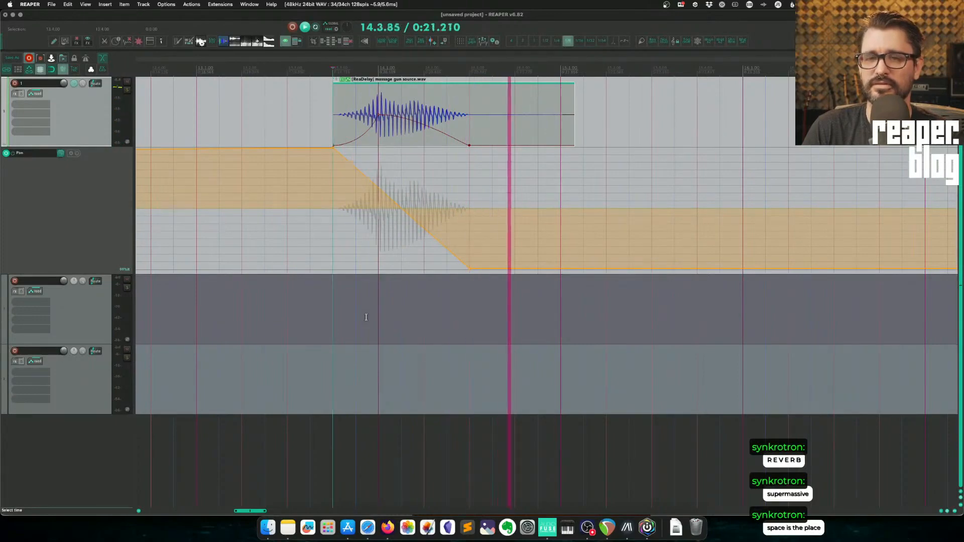
{"action": "key", "text": "space"}
{"action": "key", "text": "space"}
{"action": "key", "text": "space"}
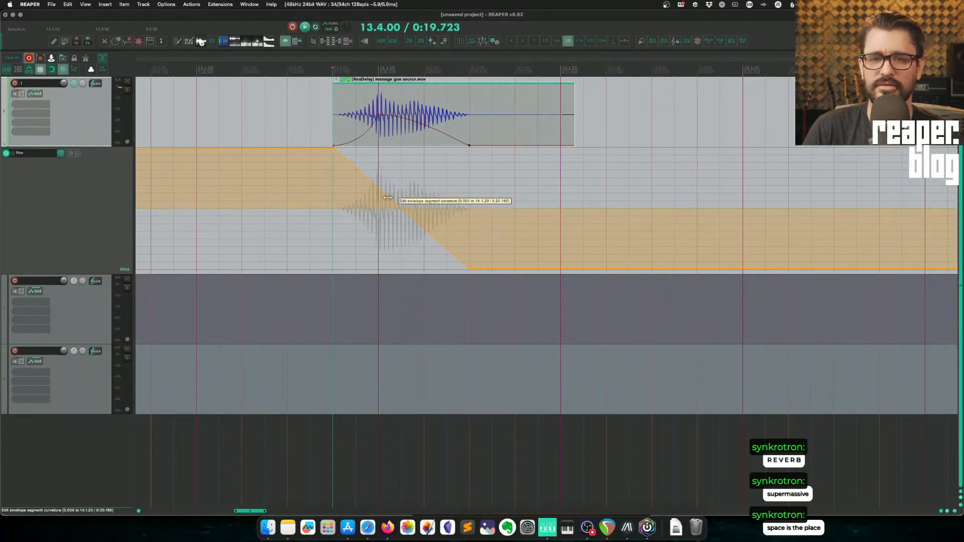
Step: Try bending the pan sweep into a steep inward curve and a gentle outward one, playing the item with each
{"action": "left_click_drag", "start_coordinate": [387, 197], "coordinate": [400, 254]}
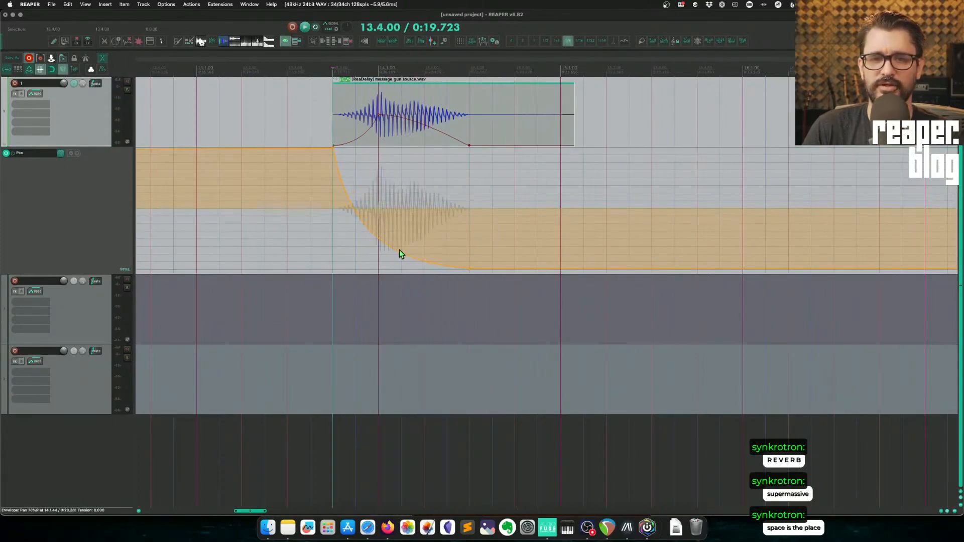
{"action": "key", "text": "space"}
{"action": "key", "text": "space"}
{"action": "key", "text": "space"}
{"action": "key", "text": "super+z"}
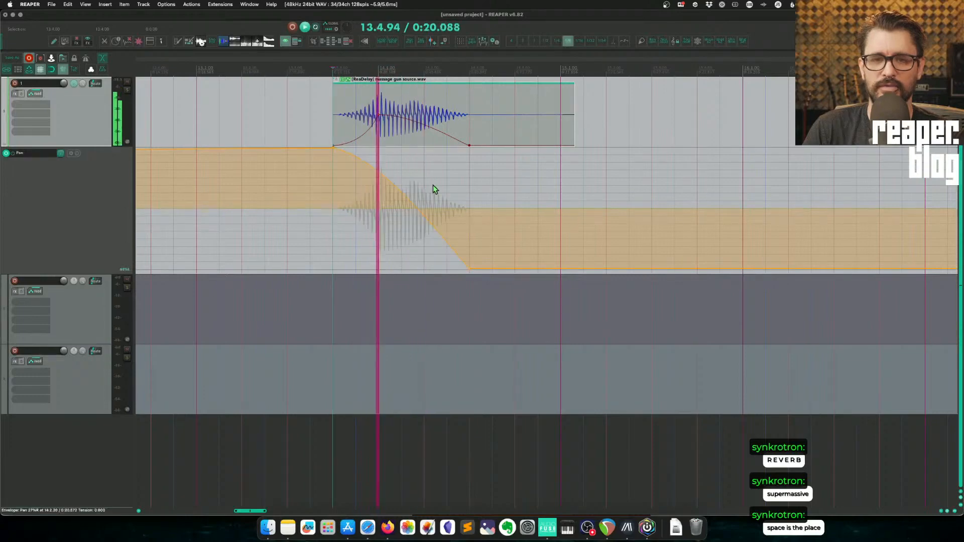
{"action": "key", "text": "space"}
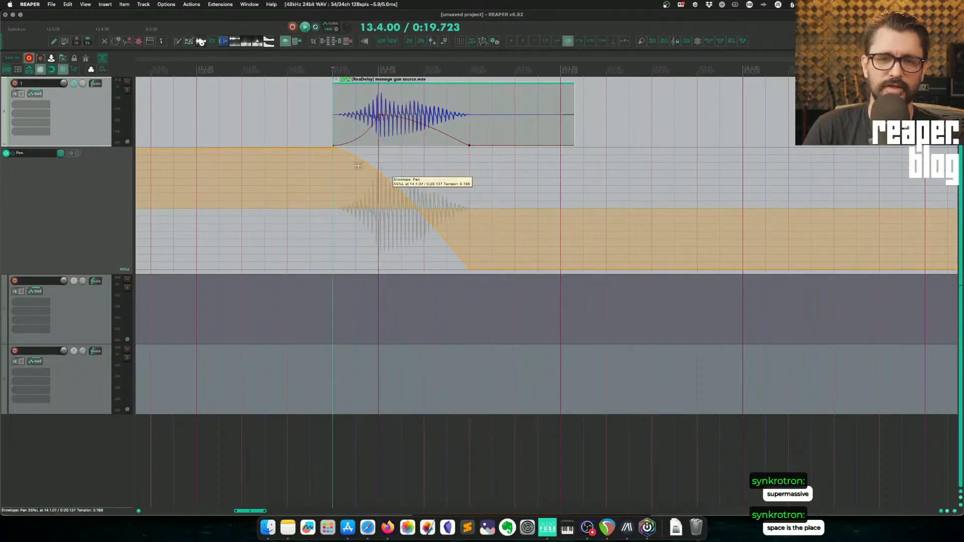
Step: Set the shape of the pan point at 13.4.00 to Slow start/end and play the item
{"action": "right_click", "coordinate": [332, 148]}
{"action": "mouse_move", "coordinate": [397, 164]}
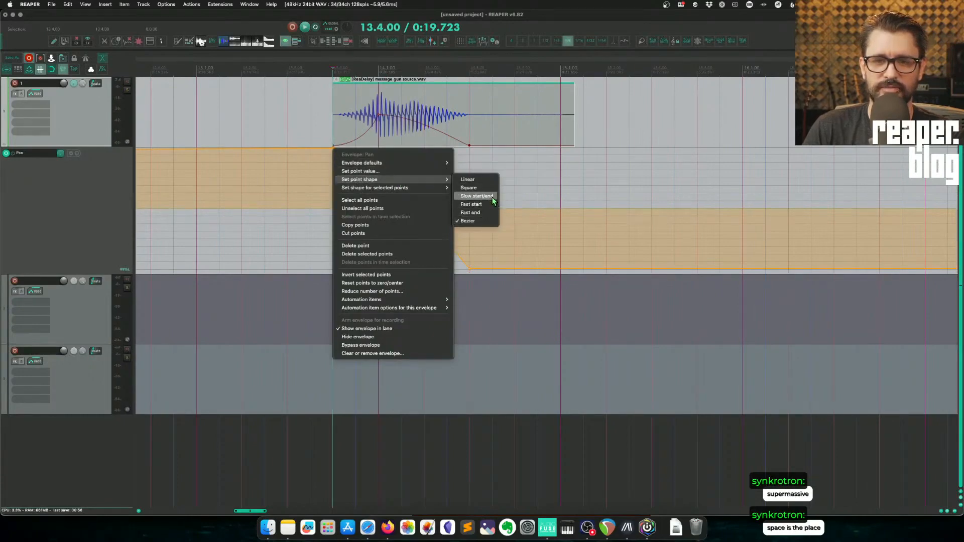
{"action": "key", "text": "space"}
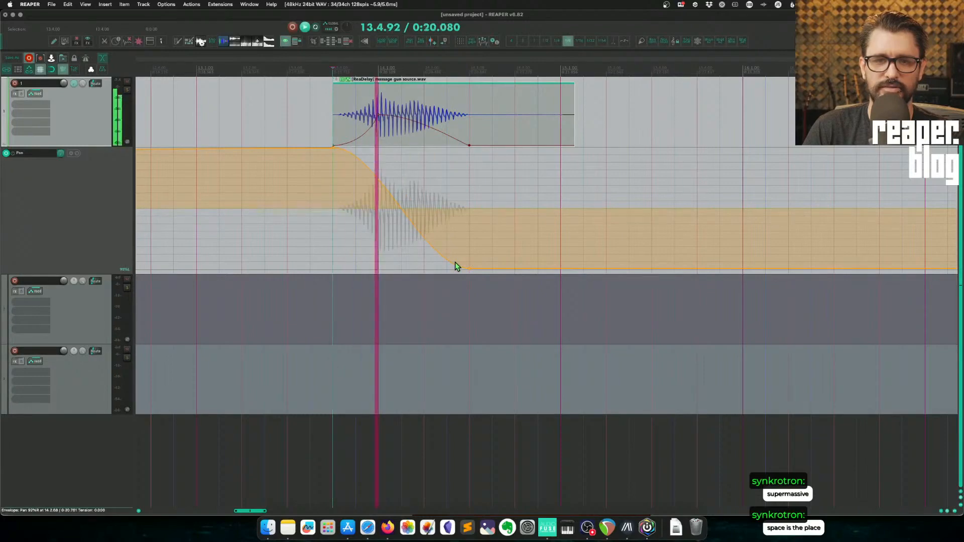
{"action": "key", "text": "space"}
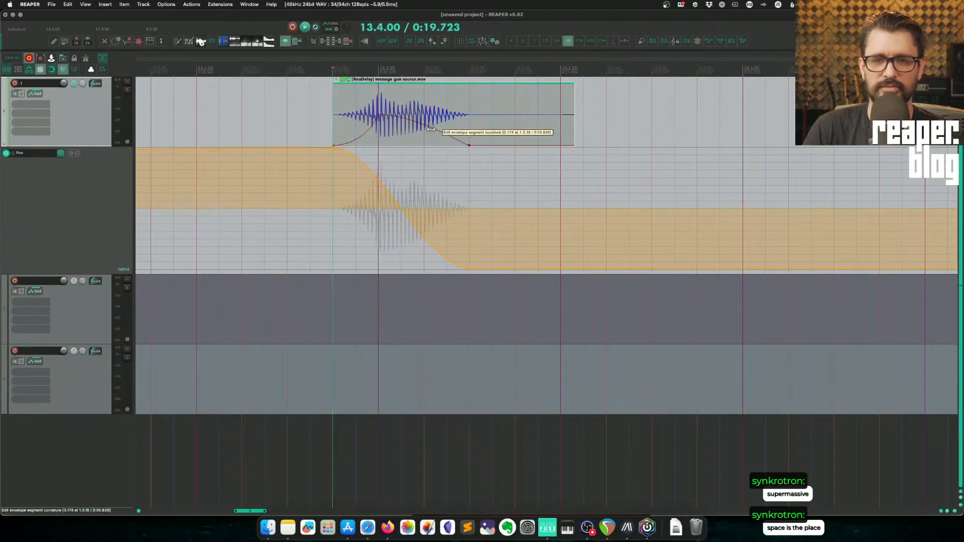
Step: Bend the falling segment of the item's volume envelope inward for a faster decay and play the item
{"action": "left_click_drag", "start_coordinate": [430, 124], "coordinate": [422, 153]}
{"action": "key", "text": "space"}
{"action": "key", "text": "space"}
{"action": "key", "text": "space"}
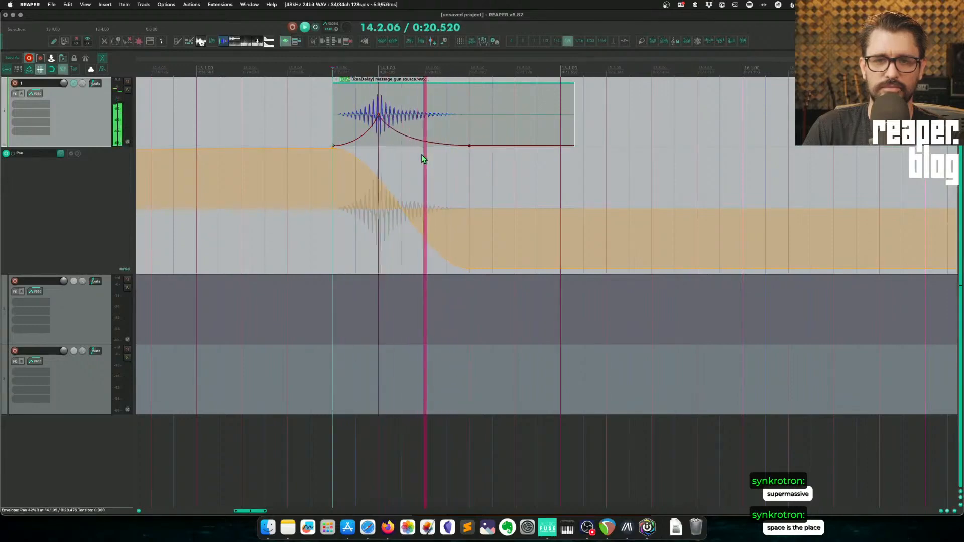
{"action": "key", "text": "space"}
Step: Adjust the rising segment of the item's volume envelope to a shallow inward curve, playing the item between adjustments
{"action": "left_click_drag", "start_coordinate": [352, 140], "coordinate": [349, 132]}
{"action": "key", "text": "space"}
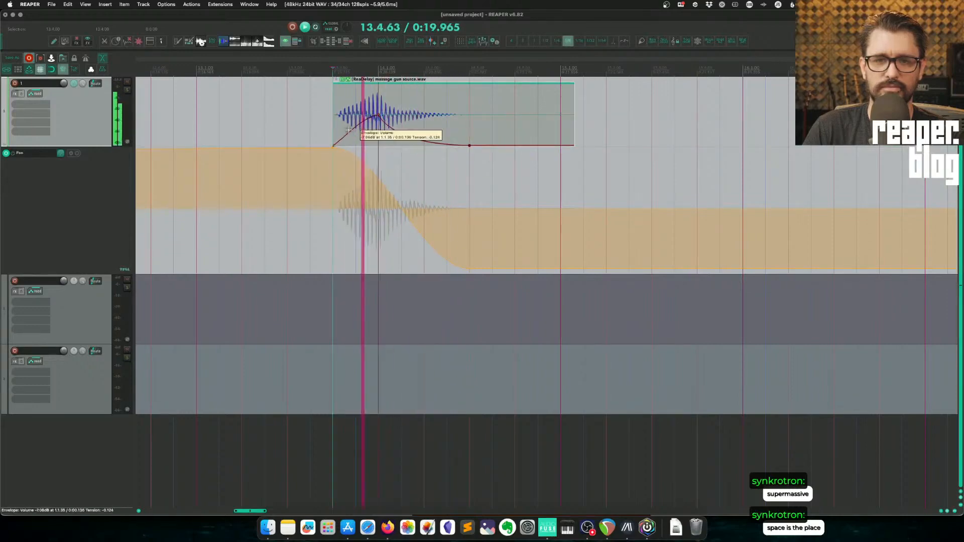
{"action": "key", "text": "space"}
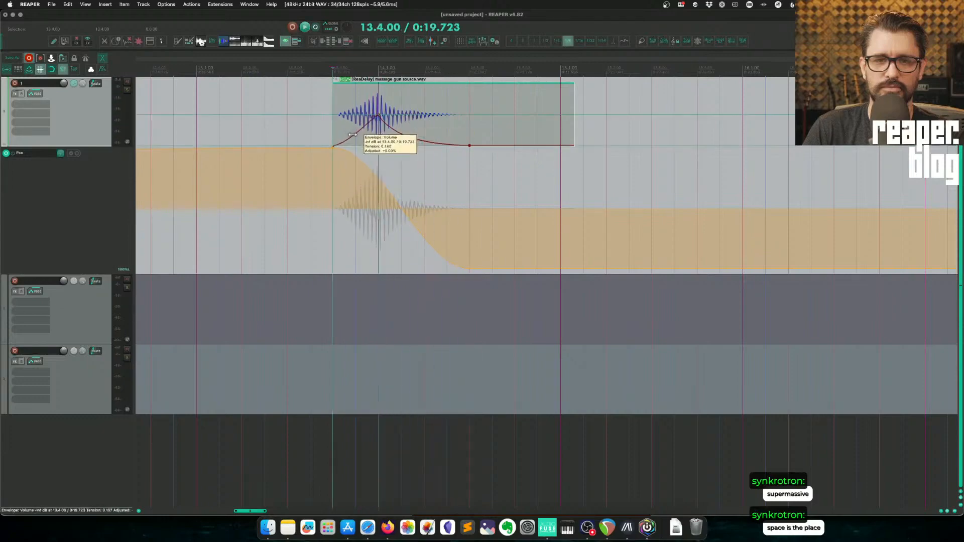
{"action": "key", "text": "space"}
{"action": "key", "text": "space"}
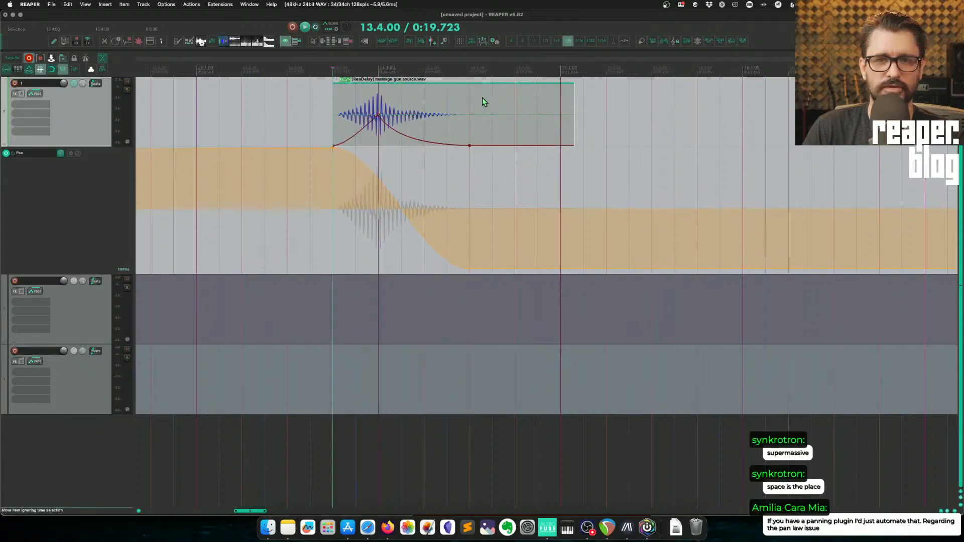
Step: Add the kHs Reverb from the Kilohearts folder to track 1 and play the item through it
{"action": "left_click", "coordinate": [16, 94]}
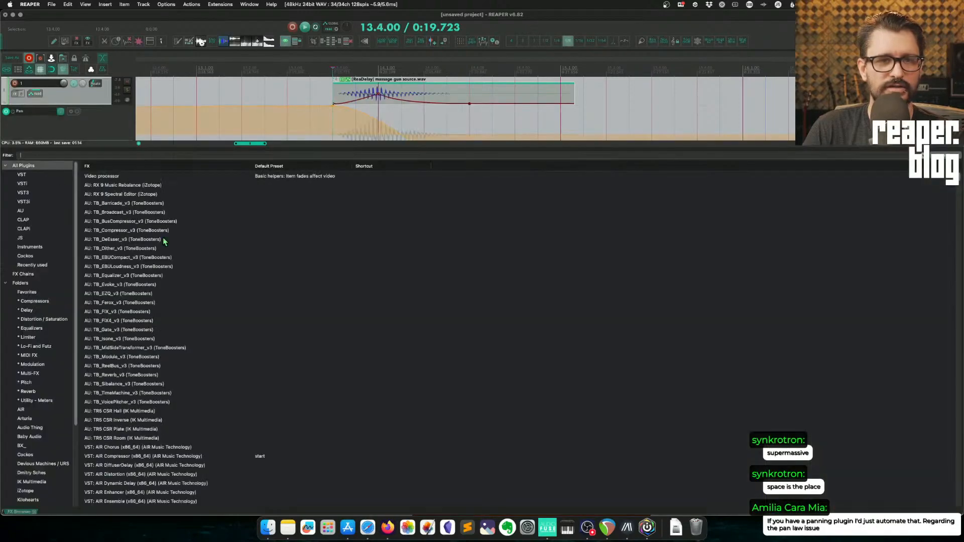
{"action": "scroll", "coordinate": [30, 362], "scroll_direction": "down", "scroll_amount": 5}
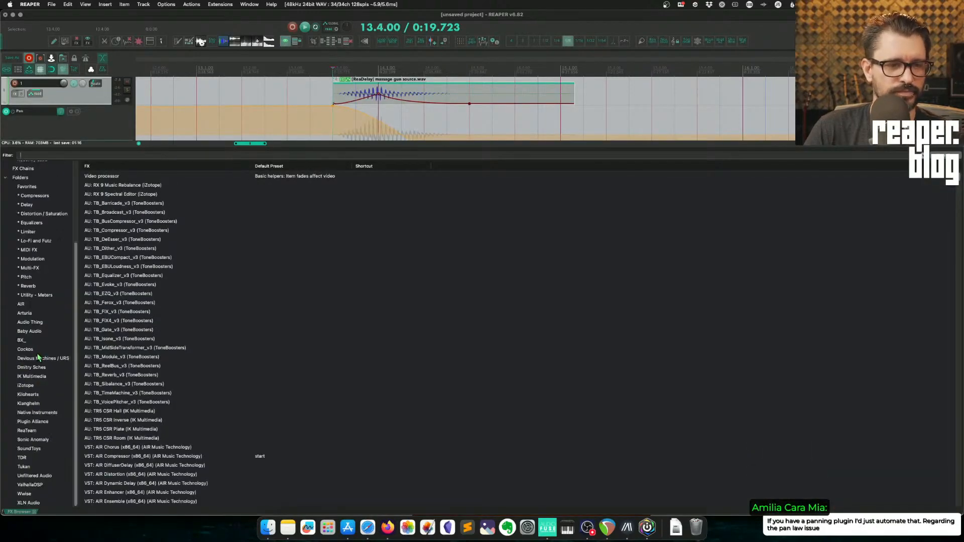
{"action": "left_click", "coordinate": [28, 395]}
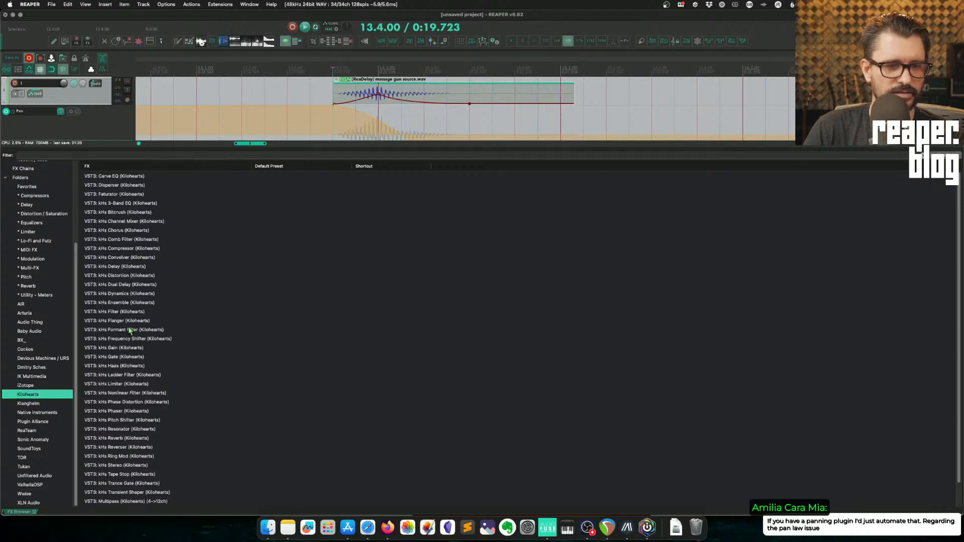
{"action": "double_click", "coordinate": [116, 438]}
{"action": "key", "text": "space"}
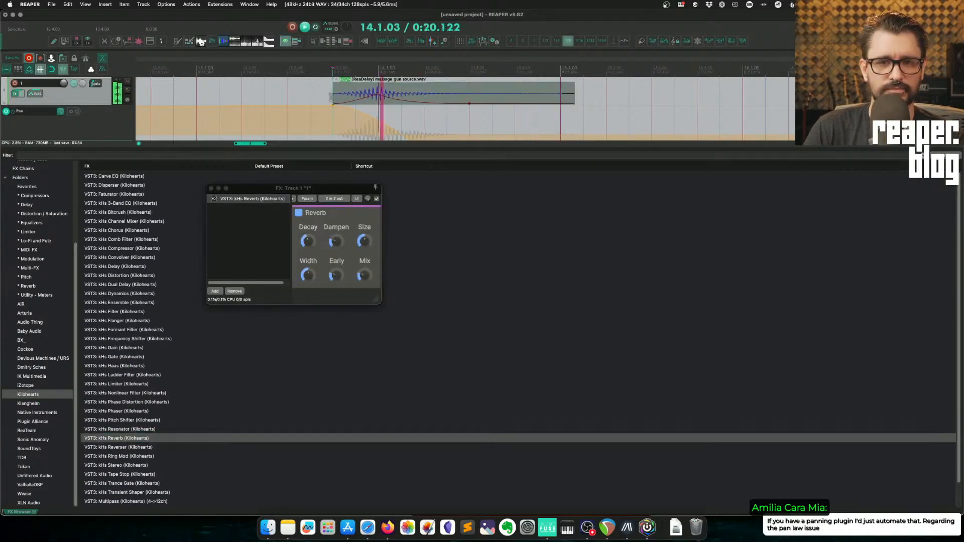
{"action": "key", "text": "space"}
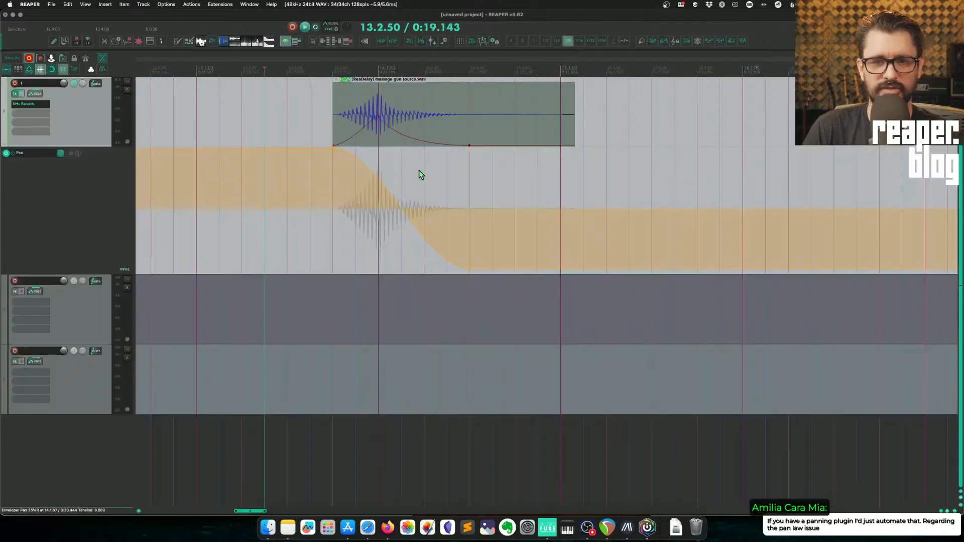
Step: Move the end point of track 1's pan sweep to 14.2.00
{"action": "scroll", "coordinate": [418, 179], "scroll_direction": "right", "scroll_amount": 3}
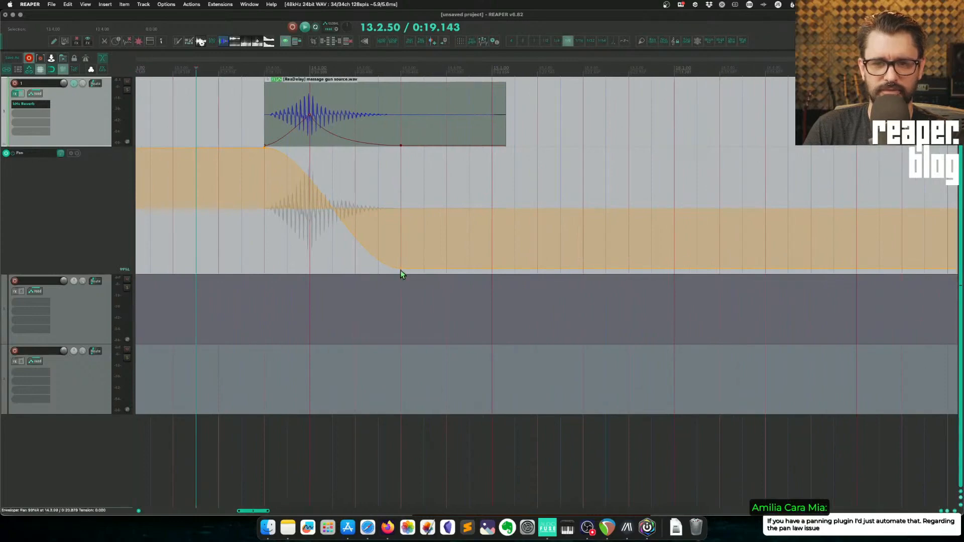
{"action": "left_click_drag", "start_coordinate": [401, 274], "coordinate": [356, 258]}
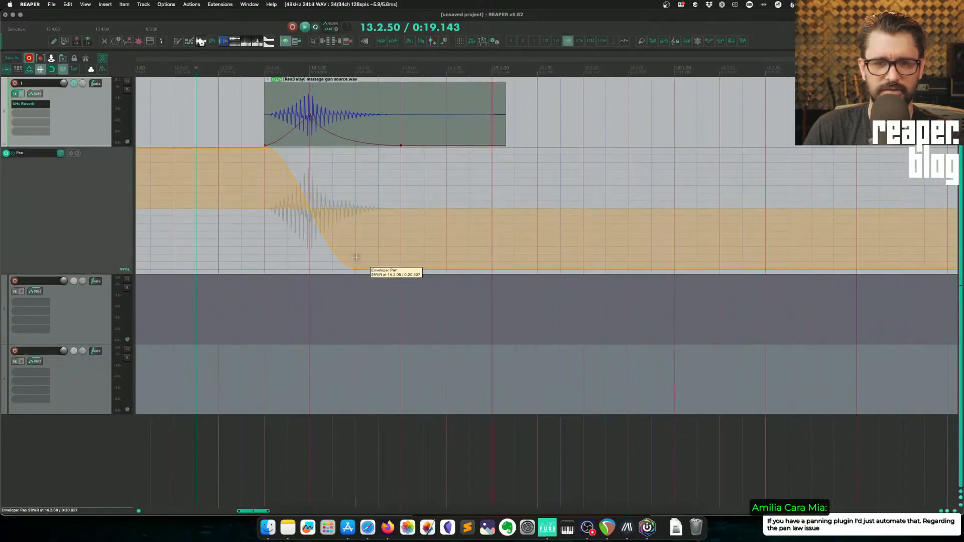
Step: Play the item to hear the adjusted pan sweep through the reverb
{"action": "key", "text": "space"}
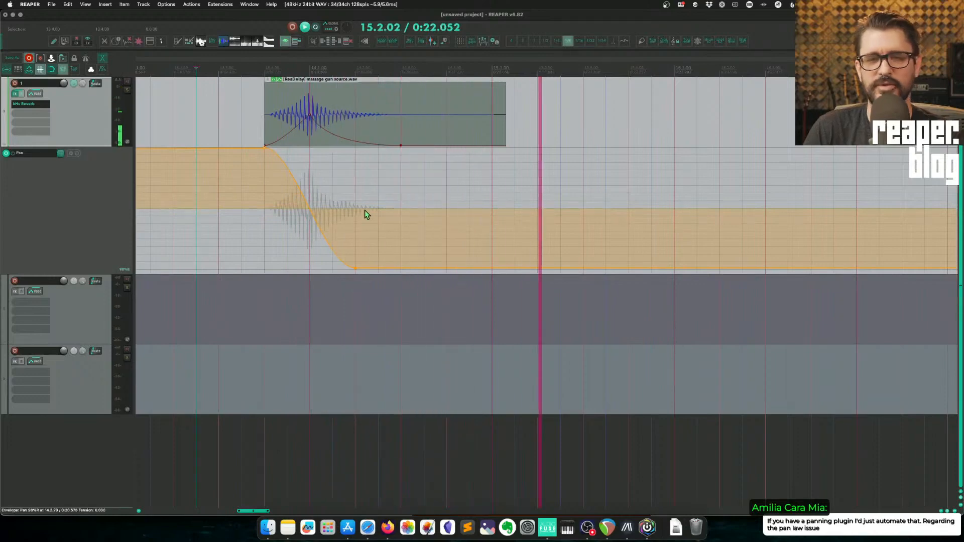
{"action": "key", "text": "space"}
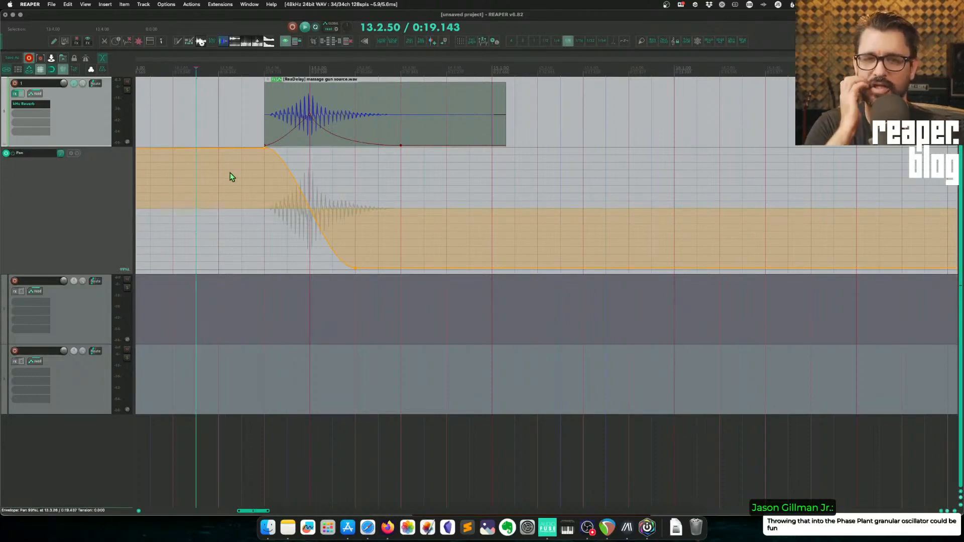
Step: Add the JS Volume/Pan Smoother v5 effect to track 1
{"action": "left_click", "coordinate": [41, 114]}
{"action": "type", "text": "volume"}
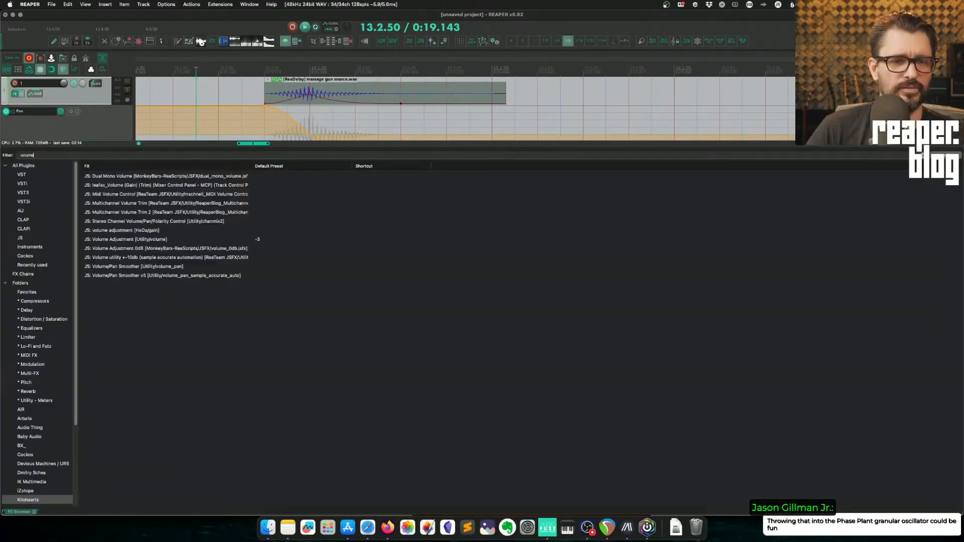
{"action": "left_click", "coordinate": [150, 279]}
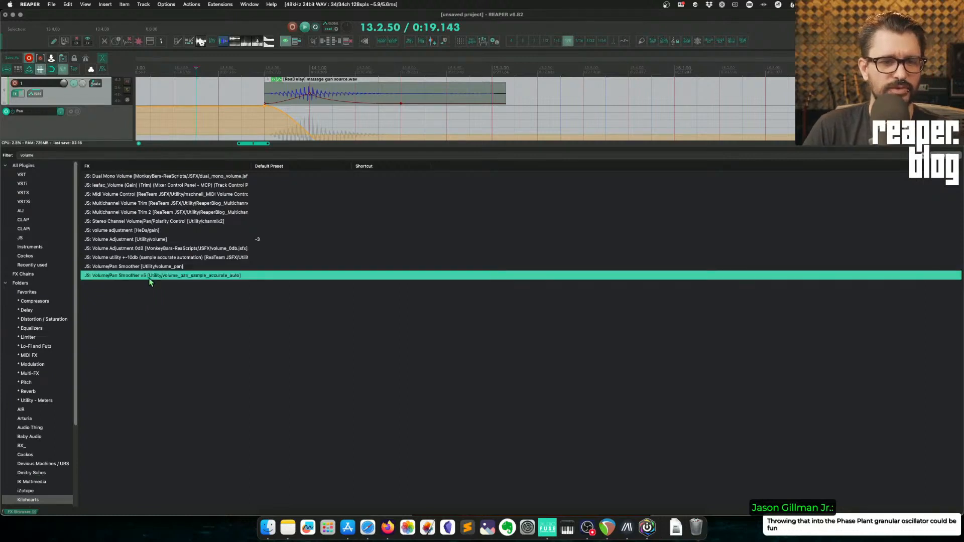
{"action": "left_click_drag", "start_coordinate": [111, 102], "coordinate": [106, 101]}
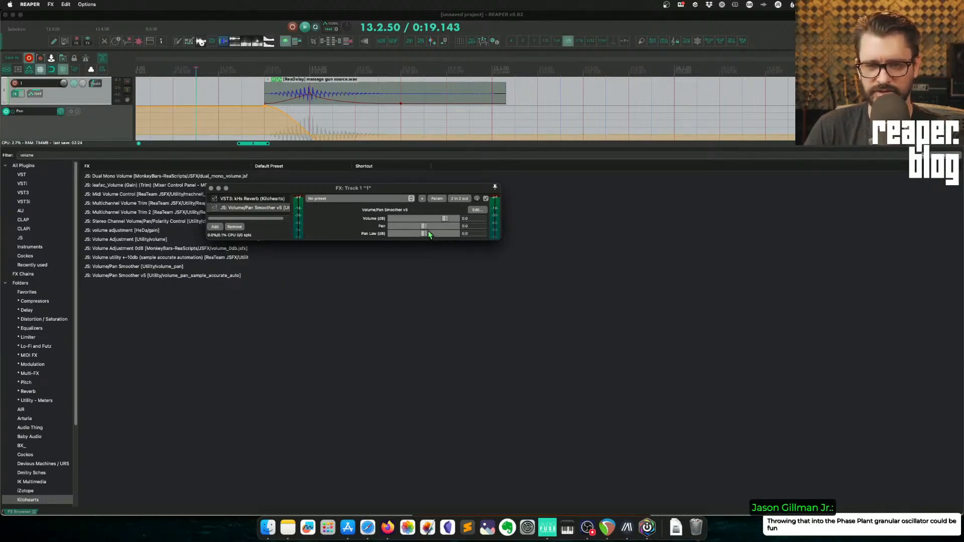
{"action": "left_click_drag", "start_coordinate": [308, 190], "coordinate": [408, 177]}
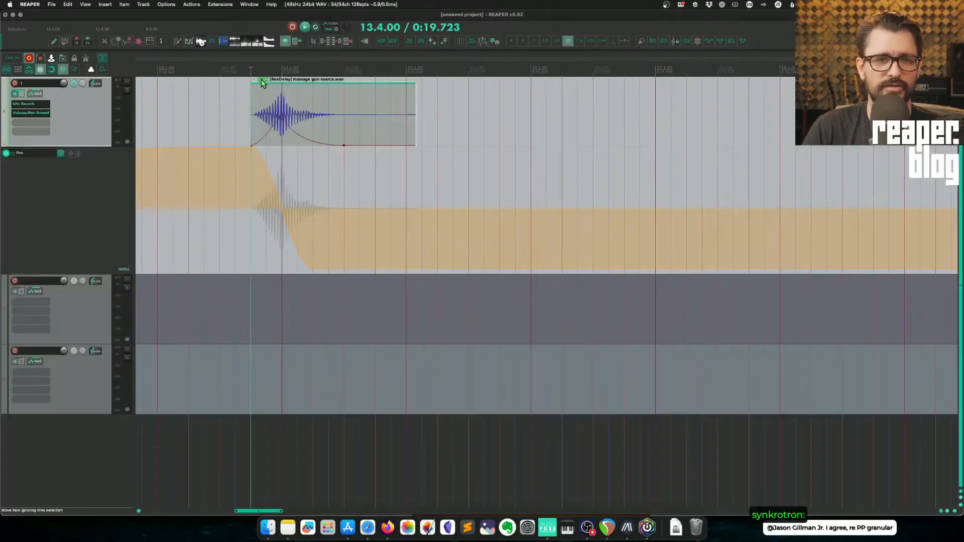
Step: Bypass the item's ReaDelay and track 1's effects, and play the item dry
{"action": "left_click", "coordinate": [261, 79]}
{"action": "left_click", "coordinate": [354, 204]}
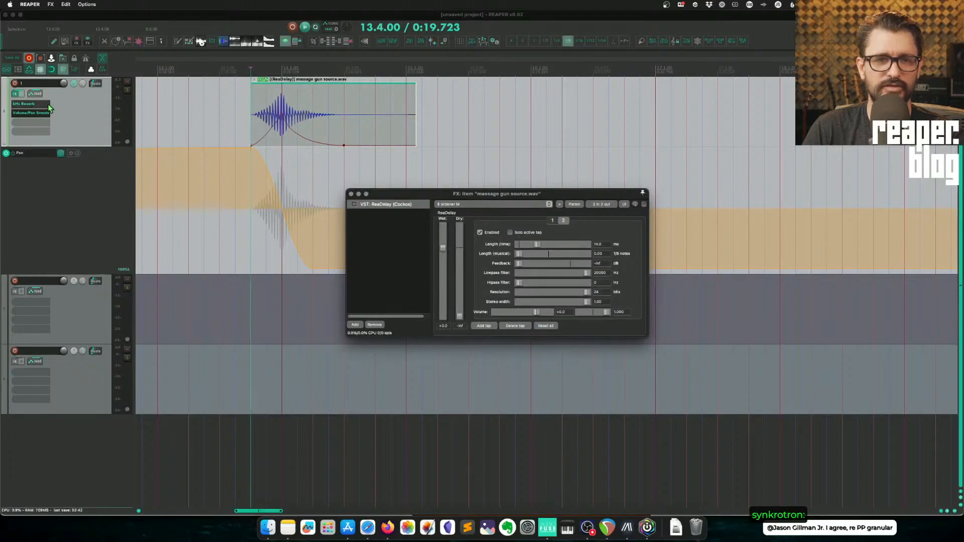
{"action": "left_click", "coordinate": [40, 105], "text": "shift"}
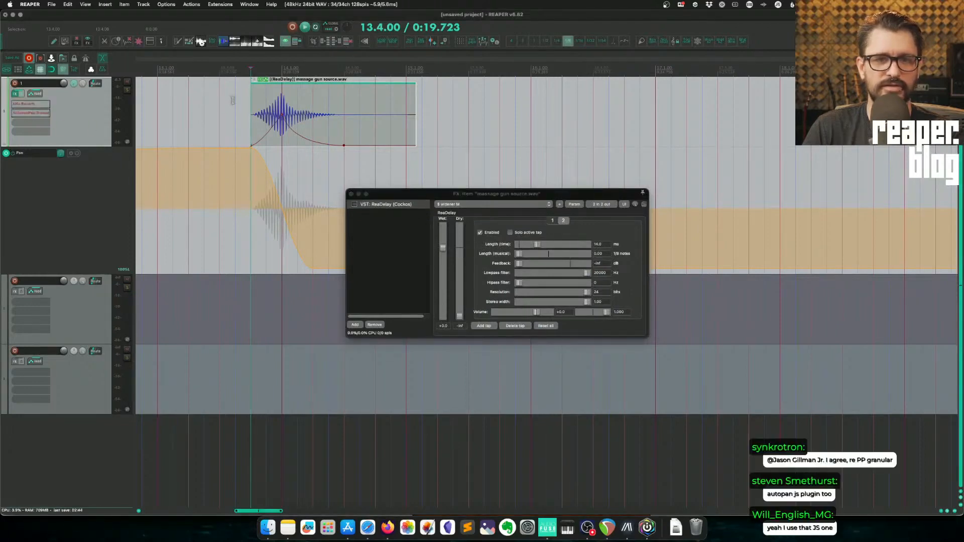
{"action": "key", "text": "space"}
{"action": "key", "text": "space"}
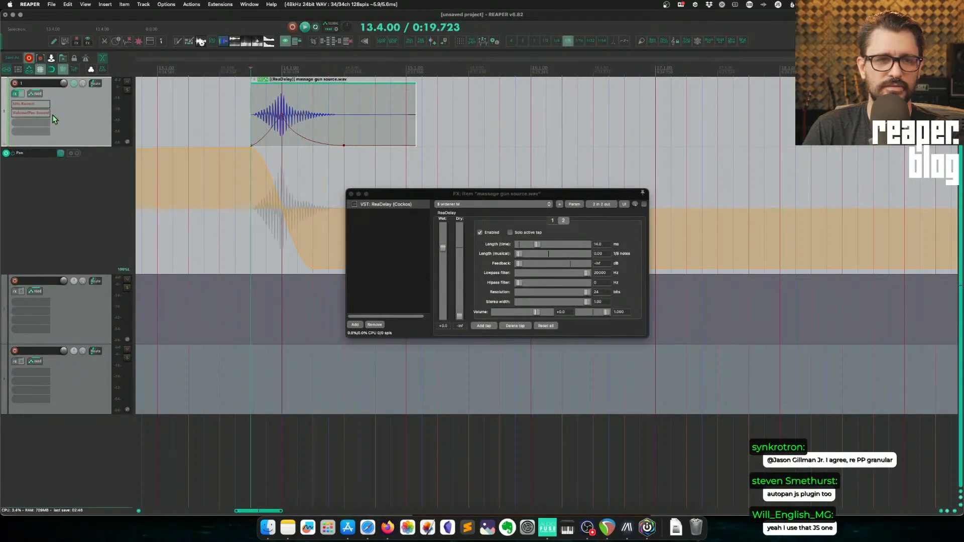
Step: Remove Volume/Pan Smoother v5 from track 1, and re-enable the kHs Reverb and the item's ReaDelay for playback
{"action": "left_click", "coordinate": [49, 114], "text": "alt"}
{"action": "left_click", "coordinate": [40, 105], "text": "shift"}
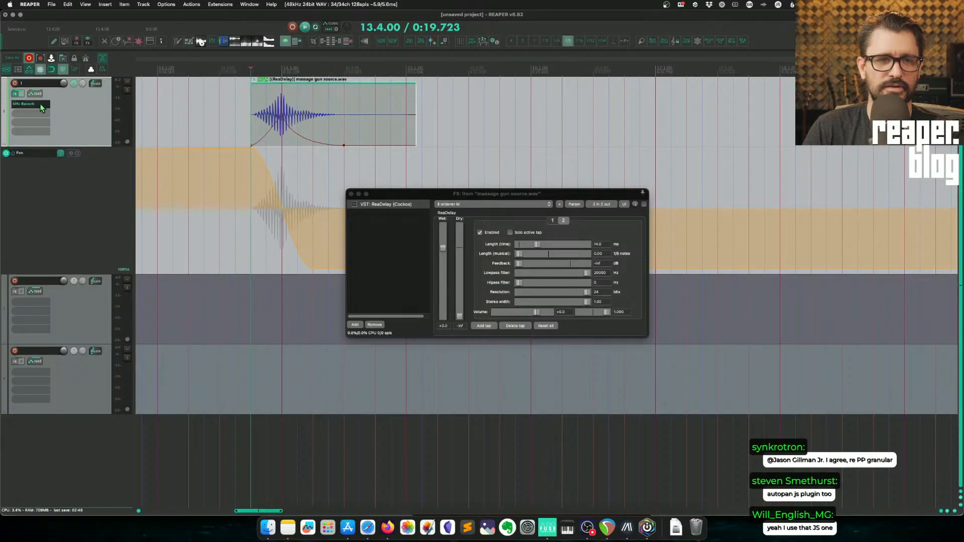
{"action": "left_click", "coordinate": [355, 205]}
{"action": "key", "text": "space"}
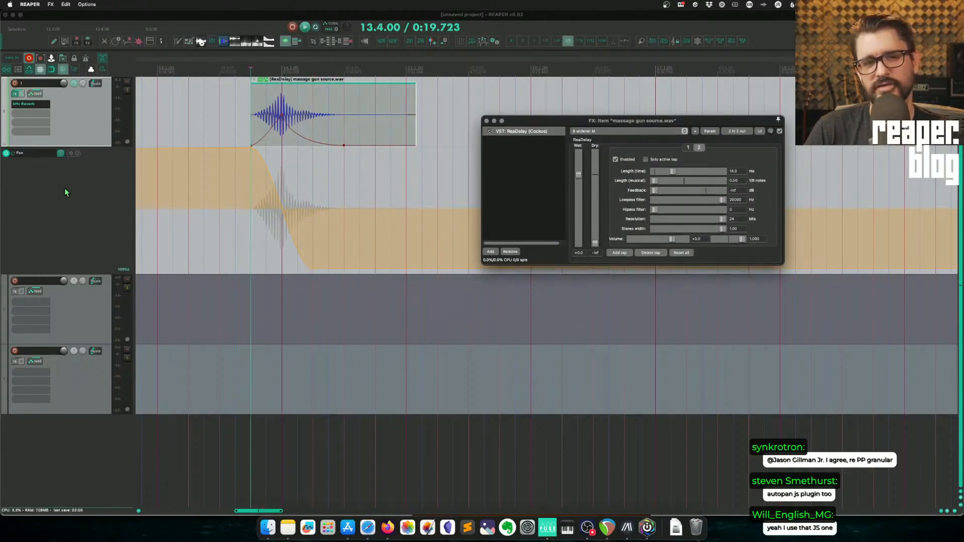
Step: Clear track 1's pan envelope and remove it completely
{"action": "left_click", "coordinate": [94, 185]}
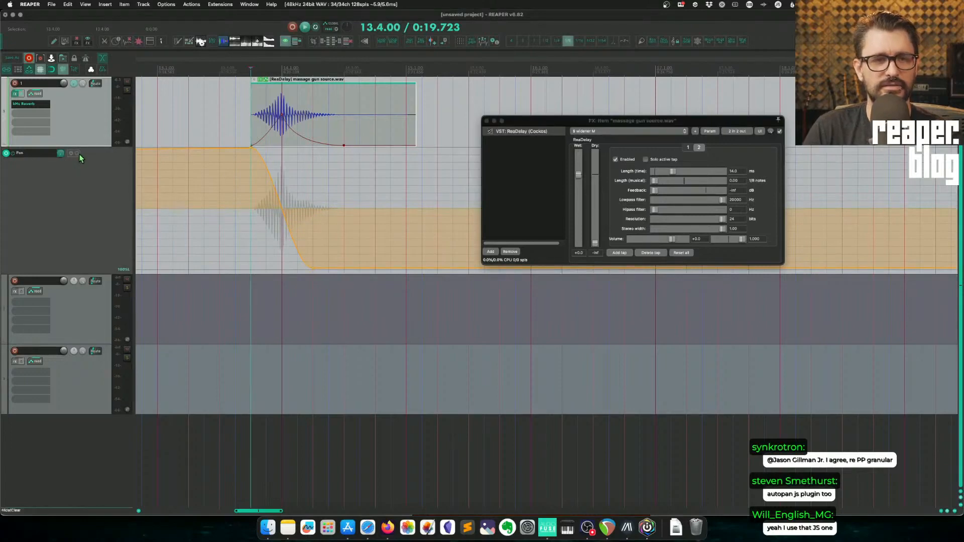
{"action": "left_click", "coordinate": [78, 154]}
{"action": "left_click", "coordinate": [94, 179]}
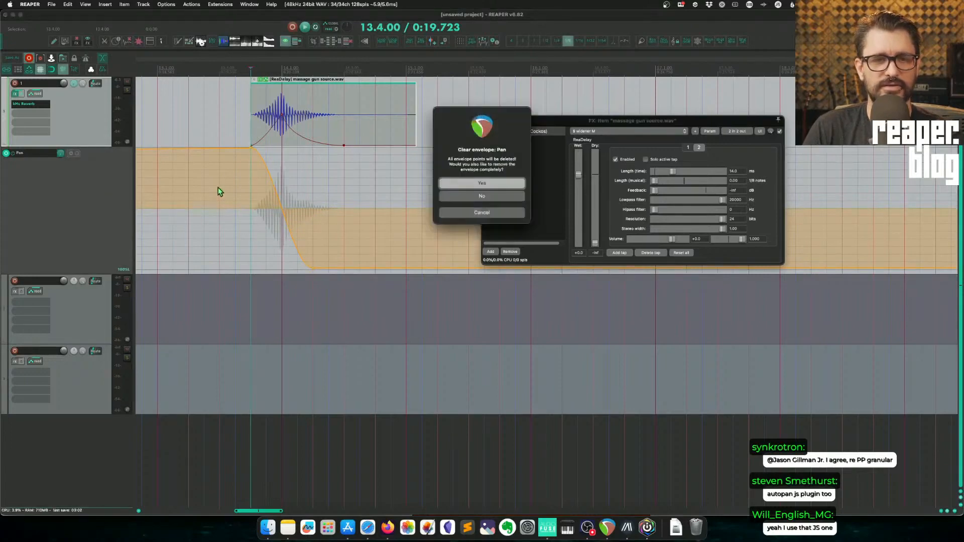
{"action": "left_click", "coordinate": [485, 187]}
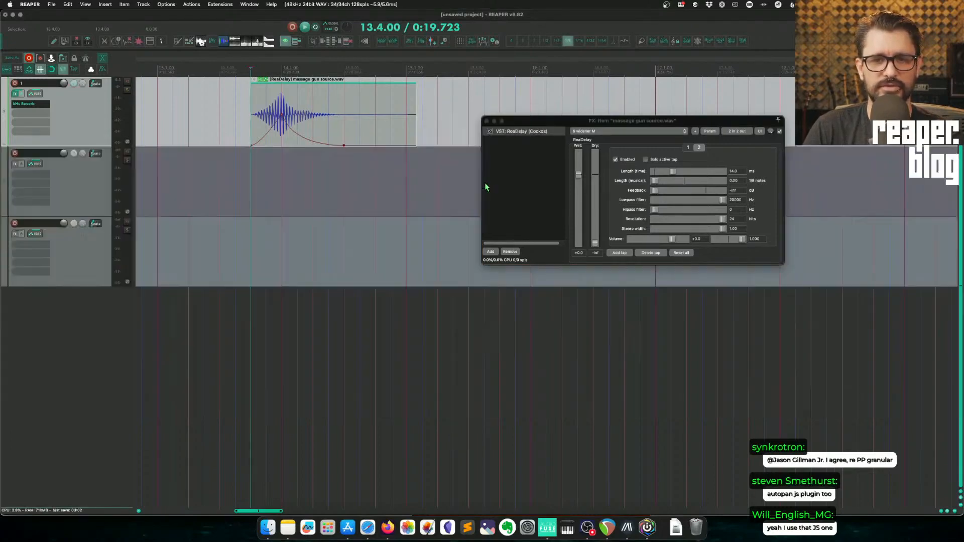
Step: Show the item's take pan envelope and shape a curved left-to-right sweep around the waveform's peak
{"action": "left_click", "coordinate": [260, 94]}
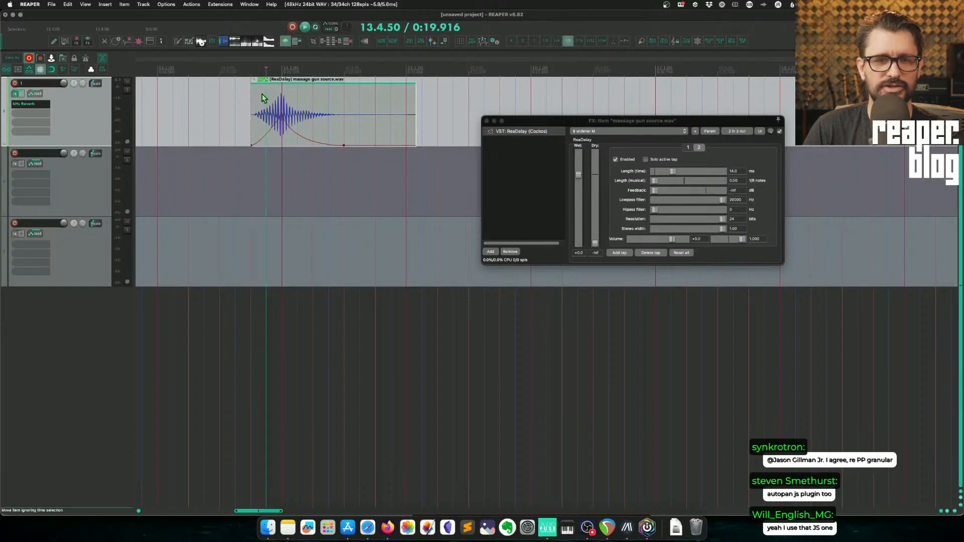
{"action": "right_click", "coordinate": [261, 95]}
{"action": "mouse_move", "coordinate": [297, 137]}
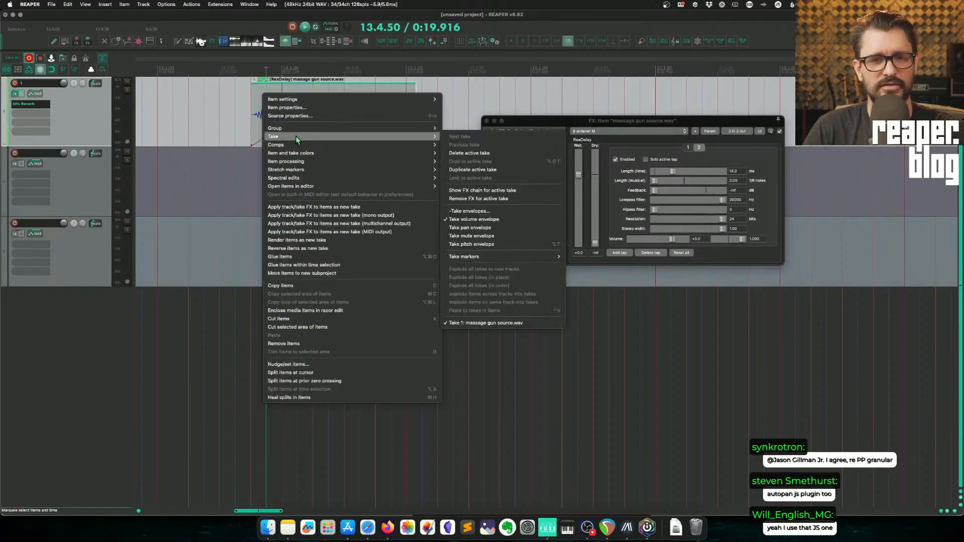
{"action": "left_click", "coordinate": [503, 229]}
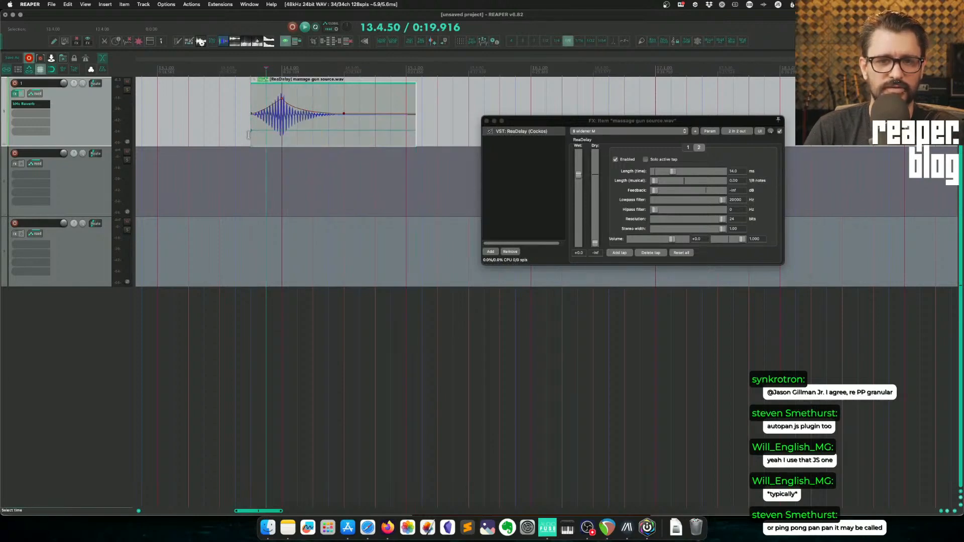
{"action": "left_click_drag", "start_coordinate": [251, 131], "coordinate": [314, 212]}
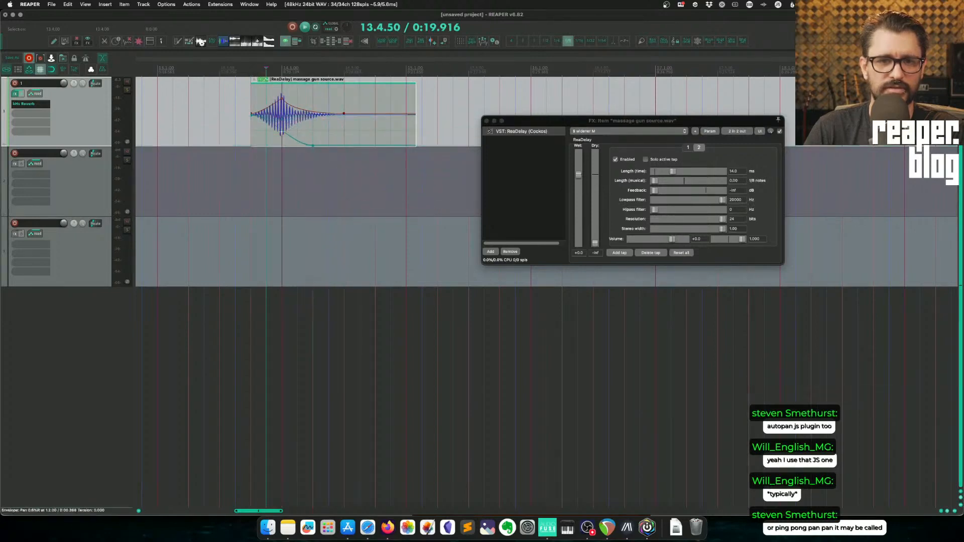
Step: Play the item from 13.4.00 twice to hear the take pan sweep
{"action": "left_click", "coordinate": [249, 71]}
{"action": "key", "text": "space"}
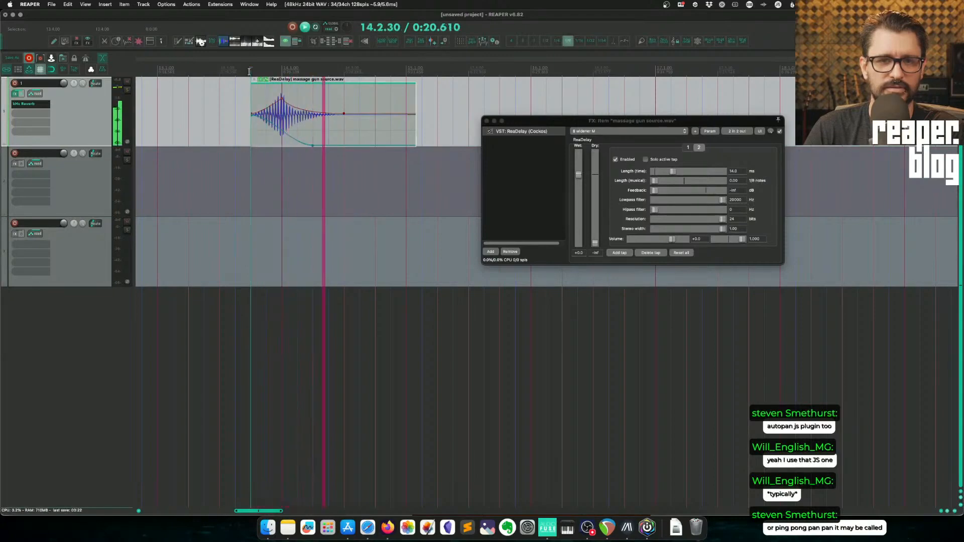
{"action": "key", "text": "space"}
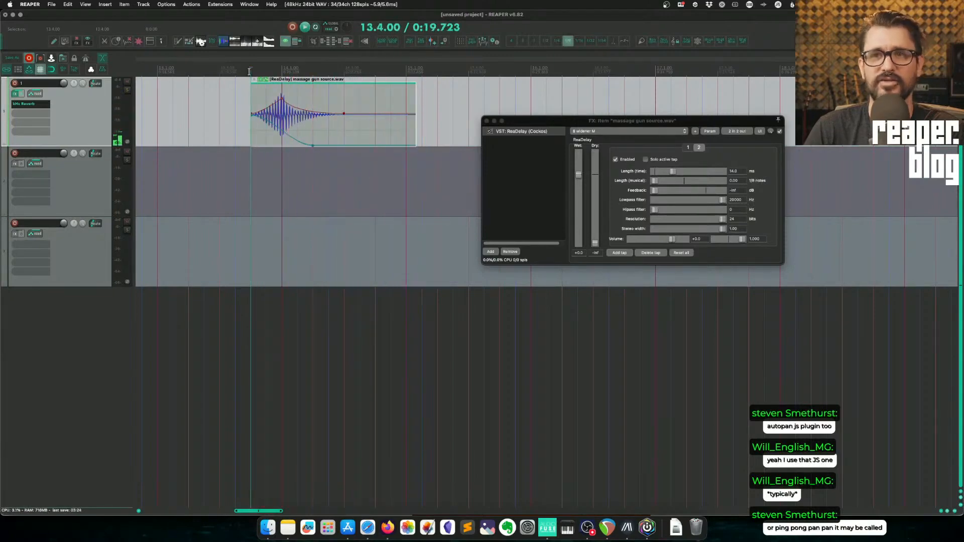
{"action": "key", "text": "space"}
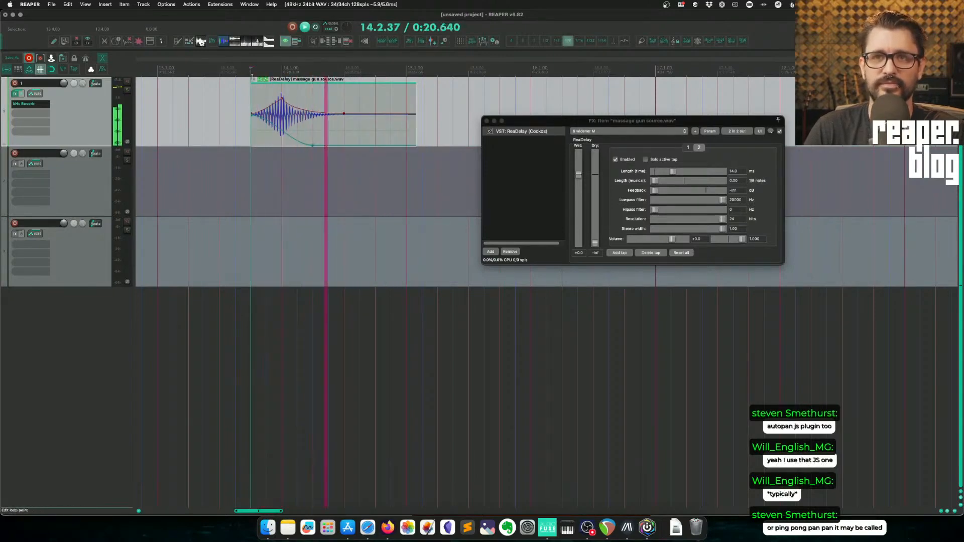
{"action": "left_click", "coordinate": [279, 140]}
{"action": "key", "text": "space"}
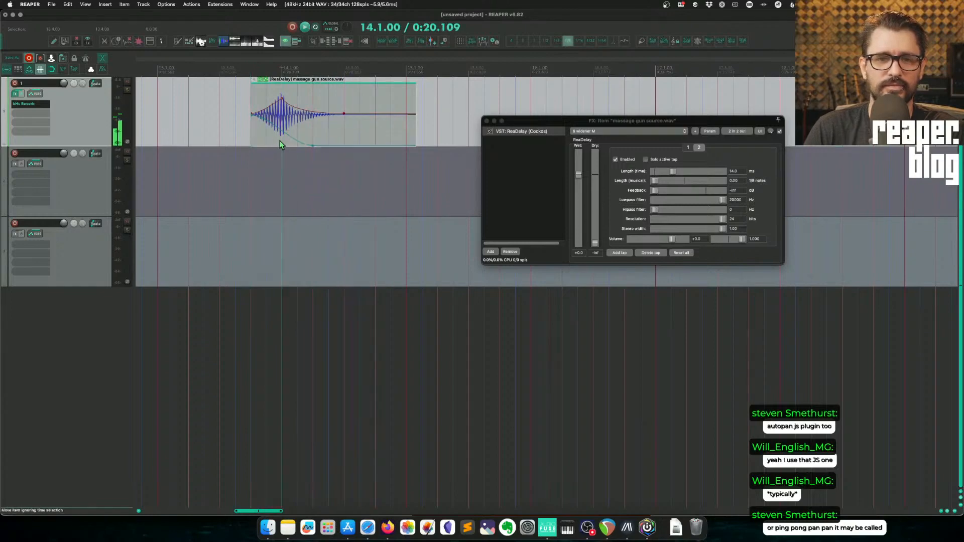
Step: Set a finer grid and draw rapidly alternating left and right points at the start of the item's pan envelope
{"action": "left_click", "coordinate": [579, 42]}
{"action": "left_click", "coordinate": [590, 44]}
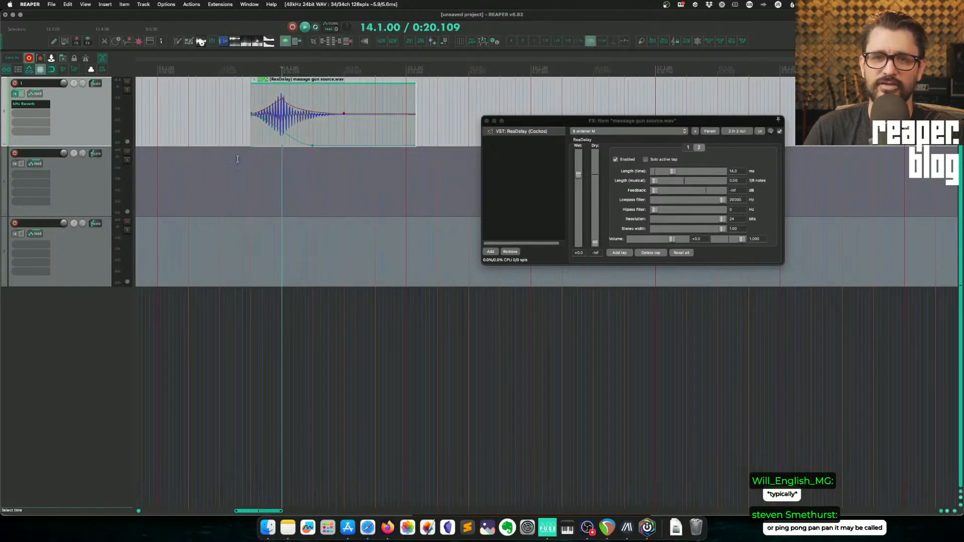
{"action": "scroll", "coordinate": [294, 140], "scroll_direction": "up", "scroll_amount": 3}
{"action": "scroll", "coordinate": [294, 140], "scroll_direction": "up", "scroll_amount": 3}
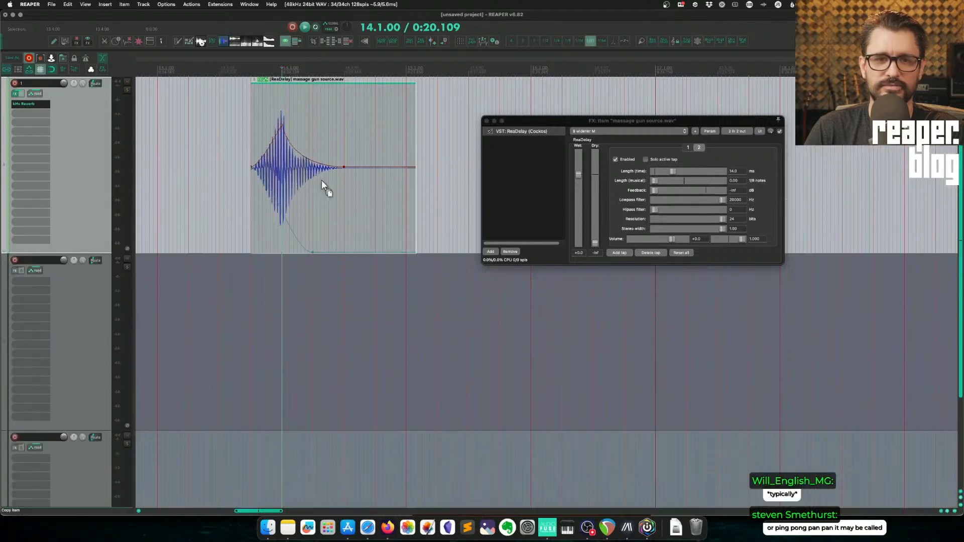
{"action": "scroll", "coordinate": [316, 186], "scroll_direction": "left", "scroll_amount": 5}
{"action": "scroll", "coordinate": [341, 190], "scroll_direction": "up", "scroll_amount": 3}
{"action": "scroll", "coordinate": [364, 193], "scroll_direction": "right", "scroll_amount": 4}
{"action": "left_click_drag", "start_coordinate": [367, 252], "coordinate": [285, 147]}
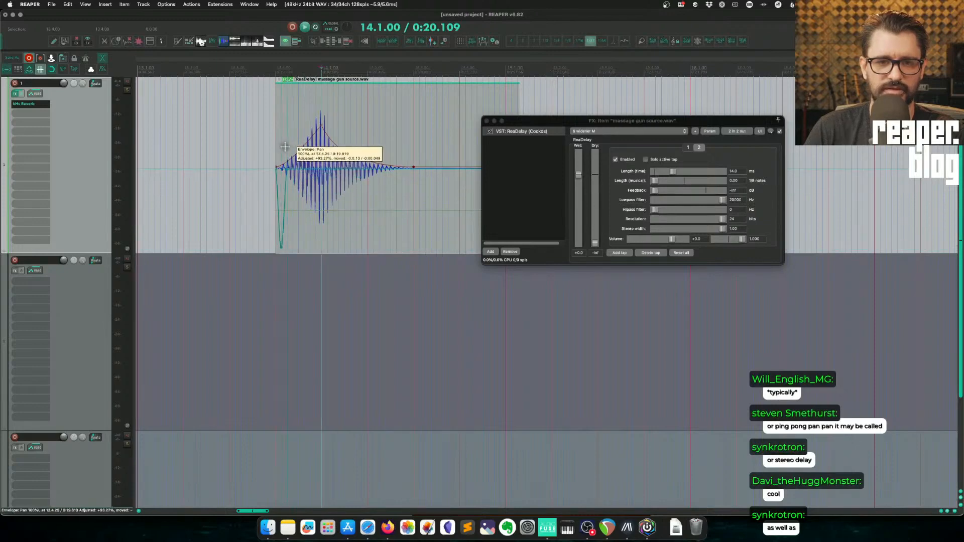
{"action": "left_click", "coordinate": [294, 168]}
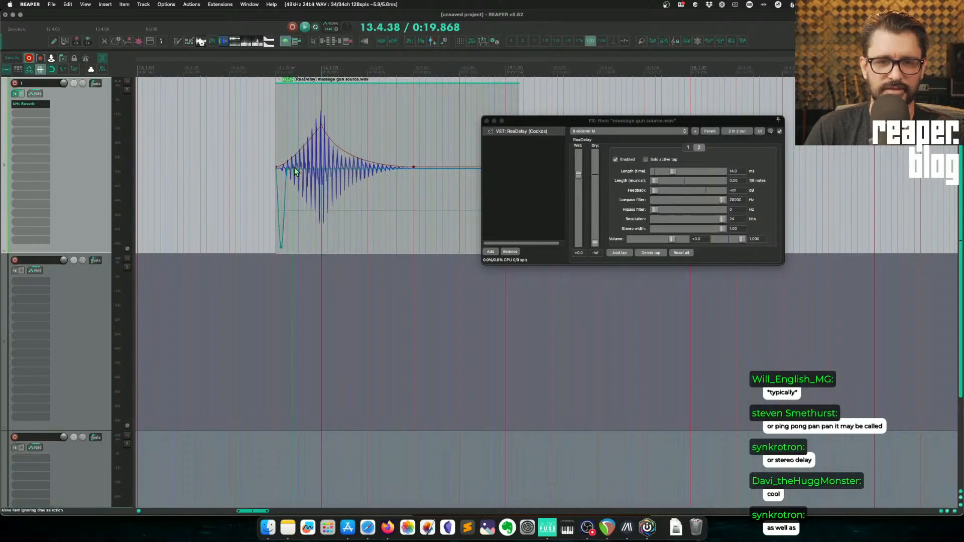
{"action": "left_click_drag", "start_coordinate": [294, 169], "coordinate": [281, 263]}
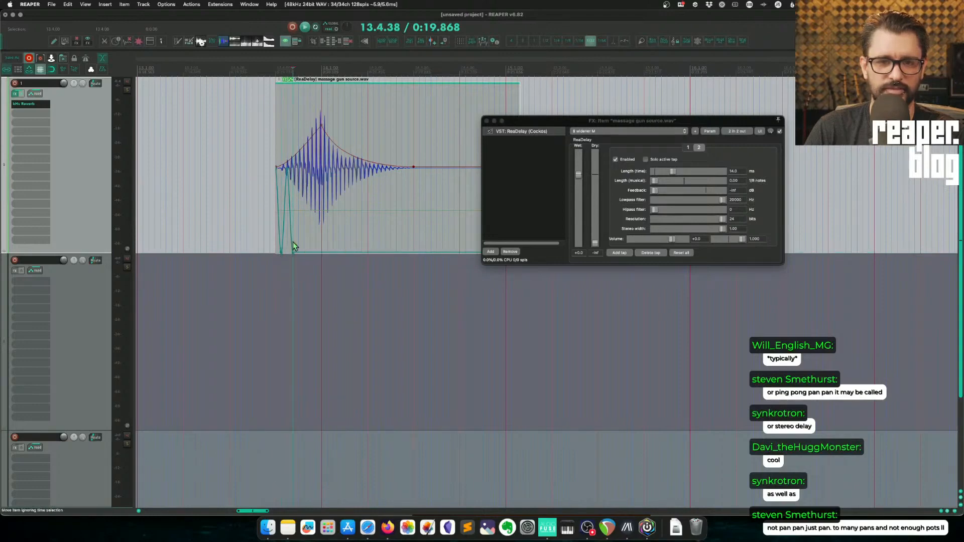
Step: Delete the zigzag points from the item's pan envelope
{"action": "scroll", "coordinate": [305, 233], "scroll_direction": "down", "scroll_amount": 2}
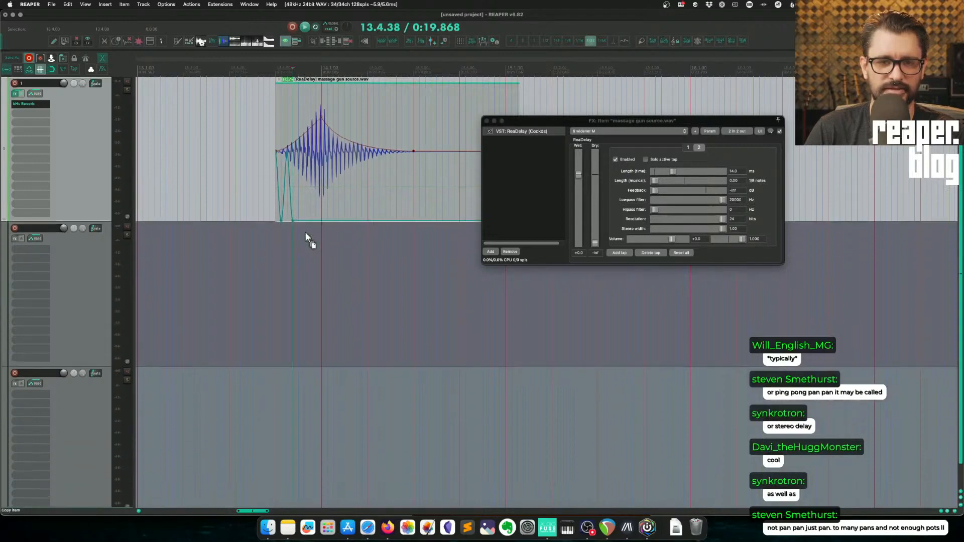
{"action": "left_click", "coordinate": [280, 220], "text": "alt"}
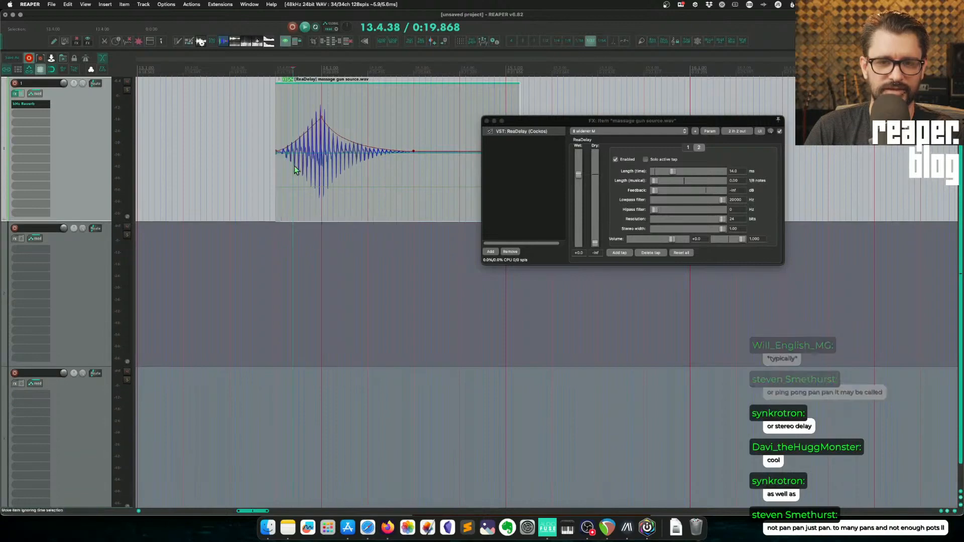
{"action": "left_click", "coordinate": [297, 167]}
{"action": "scroll", "coordinate": [322, 179], "scroll_direction": "down", "scroll_amount": 2}
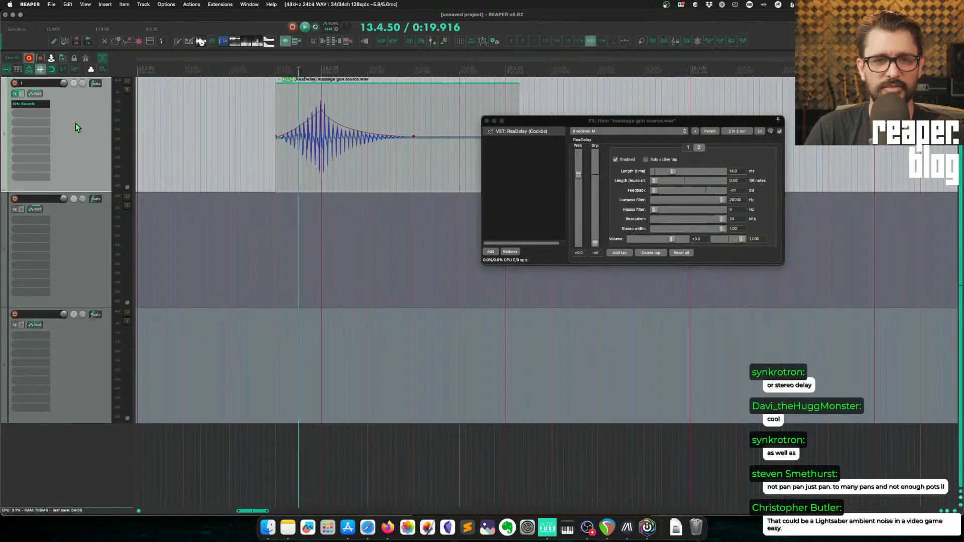
Step: Search the effects for "volume" and add JS Volume/Pan Smoother v5 to track 1
{"action": "double_click", "coordinate": [38, 110]}
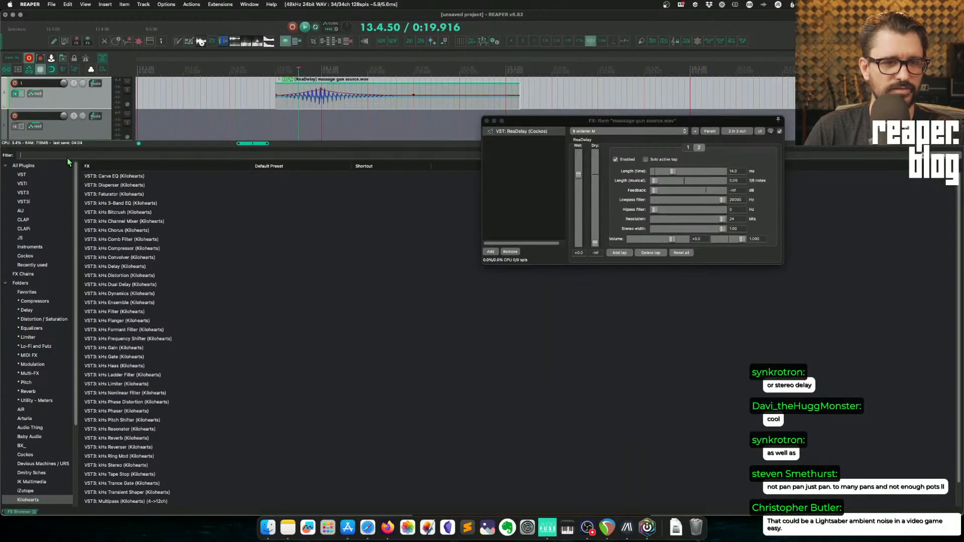
{"action": "type", "text": "volum"}
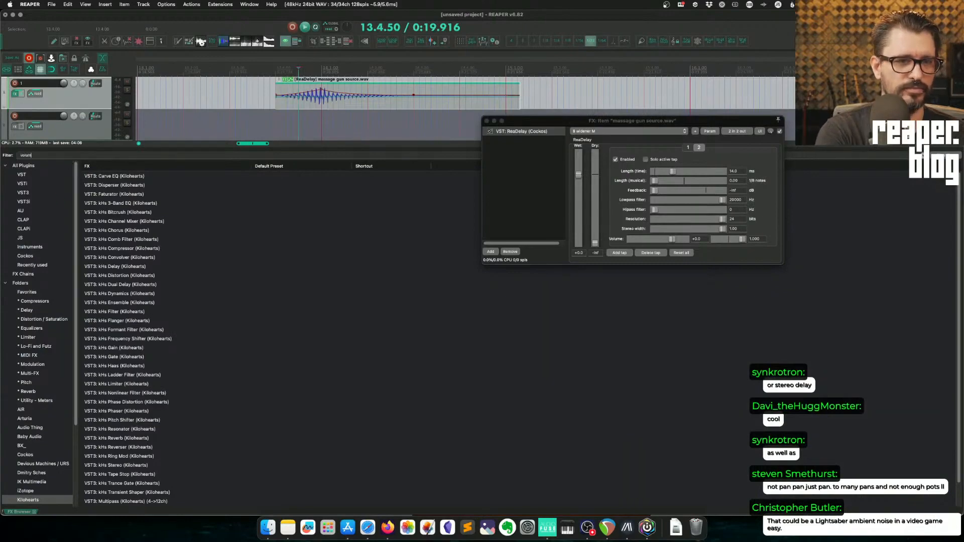
{"action": "type", "text": "e"}
{"action": "key", "text": "Up"}
{"action": "key", "text": "Return"}
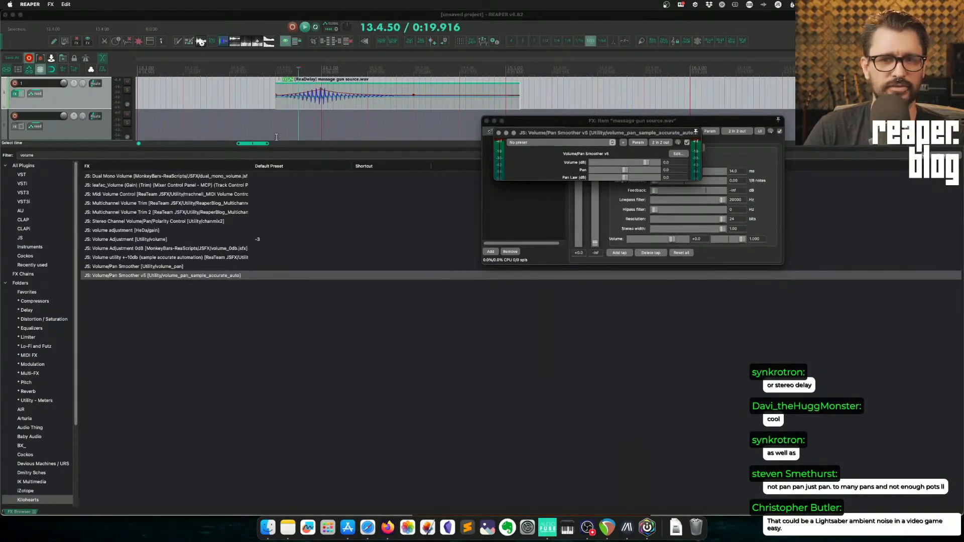
Step: Enlarge track 1 to show its effects and move Volume/Pan Smoother v5 ahead of the kHs Reverb
{"action": "left_click", "coordinate": [57, 105]}
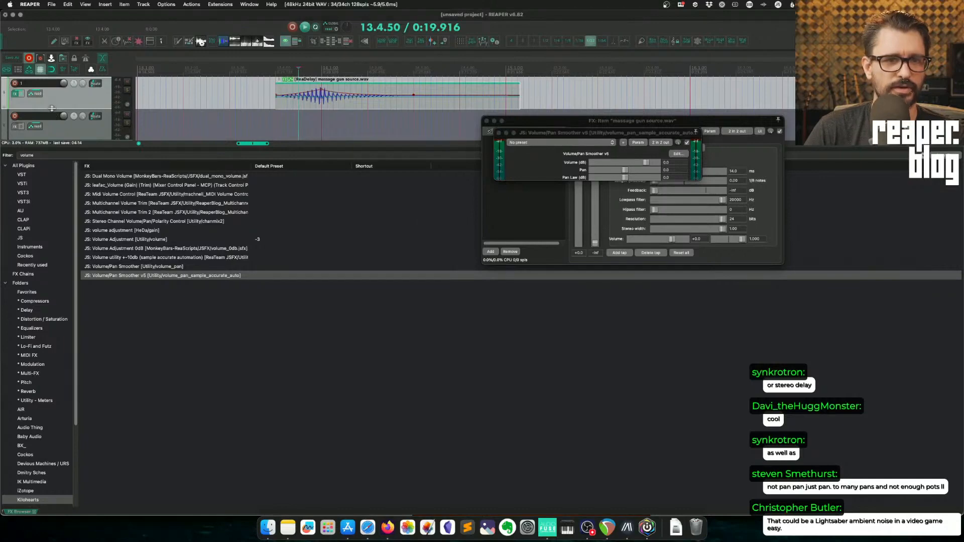
{"action": "left_click_drag", "start_coordinate": [52, 108], "coordinate": [59, 154]}
{"action": "left_click_drag", "start_coordinate": [48, 117], "coordinate": [49, 107]}
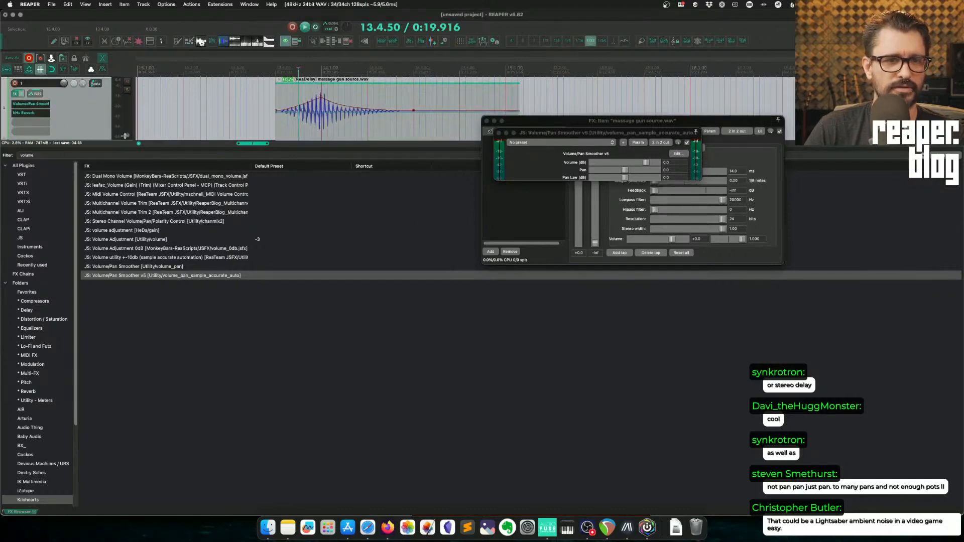
Step: Show a track envelope for the Pan parameter of Volume/Pan Smoother v5 and place the edit cursor at the whoosh item's start
{"action": "left_click_drag", "start_coordinate": [629, 172], "coordinate": [622, 173]}
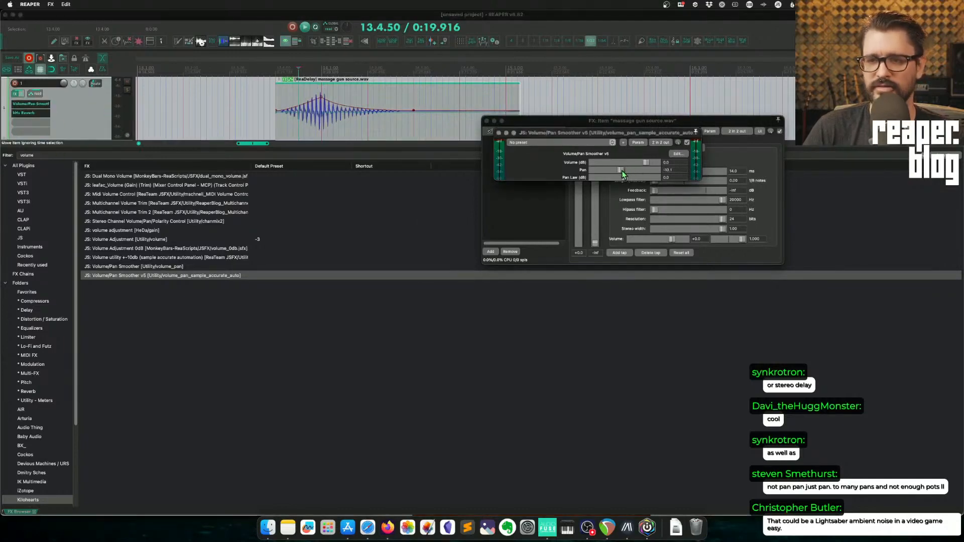
{"action": "double_click", "coordinate": [624, 170]}
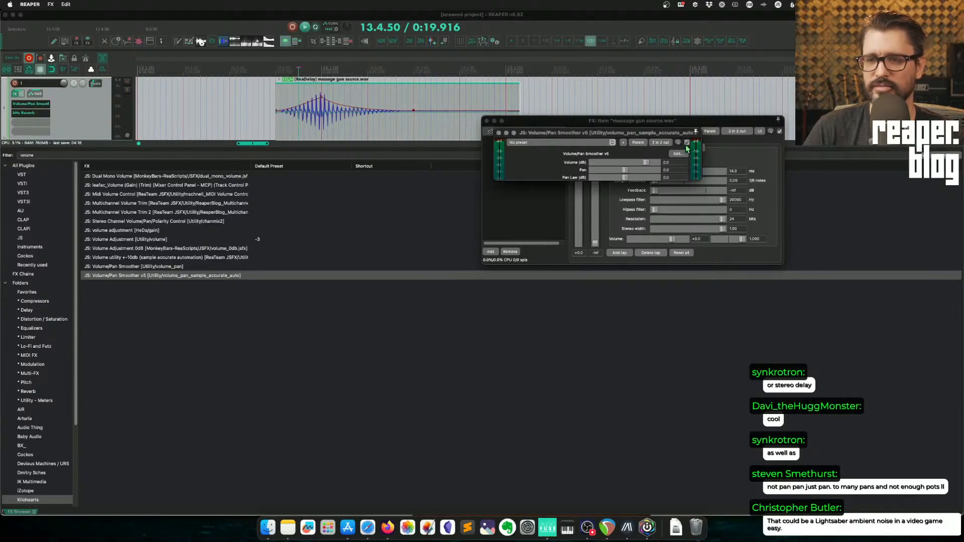
{"action": "left_click", "coordinate": [638, 142]}
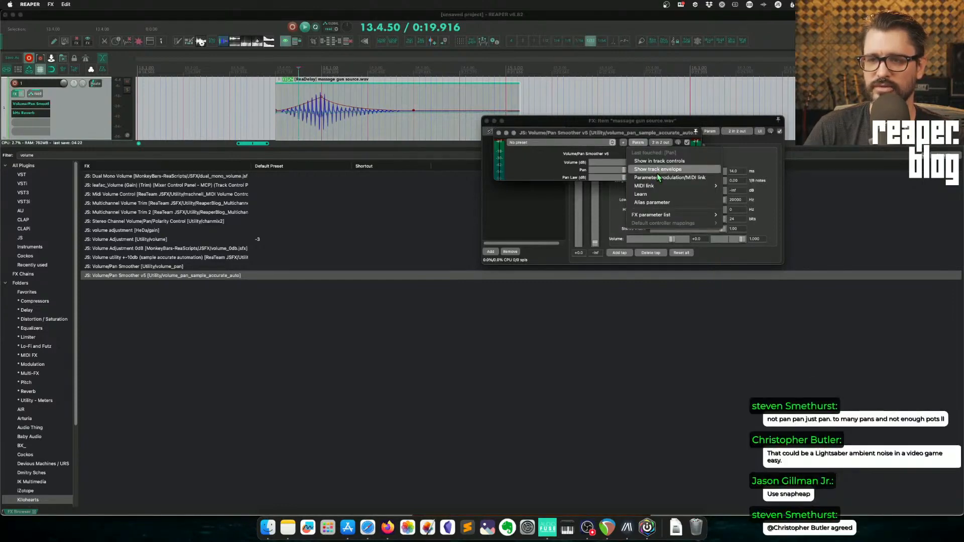
{"action": "left_click", "coordinate": [323, 98]}
{"action": "left_click", "coordinate": [255, 100]}
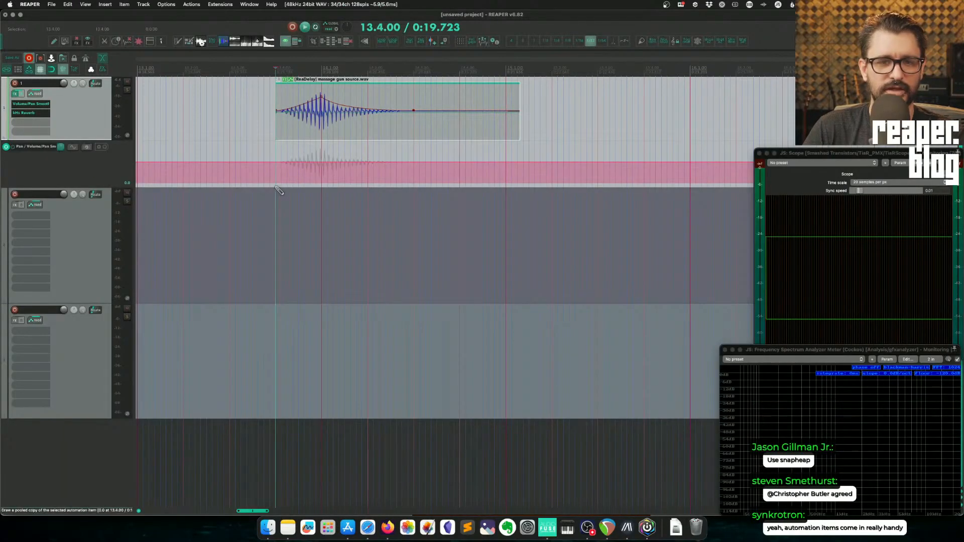
Step: Draw an automation item about 1.2 s long from the whoosh's start on the Pan envelope, with the Parametric LFO shape
{"action": "left_click_drag", "start_coordinate": [278, 190], "coordinate": [410, 190]}
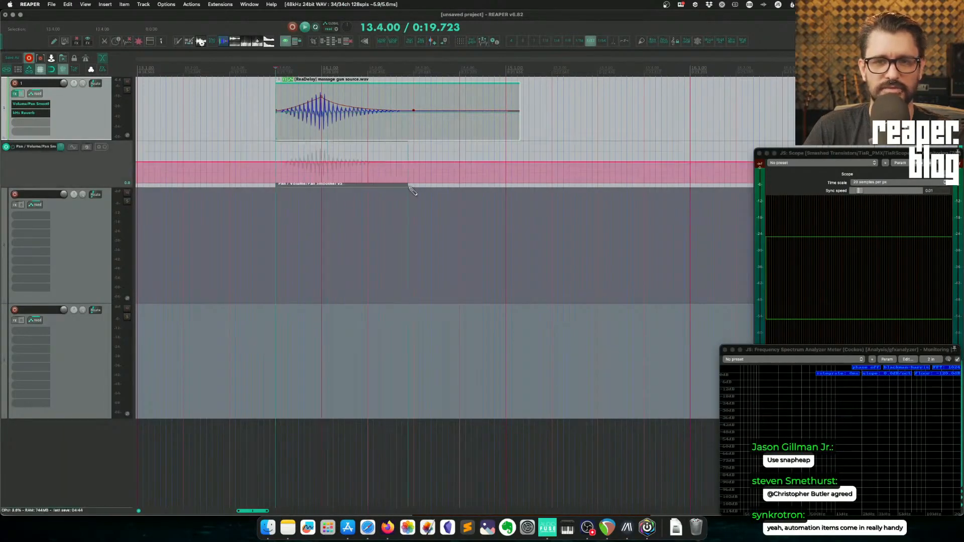
{"action": "double_click", "coordinate": [285, 184]}
{"action": "left_click", "coordinate": [298, 176]}
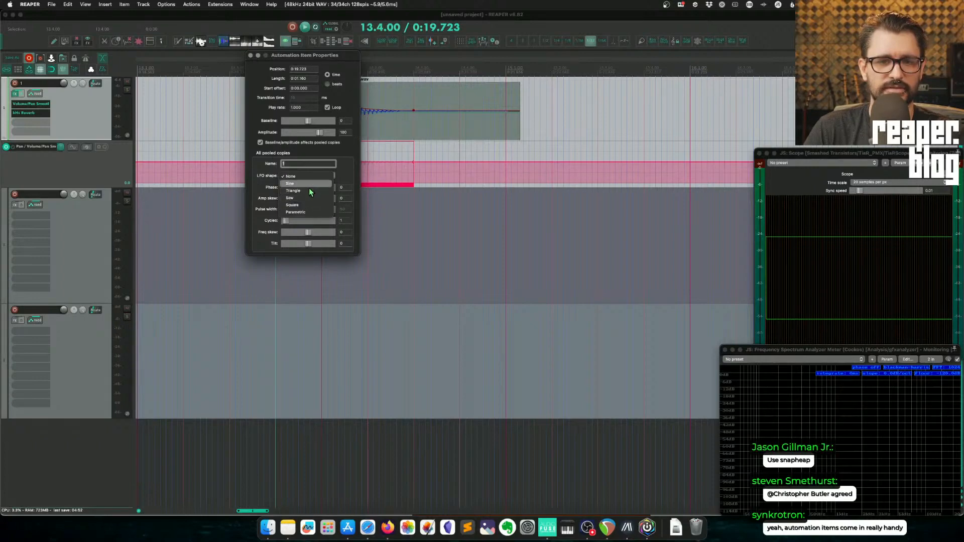
{"action": "left_click", "coordinate": [315, 213]}
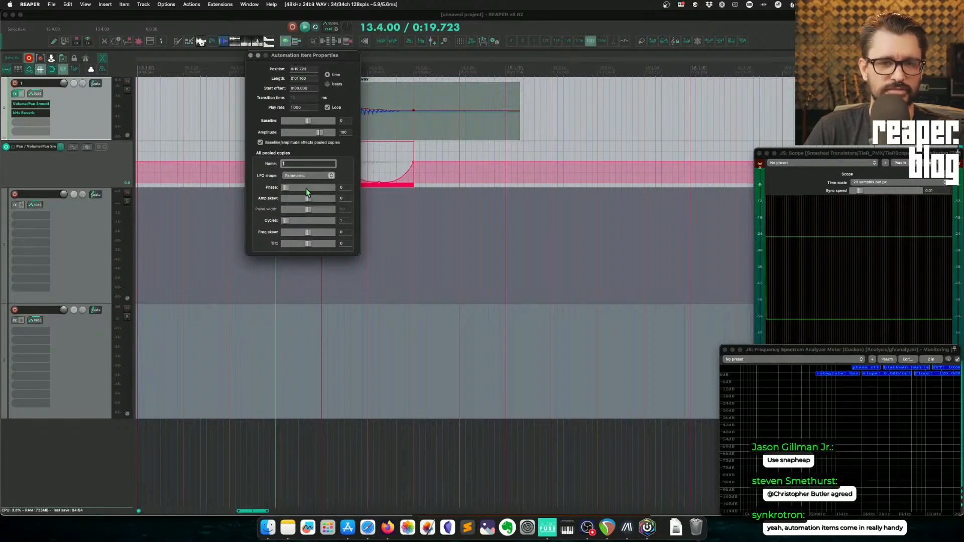
Step: Set the pan automation item to 31 cycles with an amp skew of 87 so the panning swings grow
{"action": "left_click_drag", "start_coordinate": [302, 55], "coordinate": [188, 53]}
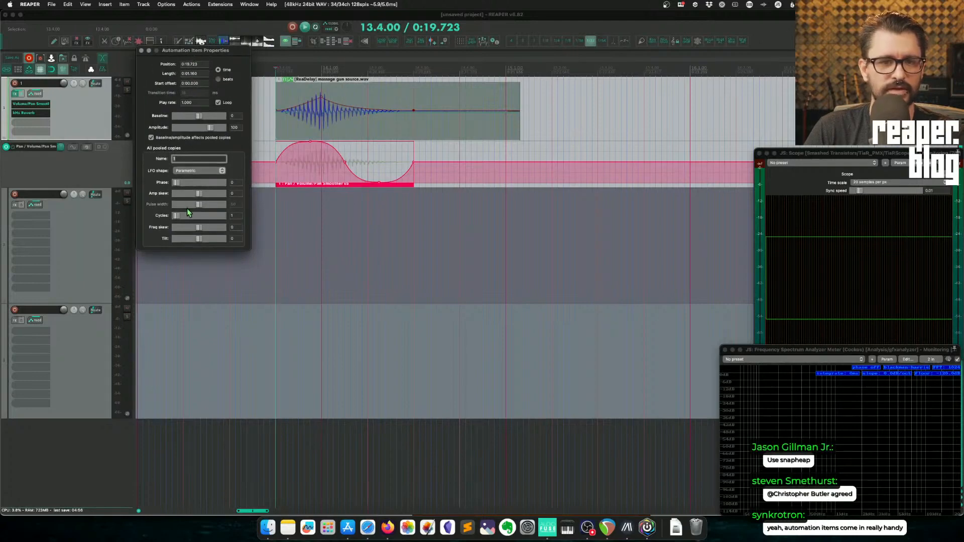
{"action": "left_click_drag", "start_coordinate": [174, 218], "coordinate": [189, 215]}
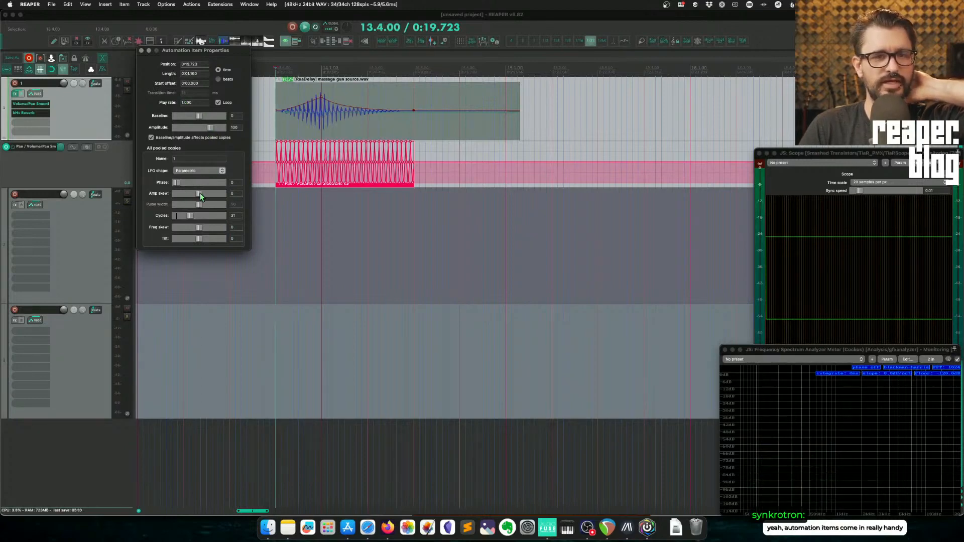
{"action": "left_click_drag", "start_coordinate": [200, 193], "coordinate": [218, 192]}
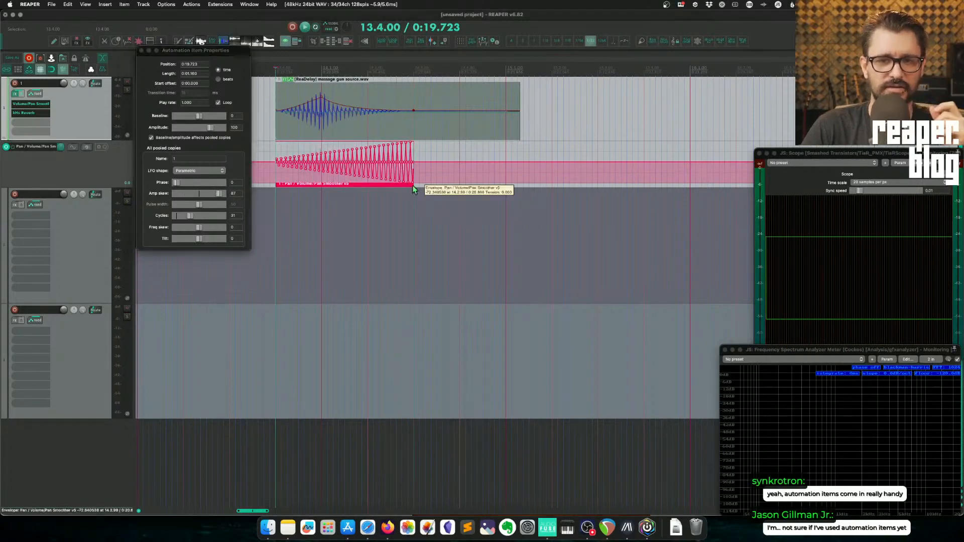
Step: Shorten the pan automation item to end at the whoosh's peak and place a copy directly after it
{"action": "left_click_drag", "start_coordinate": [412, 186], "coordinate": [322, 181]}
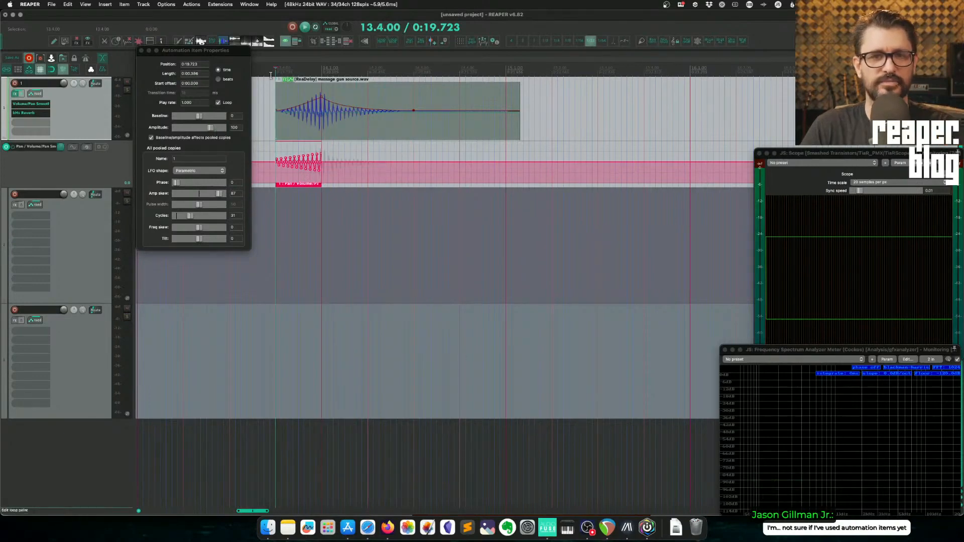
{"action": "left_click_drag", "start_coordinate": [304, 183], "coordinate": [351, 182]}
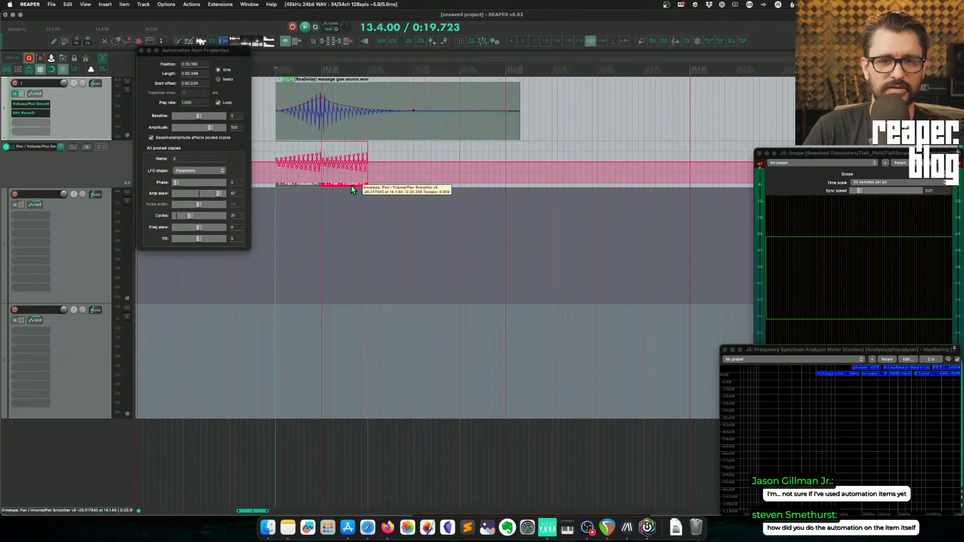
{"action": "right_click", "coordinate": [351, 185]}
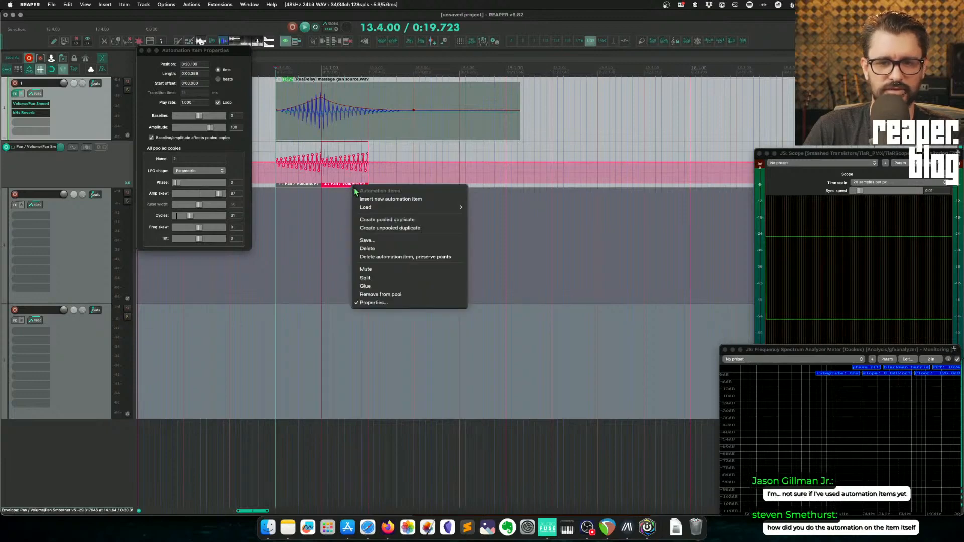
Step: Set the second automation item's amp skew to -84 and lower its amplitude to match the end of the first
{"action": "left_click", "coordinate": [216, 193]}
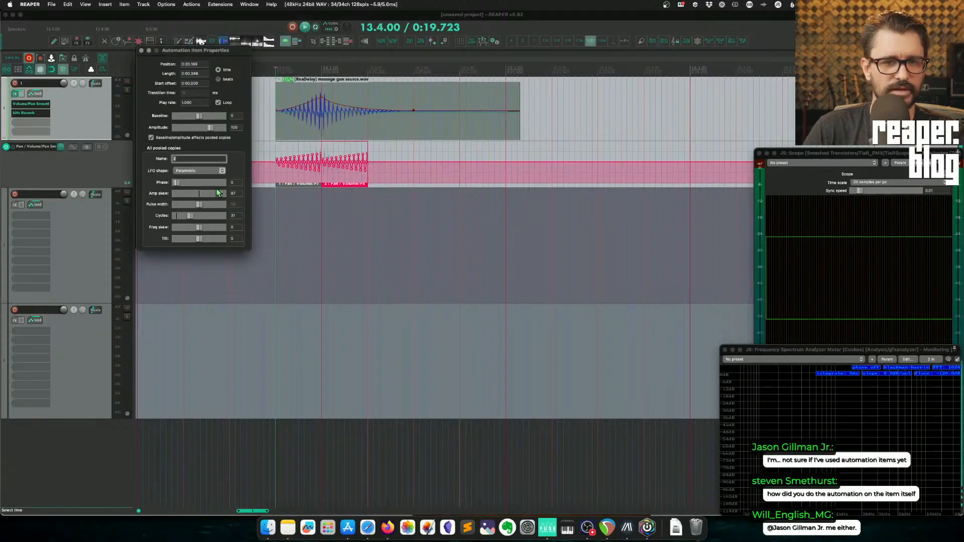
{"action": "left_click_drag", "start_coordinate": [219, 194], "coordinate": [185, 194]}
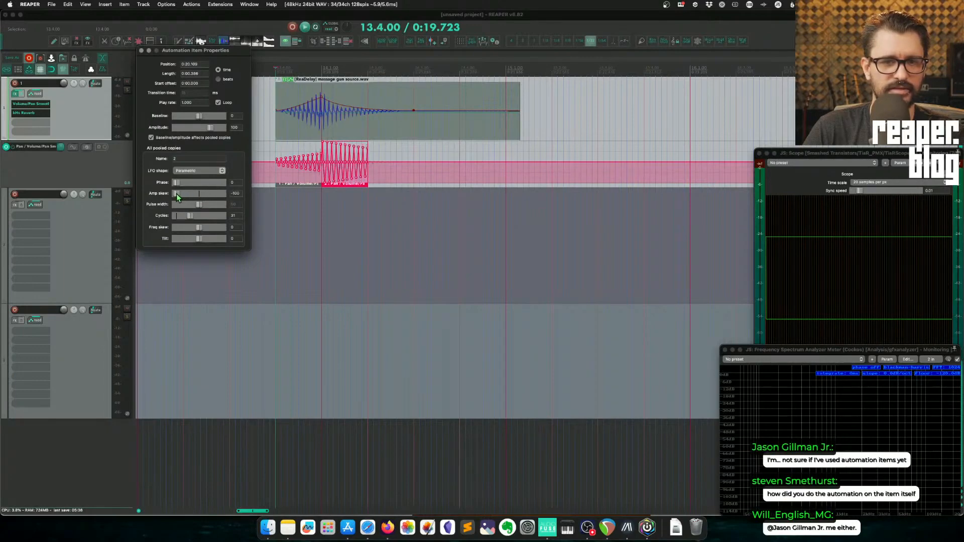
{"action": "left_click_drag", "start_coordinate": [181, 193], "coordinate": [180, 194]}
{"action": "left_click_drag", "start_coordinate": [210, 128], "coordinate": [207, 128]}
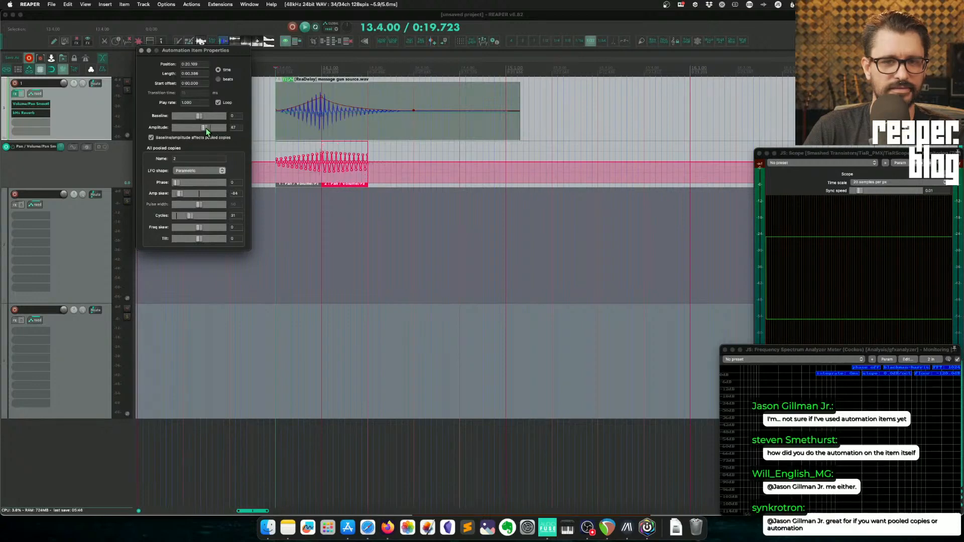
Step: Play the whoosh from just before its start to audition the automated panning
{"action": "left_click", "coordinate": [270, 103]}
{"action": "key", "text": "space"}
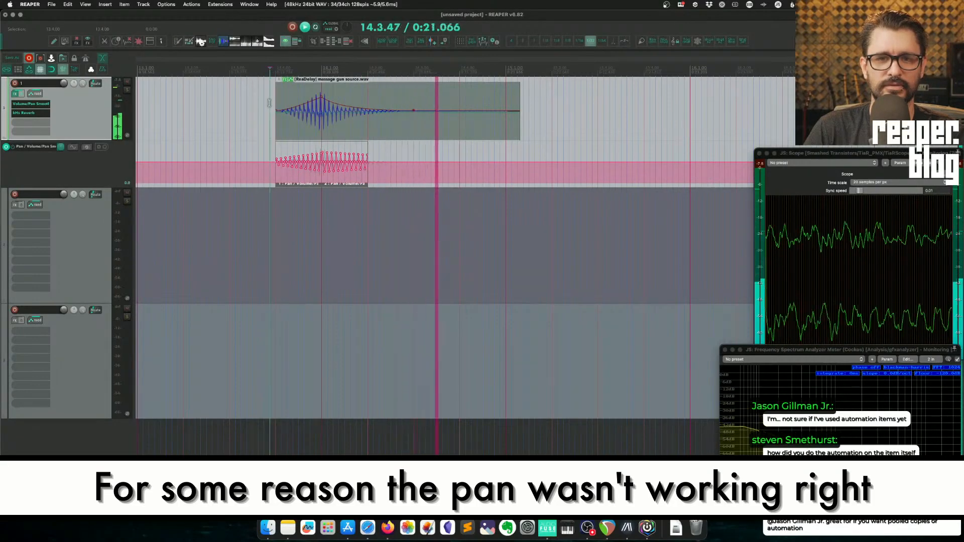
{"action": "key", "text": "space"}
{"action": "key", "text": "space"}
{"action": "key", "text": "space"}
{"action": "key", "text": "space"}
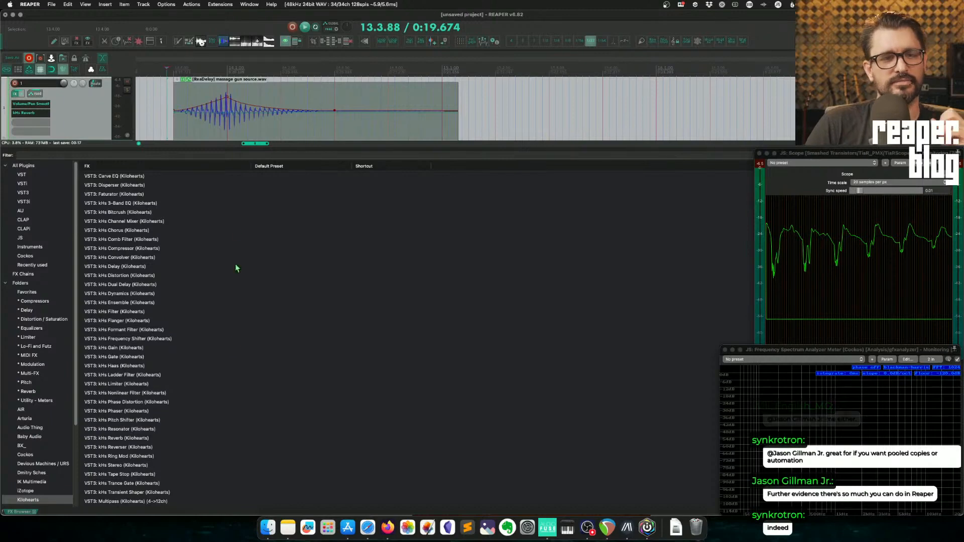
Step: Enlarge the arrange area and copy the whoosh item with its pan automation to bar 17 on track 1
{"action": "key", "text": "Escape"}
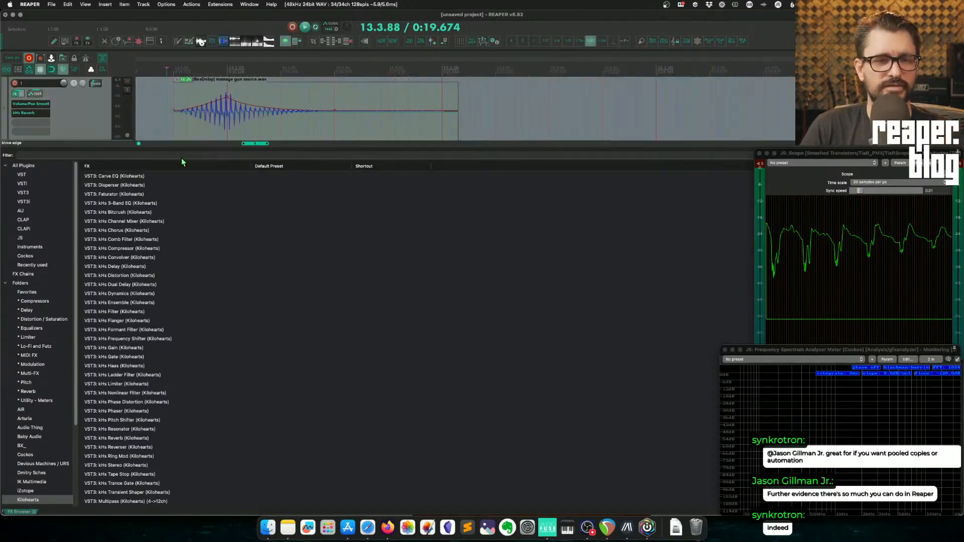
{"action": "key", "text": "super+Page_Down"}
{"action": "left_click_drag", "start_coordinate": [320, 151], "coordinate": [319, 245]}
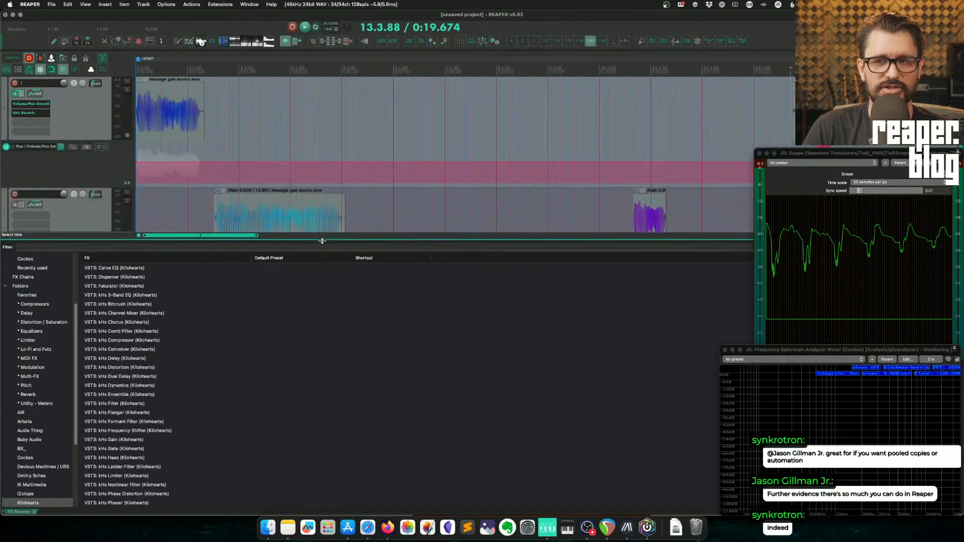
{"action": "scroll", "coordinate": [379, 200], "scroll_direction": "right", "scroll_amount": 10}
{"action": "scroll", "coordinate": [376, 182], "scroll_direction": "down", "scroll_amount": 5}
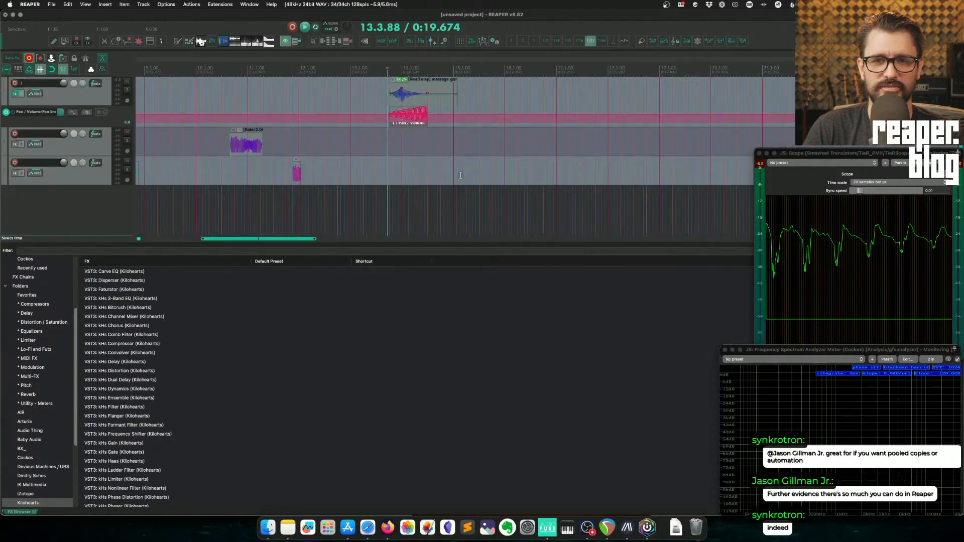
{"action": "scroll", "coordinate": [454, 173], "scroll_direction": "right", "scroll_amount": 3}
{"action": "left_click", "coordinate": [405, 106]}
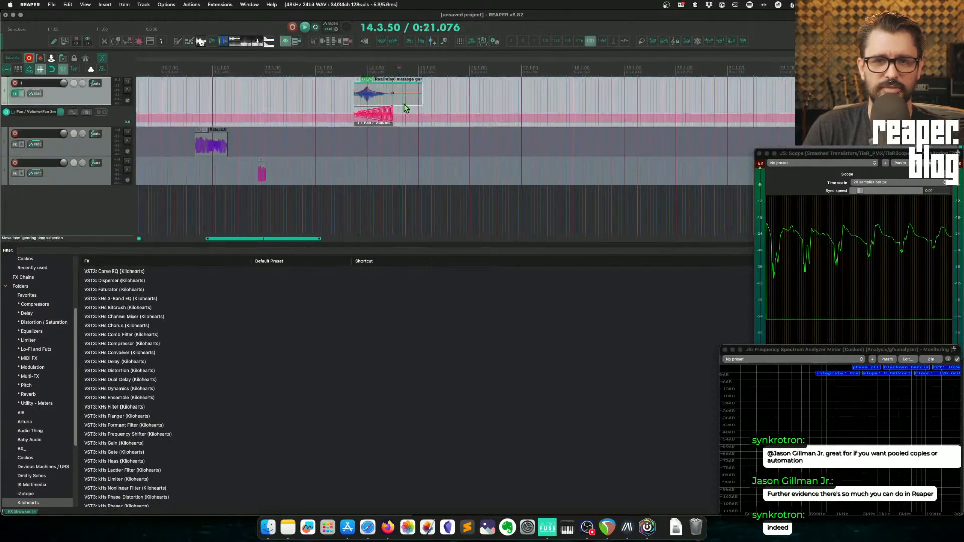
{"action": "left_click_drag", "start_coordinate": [402, 103], "coordinate": [583, 101]}
Step: Open the copied whoosh's item effects and add kHs Distortion after ReaDelay
{"action": "left_click", "coordinate": [532, 81]}
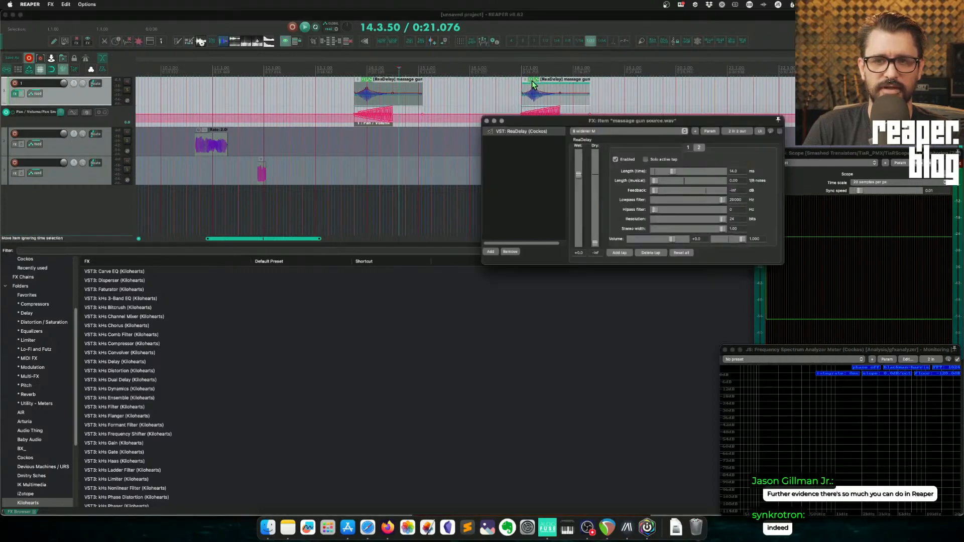
{"action": "left_click_drag", "start_coordinate": [664, 124], "coordinate": [471, 133]}
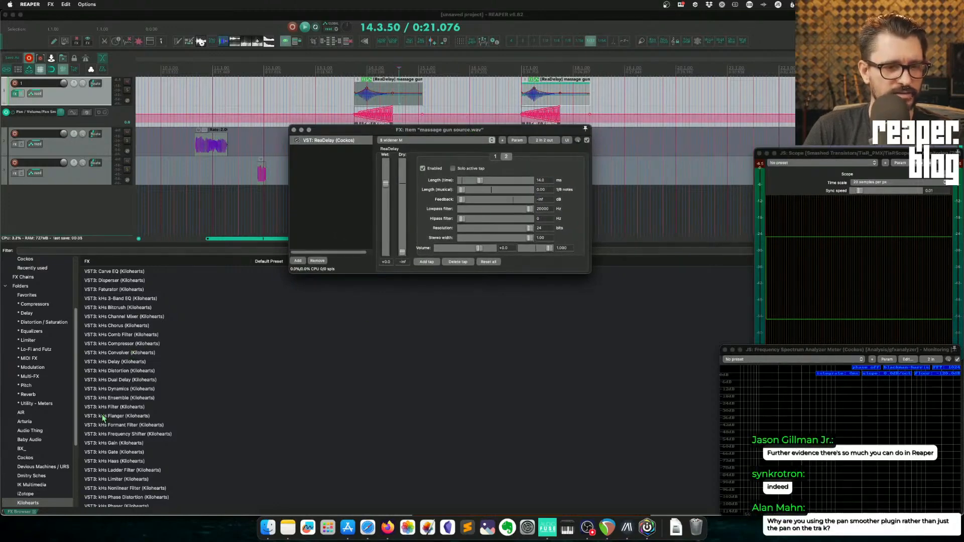
{"action": "left_click", "coordinate": [146, 371]}
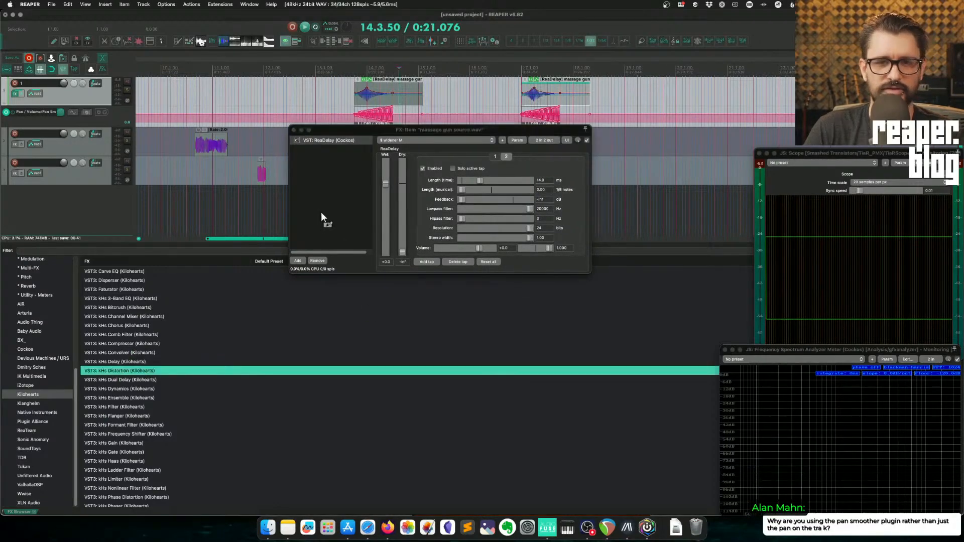
{"action": "left_click_drag", "start_coordinate": [321, 212], "coordinate": [324, 216]}
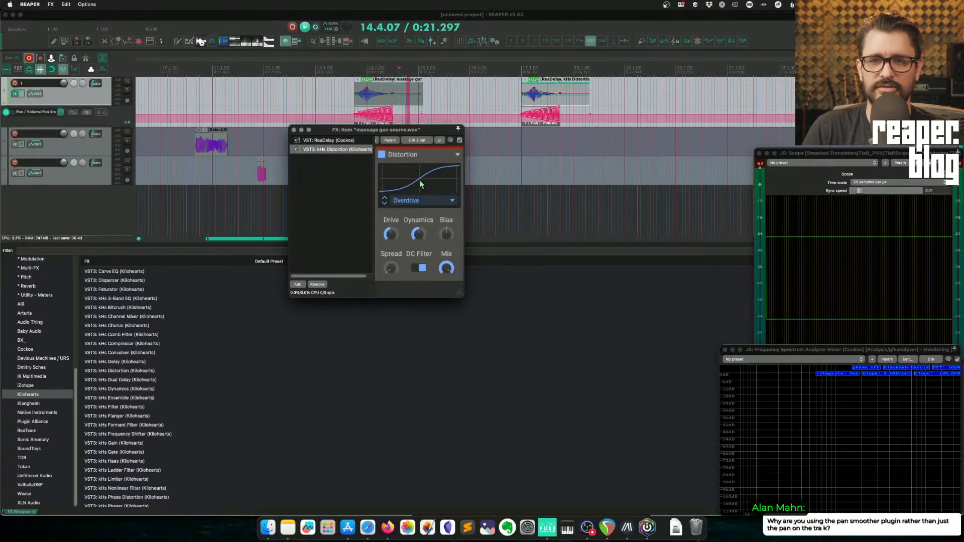
Step: Loop playback over the copied whoosh's main section and raise the distortion's Spread and its Drive to about 18.95 dB
{"action": "left_click", "coordinate": [522, 72]}
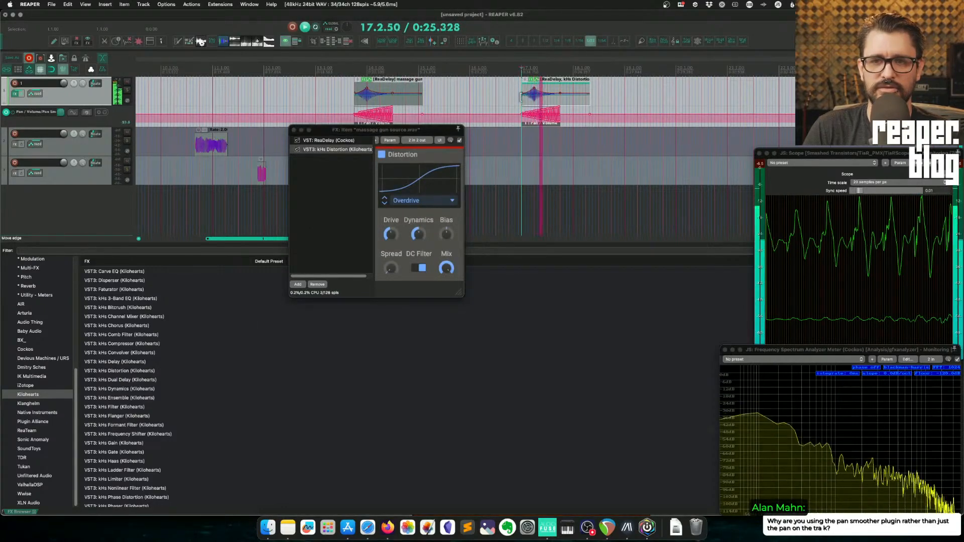
{"action": "key", "text": "space"}
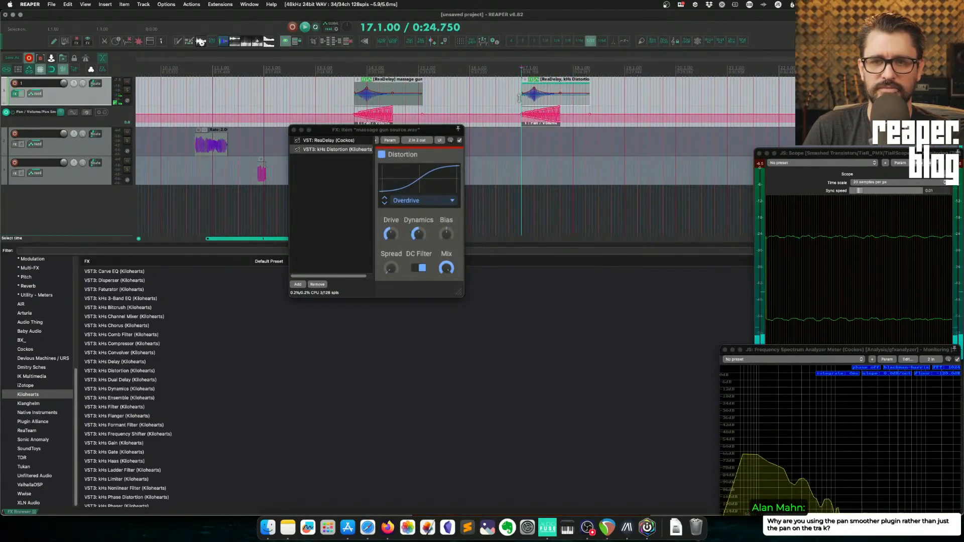
{"action": "left_click_drag", "start_coordinate": [522, 101], "coordinate": [567, 101]}
{"action": "key", "text": "space"}
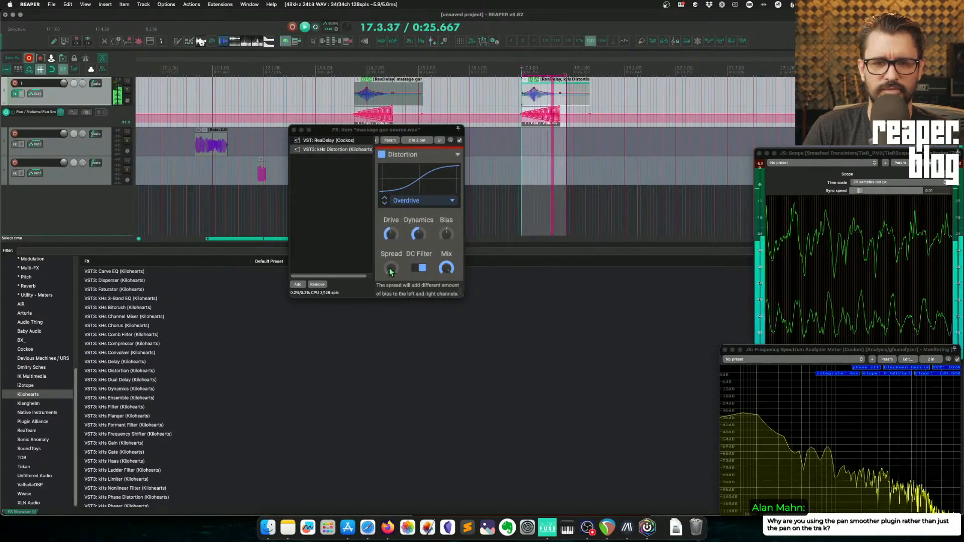
{"action": "left_click", "coordinate": [391, 269]}
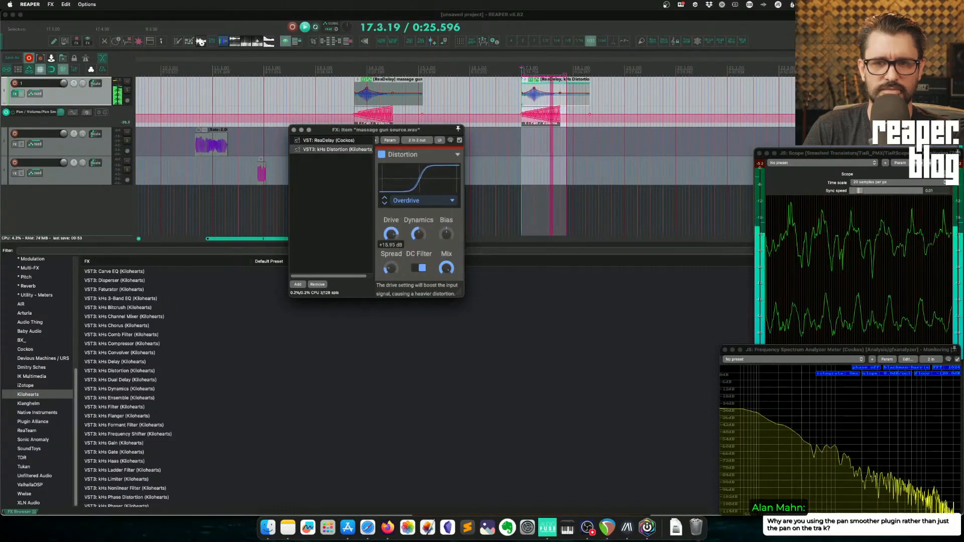
Step: Audition the Saturate, Foldback and Sine distortion types on the looping whoosh, adjusting Drive on Sine
{"action": "left_click", "coordinate": [408, 201]}
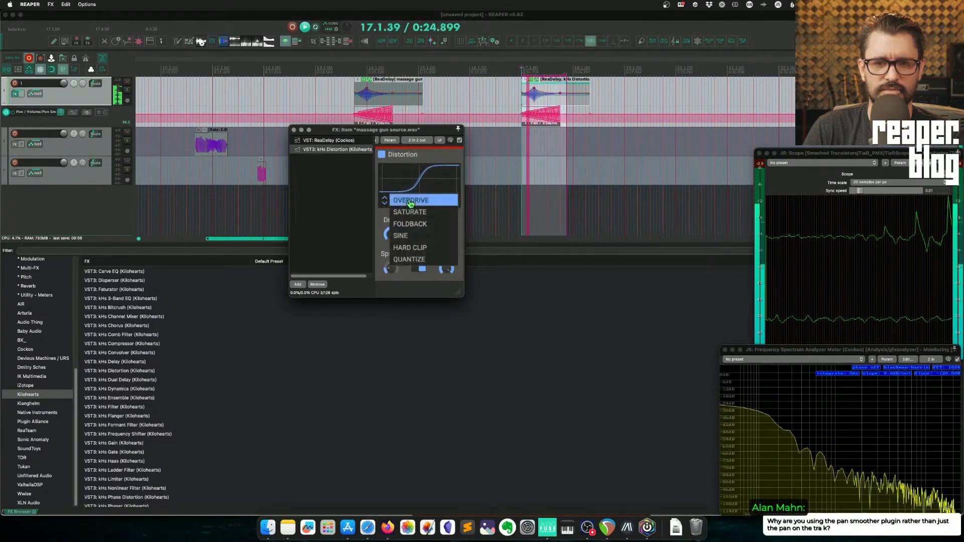
{"action": "left_click", "coordinate": [424, 215]}
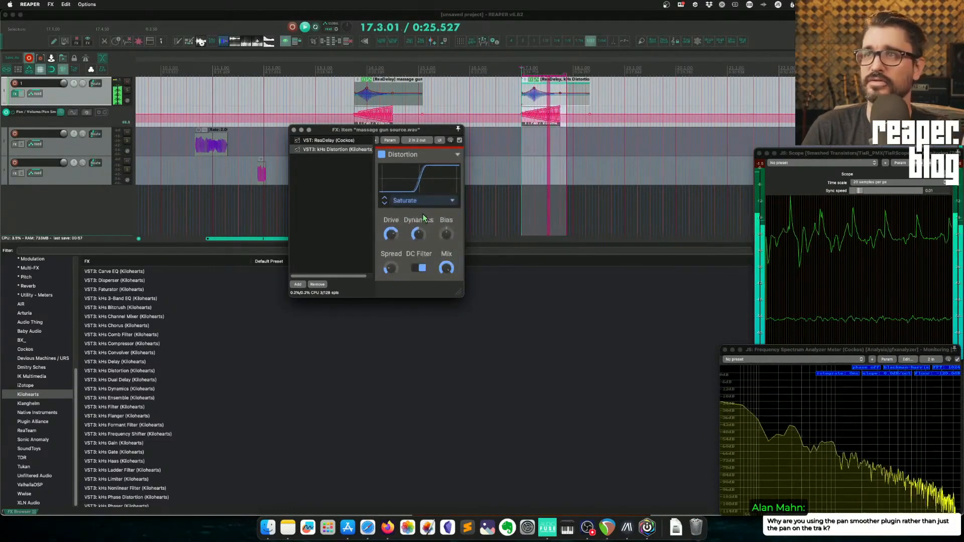
{"action": "left_click", "coordinate": [421, 202]}
{"action": "left_click", "coordinate": [420, 223]}
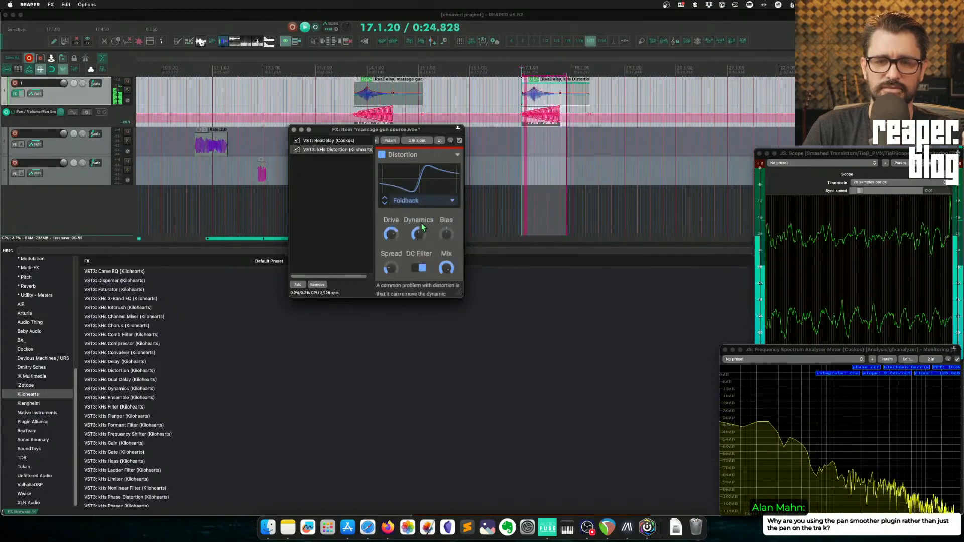
{"action": "left_click", "coordinate": [417, 202]}
{"action": "left_click", "coordinate": [419, 225]}
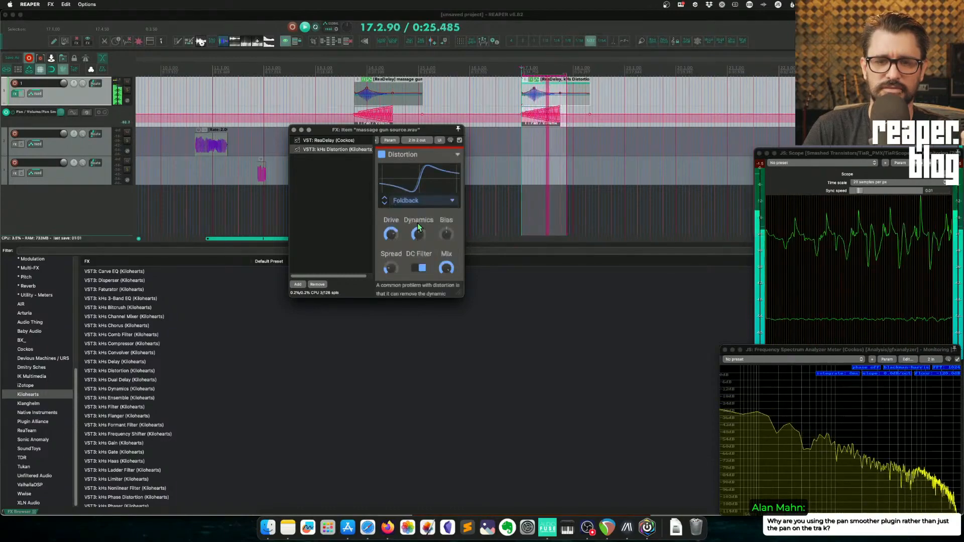
{"action": "left_click", "coordinate": [421, 202]}
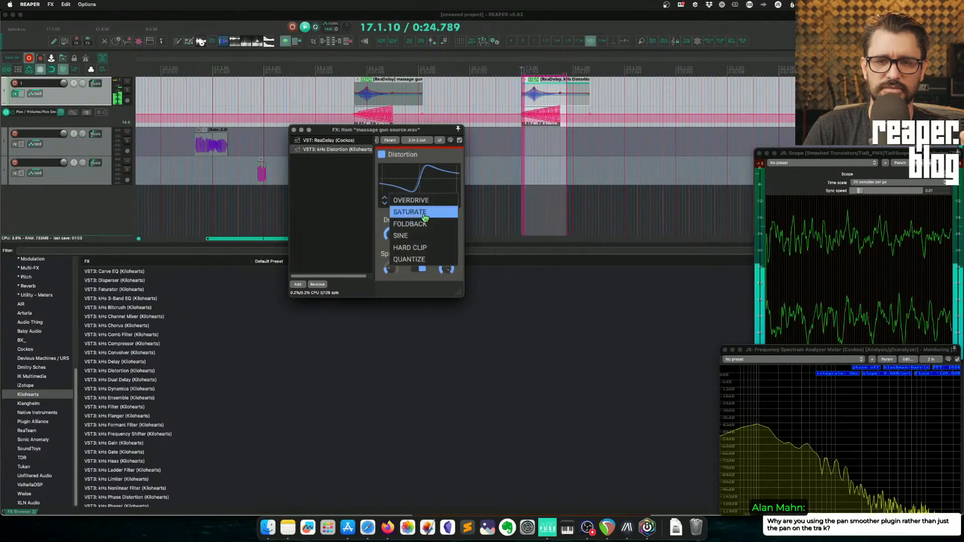
{"action": "left_click", "coordinate": [423, 235]}
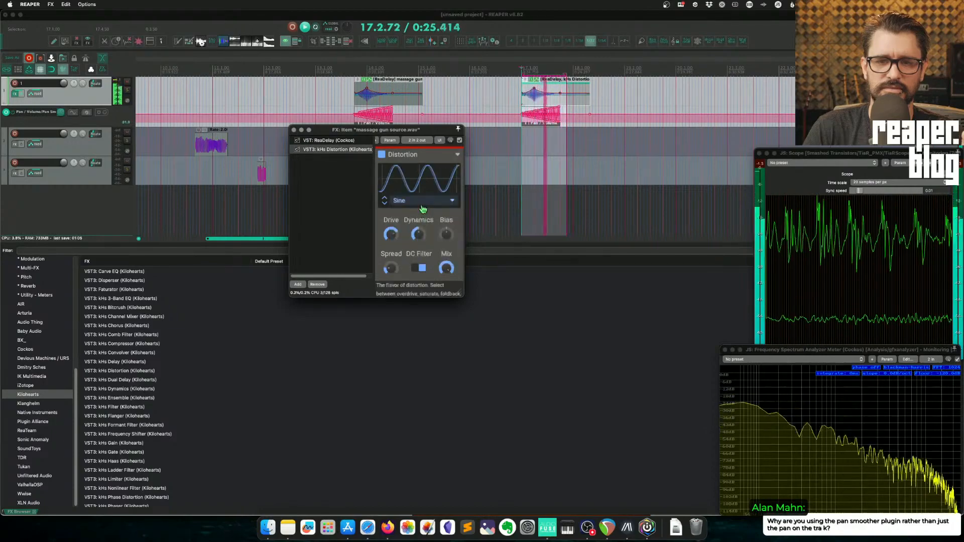
{"action": "left_click_drag", "start_coordinate": [391, 234], "coordinate": [391, 235]}
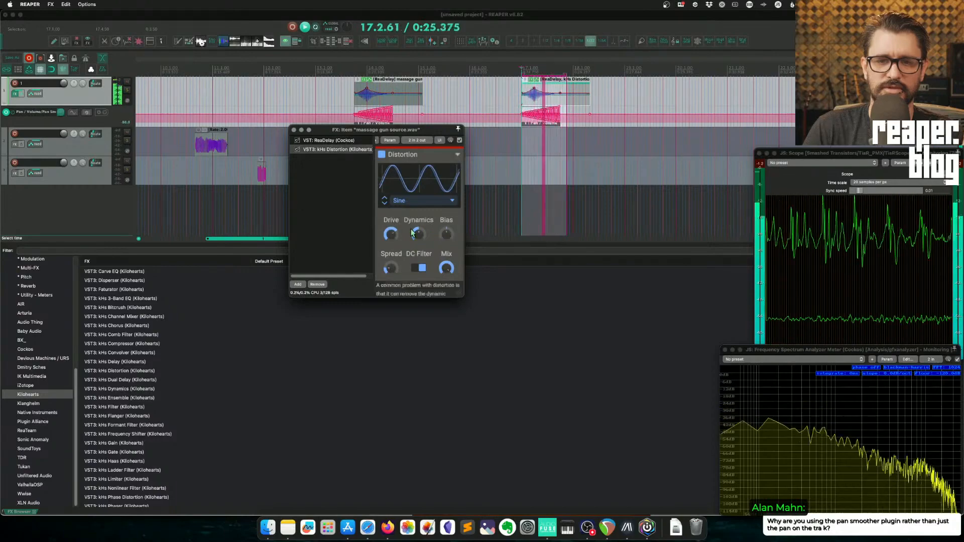
Step: Try the Hard Clip and Quantize distortion types on the looping whoosh
{"action": "left_click", "coordinate": [406, 200]}
{"action": "left_click", "coordinate": [409, 244]}
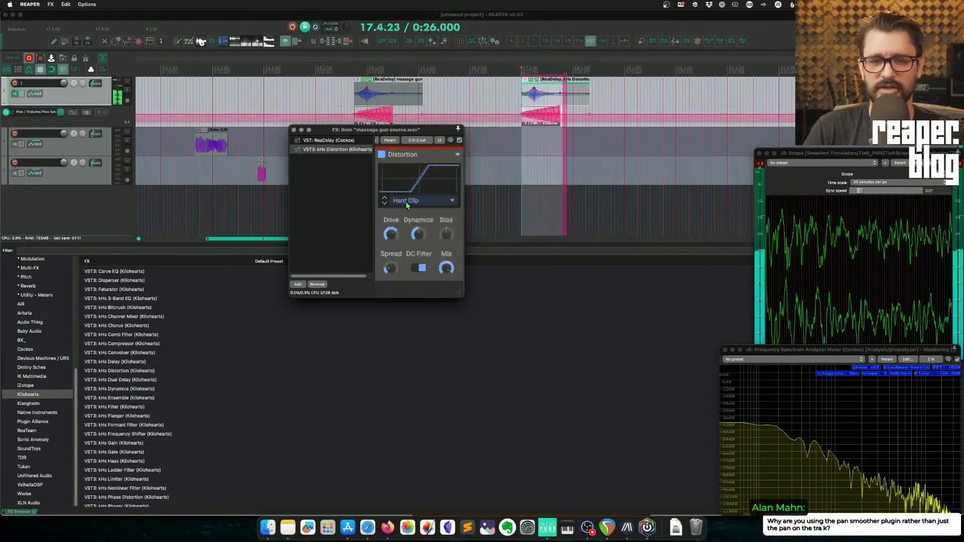
{"action": "left_click", "coordinate": [407, 200]}
{"action": "left_click", "coordinate": [410, 256]}
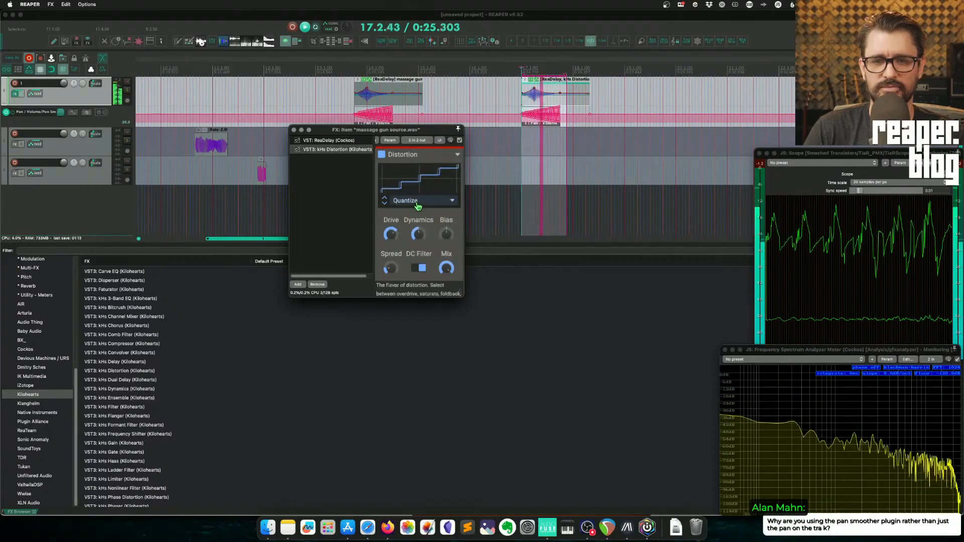
Step: Vary Drive on the Quantize distortion, lower Spread to 0% and sweep Dynamics up to 100%
{"action": "left_click_drag", "start_coordinate": [390, 234], "coordinate": [391, 227]}
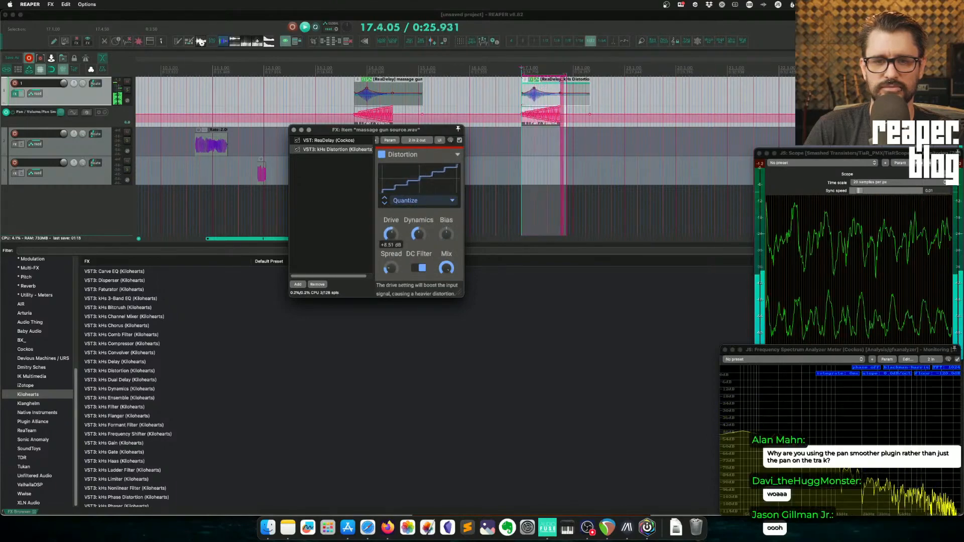
{"action": "left_click_drag", "start_coordinate": [390, 268], "coordinate": [390, 279]}
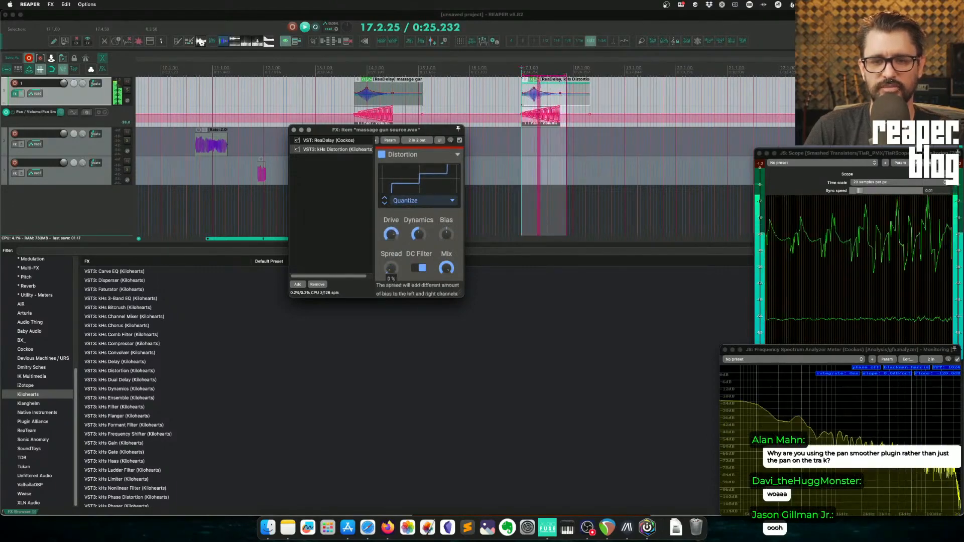
{"action": "left_click_drag", "start_coordinate": [418, 234], "coordinate": [417, 219]}
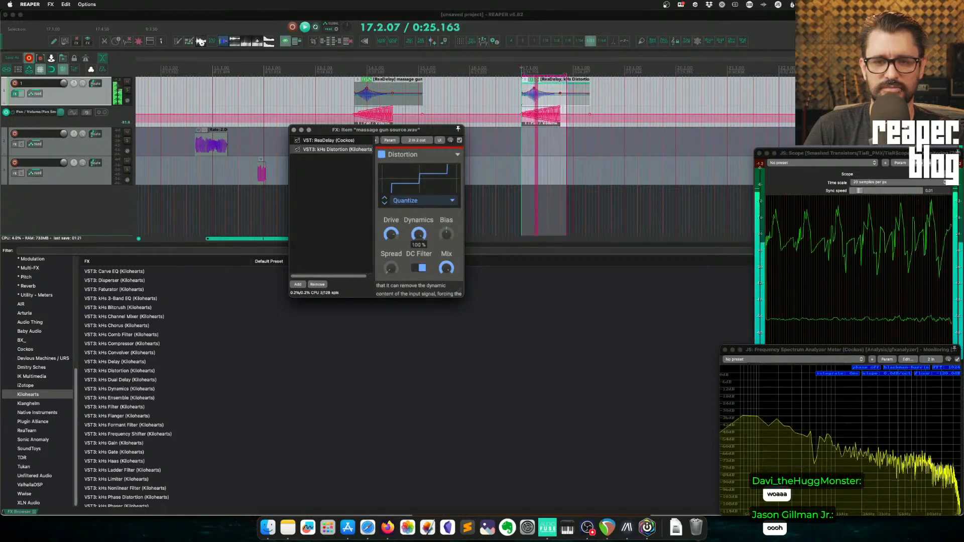
Step: Set the distortion type to Sine, raise its Bias, and audition Drive up to 20 dB before lowering it to a moderate amount
{"action": "left_click", "coordinate": [417, 200]}
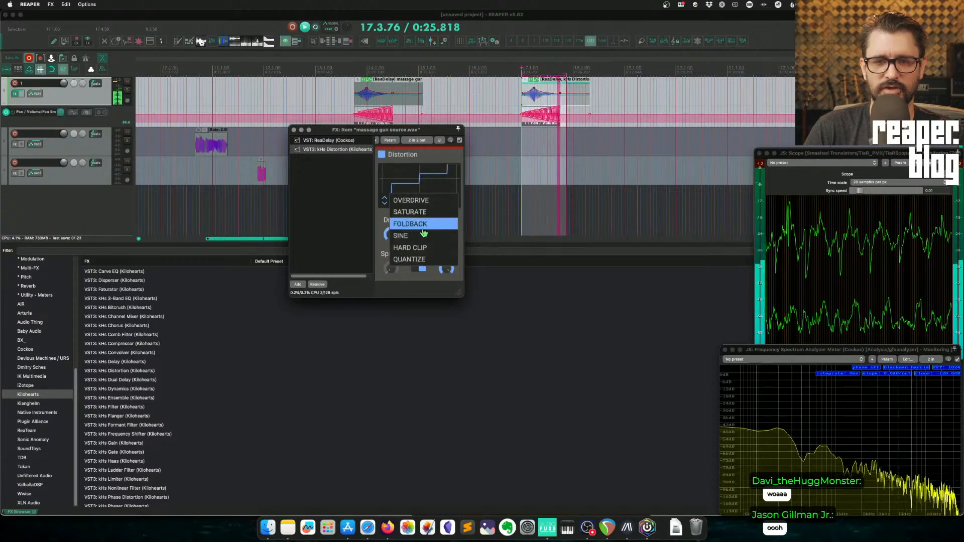
{"action": "left_click", "coordinate": [422, 236]}
{"action": "left_click_drag", "start_coordinate": [446, 234], "coordinate": [446, 219]}
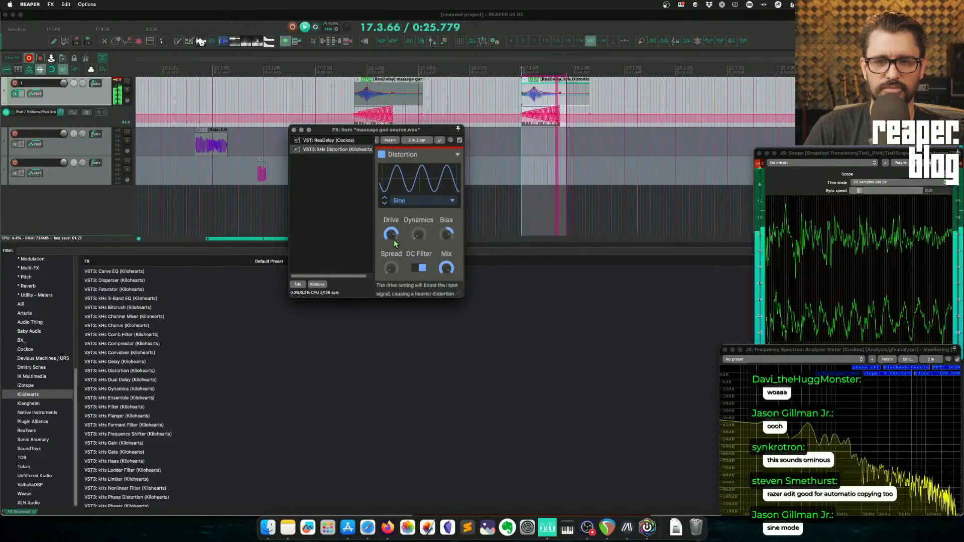
{"action": "mouse_move", "coordinate": [391, 234]}
{"action": "left_mouse_down"}
{"action": "mouse_move", "coordinate": [390, 250]}
{"action": "mouse_move", "coordinate": [394, 212]}
{"action": "left_mouse_up"}
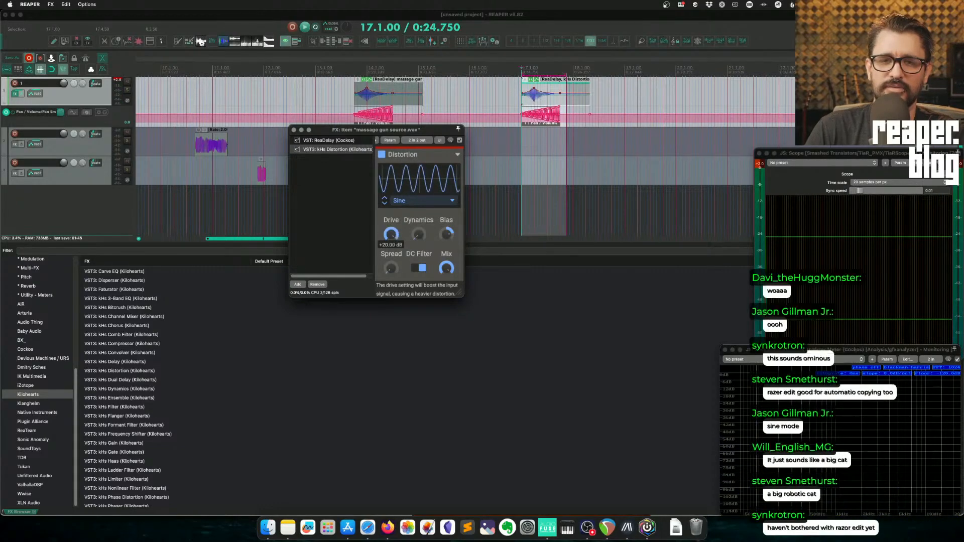
{"action": "key", "text": "space"}
{"action": "mouse_move", "coordinate": [391, 234]}
{"action": "left_mouse_down"}
{"action": "mouse_move", "coordinate": [391, 259]}
{"action": "mouse_move", "coordinate": [391, 250]}
{"action": "left_mouse_up"}
{"action": "key", "text": "space"}
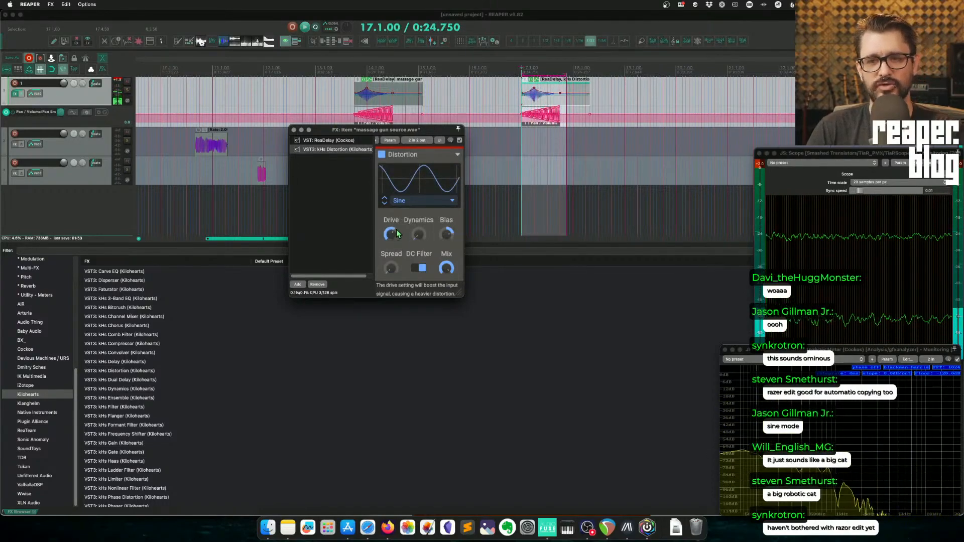
Step: Enlarge track 1 and record the distortion's Drive movements over the looped whoosh with the global automation override set to Latch
{"action": "left_click", "coordinate": [105, 111]}
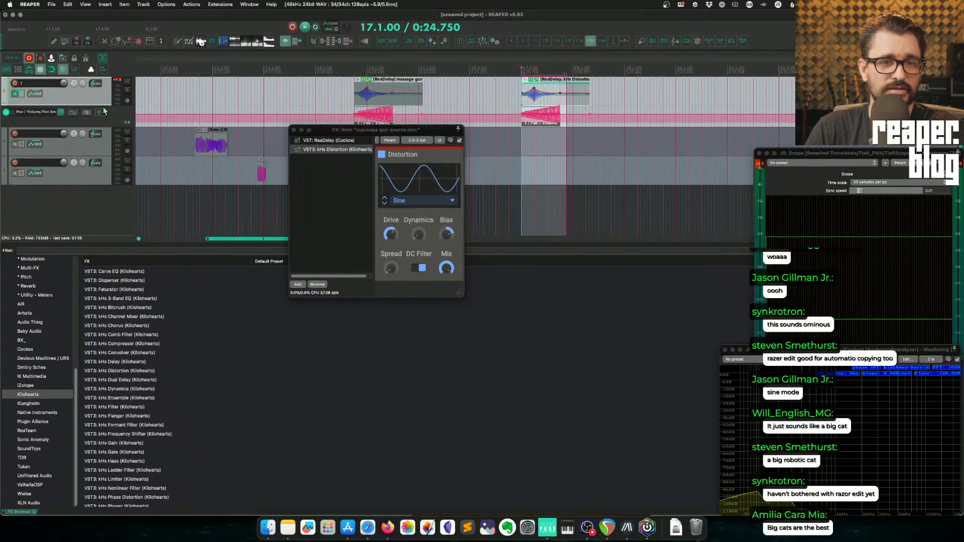
{"action": "left_click_drag", "start_coordinate": [106, 105], "coordinate": [98, 154]}
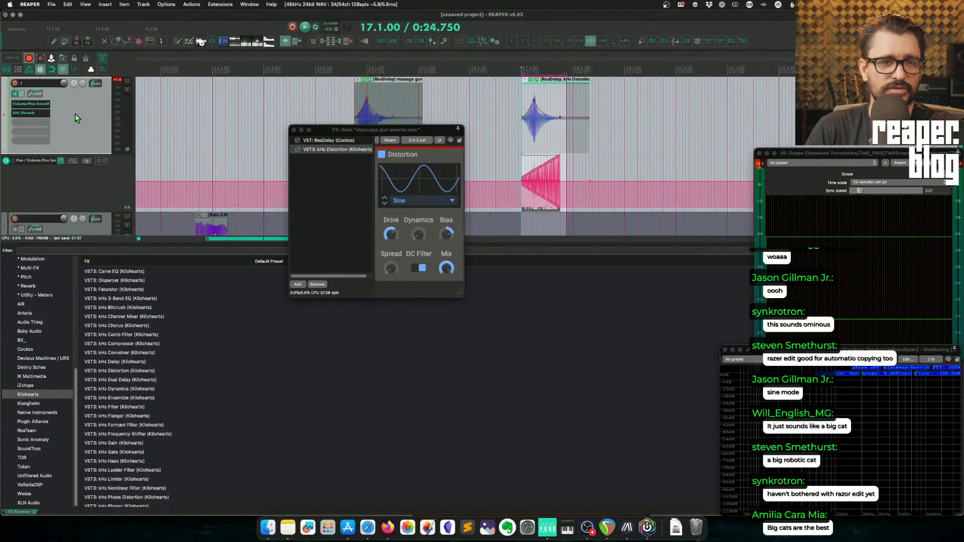
{"action": "left_click", "coordinate": [337, 29]}
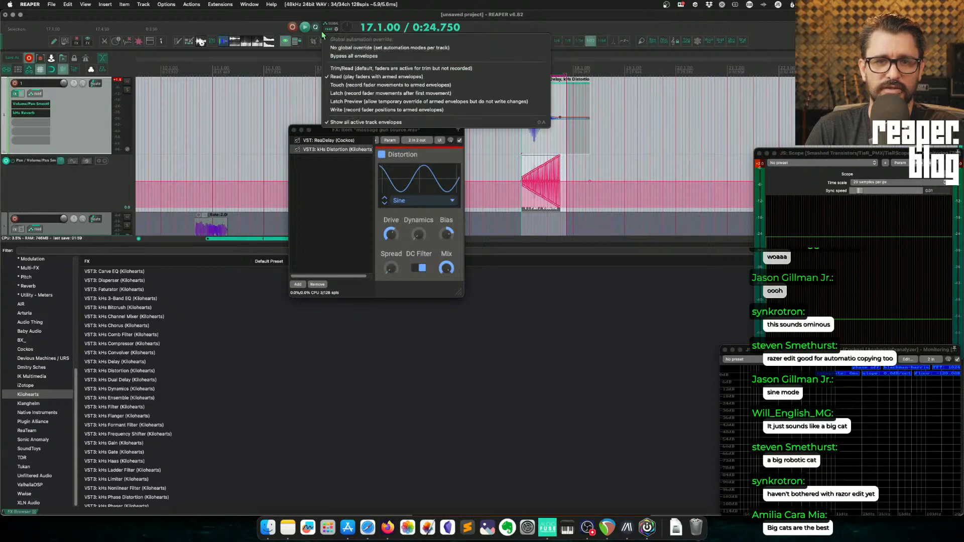
{"action": "left_click", "coordinate": [372, 94]}
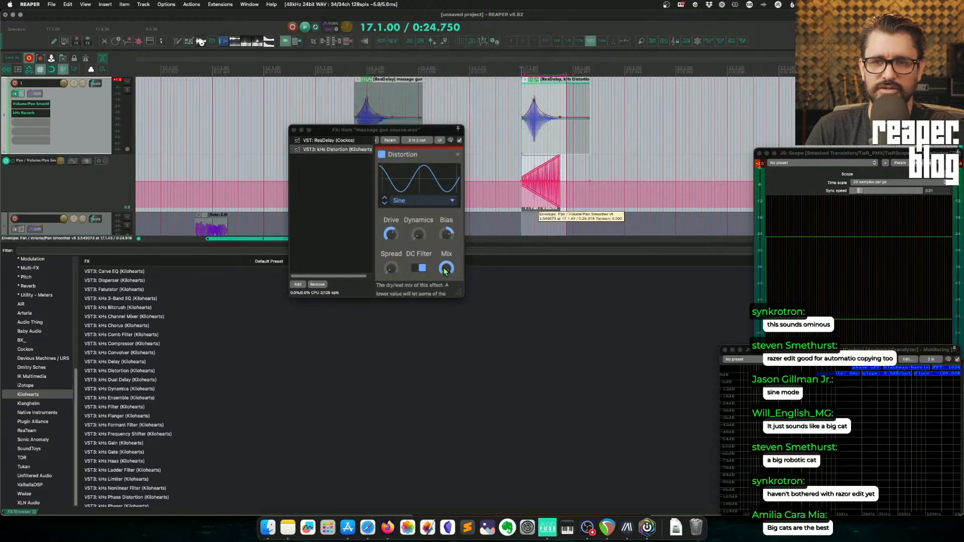
{"action": "key", "text": "space"}
{"action": "mouse_move", "coordinate": [388, 233]}
{"action": "left_mouse_down"}
{"action": "mouse_move", "coordinate": [388, 221]}
{"action": "mouse_move", "coordinate": [388, 232]}
{"action": "left_mouse_up"}
{"action": "key", "text": "space"}
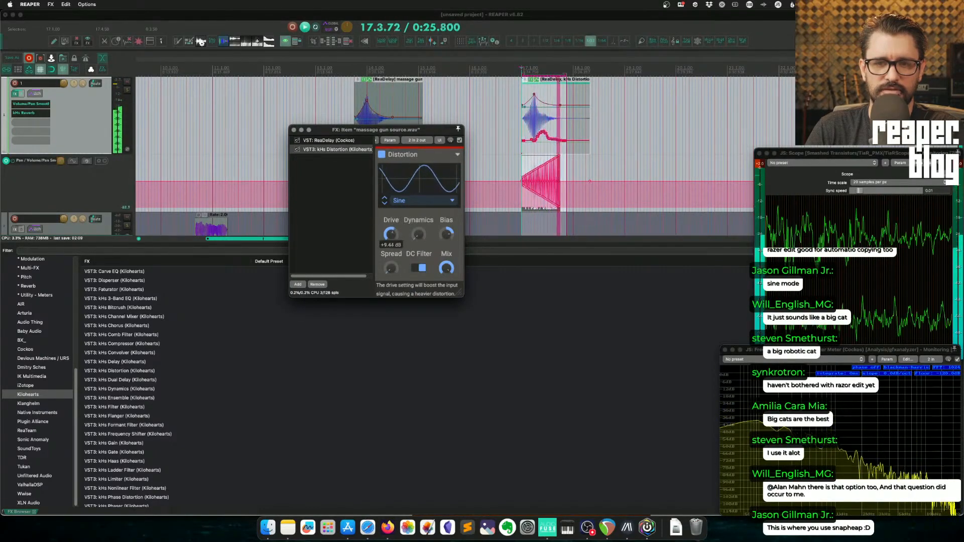
Step: Set the global automation override to Read and play back the recorded Drive automation
{"action": "left_click", "coordinate": [333, 29]}
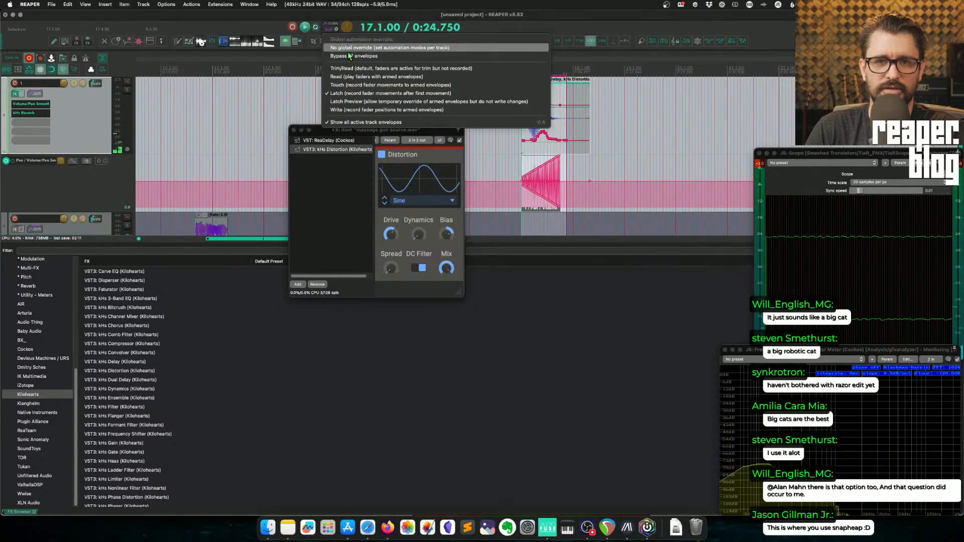
{"action": "left_click", "coordinate": [359, 76]}
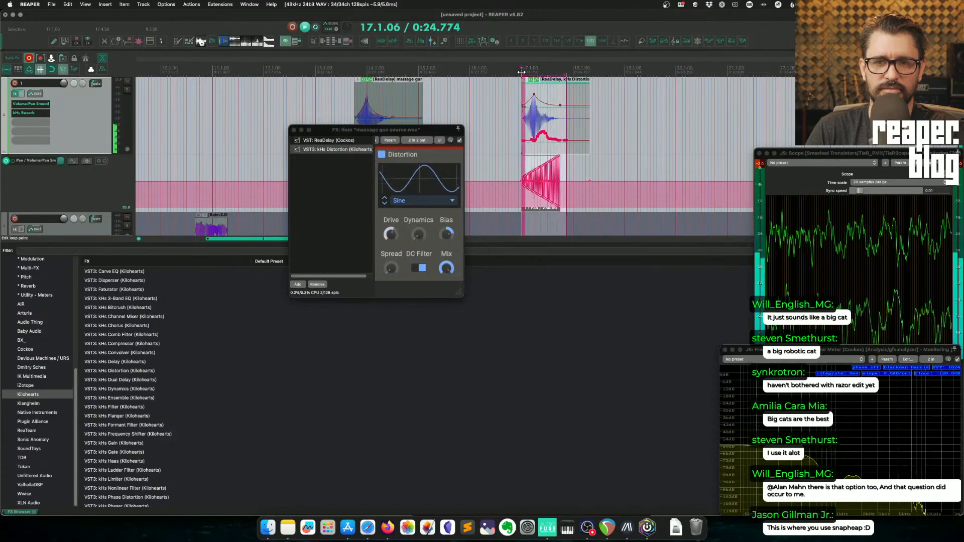
{"action": "key", "text": "space"}
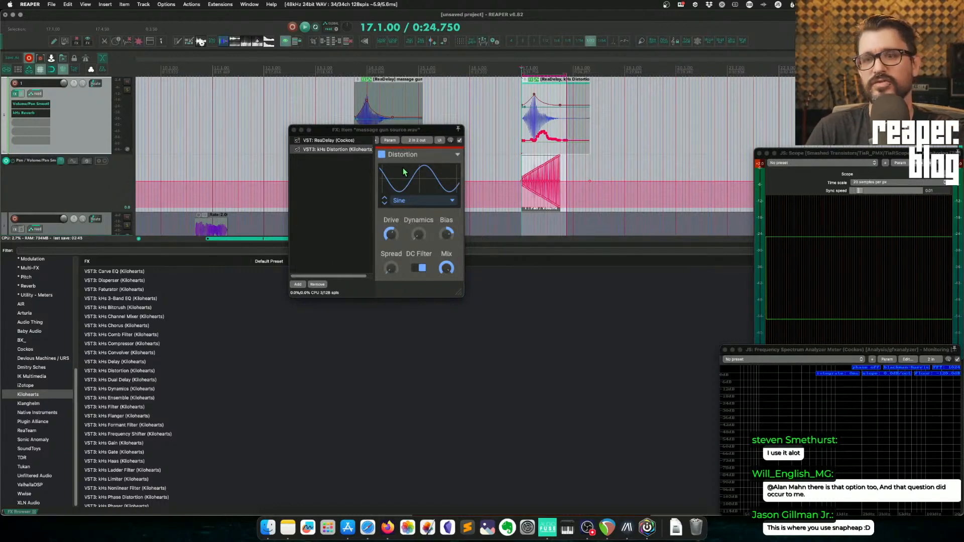
Step: Examine the Drive and pan automation on the copied whoosh, moving the effects window clear of the items
{"action": "left_click_drag", "start_coordinate": [366, 131], "coordinate": [338, 120]}
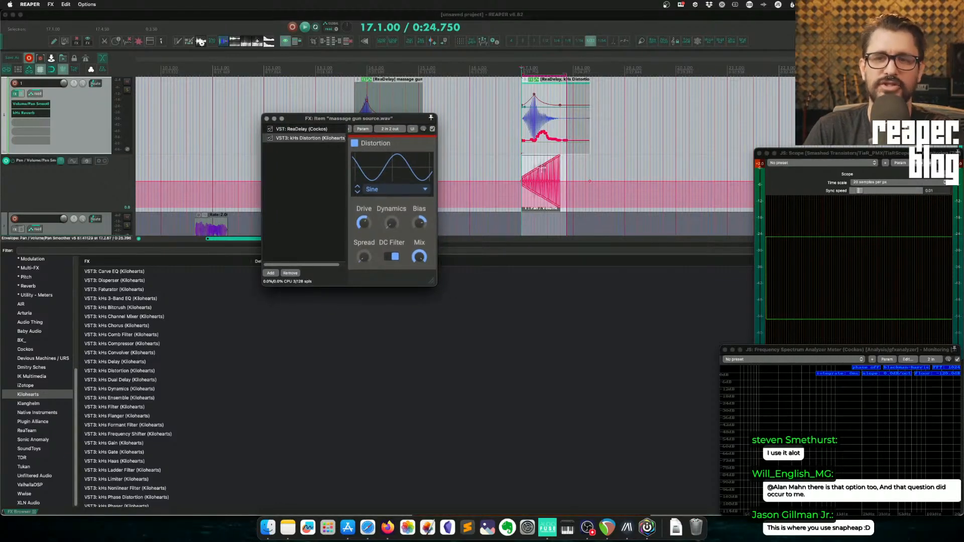
{"action": "left_click", "coordinate": [534, 209]}
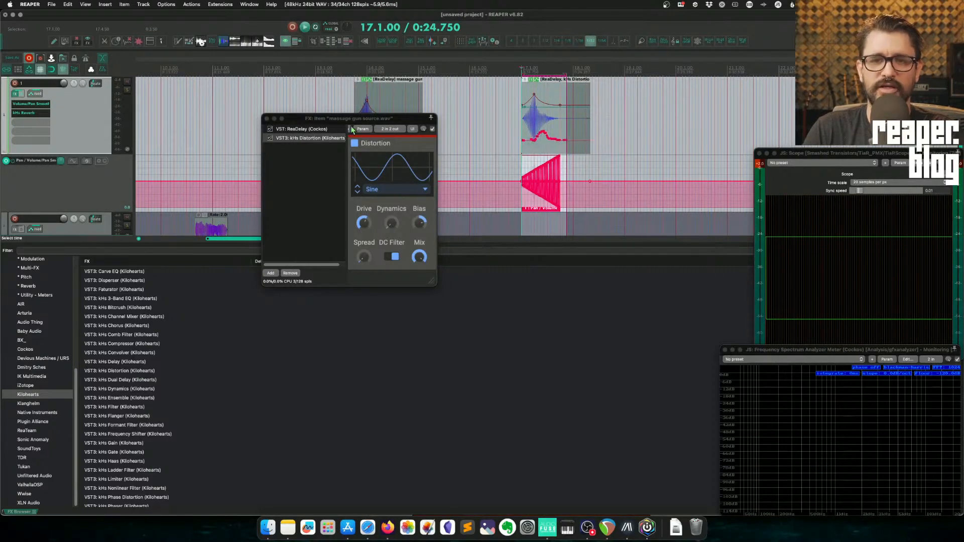
{"action": "left_click_drag", "start_coordinate": [351, 130], "coordinate": [381, 131]}
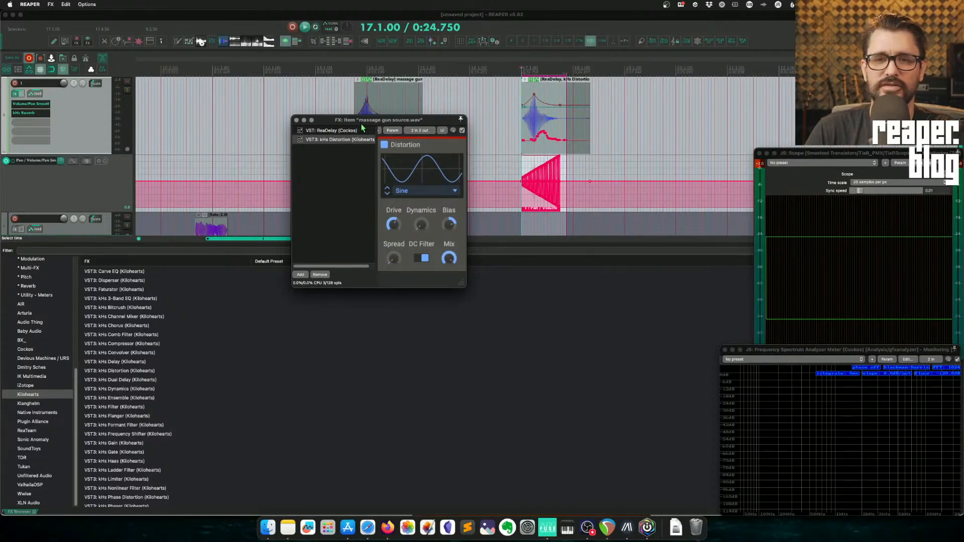
{"action": "left_click_drag", "start_coordinate": [361, 123], "coordinate": [360, 116]}
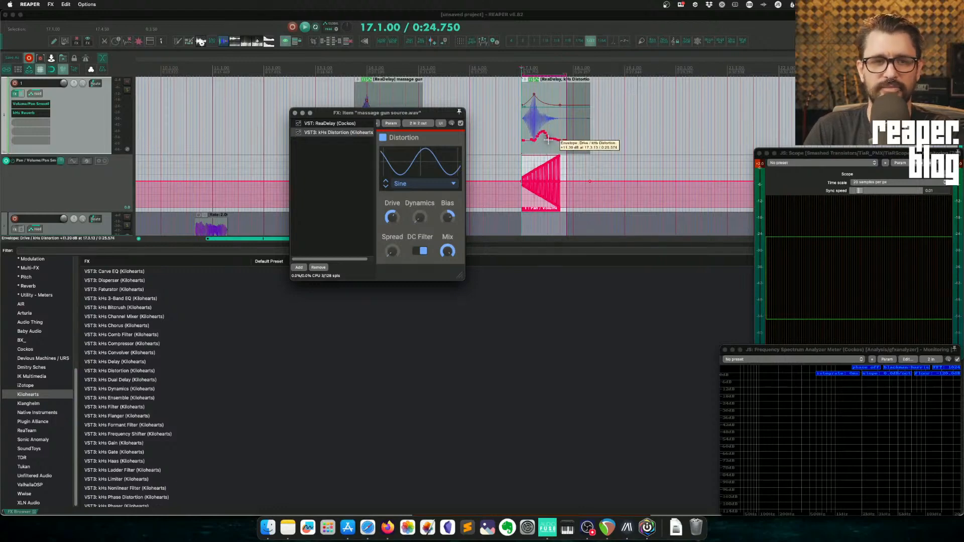
{"action": "left_click", "coordinate": [95, 128]}
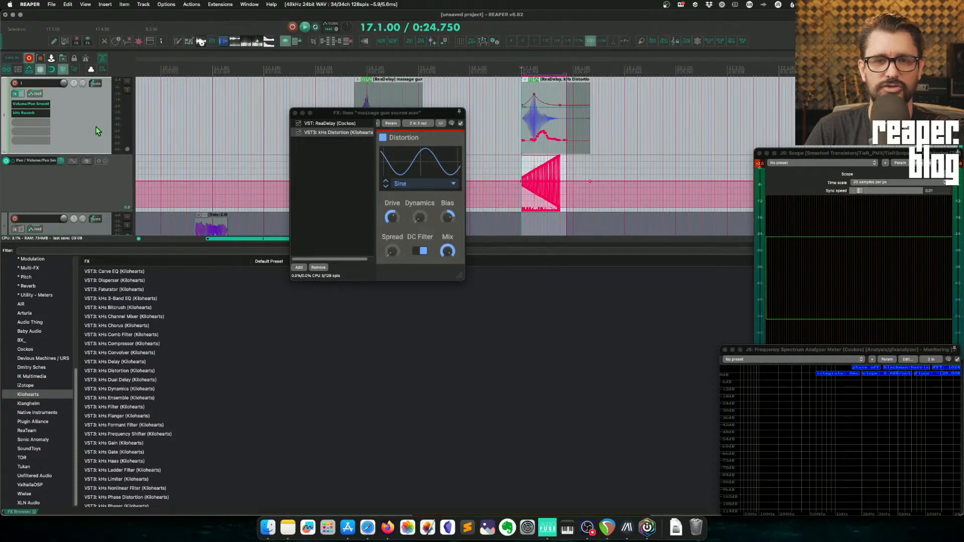
{"action": "left_click_drag", "start_coordinate": [338, 113], "coordinate": [348, 145]}
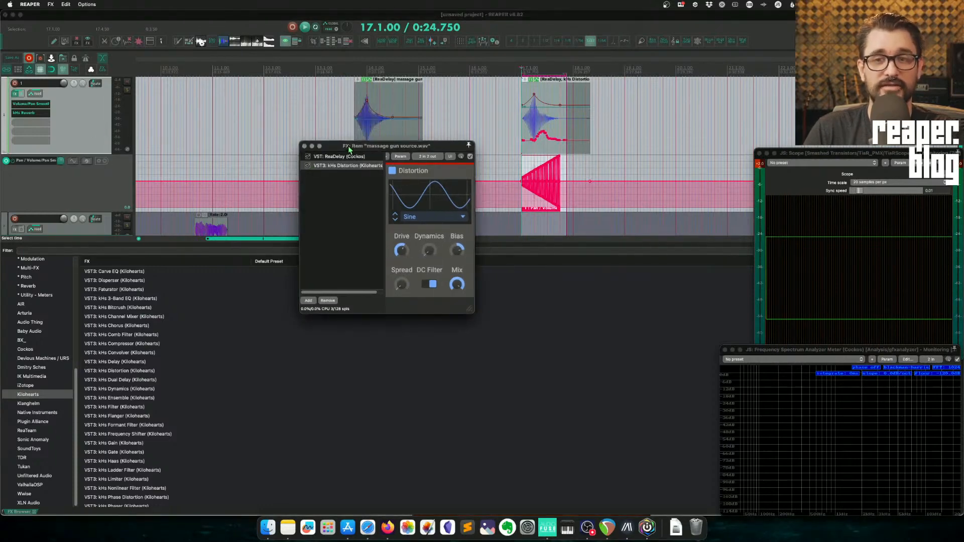
Step: Play the original whoosh at 13.4, then the distorted copy at bar 17, to compare them
{"action": "left_click", "coordinate": [354, 70]}
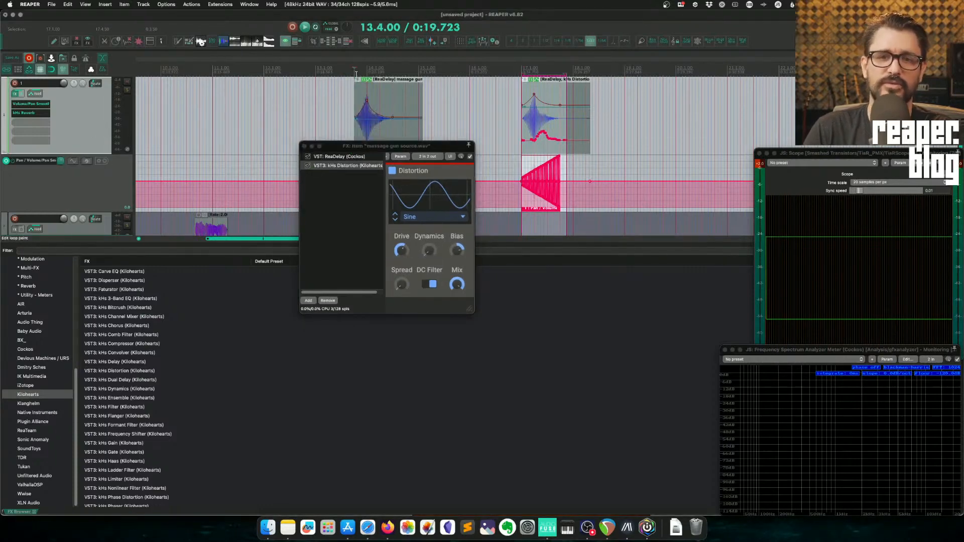
{"action": "key", "text": "space"}
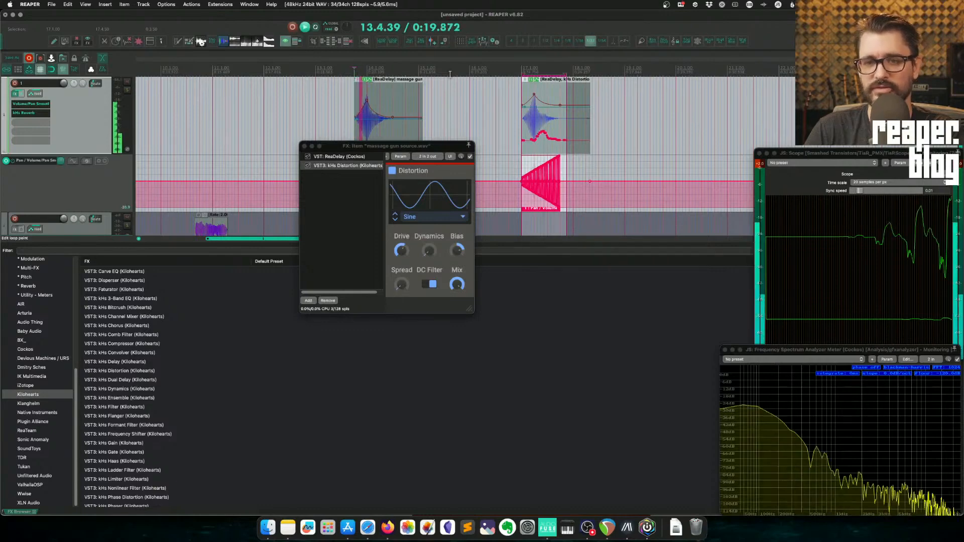
{"action": "key", "text": "space"}
{"action": "left_click", "coordinate": [520, 69]}
{"action": "key", "text": "space"}
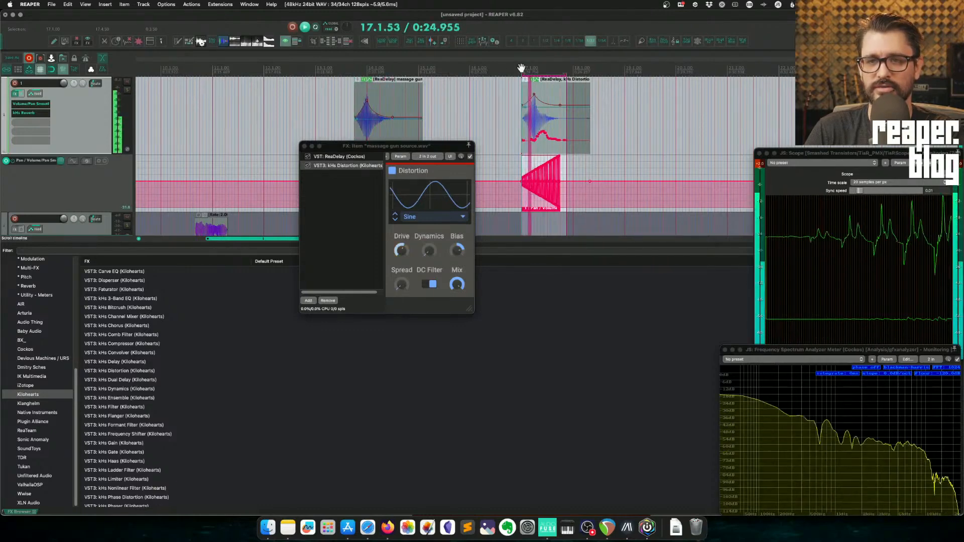
{"action": "key", "text": "space"}
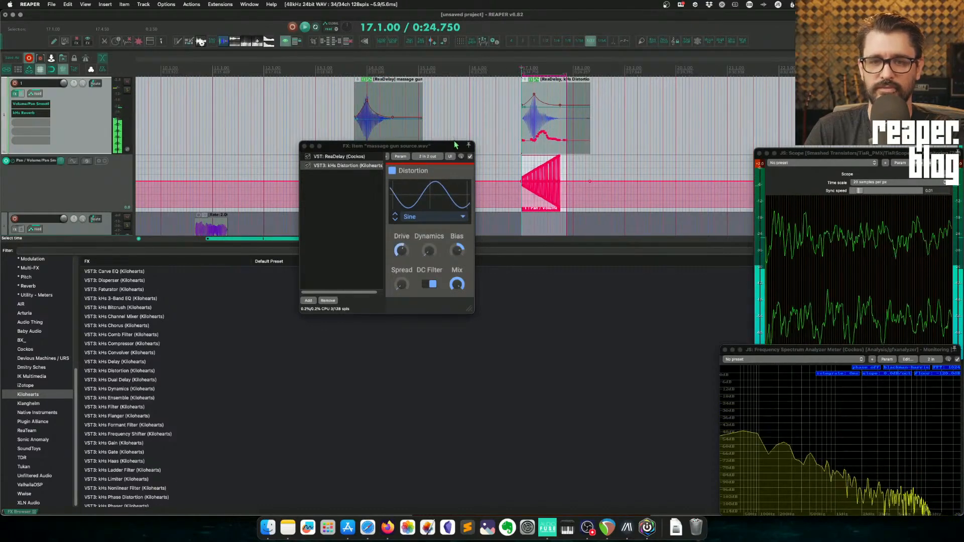
Step: Copy the distorted whoosh with its pan automation to 19.3.00 on track 1
{"action": "scroll", "coordinate": [595, 119], "scroll_direction": "right", "scroll_amount": 3}
{"action": "left_click_drag", "start_coordinate": [507, 124], "coordinate": [637, 125], "text": "super"}
{"action": "scroll", "coordinate": [637, 125], "scroll_direction": "right", "scroll_amount": 7}
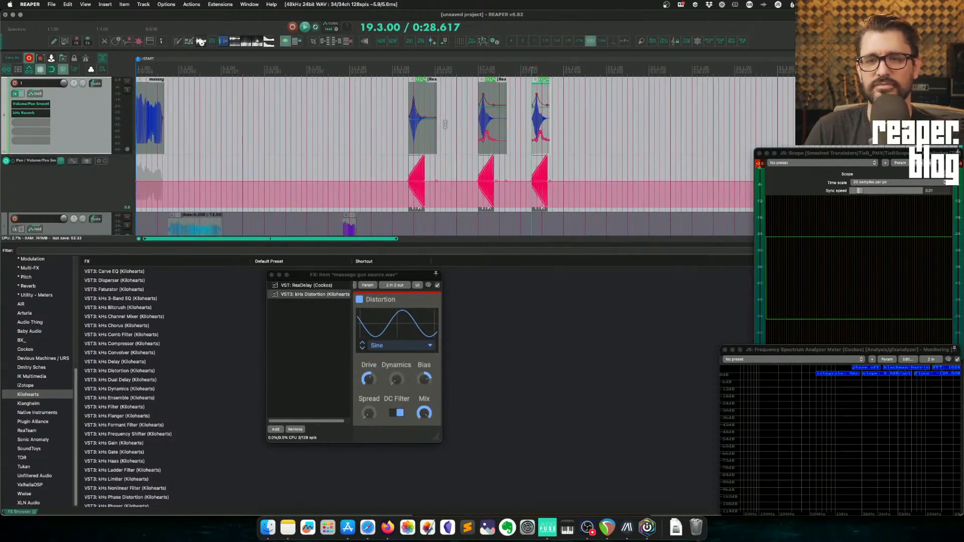
Step: Add the OTT multiband compressor from Xfer Records after kHs Reverb in track 1's effects chain
{"action": "scroll", "coordinate": [489, 115], "scroll_direction": "up", "scroll_amount": 5}
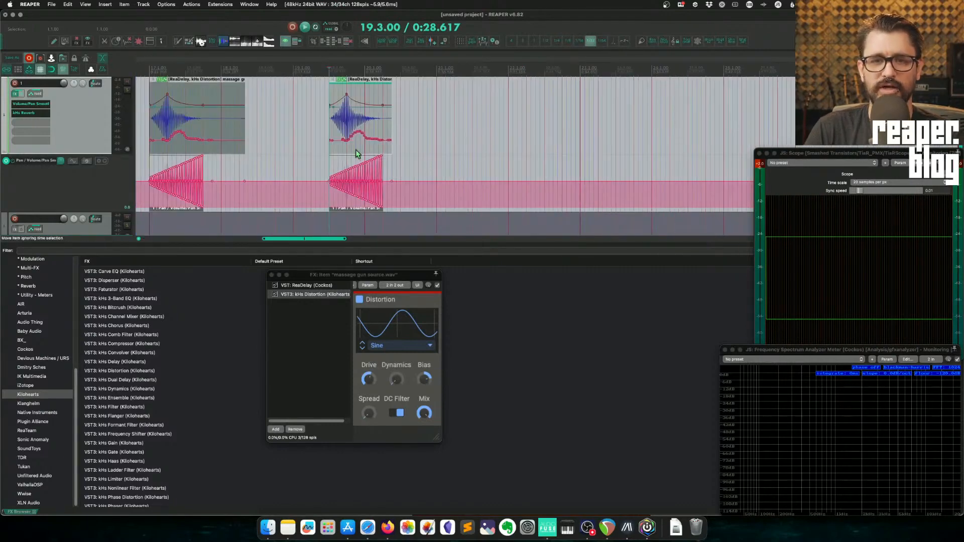
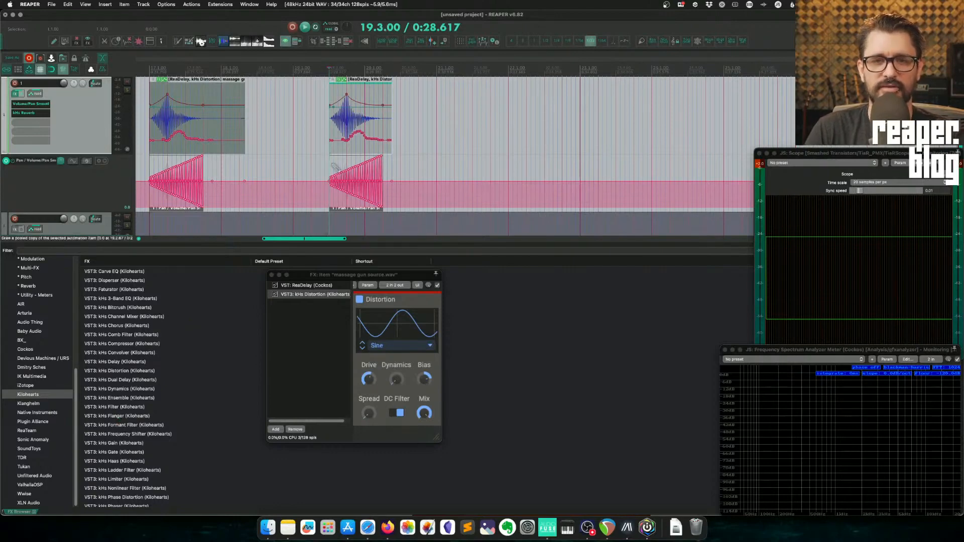
{"action": "scroll", "coordinate": [342, 145], "scroll_direction": "down", "scroll_amount": 4}
{"action": "scroll", "coordinate": [611, 145], "scroll_direction": "right", "scroll_amount": 3}
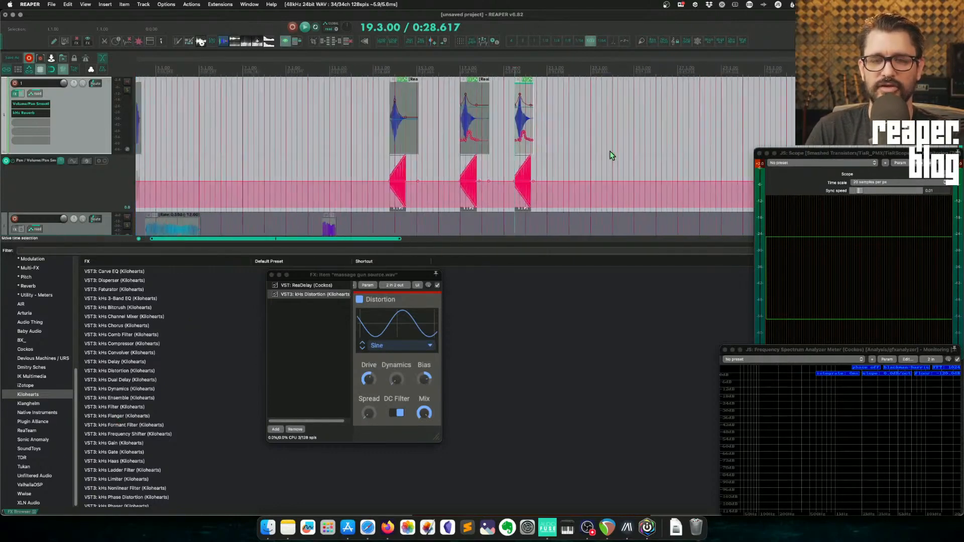
{"action": "left_click", "coordinate": [55, 251]}
{"action": "type", "text": "ott"}
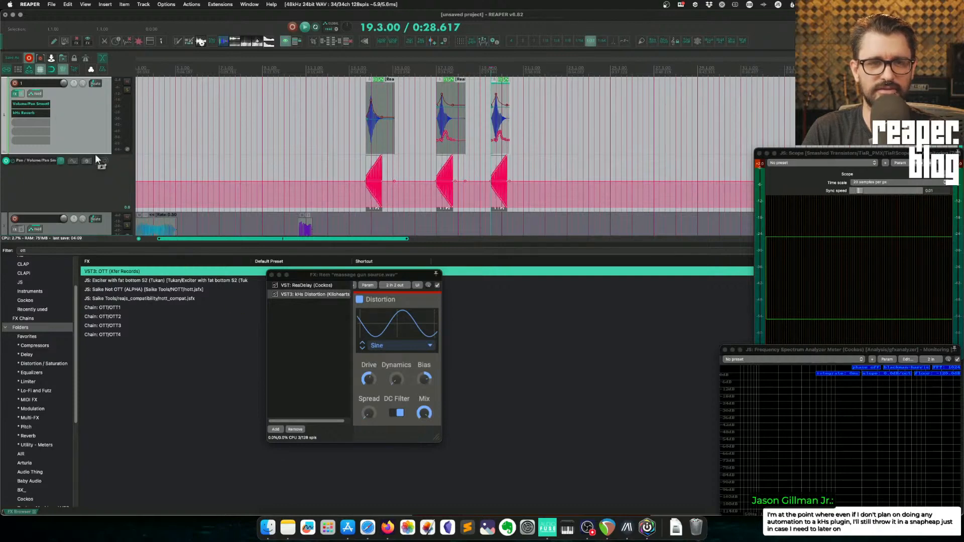
{"action": "left_click_drag", "start_coordinate": [95, 153], "coordinate": [64, 134]}
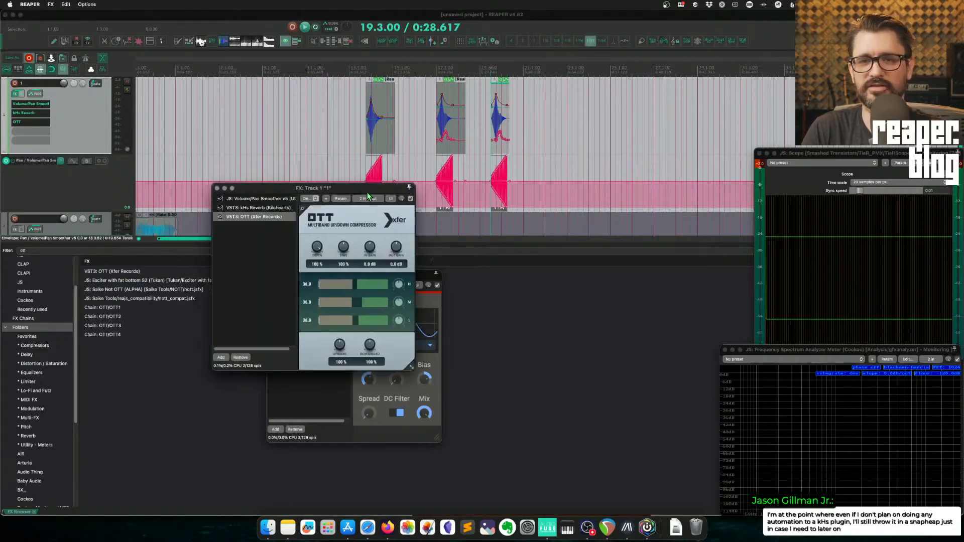
{"action": "mouse_move", "coordinate": [368, 192]}
{"action": "left_mouse_down"}
{"action": "mouse_move", "coordinate": [380, 151]}
{"action": "mouse_move", "coordinate": [381, 195]}
{"action": "left_mouse_up"}
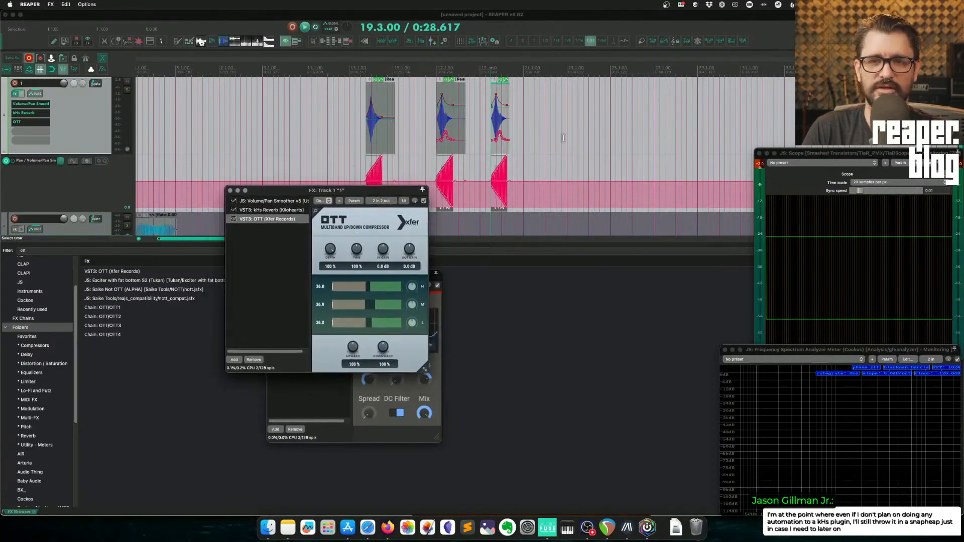
Step: Play the distorted whoosh at 19.3.00 through OTT, keeping the effects window clear of the items
{"action": "scroll", "coordinate": [563, 137], "scroll_direction": "down", "scroll_amount": 1}
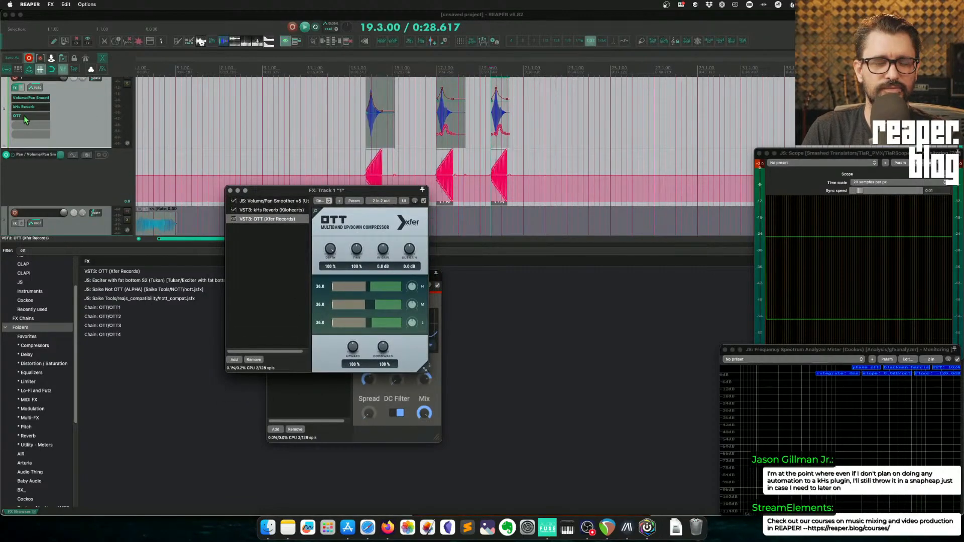
{"action": "scroll", "coordinate": [485, 160], "scroll_direction": "right", "scroll_amount": 5}
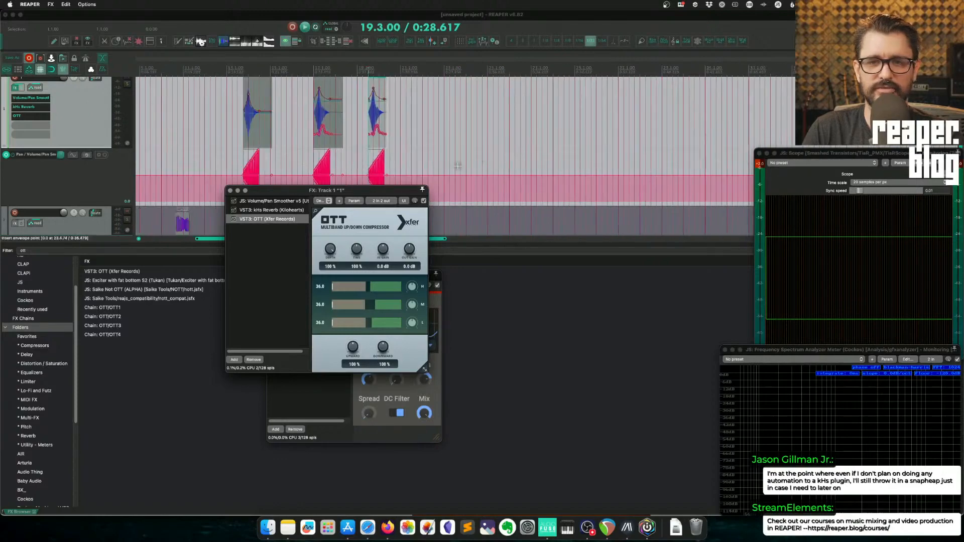
{"action": "left_click_drag", "start_coordinate": [369, 196], "coordinate": [440, 224]}
{"action": "key", "text": "space"}
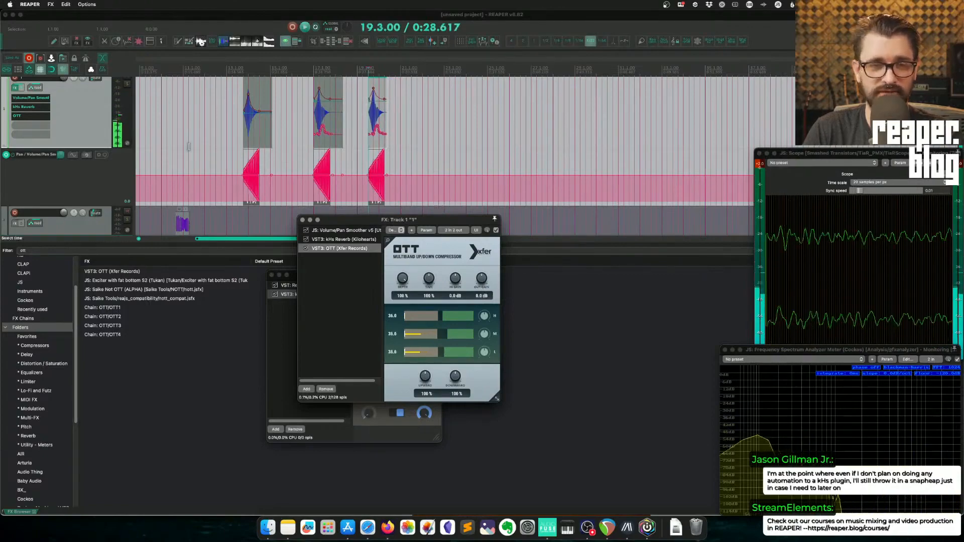
{"action": "left_click", "coordinate": [368, 70]}
{"action": "key", "text": "space"}
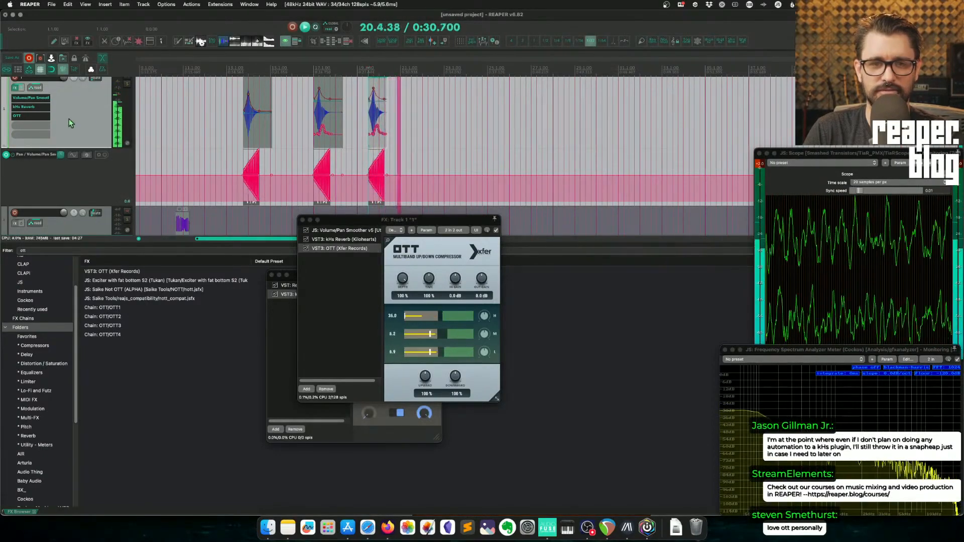
Step: Try OTT at the start of track 1's effects chain, ahead of the pan smoother and reverb, and play the whoosh
{"action": "left_click_drag", "start_coordinate": [31, 116], "coordinate": [30, 97]}
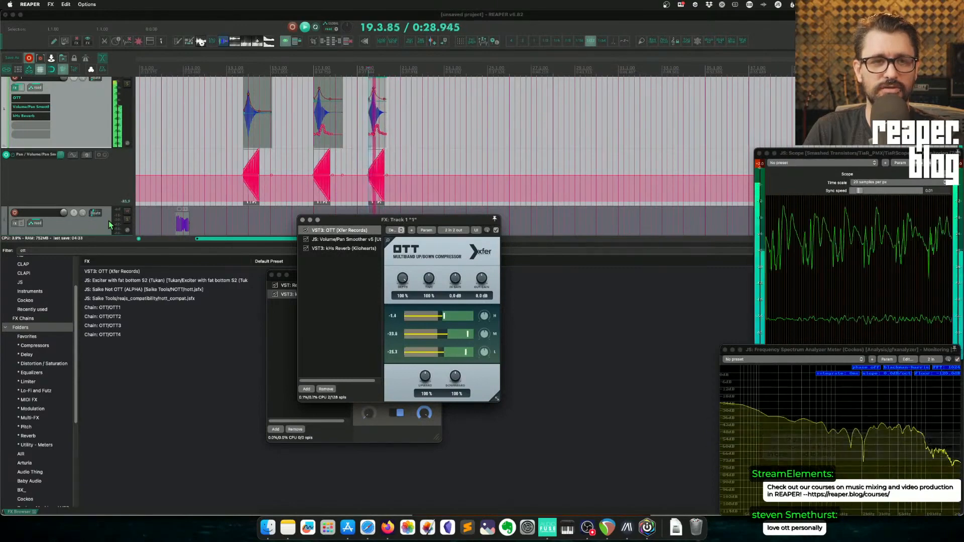
{"action": "key", "text": "space"}
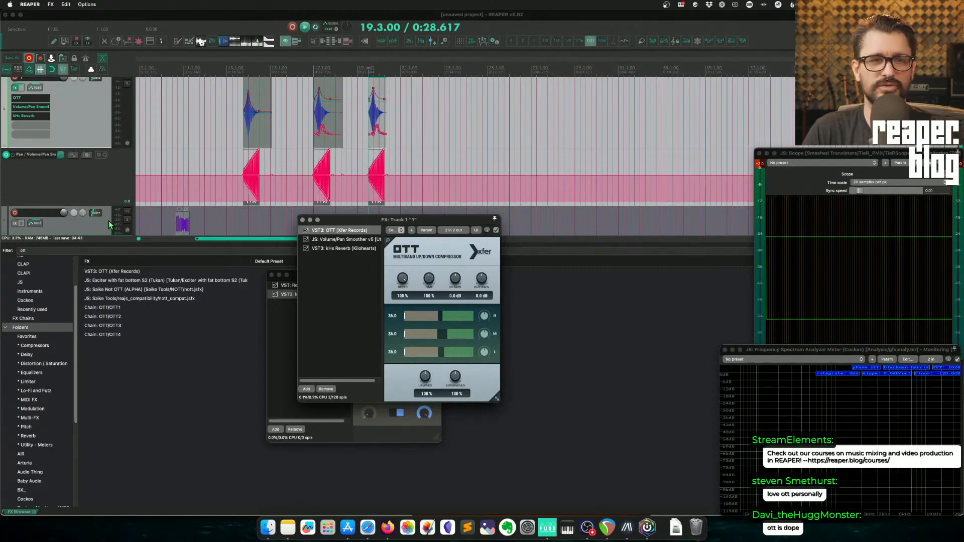
{"action": "key", "text": "space"}
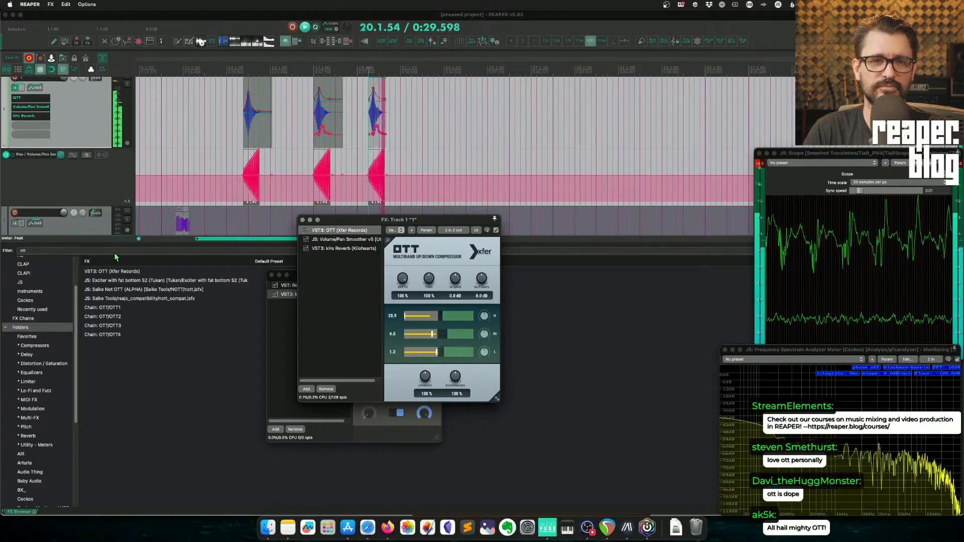
Step: Move OTT back after kHs Reverb, reduce its Depth to about 53%, and play the whoosh
{"action": "left_click_drag", "start_coordinate": [21, 104], "coordinate": [30, 123]}
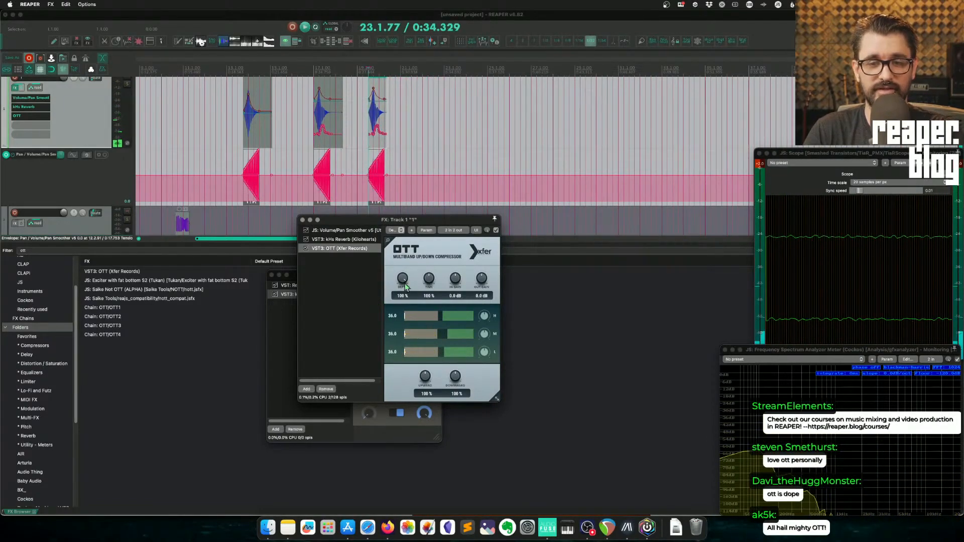
{"action": "key", "text": "space"}
{"action": "left_click_drag", "start_coordinate": [403, 279], "coordinate": [405, 338]}
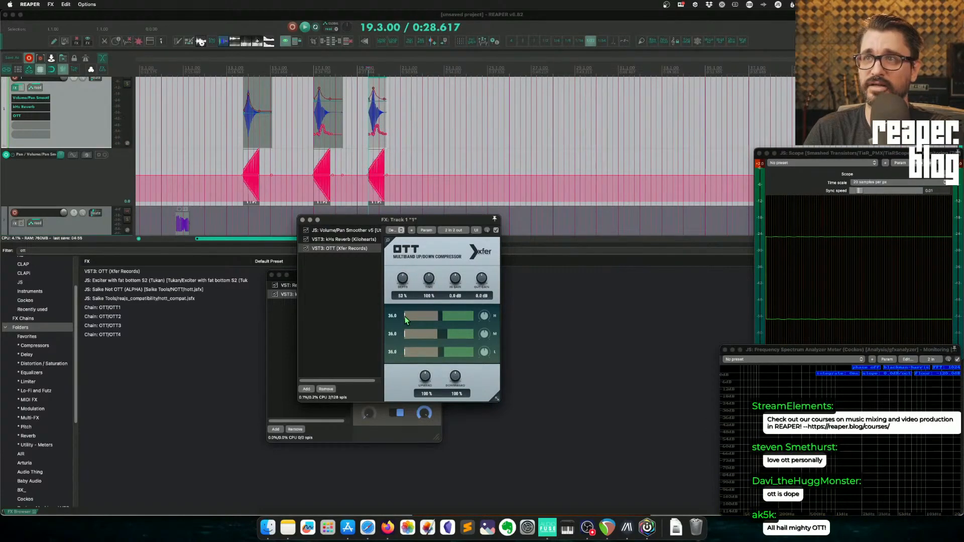
{"action": "key", "text": "space"}
{"action": "left_click", "coordinate": [402, 283]}
{"action": "left_click_drag", "start_coordinate": [404, 287], "coordinate": [406, 285]}
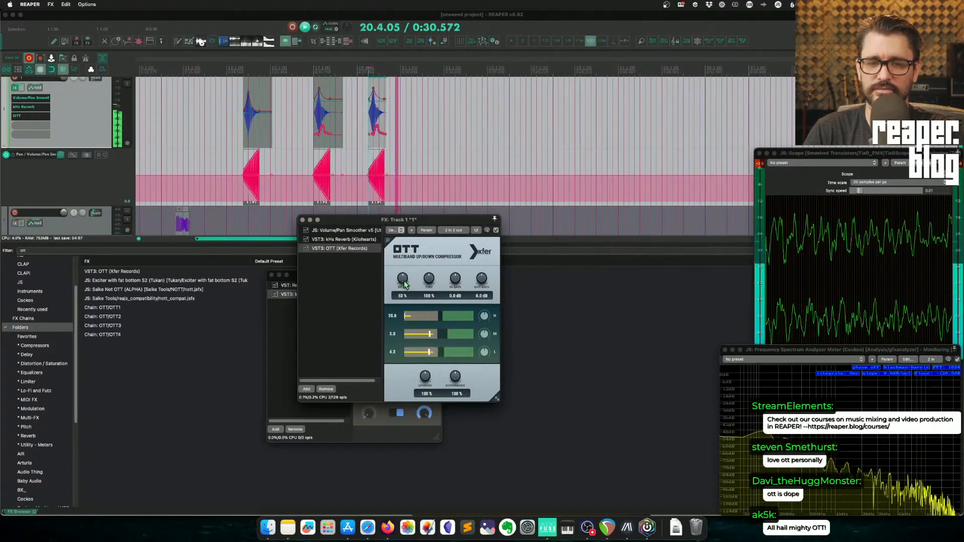
{"action": "key", "text": "space"}
Step: Set OTT's Depth to 76% while replaying the whoosh at 19.3.00
{"action": "left_click_drag", "start_coordinate": [412, 236], "coordinate": [421, 280]}
{"action": "key", "text": "space"}
{"action": "key", "text": "space"}
{"action": "key", "text": "space"}
{"action": "key", "text": "space"}
{"action": "key", "text": "space"}
{"action": "key", "text": "space"}
{"action": "key", "text": "space"}
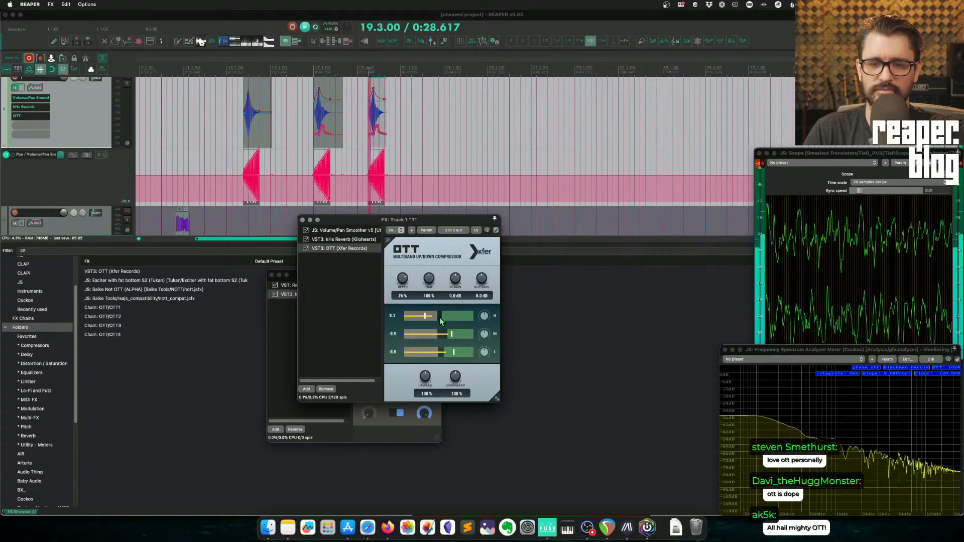
Step: Shift OTT's high-band threshold slightly and replay the whoosh to judge the compression
{"action": "key", "text": "space"}
{"action": "mouse_move", "coordinate": [440, 316]}
{"action": "left_mouse_down"}
{"action": "mouse_move", "coordinate": [416, 316]}
{"action": "mouse_move", "coordinate": [460, 325]}
{"action": "mouse_move", "coordinate": [444, 324]}
{"action": "left_mouse_up"}
{"action": "key", "text": "space"}
{"action": "key", "text": "space"}
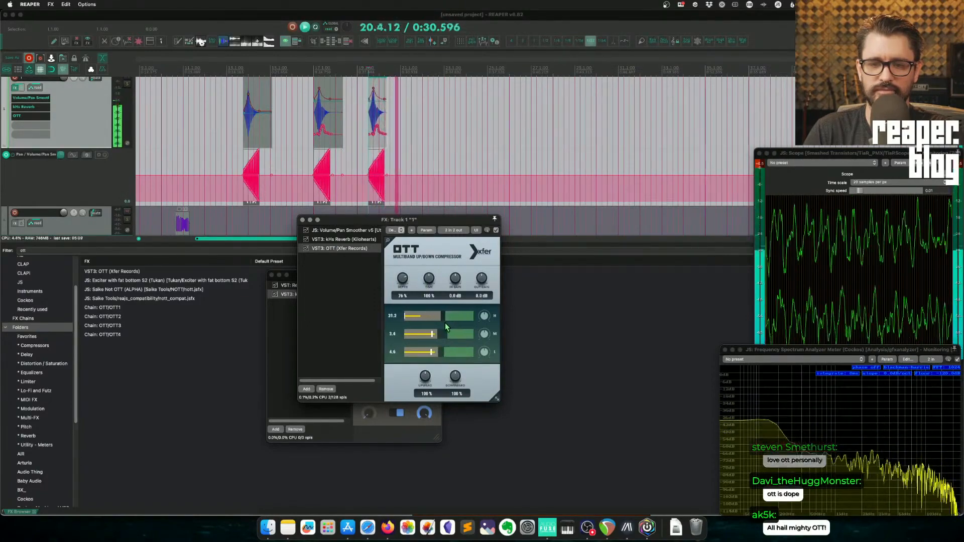
{"action": "key", "text": "space"}
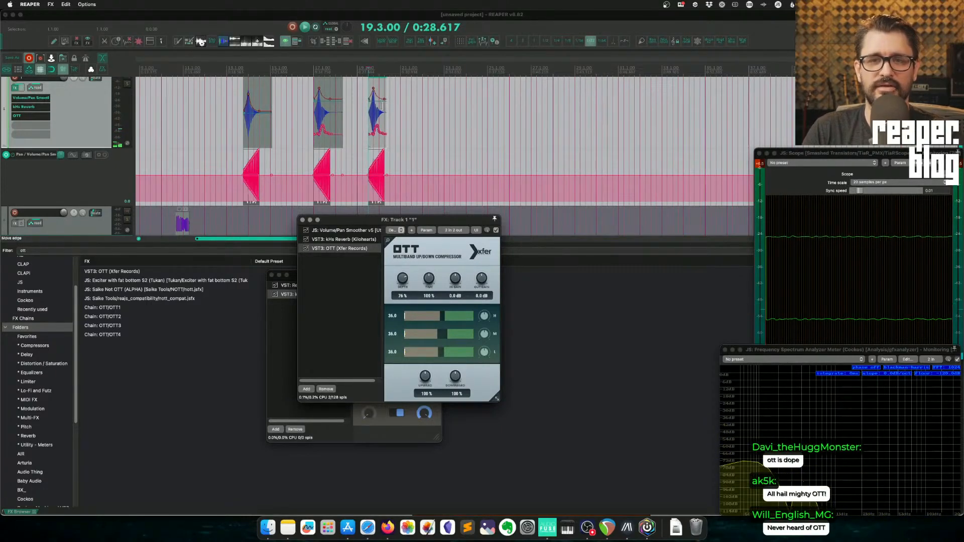
Step: Copy the last whoosh with its pan automation to 23.2.00 and slow the copy to a 0.5 playback rate
{"action": "left_click", "coordinate": [395, 129]}
{"action": "scroll", "coordinate": [387, 146], "scroll_direction": "right", "scroll_amount": 5}
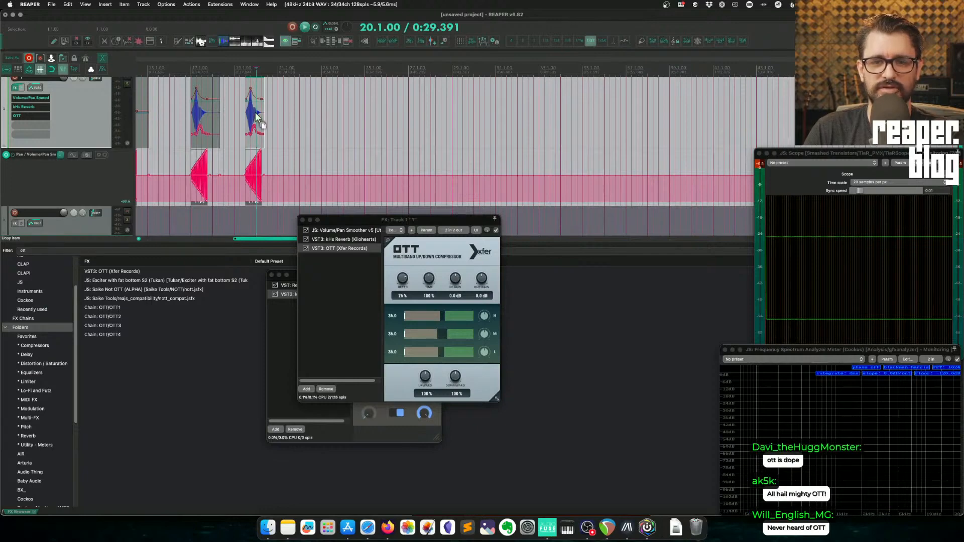
{"action": "left_click_drag", "start_coordinate": [256, 117], "coordinate": [340, 111]}
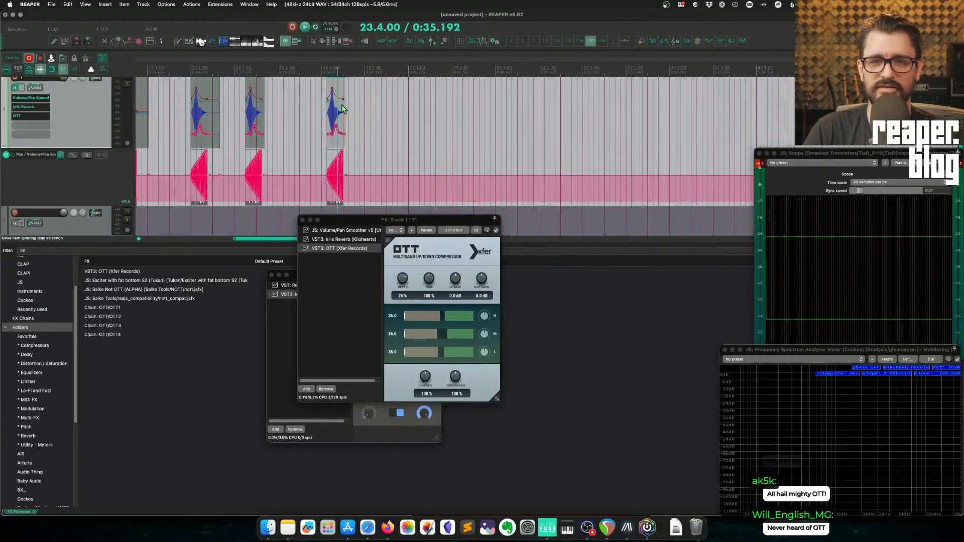
{"action": "left_click", "coordinate": [719, 44]}
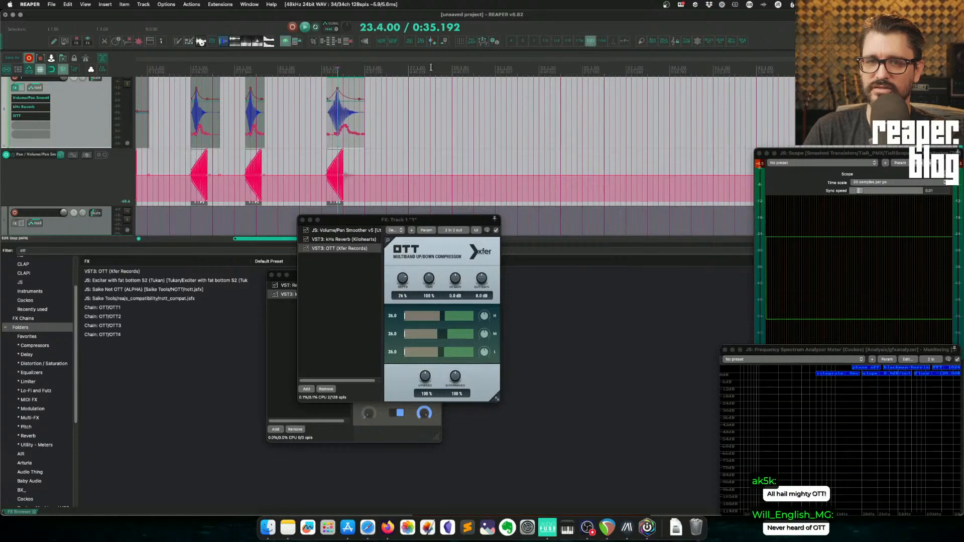
Step: Stretch the slowed whoosh's pan automation item to cover most of its longer length and play the result
{"action": "left_click", "coordinate": [358, 107]}
{"action": "scroll", "coordinate": [359, 108], "scroll_direction": "up", "scroll_amount": 2}
{"action": "scroll", "coordinate": [379, 129], "scroll_direction": "left", "scroll_amount": 8}
{"action": "scroll", "coordinate": [435, 130], "scroll_direction": "right", "scroll_amount": 4}
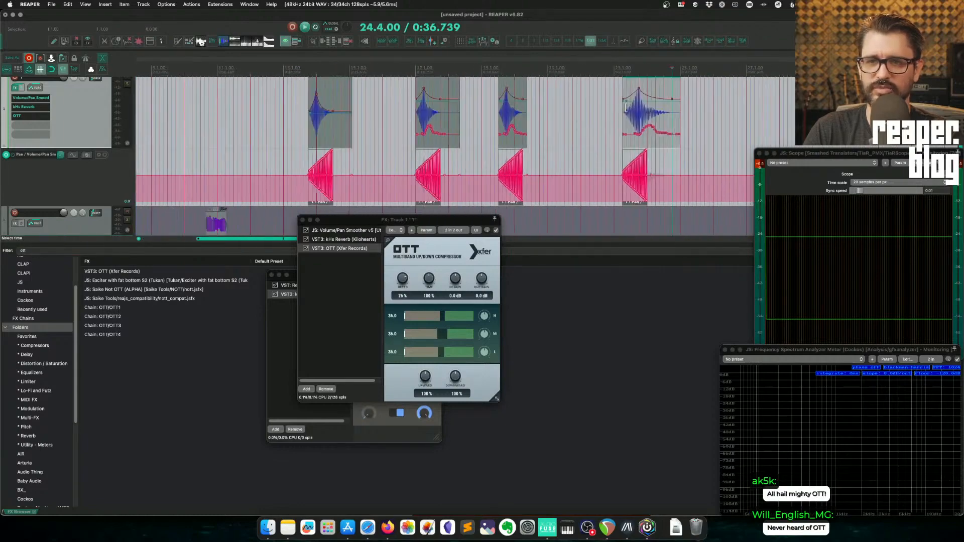
{"action": "scroll", "coordinate": [631, 116], "scroll_direction": "up", "scroll_amount": 1}
{"action": "scroll", "coordinate": [631, 116], "scroll_direction": "right", "scroll_amount": 5}
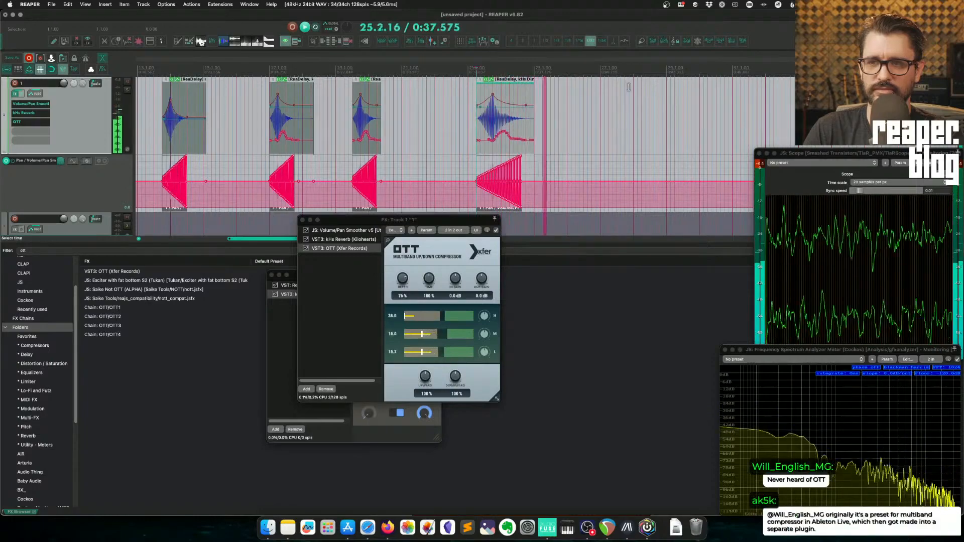
{"action": "key", "text": "space"}
{"action": "scroll", "coordinate": [544, 151], "scroll_direction": "right", "scroll_amount": 5}
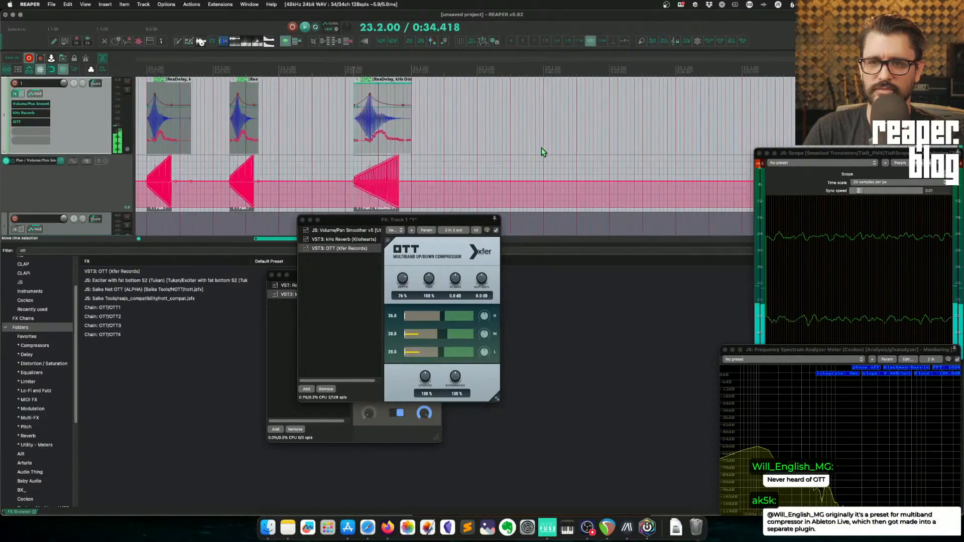
Step: Show the slowed whoosh's take pitch envelope and copy the item with its pan automation to around bar 27
{"action": "double_click", "coordinate": [368, 116]}
{"action": "left_click", "coordinate": [236, 218]}
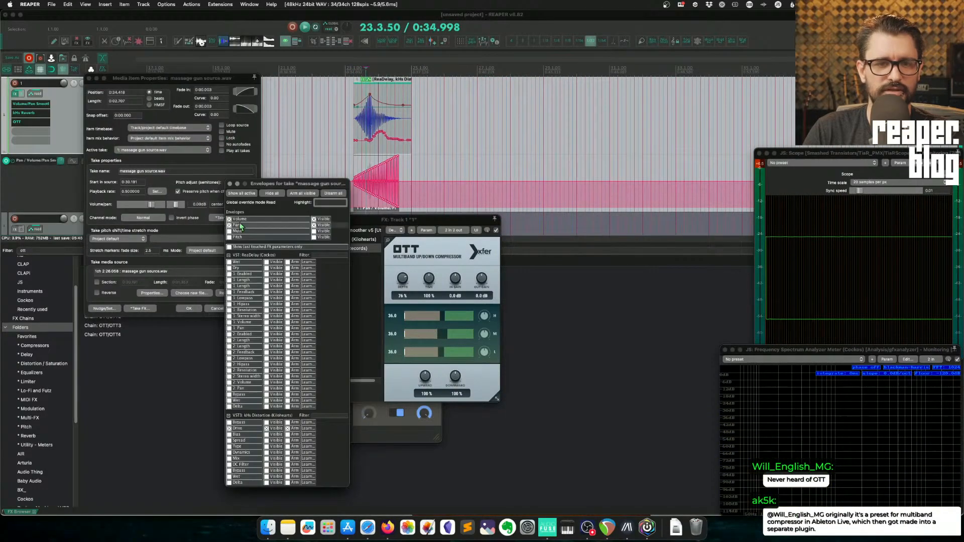
{"action": "left_click", "coordinate": [230, 184]}
{"action": "left_click_drag", "start_coordinate": [396, 119], "coordinate": [521, 113]}
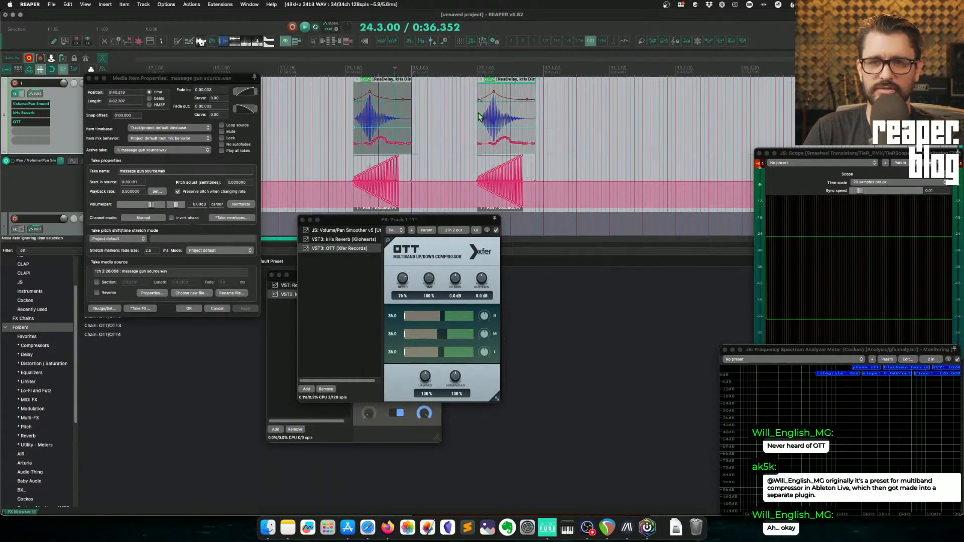
{"action": "left_click", "coordinate": [90, 79]}
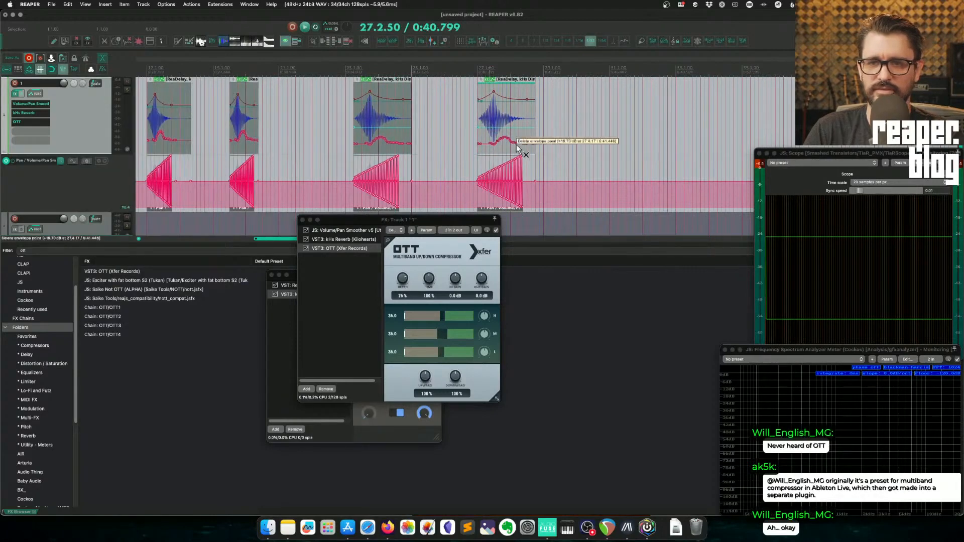
Step: Shape the new copy's take pitch envelope with points around the whoosh's peak, raising the point near 27.3.00
{"action": "scroll", "coordinate": [517, 145], "scroll_direction": "up", "scroll_amount": 3}
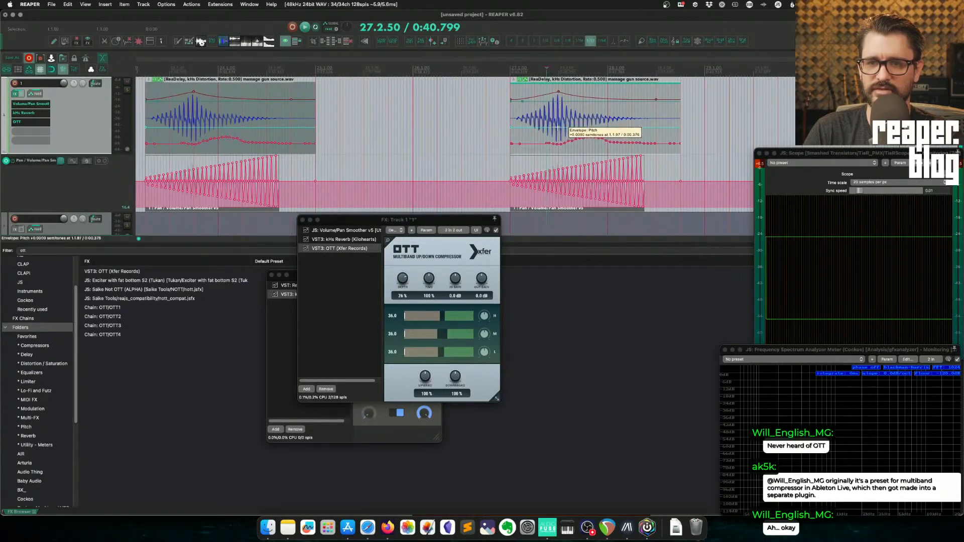
{"action": "left_click_drag", "start_coordinate": [559, 127], "coordinate": [622, 134]}
{"action": "left_click", "coordinate": [567, 131]}
{"action": "scroll", "coordinate": [568, 131], "scroll_direction": "up", "scroll_amount": 5}
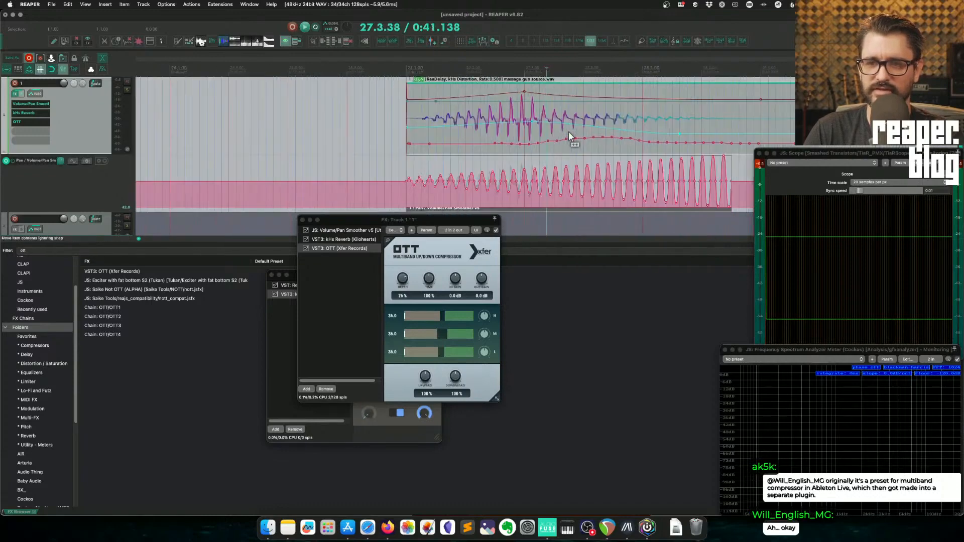
{"action": "left_click_drag", "start_coordinate": [522, 122], "coordinate": [513, 120]}
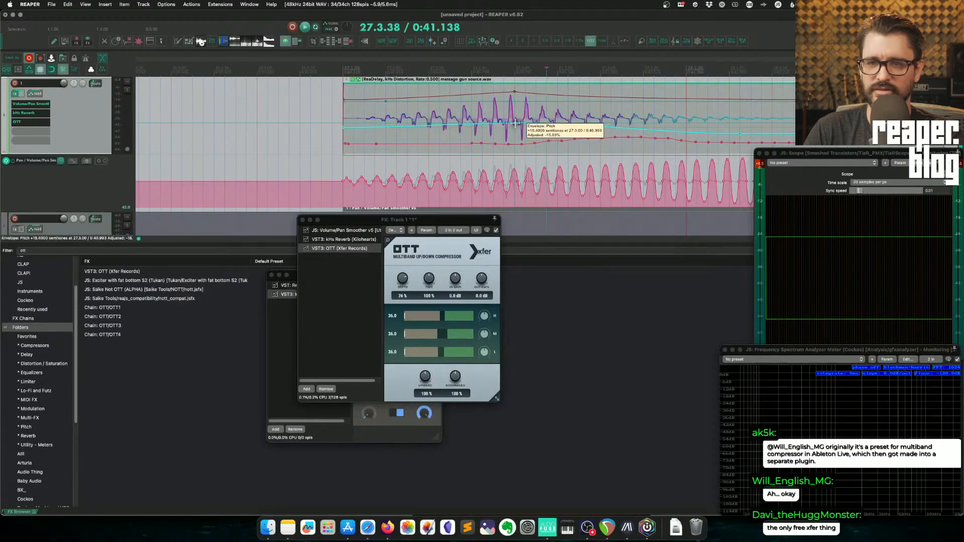
Step: Check the default per-take pitch envelope range in the envelope display preferences, keeping 30 semitones
{"action": "left_click", "coordinate": [333, 131]}
{"action": "key", "text": "super+comma"}
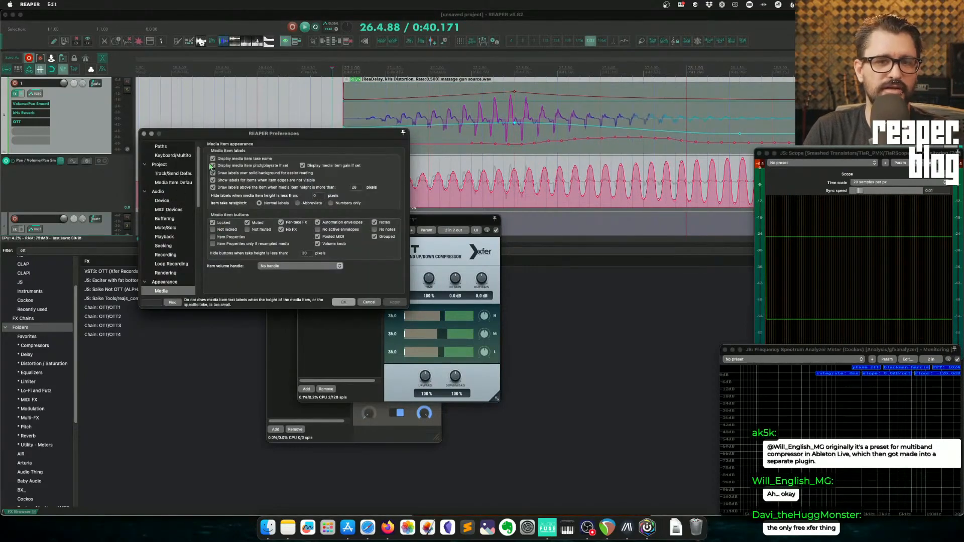
{"action": "scroll", "coordinate": [181, 254], "scroll_direction": "down", "scroll_amount": 1}
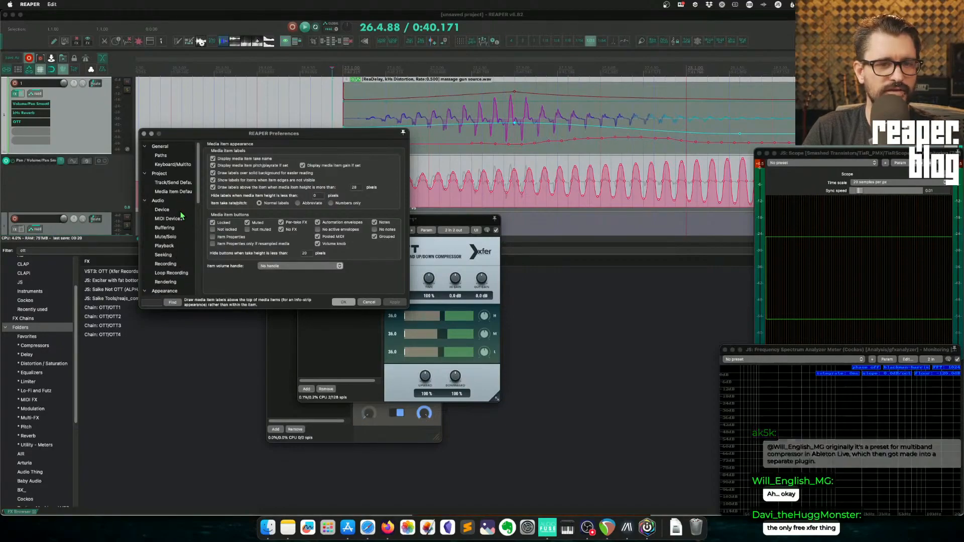
{"action": "scroll", "coordinate": [178, 236], "scroll_direction": "down", "scroll_amount": 5}
{"action": "left_click", "coordinate": [161, 262]}
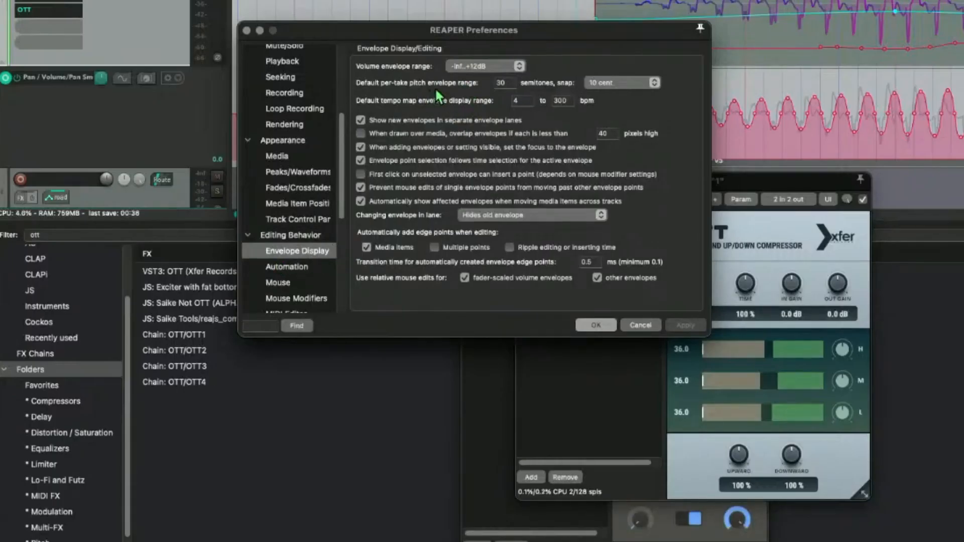
{"action": "left_click", "coordinate": [502, 84]}
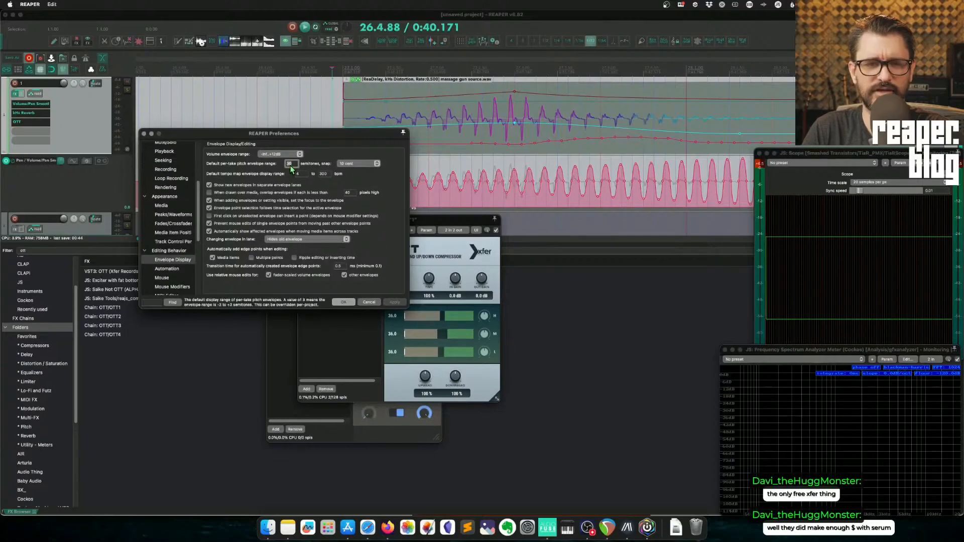
{"action": "left_click", "coordinate": [343, 303]}
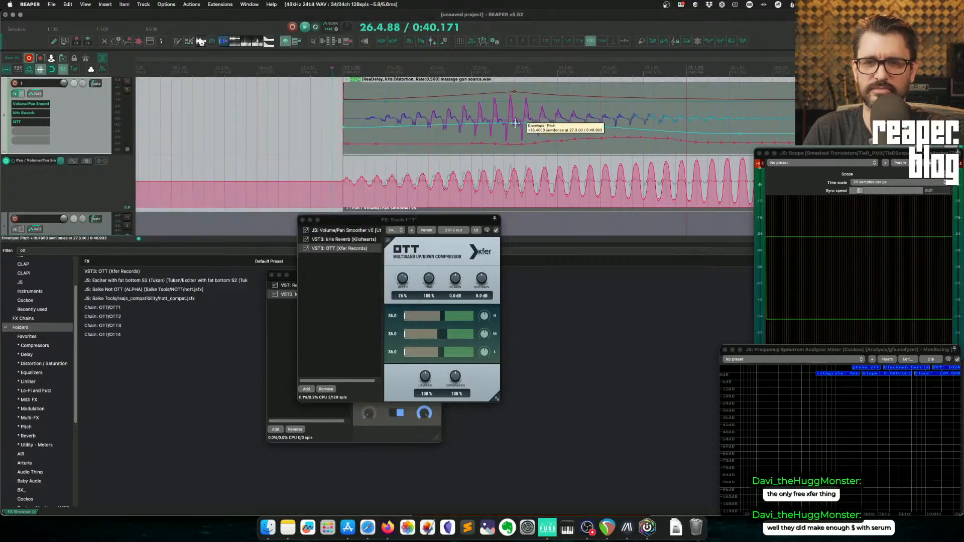
Step: Adjust the pitch envelope point at 27.3.00, move the following low point farther along the tail, and audition the whoosh
{"action": "left_click_drag", "start_coordinate": [515, 123], "coordinate": [516, 124]}
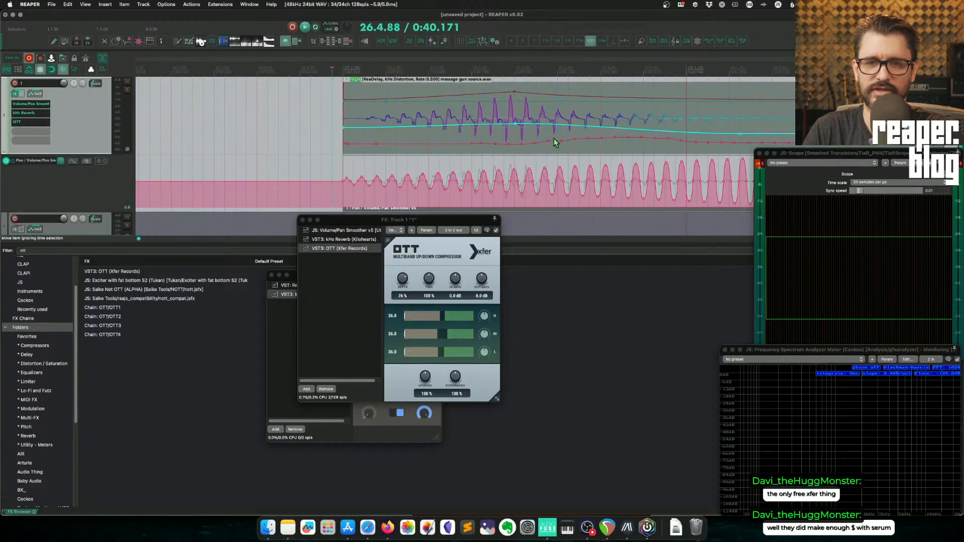
{"action": "scroll", "coordinate": [495, 133], "scroll_direction": "down", "scroll_amount": 5}
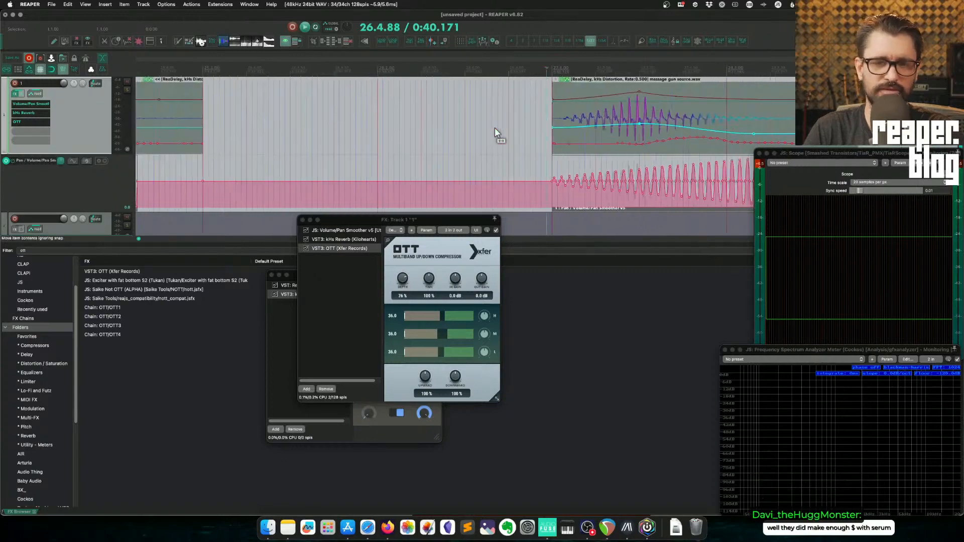
{"action": "key", "text": "space"}
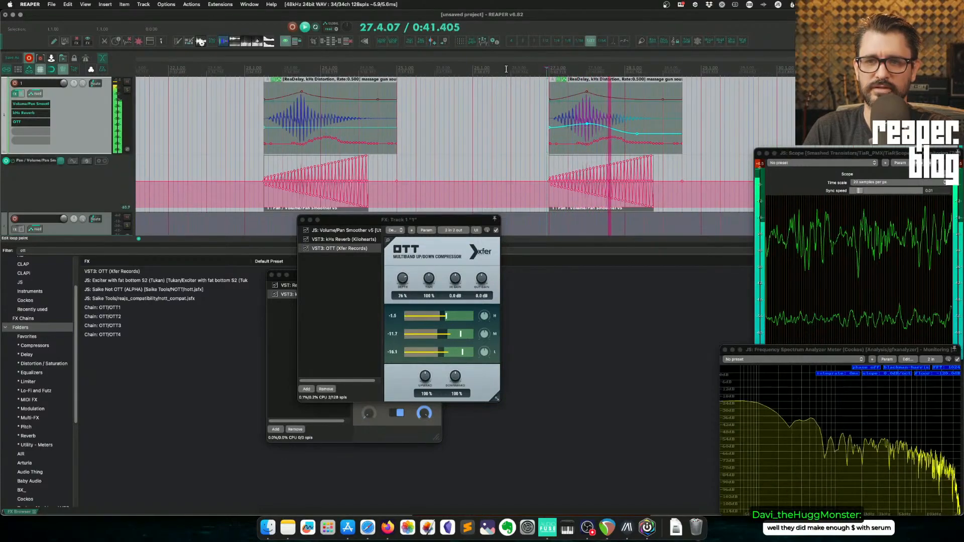
{"action": "left_click_drag", "start_coordinate": [593, 132], "coordinate": [626, 134]}
{"action": "key", "text": "space"}
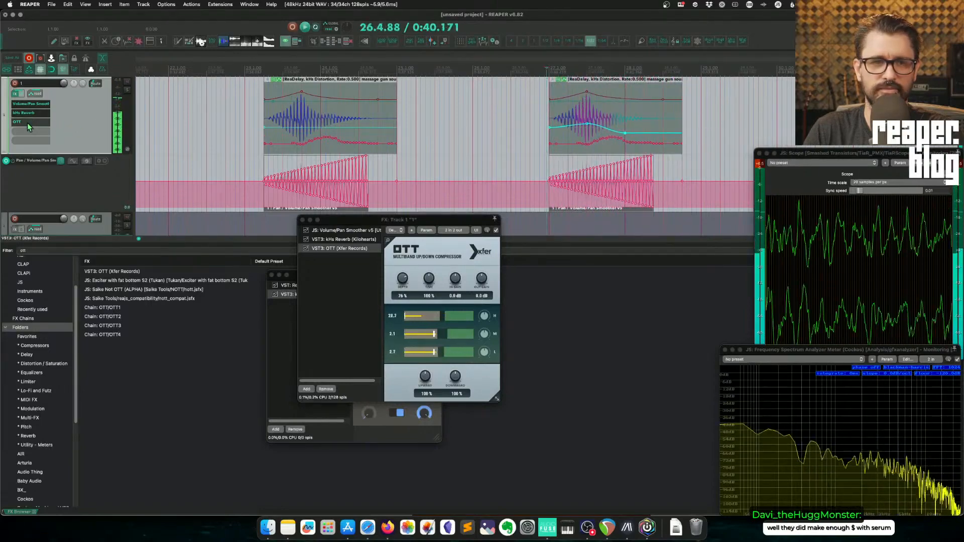
Step: Move OTT to the start of track 1's effect chain, bypass kHs Reverb, and audition the whoosh at bar 27
{"action": "left_click_drag", "start_coordinate": [28, 122], "coordinate": [36, 104]}
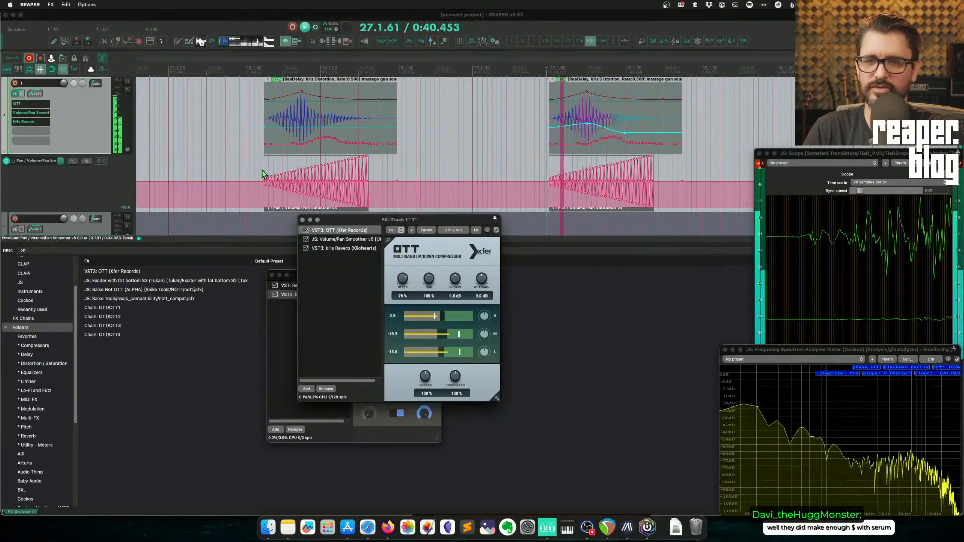
{"action": "key", "text": "space"}
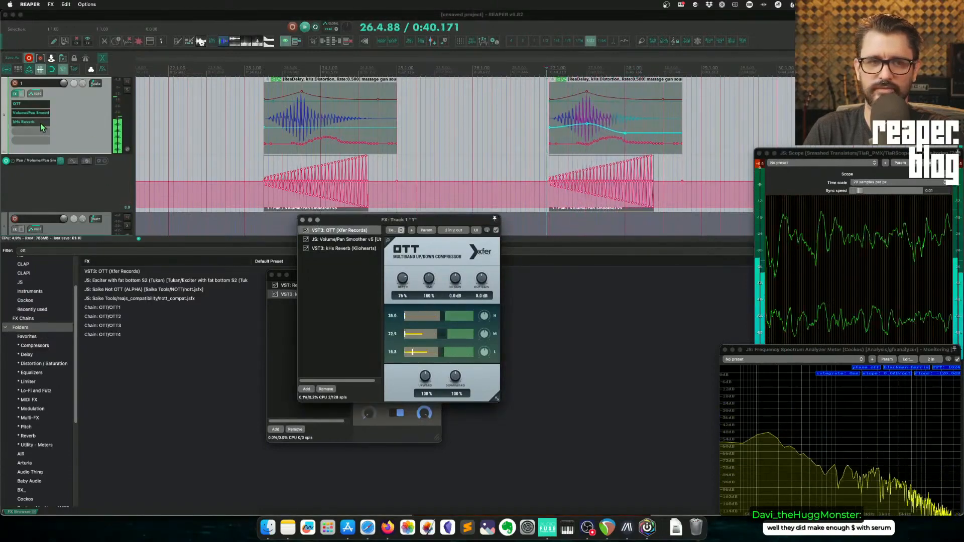
{"action": "left_click", "coordinate": [39, 123], "text": "shift"}
{"action": "key", "text": "space"}
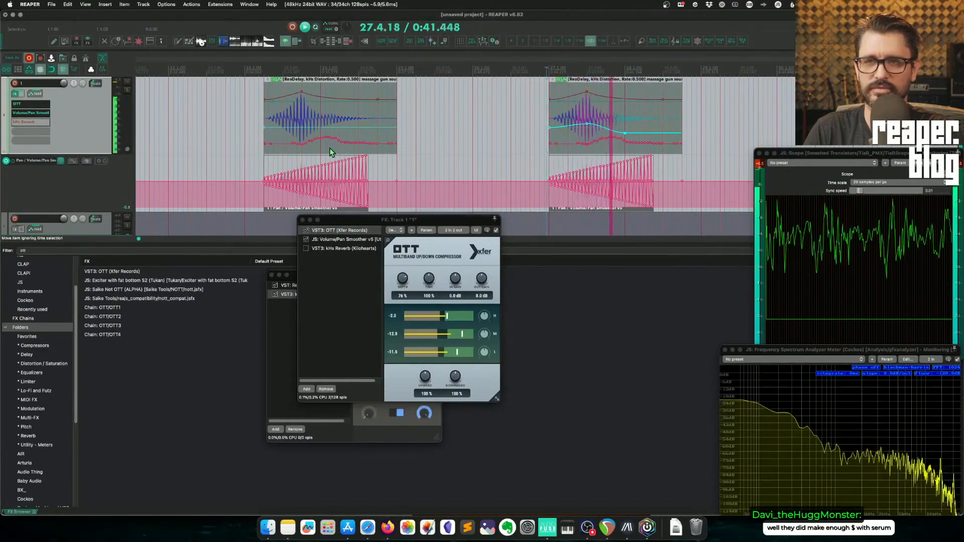
{"action": "key", "text": "space"}
{"action": "key", "text": "space"}
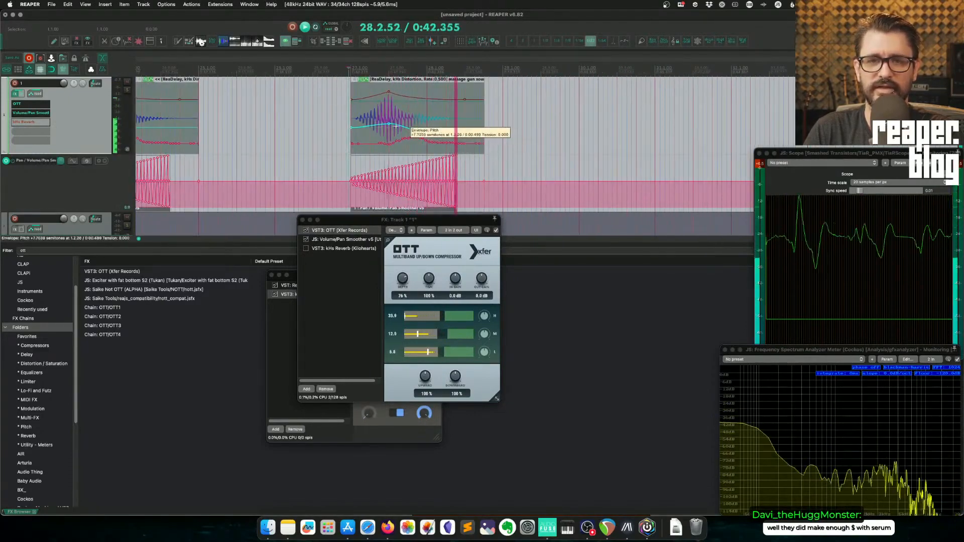
Step: Reshape the pitch envelope's rise with a curve and an earlier peak, and nudge the whoosh with its pan automation to 27.1.25
{"action": "key", "text": "space"}
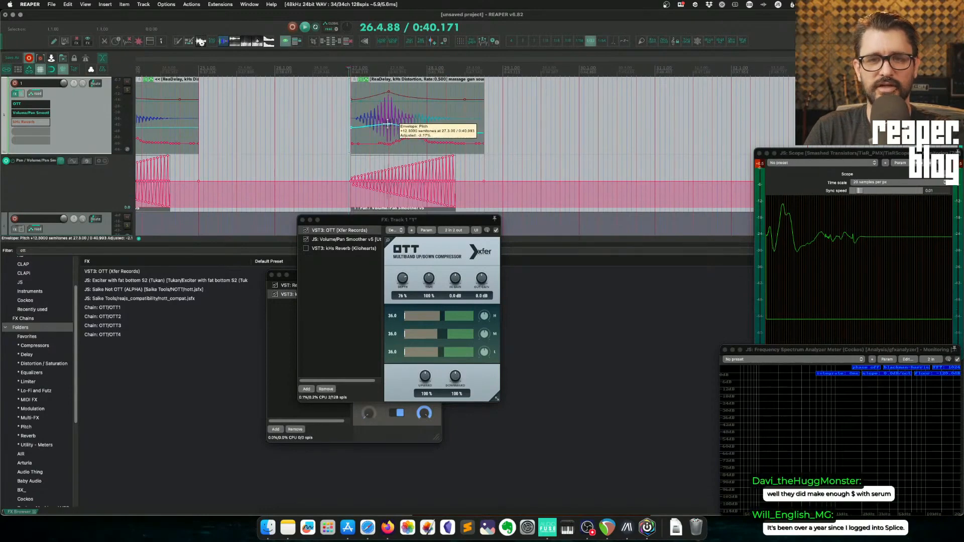
{"action": "left_click_drag", "start_coordinate": [388, 123], "coordinate": [379, 140]}
{"action": "key", "text": "space"}
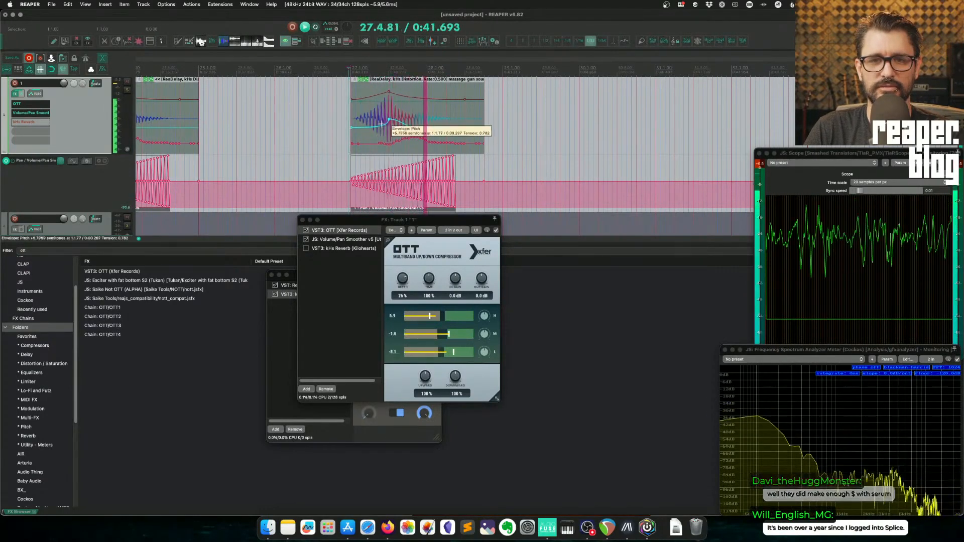
{"action": "key", "text": "space"}
{"action": "left_click_drag", "start_coordinate": [388, 118], "coordinate": [380, 118]}
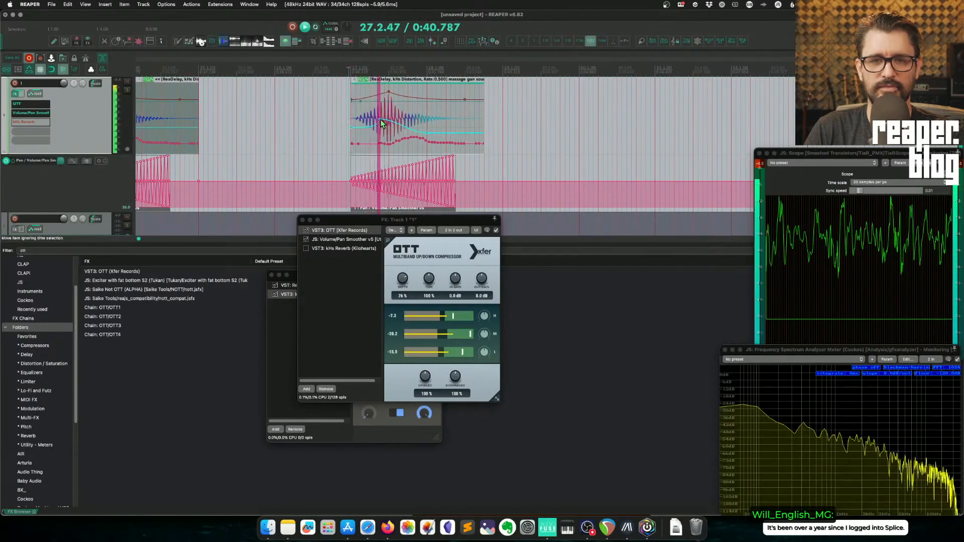
{"action": "left_click_drag", "start_coordinate": [380, 122], "coordinate": [387, 122]}
{"action": "key", "text": "space"}
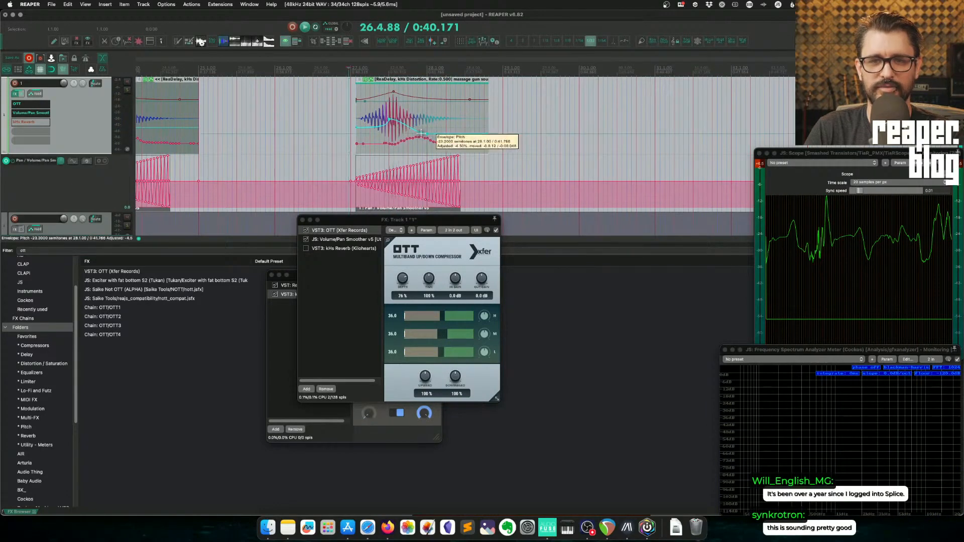
Step: Set the pitch envelope's falling point to 0 semitones at 27.4.25, straighten the rising curve, and audition the whoosh
{"action": "left_click_drag", "start_coordinate": [414, 133], "coordinate": [413, 129]}
{"action": "key", "text": "space"}
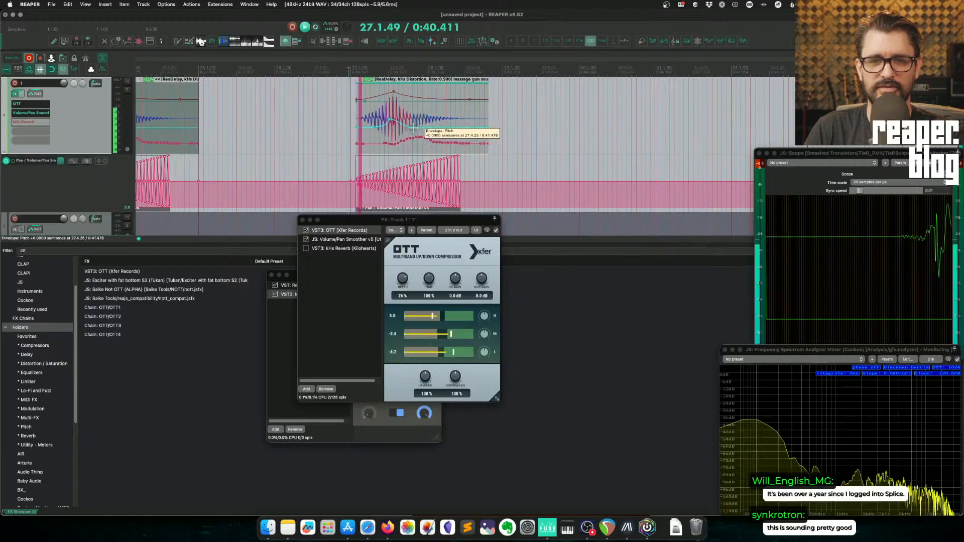
{"action": "key", "text": "space"}
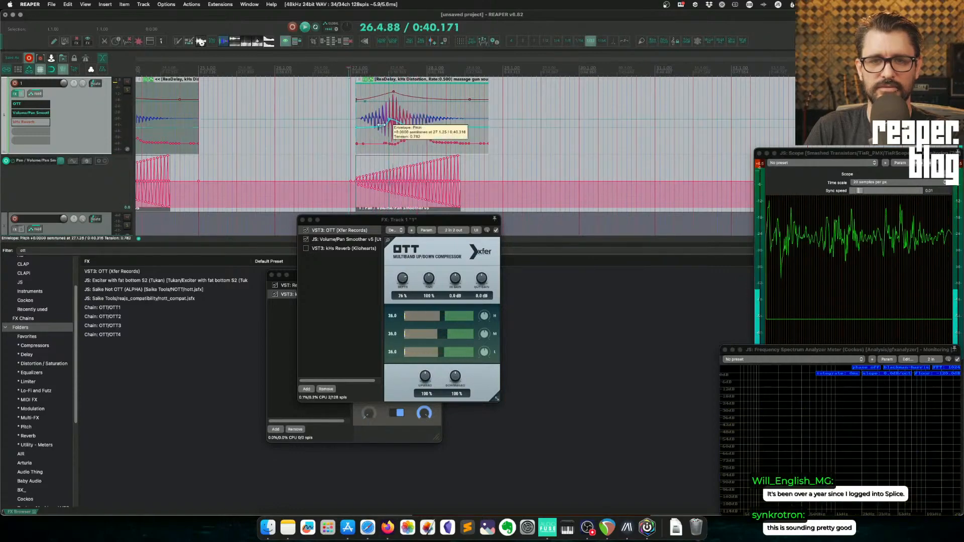
{"action": "key", "text": "space"}
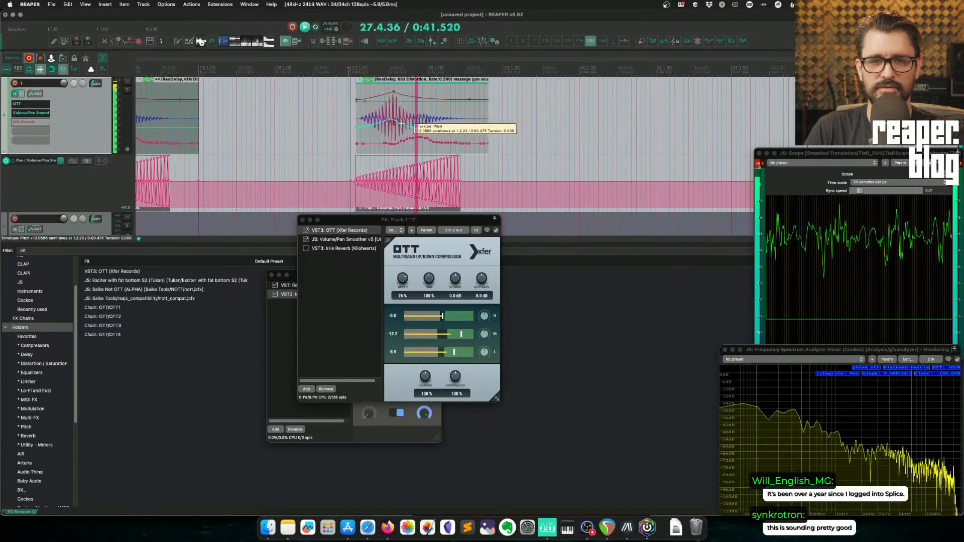
{"action": "key", "text": "space"}
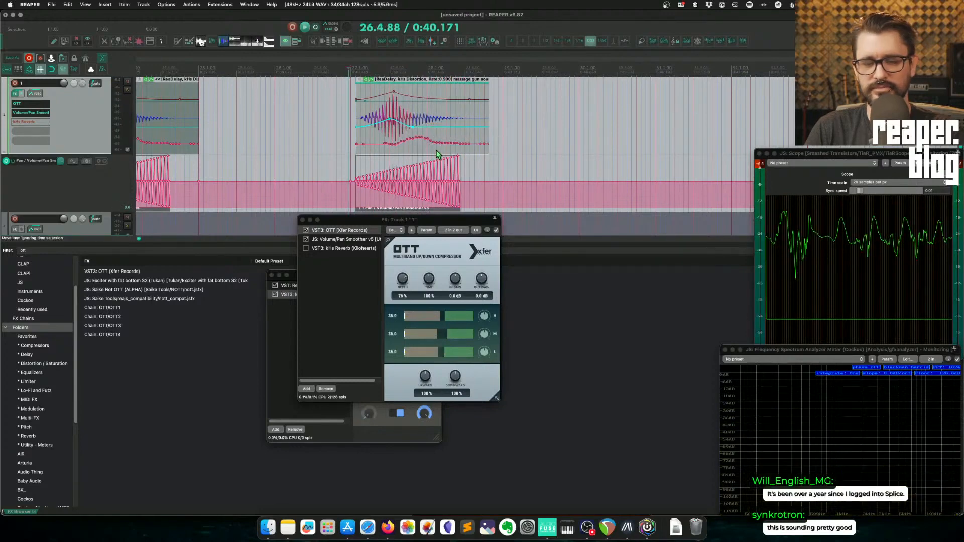
Step: Turn off preserving pitch when changing rate for the whoosh at bar 27 and play it
{"action": "double_click", "coordinate": [413, 138]}
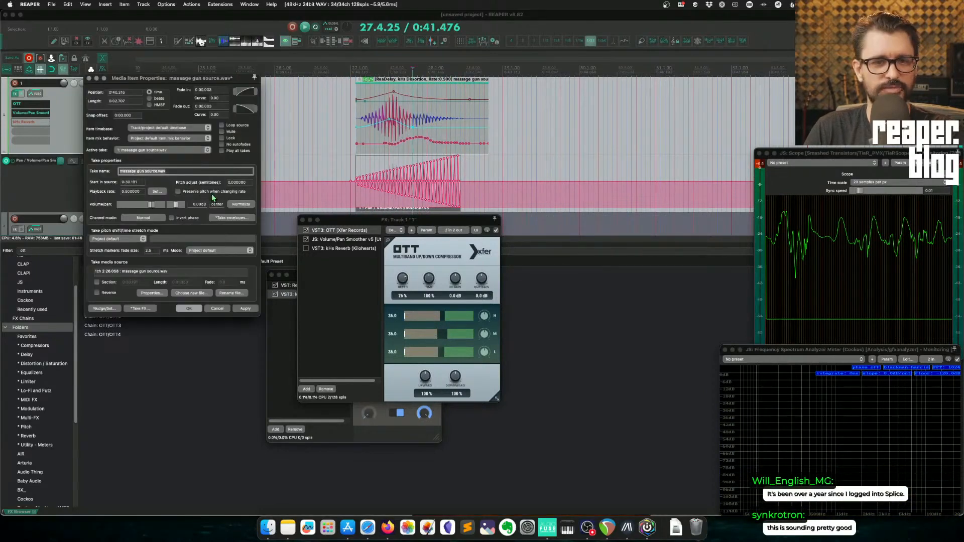
{"action": "left_click", "coordinate": [196, 310]}
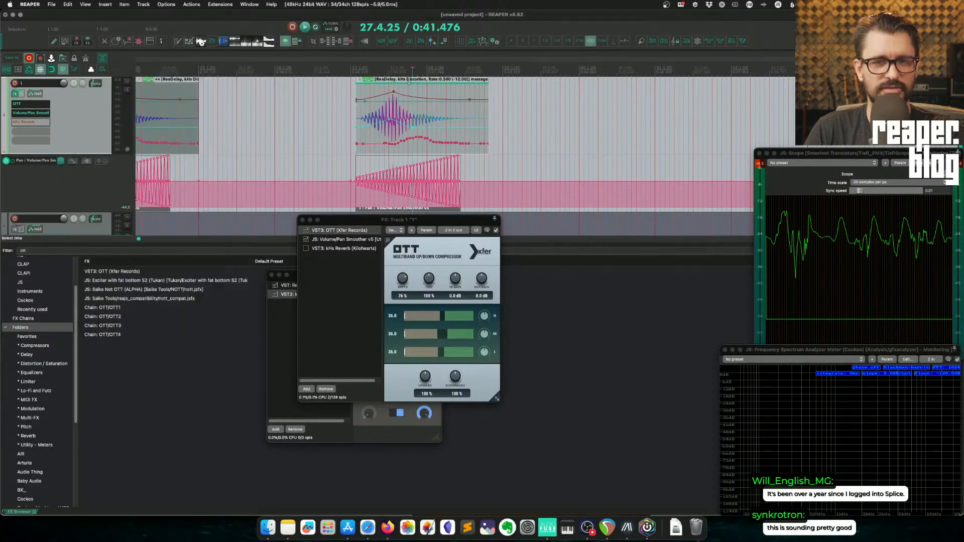
{"action": "left_click", "coordinate": [351, 98]}
{"action": "key", "text": "space"}
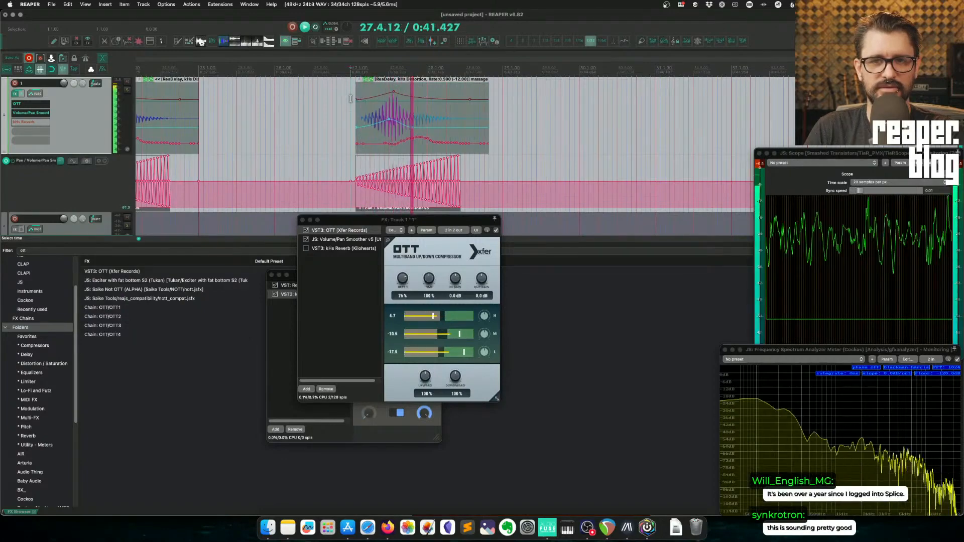
{"action": "key", "text": "space"}
{"action": "key", "text": "space"}
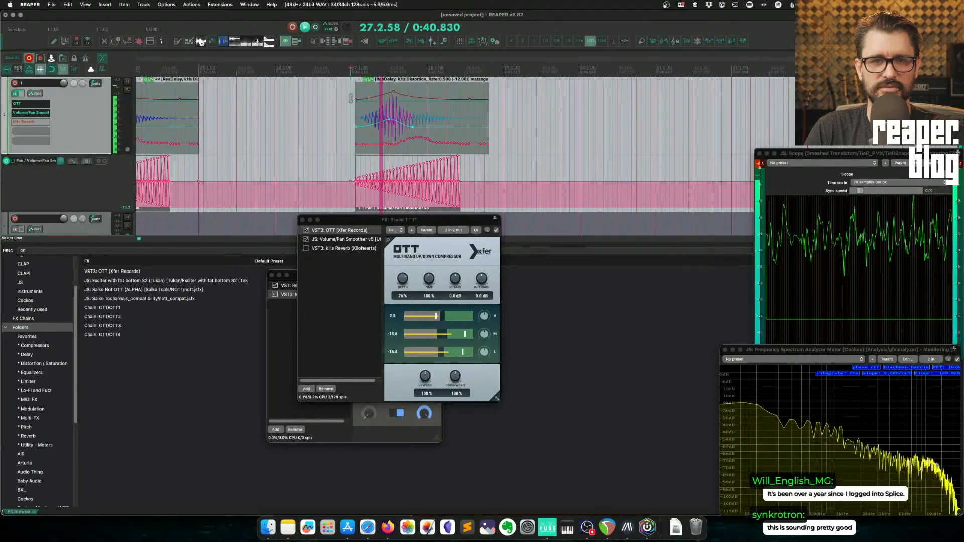
{"action": "key", "text": "space"}
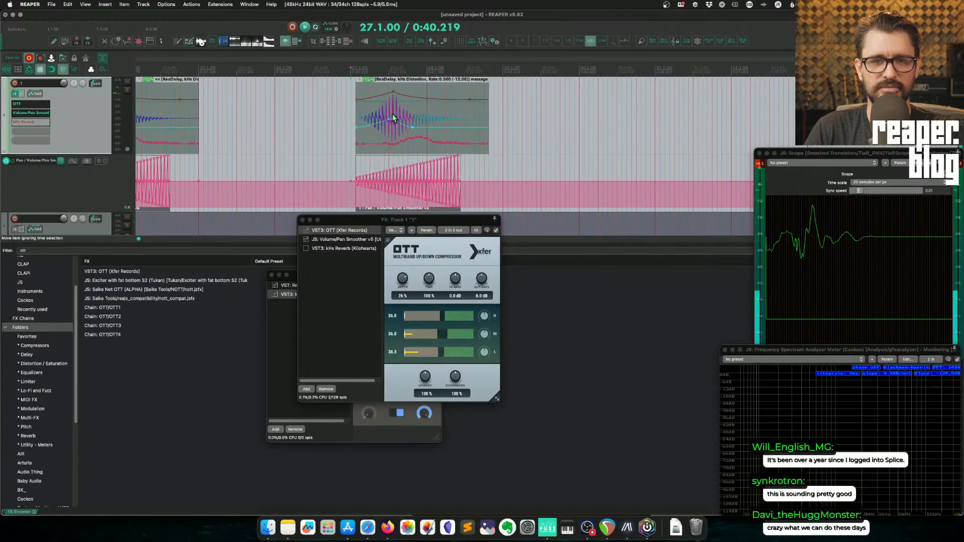
Step: Turn pitch preservation back on for the whoosh at bar 27 and play it for comparison
{"action": "double_click", "coordinate": [394, 112]}
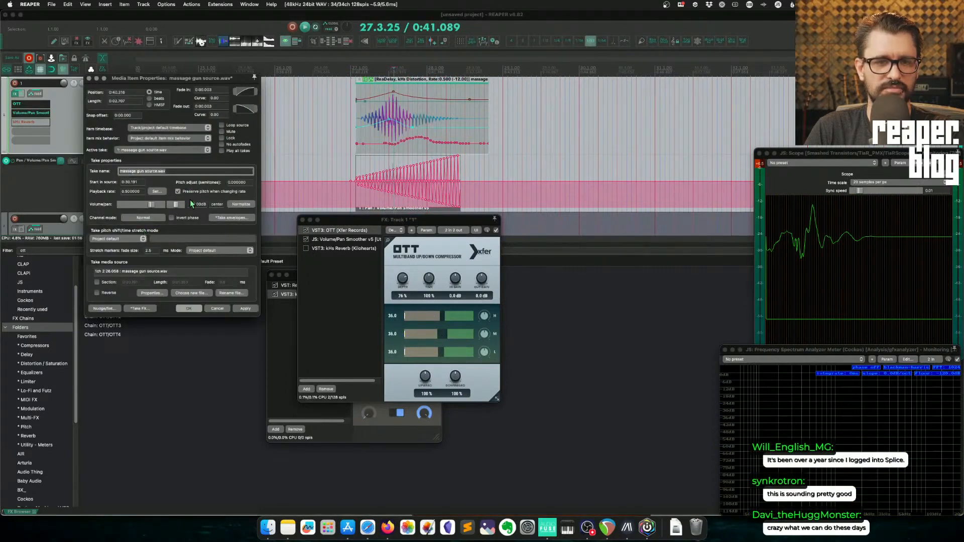
{"action": "left_click", "coordinate": [358, 114]}
{"action": "key", "text": "space"}
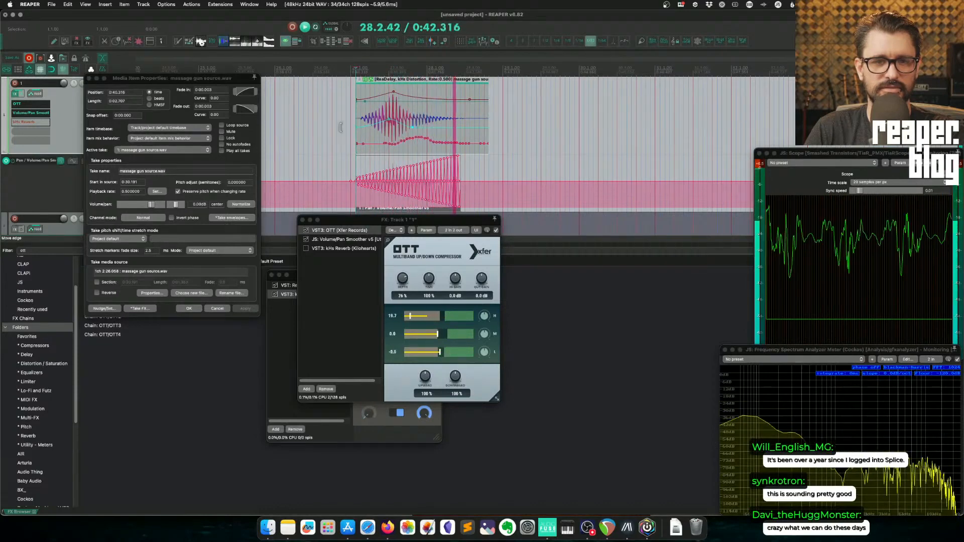
{"action": "key", "text": "space"}
Step: Disable pitch preservation on the whoosh again, play it, and close its item properties
{"action": "left_click", "coordinate": [178, 191]}
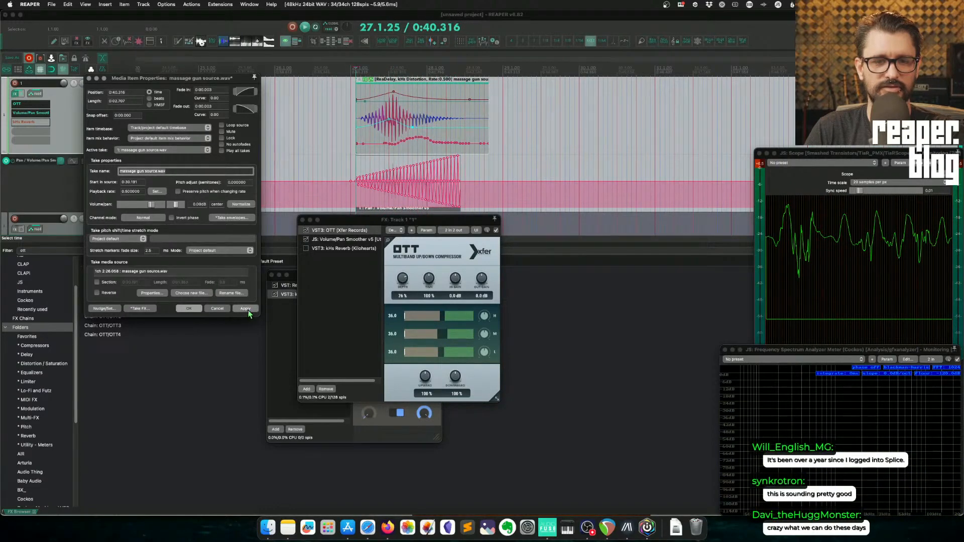
{"action": "left_click", "coordinate": [357, 129]}
{"action": "key", "text": "space"}
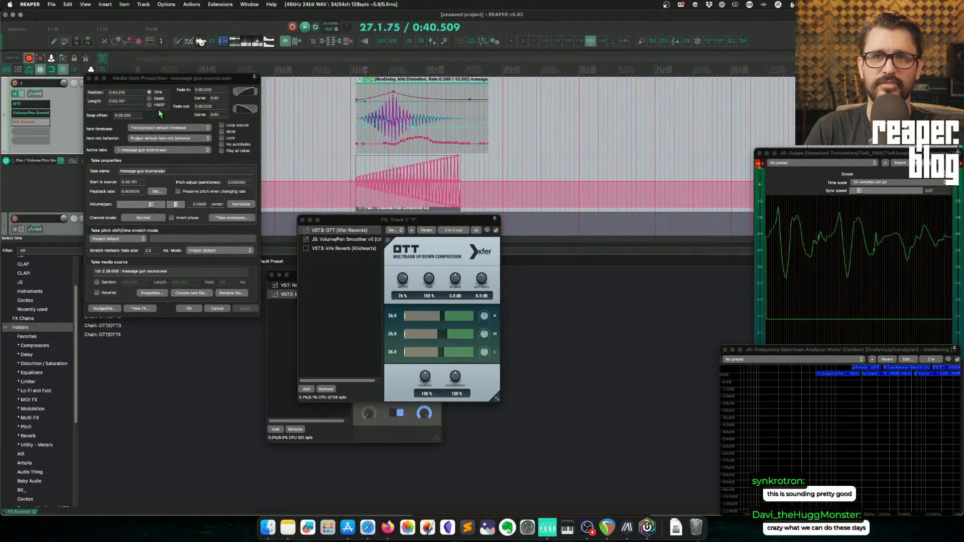
{"action": "left_click", "coordinate": [88, 79]}
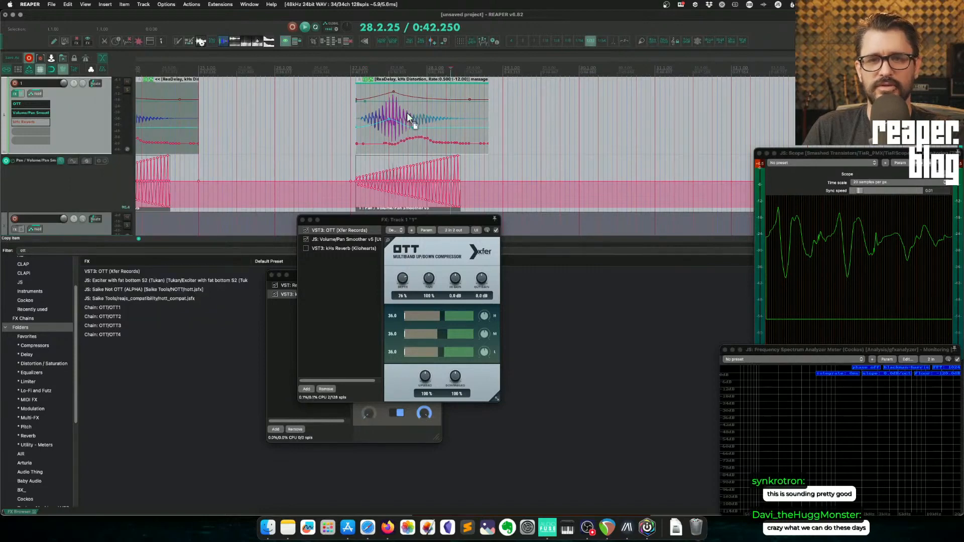
Step: Re-enable kHs Reverb on track 1, audition the whoosh at bar 27 through it, and open the reverb's settings
{"action": "scroll", "coordinate": [403, 126], "scroll_direction": "down", "scroll_amount": 3}
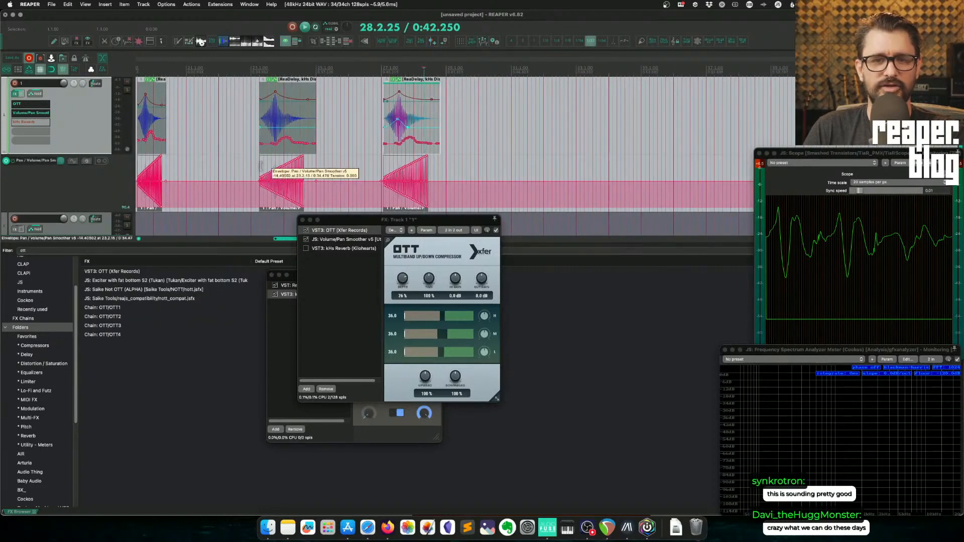
{"action": "left_click", "coordinate": [32, 122], "text": "shift"}
{"action": "key", "text": "space"}
{"action": "key", "text": "space"}
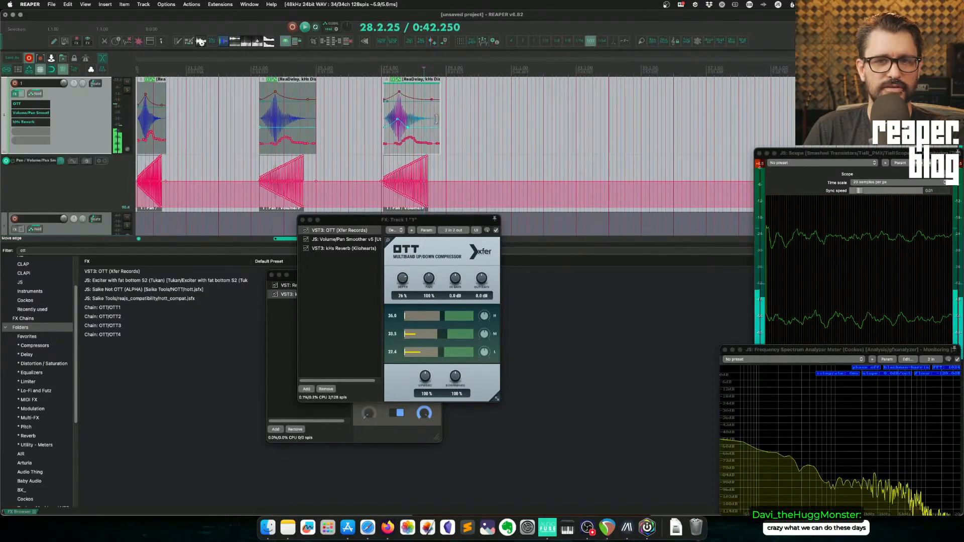
{"action": "left_click", "coordinate": [377, 121]}
{"action": "key", "text": "space"}
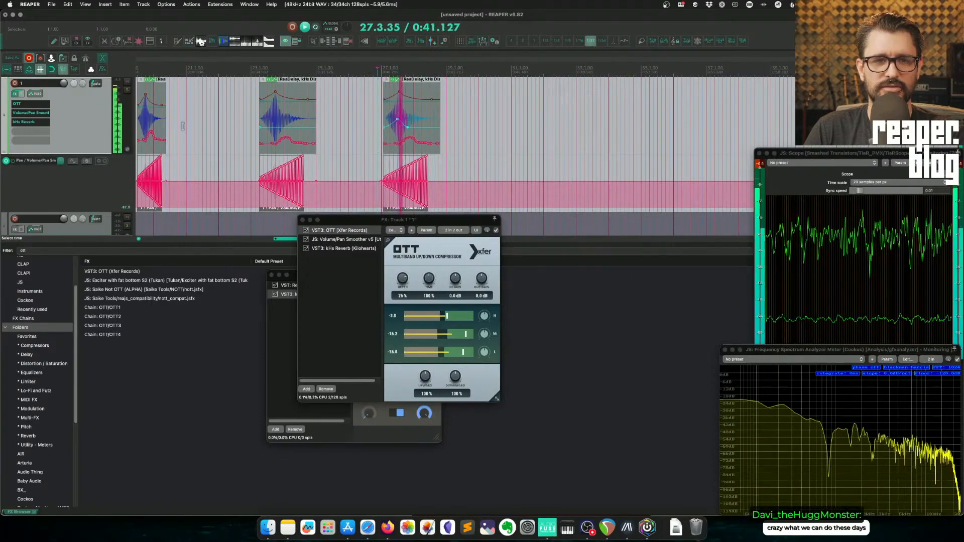
{"action": "left_click", "coordinate": [33, 123]}
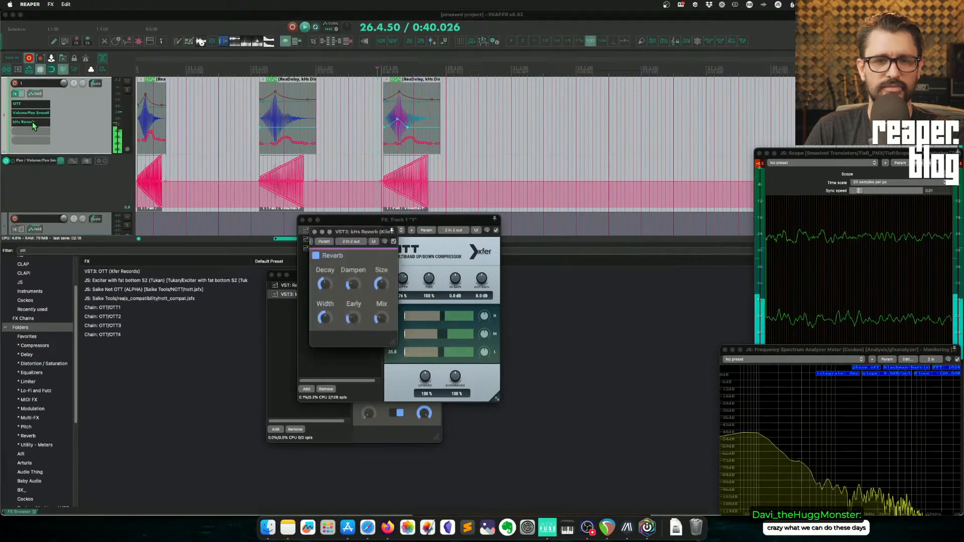
Step: Adjust track 1's kHs Reverb decay to about 866 ms, lower its size and mix, and audition the whoosh
{"action": "mouse_move", "coordinate": [325, 285]}
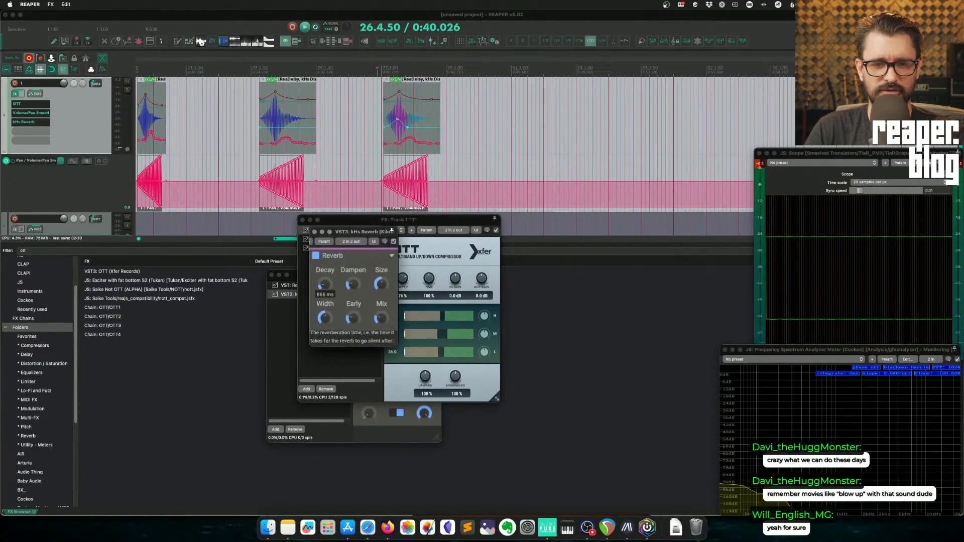
{"action": "left_click_drag", "start_coordinate": [324, 285], "coordinate": [325, 284]}
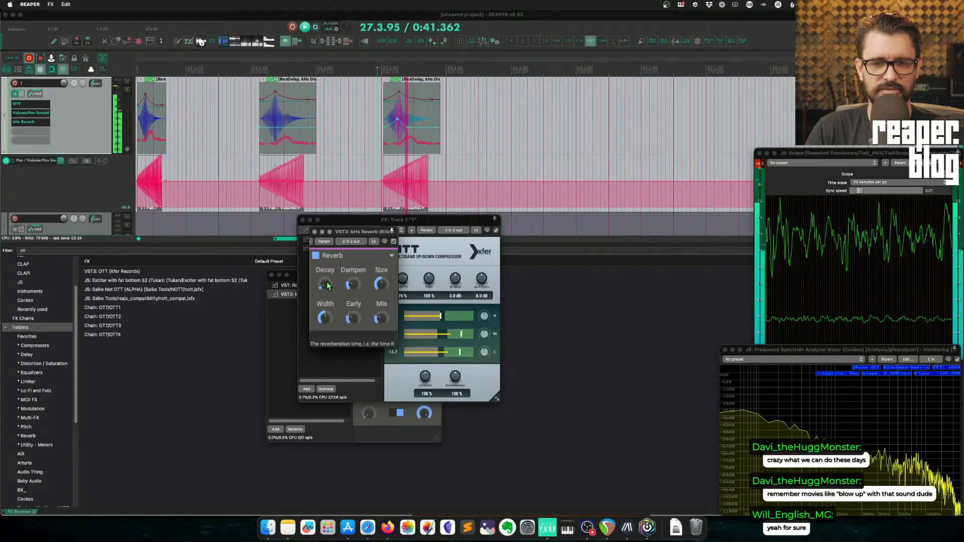
{"action": "left_click_drag", "start_coordinate": [381, 285], "coordinate": [380, 326]}
{"action": "key", "text": "space"}
{"action": "key", "text": "space"}
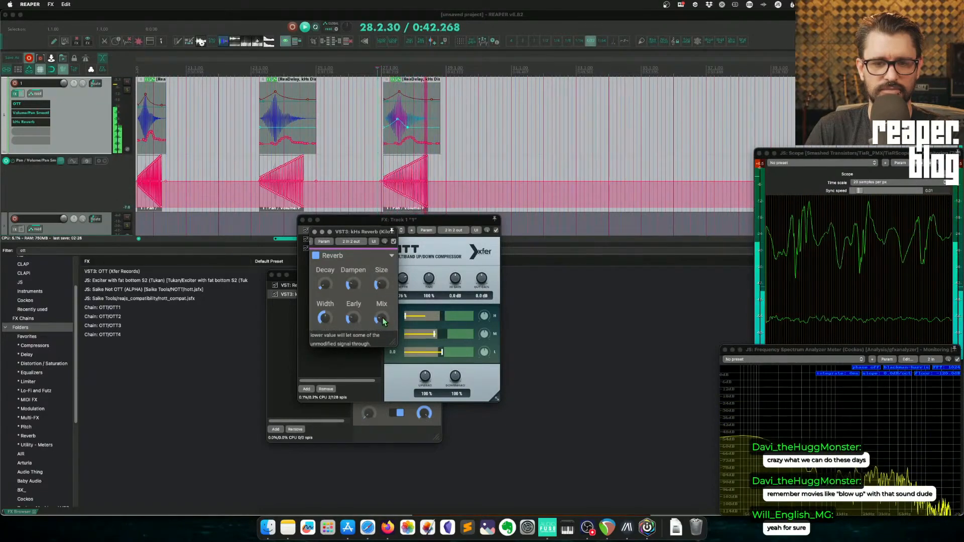
{"action": "key", "text": "space"}
{"action": "key", "text": "space"}
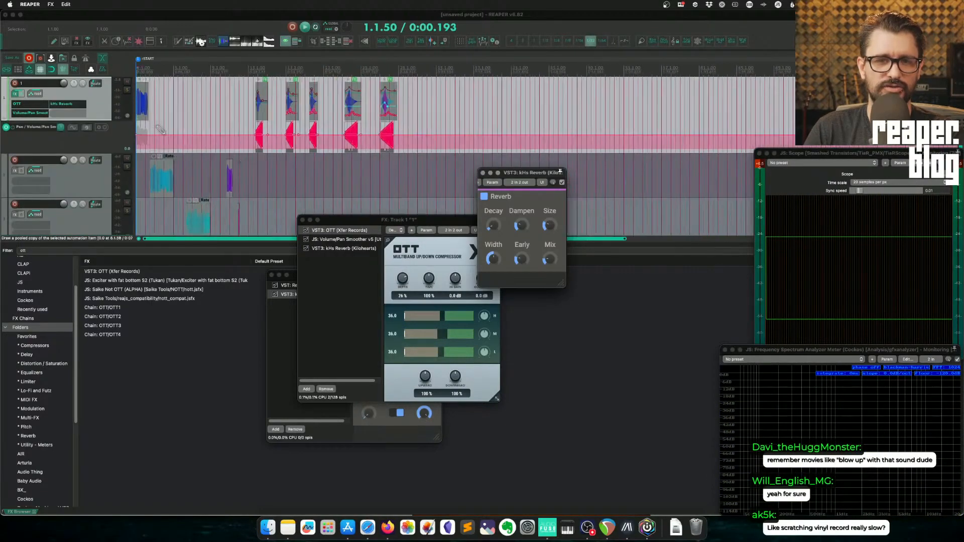
Step: Copy the massage gun source item from the start of track 1 to the second track at 32.3 and copy track 1's kHs Reverb onto it
{"action": "left_click_drag", "start_coordinate": [161, 130], "coordinate": [142, 107]}
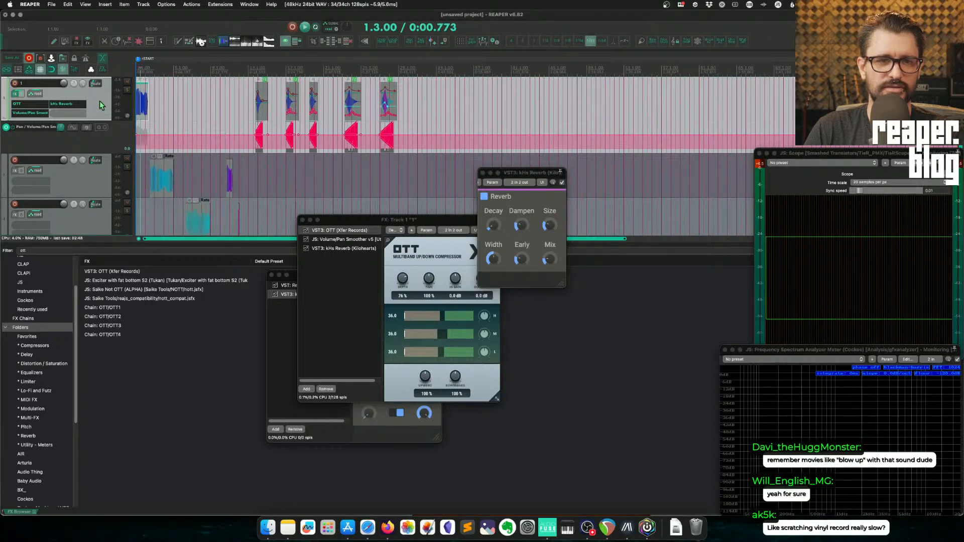
{"action": "scroll", "coordinate": [144, 105], "scroll_direction": "down", "scroll_amount": 2}
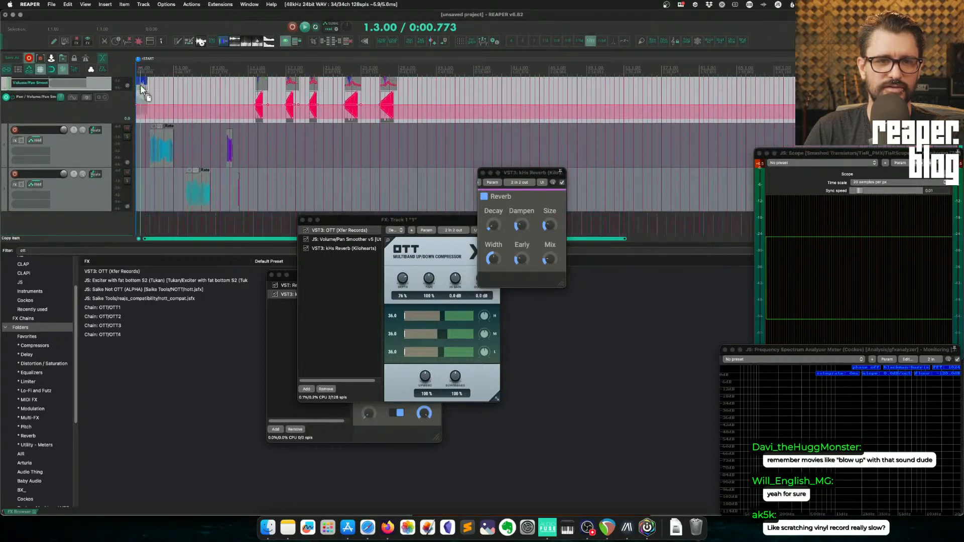
{"action": "left_click_drag", "start_coordinate": [140, 84], "coordinate": [438, 145]}
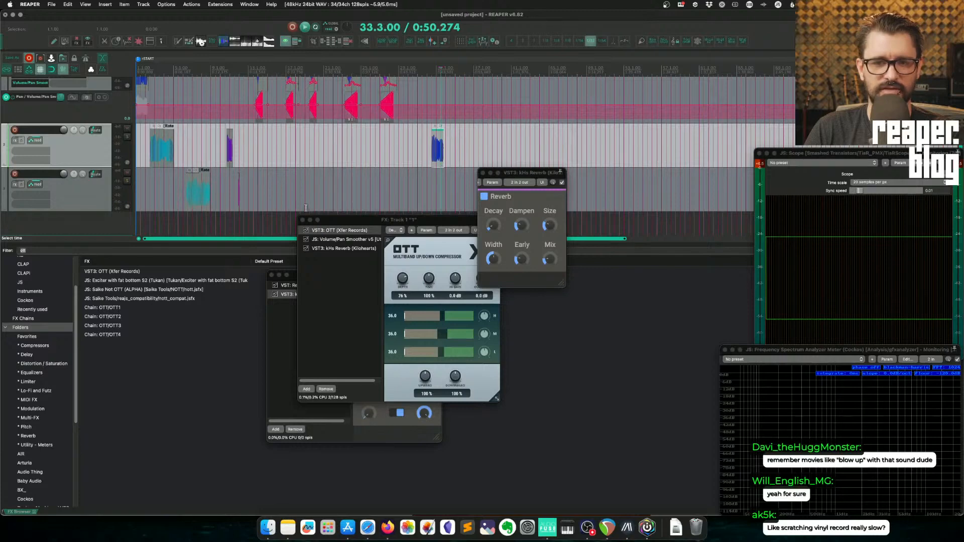
{"action": "scroll", "coordinate": [305, 207], "scroll_direction": "up", "scroll_amount": 2}
{"action": "left_click", "coordinate": [348, 248]}
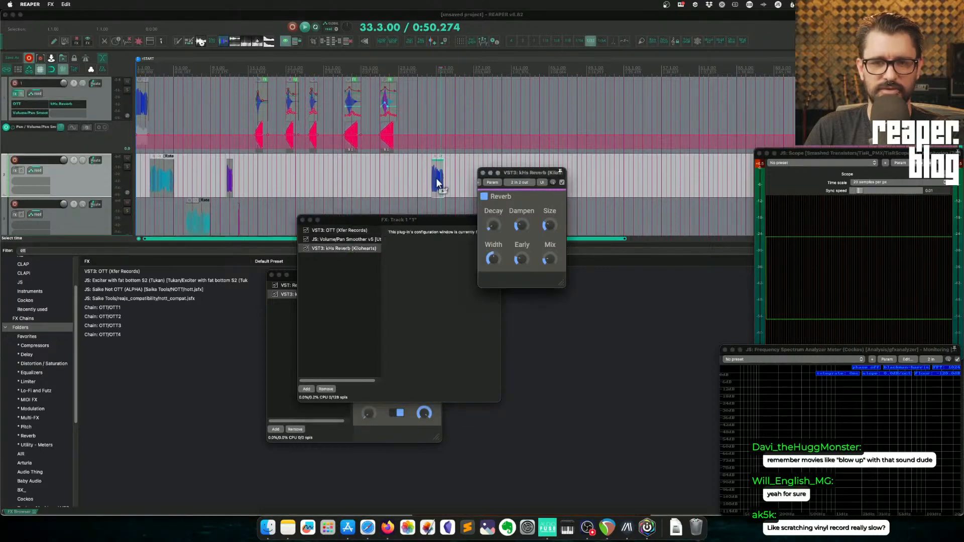
{"action": "left_click_drag", "start_coordinate": [437, 183], "coordinate": [437, 183]}
{"action": "left_click", "coordinate": [482, 174]}
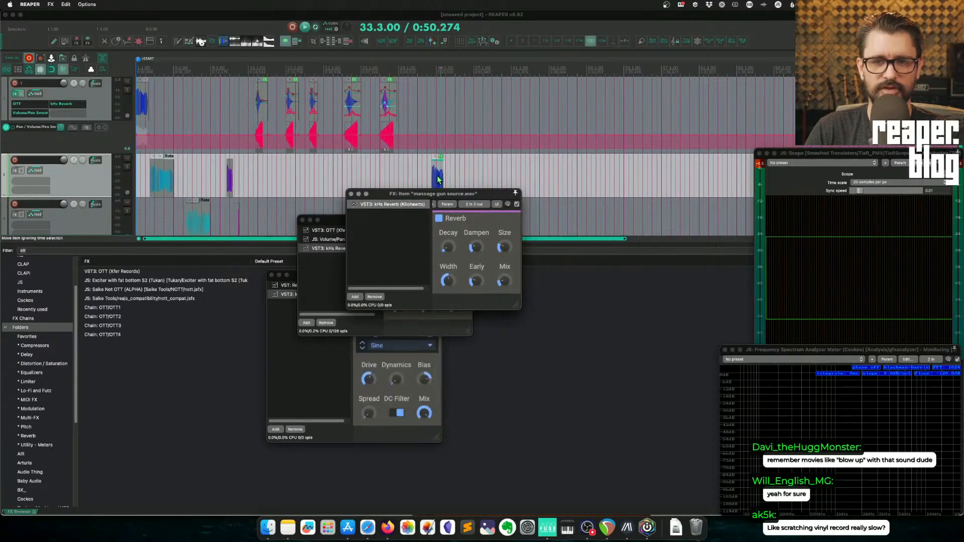
Step: Drop the copied item's volume envelope to silence at about bar 33.1 and play the resulting decay
{"action": "left_click", "coordinate": [439, 182]}
{"action": "scroll", "coordinate": [439, 182], "scroll_direction": "up", "scroll_amount": 10}
{"action": "left_click_drag", "start_coordinate": [433, 194], "coordinate": [417, 263]}
{"action": "left_click", "coordinate": [395, 186]}
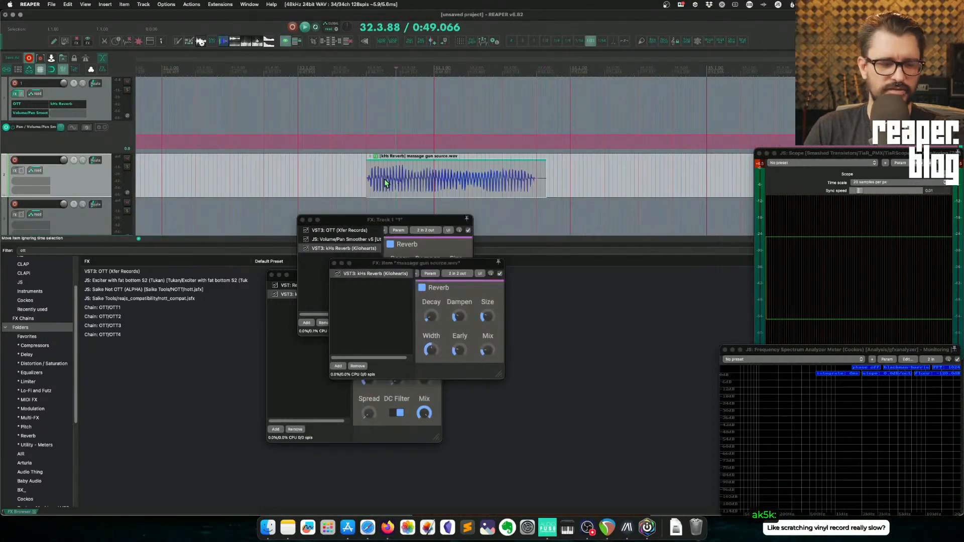
{"action": "left_click", "coordinate": [378, 190]}
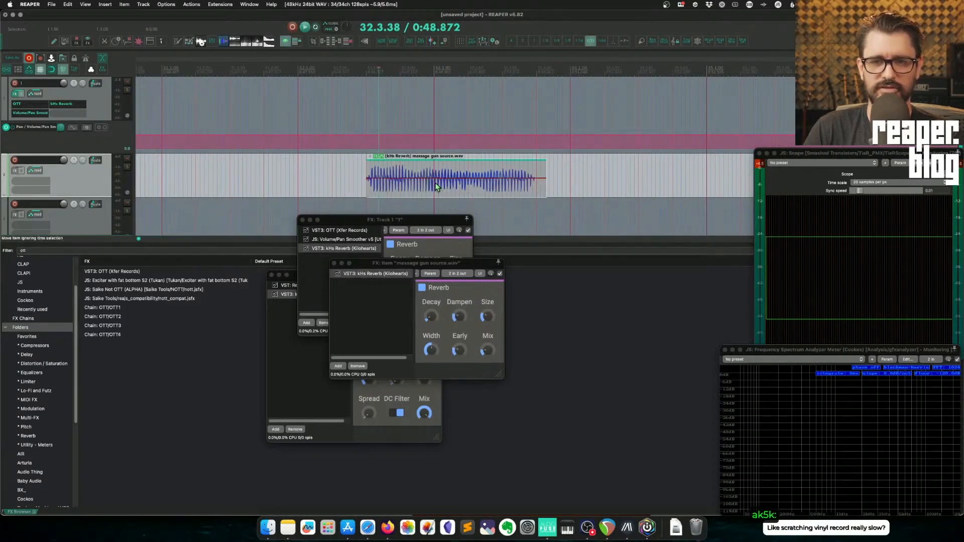
{"action": "left_click_drag", "start_coordinate": [434, 178], "coordinate": [453, 241]}
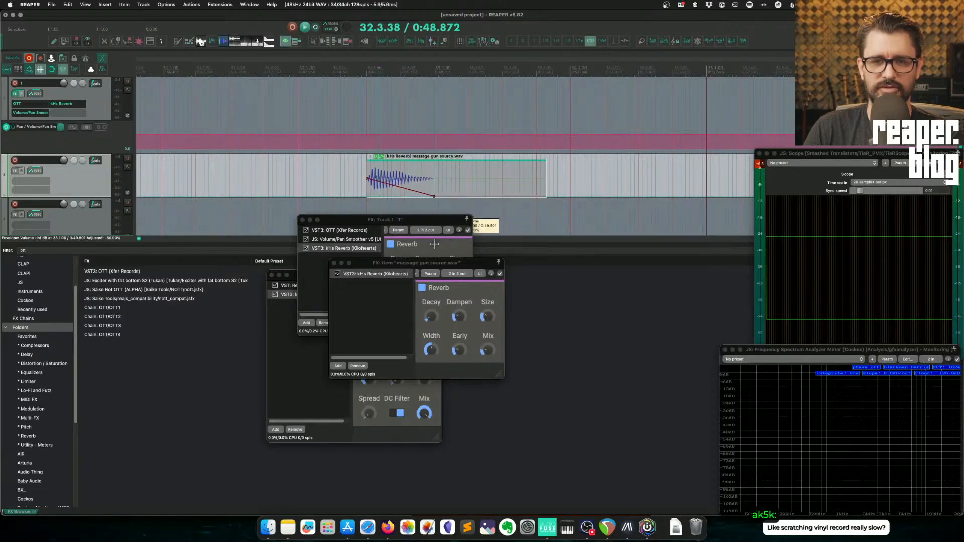
{"action": "left_click", "coordinate": [367, 144]}
{"action": "key", "text": "space"}
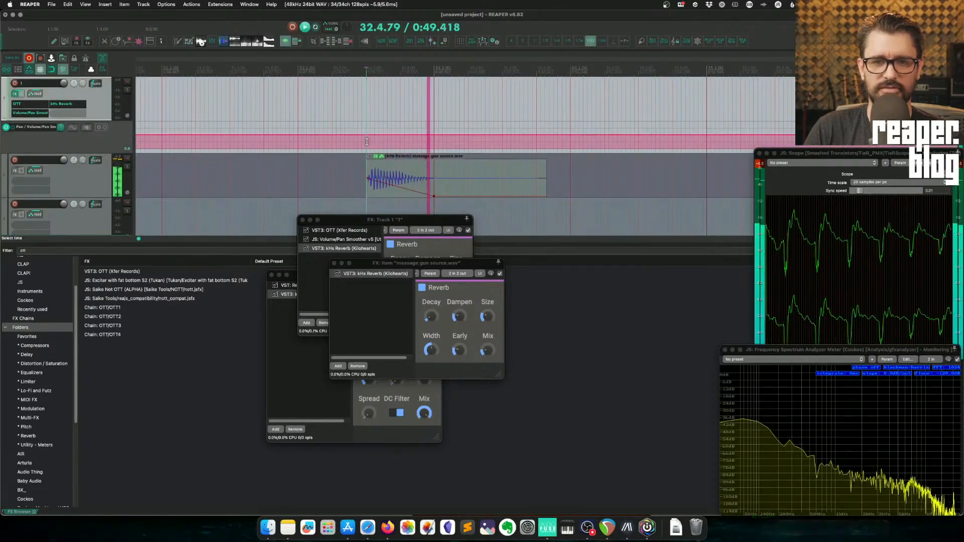
{"action": "key", "text": "space"}
Step: Move the volume envelope's silent point earlier to shorten the item's decay and play it again
{"action": "left_click_drag", "start_coordinate": [434, 196], "coordinate": [408, 198]}
{"action": "key", "text": "space"}
{"action": "key", "text": "space"}
{"action": "key", "text": "space"}
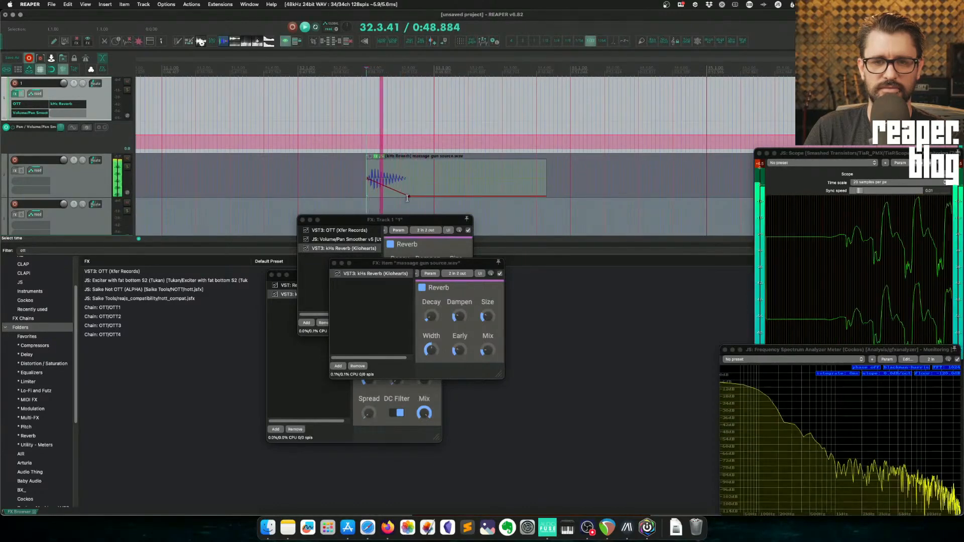
{"action": "key", "text": "space"}
Step: Reopen the item's kHs Reverb, raise Early to maximum, adjust the mix, and audition the short hit
{"action": "left_click", "coordinate": [377, 156]}
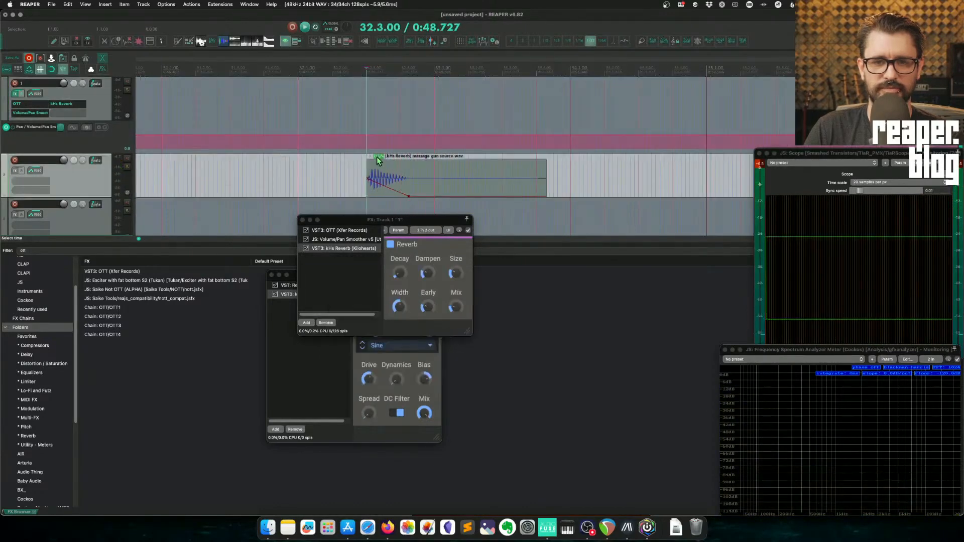
{"action": "left_click", "coordinate": [377, 156]}
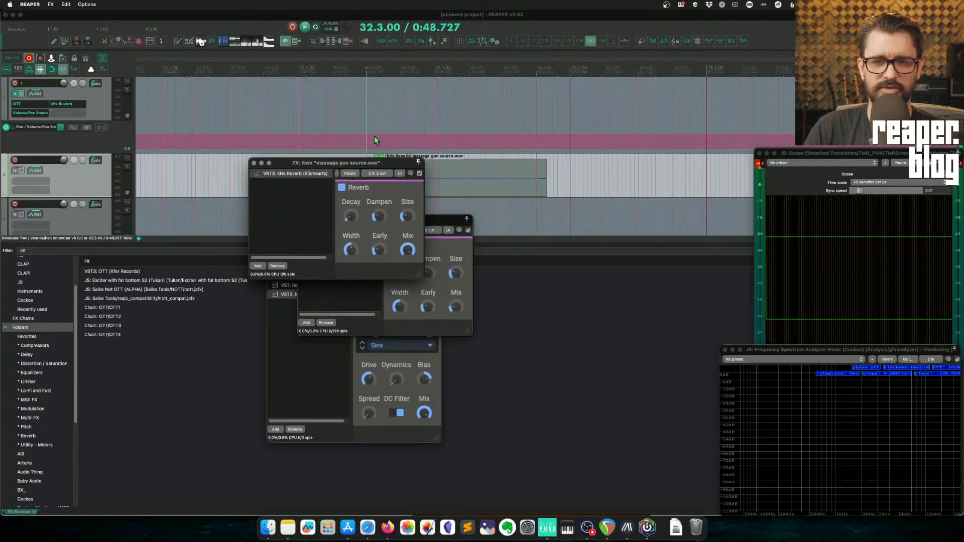
{"action": "left_click_drag", "start_coordinate": [371, 163], "coordinate": [303, 105]}
{"action": "key", "text": "space"}
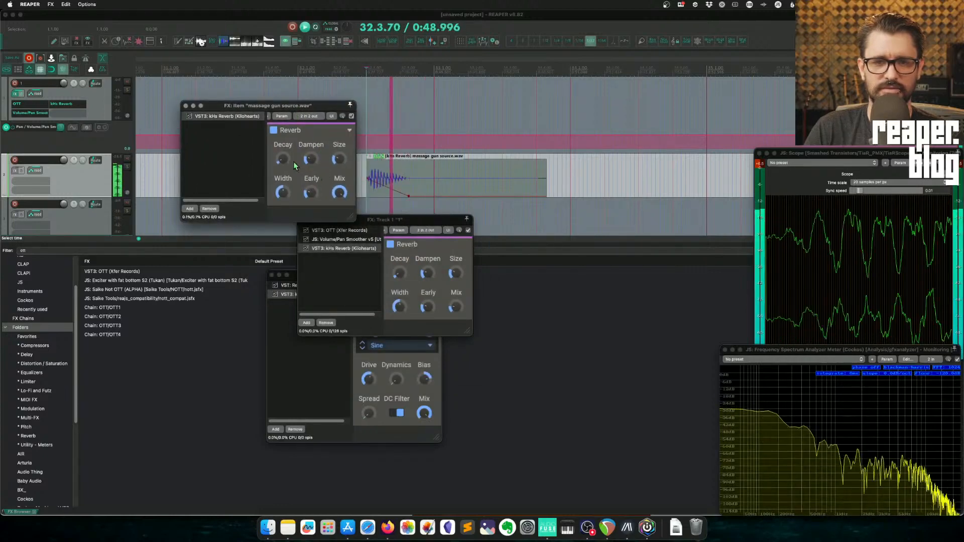
{"action": "key", "text": "space"}
{"action": "key", "text": "space"}
{"action": "left_click_drag", "start_coordinate": [312, 193], "coordinate": [311, 146]}
{"action": "key", "text": "space"}
{"action": "key", "text": "space"}
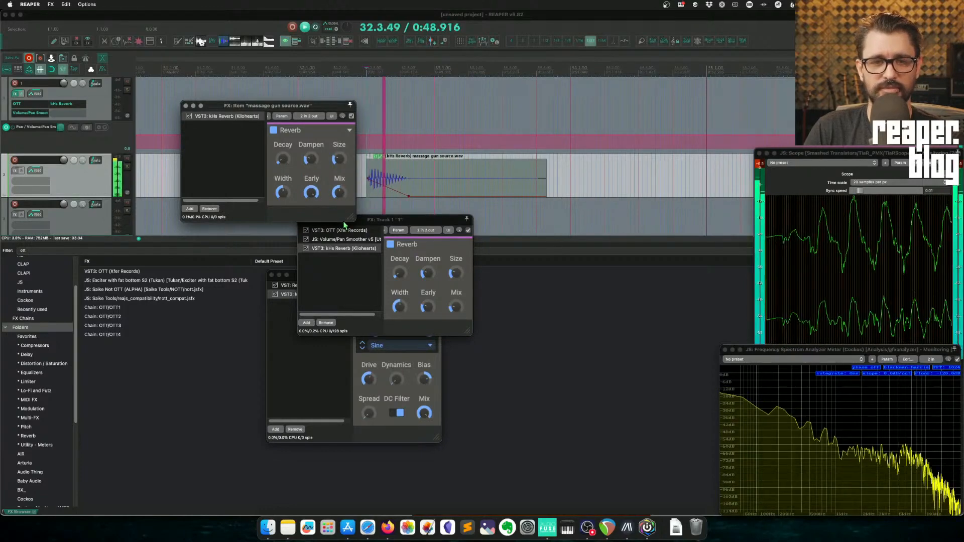
{"action": "key", "text": "space"}
Step: Widen the item's reverb to about 187% and play the hit repeatedly
{"action": "left_click_drag", "start_coordinate": [284, 197], "coordinate": [285, 173]}
{"action": "key", "text": "space"}
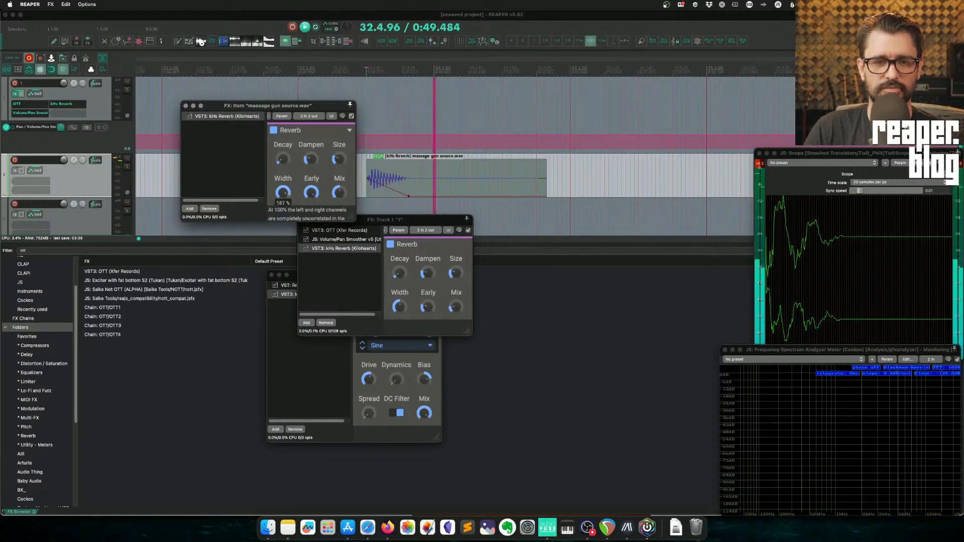
{"action": "key", "text": "space"}
{"action": "key", "text": "space"}
{"action": "key", "text": "space"}
{"action": "key", "text": "space"}
Step: Reduce the item's reverb size to about 51% and play the hit
{"action": "left_click_drag", "start_coordinate": [339, 160], "coordinate": [339, 191]}
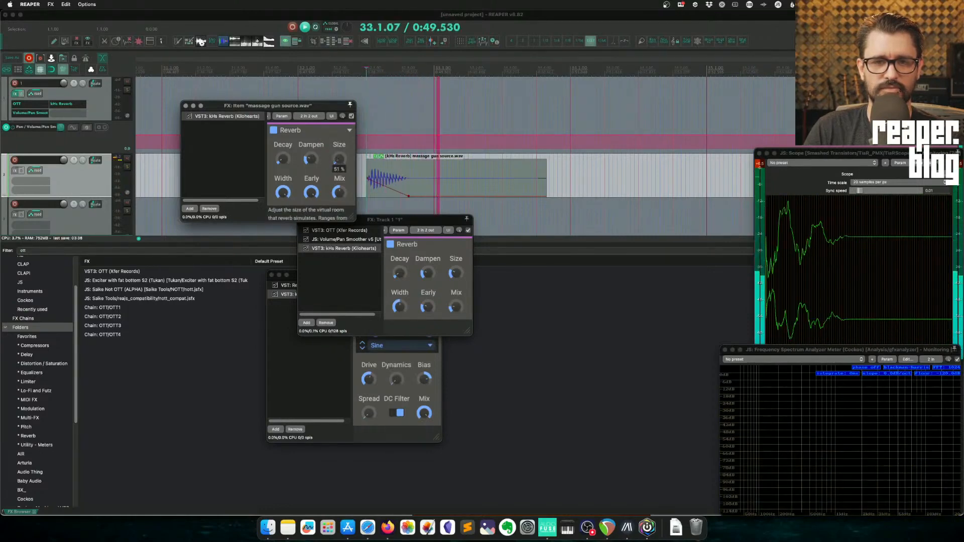
{"action": "key", "text": "space"}
{"action": "key", "text": "space"}
{"action": "key", "text": "space"}
Step: Set a loop selection over the opening part of the hit and fine-tune the reverb size to about 52% during playback
{"action": "left_click_drag", "start_coordinate": [421, 187], "coordinate": [364, 191]}
{"action": "key", "text": "space"}
{"action": "mouse_move", "coordinate": [338, 160]}
{"action": "left_mouse_down"}
{"action": "mouse_move", "coordinate": [339, 101]}
{"action": "mouse_move", "coordinate": [339, 145]}
{"action": "left_mouse_up"}
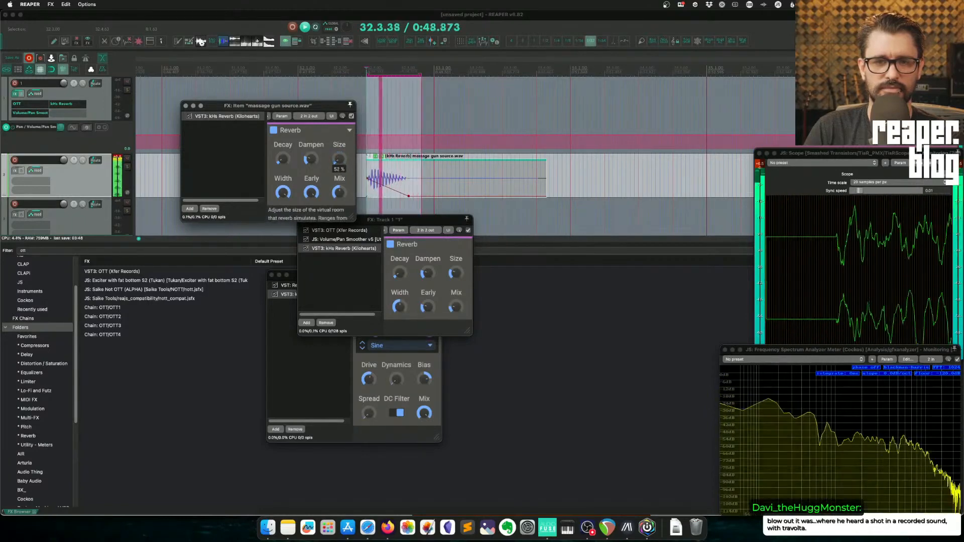
{"action": "key", "text": "space"}
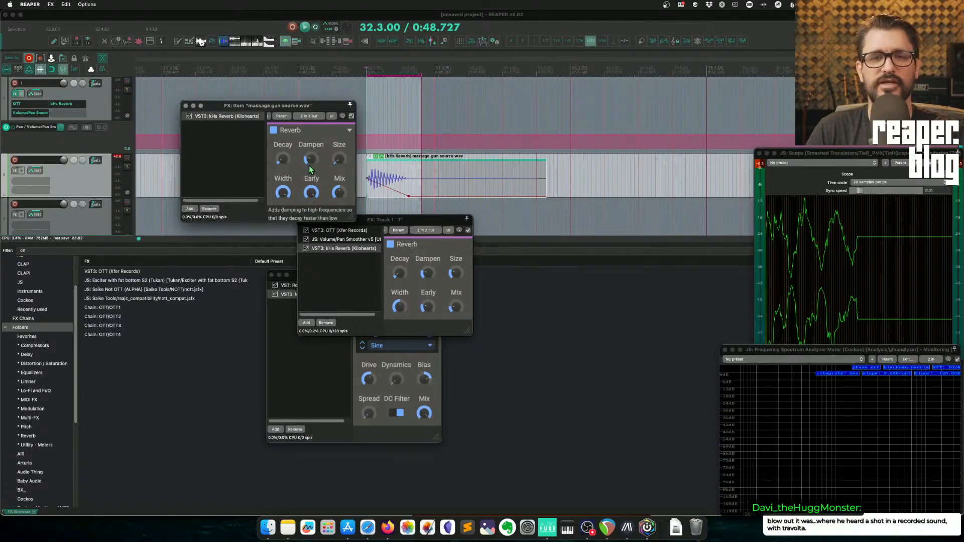
Step: Lower the item's reverb damping, try decays of about 7.30 s and 2.18 s, and set the width to 200% during looped playback
{"action": "key", "text": "space"}
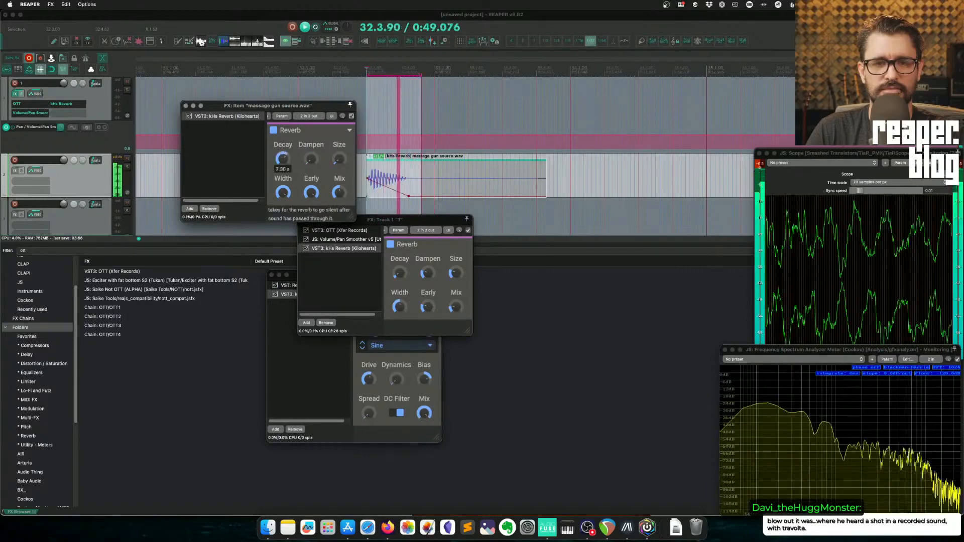
{"action": "left_click_drag", "start_coordinate": [282, 159], "coordinate": [282, 208]}
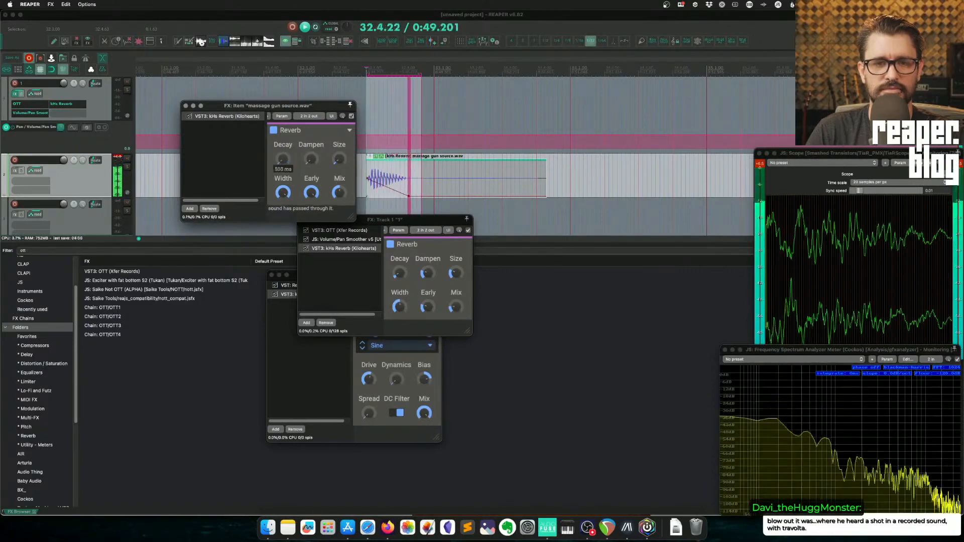
{"action": "left_click_drag", "start_coordinate": [283, 159], "coordinate": [283, 151]}
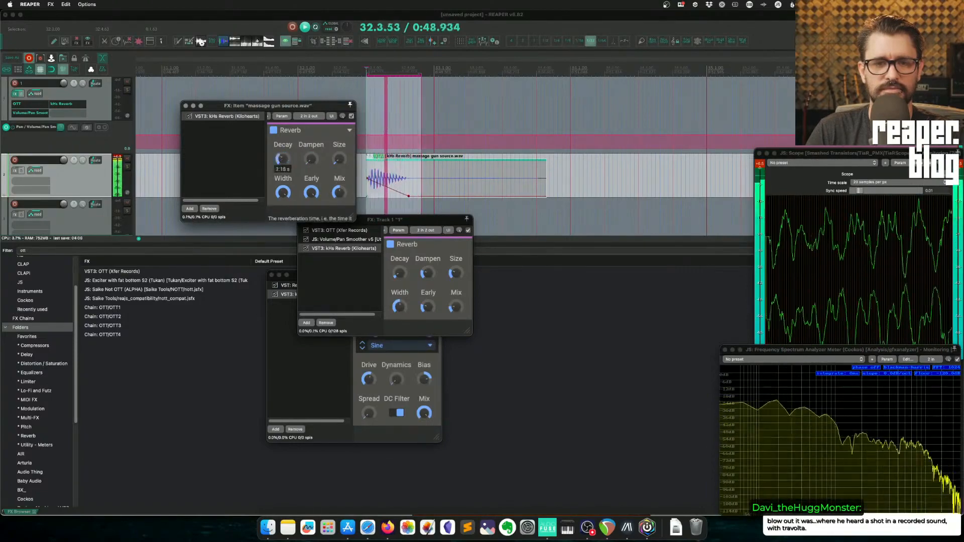
{"action": "left_click", "coordinate": [283, 192]}
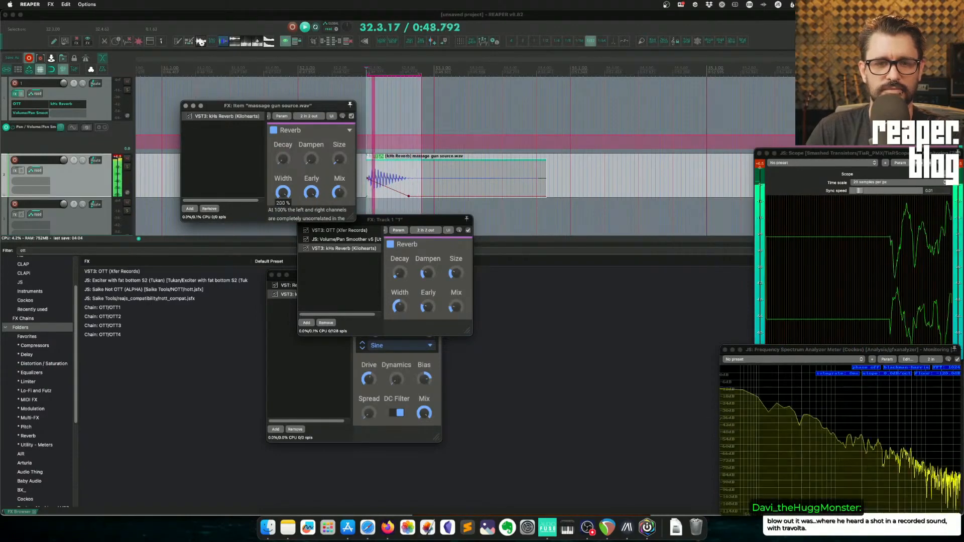
Step: Raise the item's reverb size to about 71% and increase its mix while auditioning the looped hit
{"action": "mouse_move", "coordinate": [312, 193]}
{"action": "left_mouse_down"}
{"action": "mouse_move", "coordinate": [311, 231]}
{"action": "mouse_move", "coordinate": [312, 191]}
{"action": "left_mouse_up"}
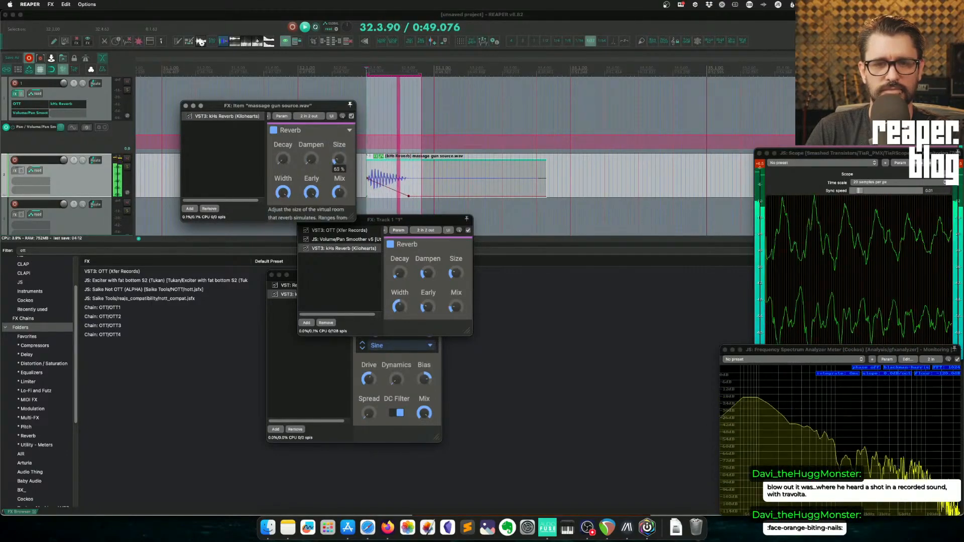
{"action": "left_click_drag", "start_coordinate": [339, 159], "coordinate": [339, 158]}
{"action": "left_click_drag", "start_coordinate": [339, 193], "coordinate": [339, 191]}
{"action": "left_click_drag", "start_coordinate": [339, 159], "coordinate": [335, 156]}
{"action": "key", "text": "space"}
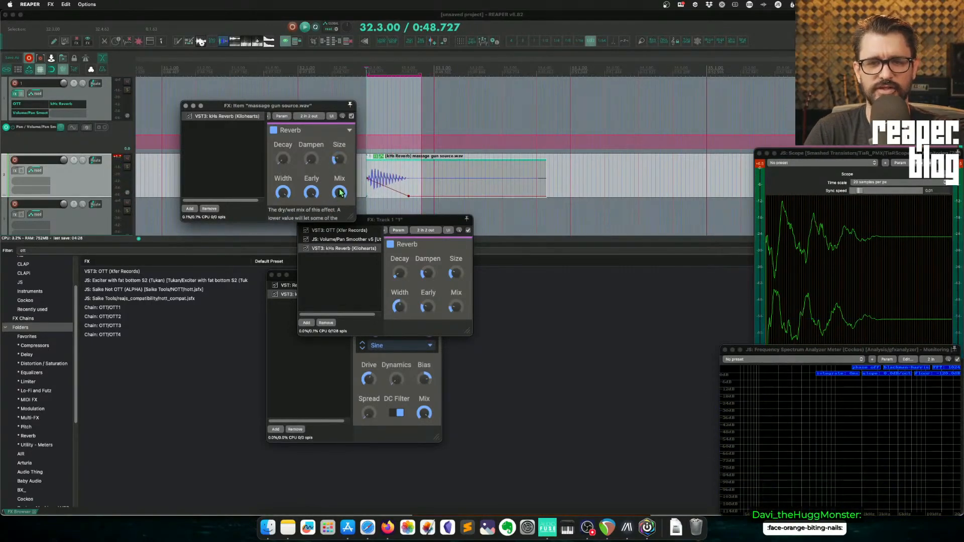
{"action": "key", "text": "space"}
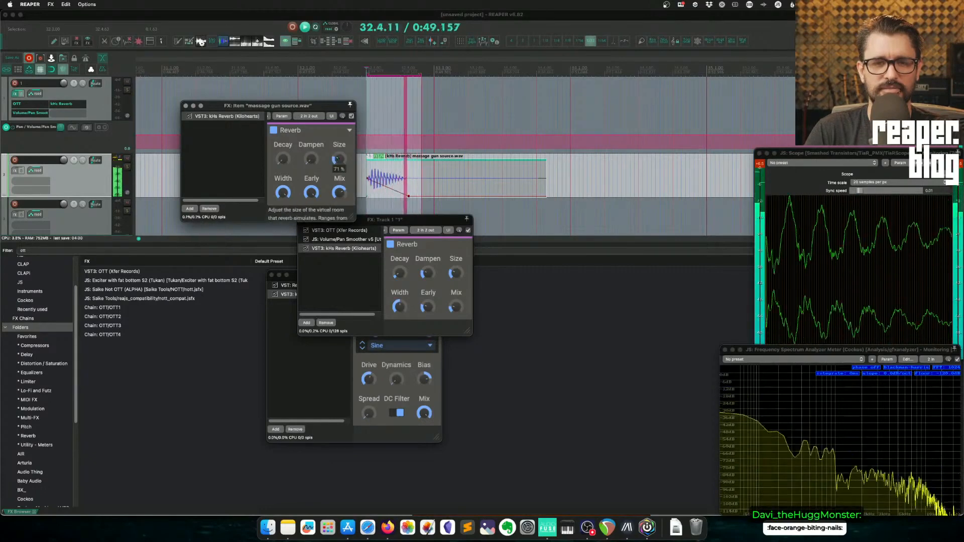
{"action": "key", "text": "space"}
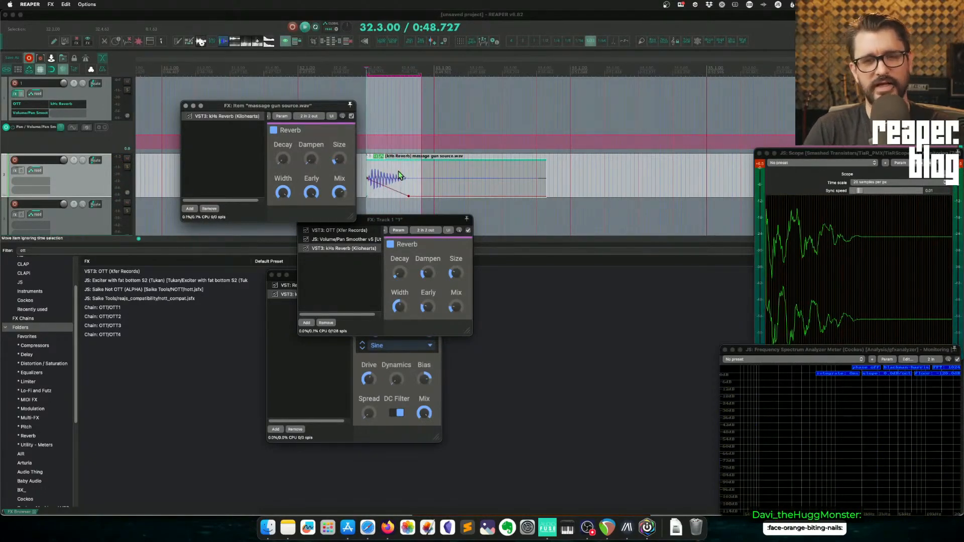
Step: Copy the selected portion of the reverb hit onto track 1 at bar 34 and play it
{"action": "left_click_drag", "start_coordinate": [401, 169], "coordinate": [575, 119]}
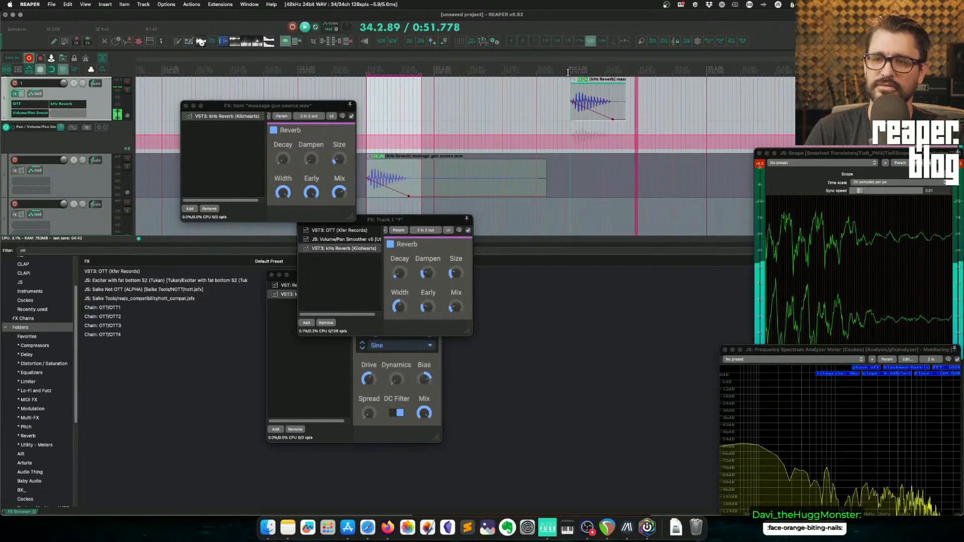
{"action": "key", "text": "space"}
{"action": "left_click", "coordinate": [596, 87]}
{"action": "scroll", "coordinate": [594, 87], "scroll_direction": "right", "scroll_amount": 5}
{"action": "scroll", "coordinate": [410, 93], "scroll_direction": "left", "scroll_amount": 3}
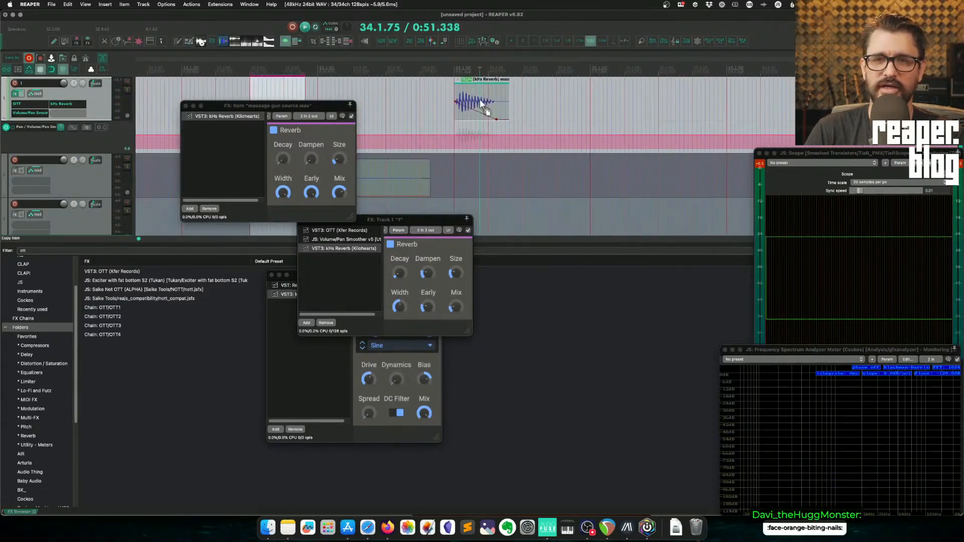
Step: Duplicate the track 1 hit at 34.4, reshape the copy's volume envelope to rise from silence, and play it
{"action": "left_click_drag", "start_coordinate": [481, 104], "coordinate": [611, 90]}
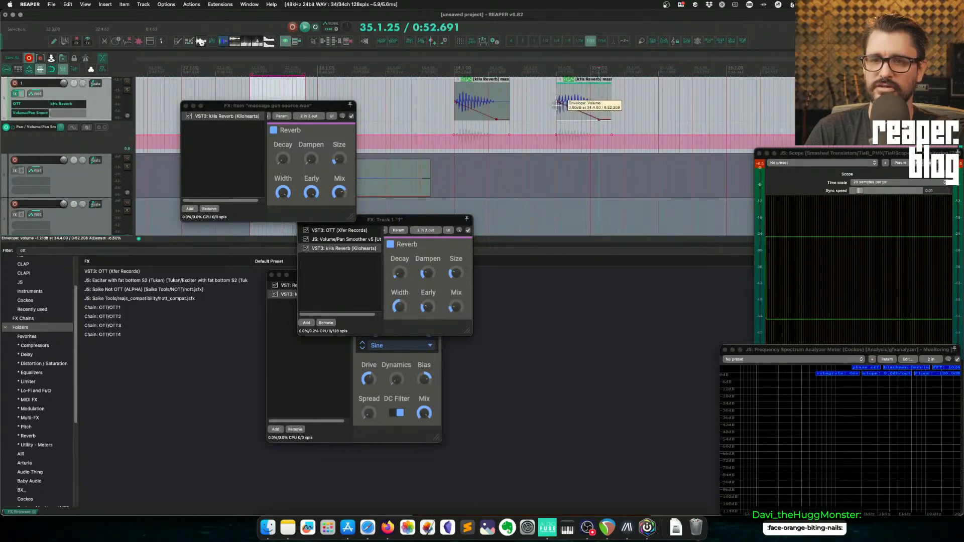
{"action": "left_click_drag", "start_coordinate": [558, 104], "coordinate": [604, 80]}
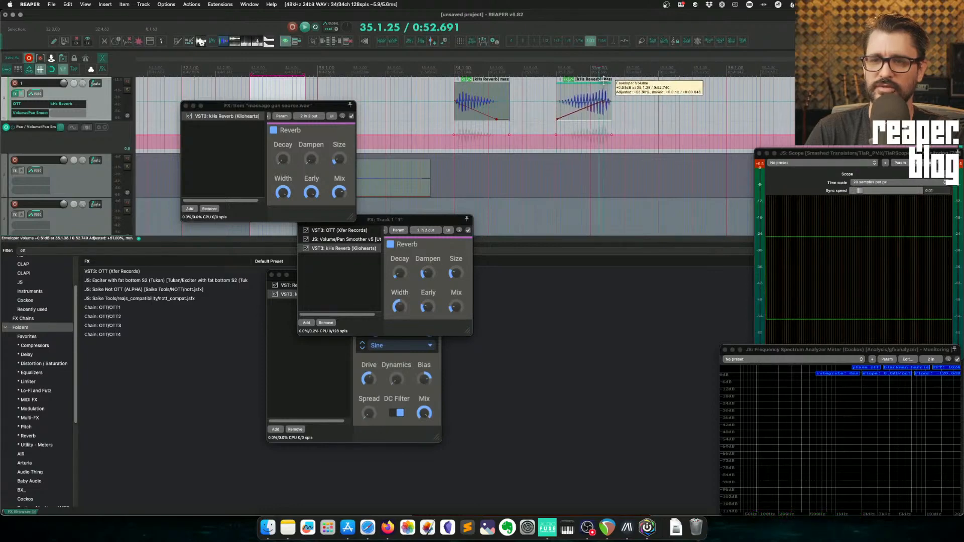
{"action": "left_click", "coordinate": [555, 78]}
{"action": "key", "text": "space"}
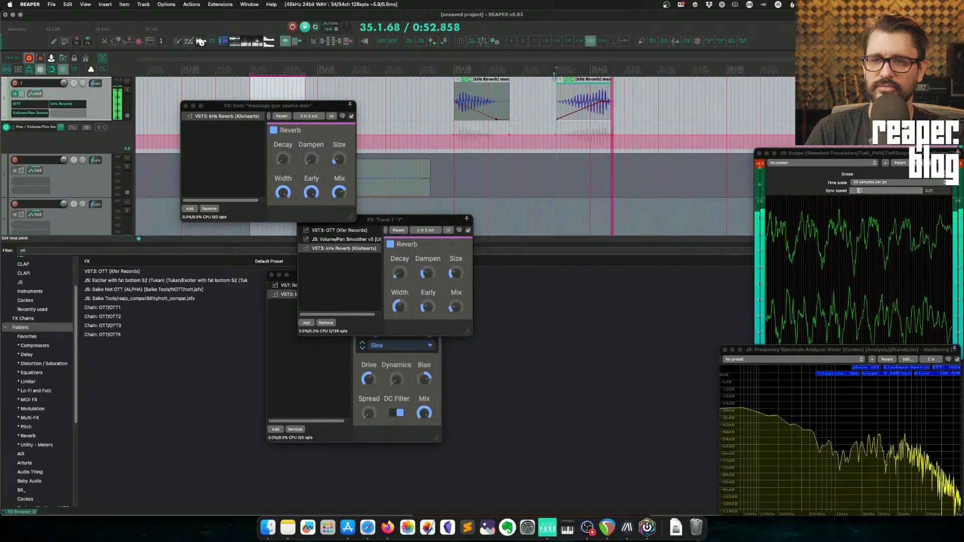
Step: Curve the second track 1 hit's rising volume envelope with a tension of about 0.63 and play the result
{"action": "key", "text": "space"}
{"action": "left_click_drag", "start_coordinate": [578, 119], "coordinate": [584, 125]}
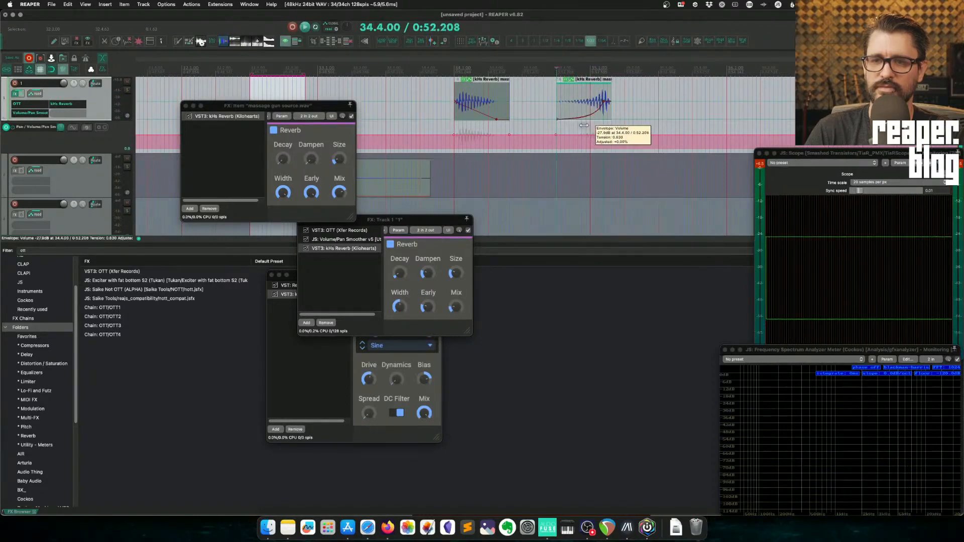
{"action": "key", "text": "space"}
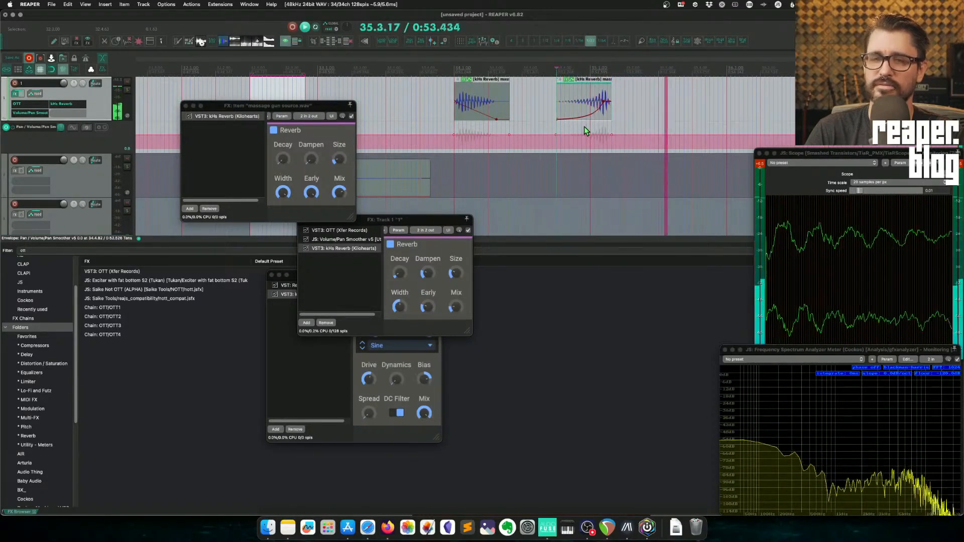
{"action": "key", "text": "space"}
{"action": "scroll", "coordinate": [523, 123], "scroll_direction": "right", "scroll_amount": 3}
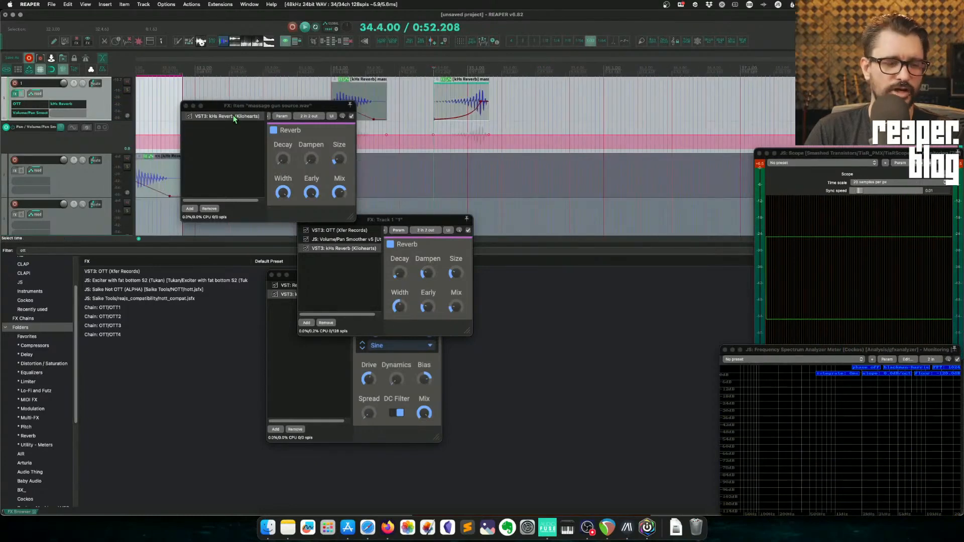
Step: Close the item FX, track 1 FX and distortion FX windows
{"action": "left_click", "coordinate": [271, 85]}
{"action": "left_click", "coordinate": [185, 106]}
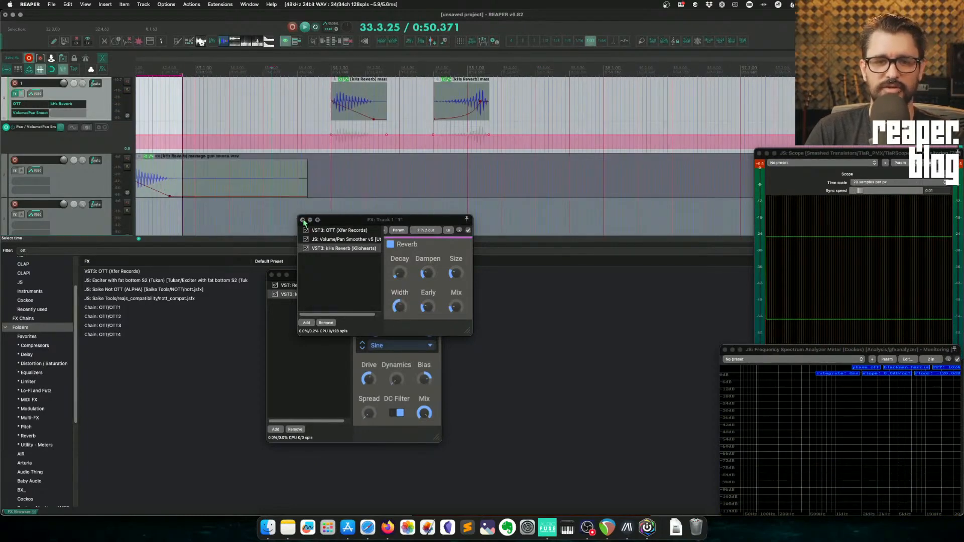
{"action": "left_click", "coordinate": [302, 219]}
{"action": "left_click", "coordinate": [272, 275]}
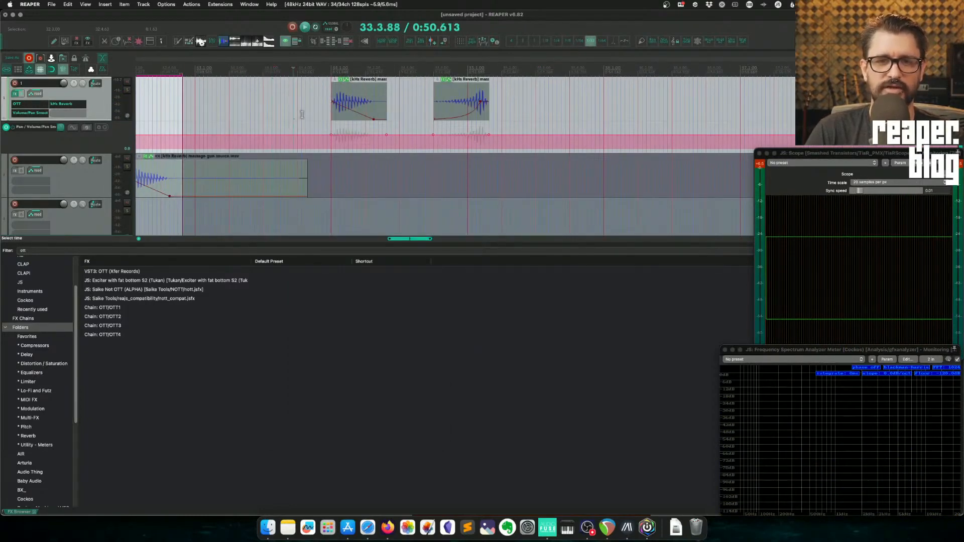
Step: Open the properties of the original massage gun source item on track 1, examine the take's Reverse option, and close the dialog
{"action": "scroll", "coordinate": [301, 114], "scroll_direction": "down", "scroll_amount": 5}
{"action": "left_click", "coordinate": [474, 128]}
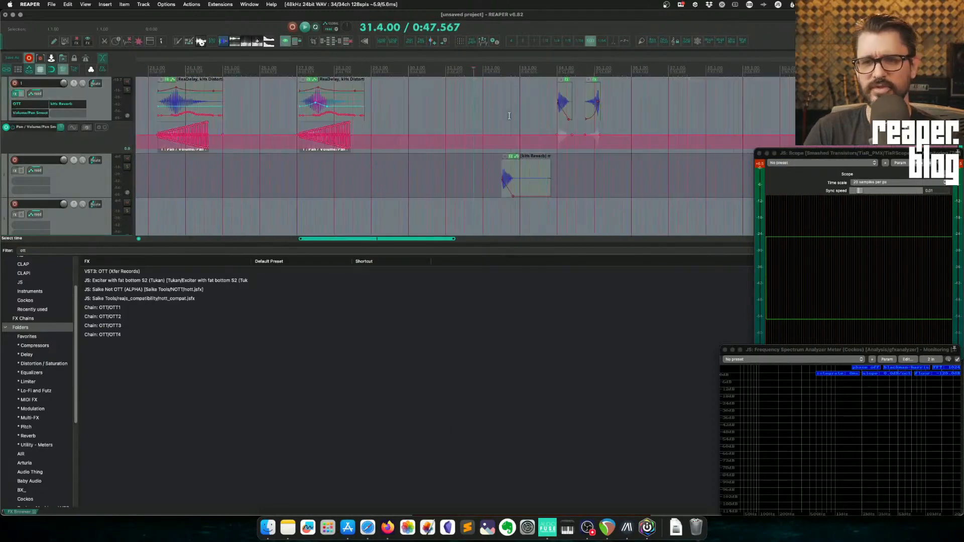
{"action": "left_click", "coordinate": [512, 116]}
{"action": "scroll", "coordinate": [513, 115], "scroll_direction": "left", "scroll_amount": 5}
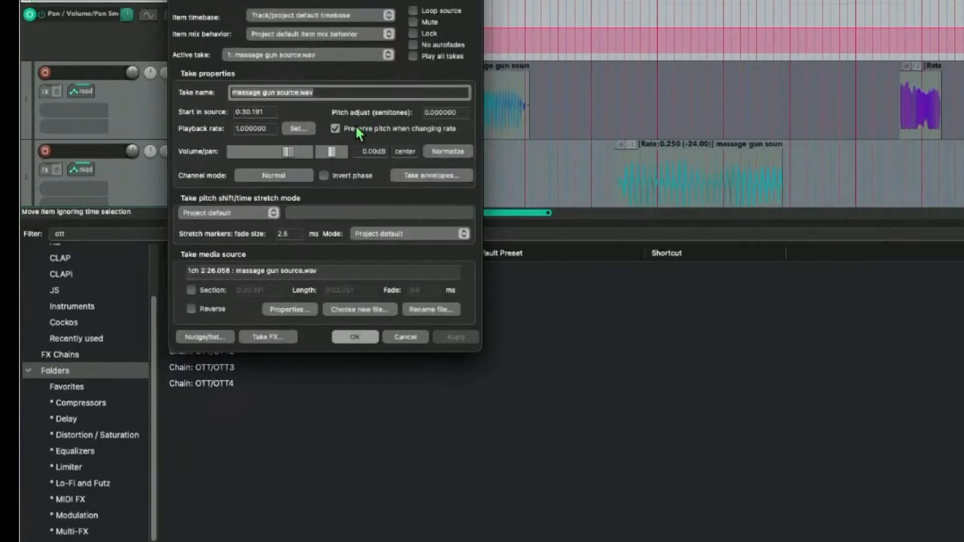
{"action": "left_click", "coordinate": [191, 309]}
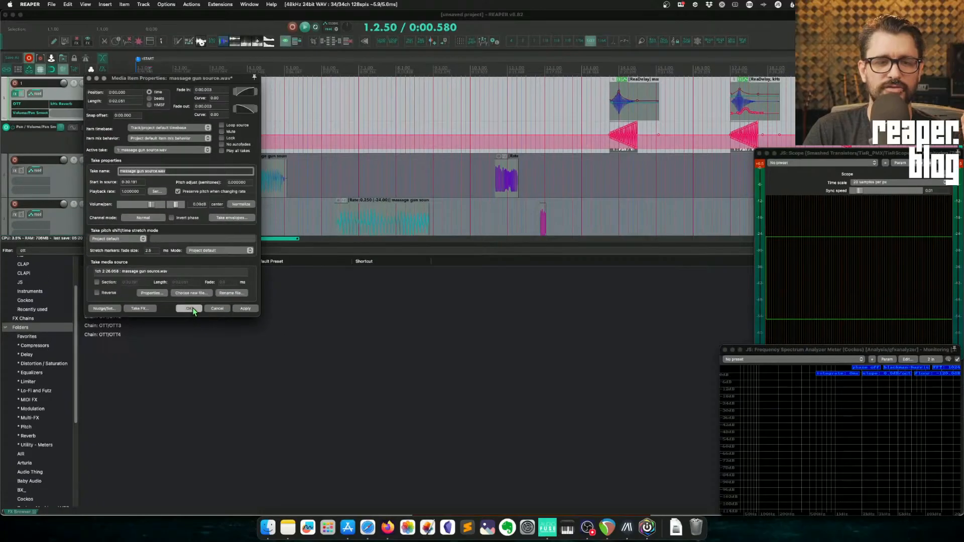
{"action": "left_click", "coordinate": [354, 337]}
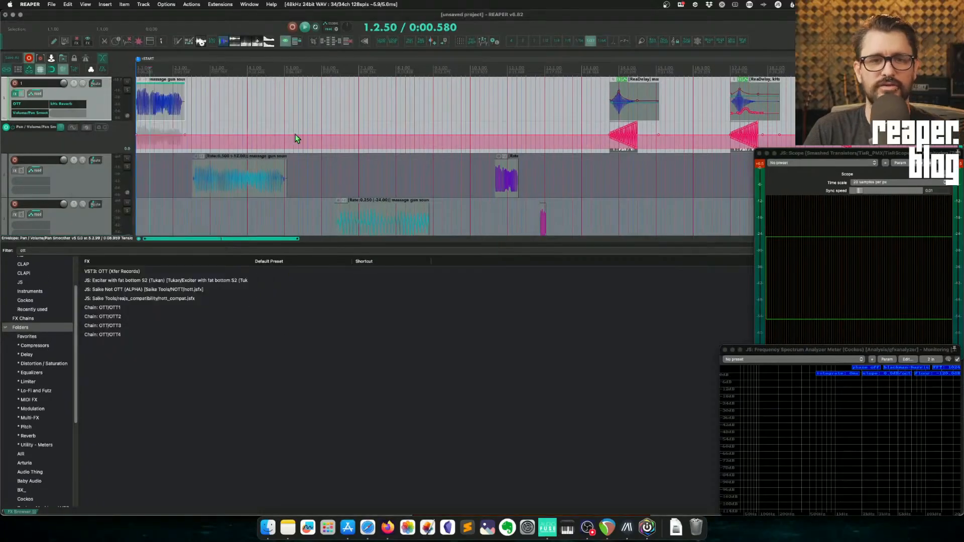
Step: Go back to the reverb hits and find the X-Raym script that toggles take reverse while preserving snap offset among the recent actions
{"action": "left_click", "coordinate": [279, 118]}
{"action": "scroll", "coordinate": [397, 107], "scroll_direction": "right", "scroll_amount": 15}
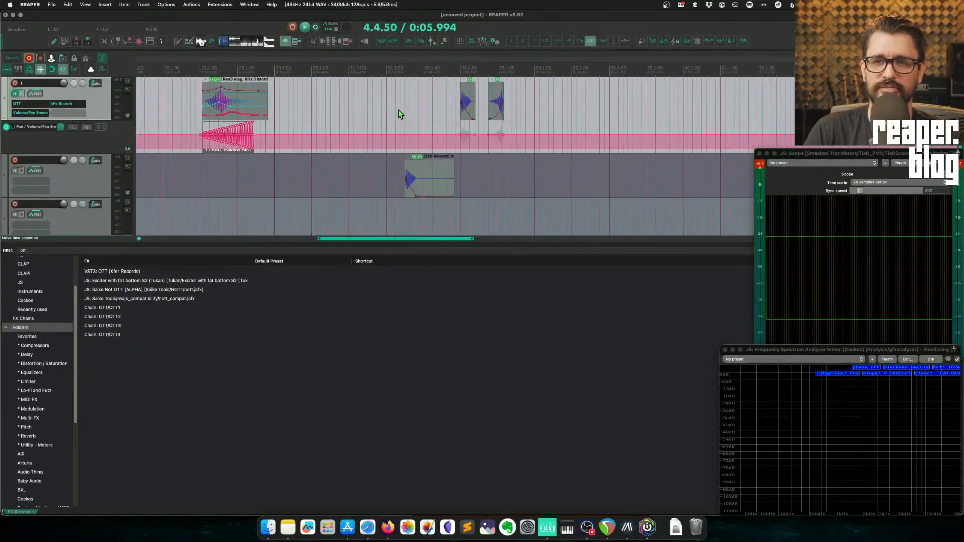
{"action": "scroll", "coordinate": [399, 111], "scroll_direction": "right", "scroll_amount": 3}
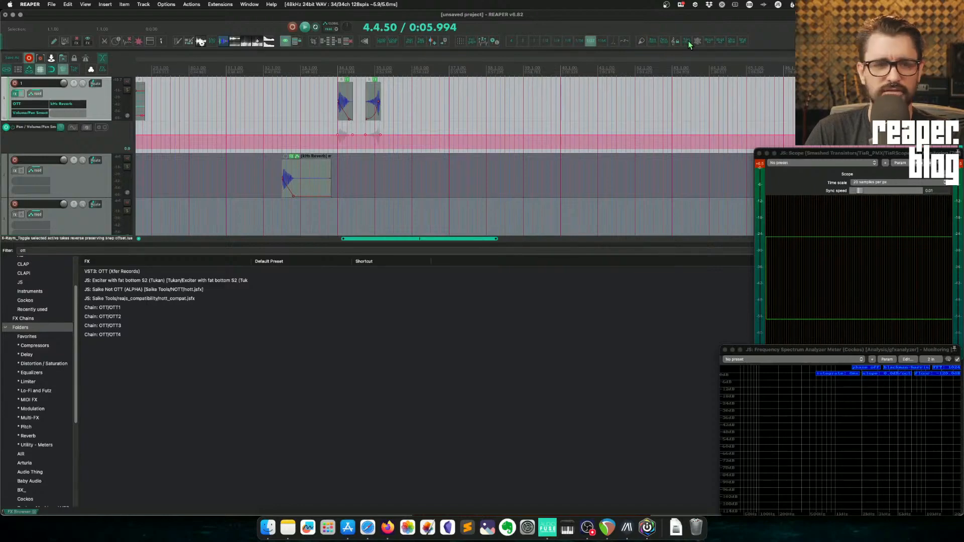
{"action": "left_click", "coordinate": [191, 4]}
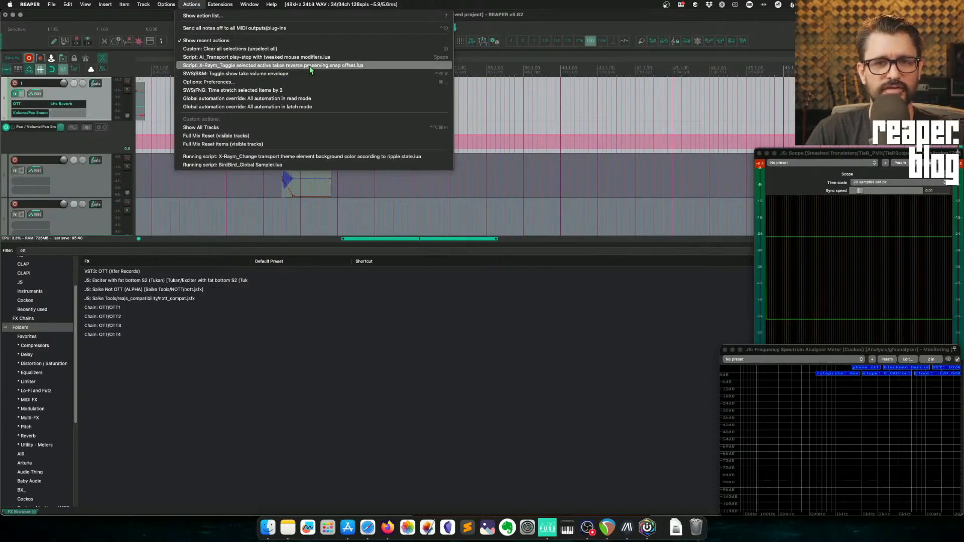
Step: Edit the snap offset at the end of the rising hit and align the attack of the first track 1 hit with bar 34
{"action": "left_click", "coordinate": [505, 103]}
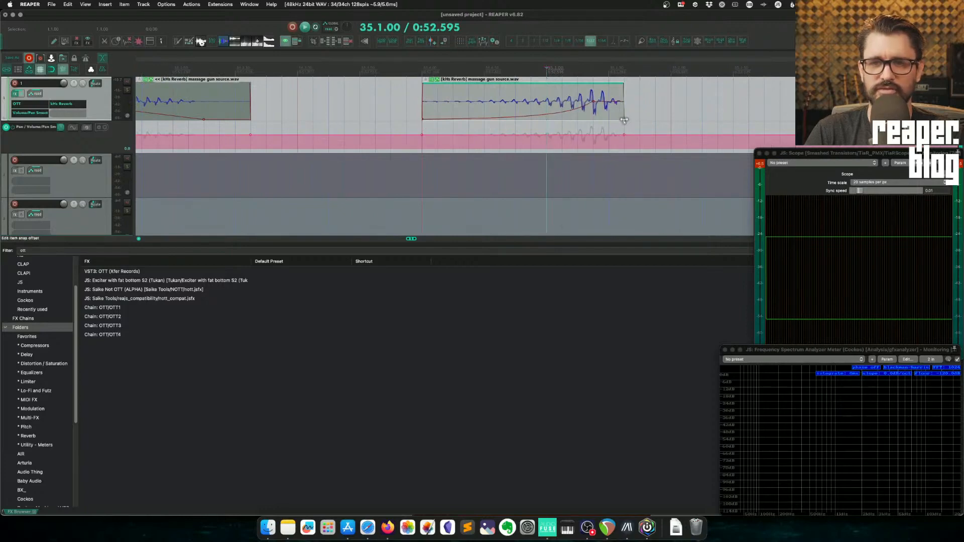
{"action": "mouse_move", "coordinate": [624, 121]}
{"action": "left_mouse_down"}
{"action": "mouse_move", "coordinate": [587, 117]}
{"action": "mouse_move", "coordinate": [599, 130]}
{"action": "mouse_move", "coordinate": [625, 128]}
{"action": "left_mouse_up"}
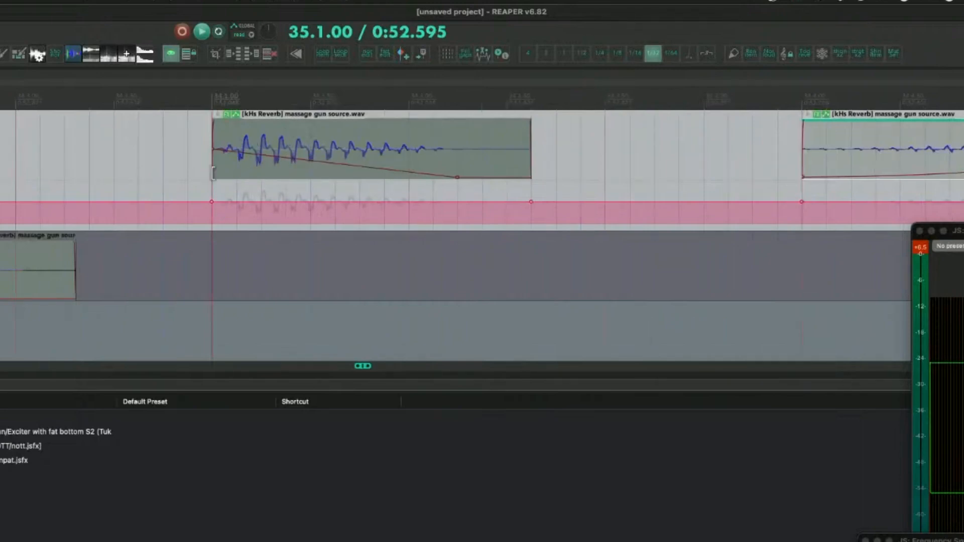
{"action": "mouse_move", "coordinate": [231, 134]}
{"action": "left_mouse_down"}
{"action": "mouse_move", "coordinate": [207, 131]}
{"action": "mouse_move", "coordinate": [247, 133]}
{"action": "mouse_move", "coordinate": [229, 130]}
{"action": "left_mouse_up"}
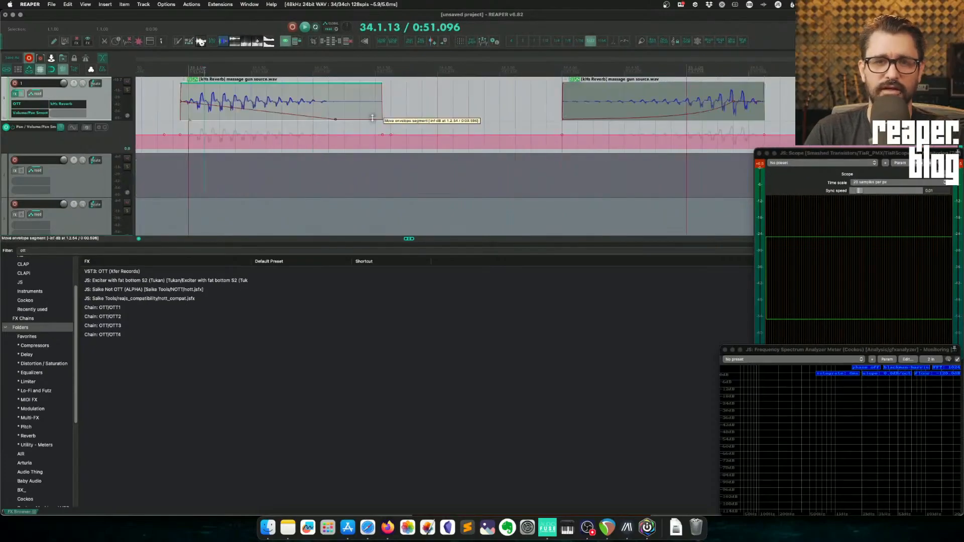
Step: Place the edit cursor at the start of the rising hit, at 34.4, and play it
{"action": "scroll", "coordinate": [372, 118], "scroll_direction": "left", "scroll_amount": 6}
{"action": "scroll", "coordinate": [372, 119], "scroll_direction": "down", "scroll_amount": 5}
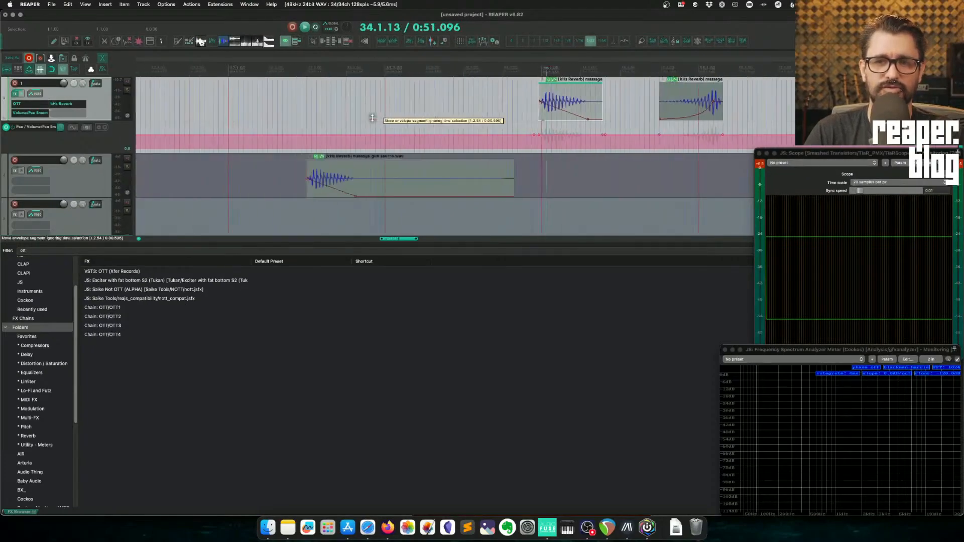
{"action": "scroll", "coordinate": [372, 118], "scroll_direction": "right", "scroll_amount": 4}
{"action": "left_click", "coordinate": [487, 94]}
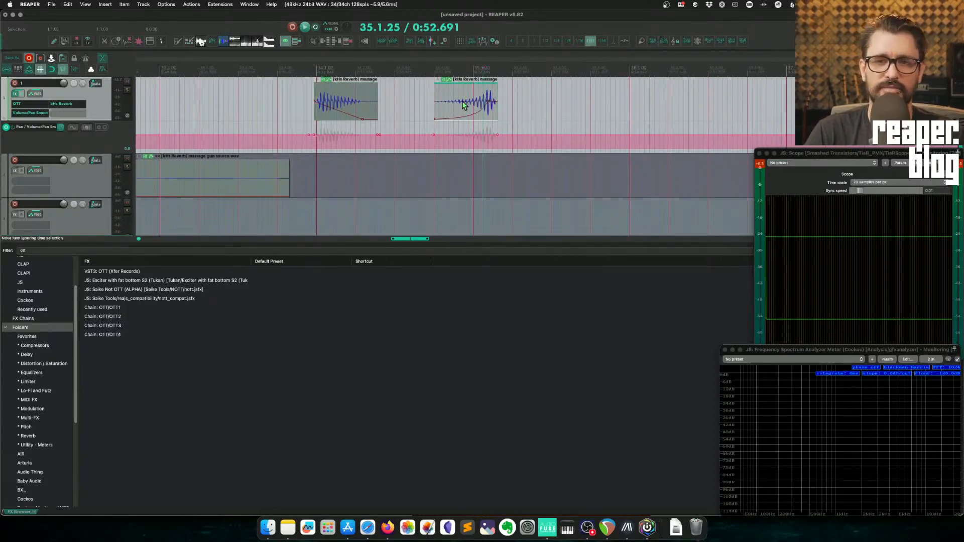
{"action": "left_click", "coordinate": [435, 105]}
{"action": "key", "text": "space"}
{"action": "key", "text": "space"}
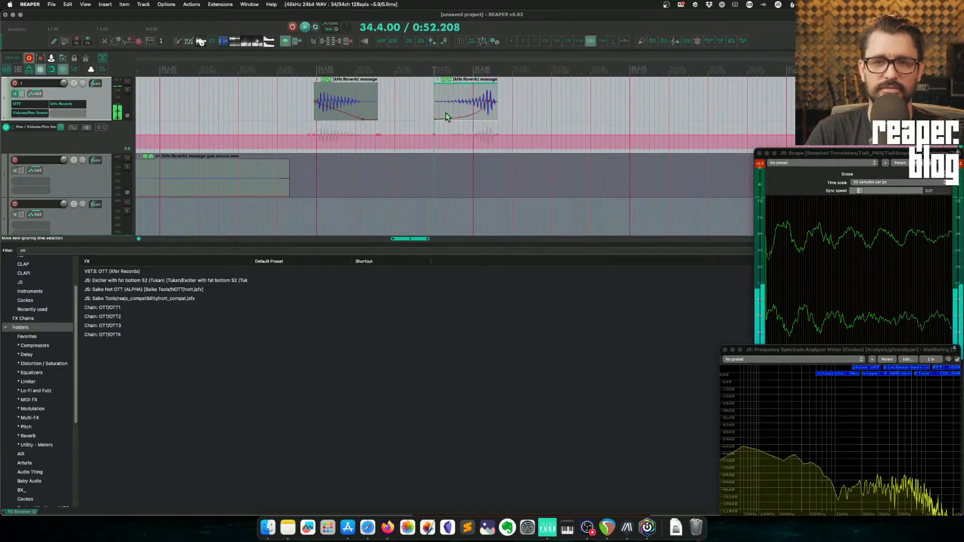
Step: Reshape the fade-in curve of the second reverb clip on track 1 so it rises earlier, and play the clip
{"action": "key", "text": "space"}
{"action": "key", "text": "space"}
{"action": "mouse_move", "coordinate": [480, 114]}
{"action": "left_mouse_down"}
{"action": "mouse_move", "coordinate": [466, 85]}
{"action": "mouse_move", "coordinate": [468, 128]}
{"action": "left_mouse_up"}
{"action": "key", "text": "space"}
{"action": "key", "text": "space"}
{"action": "key", "text": "space"}
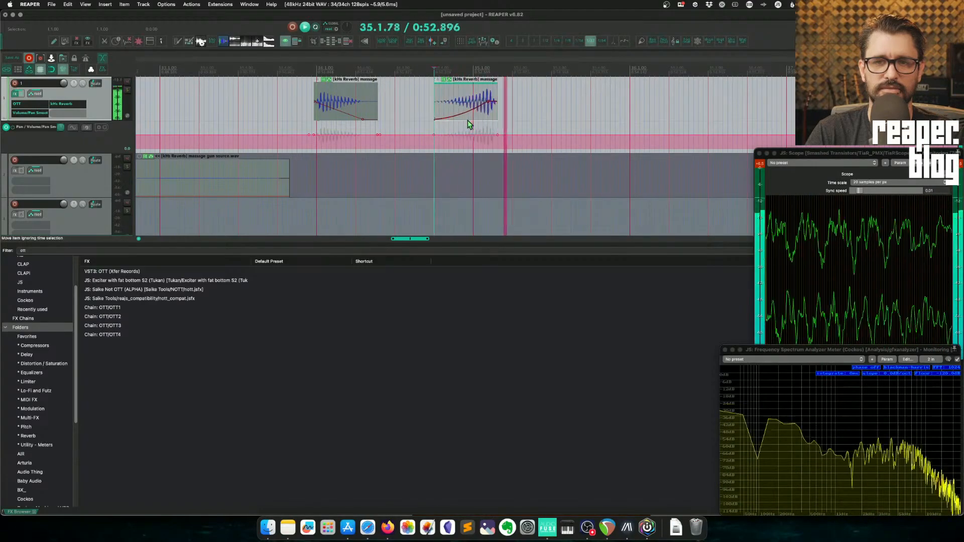
{"action": "key", "text": "space"}
Step: Play the massage gun clip running at rate 0.500 on the second track
{"action": "scroll", "coordinate": [465, 117], "scroll_direction": "down", "scroll_amount": 3}
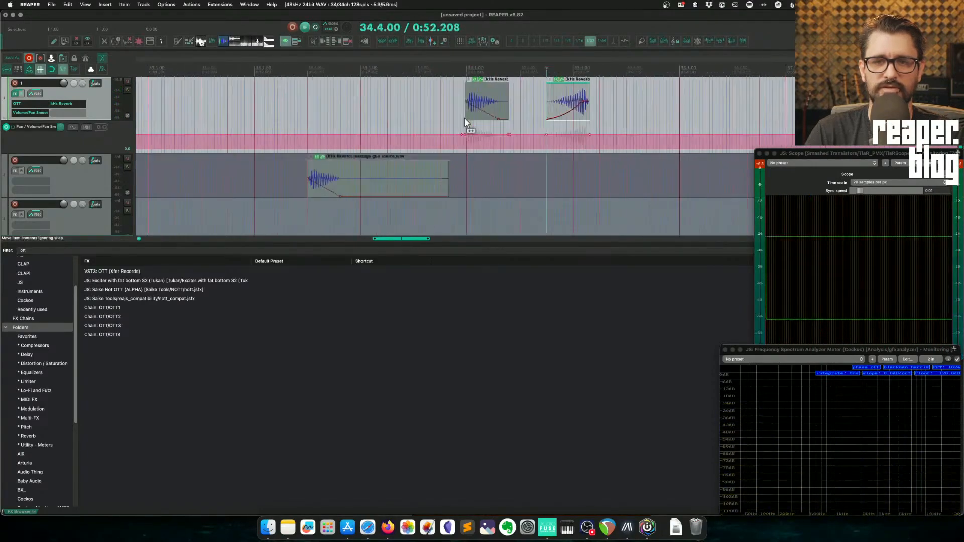
{"action": "scroll", "coordinate": [458, 116], "scroll_direction": "down", "scroll_amount": 8}
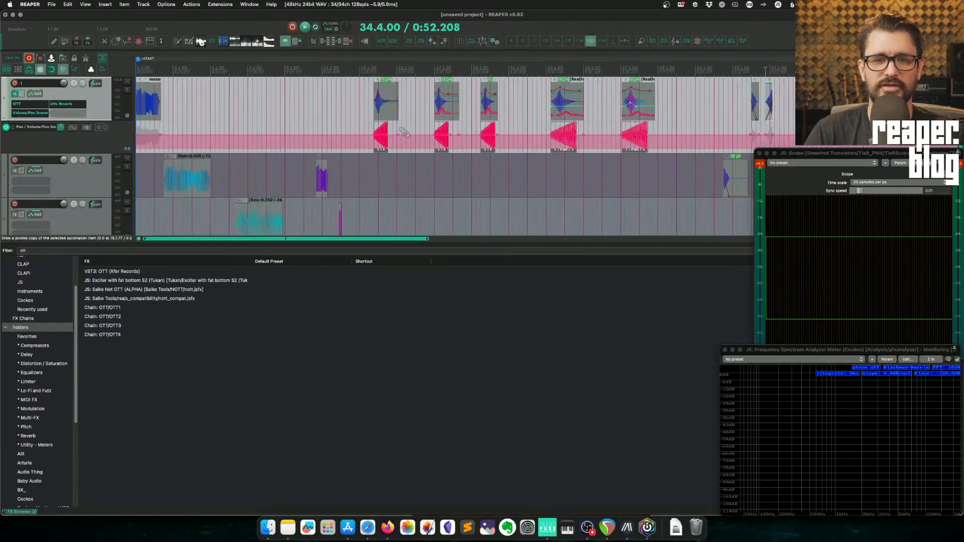
{"action": "left_click", "coordinate": [170, 188]}
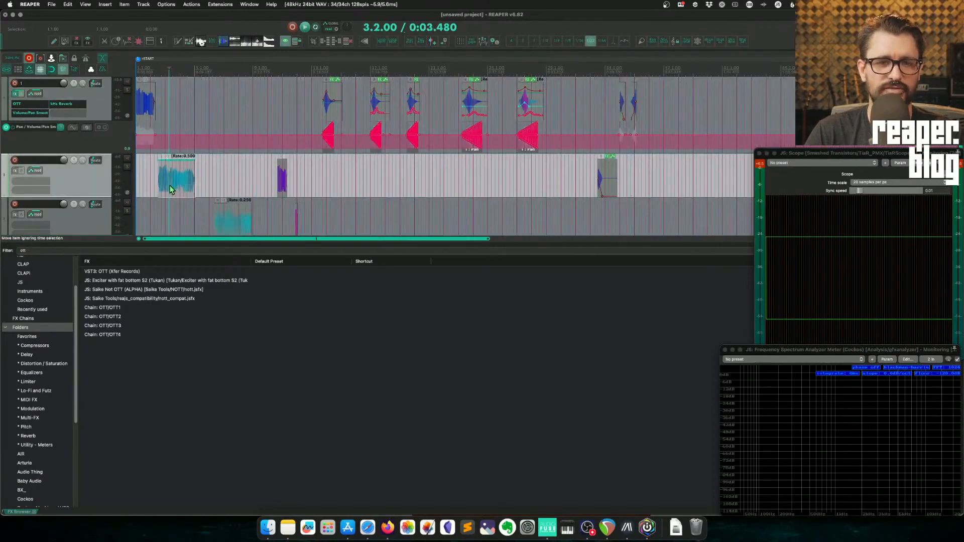
{"action": "key", "text": "space"}
{"action": "scroll", "coordinate": [189, 189], "scroll_direction": "up", "scroll_amount": 6}
{"action": "left_click", "coordinate": [256, 191]}
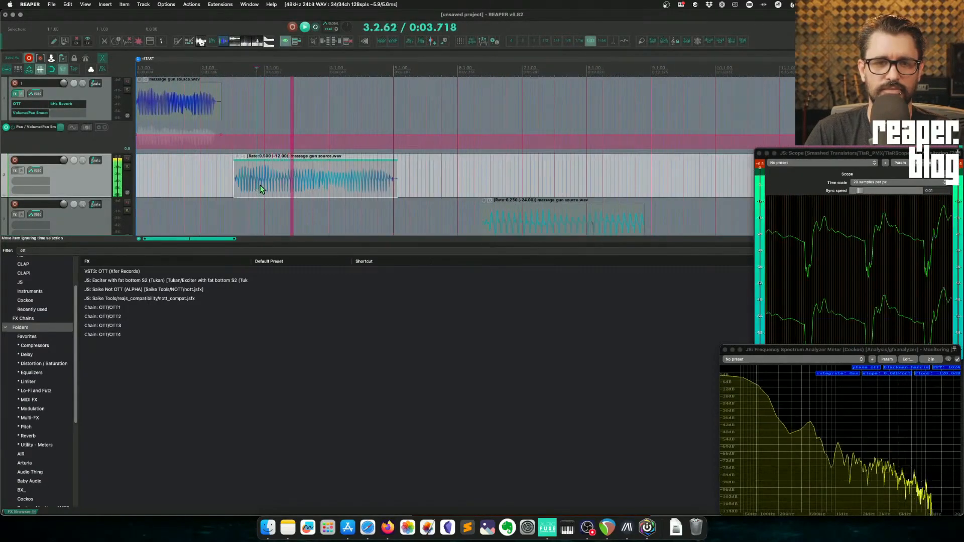
{"action": "key", "text": "space"}
{"action": "left_click", "coordinate": [281, 181]}
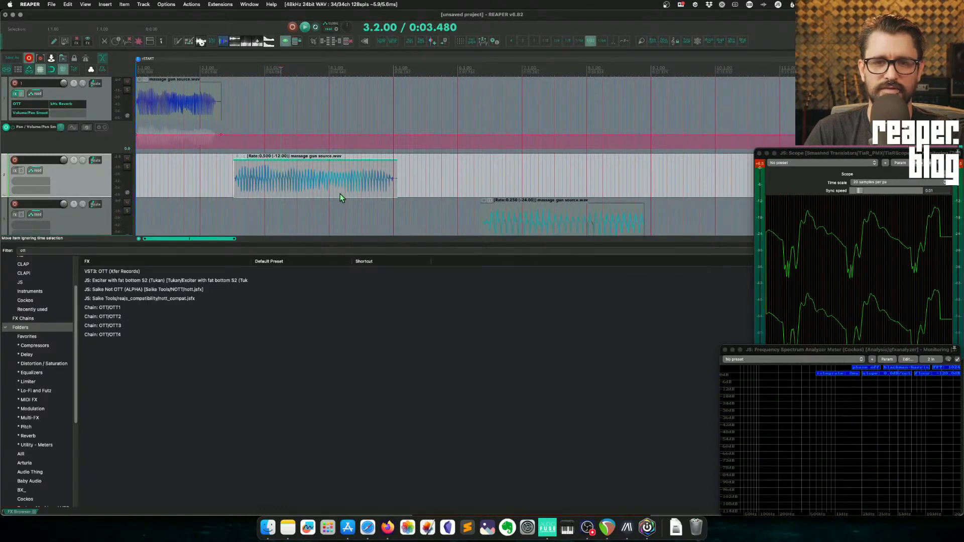
Step: Place a copy of the 0.500-rate clip after the original on the second track and reverse the copy
{"action": "left_click_drag", "start_coordinate": [296, 184], "coordinate": [276, 178]}
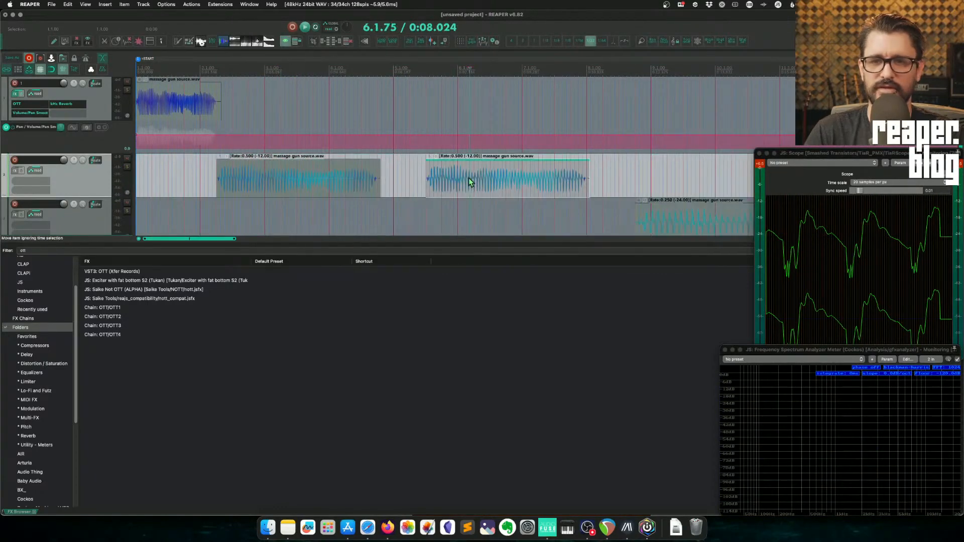
{"action": "right_click", "coordinate": [470, 177]}
{"action": "left_click", "coordinate": [466, 173]}
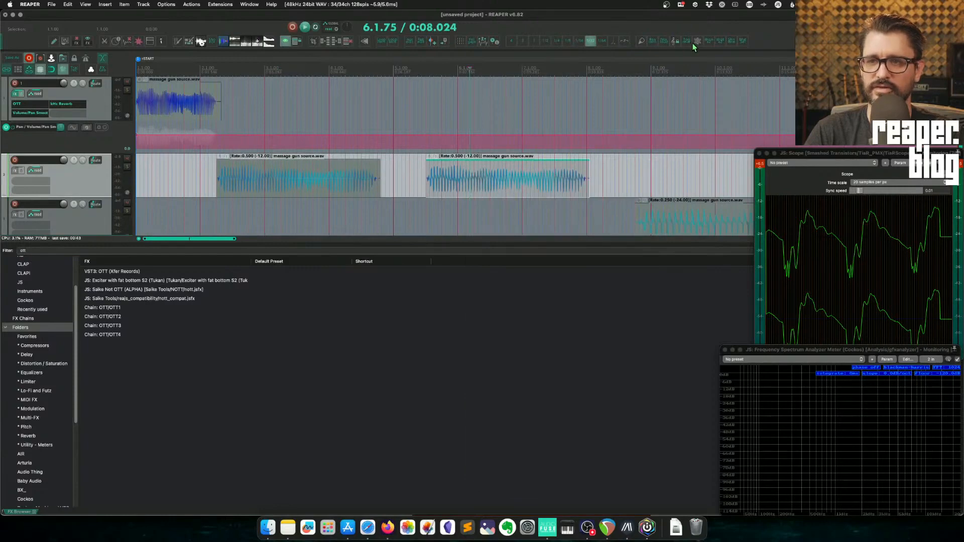
{"action": "left_click", "coordinate": [689, 41]}
Step: Try a fade-in spanning the whole reversed copy, with its curve bent to rise slowly at first
{"action": "left_click_drag", "start_coordinate": [424, 160], "coordinate": [597, 160]}
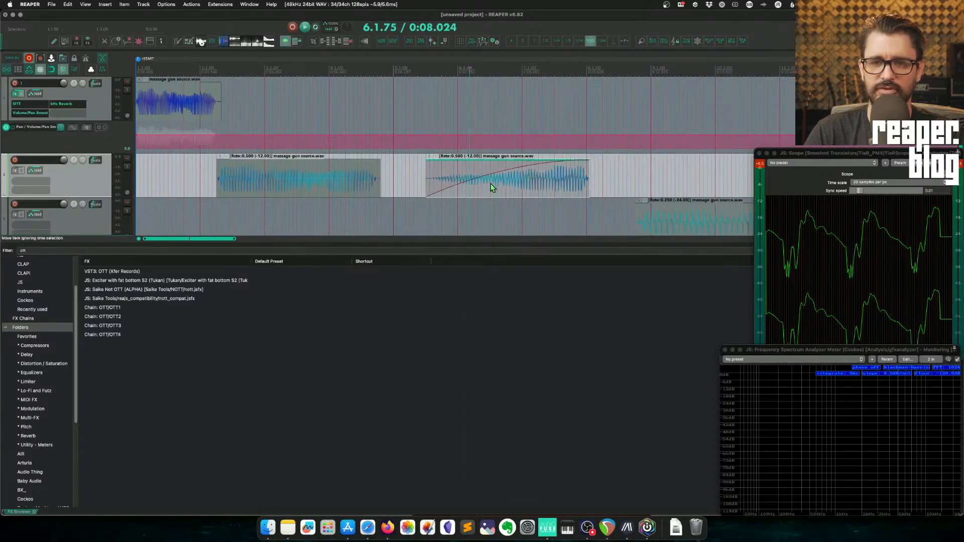
{"action": "left_click_drag", "start_coordinate": [487, 175], "coordinate": [547, 278]}
{"action": "scroll", "coordinate": [406, 209], "scroll_direction": "right", "scroll_amount": 5}
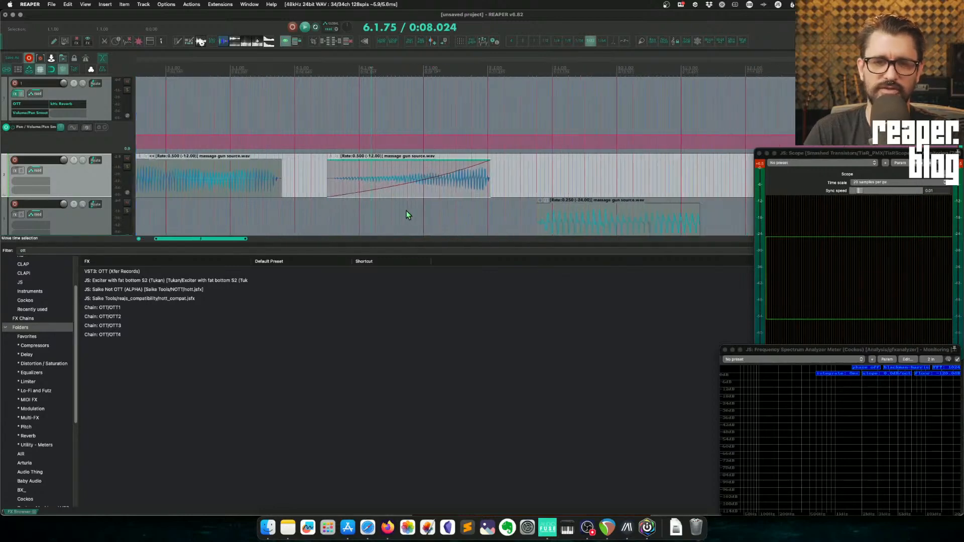
Step: Play the faded reversed copy from its start and again from past its middle
{"action": "left_click", "coordinate": [281, 178]}
{"action": "key", "text": "space"}
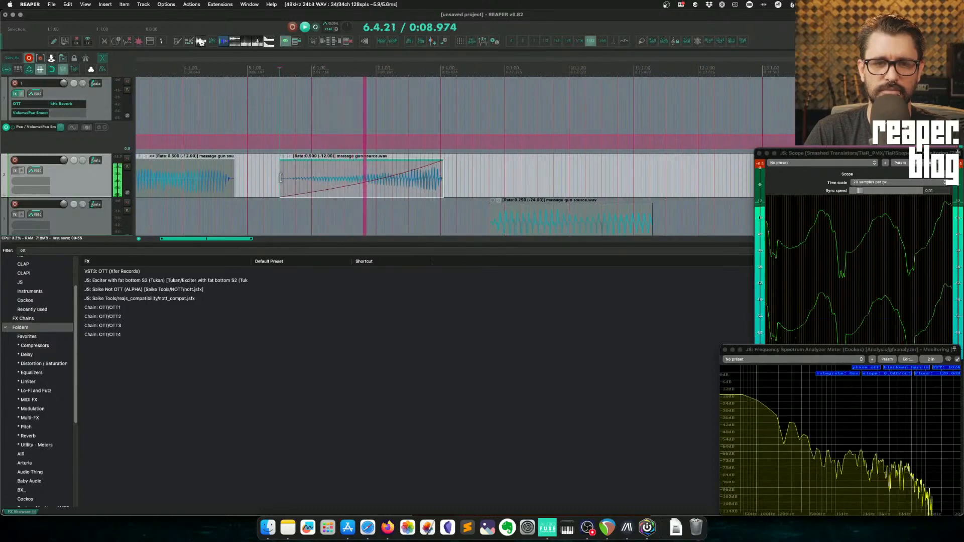
{"action": "key", "text": "space"}
{"action": "left_click", "coordinate": [379, 214]}
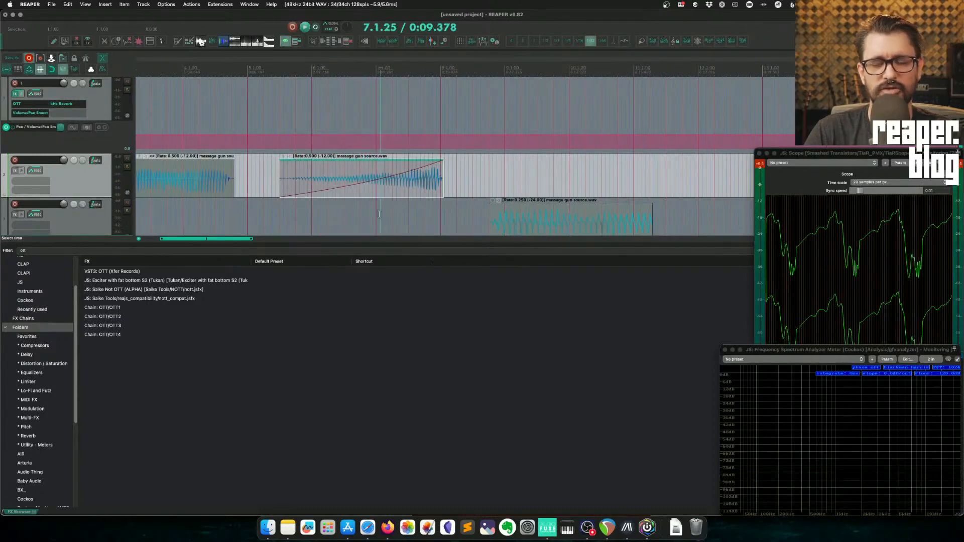
{"action": "key", "text": "space"}
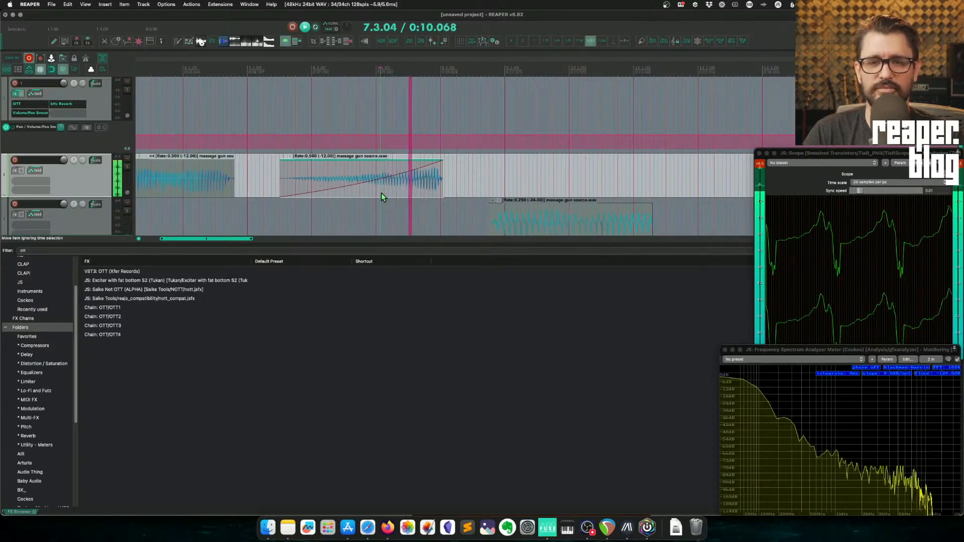
{"action": "key", "text": "space"}
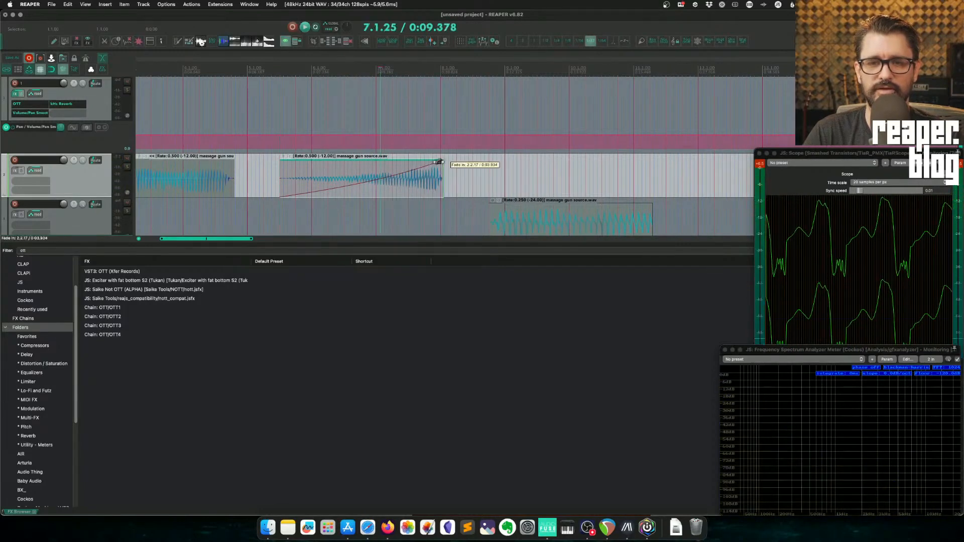
Step: Remove the fade-in from the reversed copy and play the clip
{"action": "left_click_drag", "start_coordinate": [440, 163], "coordinate": [279, 160]}
{"action": "key", "text": "space"}
{"action": "key", "text": "space"}
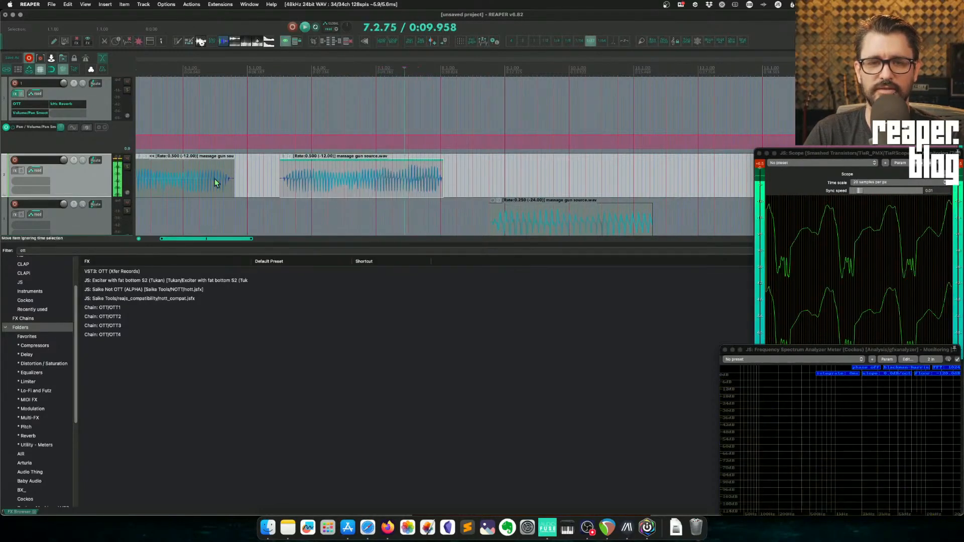
Step: Play parts of the original 0.500-rate clip and its reversed copy to compare how they sound
{"action": "left_click", "coordinate": [171, 193]}
{"action": "key", "text": "space"}
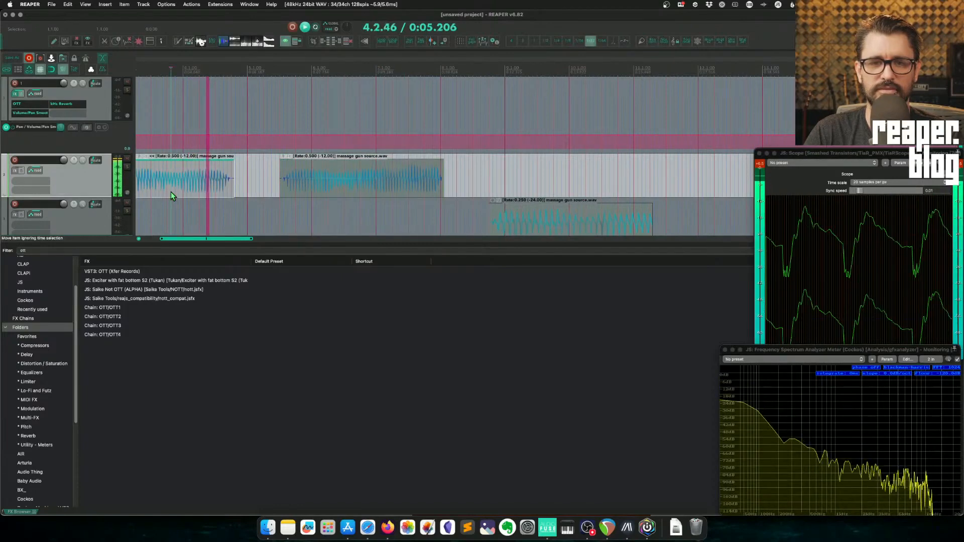
{"action": "key", "text": "space"}
{"action": "scroll", "coordinate": [242, 194], "scroll_direction": "left", "scroll_amount": 5}
{"action": "left_click", "coordinate": [227, 187]}
{"action": "key", "text": "space"}
{"action": "key", "text": "space"}
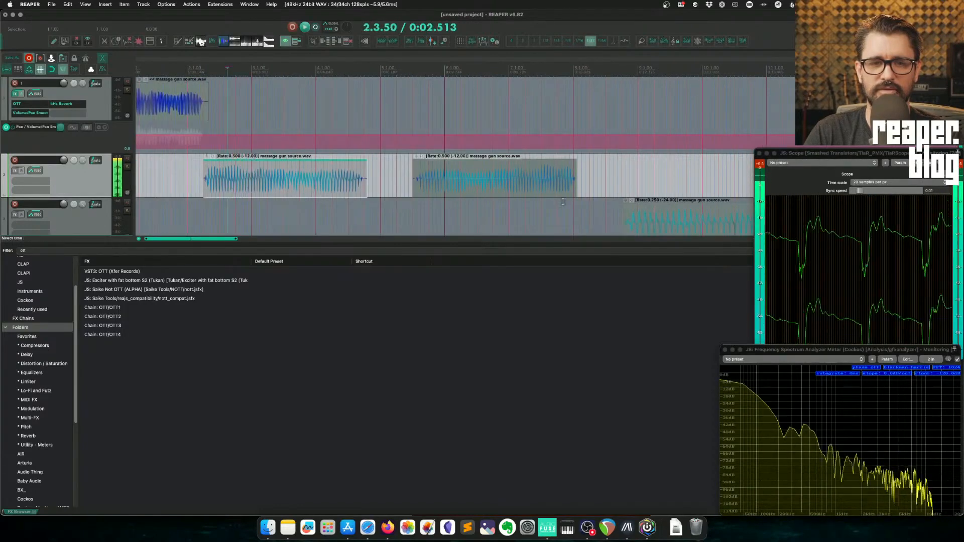
{"action": "left_click", "coordinate": [547, 192]}
{"action": "key", "text": "space"}
{"action": "key", "text": "space"}
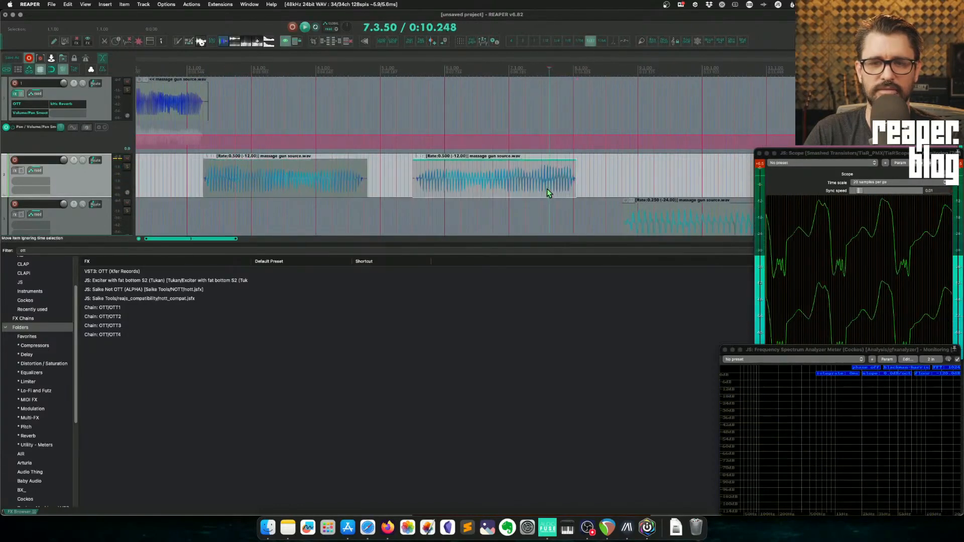
{"action": "key", "text": "space"}
{"action": "key", "text": "space"}
Step: Locate the kHs Reverb clip near the end of the second track and play it
{"action": "scroll", "coordinate": [464, 190], "scroll_direction": "down", "scroll_amount": 8}
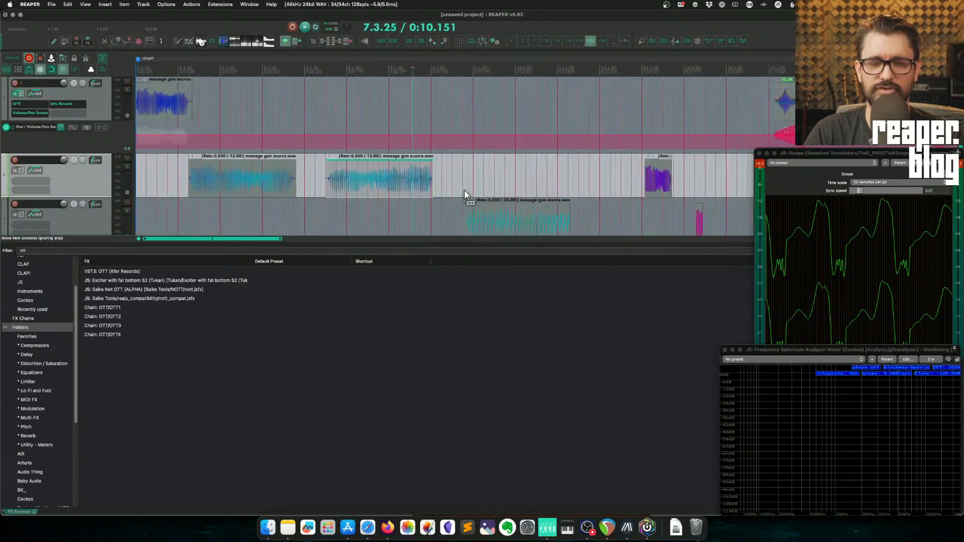
{"action": "left_click", "coordinate": [203, 175]}
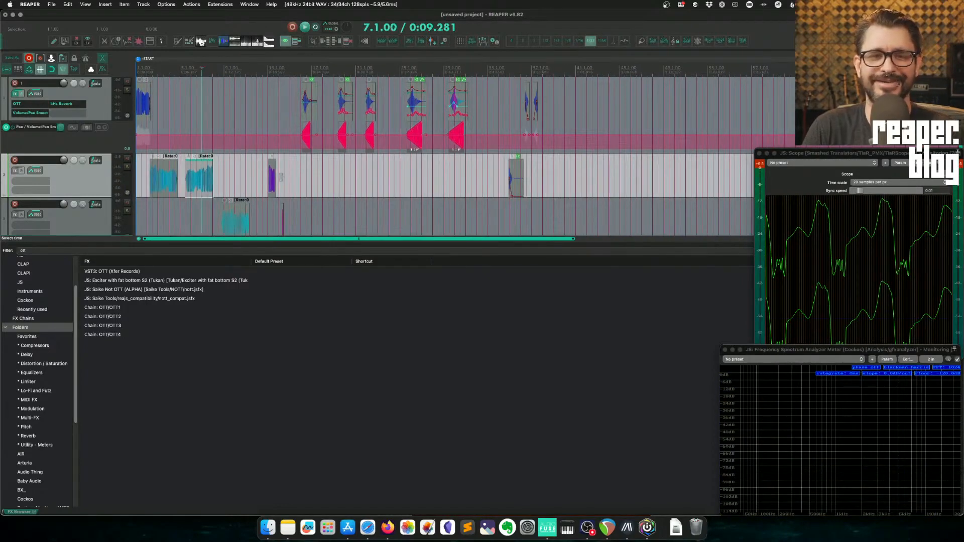
{"action": "left_click", "coordinate": [289, 179]}
{"action": "scroll", "coordinate": [453, 166], "scroll_direction": "right", "scroll_amount": 3}
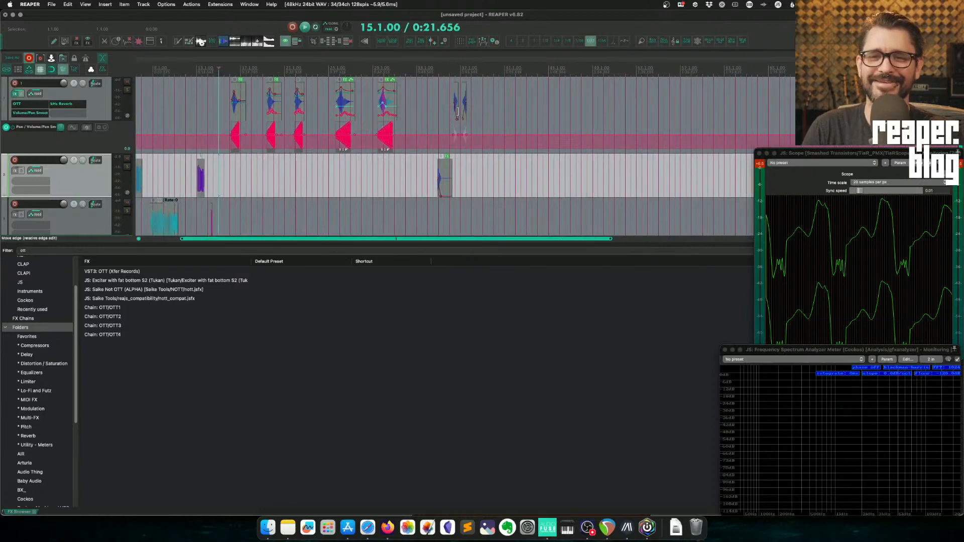
{"action": "left_click", "coordinate": [460, 73]}
{"action": "key", "text": "space"}
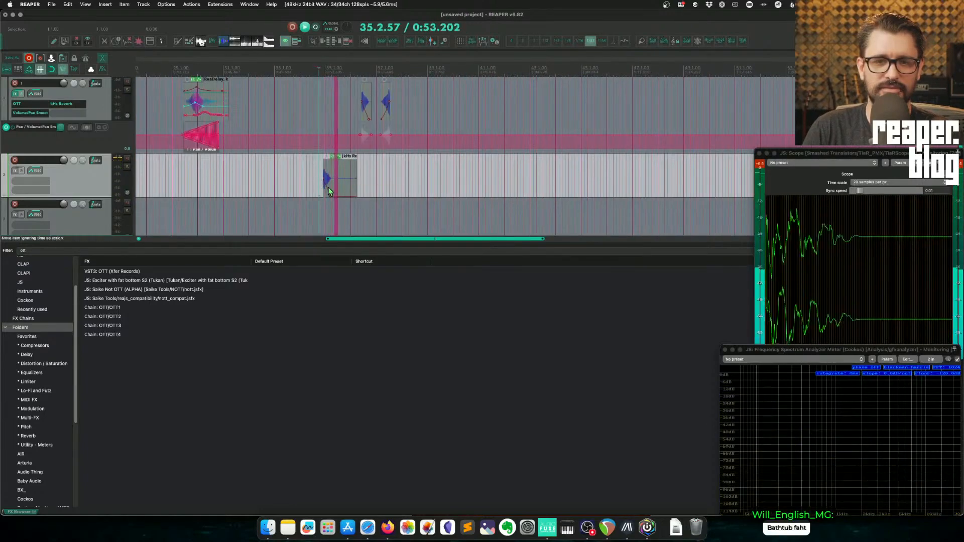
Step: Copy the kHs Reverb clip to about bar 39 on the second track and add the last listed OTT effects chain to the copy
{"action": "left_click_drag", "start_coordinate": [350, 191], "coordinate": [467, 190]}
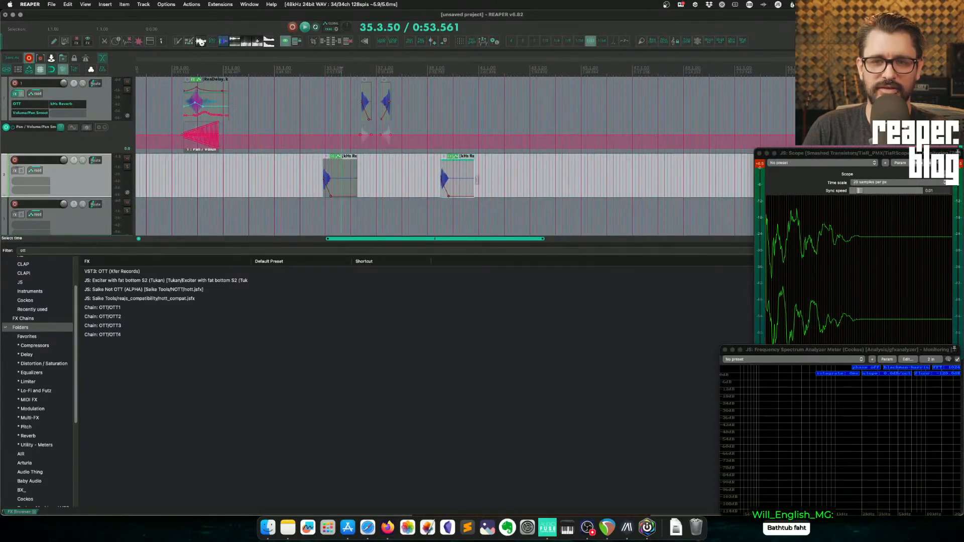
{"action": "left_click", "coordinate": [93, 336]}
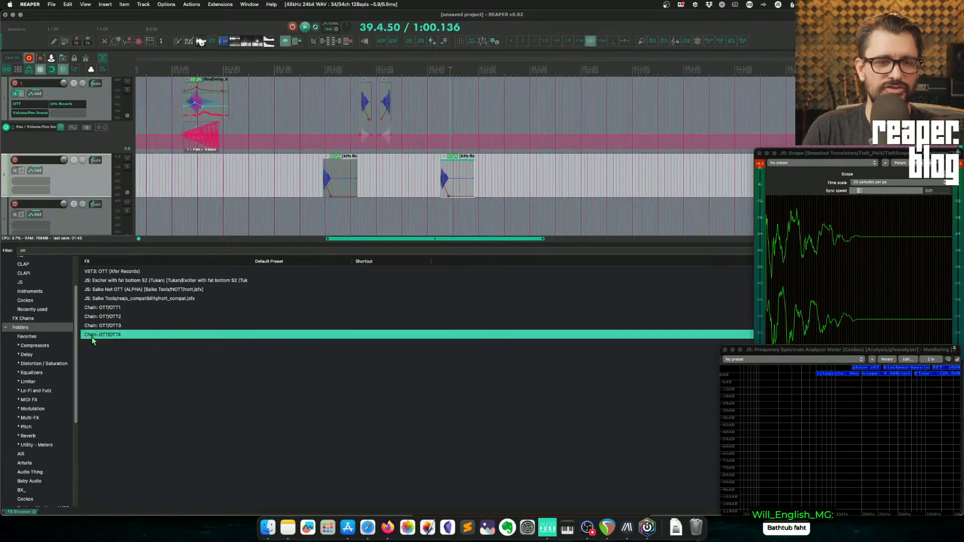
{"action": "left_click_drag", "start_coordinate": [456, 173], "coordinate": [457, 176]}
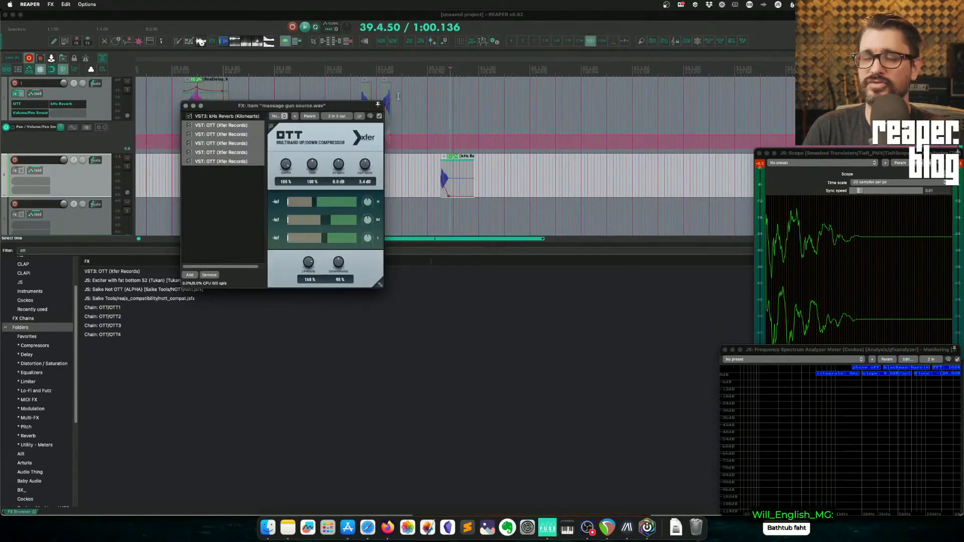
Step: Play the copied reverb clip with its OTT compressor chain from just before its start
{"action": "left_click", "coordinate": [436, 110]}
{"action": "key", "text": "space"}
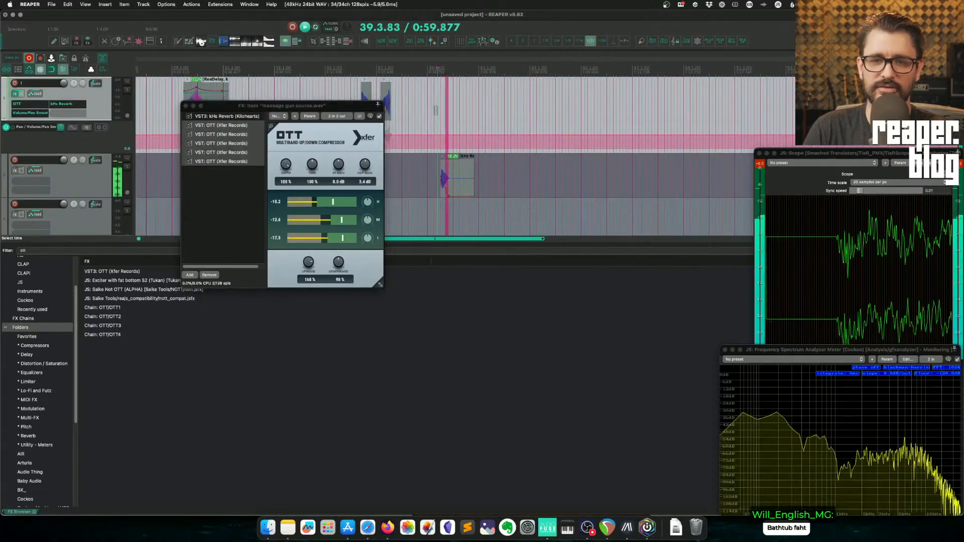
{"action": "key", "text": "space"}
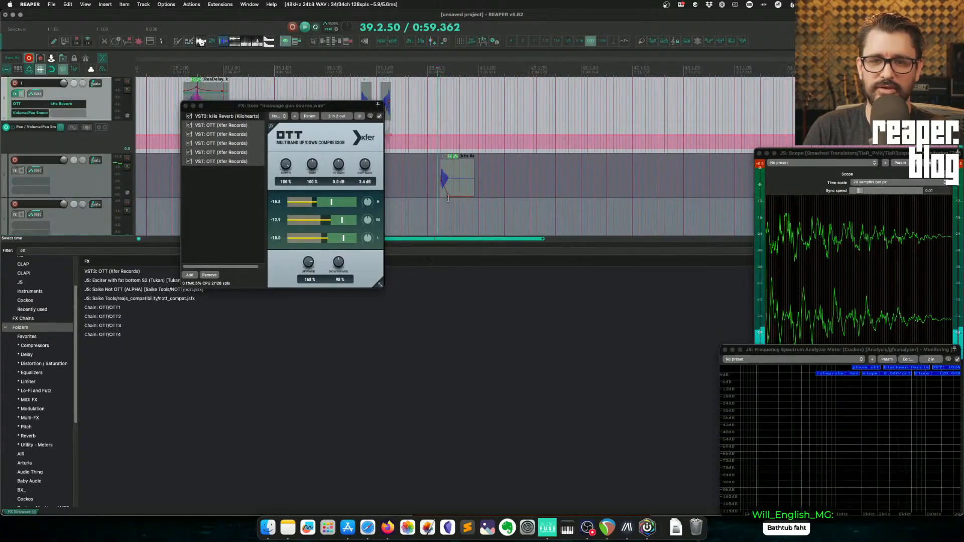
Step: Remove the fade-out from the copied reverb clip and play the full clip
{"action": "left_click", "coordinate": [456, 161]}
{"action": "key", "text": "space"}
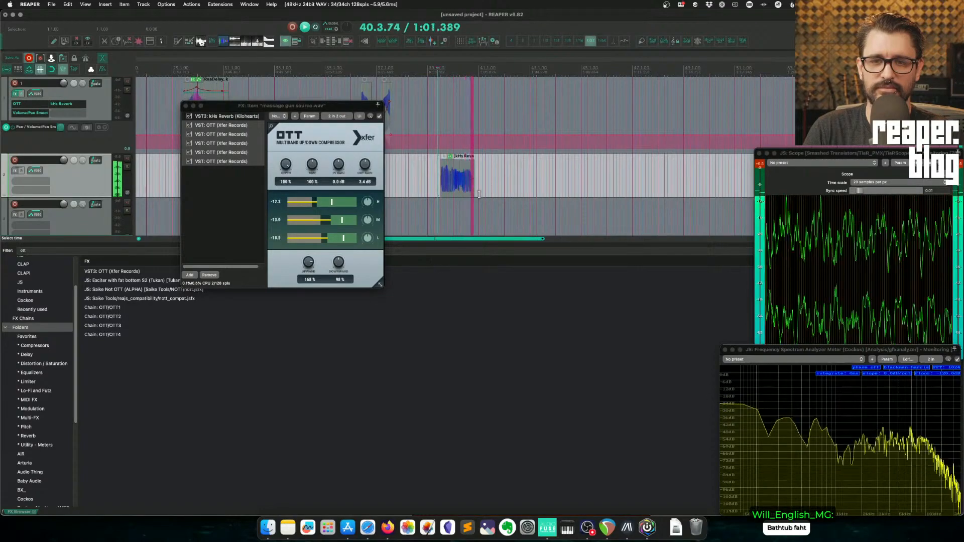
{"action": "key", "text": "space"}
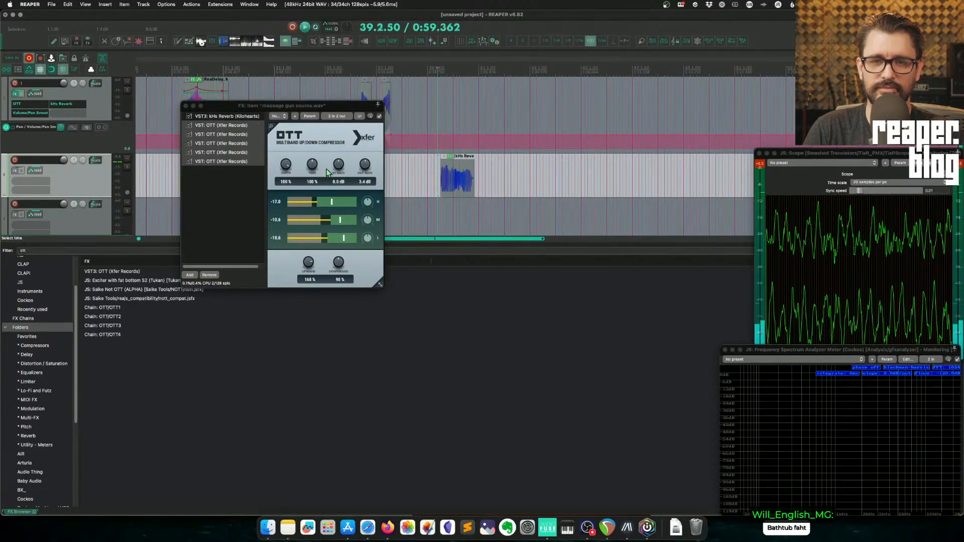
Step: Play from within the compressed clip past its end to hear how the effects tail stops
{"action": "left_click", "coordinate": [468, 185]}
{"action": "scroll", "coordinate": [481, 240], "scroll_direction": "up", "scroll_amount": 3}
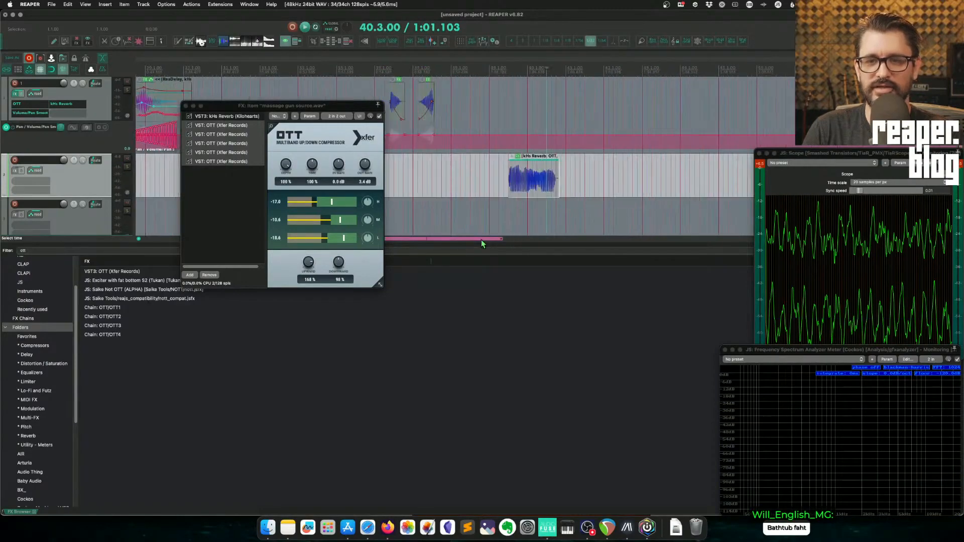
{"action": "key", "text": "space"}
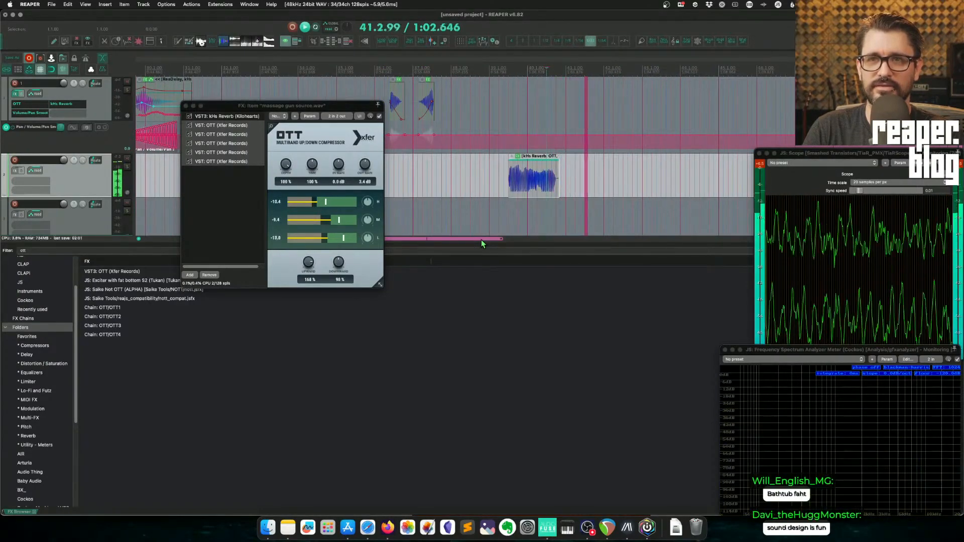
{"action": "key", "text": "space"}
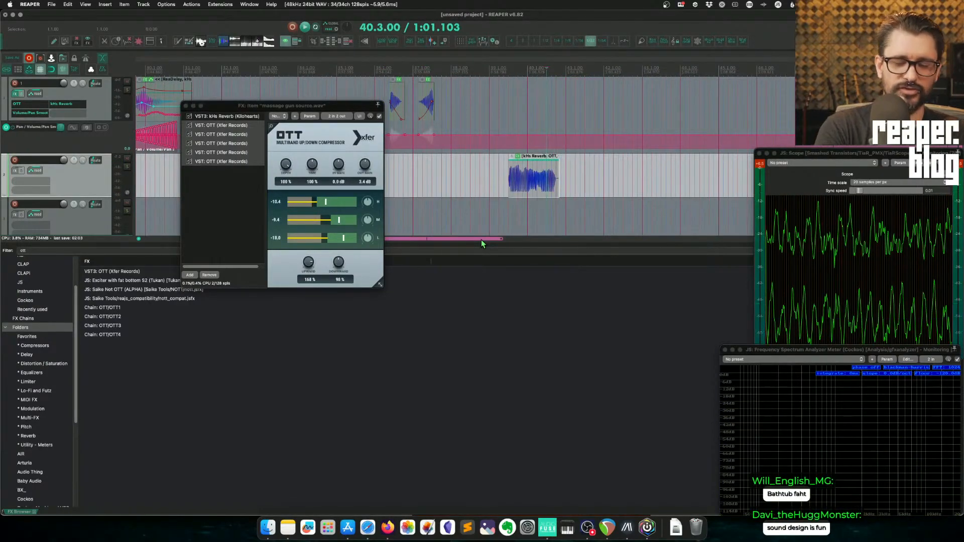
Step: Find the take FX settings in the preferences and set the take FX tail length to 3000 ms
{"action": "key", "text": "super+comma"}
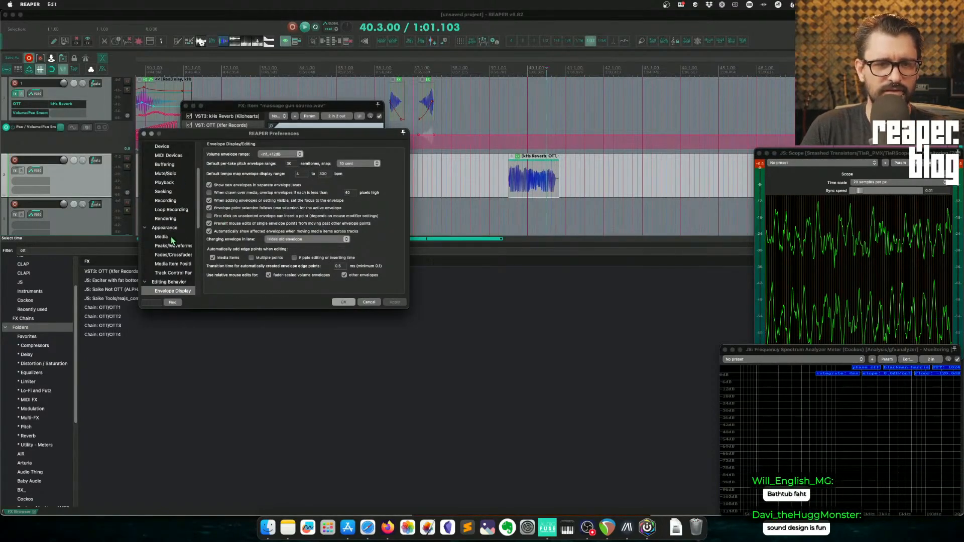
{"action": "scroll", "coordinate": [171, 240], "scroll_direction": "up", "scroll_amount": 3}
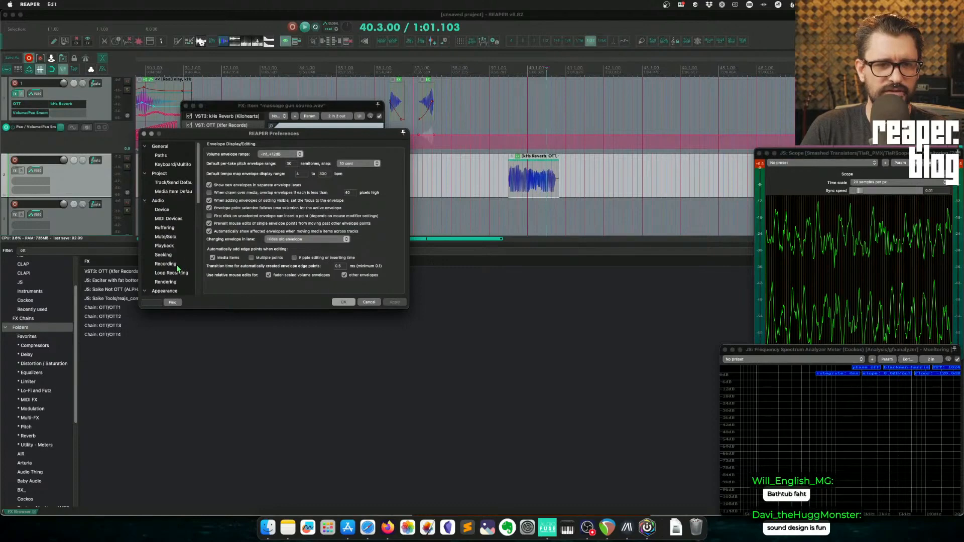
{"action": "left_click", "coordinate": [164, 245]}
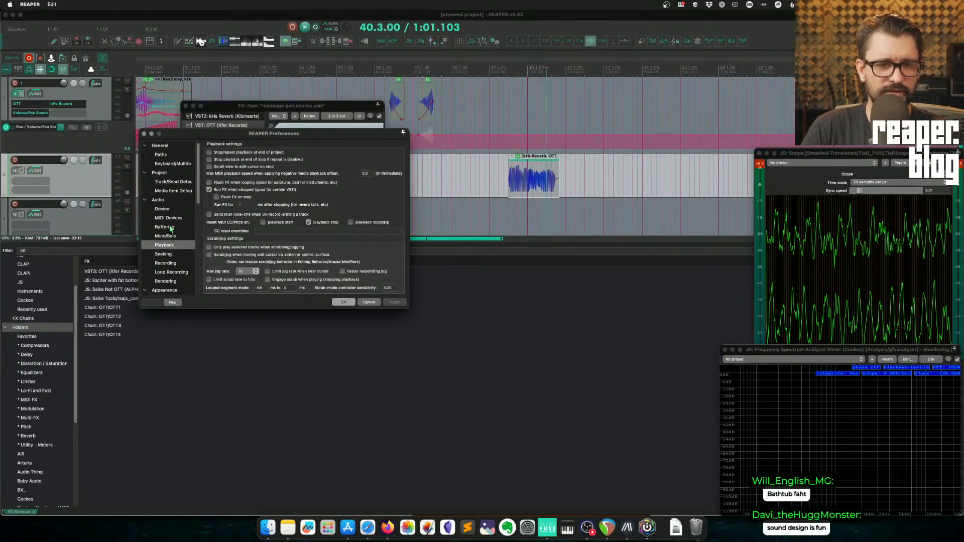
{"action": "left_click", "coordinate": [166, 200]}
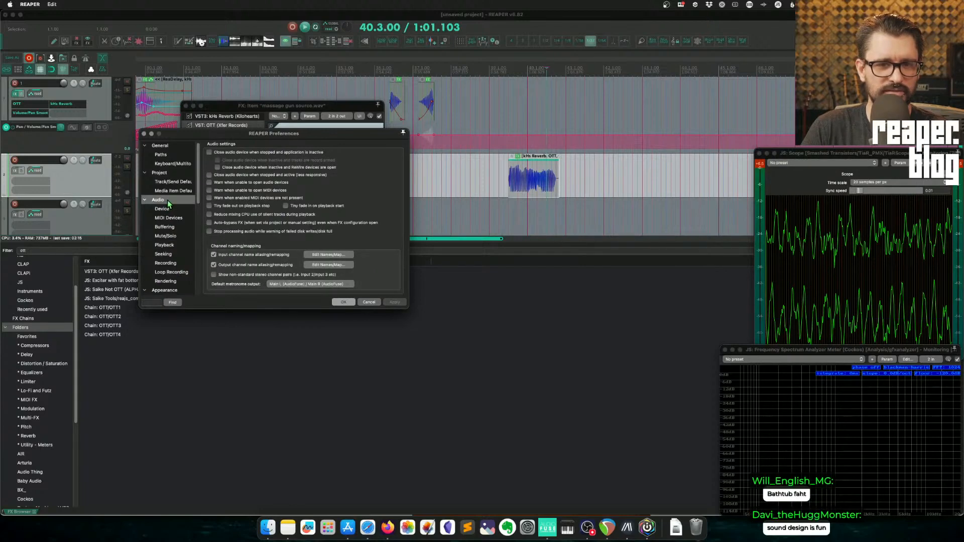
{"action": "left_click", "coordinate": [164, 227]}
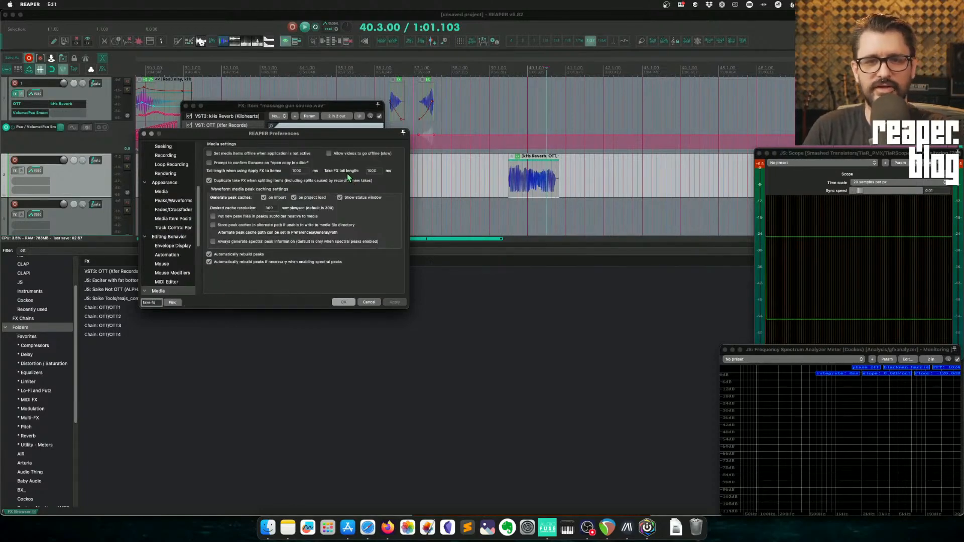
{"action": "left_click", "coordinate": [372, 172]}
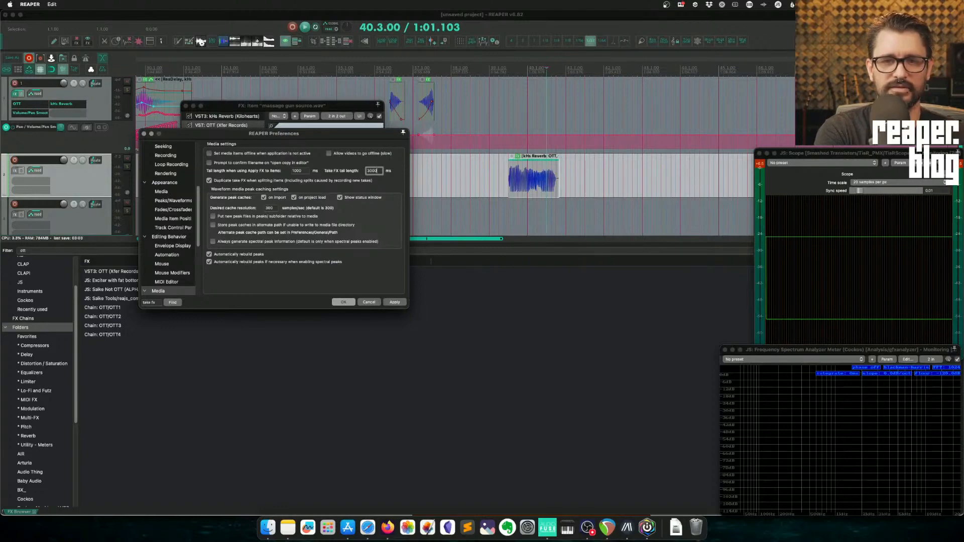
{"action": "key", "text": "Return"}
Step: Play the compressed reverb clip from just before its start to well past its end to hear the effects tail
{"action": "left_click", "coordinate": [499, 185]}
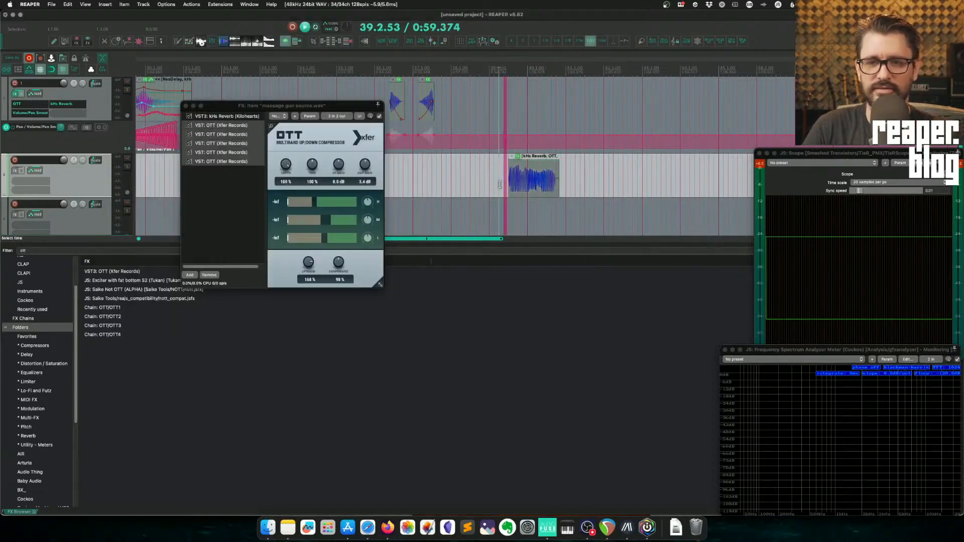
{"action": "key", "text": "space"}
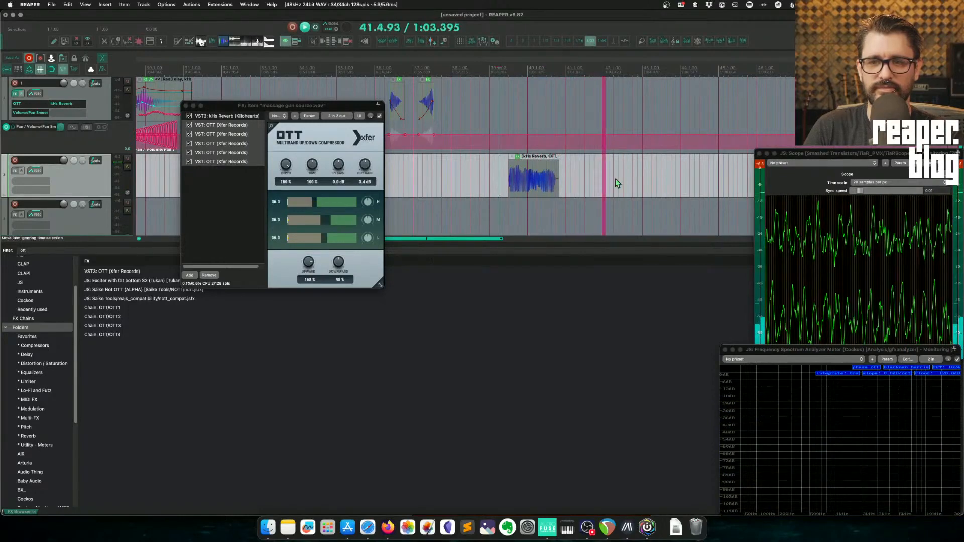
{"action": "key", "text": "space"}
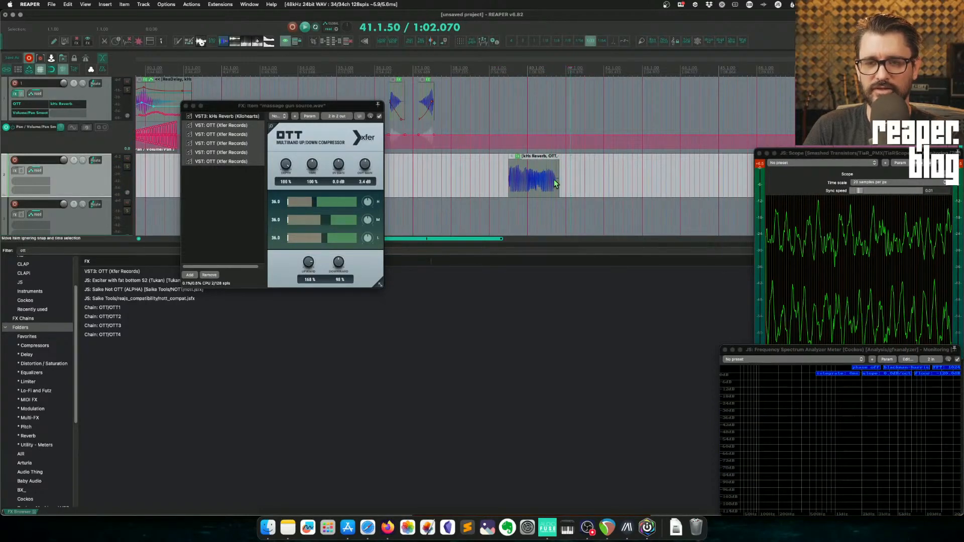
Step: Copy the five OTT compressors from the clip's effects chain to the second track and remove them from the clip
{"action": "left_click", "coordinate": [527, 188]}
{"action": "scroll", "coordinate": [492, 191], "scroll_direction": "right", "scroll_amount": 2}
{"action": "scroll", "coordinate": [412, 190], "scroll_direction": "left", "scroll_amount": 2}
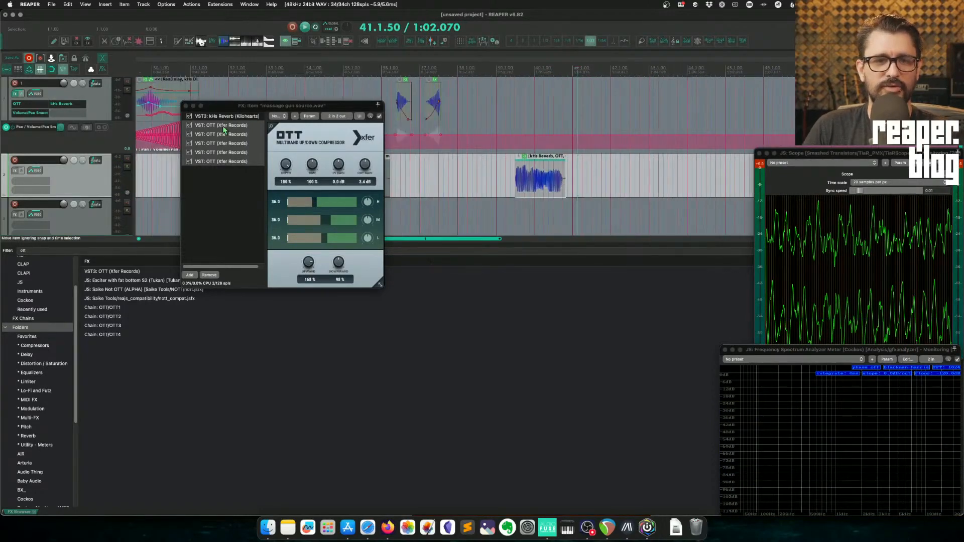
{"action": "left_click_drag", "start_coordinate": [103, 168], "coordinate": [100, 173]}
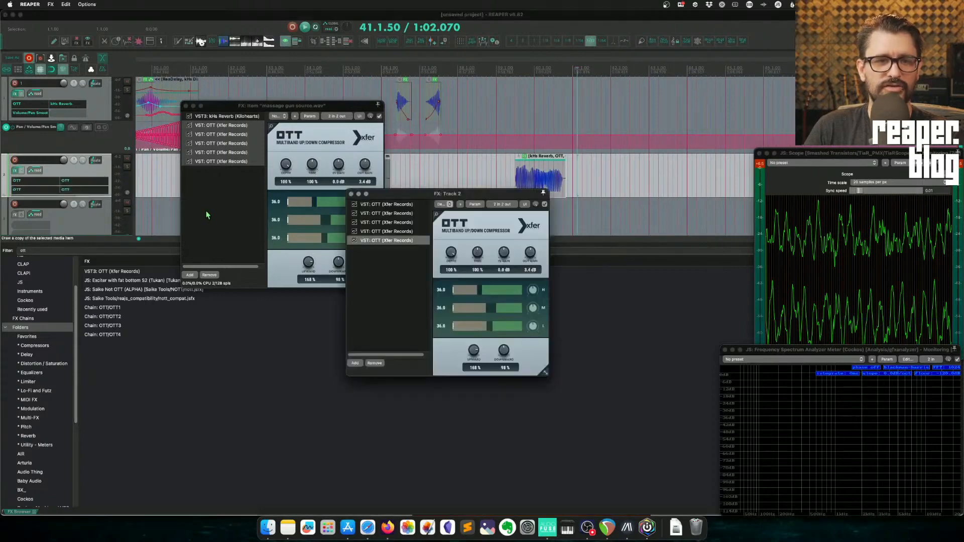
{"action": "left_click", "coordinate": [213, 274]}
{"action": "left_click_drag", "start_coordinate": [472, 194], "coordinate": [413, 237]}
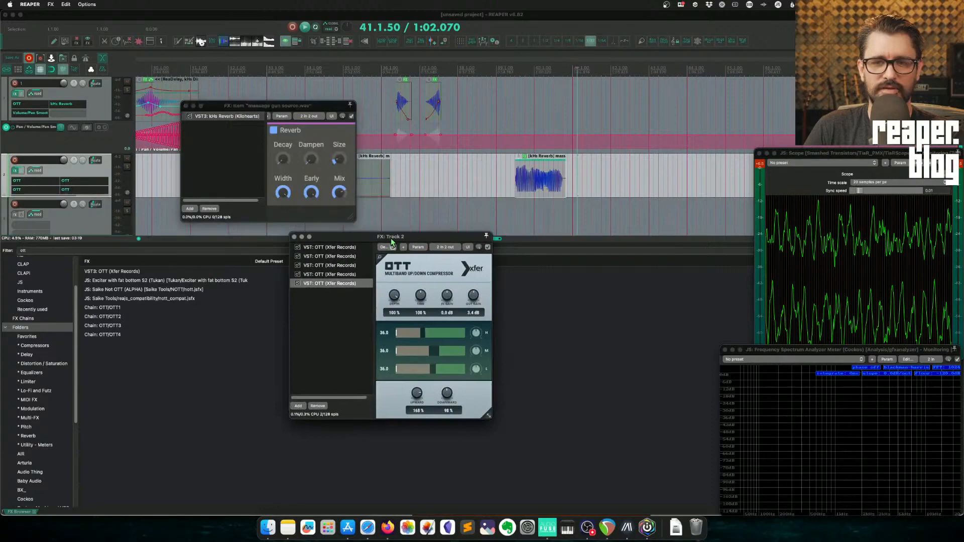
Step: Play the reverb clip and its tail through the second track's OTT compressors
{"action": "left_click", "coordinate": [505, 172]}
{"action": "key", "text": "space"}
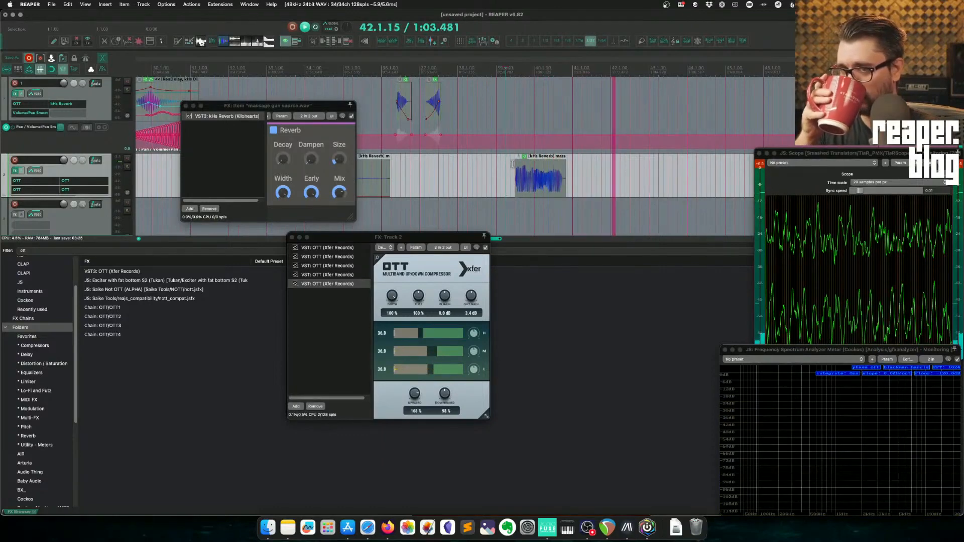
{"action": "key", "text": "space"}
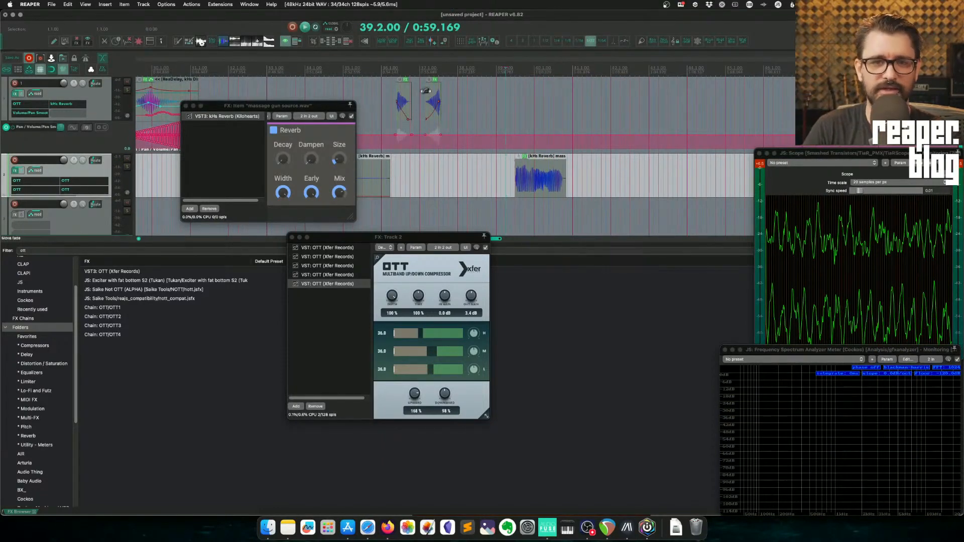
Step: Move kHs Reverb from the clip's effects to the start of the second track's chain, ahead of the OTT compressors
{"action": "left_click", "coordinate": [525, 158]}
{"action": "left_click", "coordinate": [525, 159]}
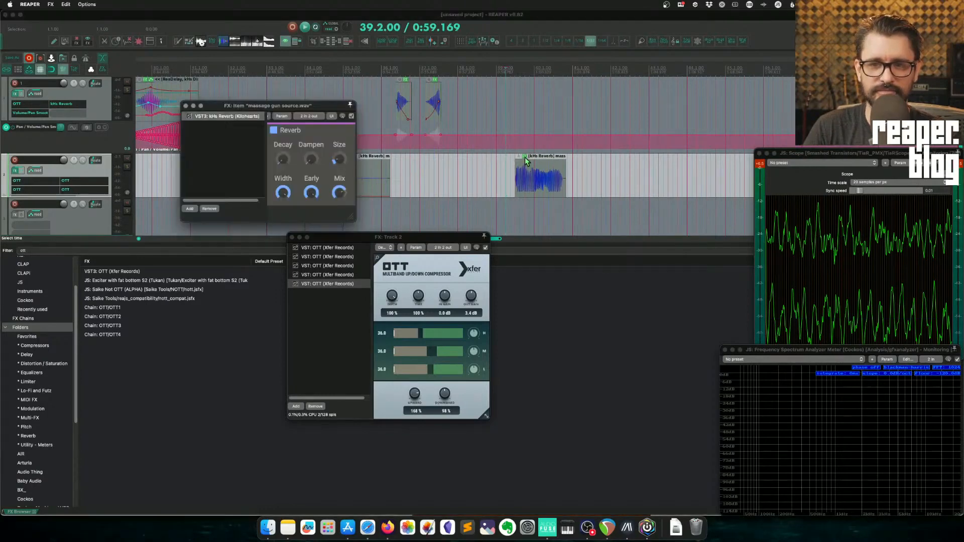
{"action": "left_click_drag", "start_coordinate": [437, 237], "coordinate": [446, 220]}
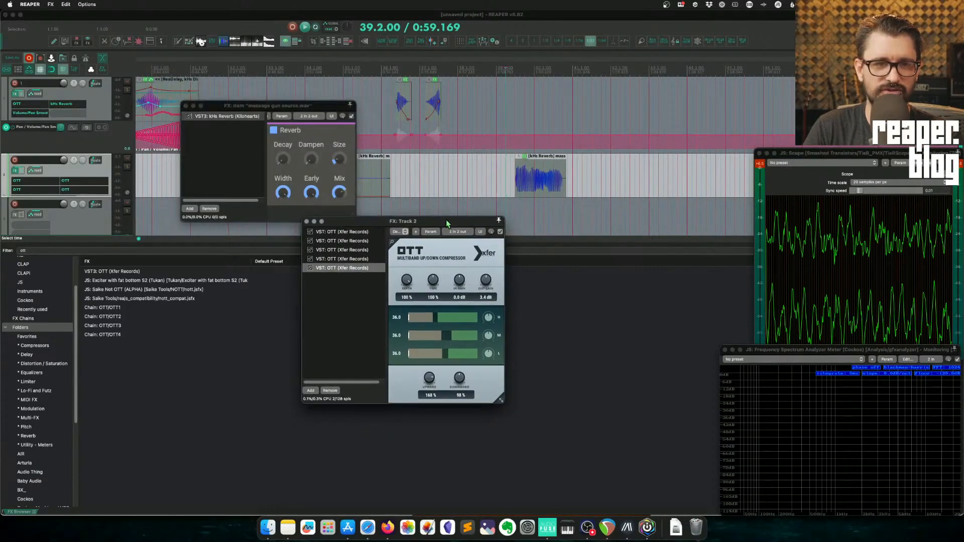
{"action": "left_click", "coordinate": [514, 177]}
{"action": "key", "text": "space"}
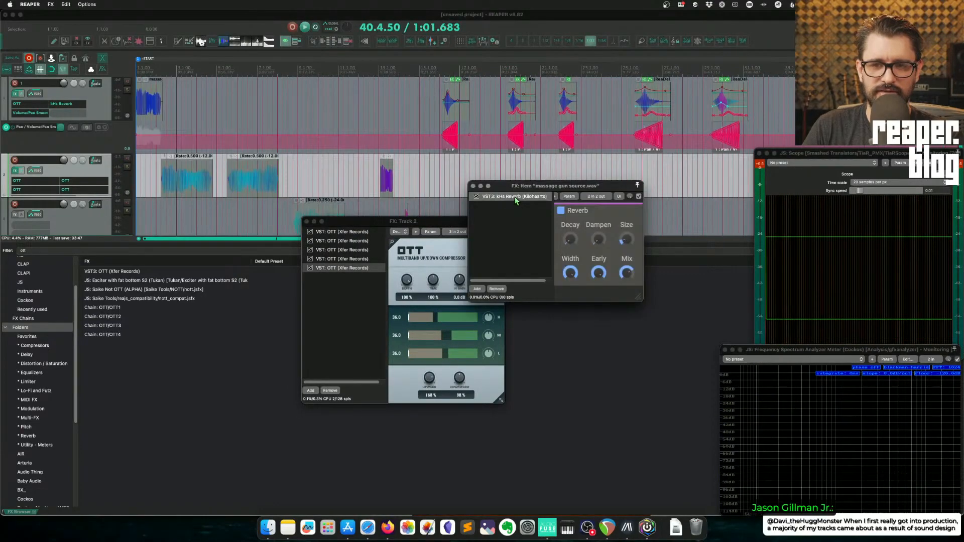
{"action": "left_click_drag", "start_coordinate": [341, 236], "coordinate": [340, 233]}
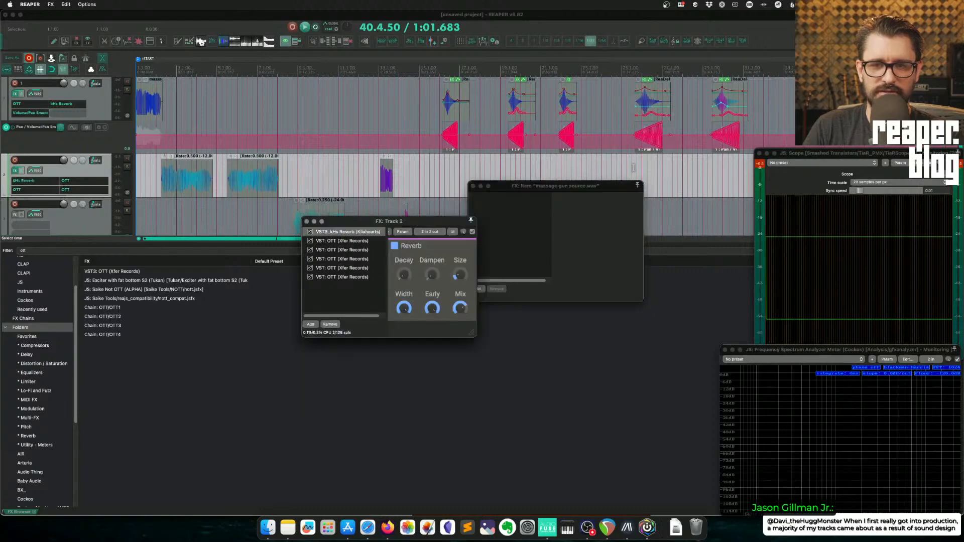
Step: Play the clip at about bar 39 with the track reverb feeding the OTT compressors
{"action": "scroll", "coordinate": [617, 167], "scroll_direction": "right", "scroll_amount": 10}
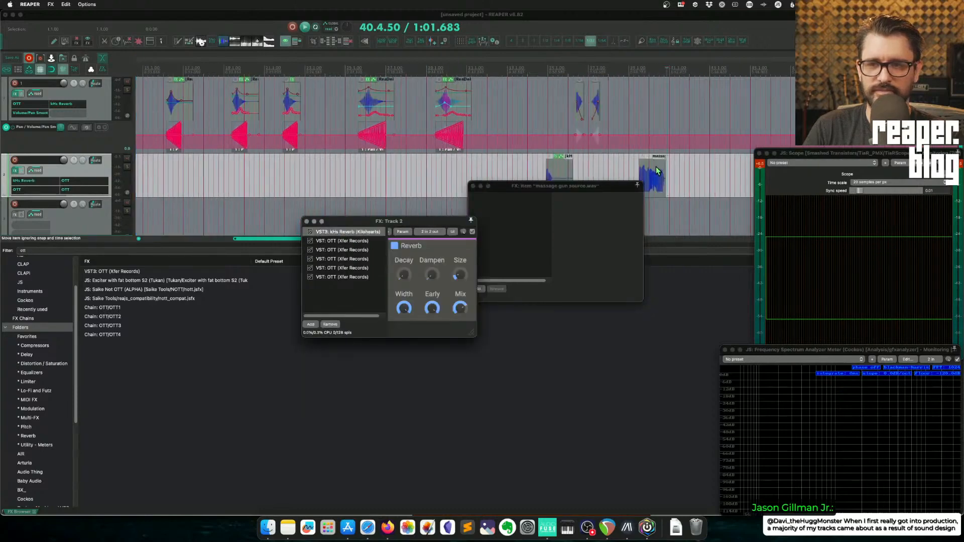
{"action": "left_click", "coordinate": [234, 170]}
{"action": "key", "text": "space"}
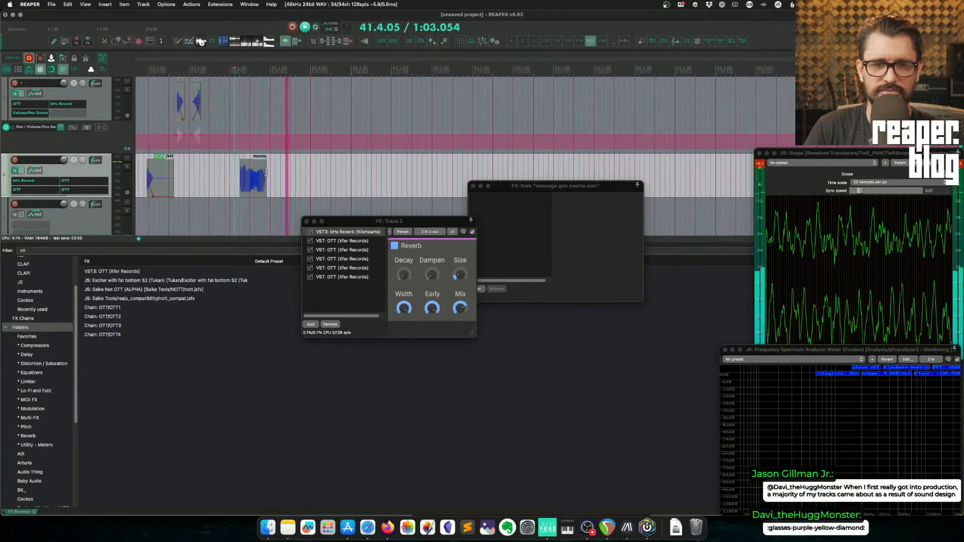
{"action": "key", "text": "space"}
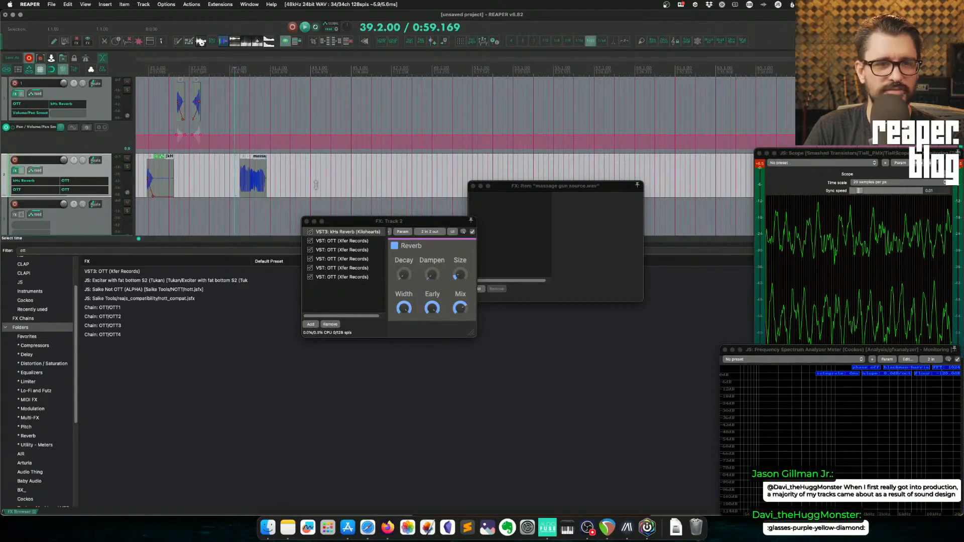
Step: Move kHs Reverb to the end of the second track's chain, after the OTT compressors, and play the clip
{"action": "left_click_drag", "start_coordinate": [344, 311], "coordinate": [347, 299]}
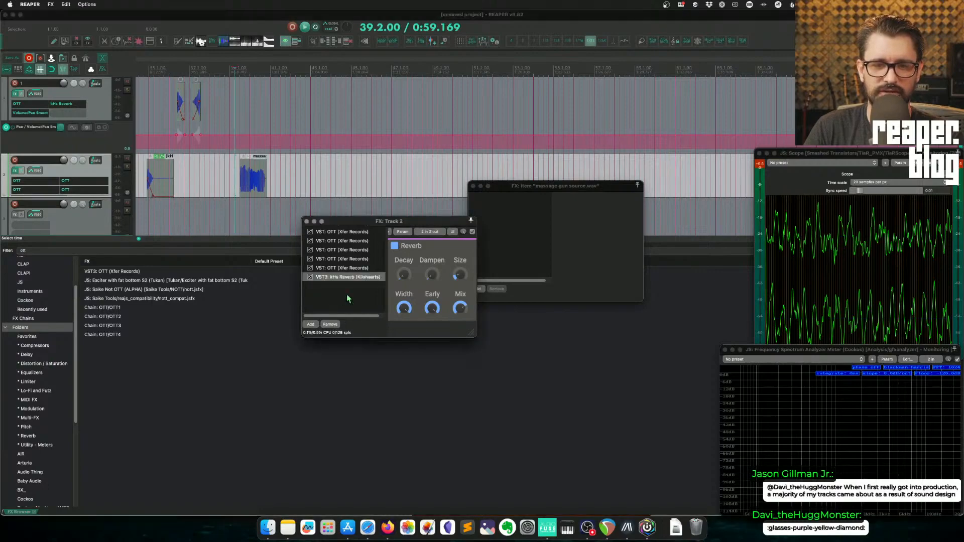
{"action": "key", "text": "space"}
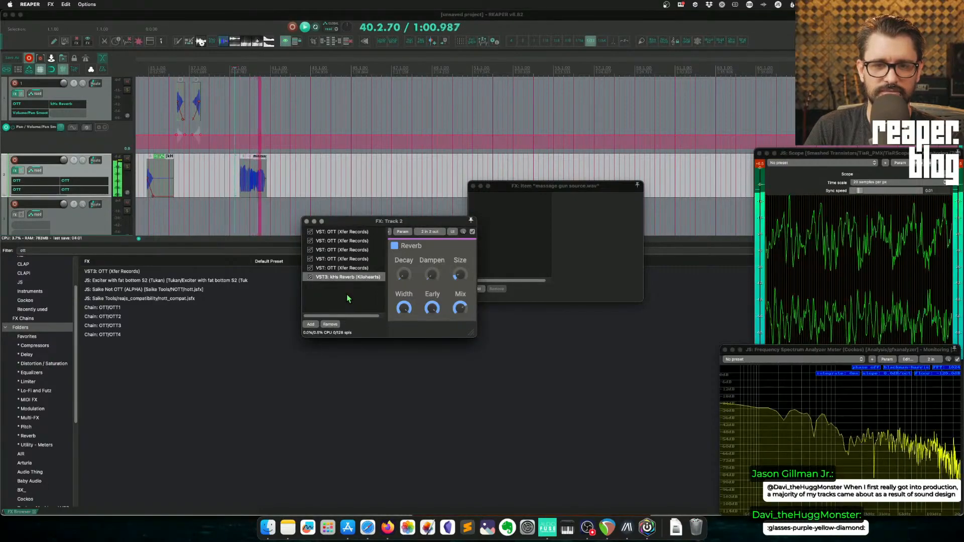
{"action": "key", "text": "space"}
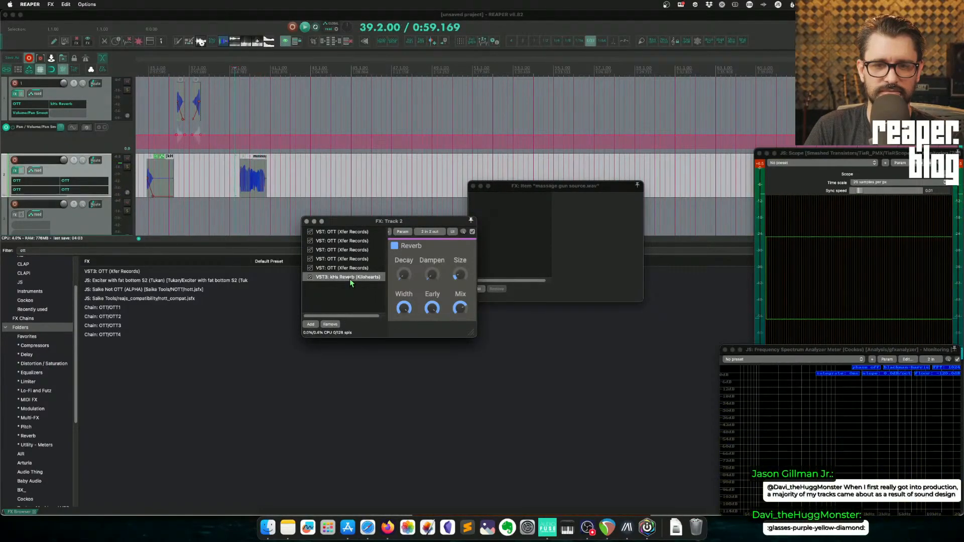
Step: Apply the second track's effects to the massage gun clip as a new take
{"action": "left_click", "coordinate": [255, 184]}
{"action": "scroll", "coordinate": [336, 167], "scroll_direction": "up", "scroll_amount": 5}
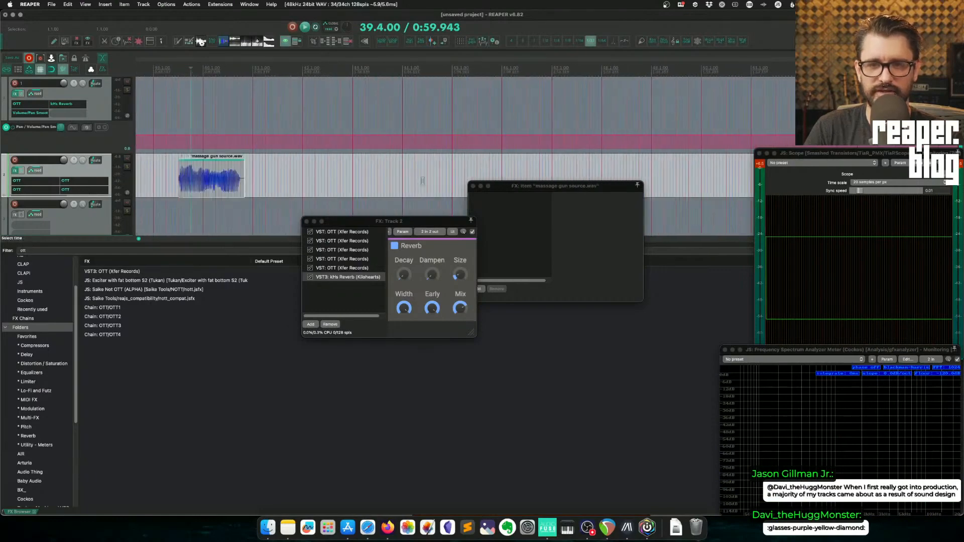
{"action": "scroll", "coordinate": [218, 188], "scroll_direction": "left", "scroll_amount": 3}
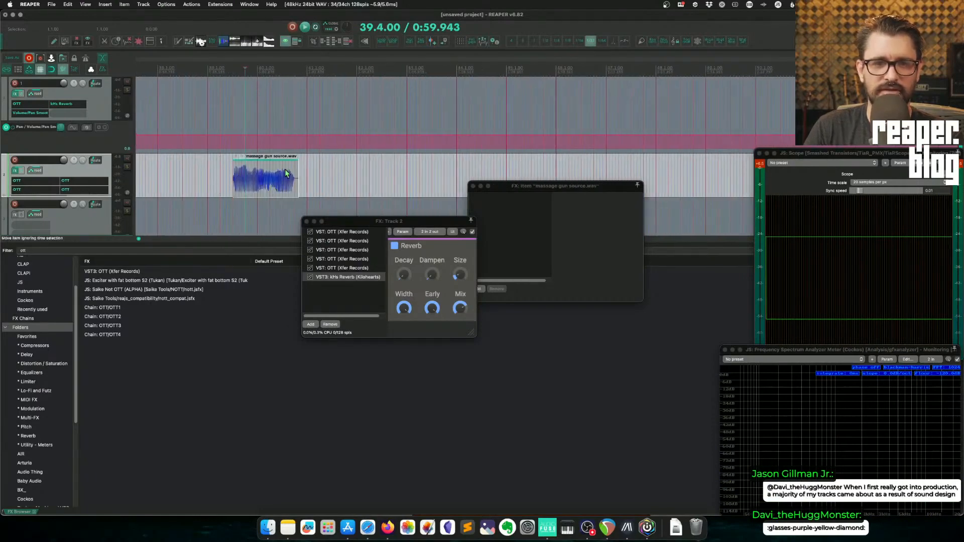
{"action": "right_click", "coordinate": [250, 188]}
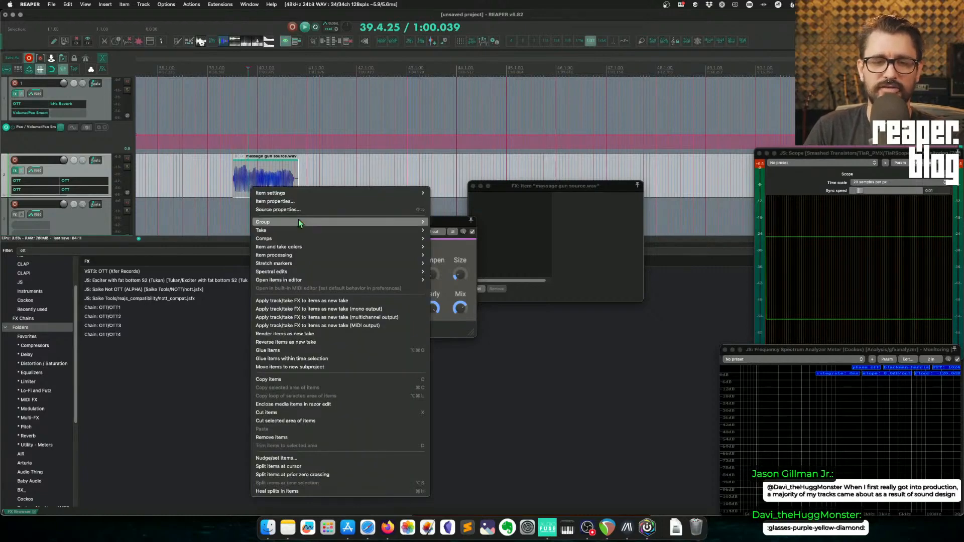
{"action": "left_click", "coordinate": [302, 300]}
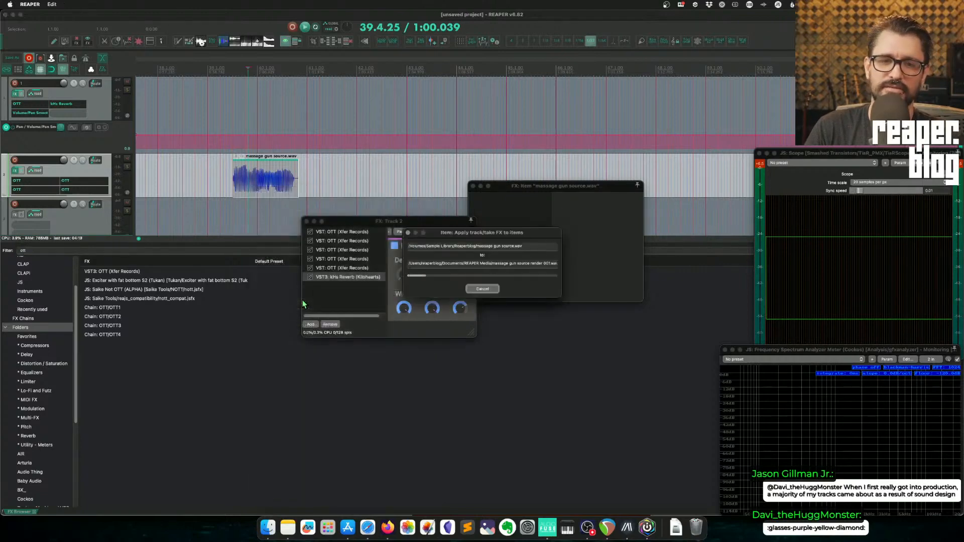
Step: Copy the clip with its rendered take to the third track at about bar 42 and show only the active takes
{"action": "left_click_drag", "start_coordinate": [261, 195], "coordinate": [388, 190]}
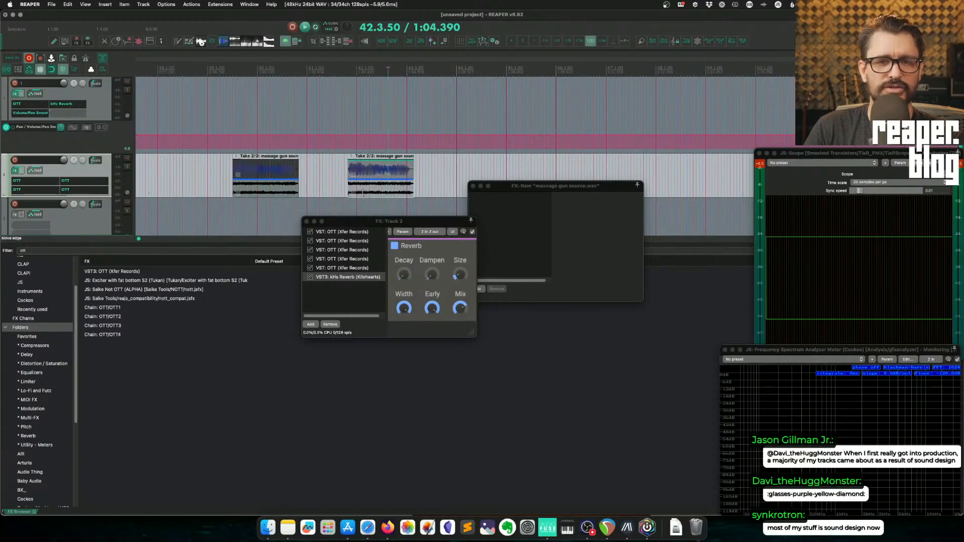
{"action": "scroll", "coordinate": [388, 195], "scroll_direction": "down", "scroll_amount": 2}
{"action": "left_click_drag", "start_coordinate": [380, 159], "coordinate": [393, 199]}
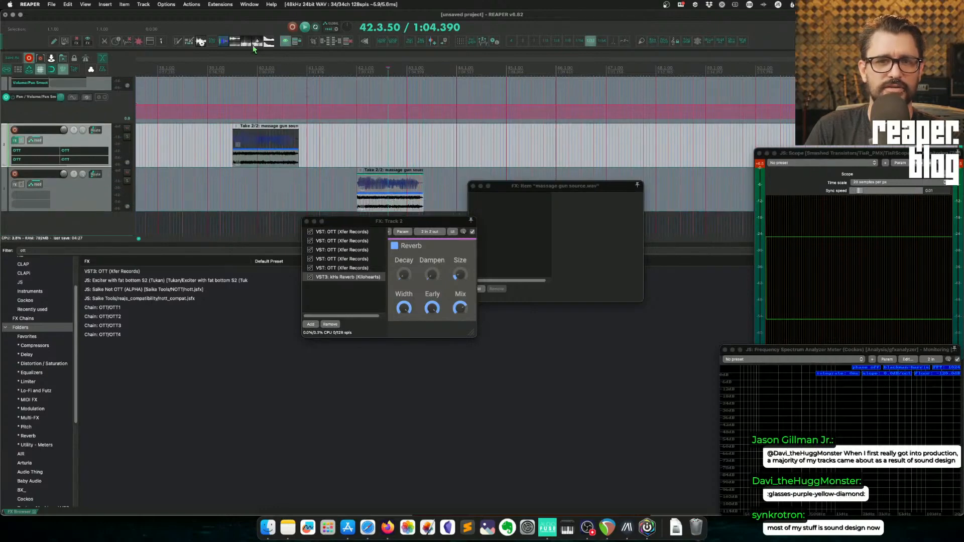
{"action": "left_click", "coordinate": [285, 42]}
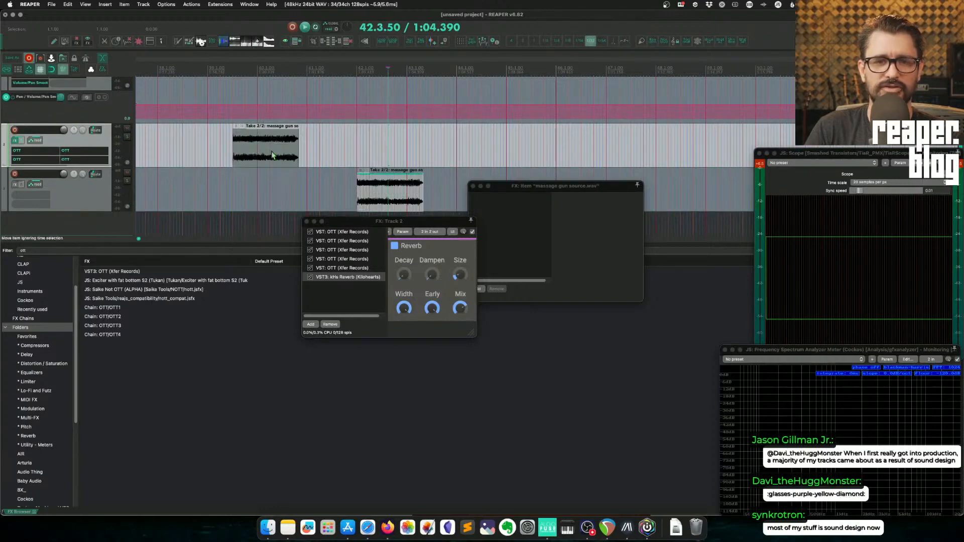
Step: Switch the original clip on the second track to its first take and play the rendered copy on the third track
{"action": "left_click", "coordinate": [254, 92]}
{"action": "key", "text": "t"}
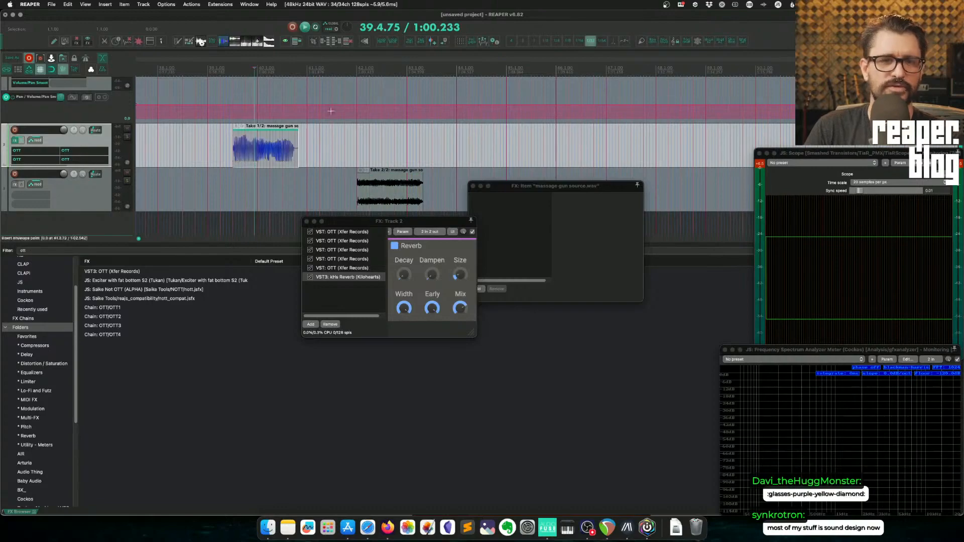
{"action": "left_click", "coordinate": [354, 161]}
{"action": "key", "text": "space"}
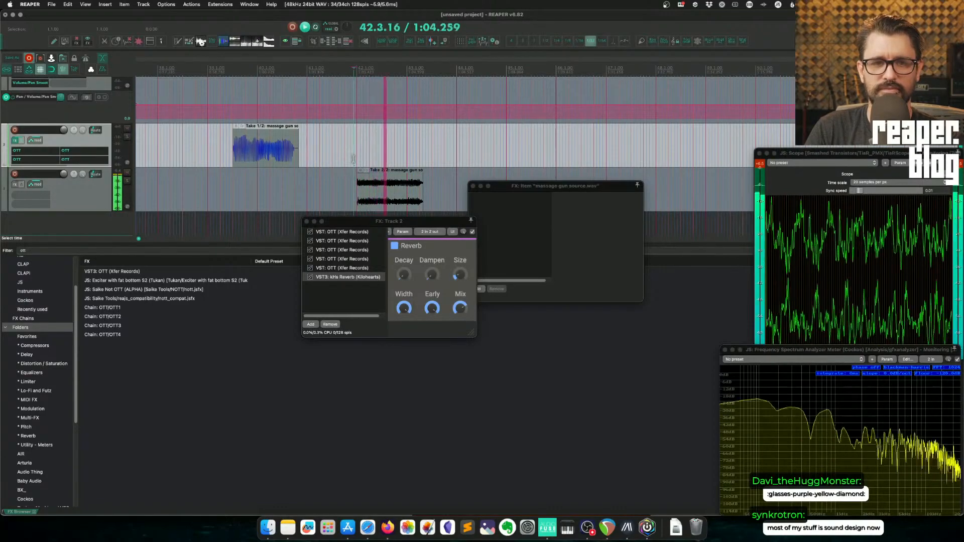
{"action": "key", "text": "space"}
Step: Close the track and clip effects windows, select the rendered clip on the third track and enlarge the track height
{"action": "left_click", "coordinate": [306, 221]}
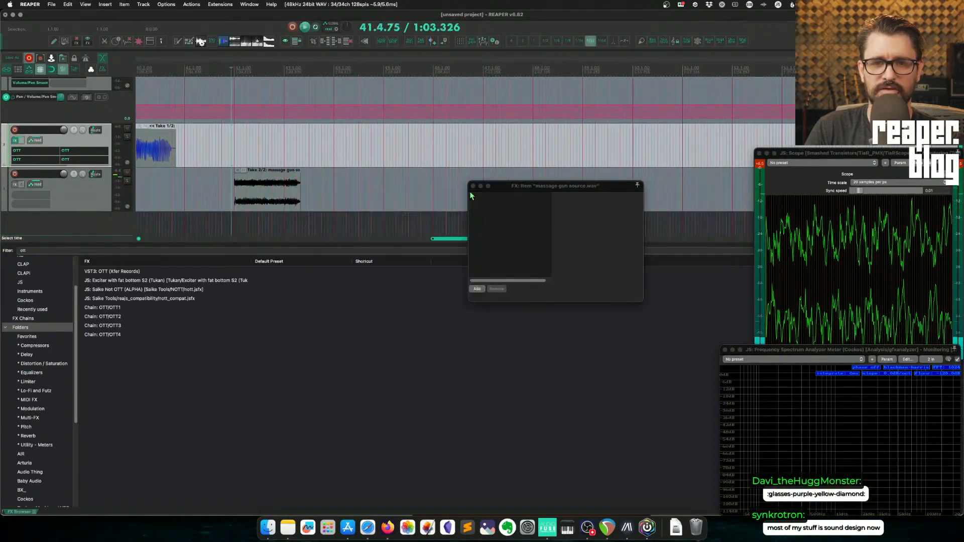
{"action": "left_click", "coordinate": [473, 186]}
{"action": "left_click", "coordinate": [282, 197]}
{"action": "scroll", "coordinate": [294, 204], "scroll_direction": "up", "scroll_amount": 3}
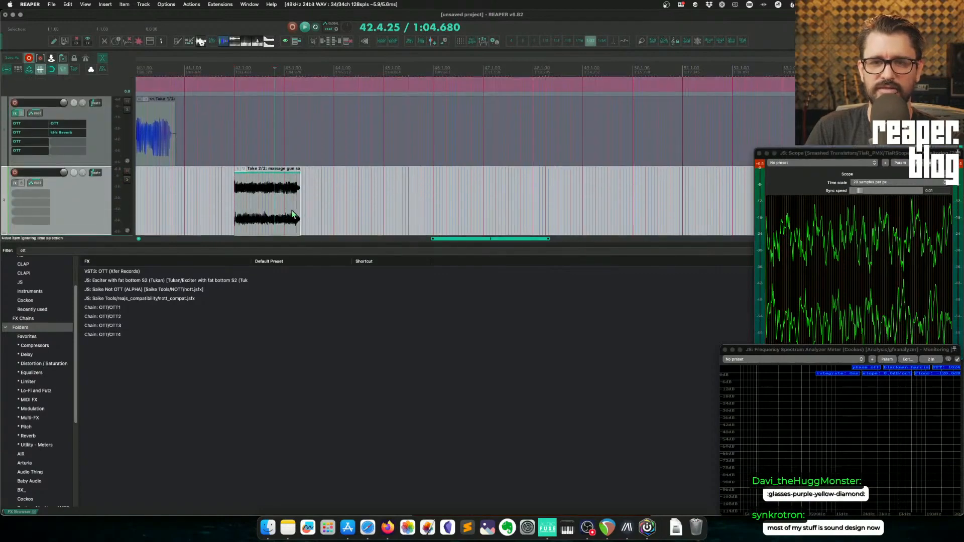
Step: Place the edit cursor just before the rendered clip on the third track and hide the effects browser
{"action": "scroll", "coordinate": [397, 222], "scroll_direction": "up", "scroll_amount": 5}
{"action": "scroll", "coordinate": [397, 222], "scroll_direction": "right", "scroll_amount": 5}
{"action": "scroll", "coordinate": [363, 218], "scroll_direction": "left", "scroll_amount": 15}
{"action": "scroll", "coordinate": [362, 218], "scroll_direction": "right", "scroll_amount": 12}
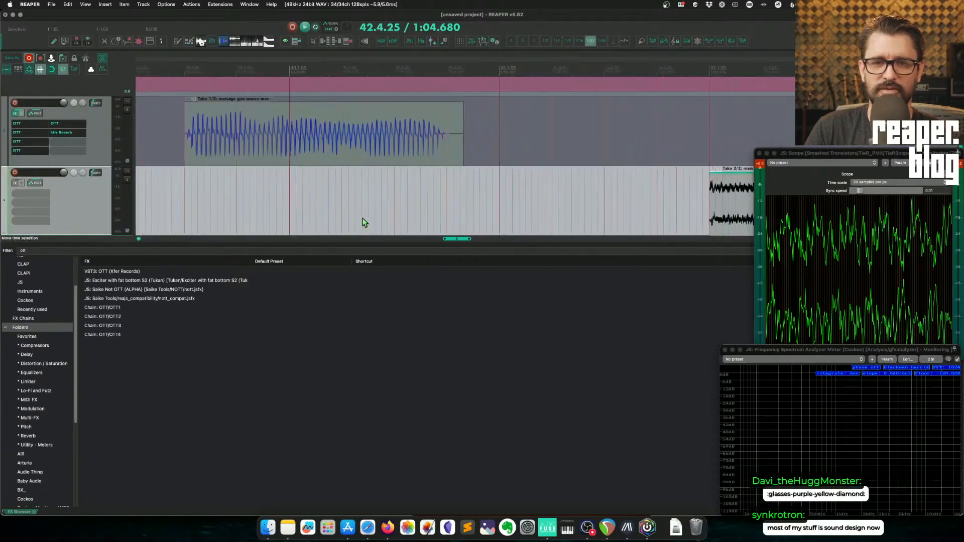
{"action": "scroll", "coordinate": [363, 218], "scroll_direction": "right", "scroll_amount": 2}
{"action": "left_click", "coordinate": [300, 199]}
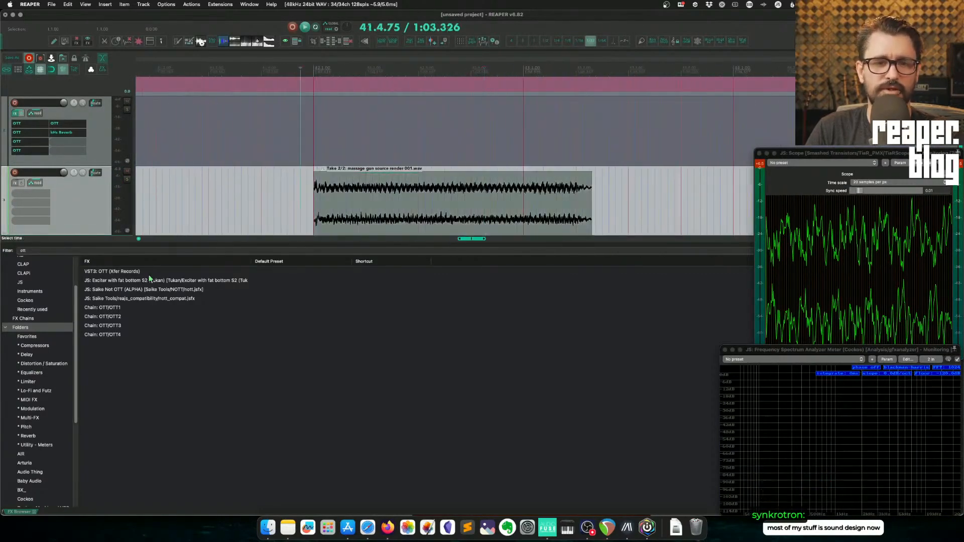
{"action": "key", "text": "alt+shift+d"}
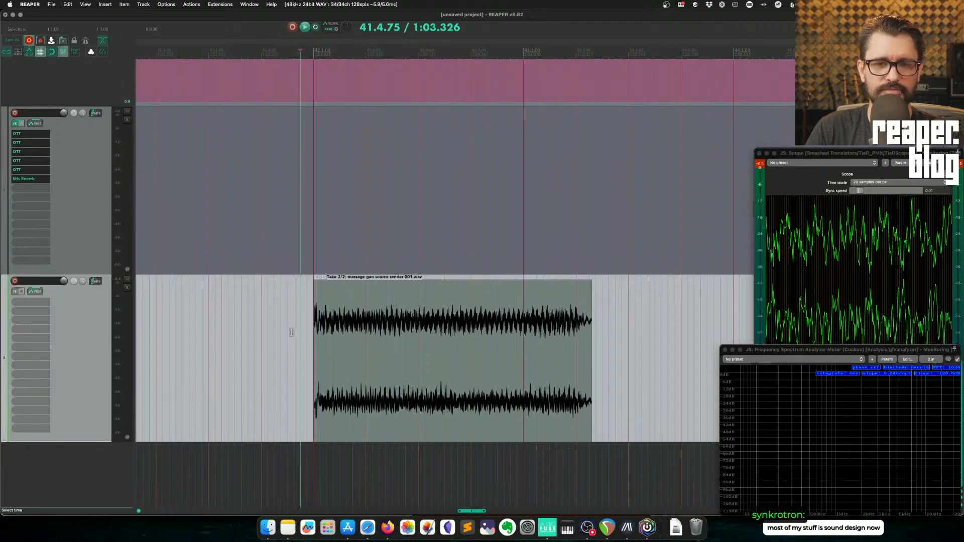
Step: Trim the rendered clip's end and add a short fade-out, trying a fade-in and removing it again
{"action": "scroll", "coordinate": [335, 335], "scroll_direction": "right", "scroll_amount": 3}
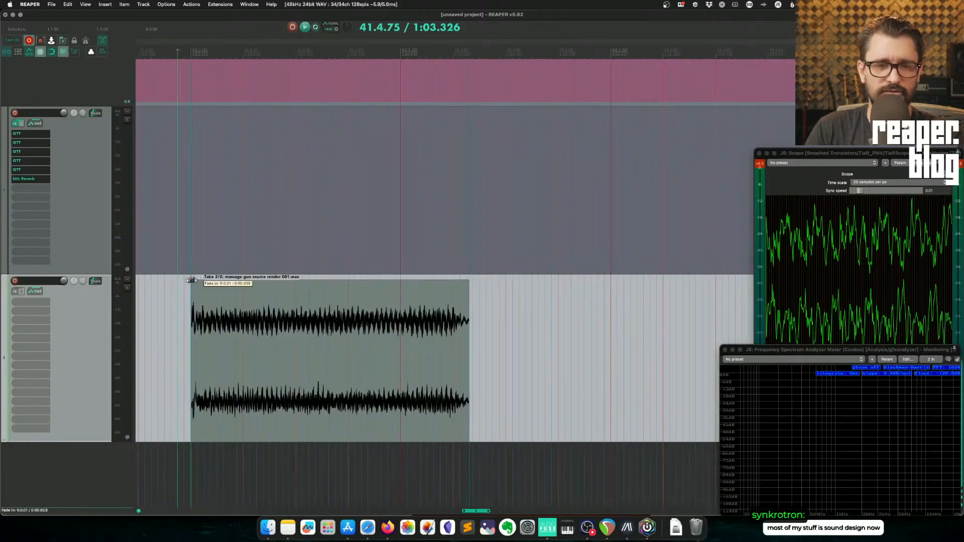
{"action": "left_click_drag", "start_coordinate": [191, 279], "coordinate": [396, 335]}
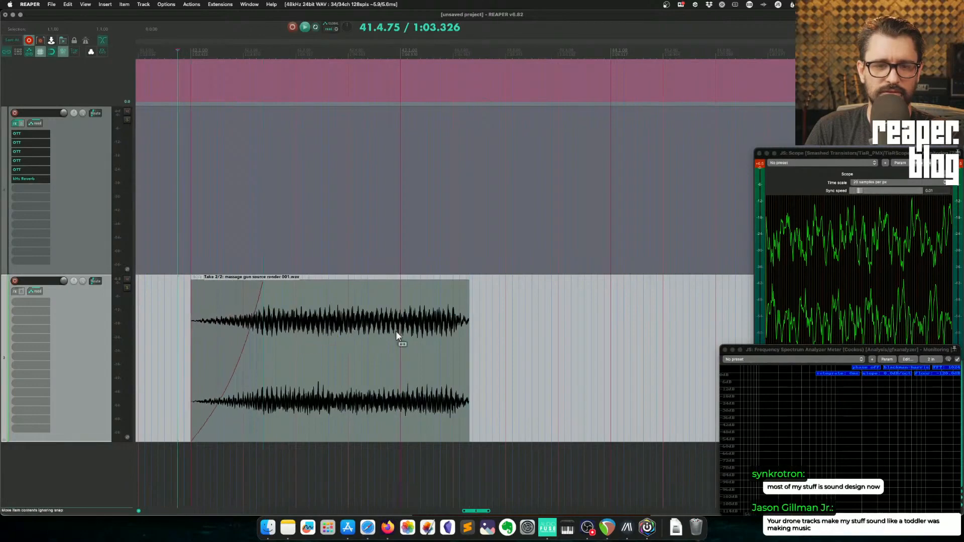
{"action": "left_click_drag", "start_coordinate": [467, 325], "coordinate": [431, 330]}
{"action": "key", "text": "space"}
{"action": "key", "text": "space"}
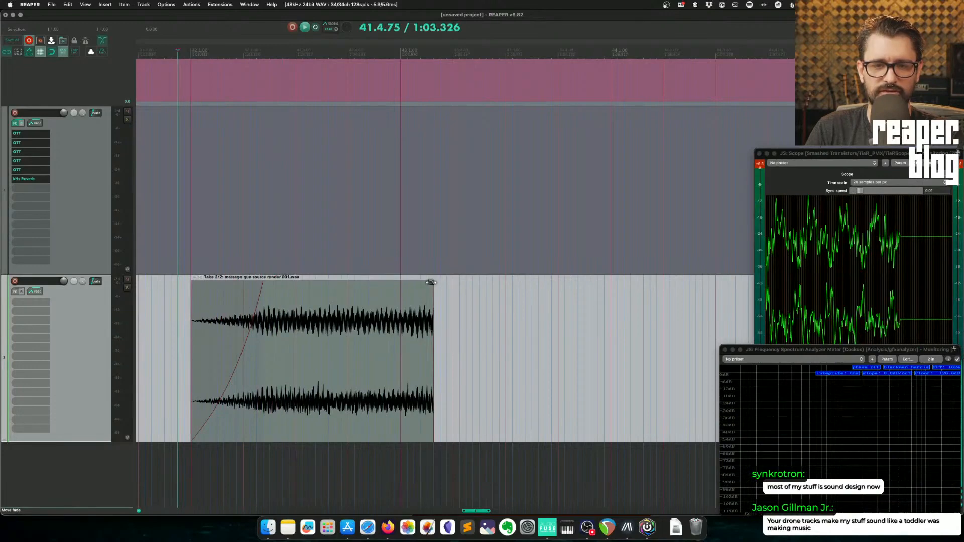
{"action": "left_click_drag", "start_coordinate": [431, 282], "coordinate": [409, 284]}
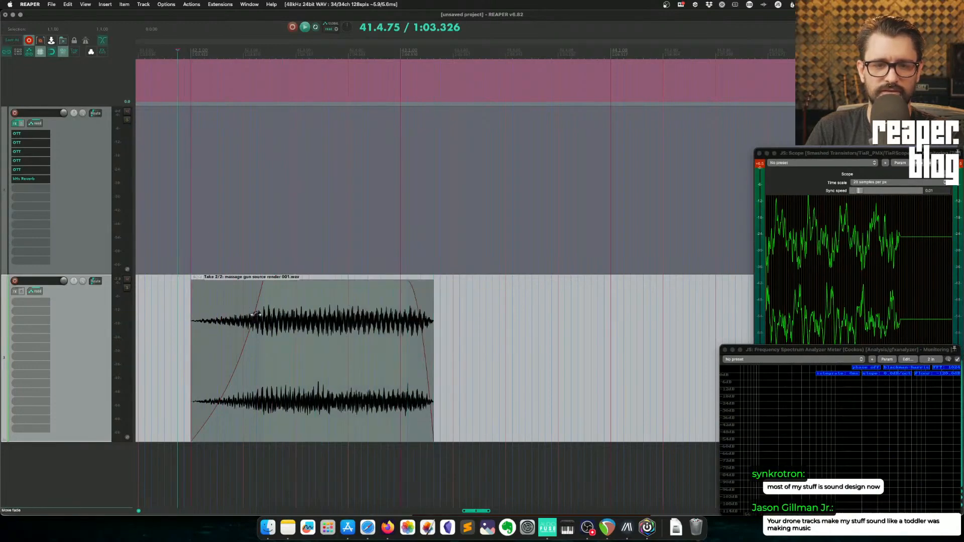
{"action": "left_click", "coordinate": [256, 314], "text": "alt"}
Step: Show the clip's take volume envelope, shape it into a short swell peaking at 42.2.00, and play it
{"action": "left_click", "coordinate": [270, 339]}
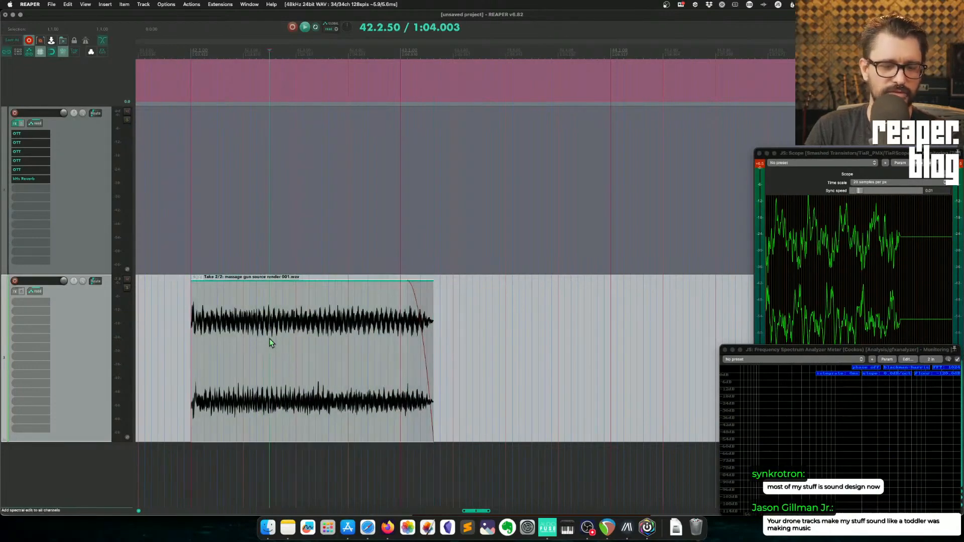
{"action": "key", "text": "shift+p"}
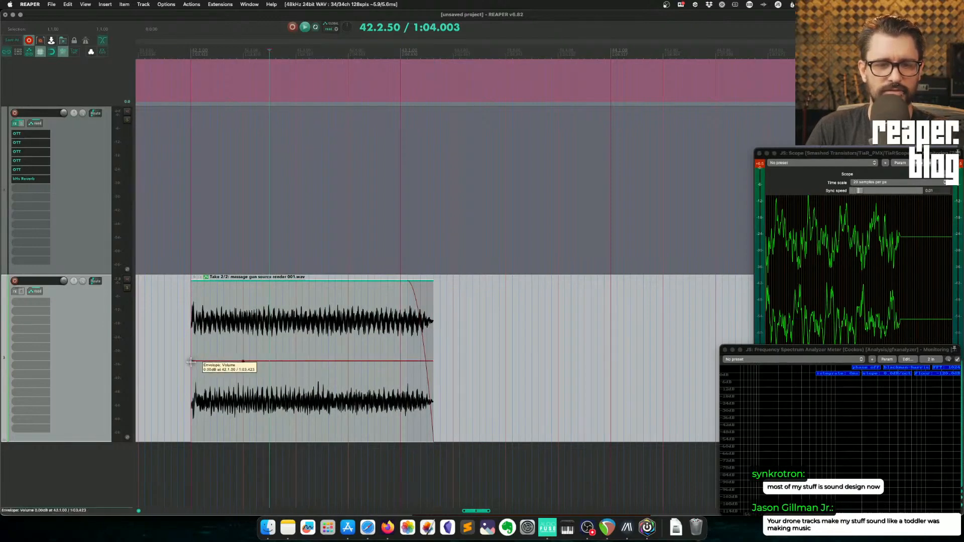
{"action": "left_click_drag", "start_coordinate": [190, 362], "coordinate": [227, 412]}
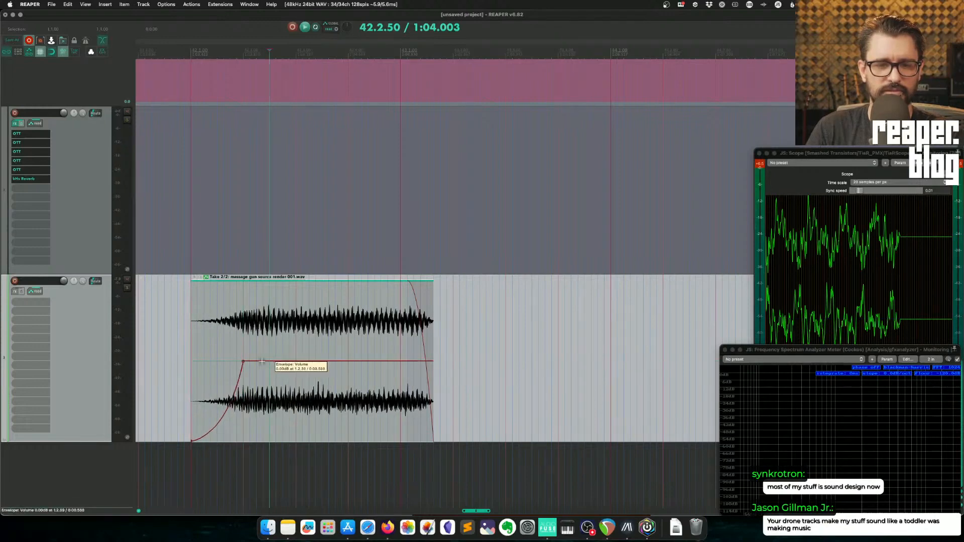
{"action": "left_click", "coordinate": [256, 362], "text": "shift"}
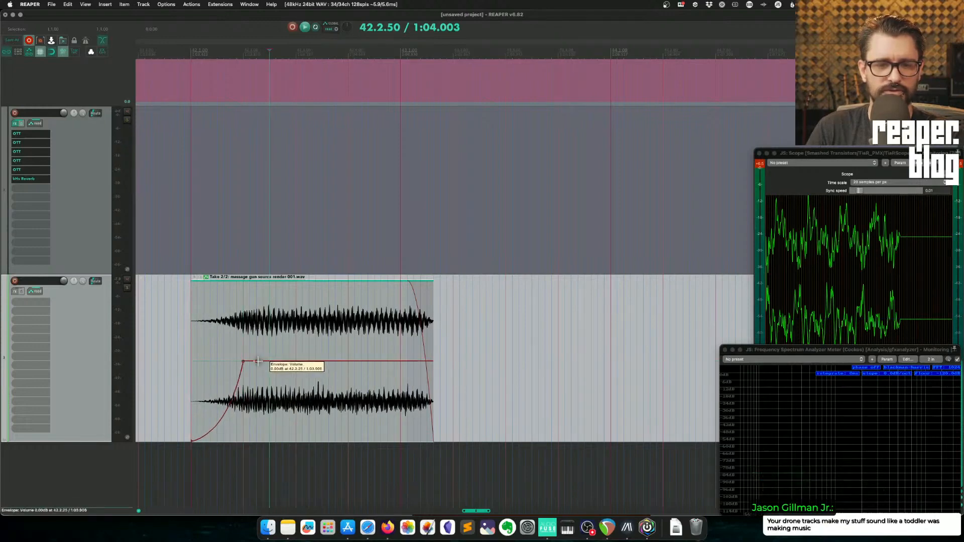
{"action": "left_click_drag", "start_coordinate": [258, 361], "coordinate": [287, 452]}
{"action": "left_click", "coordinate": [194, 341]}
{"action": "key", "text": "space"}
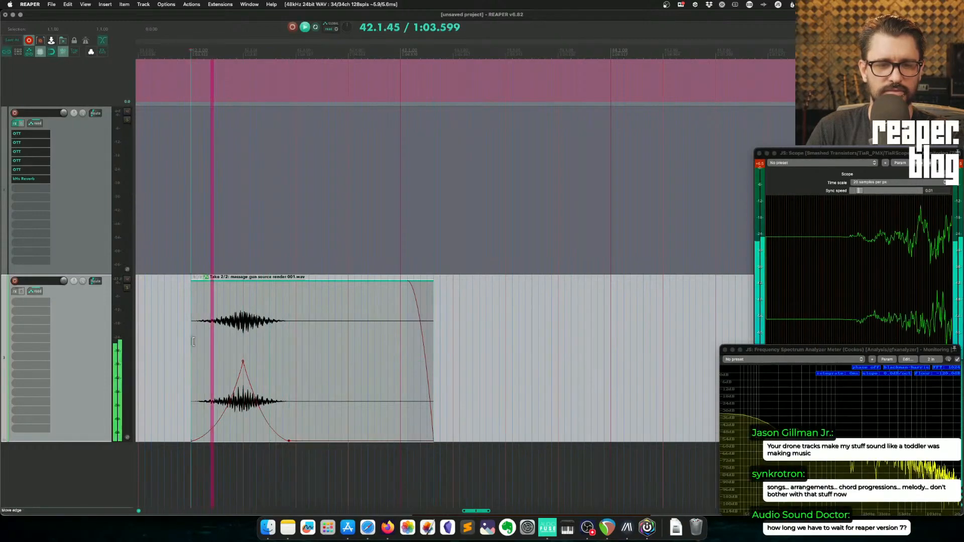
{"action": "key", "text": "space"}
Step: Lengthen the volume envelope's decay so silence falls well after the peak, and play the clip again
{"action": "left_click_drag", "start_coordinate": [264, 413], "coordinate": [325, 413]}
{"action": "key", "text": "space"}
{"action": "key", "text": "space"}
{"action": "key", "text": "space"}
{"action": "key", "text": "space"}
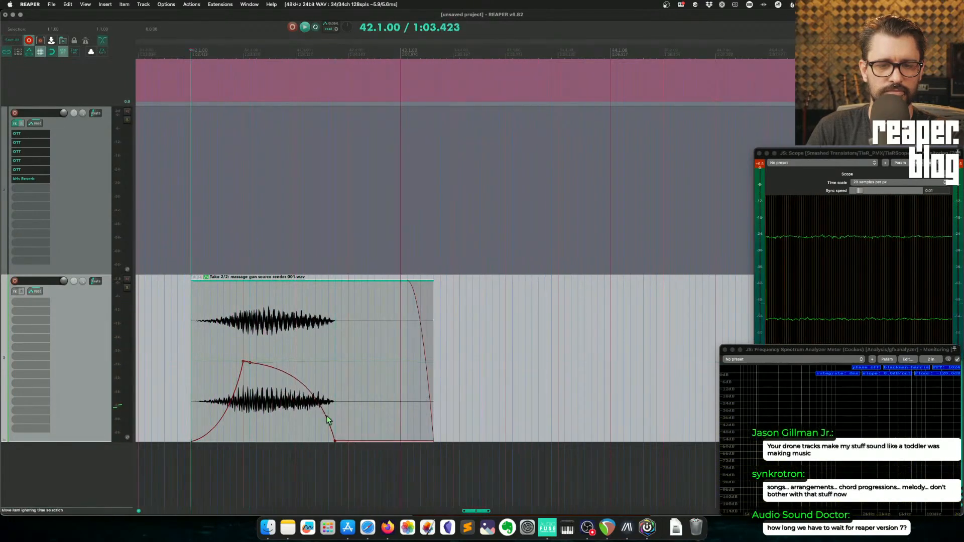
{"action": "key", "text": "space"}
{"action": "key", "text": "space"}
{"action": "scroll", "coordinate": [301, 388], "scroll_direction": "up", "scroll_amount": 3}
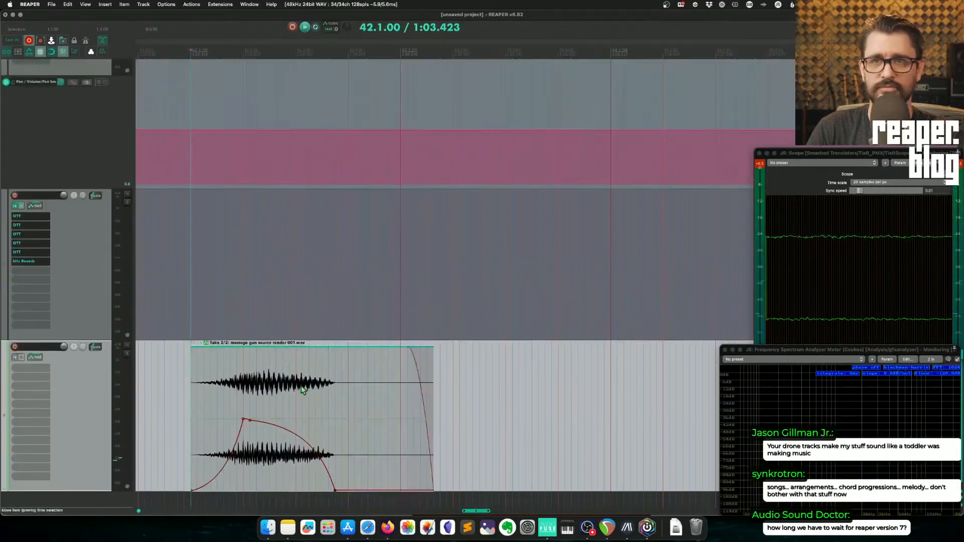
Step: Bend the envelope's decay into a fast-falling curve, play it, and remove the take volume envelope
{"action": "mouse_move", "coordinate": [310, 443]}
{"action": "left_mouse_down"}
{"action": "mouse_move", "coordinate": [321, 450]}
{"action": "mouse_move", "coordinate": [306, 458]}
{"action": "left_mouse_up"}
{"action": "key", "text": "space"}
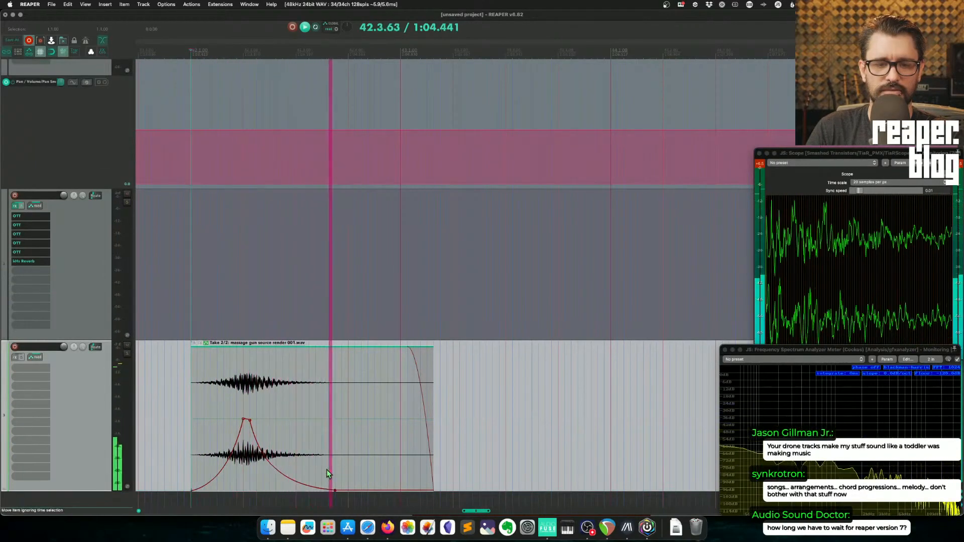
{"action": "key", "text": "space"}
{"action": "key", "text": "space"}
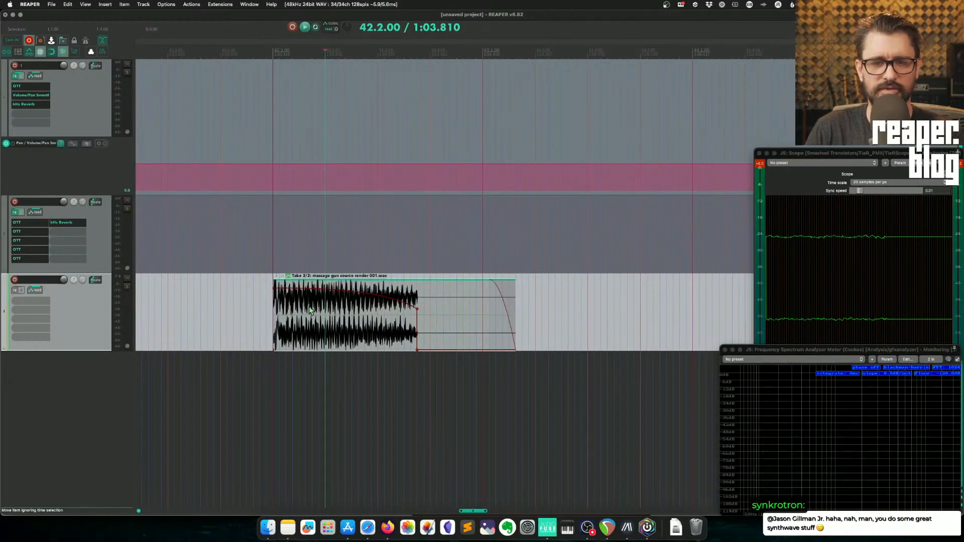
{"action": "left_click", "coordinate": [288, 277], "text": "alt"}
Step: Play the rendered clip from several positions to find a suitable starting point for a short hit
{"action": "scroll", "coordinate": [339, 341], "scroll_direction": "left", "scroll_amount": 5}
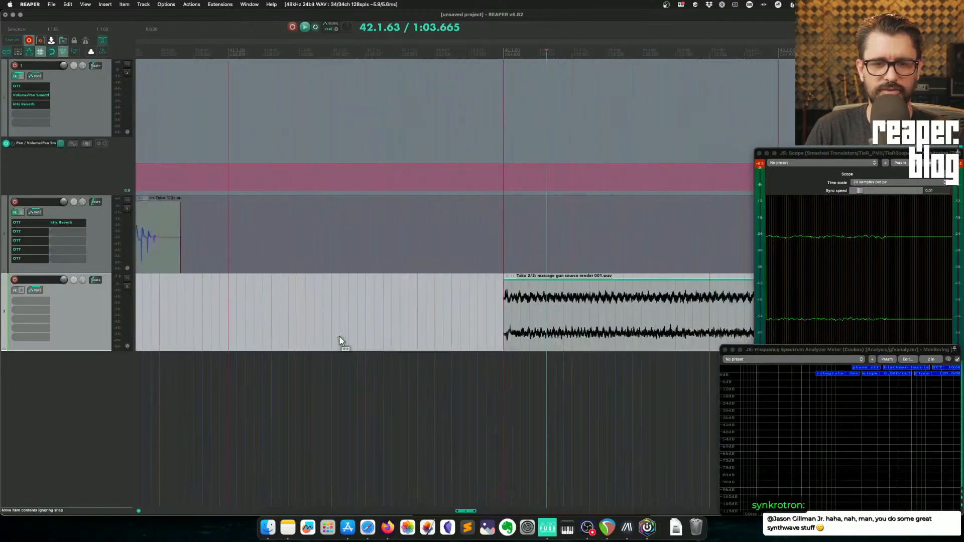
{"action": "key", "text": "space"}
{"action": "key", "text": "space"}
{"action": "scroll", "coordinate": [445, 340], "scroll_direction": "right", "scroll_amount": 8}
{"action": "scroll", "coordinate": [446, 339], "scroll_direction": "left", "scroll_amount": 2}
{"action": "key", "text": "space"}
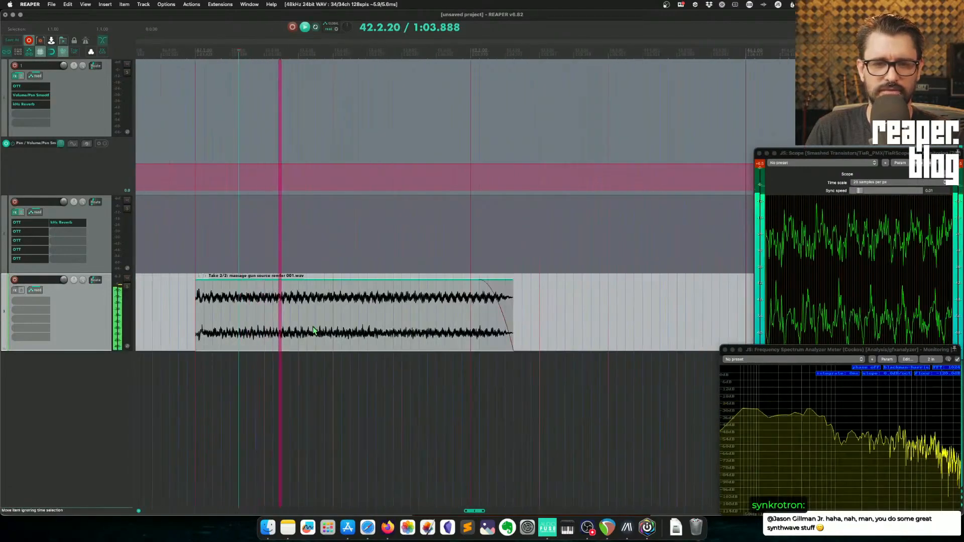
{"action": "key", "text": "space"}
{"action": "left_click", "coordinate": [263, 309]}
{"action": "key", "text": "space"}
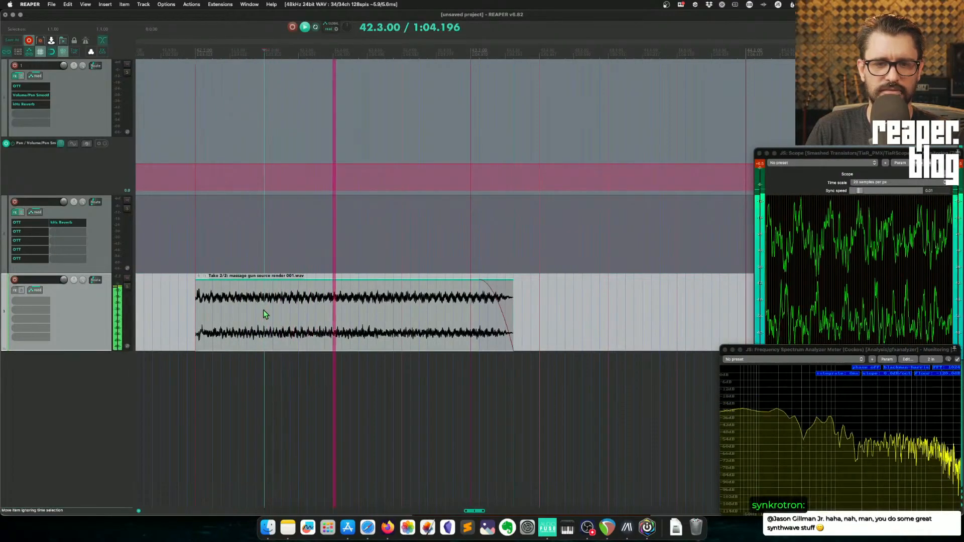
{"action": "key", "text": "space"}
{"action": "left_click", "coordinate": [333, 309]}
{"action": "key", "text": "space"}
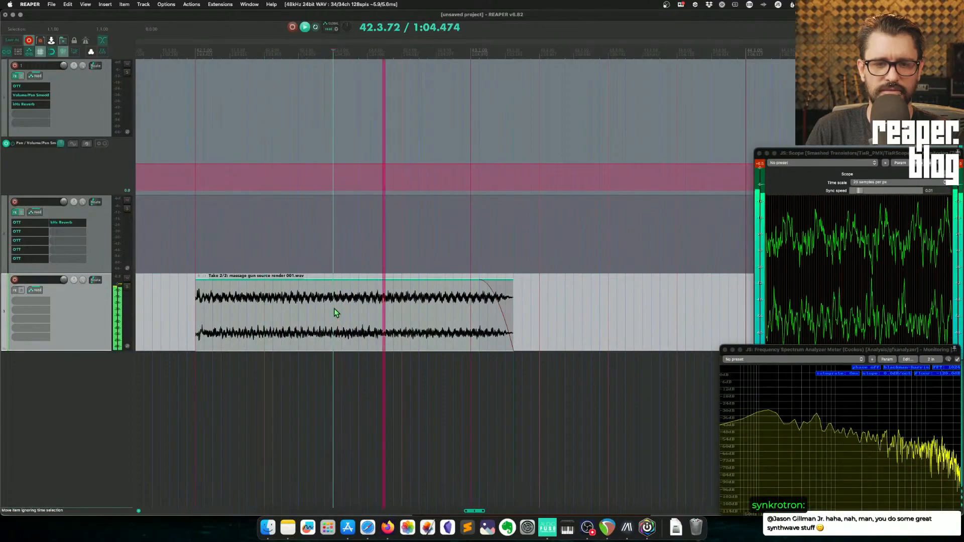
{"action": "key", "text": "space"}
{"action": "key", "text": "space"}
{"action": "key", "text": "space"}
Step: Trim the clip's start to 42.3.00, shorten it to about half a beat, and play the hit
{"action": "key", "text": "a"}
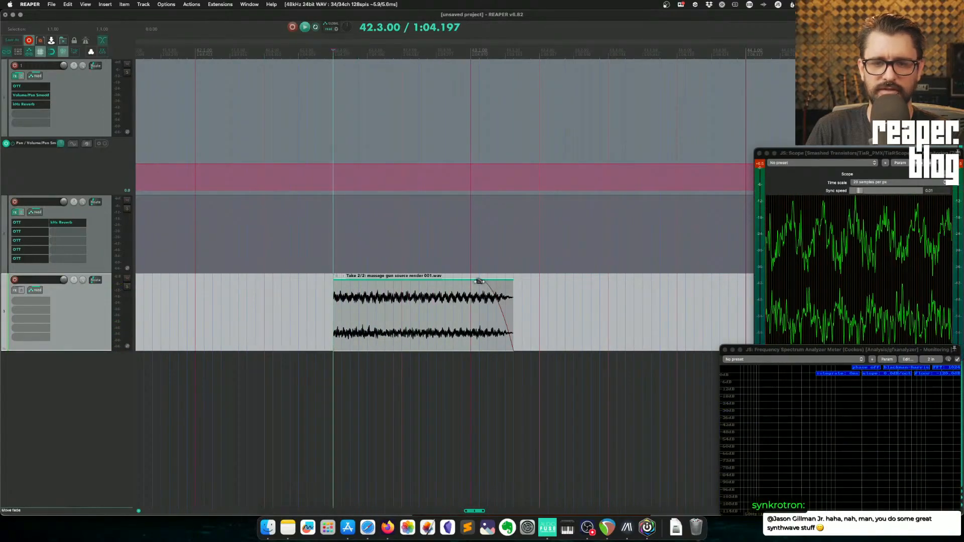
{"action": "left_click_drag", "start_coordinate": [511, 317], "coordinate": [368, 319]}
{"action": "key", "text": "space"}
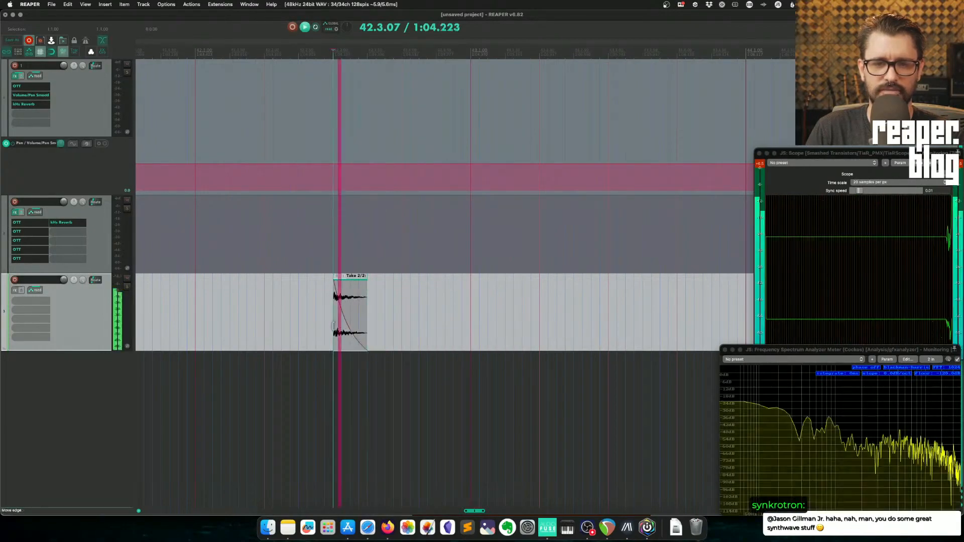
{"action": "key", "text": "space"}
{"action": "key", "text": "space"}
Step: Flatten the short clip's fade-out curve to about -0.52 and raise the clip's volume, checking it by playback
{"action": "key", "text": "space"}
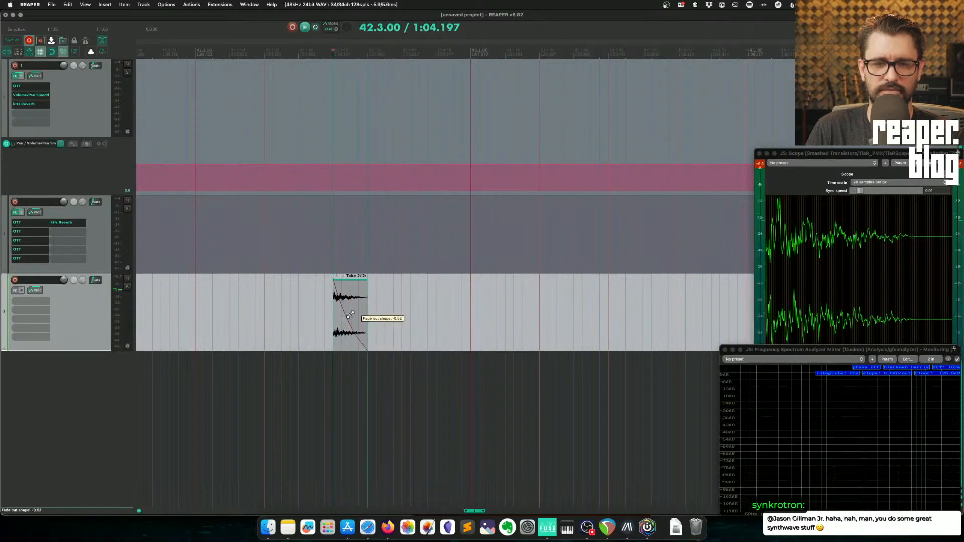
{"action": "key", "text": "space"}
{"action": "key", "text": "space"}
{"action": "left_click_drag", "start_coordinate": [346, 276], "coordinate": [339, 246]}
{"action": "key", "text": "space"}
{"action": "key", "text": "space"}
{"action": "key", "text": "space"}
{"action": "key", "text": "space"}
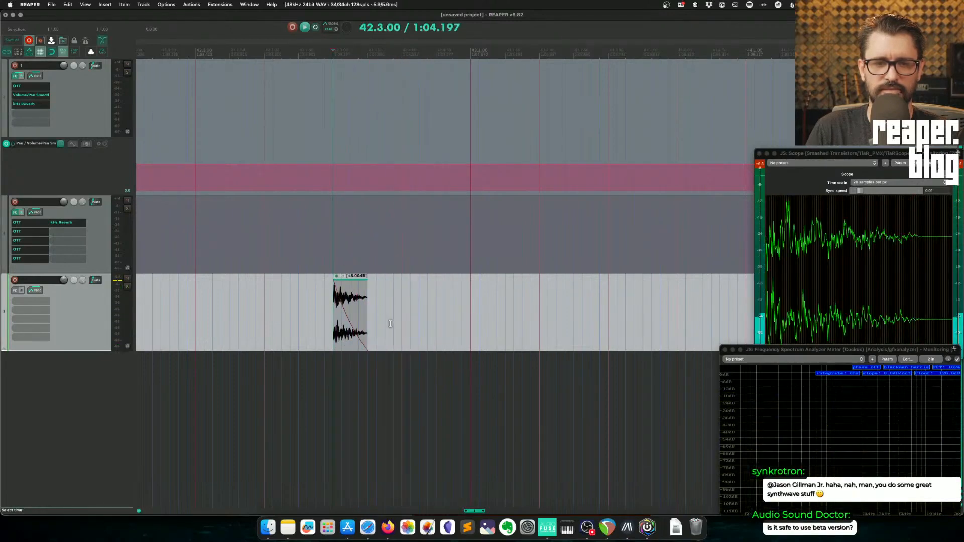
Step: Search the effects for "verb" and add ReaVerbate to the third track
{"action": "scroll", "coordinate": [390, 323], "scroll_direction": "up", "scroll_amount": 3}
{"action": "scroll", "coordinate": [198, 341], "scroll_direction": "left", "scroll_amount": 3}
{"action": "left_click", "coordinate": [17, 294]}
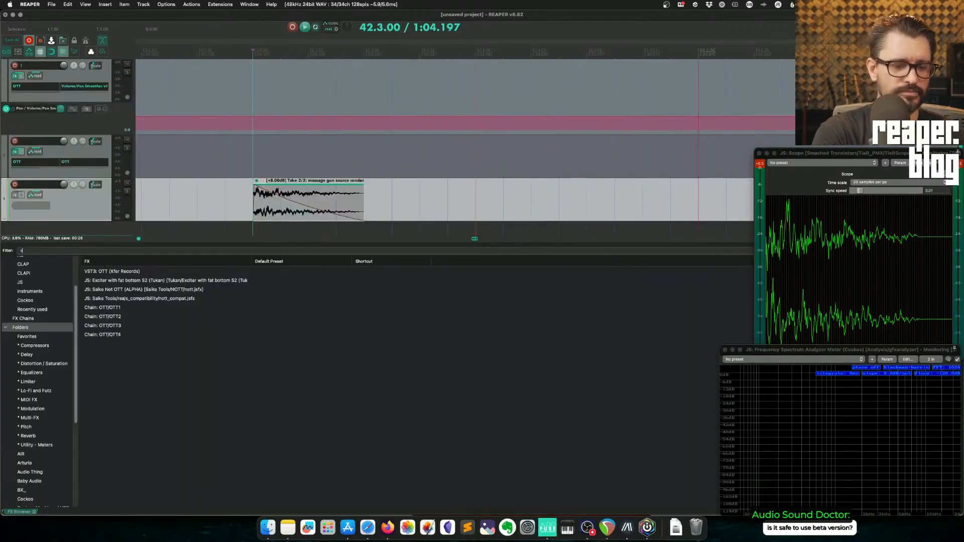
{"action": "type", "text": "verb"}
{"action": "key", "text": "Down"}
{"action": "key", "text": "Down"}
{"action": "key", "text": "Down"}
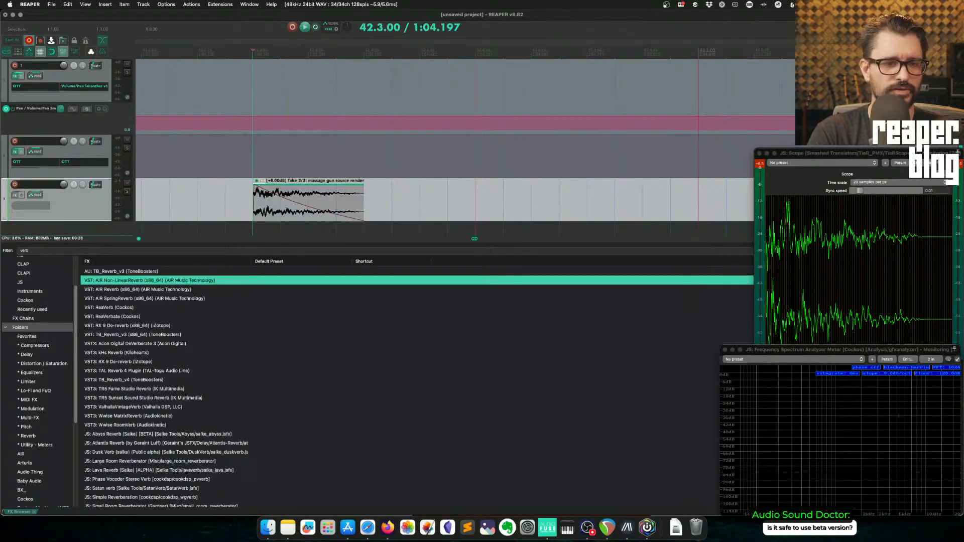
{"action": "key", "text": "Up"}
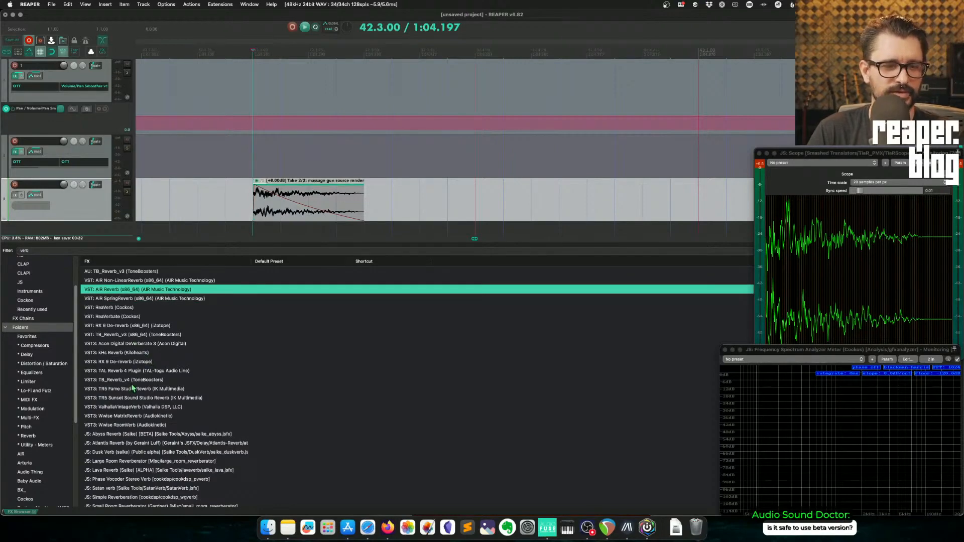
{"action": "key", "text": "Down"}
{"action": "key", "text": "Down"}
{"action": "key", "text": "Down"}
{"action": "key", "text": "Return"}
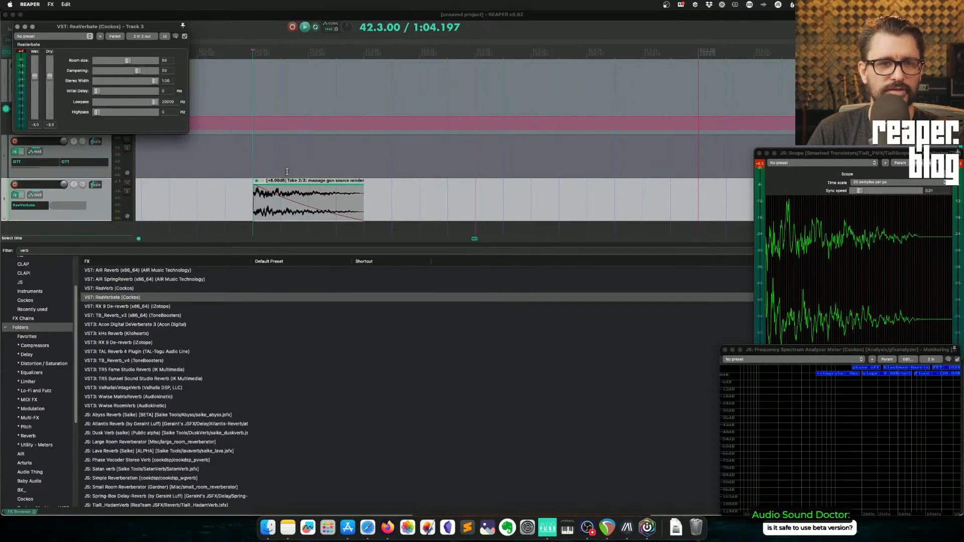
Step: Loop 42.3.00 to about 42.4.37 and set ReaVerbate's room size to 47, dampening to 12 and highpass to 11 Hz
{"action": "left_click_drag", "start_coordinate": [254, 171], "coordinate": [555, 211]}
{"action": "key", "text": "space"}
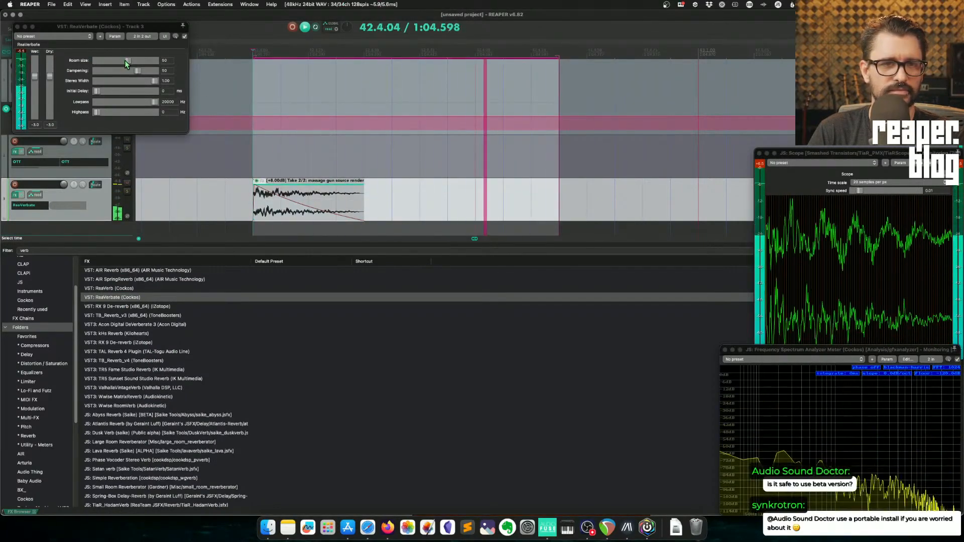
{"action": "mouse_move", "coordinate": [125, 60]}
{"action": "left_mouse_down"}
{"action": "mouse_move", "coordinate": [145, 61]}
{"action": "mouse_move", "coordinate": [107, 70]}
{"action": "mouse_move", "coordinate": [117, 70]}
{"action": "left_mouse_up"}
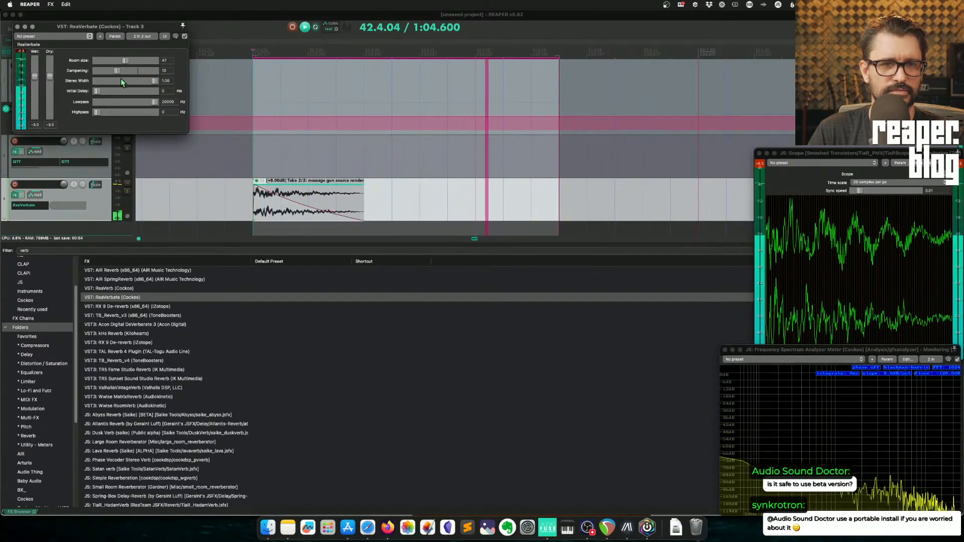
{"action": "mouse_move", "coordinate": [152, 83]}
{"action": "left_mouse_down"}
{"action": "mouse_move", "coordinate": [88, 74]}
{"action": "mouse_move", "coordinate": [170, 79]}
{"action": "left_mouse_up"}
{"action": "left_click_drag", "start_coordinate": [97, 91], "coordinate": [104, 113]}
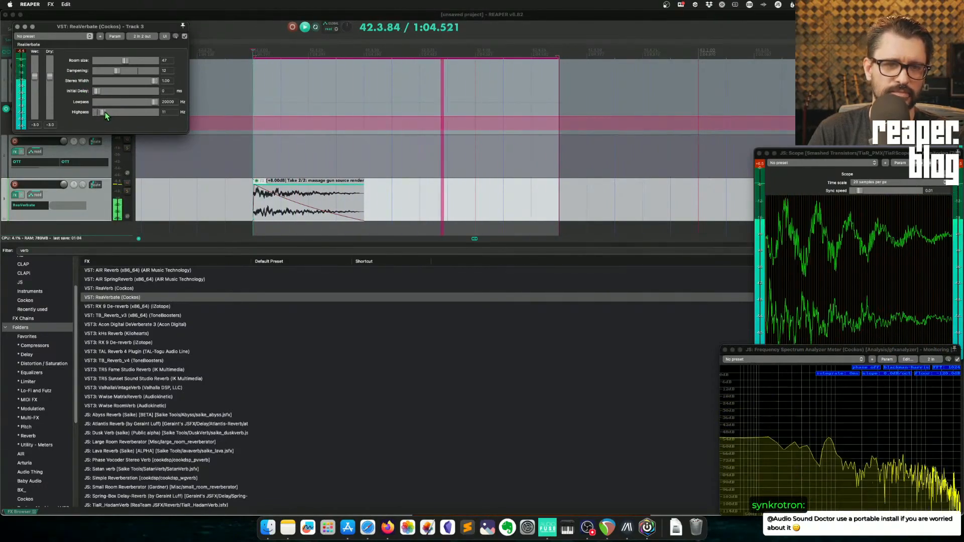
{"action": "key", "text": "space"}
Step: Enlarge the third track, add ReaEQ after ReaVerbate and play the looped hit through it
{"action": "left_click", "coordinate": [106, 200]}
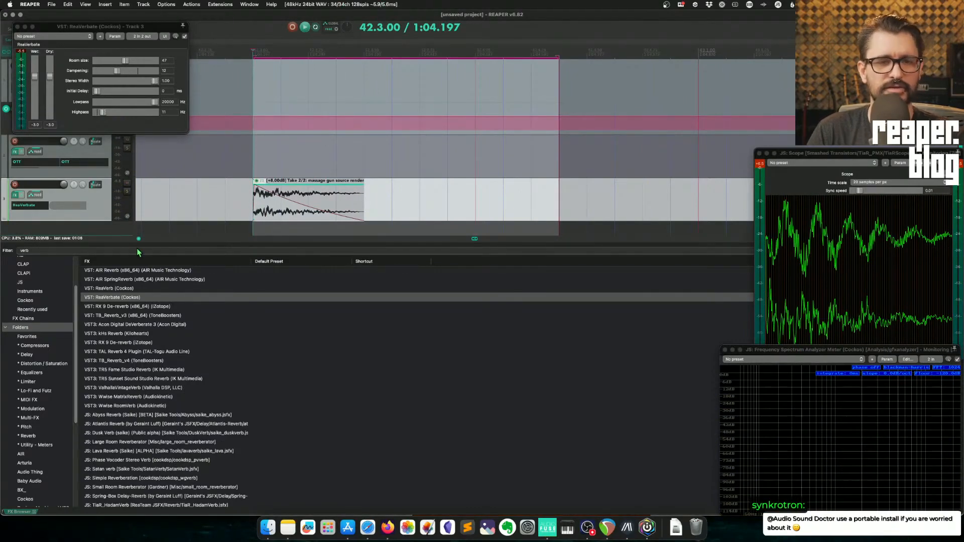
{"action": "key", "text": "z"}
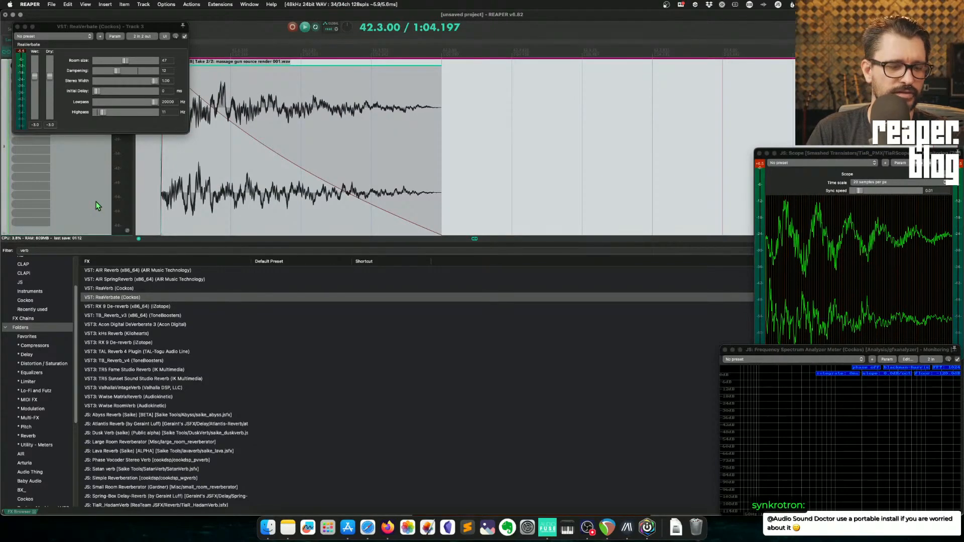
{"action": "key", "text": "e"}
{"action": "left_click_drag", "start_coordinate": [494, 193], "coordinate": [227, 144]}
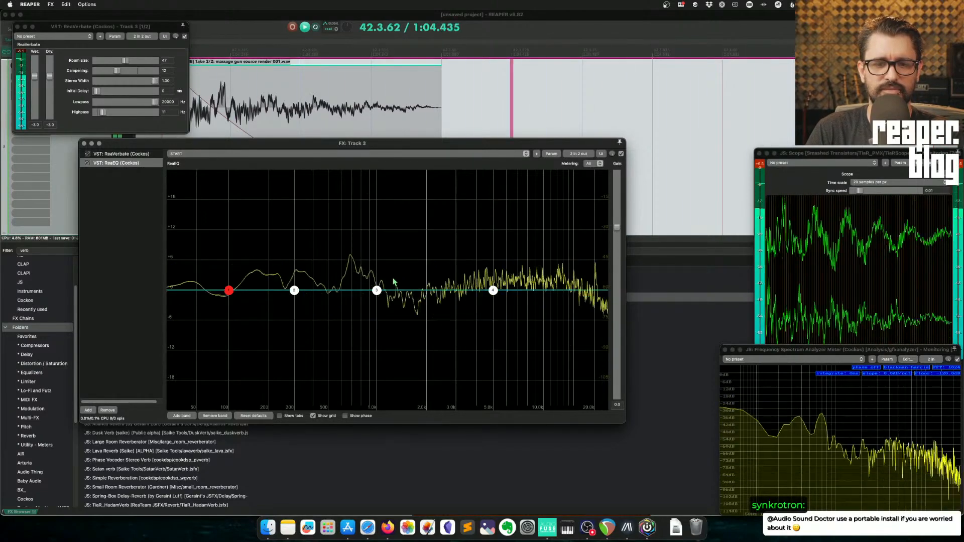
{"action": "key", "text": "space"}
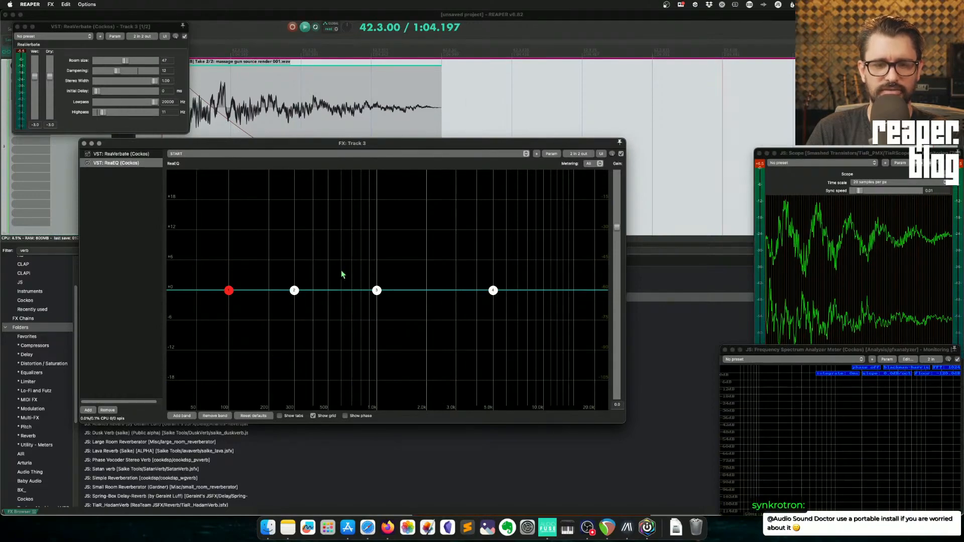
Step: Add a narrow ReaEQ band near 700 Hz, boost it about 12.7 dB and play the looped hit through it
{"action": "key", "text": "space"}
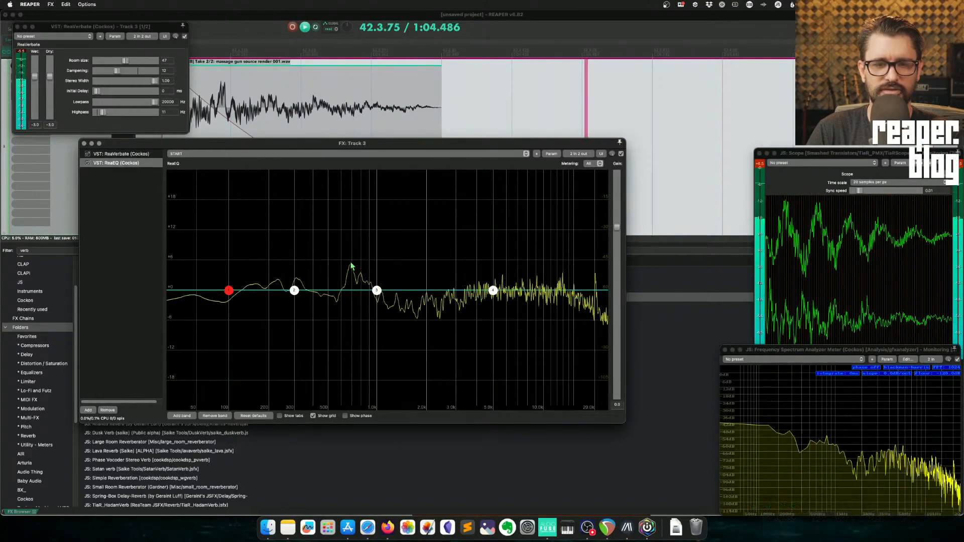
{"action": "key", "text": "space"}
{"action": "double_click", "coordinate": [351, 258]}
{"action": "scroll", "coordinate": [351, 258], "scroll_direction": "down", "scroll_amount": 10}
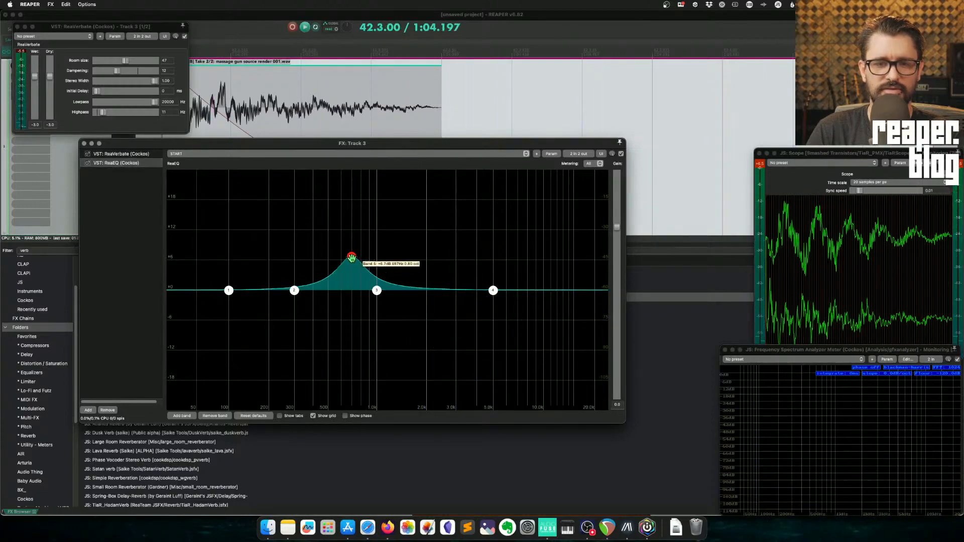
{"action": "scroll", "coordinate": [351, 258], "scroll_direction": "up", "scroll_amount": 4}
{"action": "left_click_drag", "start_coordinate": [351, 258], "coordinate": [351, 226]}
{"action": "key", "text": "space"}
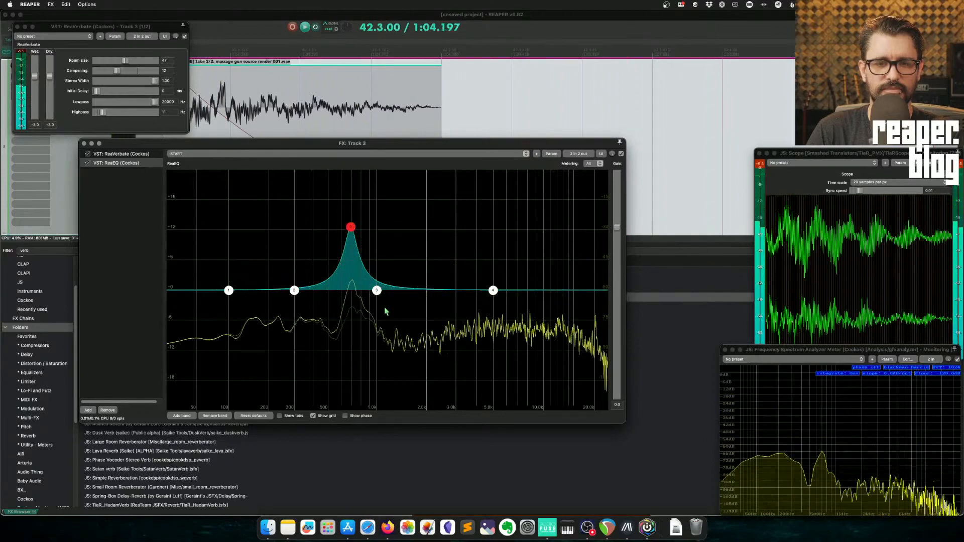
Step: Show ReaEQ's band tabs, retune the boosted band to 1400 Hz and lower its gain
{"action": "left_click", "coordinate": [280, 416]}
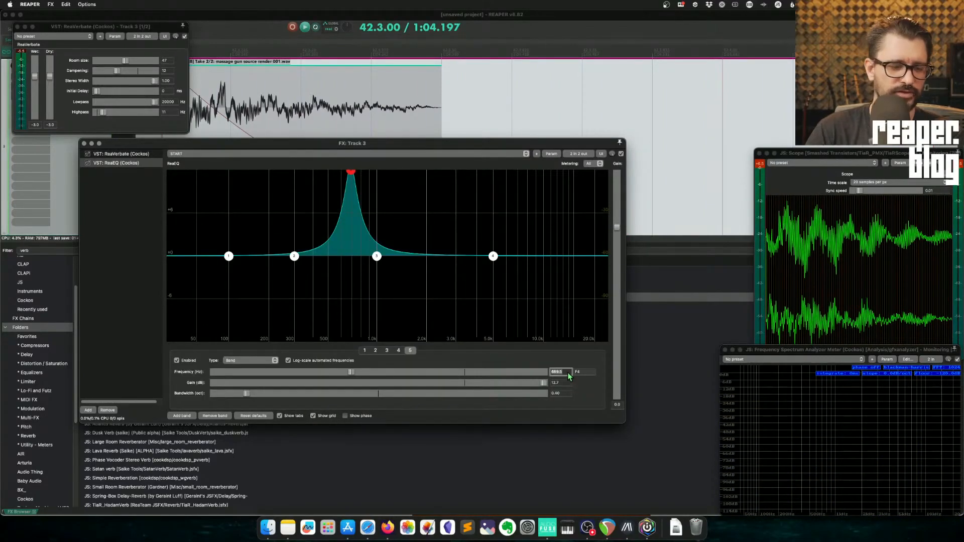
{"action": "type", "text": "1400"}
{"action": "key", "text": "Return"}
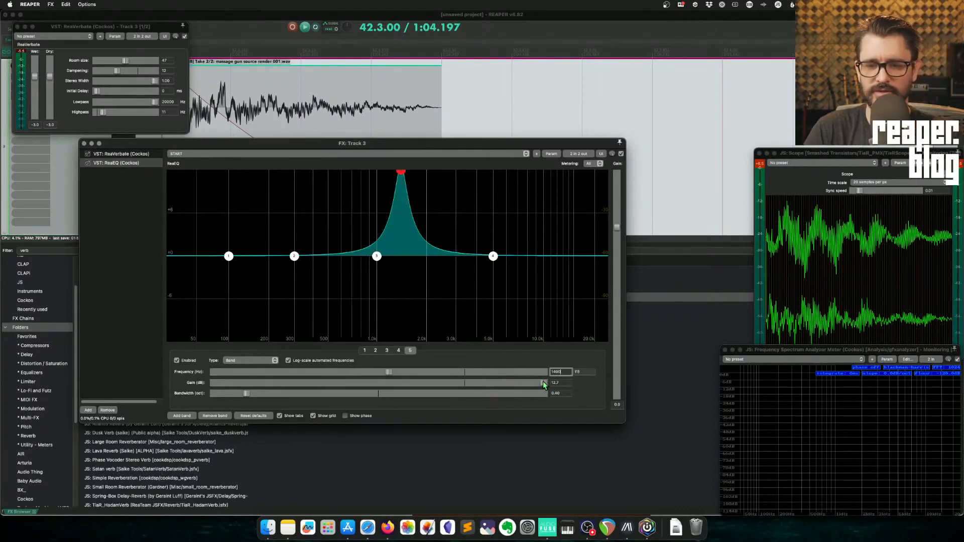
{"action": "mouse_move", "coordinate": [543, 383]}
{"action": "left_mouse_down"}
{"action": "mouse_move", "coordinate": [506, 385]}
{"action": "mouse_move", "coordinate": [543, 382]}
{"action": "left_mouse_up"}
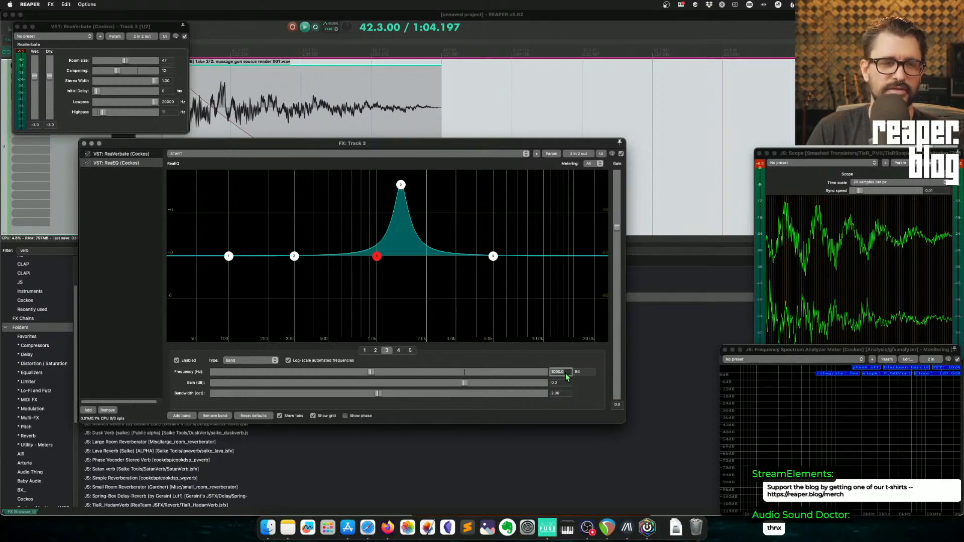
Step: Set band 3 to 2100 Hz with a gain of about 6.7 dB and a bandwidth of 0.16 octaves
{"action": "type", "text": "21"}
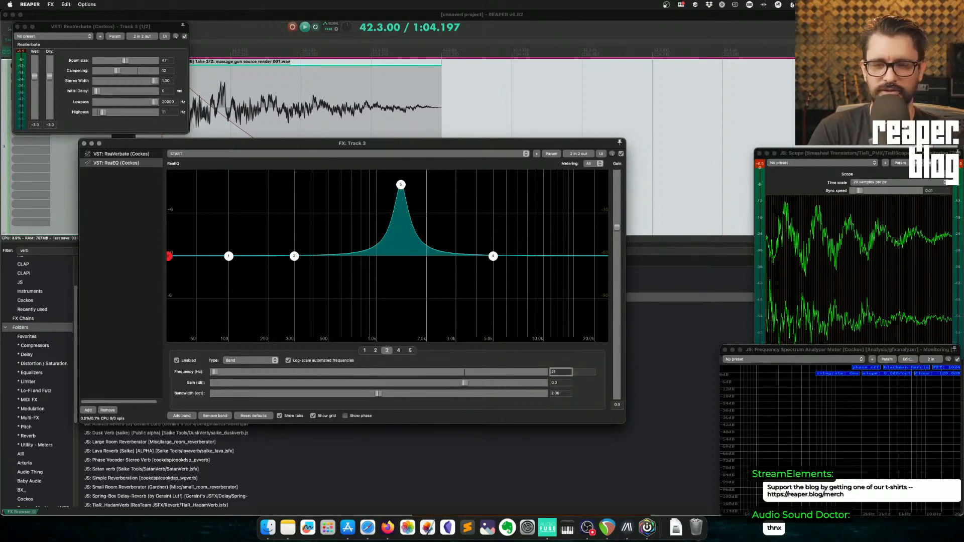
{"action": "type", "text": "00"}
{"action": "left_click_drag", "start_coordinate": [465, 383], "coordinate": [501, 382]}
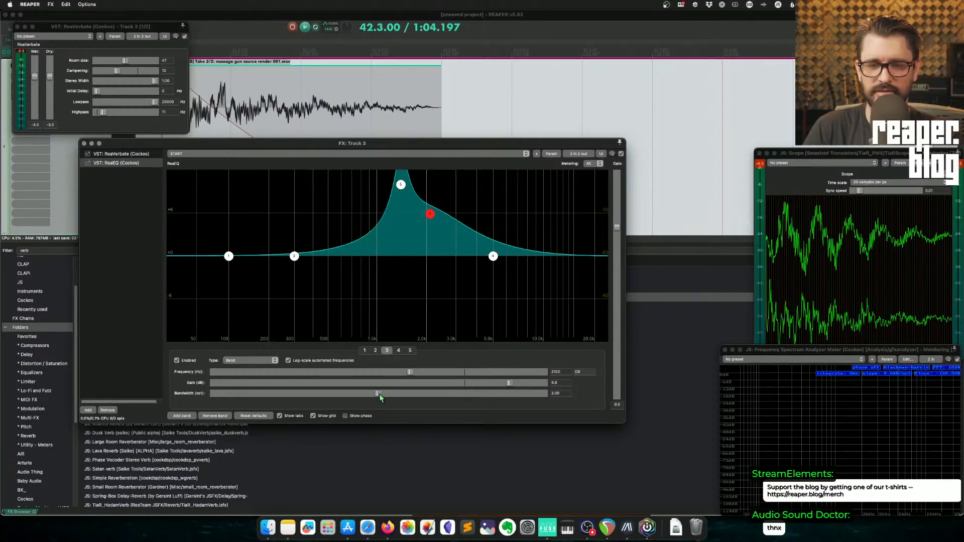
{"action": "left_click_drag", "start_coordinate": [344, 394], "coordinate": [237, 394]}
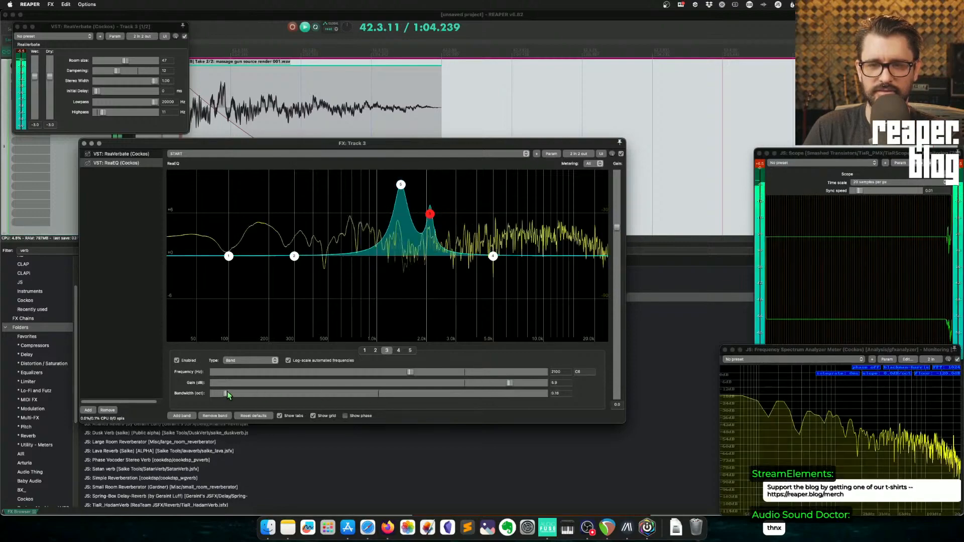
{"action": "left_click_drag", "start_coordinate": [507, 379], "coordinate": [534, 386]}
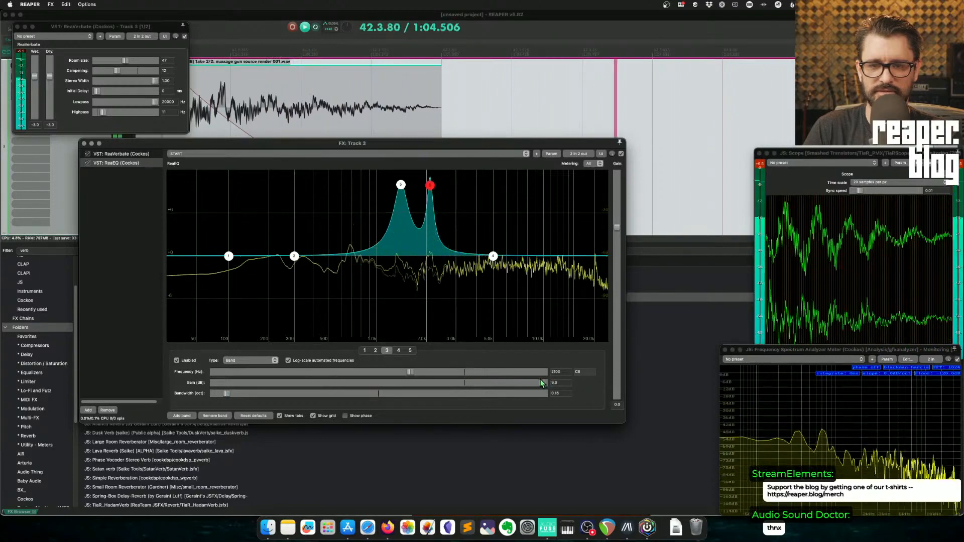
{"action": "left_click_drag", "start_coordinate": [548, 383], "coordinate": [499, 396]}
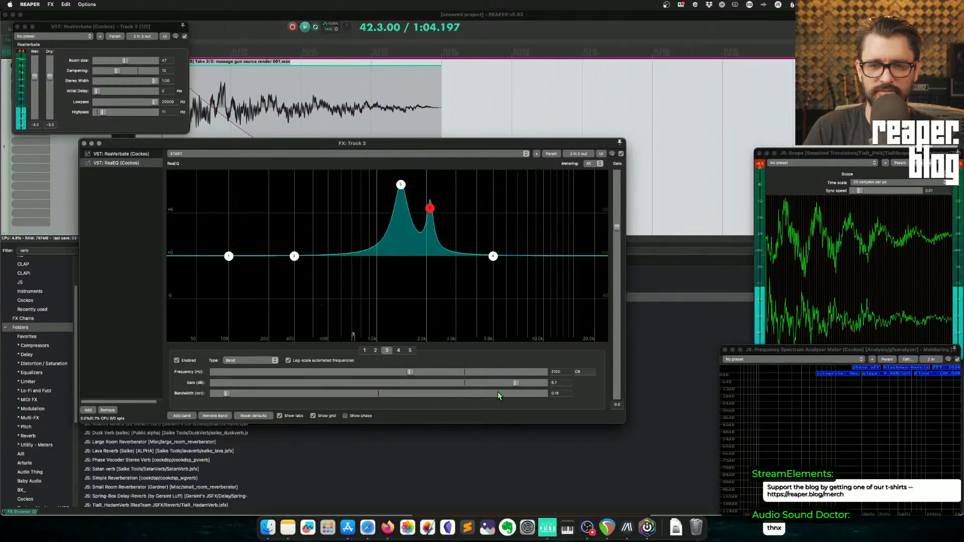
Step: Lower the 1400 Hz band's gain to about 9.1 dB and narrow its bandwidth to 0.23 octaves
{"action": "left_click", "coordinate": [375, 350]}
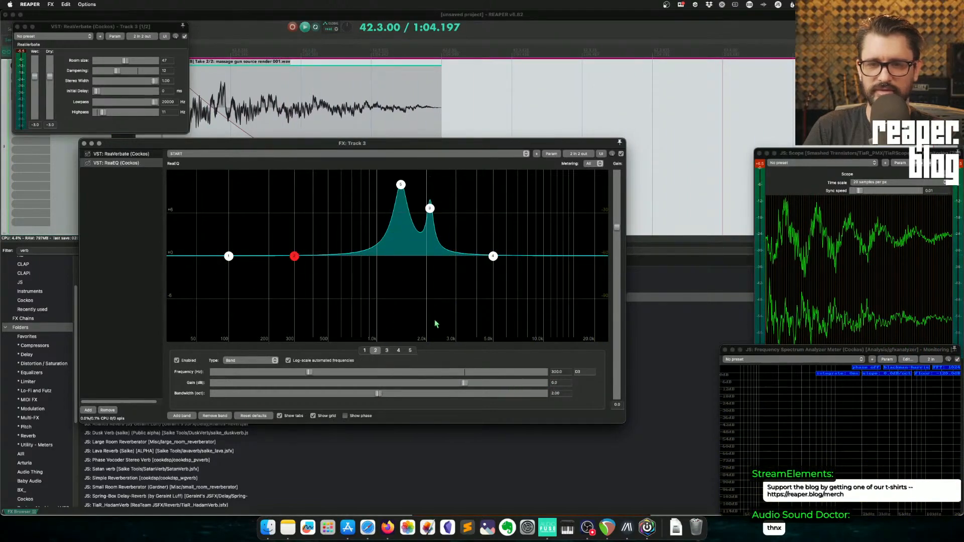
{"action": "left_click", "coordinate": [410, 351]}
{"action": "left_click_drag", "start_coordinate": [539, 386], "coordinate": [534, 382]}
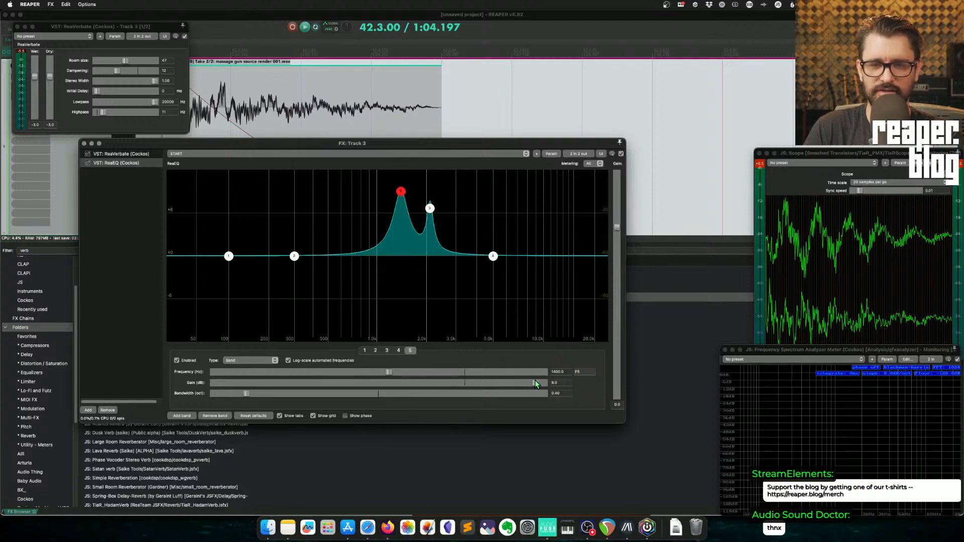
{"action": "scroll", "coordinate": [313, 275], "scroll_direction": "down", "scroll_amount": 3}
Step: Pull the low shelf down to -120 dB near 150 Hz and add a very narrow 2400 Hz band boosted about 2.8 dB
{"action": "left_click_drag", "start_coordinate": [228, 256], "coordinate": [251, 426]}
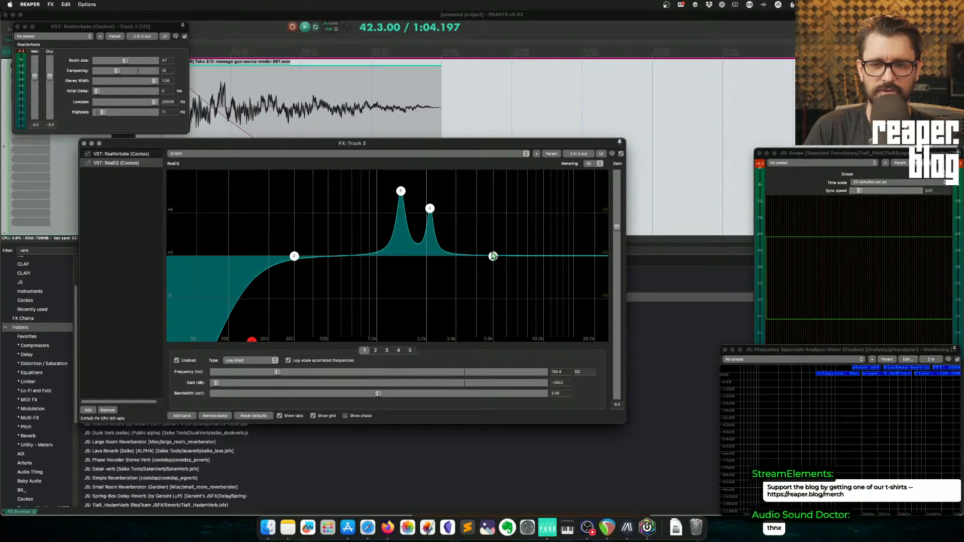
{"action": "double_click", "coordinate": [463, 299]}
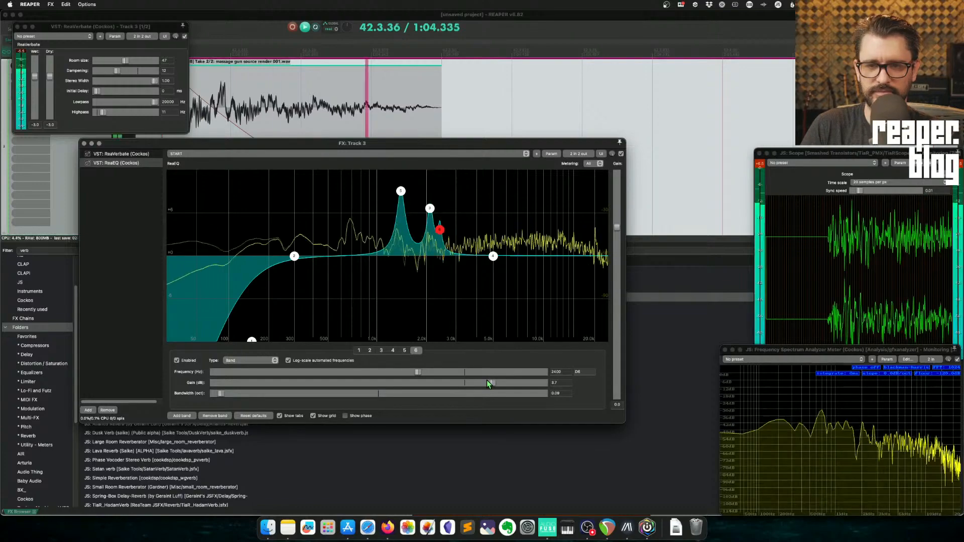
{"action": "mouse_move", "coordinate": [489, 382]}
{"action": "left_mouse_down"}
{"action": "mouse_move", "coordinate": [541, 374]}
{"action": "mouse_move", "coordinate": [485, 383]}
{"action": "left_mouse_up"}
{"action": "key", "text": "space"}
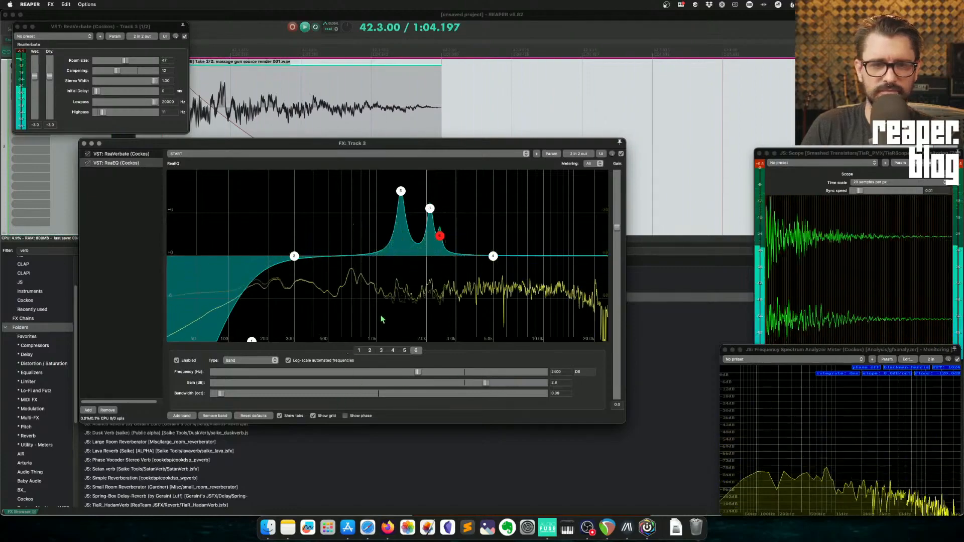
Step: Disable the low shelf band, and audition all bands flipped to cuts before flipping them back to boosts
{"action": "double_click", "coordinate": [251, 341]}
{"action": "key", "text": "space"}
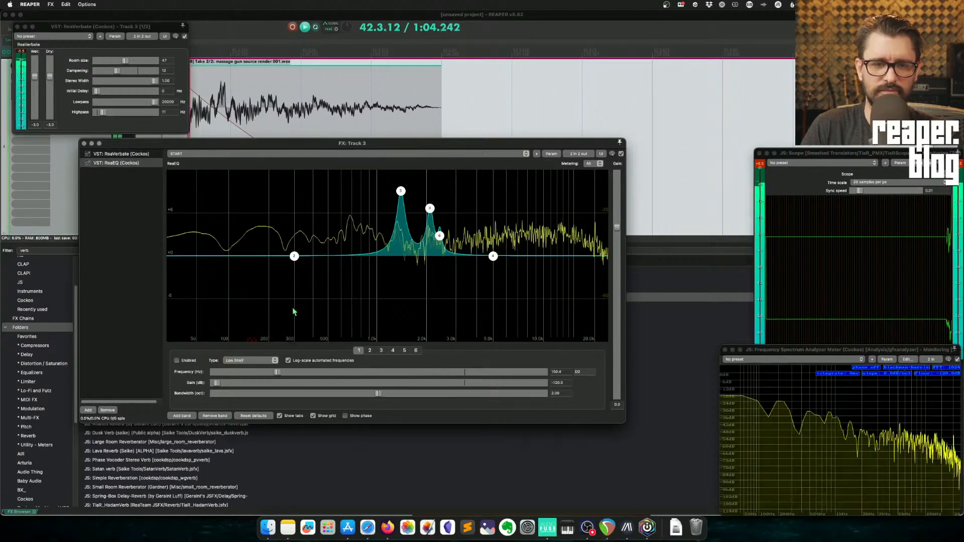
{"action": "right_click", "coordinate": [333, 299]}
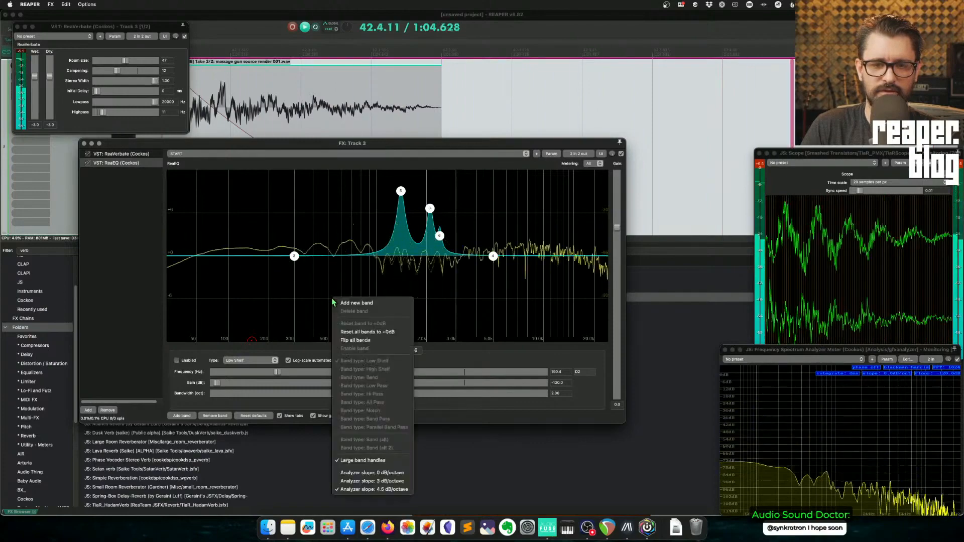
{"action": "left_click", "coordinate": [374, 340]}
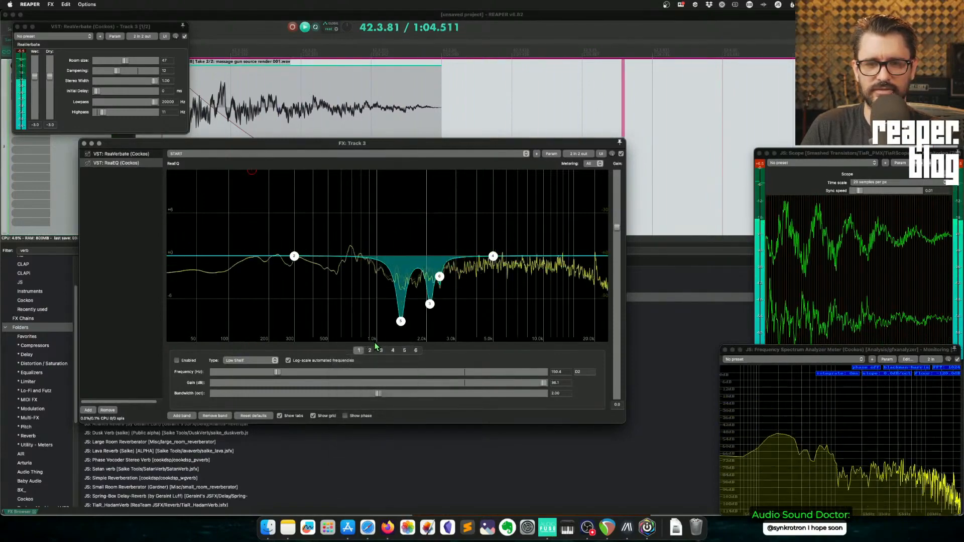
{"action": "right_click", "coordinate": [332, 301]}
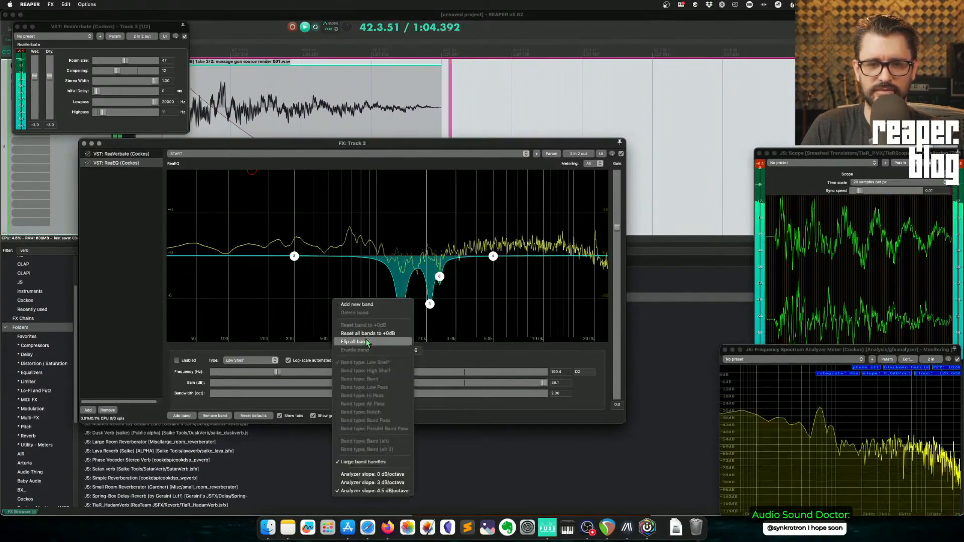
{"action": "left_click", "coordinate": [369, 342]}
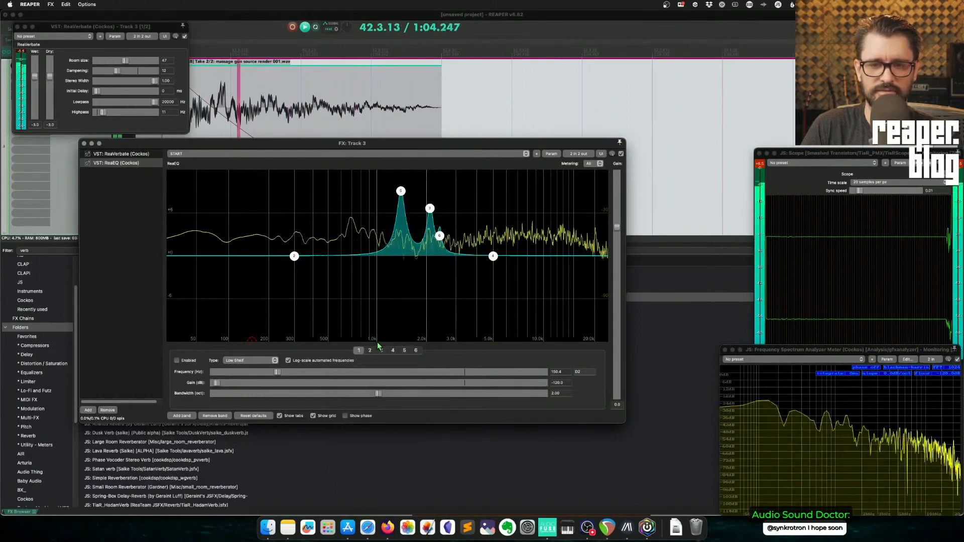
Step: Retune the 1400 Hz band to 350 Hz, lower its gain slightly and play the loop
{"action": "left_click", "coordinate": [399, 190]}
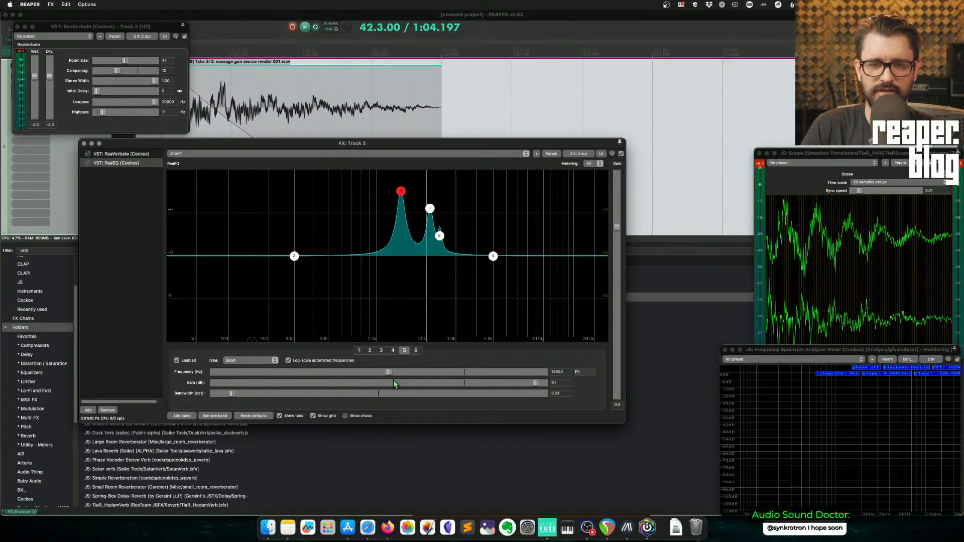
{"action": "left_click", "coordinate": [221, 154]}
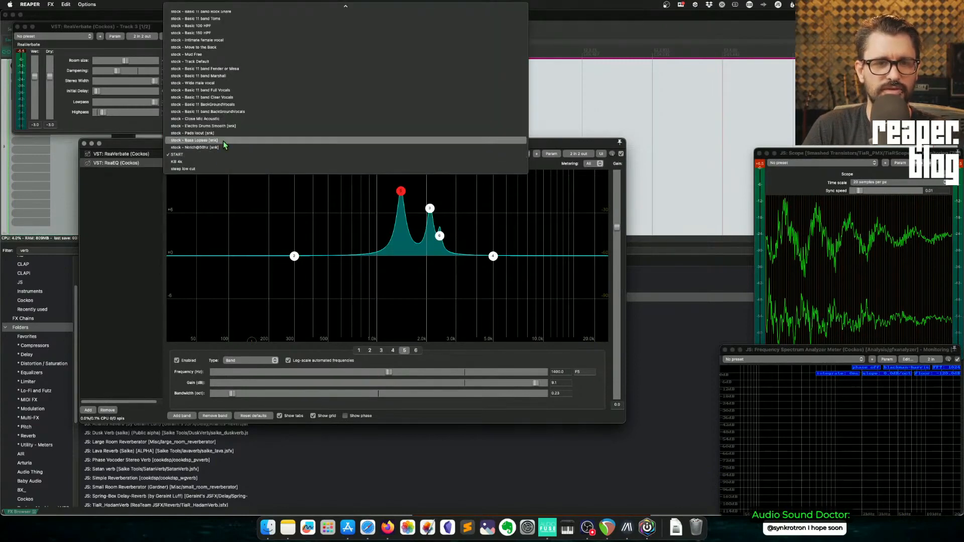
{"action": "left_click", "coordinate": [220, 155]}
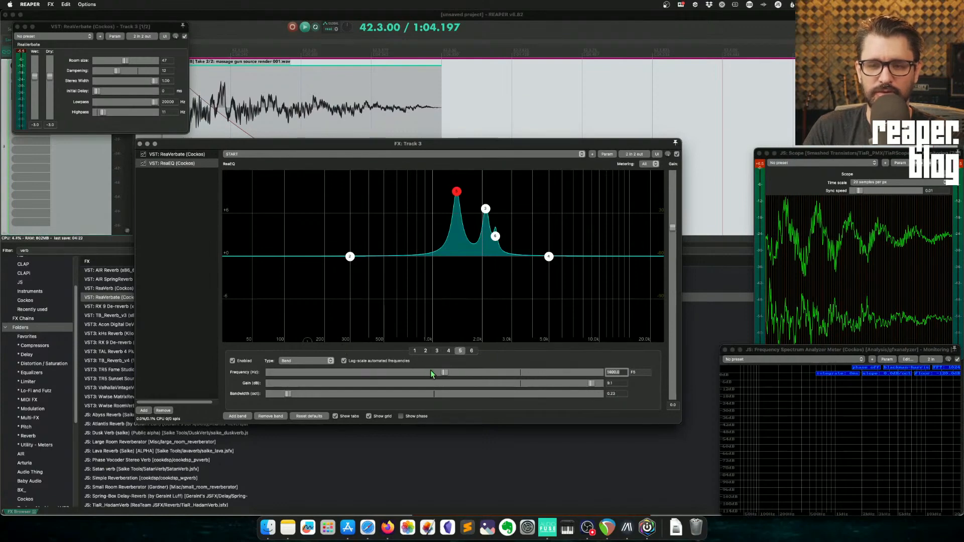
{"action": "type", "text": "350"}
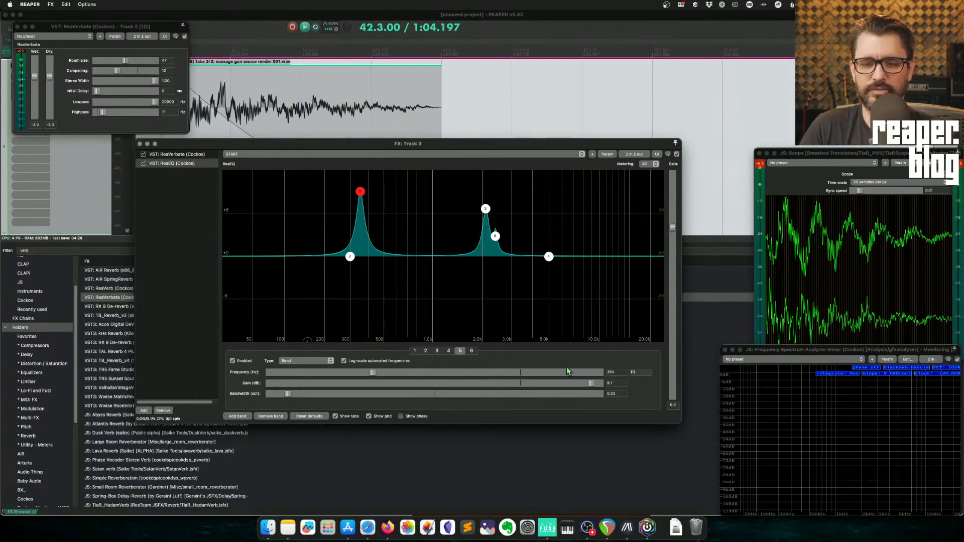
{"action": "mouse_move", "coordinate": [590, 384]}
{"action": "left_mouse_down"}
{"action": "mouse_move", "coordinate": [521, 387]}
{"action": "mouse_move", "coordinate": [605, 380]}
{"action": "mouse_move", "coordinate": [575, 383]}
{"action": "left_mouse_up"}
{"action": "key", "text": "space"}
{"action": "key", "text": "space"}
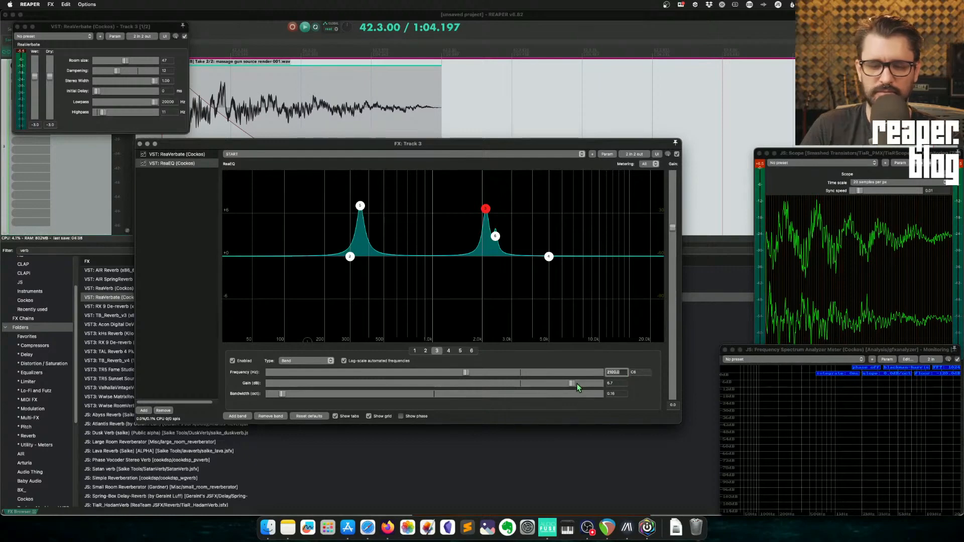
Step: Retune band 3 to 1400 Hz and audition the looped hit
{"action": "type", "text": "1400"}
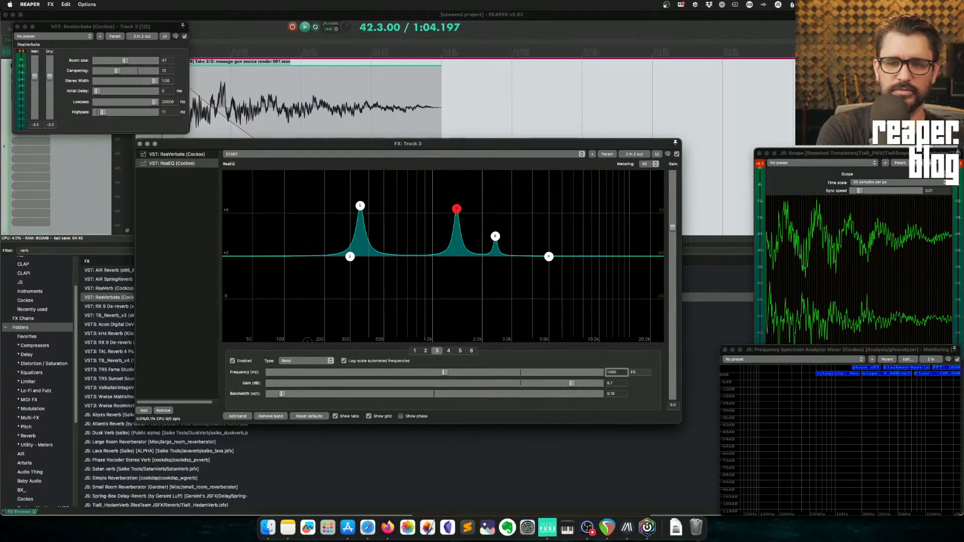
{"action": "key", "text": "space"}
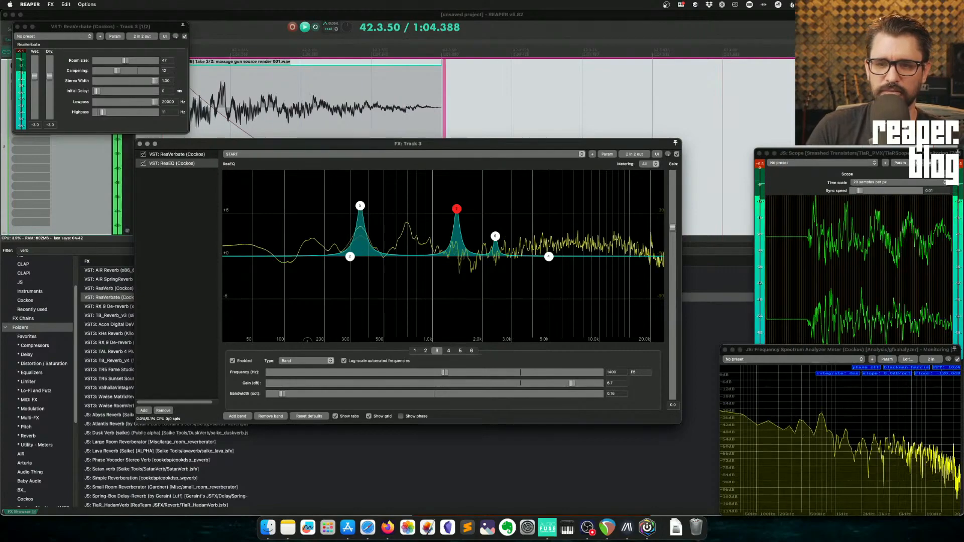
{"action": "key", "text": "space"}
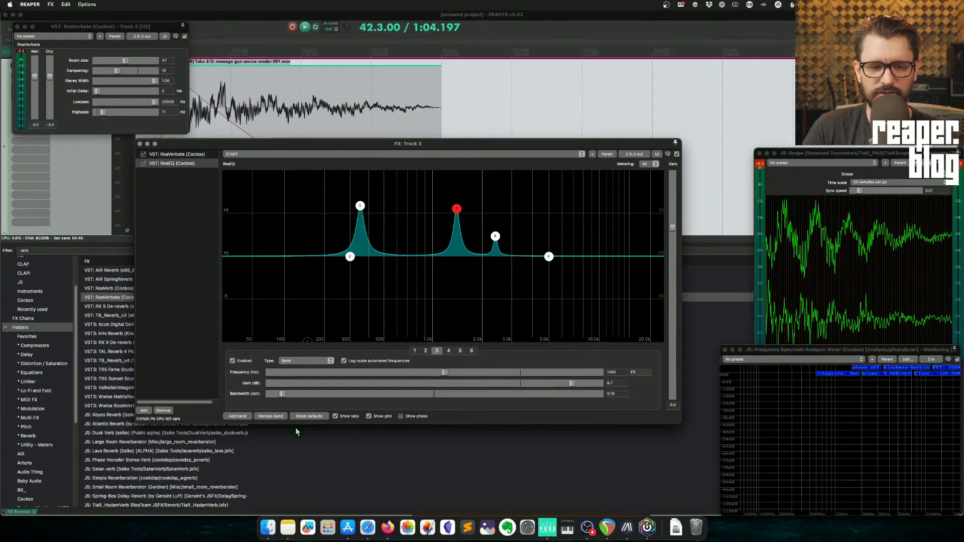
Step: Reset ReaEQ to its defaults, set band 2 to a 10 dB boost near 12.2 kHz with 0.40 octave bandwidth, and play the loop
{"action": "left_click", "coordinate": [308, 416]}
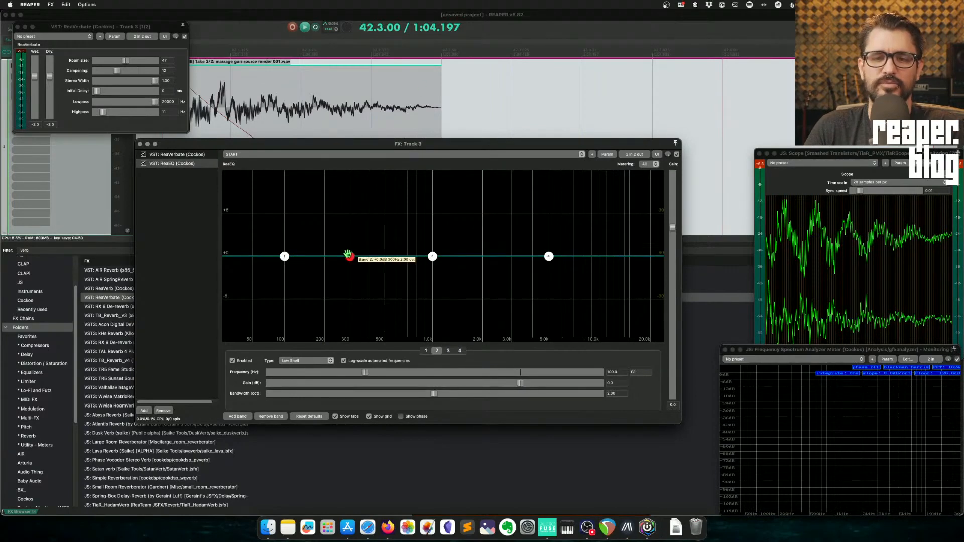
{"action": "left_click_drag", "start_coordinate": [348, 255], "coordinate": [612, 184]}
{"action": "scroll", "coordinate": [351, 230], "scroll_direction": "down", "scroll_amount": 10}
{"action": "key", "text": "space"}
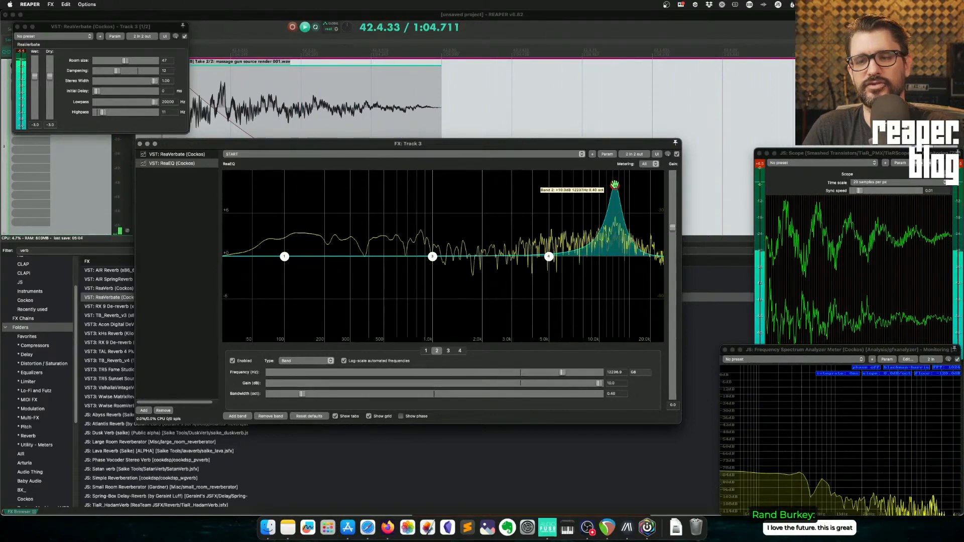
Step: Pull the low shelf down to -120 dB at about 5.4 kHz, and move band 2 to about 12.8 kHz with slightly less boost
{"action": "left_click_drag", "start_coordinate": [284, 257], "coordinate": [563, 341]}
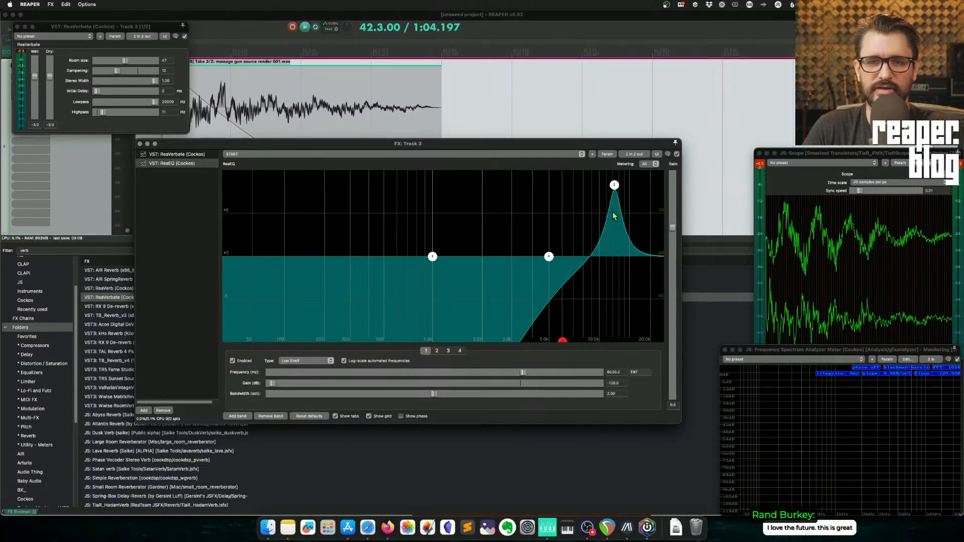
{"action": "left_click_drag", "start_coordinate": [563, 340], "coordinate": [553, 341]}
{"action": "key", "text": "space"}
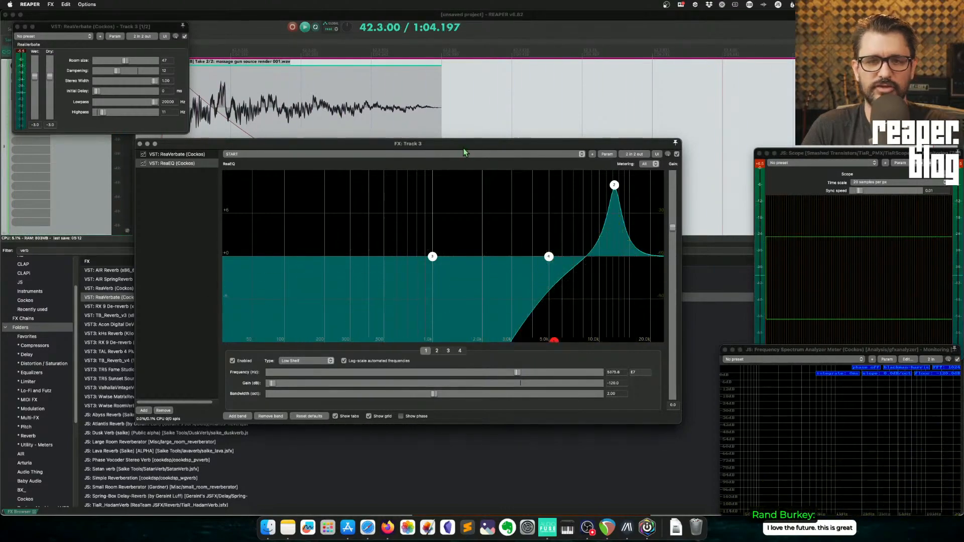
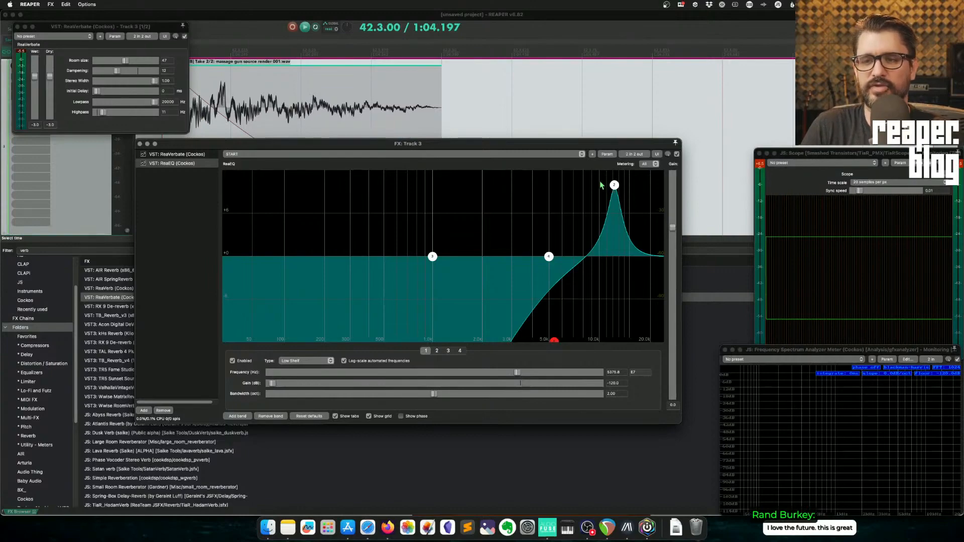
{"action": "left_click_drag", "start_coordinate": [614, 185], "coordinate": [618, 194]}
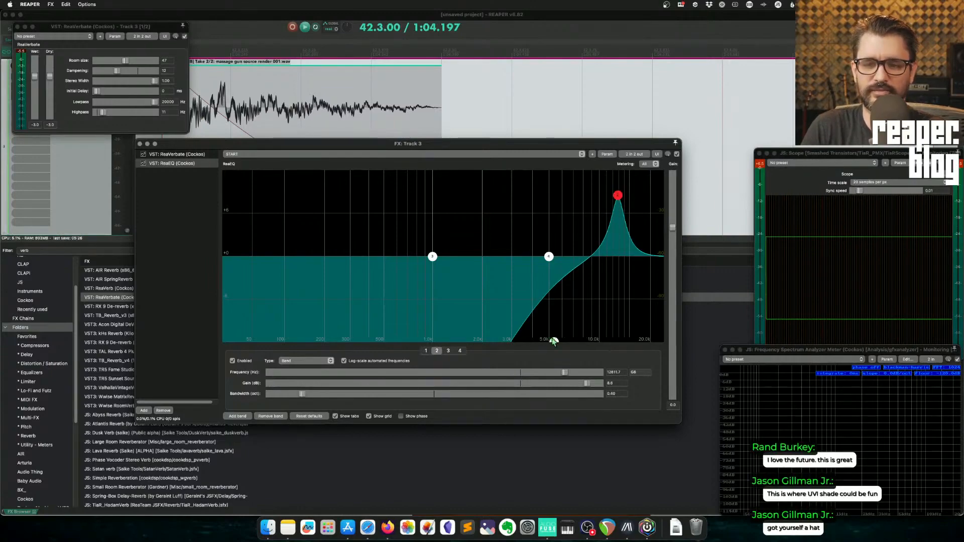
Step: Move the low shelf down to 30 Hz, audition the loop, and disable band 2's high-frequency boost
{"action": "left_click_drag", "start_coordinate": [554, 342], "coordinate": [238, 341]}
{"action": "key", "text": "space"}
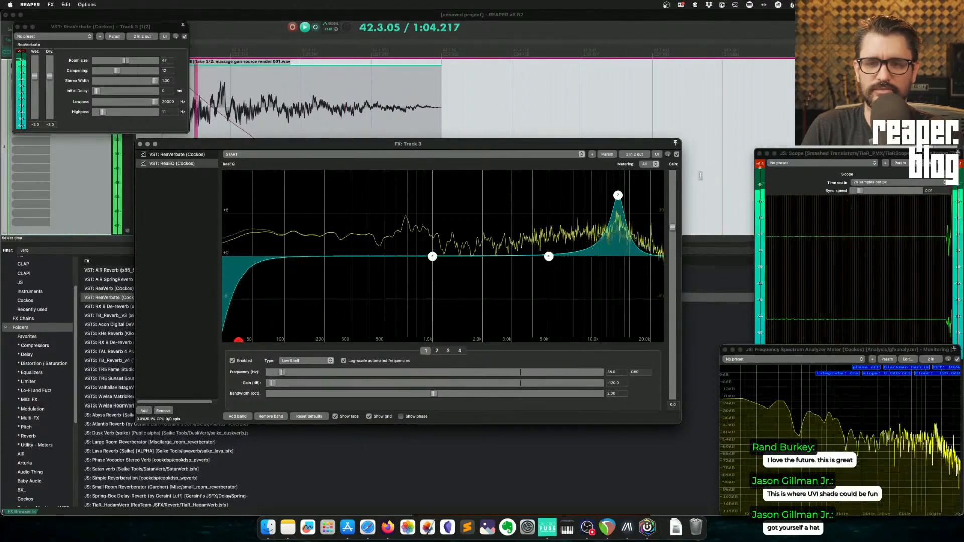
{"action": "key", "text": "space"}
{"action": "double_click", "coordinate": [618, 195]}
{"action": "left_click", "coordinate": [18, 27]}
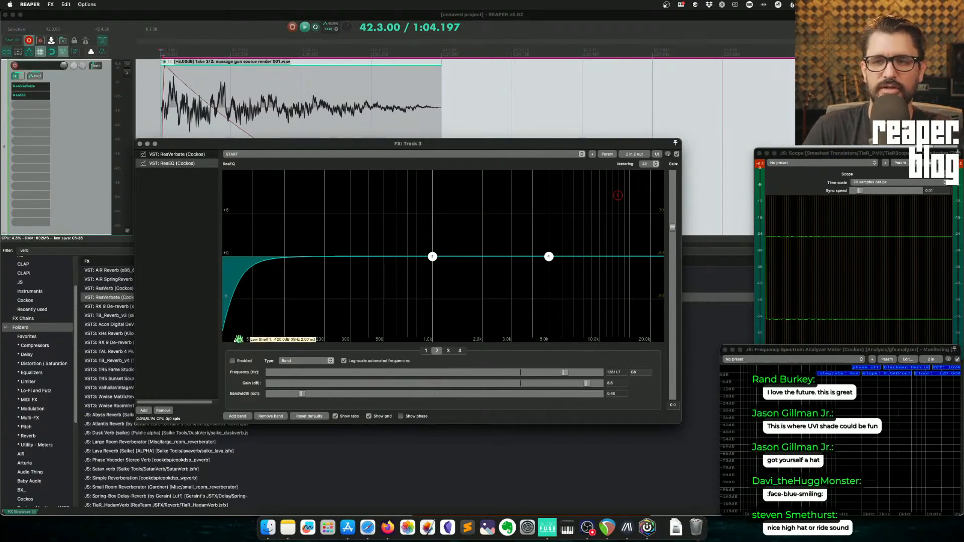
Step: Narrow band 1's bandwidth to 0.60 octaves, move it to about 54.7 Hz, and change its type to High Pass
{"action": "scroll", "coordinate": [239, 339], "scroll_direction": "down", "scroll_amount": 10}
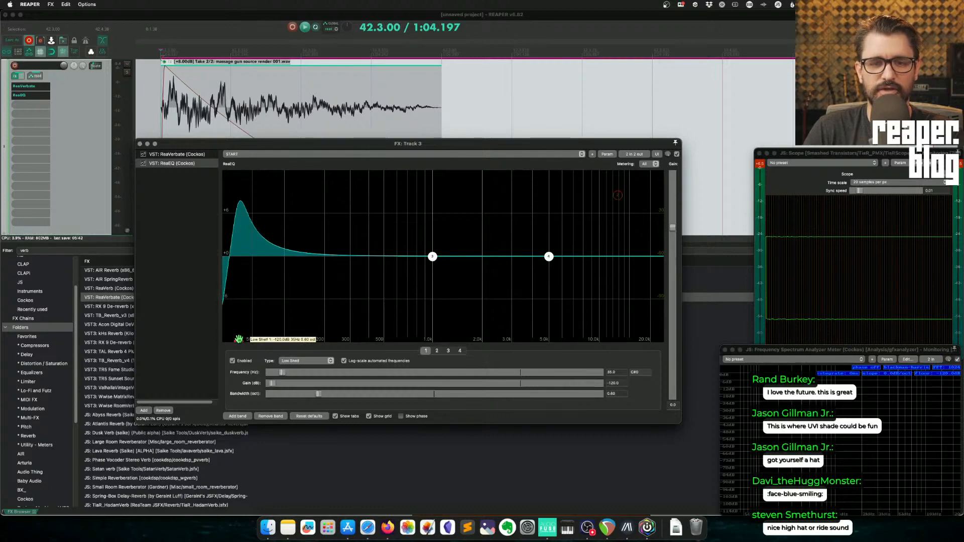
{"action": "mouse_move", "coordinate": [238, 339]}
{"action": "left_mouse_down"}
{"action": "mouse_move", "coordinate": [312, 340]}
{"action": "mouse_move", "coordinate": [256, 341]}
{"action": "left_mouse_up"}
{"action": "left_click", "coordinate": [307, 361]}
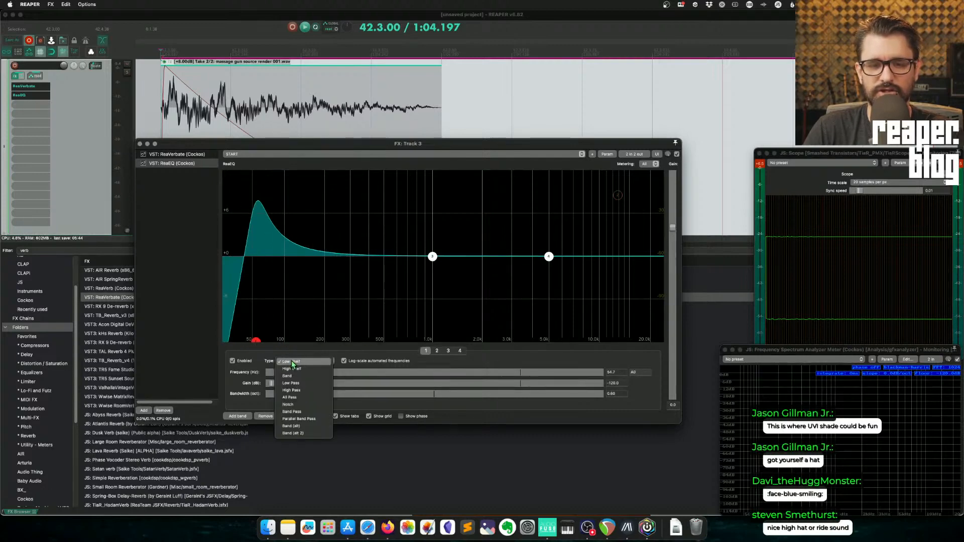
{"action": "left_click", "coordinate": [317, 390]}
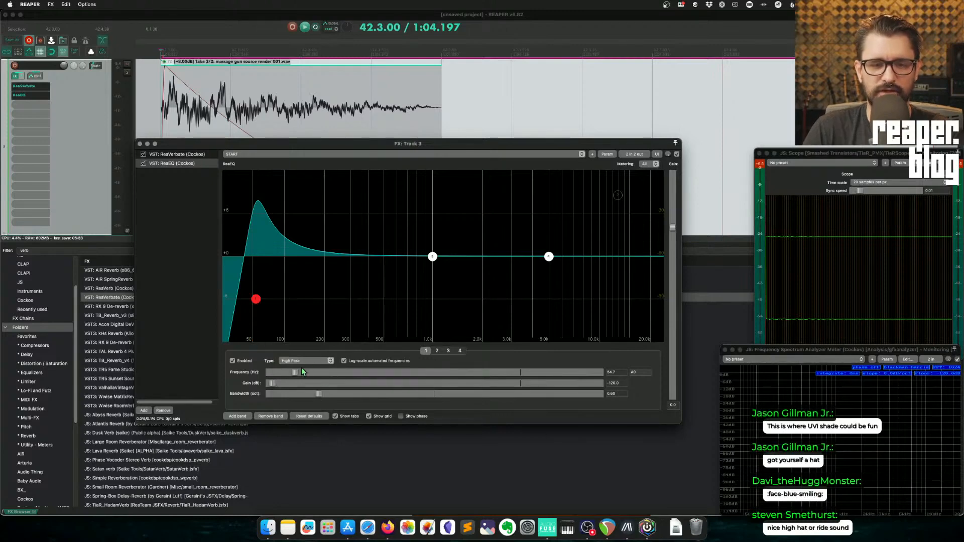
Step: Sweep the high-pass frequency while auditioning the loop, and settle it at about 59 Hz
{"action": "left_click_drag", "start_coordinate": [303, 371], "coordinate": [295, 372]}
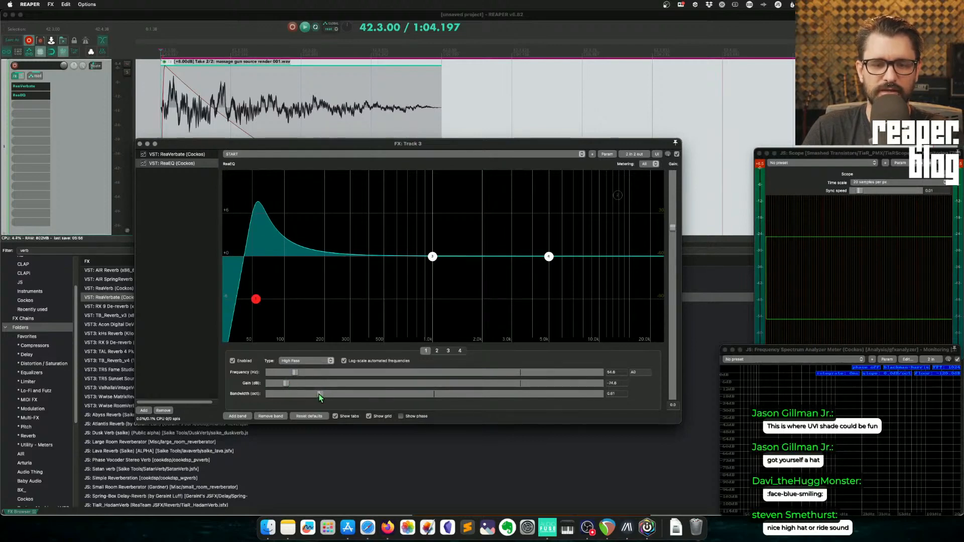
{"action": "left_click_drag", "start_coordinate": [319, 395], "coordinate": [318, 361]}
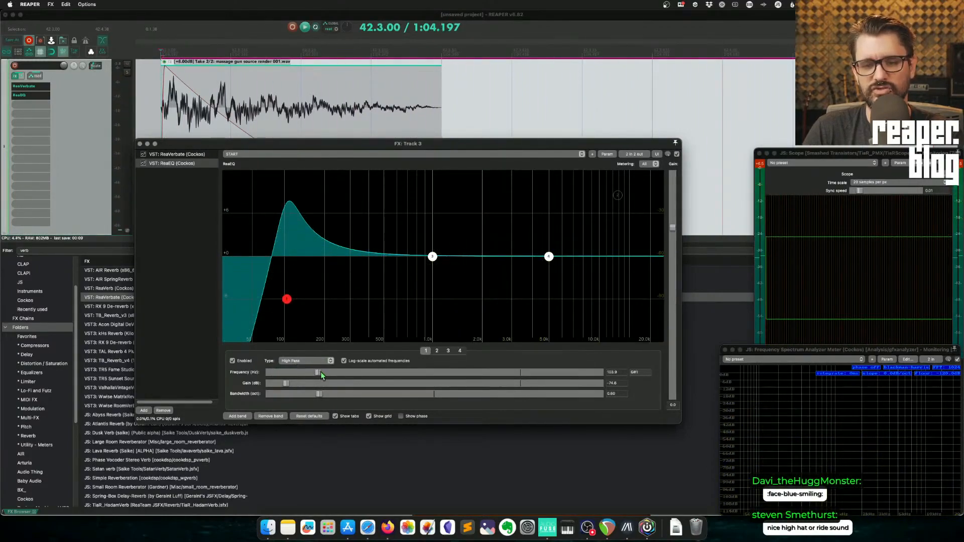
{"action": "left_click_drag", "start_coordinate": [320, 372], "coordinate": [293, 371]}
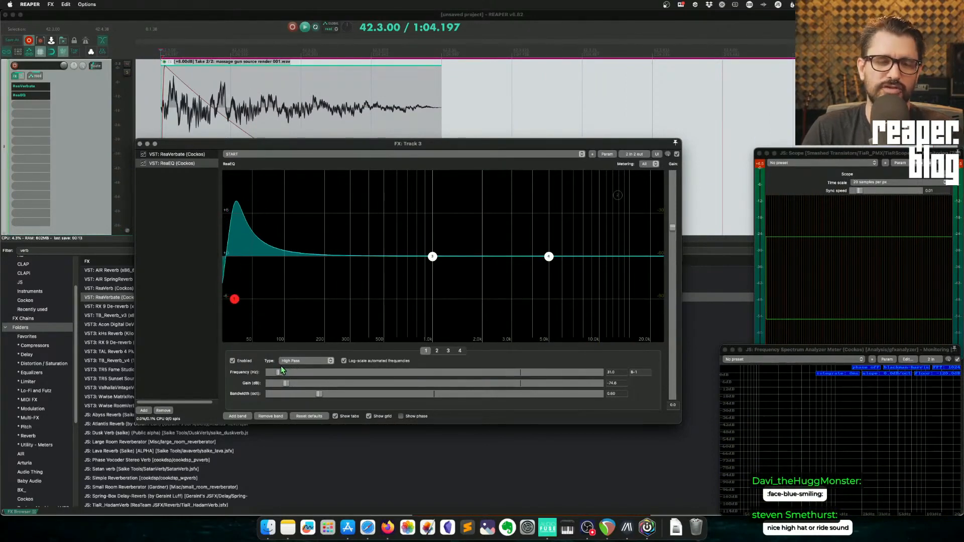
{"action": "key", "text": "space"}
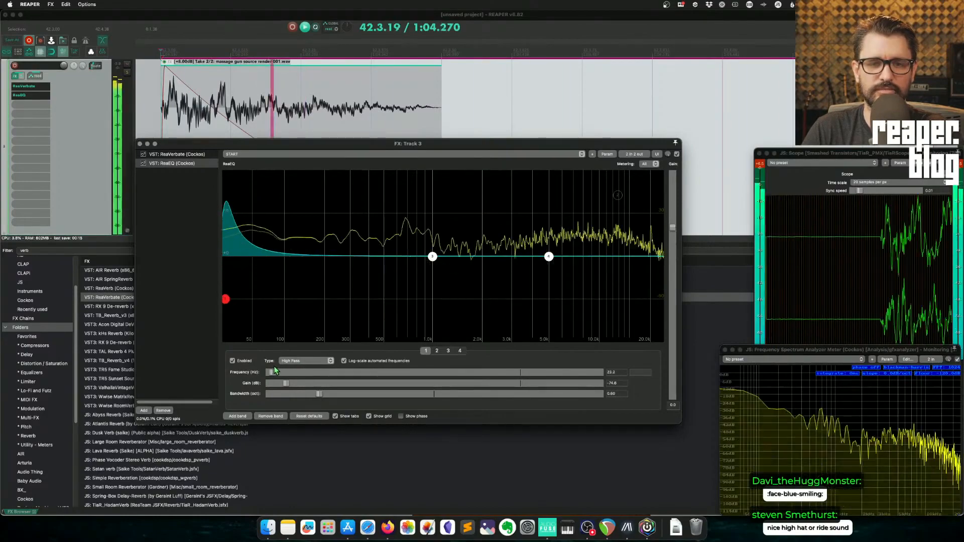
{"action": "left_click_drag", "start_coordinate": [283, 370], "coordinate": [301, 370]}
{"action": "key", "text": "space"}
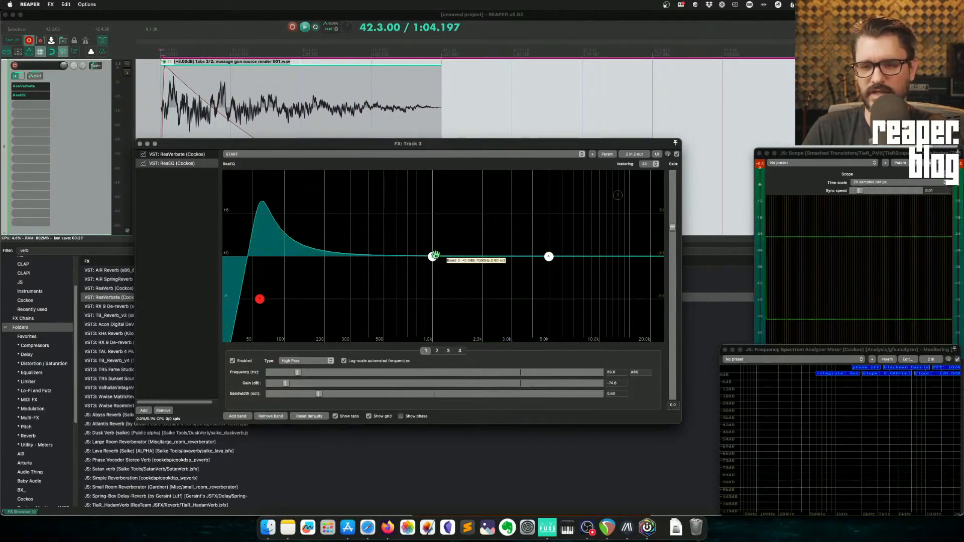
Step: Place band 3 at about 165 Hz with a 2.2 dB cut and 0.80 octave bandwidth, and disable it
{"action": "left_click_drag", "start_coordinate": [432, 256], "coordinate": [312, 272]}
{"action": "scroll", "coordinate": [312, 272], "scroll_direction": "down", "scroll_amount": 5}
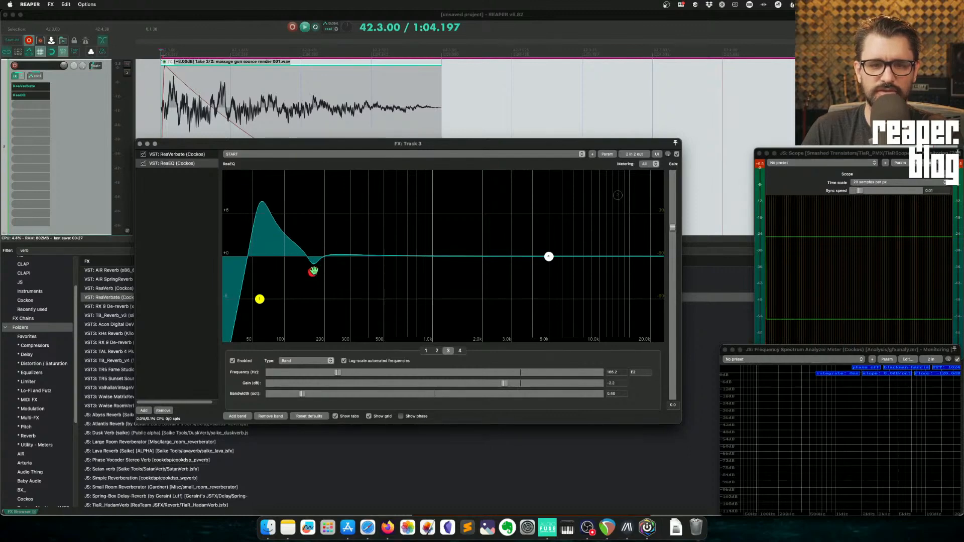
{"action": "scroll", "coordinate": [313, 272], "scroll_direction": "up", "scroll_amount": 2}
{"action": "left_click", "coordinate": [313, 273], "text": "alt"}
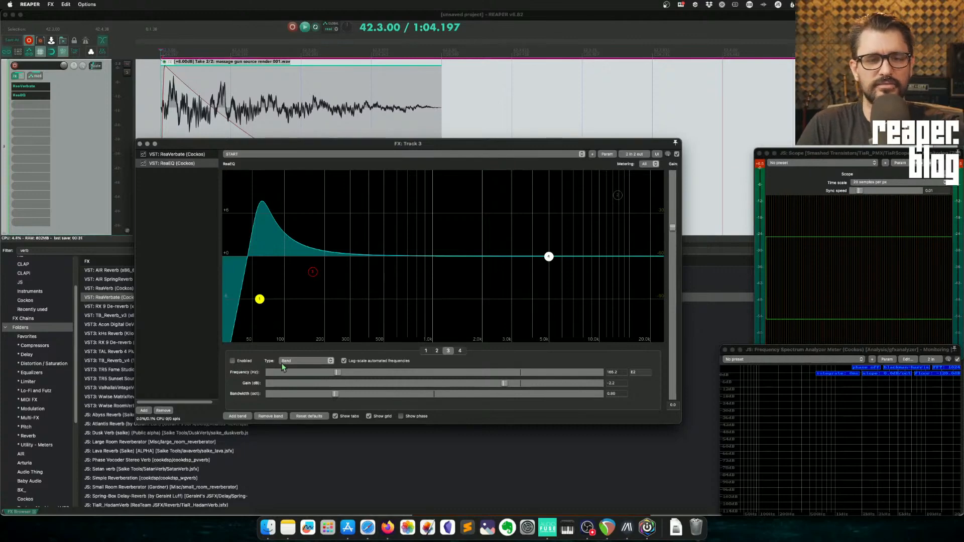
Step: Set band 3 to 120 Hz, enable it during loop playback, and deepen its cut to about -5.5 dB
{"action": "left_click", "coordinate": [426, 351]}
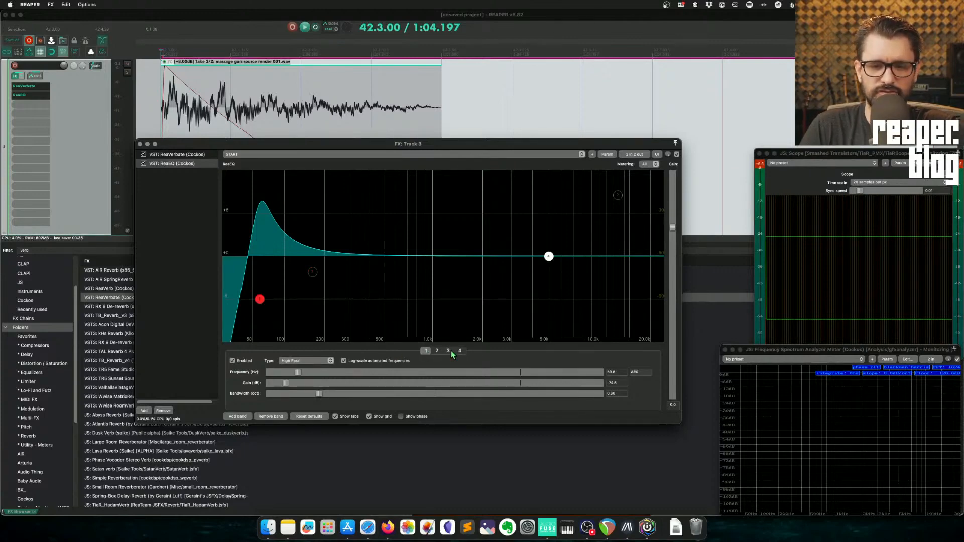
{"action": "left_click", "coordinate": [449, 351]}
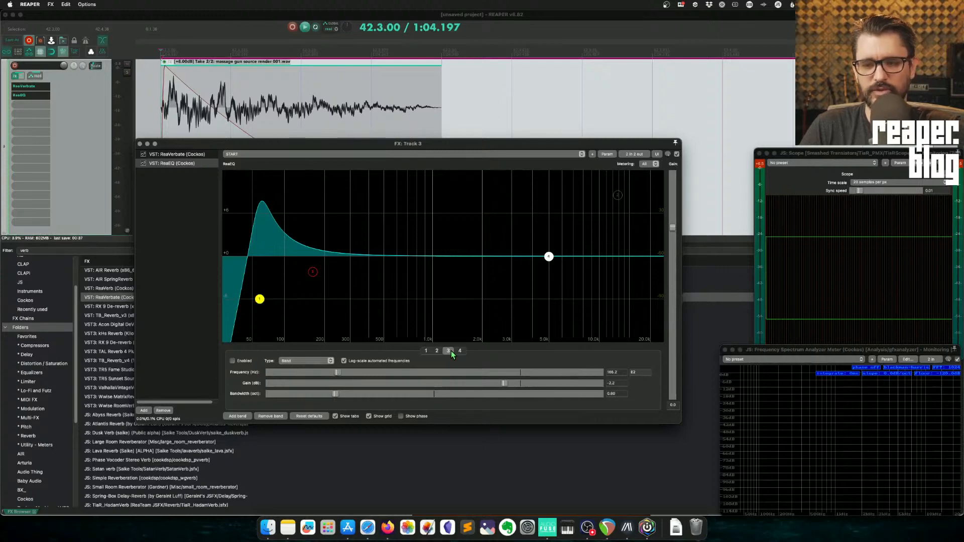
{"action": "double_click", "coordinate": [620, 372]}
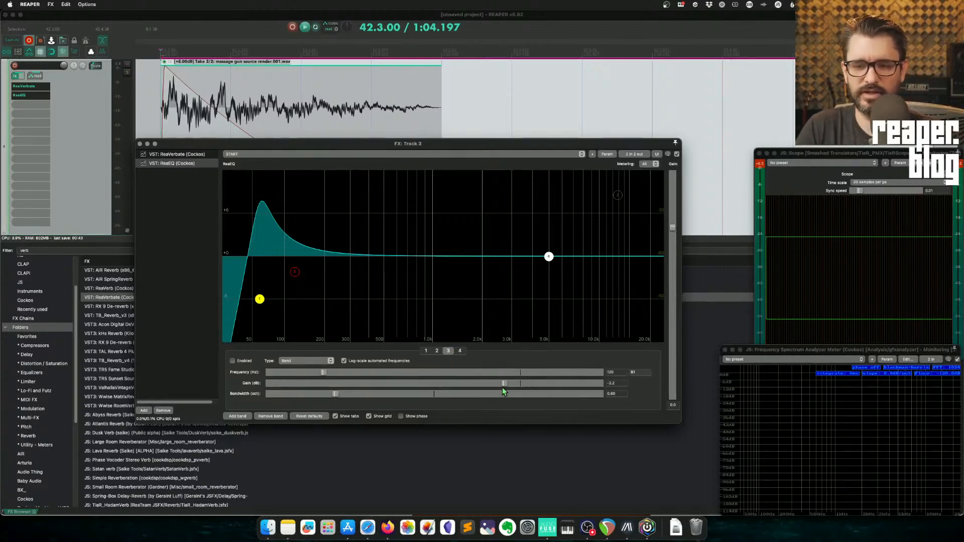
{"action": "key", "text": "space"}
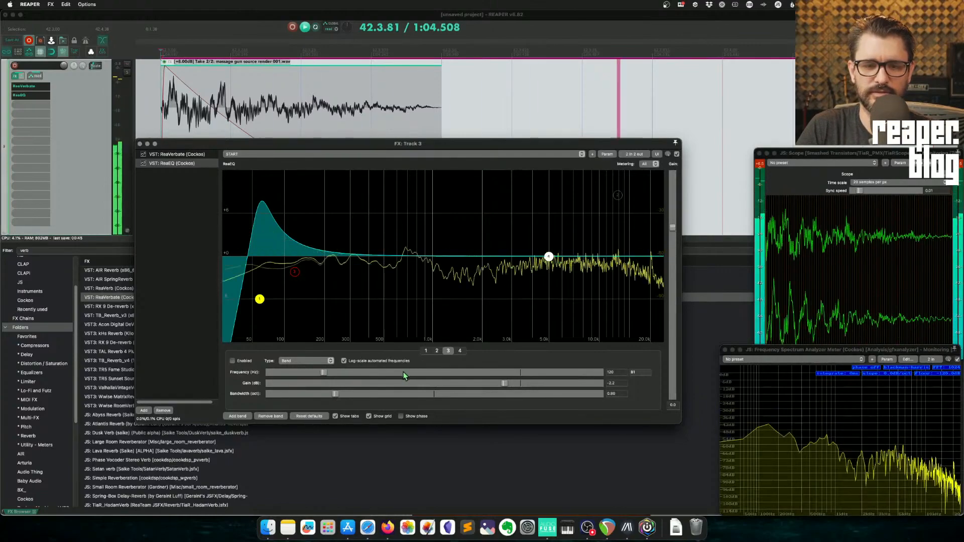
{"action": "left_click", "coordinate": [242, 363]}
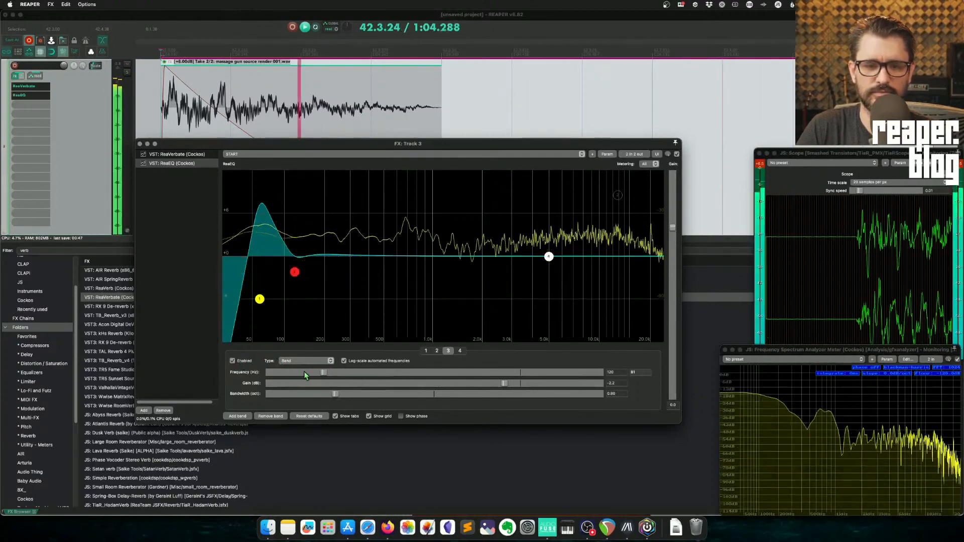
{"action": "left_click_drag", "start_coordinate": [505, 383], "coordinate": [485, 382]}
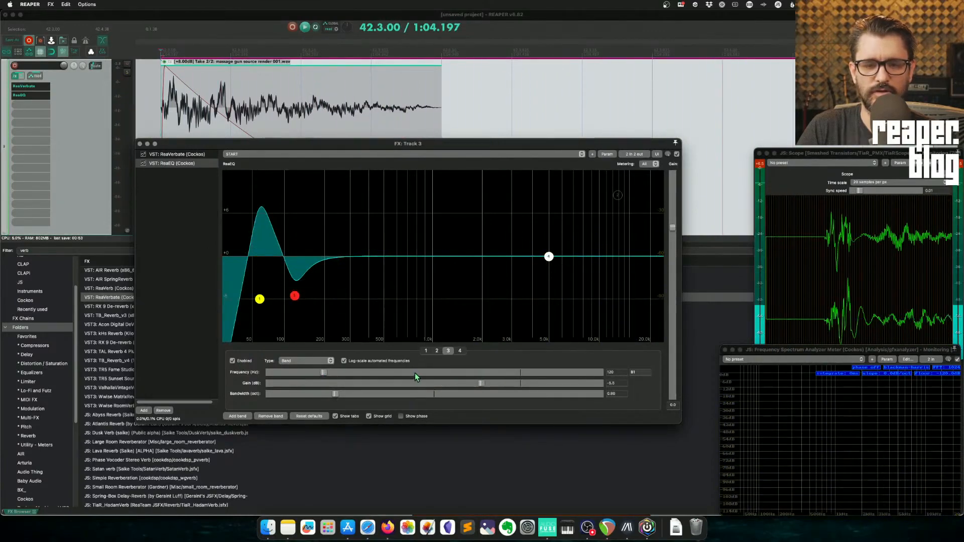
Step: Widen the high-pass bandwidth, and turn band 3 into a boost of about 3 dB while auditioning the loop
{"action": "left_click", "coordinate": [425, 351]}
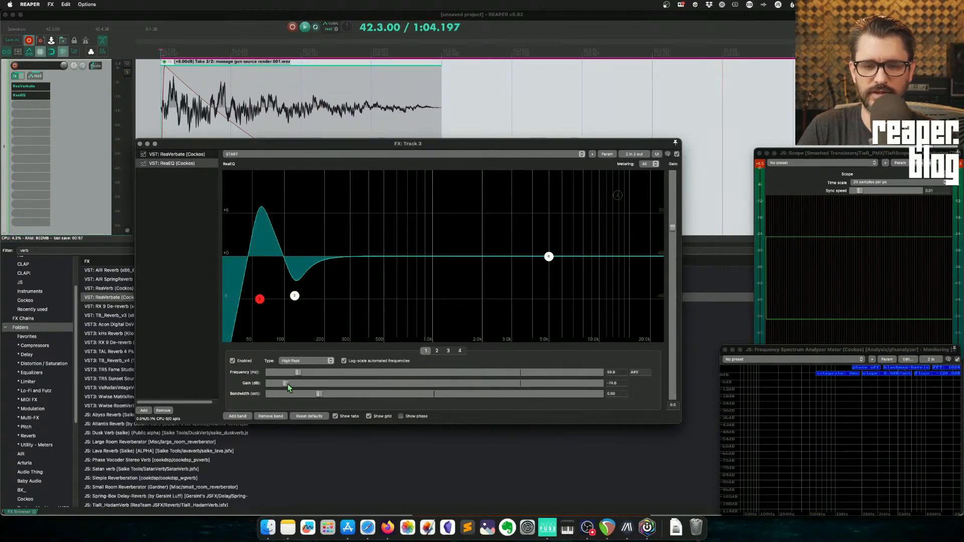
{"action": "left_click_drag", "start_coordinate": [319, 394], "coordinate": [379, 391]}
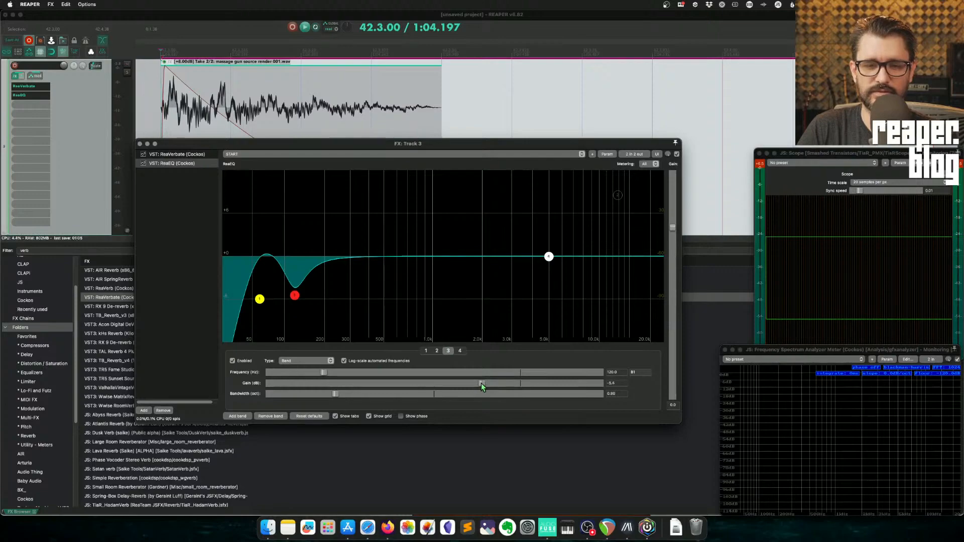
{"action": "key", "text": "space"}
{"action": "left_click_drag", "start_coordinate": [482, 385], "coordinate": [560, 384]}
{"action": "key", "text": "space"}
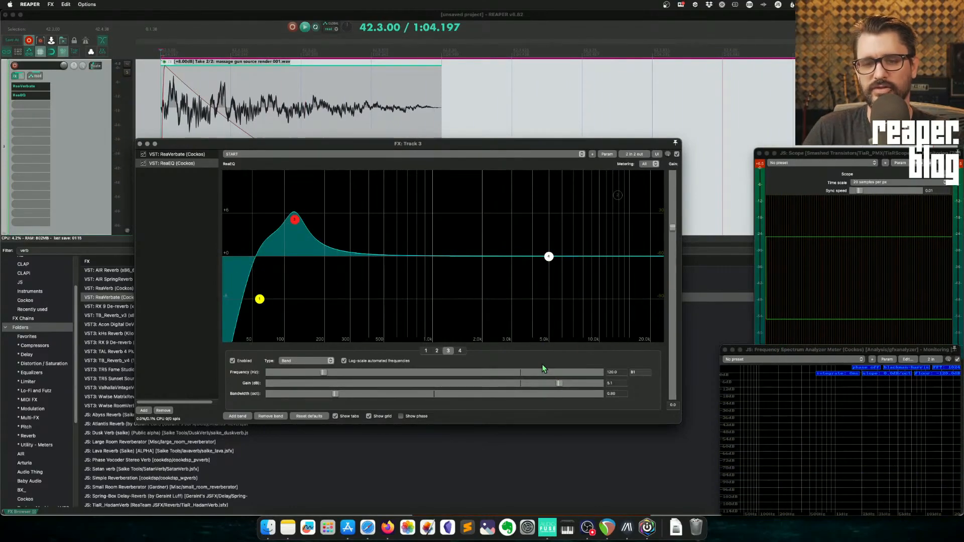
{"action": "mouse_move", "coordinate": [560, 383]}
{"action": "left_mouse_down"}
{"action": "mouse_move", "coordinate": [546, 382]}
{"action": "mouse_move", "coordinate": [559, 384]}
{"action": "left_mouse_up"}
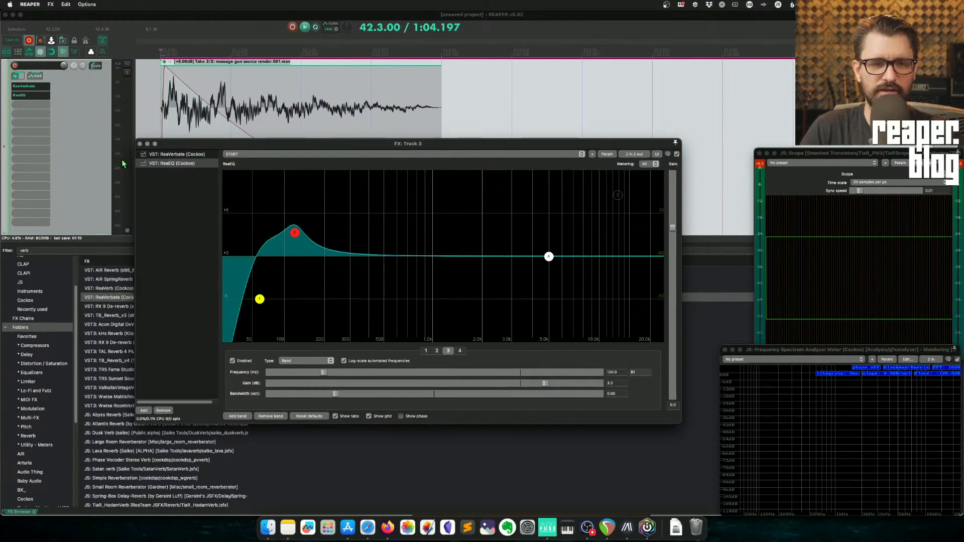
Step: Bypass ReaEQ and add Unfiltered Audio Bass Mint from the FX browser to the track's effect chain
{"action": "left_click", "coordinate": [144, 164]}
{"action": "left_click_drag", "start_coordinate": [166, 143], "coordinate": [267, 119]}
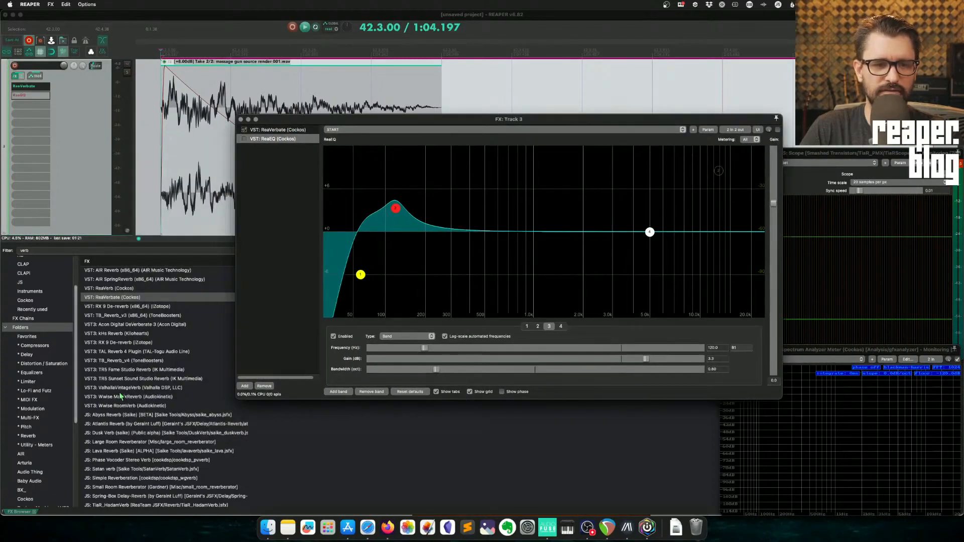
{"action": "left_click", "coordinate": [102, 251]}
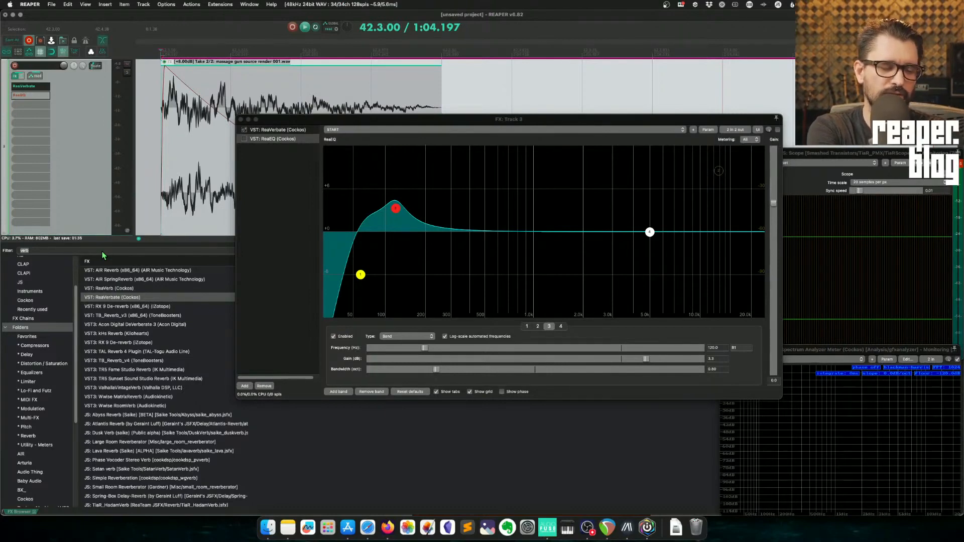
{"action": "scroll", "coordinate": [60, 471], "scroll_direction": "down", "scroll_amount": 10}
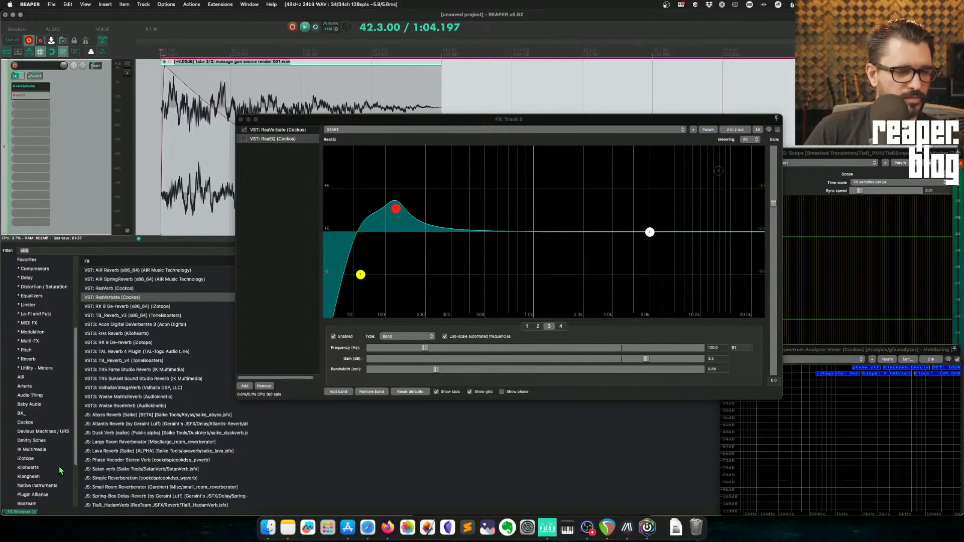
{"action": "left_click", "coordinate": [53, 476]}
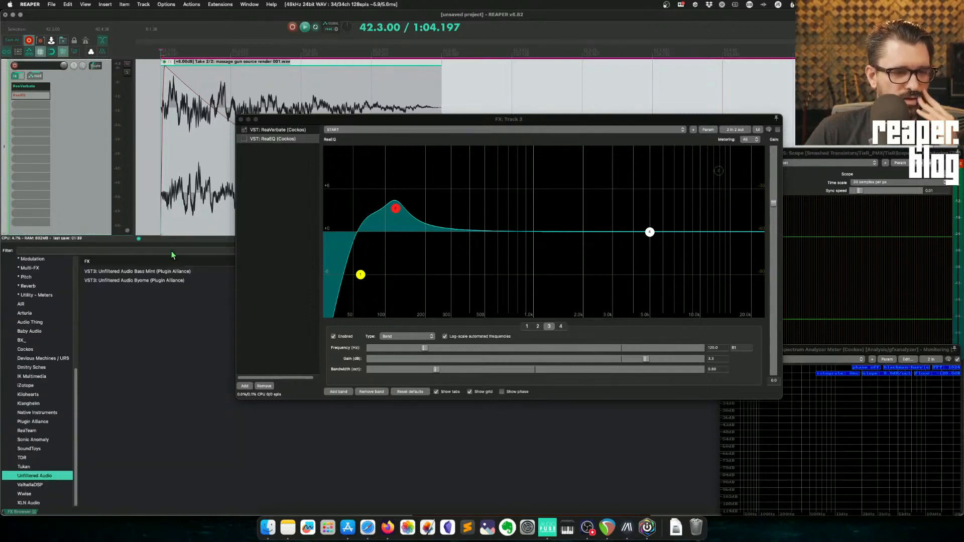
{"action": "left_click", "coordinate": [135, 281]}
{"action": "left_click", "coordinate": [141, 271]}
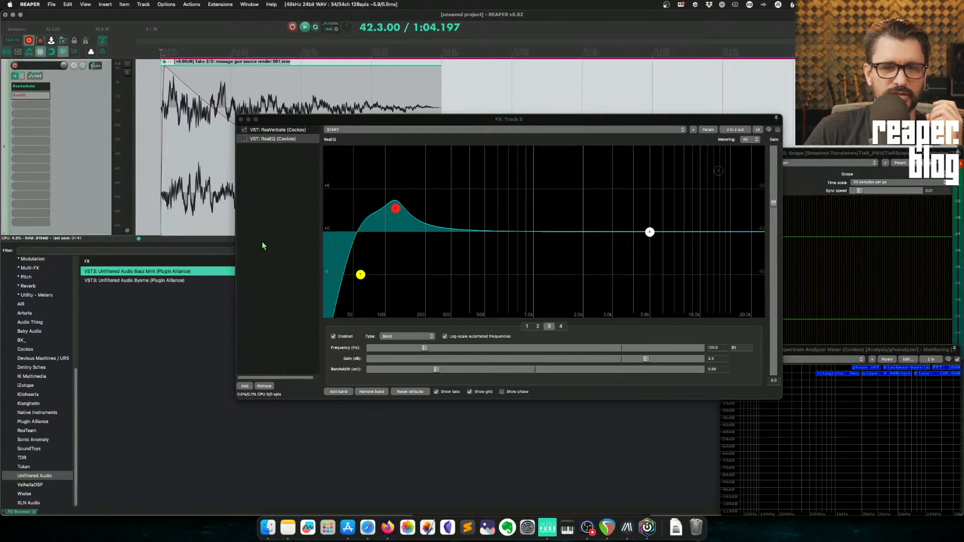
{"action": "left_click_drag", "start_coordinate": [142, 272], "coordinate": [263, 246]}
Step: Play the loop and set Bass-Mint's cutoff to 90 Hz and its strength to 84.1%
{"action": "key", "text": "space"}
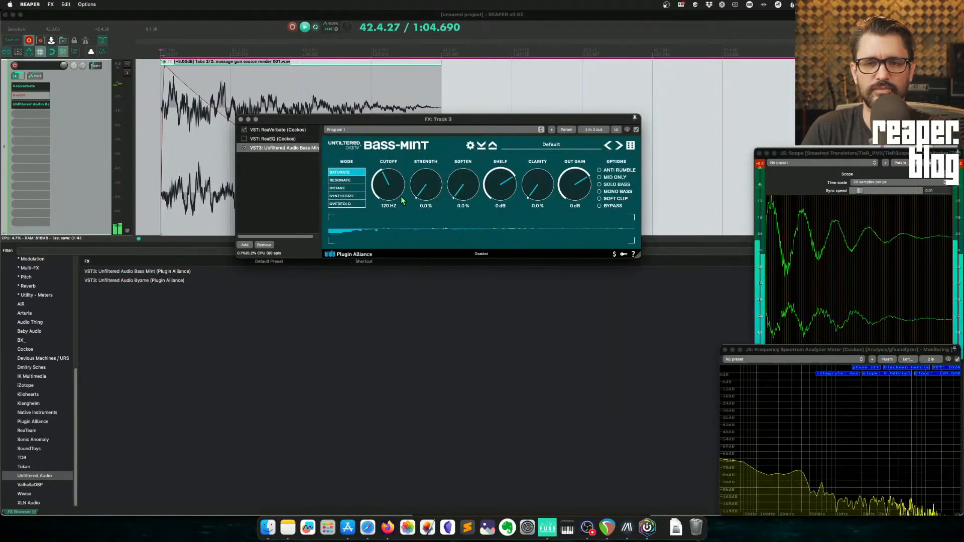
{"action": "mouse_move", "coordinate": [392, 193]}
{"action": "left_mouse_down"}
{"action": "mouse_move", "coordinate": [392, 158]}
{"action": "mouse_move", "coordinate": [393, 228]}
{"action": "mouse_move", "coordinate": [418, 185]}
{"action": "mouse_move", "coordinate": [393, 170]}
{"action": "mouse_move", "coordinate": [397, 182]}
{"action": "left_mouse_up"}
{"action": "key", "text": "space"}
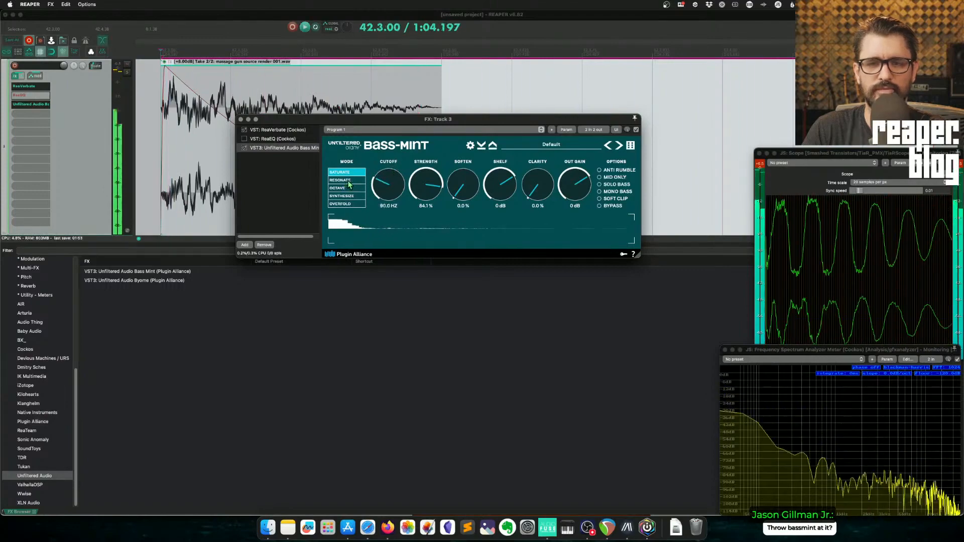
Step: Audition the loop through Bass-Mint's Resonate, Octave, Synthesize, Overfold and Saturate modes
{"action": "key", "text": "space"}
{"action": "left_click", "coordinate": [346, 180]}
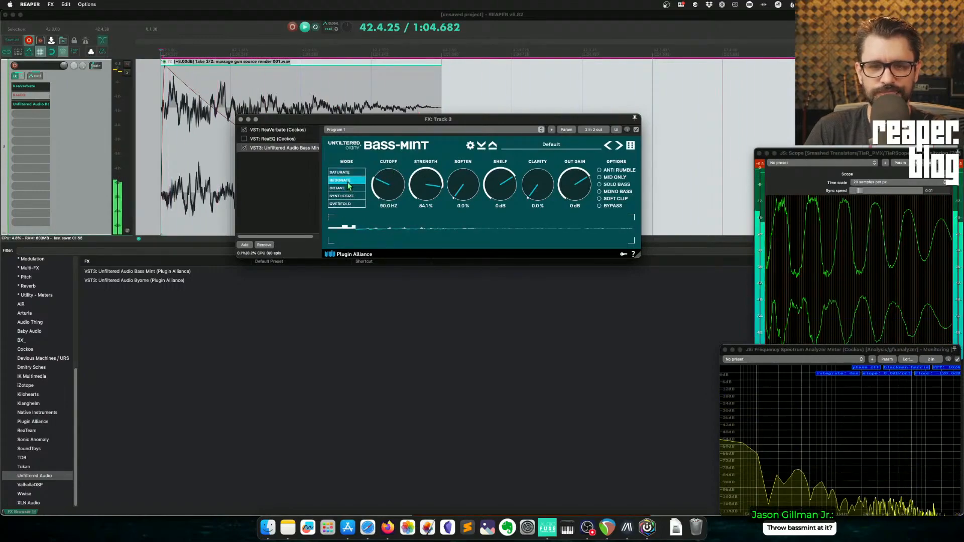
{"action": "left_click", "coordinate": [347, 188]}
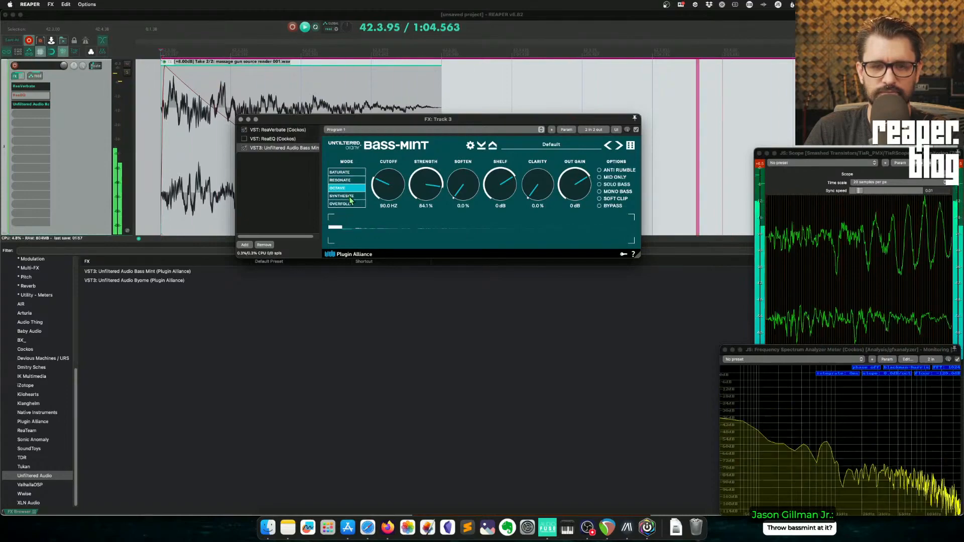
{"action": "left_click", "coordinate": [346, 196]}
{"action": "left_click", "coordinate": [347, 204]}
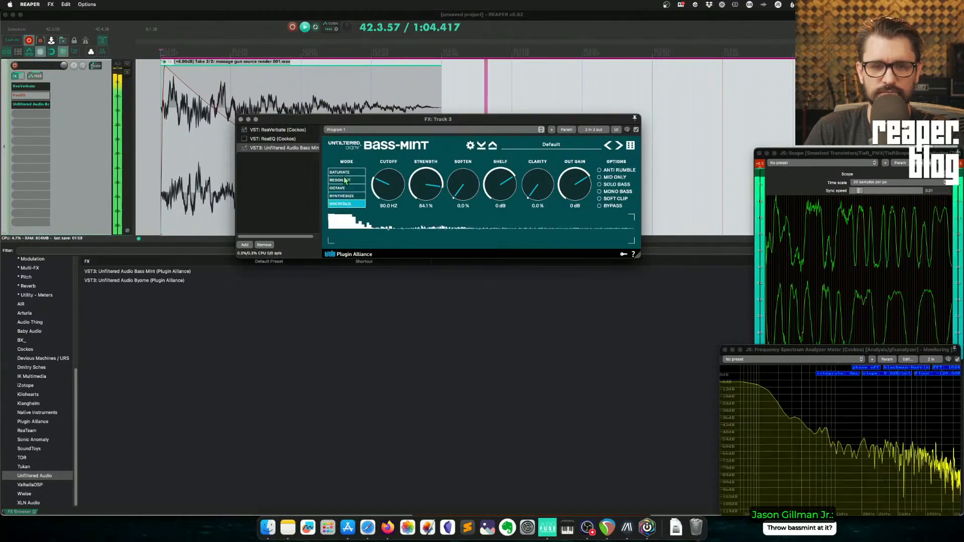
{"action": "left_click", "coordinate": [347, 172]}
{"action": "left_click", "coordinate": [347, 181]}
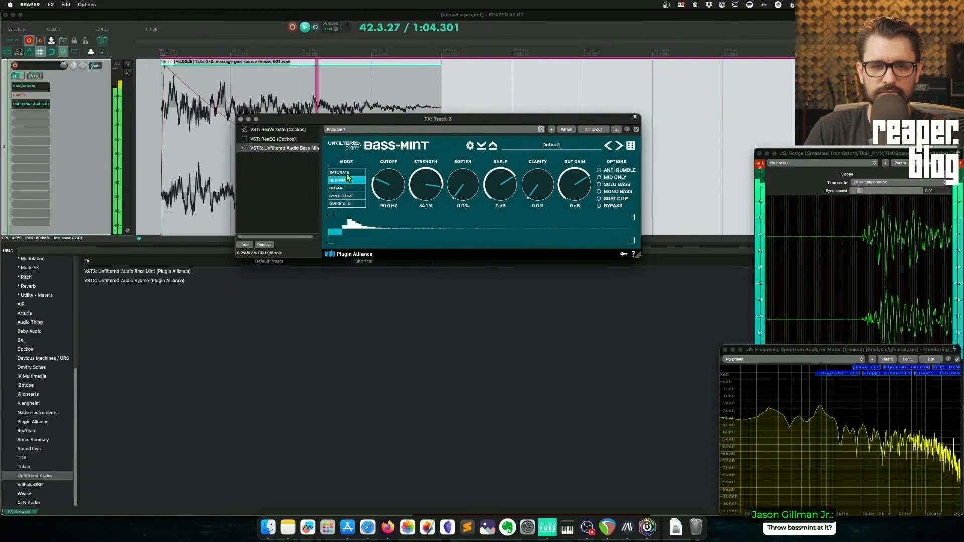
Step: Set Bass-Mint to Saturate mode with a 70.8 Hz cutoff, and bypass it in favour of re-enabled ReaEQ
{"action": "mouse_move", "coordinate": [383, 191]}
{"action": "left_mouse_down"}
{"action": "mouse_move", "coordinate": [383, 213]}
{"action": "mouse_move", "coordinate": [389, 181]}
{"action": "left_mouse_up"}
{"action": "key", "text": "space"}
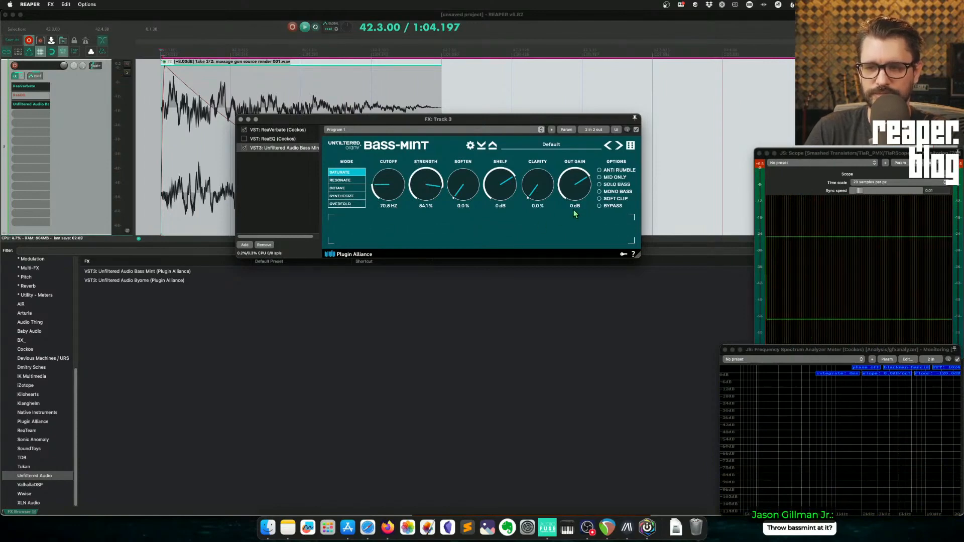
{"action": "left_click", "coordinate": [245, 148]}
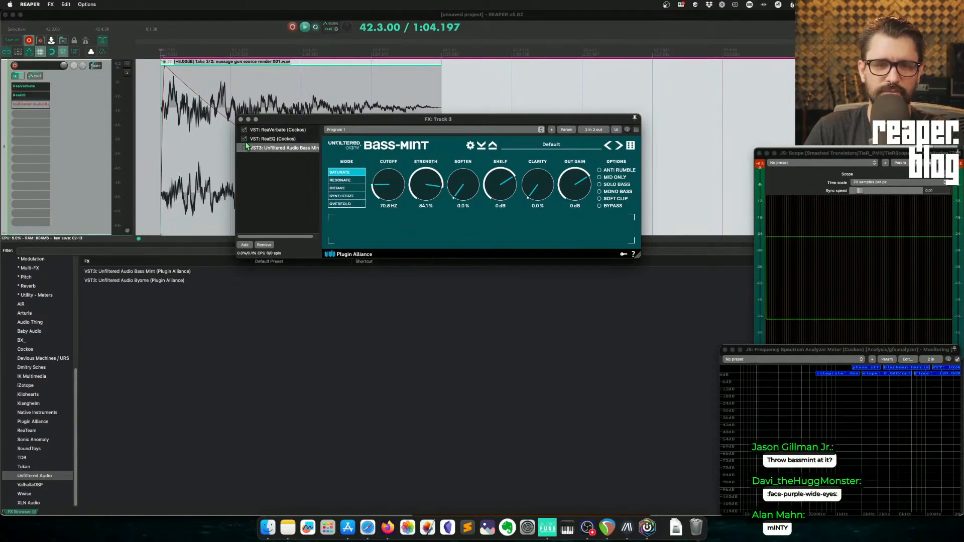
Step: Remove Bass-Mint from the chain and reshape ReaEQ's low end with more band 3 gain near 124 Hz and a narrower high-pass bandwidth
{"action": "left_click", "coordinate": [265, 245]}
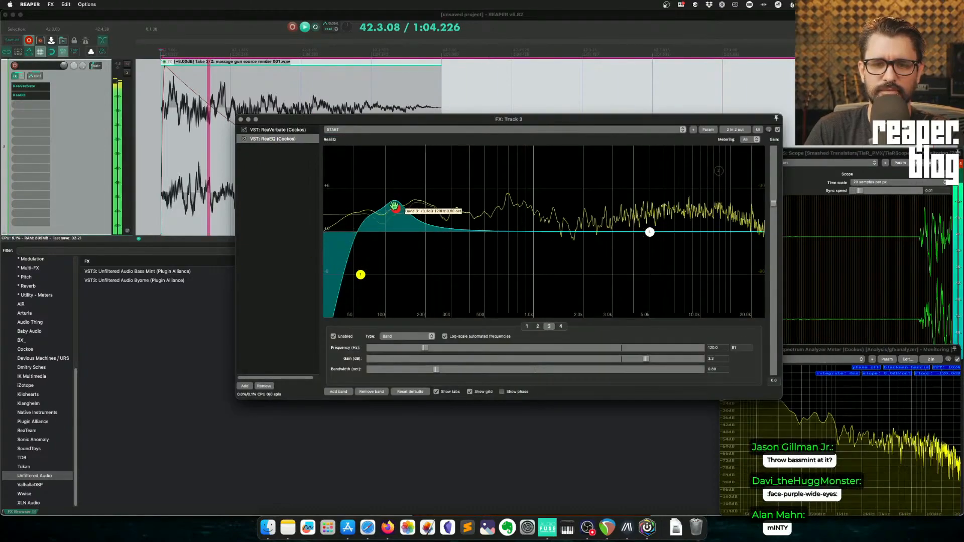
{"action": "left_click", "coordinate": [527, 327]}
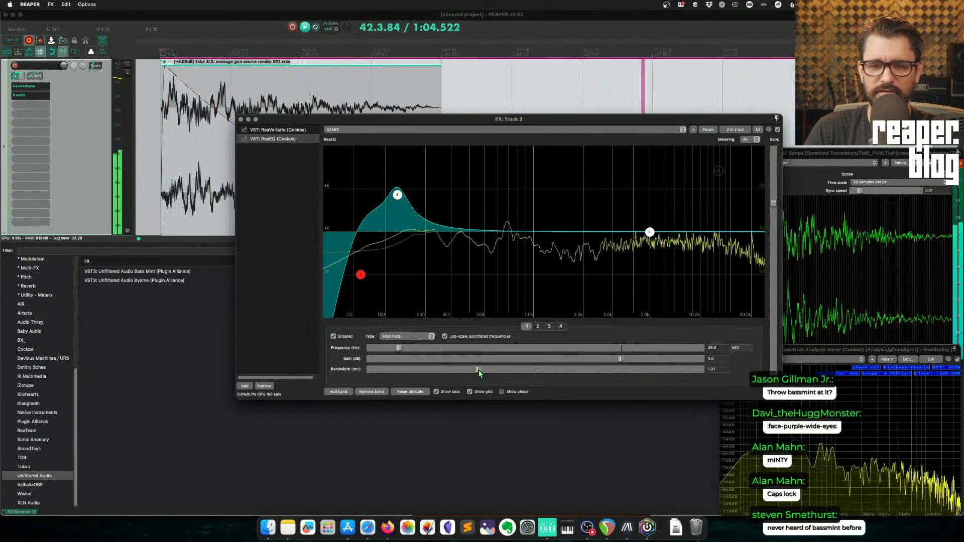
{"action": "left_click_drag", "start_coordinate": [478, 370], "coordinate": [427, 375]}
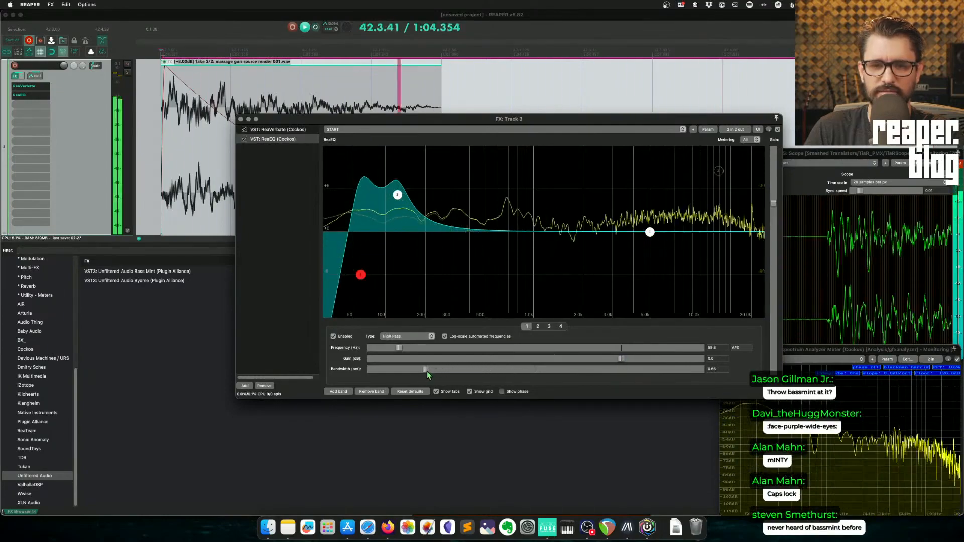
{"action": "left_click", "coordinate": [549, 326]}
{"action": "key", "text": "space"}
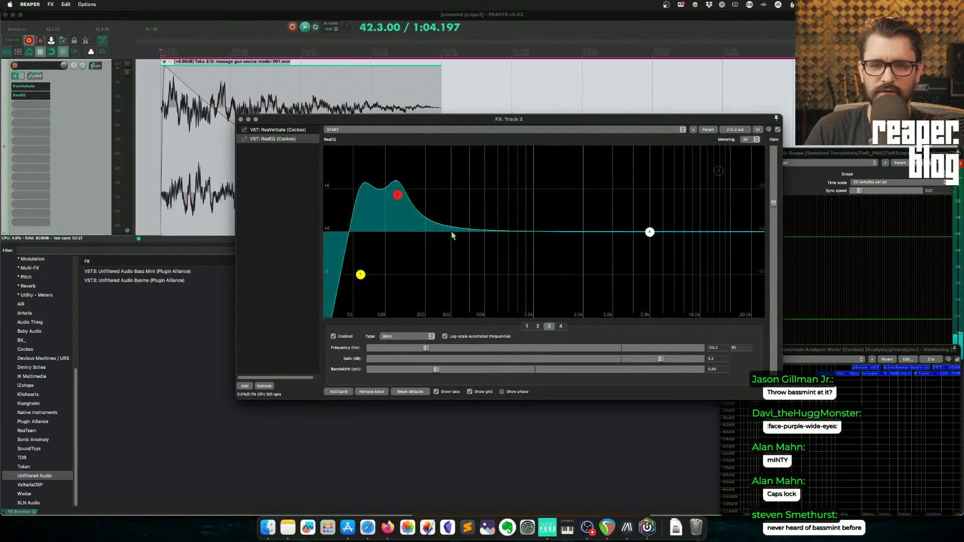
Step: Enable ReaEQ band 2, move it to about 681 Hz, change it to a notch, and play the loop
{"action": "left_click", "coordinate": [719, 170]}
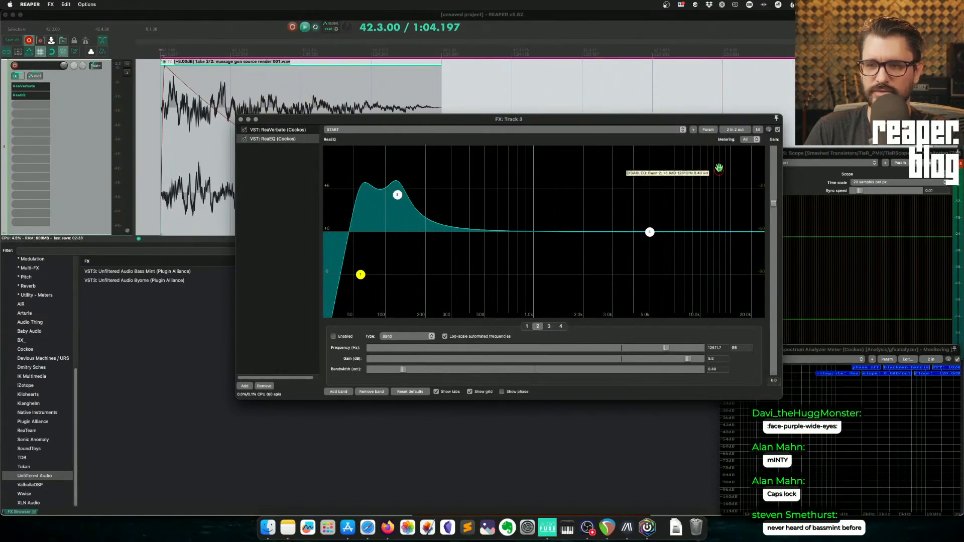
{"action": "left_click_drag", "start_coordinate": [721, 173], "coordinate": [507, 158]}
{"action": "key", "text": "space"}
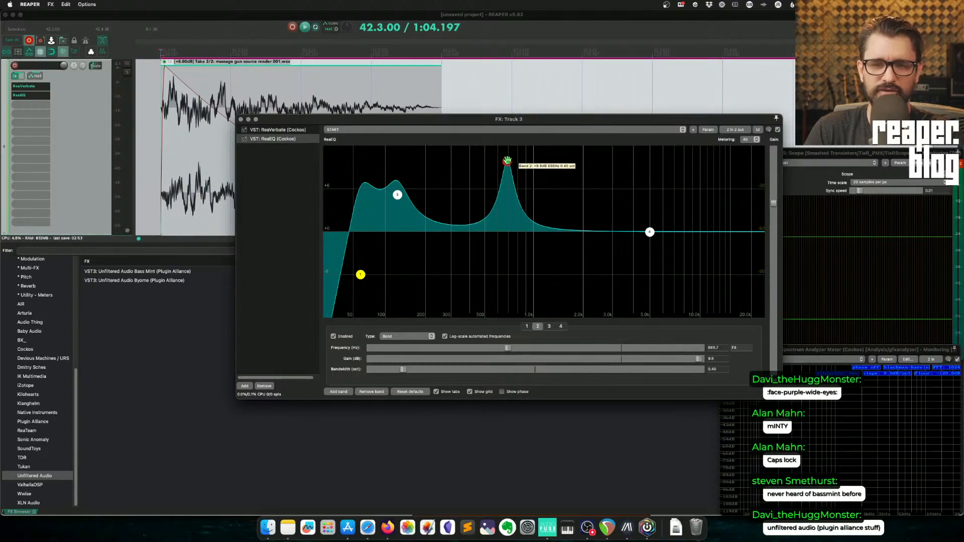
{"action": "right_click", "coordinate": [508, 160]}
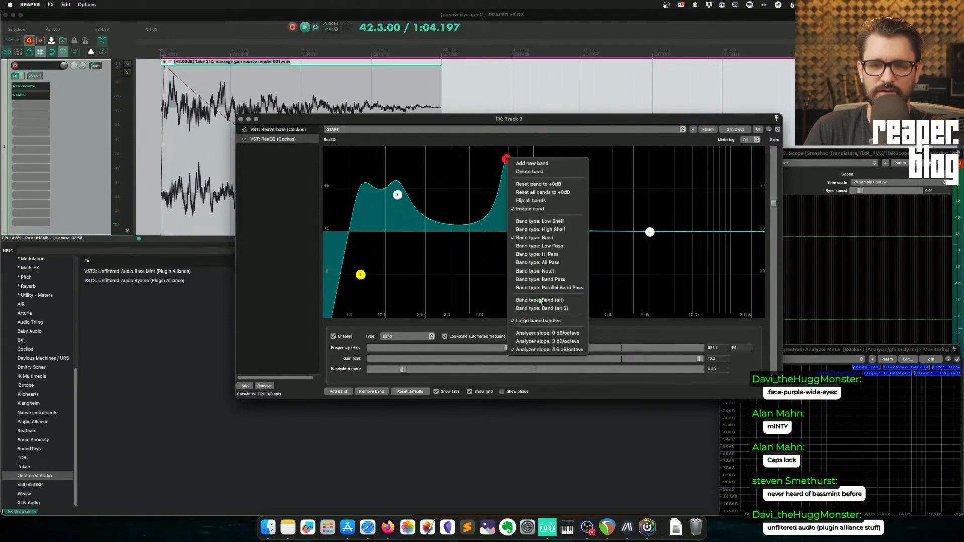
{"action": "left_click", "coordinate": [532, 277]}
{"action": "key", "text": "space"}
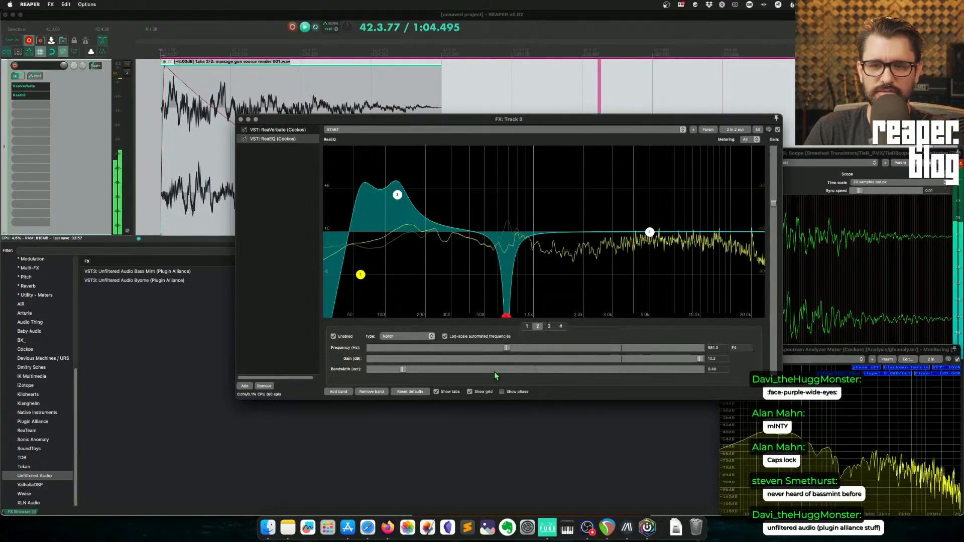
{"action": "key", "text": "space"}
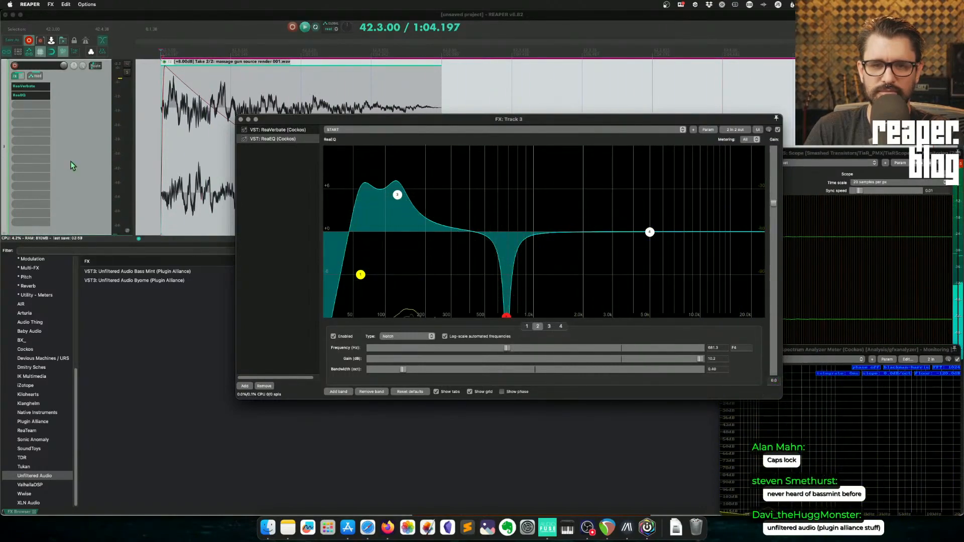
Step: Move ReaEQ ahead of ReaVerbate in the track's effect chain and play the hit
{"action": "left_click", "coordinate": [46, 93]}
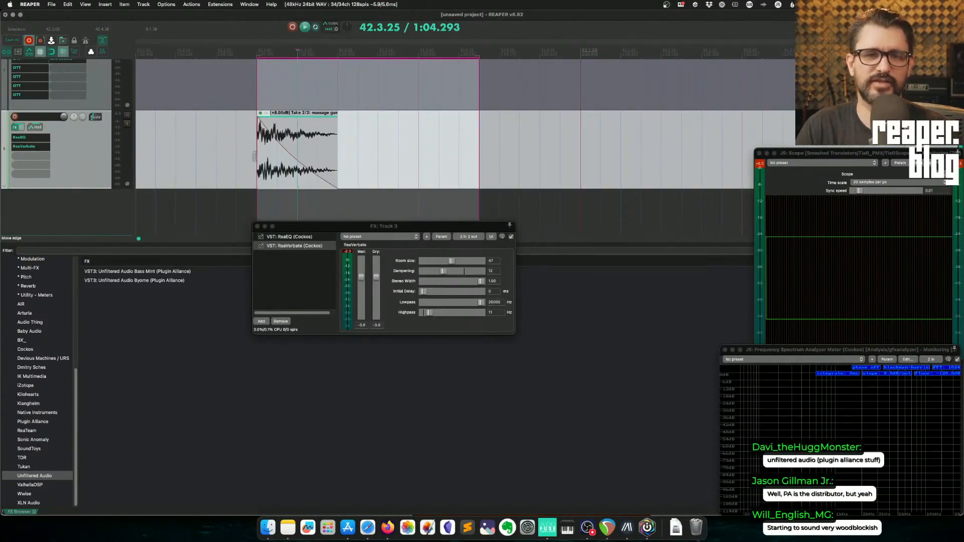
{"action": "left_click", "coordinate": [255, 156]}
{"action": "key", "text": "space"}
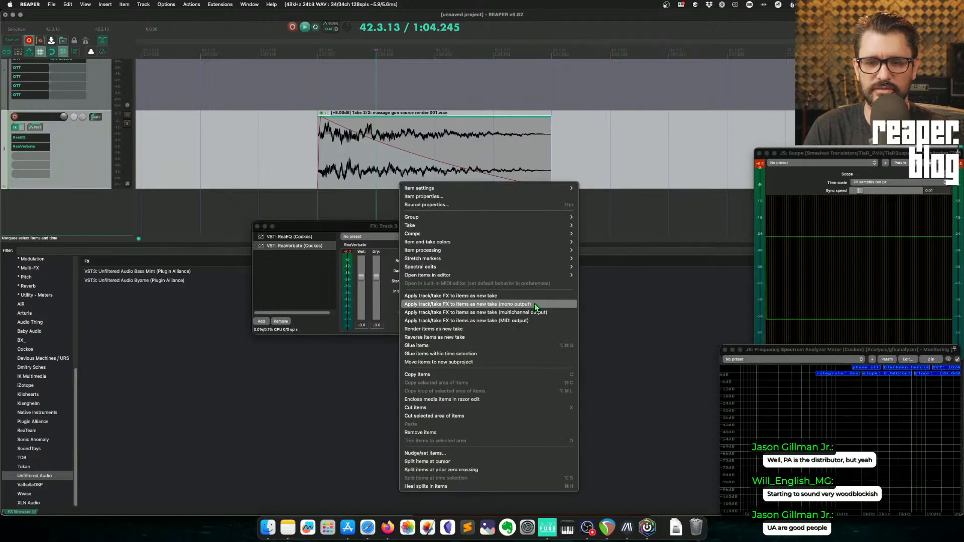
Step: Try applying the track FX to the hit as a new take, and undo it
{"action": "left_click", "coordinate": [534, 303]}
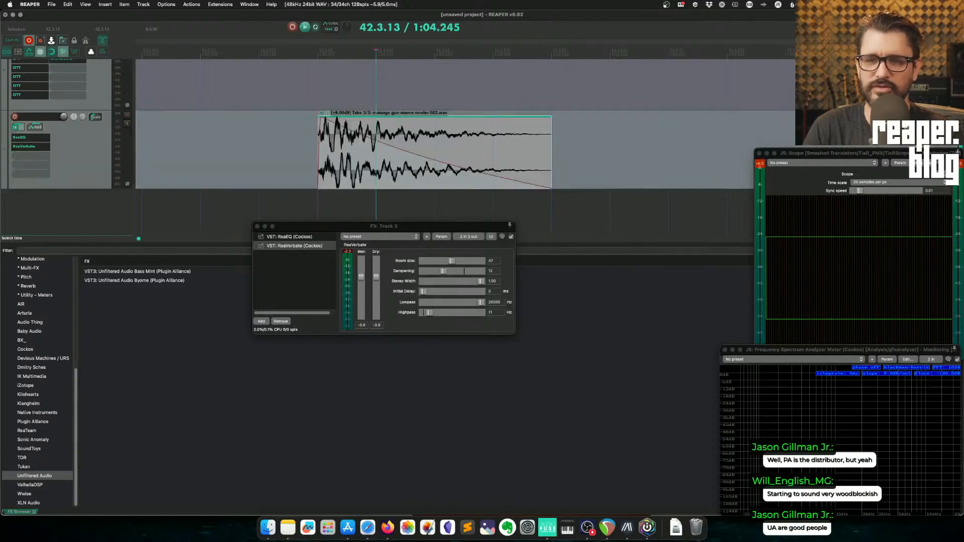
{"action": "scroll", "coordinate": [533, 137], "scroll_direction": "left", "scroll_amount": 4}
{"action": "scroll", "coordinate": [532, 158], "scroll_direction": "down", "scroll_amount": 5}
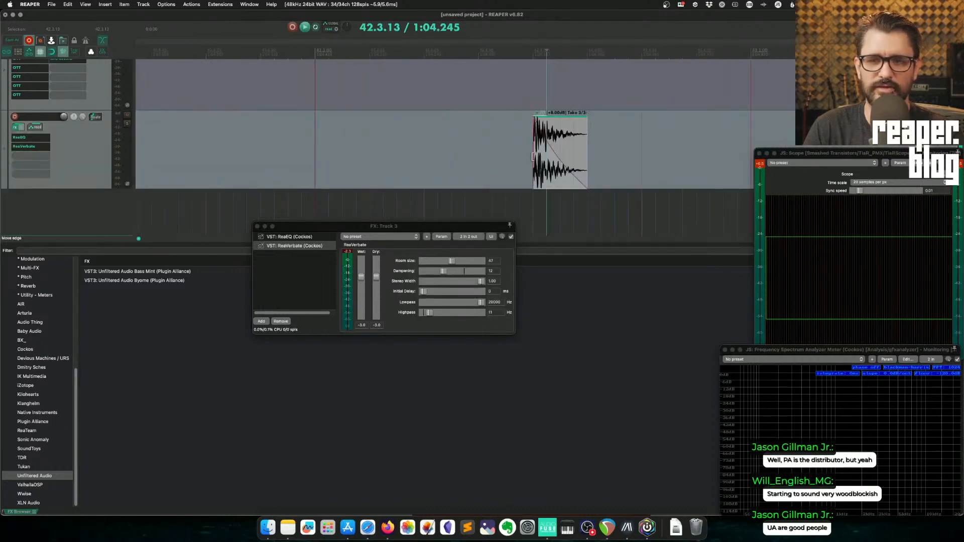
{"action": "scroll", "coordinate": [533, 156], "scroll_direction": "right", "scroll_amount": 2}
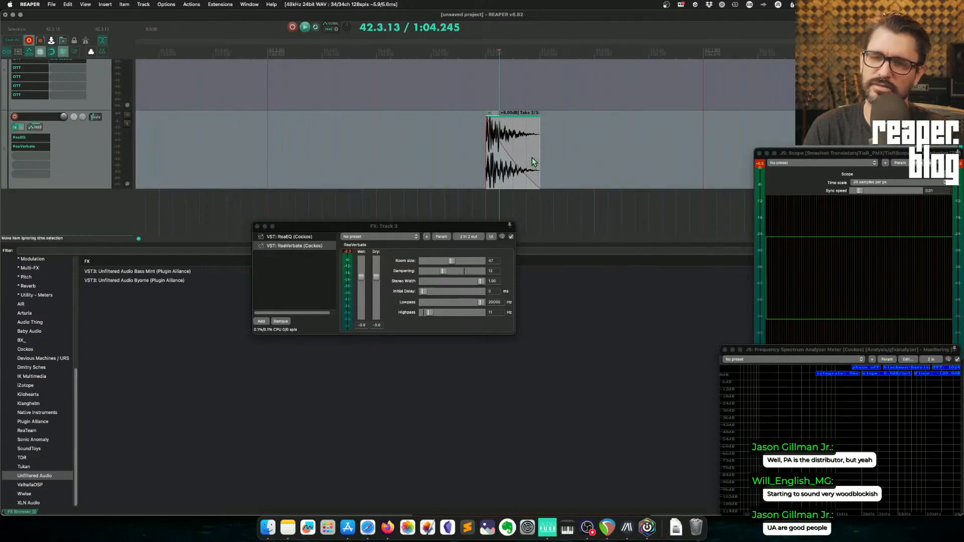
{"action": "key", "text": "super+z"}
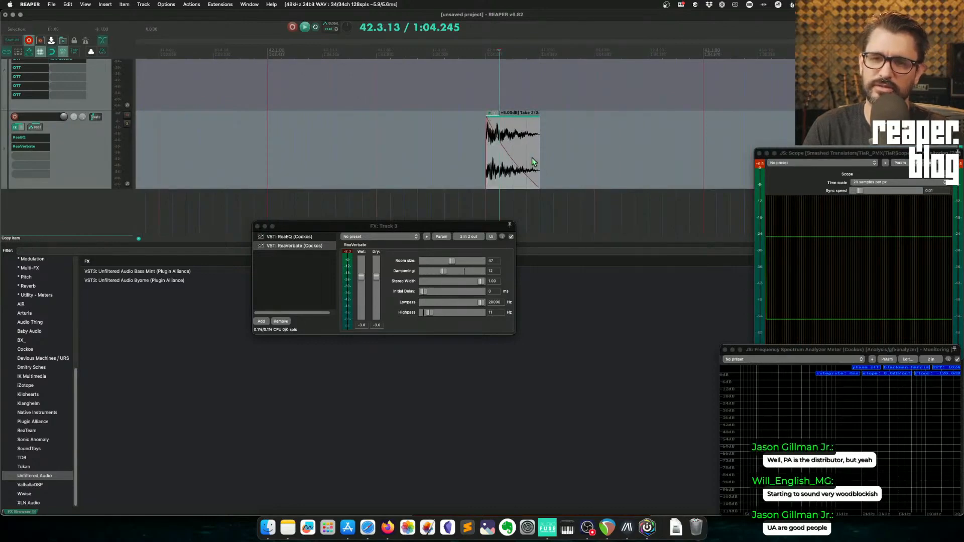
Step: Set a time selection from 42.3.00 to 42.4.00, covering the hit and the space for its reverb tail
{"action": "left_click", "coordinate": [506, 179]}
{"action": "scroll", "coordinate": [532, 174], "scroll_direction": "left", "scroll_amount": 2}
{"action": "scroll", "coordinate": [555, 170], "scroll_direction": "up", "scroll_amount": 4}
{"action": "scroll", "coordinate": [555, 171], "scroll_direction": "right", "scroll_amount": 5}
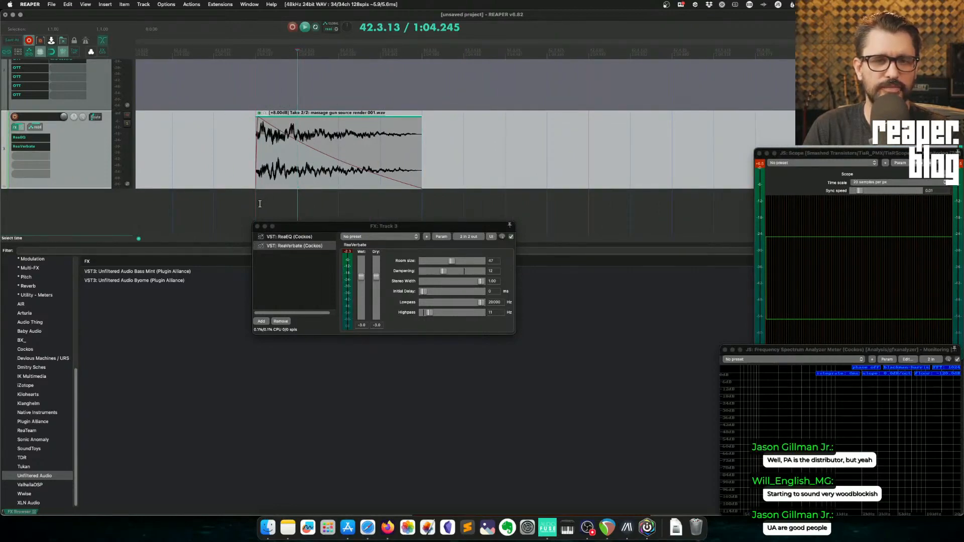
{"action": "left_click_drag", "start_coordinate": [260, 204], "coordinate": [581, 203]}
Step: Find and run the SWS/AW action that renders tracks to stereo stem tracks, obeying time selection, and close the effect chain window
{"action": "right_click", "coordinate": [76, 166]}
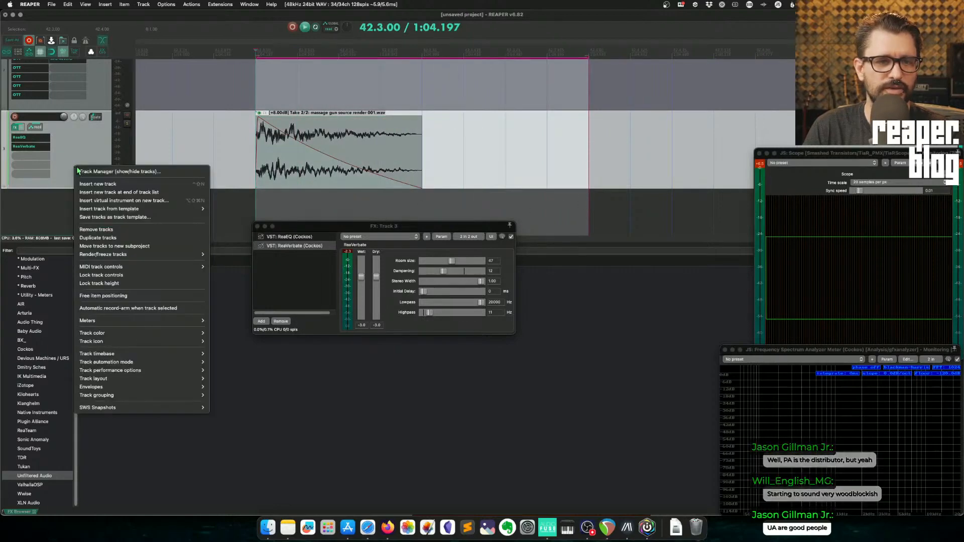
{"action": "key", "text": "Escape"}
{"action": "key", "text": "shift+/"}
{"action": "type", "text": "sws"}
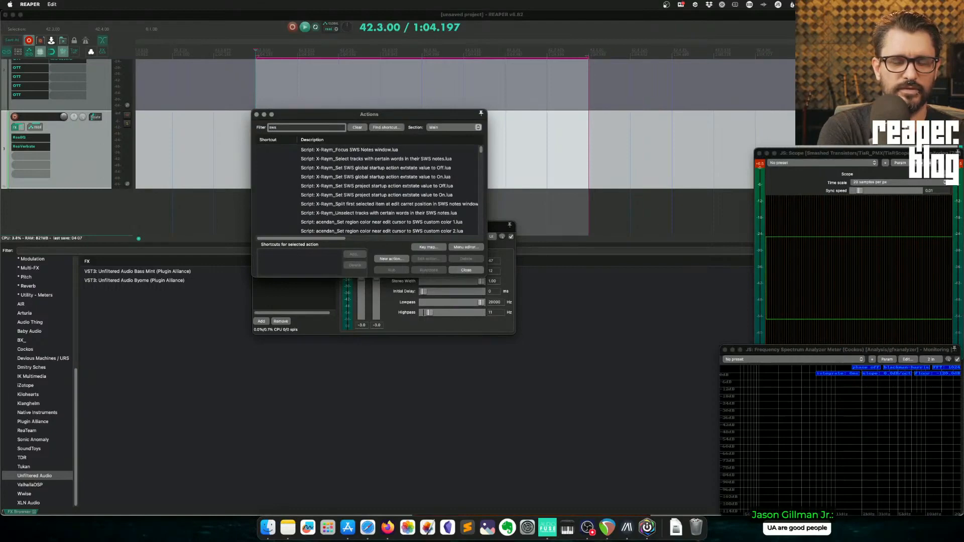
{"action": "type", "text": " time selection"}
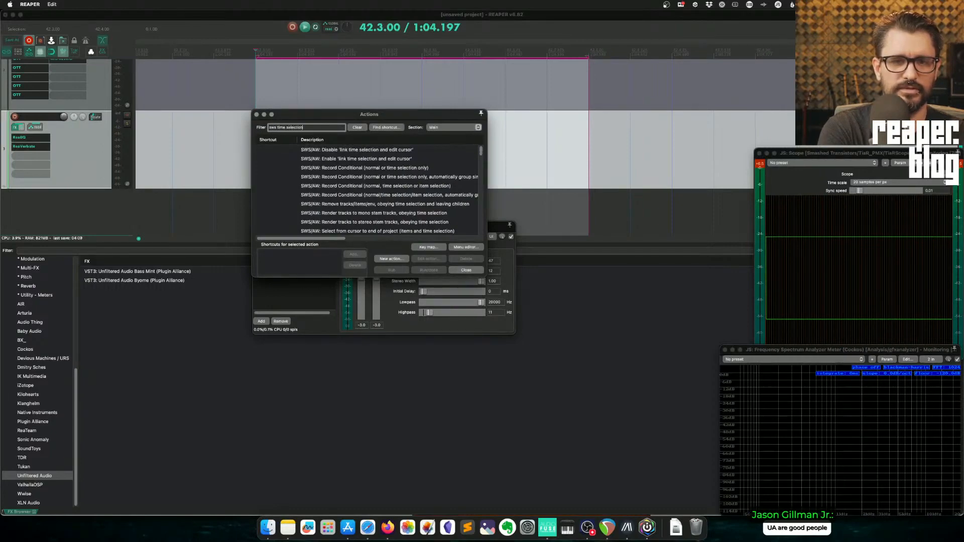
{"action": "type", "text": " rend"}
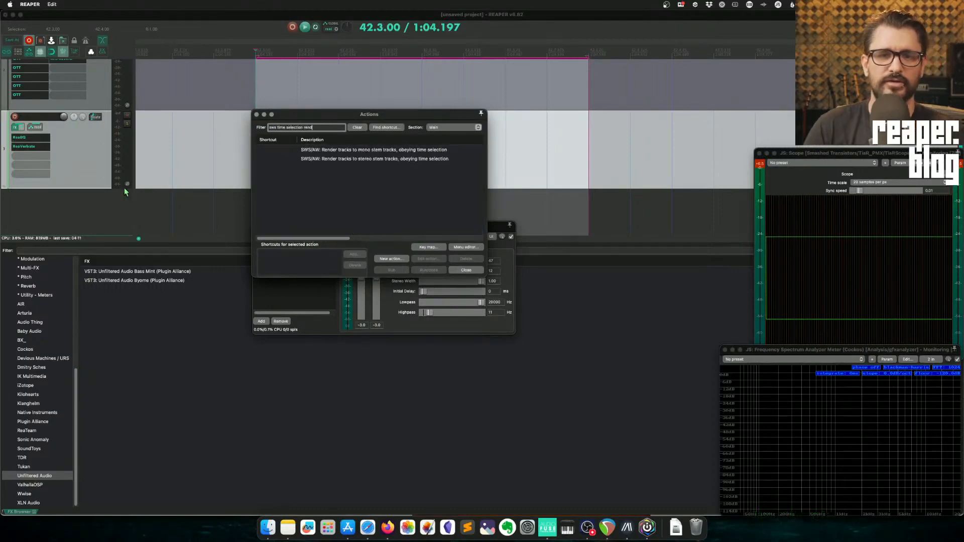
{"action": "left_click", "coordinate": [390, 158]}
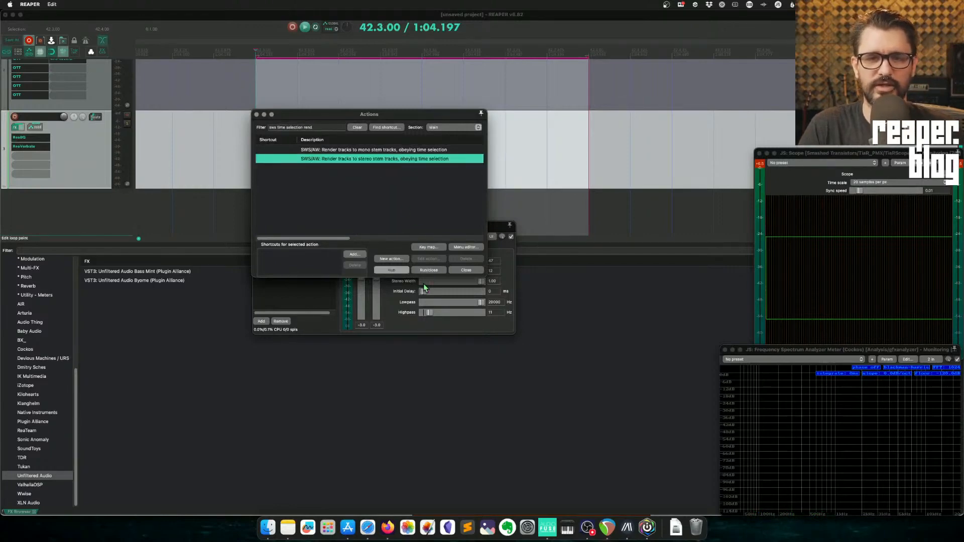
{"action": "left_click", "coordinate": [434, 272]}
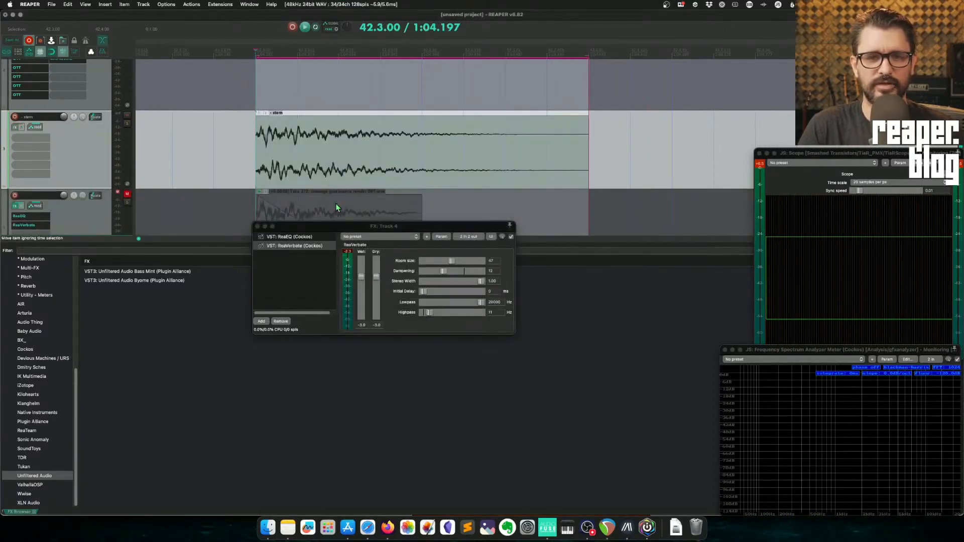
{"action": "left_click", "coordinate": [257, 226]}
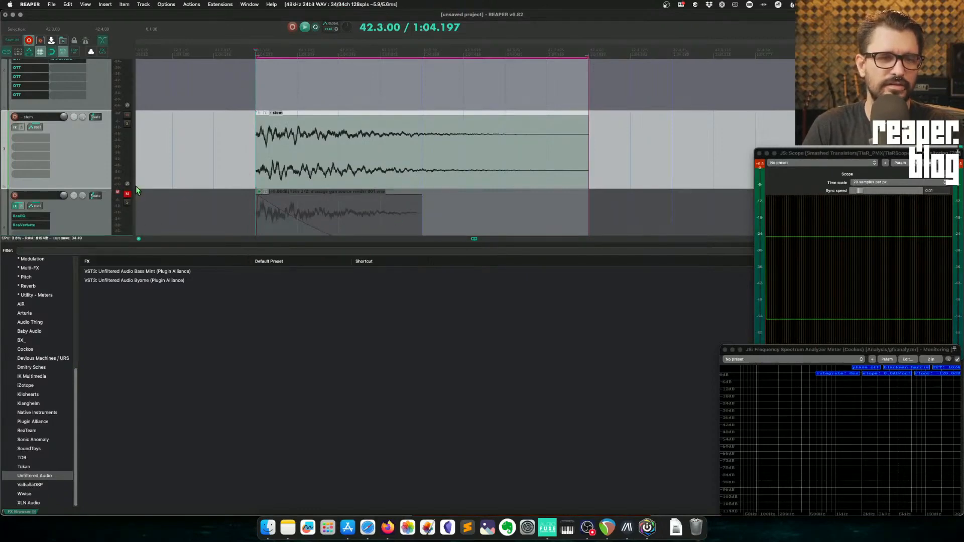
Step: Make the rendered stem track taller, clear the time selection, and play the stem from its start
{"action": "left_click_drag", "start_coordinate": [110, 190], "coordinate": [113, 230]}
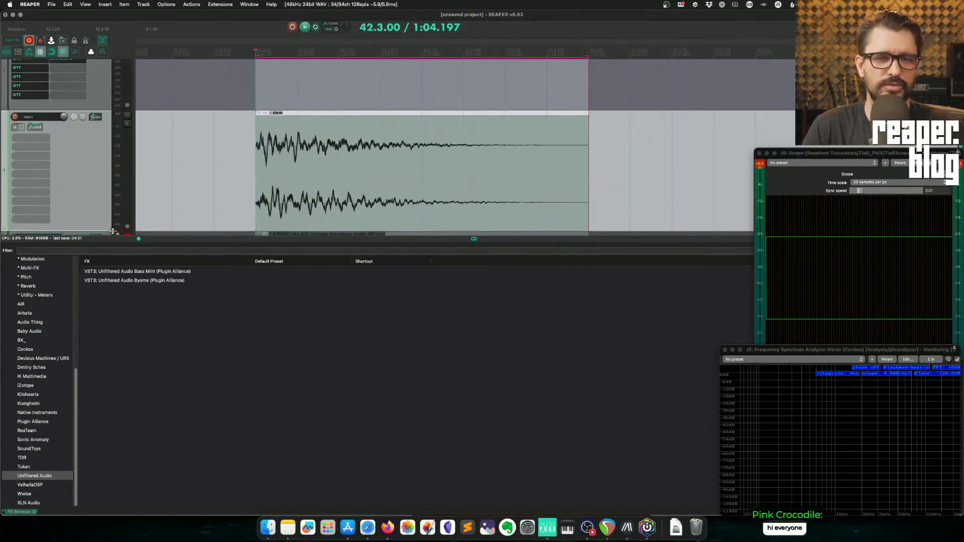
{"action": "left_click", "coordinate": [259, 190]}
{"action": "key", "text": "Escape"}
{"action": "left_click", "coordinate": [260, 190]}
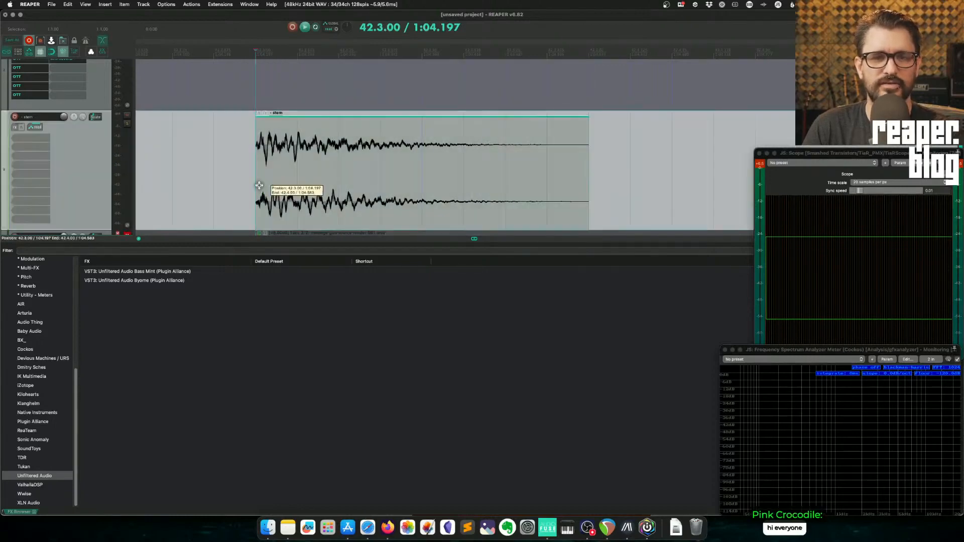
{"action": "key", "text": "space"}
{"action": "key", "text": "space"}
Step: Build a burst of four overlapping copies of the stem, starting at 42.4.00 and spaced an eighth of a beat apart
{"action": "scroll", "coordinate": [337, 199], "scroll_direction": "down", "scroll_amount": 3}
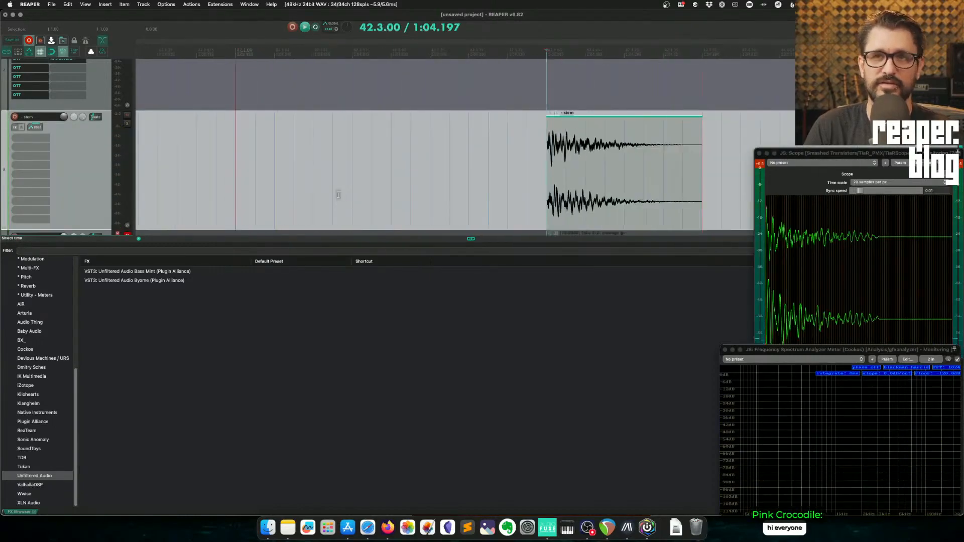
{"action": "key", "text": "space"}
{"action": "key", "text": "space"}
{"action": "scroll", "coordinate": [483, 195], "scroll_direction": "right", "scroll_amount": 5}
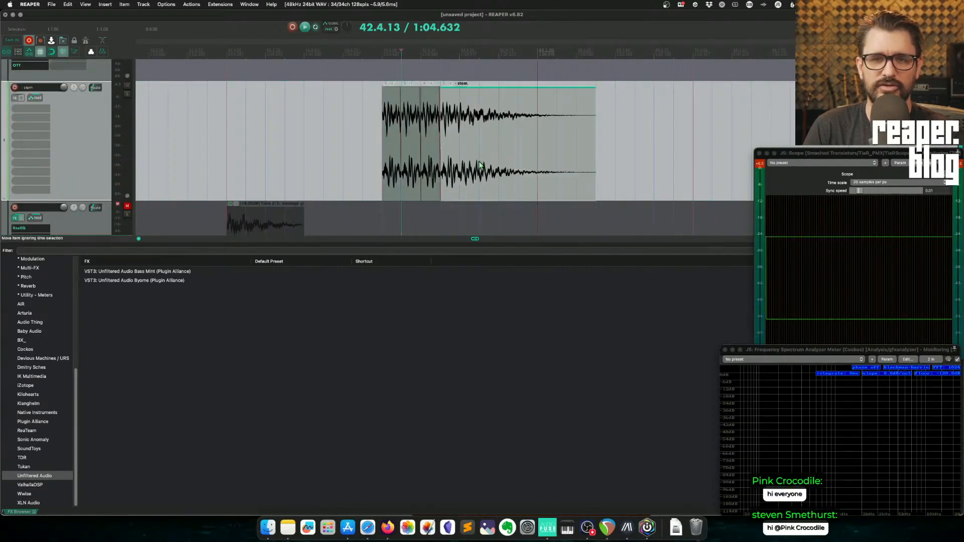
Step: Audition the four-hit burst from its start and check the last copy's media item properties
{"action": "left_click", "coordinate": [430, 145]}
{"action": "key", "text": "space"}
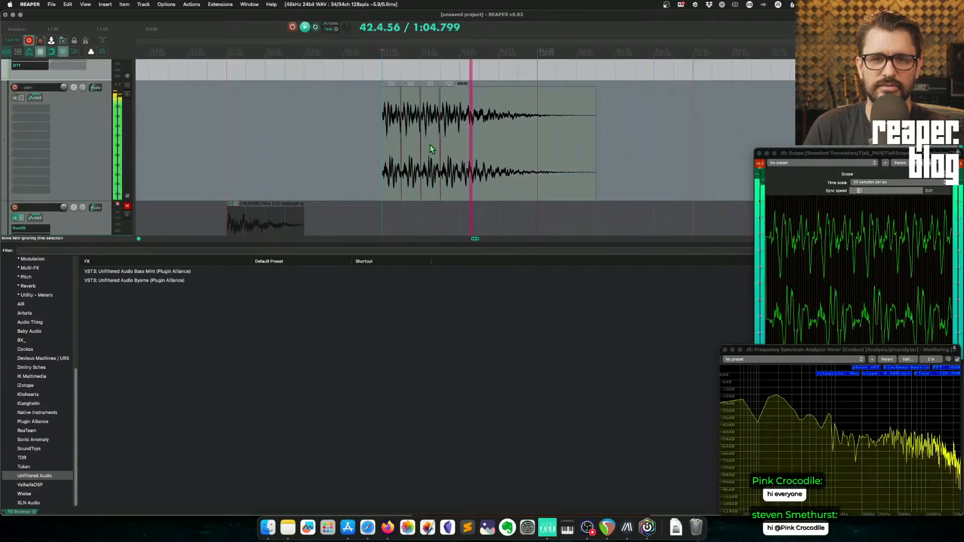
{"action": "key", "text": "space"}
{"action": "double_click", "coordinate": [478, 163]}
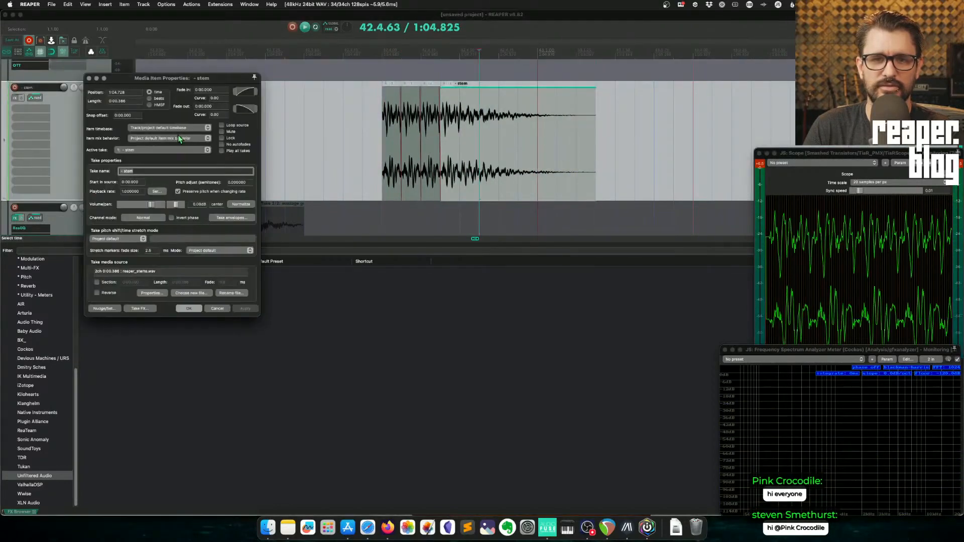
{"action": "left_click", "coordinate": [90, 79]}
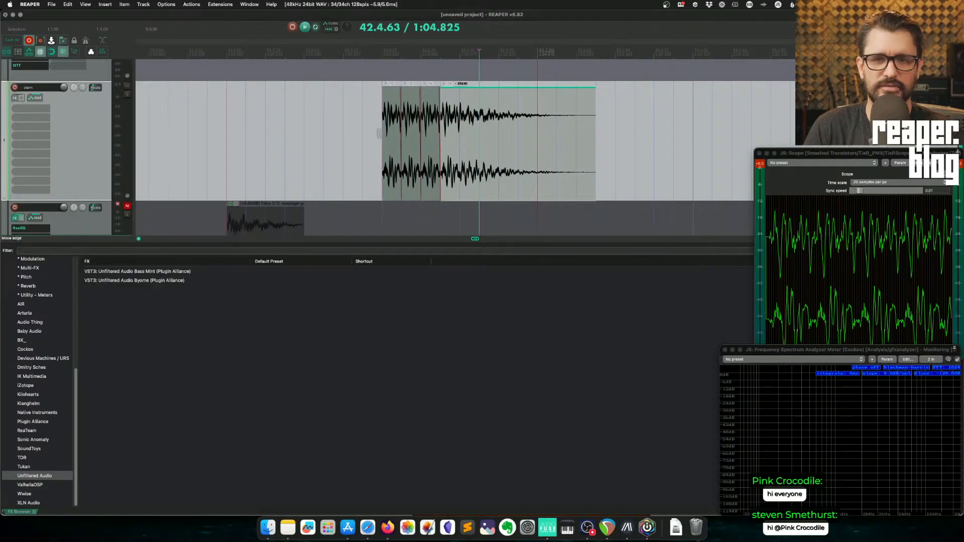
{"action": "left_click", "coordinate": [380, 134]}
{"action": "key", "text": "space"}
{"action": "key", "text": "space"}
Step: Reduce the burst to three hits by deleting one copy and moving the final copy to 42.4.25
{"action": "left_click", "coordinate": [452, 134]}
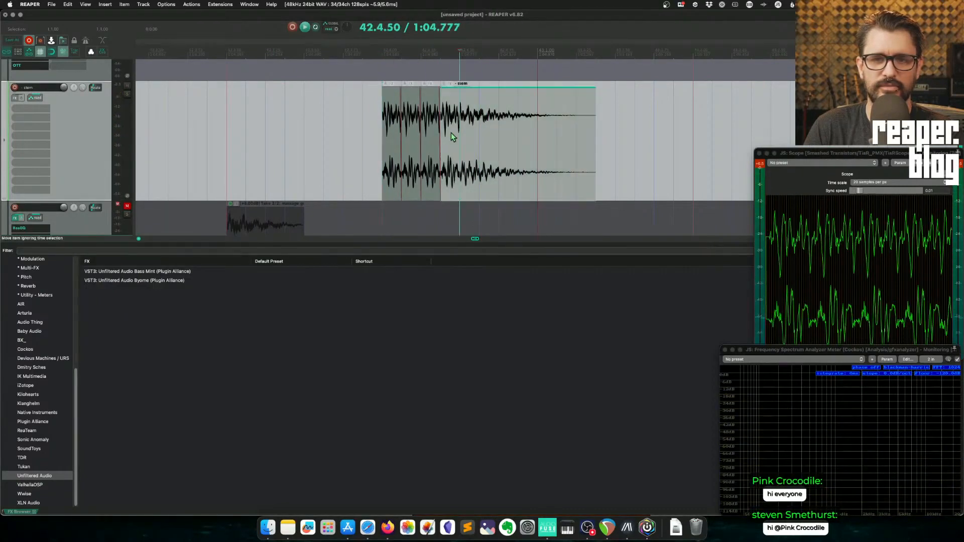
{"action": "left_click", "coordinate": [430, 135]}
{"action": "key", "text": "Delete"}
{"action": "left_click_drag", "start_coordinate": [482, 137], "coordinate": [453, 134]}
{"action": "left_click", "coordinate": [384, 112]}
{"action": "scroll", "coordinate": [445, 144], "scroll_direction": "up", "scroll_amount": 5}
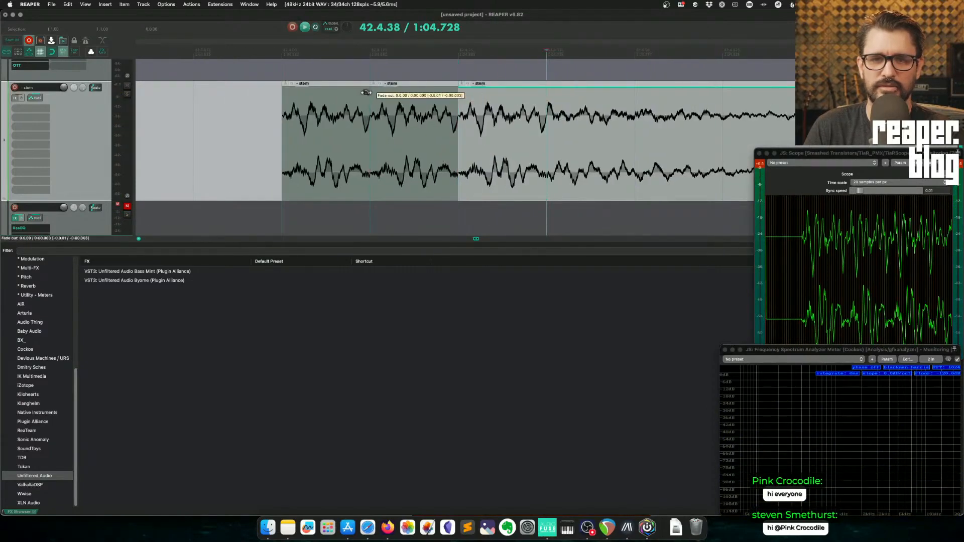
Step: Play the three-hit burst and return the edit cursor to its start at 42.4.00
{"action": "left_click", "coordinate": [277, 94]}
{"action": "key", "text": "space"}
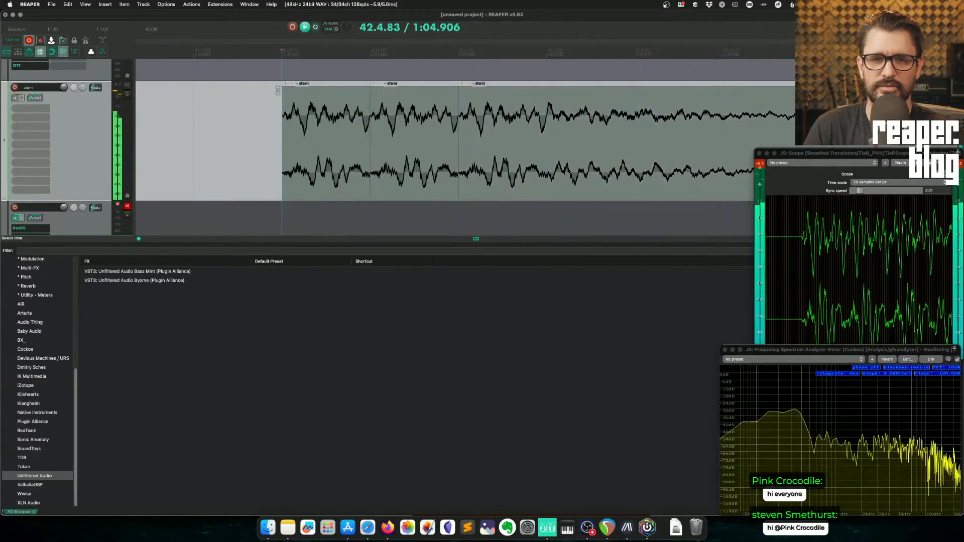
{"action": "key", "text": "space"}
{"action": "scroll", "coordinate": [376, 132], "scroll_direction": "down", "scroll_amount": 5}
{"action": "scroll", "coordinate": [320, 140], "scroll_direction": "right", "scroll_amount": 5}
{"action": "left_click", "coordinate": [319, 140]}
{"action": "left_click", "coordinate": [332, 156]}
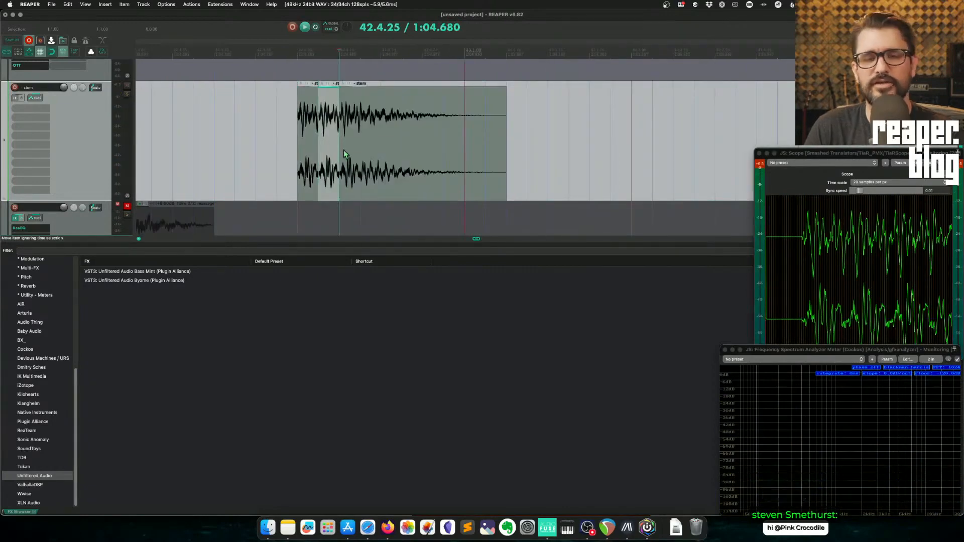
{"action": "left_click", "coordinate": [294, 137]}
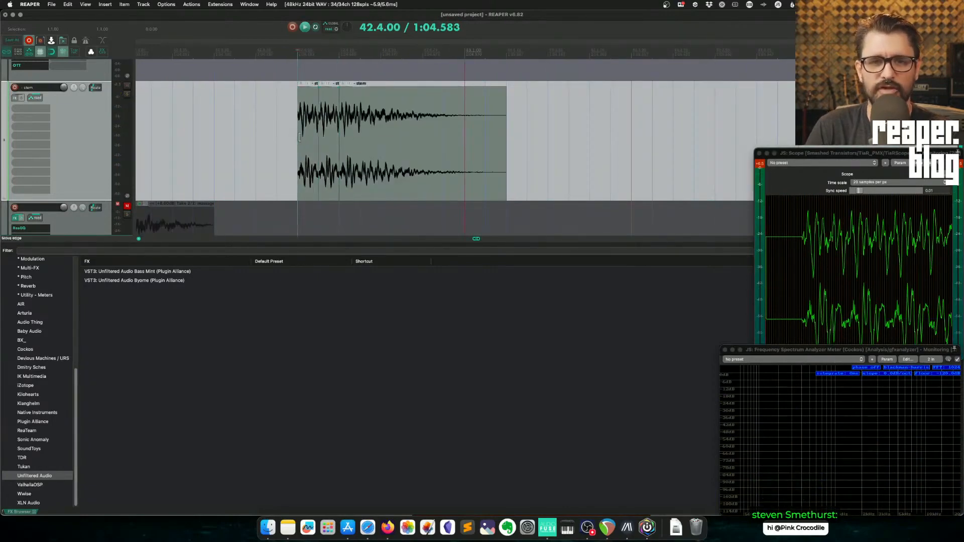
Step: Replay the three-hit burst on the stem track, auditioning it from the start of its individual hits
{"action": "key", "text": "space"}
{"action": "key", "text": "space"}
{"action": "left_click", "coordinate": [337, 141]}
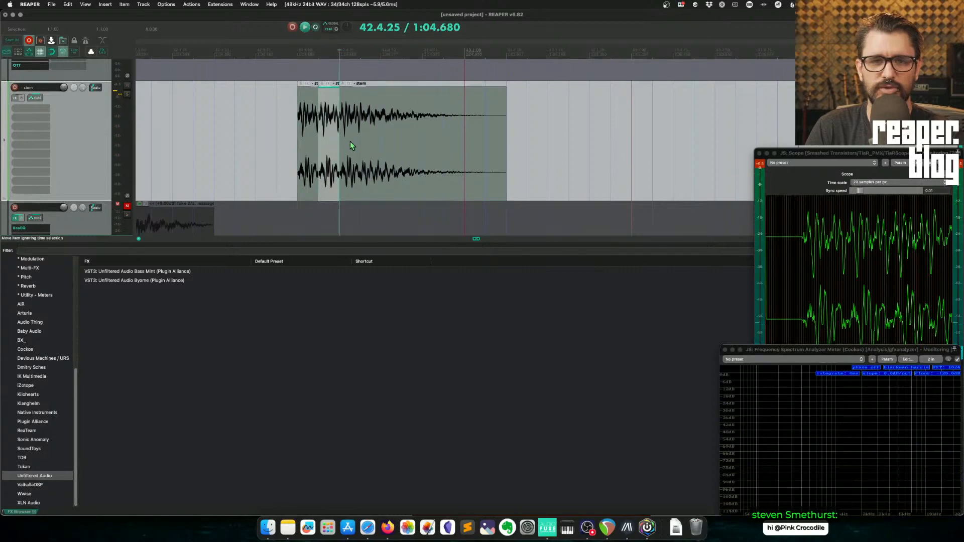
{"action": "left_click", "coordinate": [301, 147]}
{"action": "key", "text": "space"}
{"action": "key", "text": "space"}
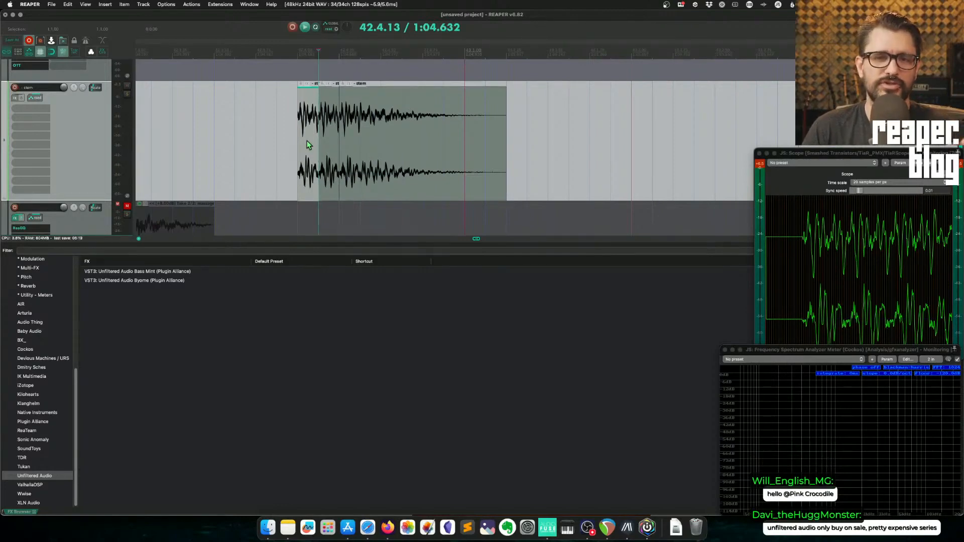
Step: Move the last hit out of the burst to 43.1.75 and play it on its own
{"action": "left_click_drag", "start_coordinate": [352, 129], "coordinate": [587, 149]}
{"action": "key", "text": "space"}
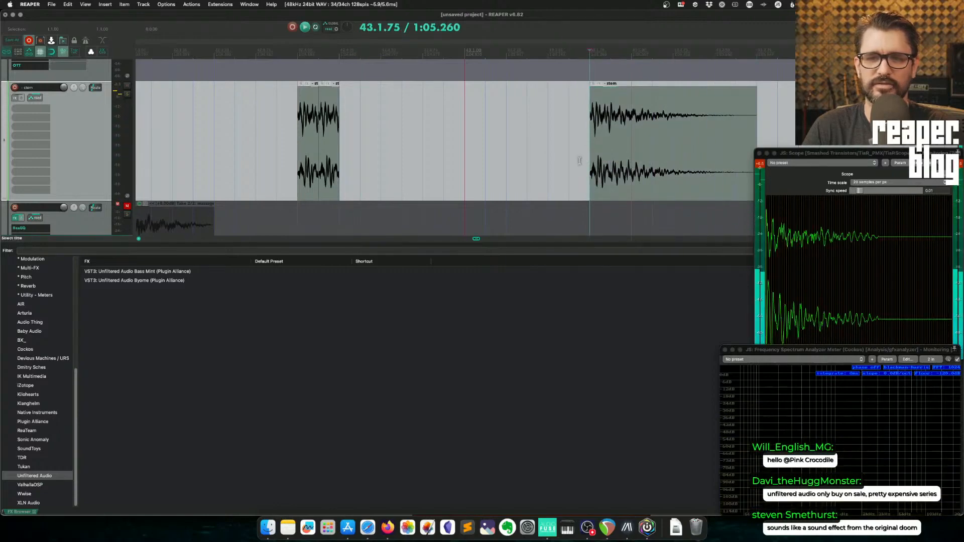
Step: Find the second half-rate massage gun item near the project start and audition it from 5.4.50
{"action": "scroll", "coordinate": [530, 159], "scroll_direction": "down", "scroll_amount": 8}
{"action": "scroll", "coordinate": [446, 172], "scroll_direction": "down", "scroll_amount": 3}
{"action": "scroll", "coordinate": [448, 174], "scroll_direction": "down", "scroll_amount": 2}
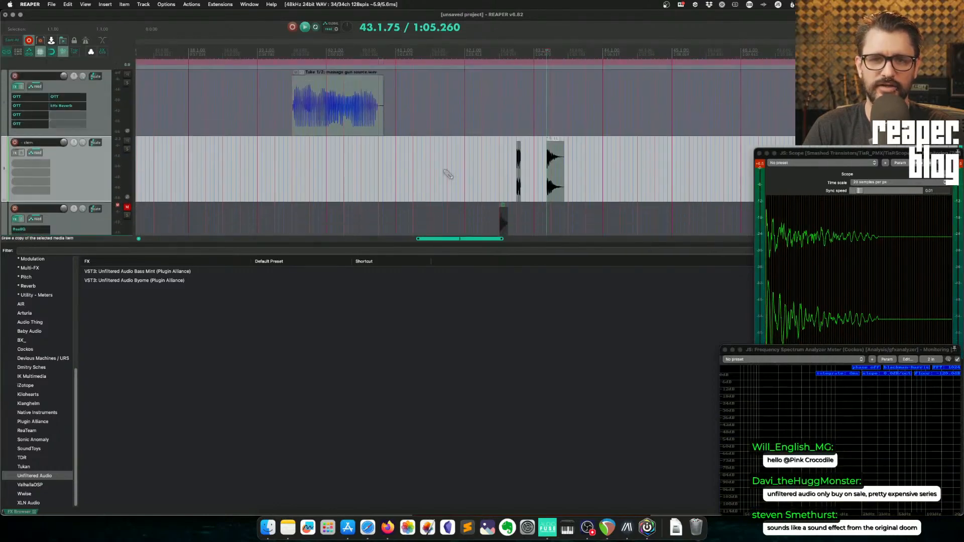
{"action": "left_click", "coordinate": [298, 124]}
{"action": "scroll", "coordinate": [312, 132], "scroll_direction": "down", "scroll_amount": 3}
{"action": "scroll", "coordinate": [313, 133], "scroll_direction": "down", "scroll_amount": 5}
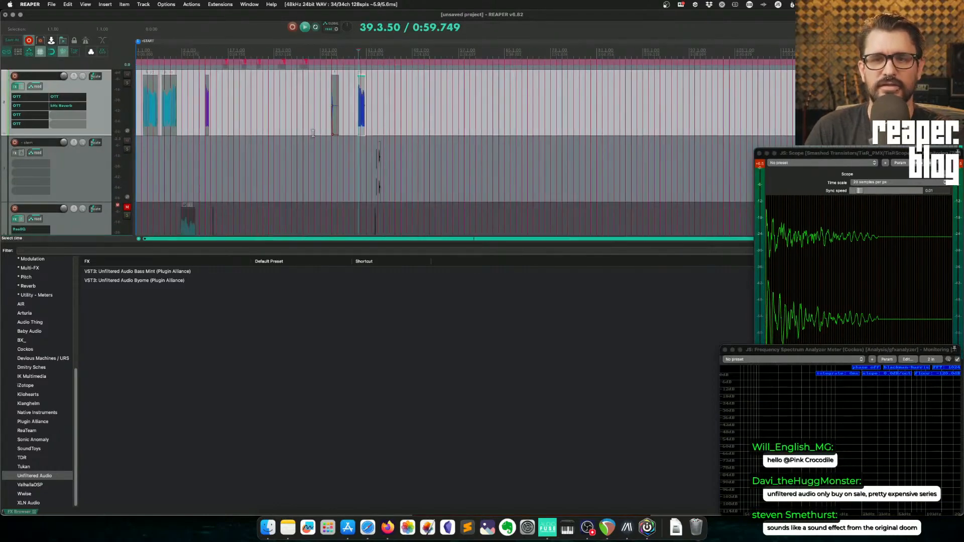
{"action": "scroll", "coordinate": [312, 133], "scroll_direction": "up", "scroll_amount": 2}
{"action": "left_click", "coordinate": [189, 129]}
{"action": "scroll", "coordinate": [221, 143], "scroll_direction": "up", "scroll_amount": 6}
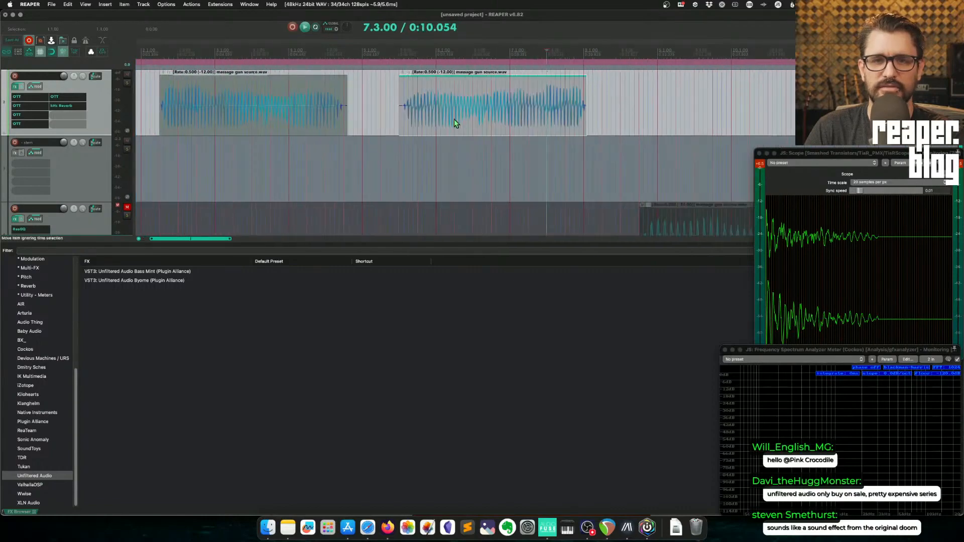
{"action": "left_click", "coordinate": [424, 120]}
{"action": "key", "text": "space"}
{"action": "key", "text": "space"}
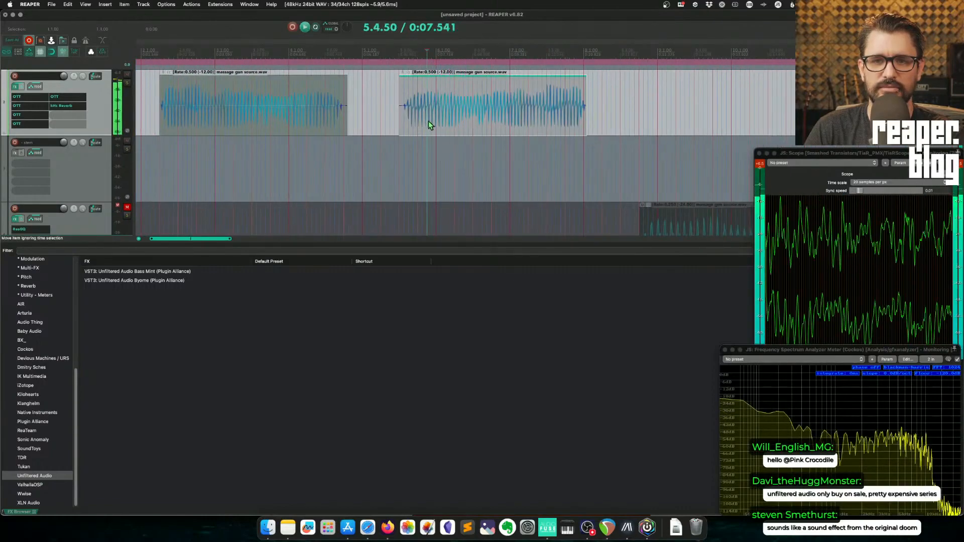
Step: Audition the second half-rate massage gun item from 7.1.00 and from 7.3.00
{"action": "left_click", "coordinate": [507, 122]}
{"action": "key", "text": "space"}
{"action": "key", "text": "space"}
{"action": "scroll", "coordinate": [533, 127], "scroll_direction": "left", "scroll_amount": 2}
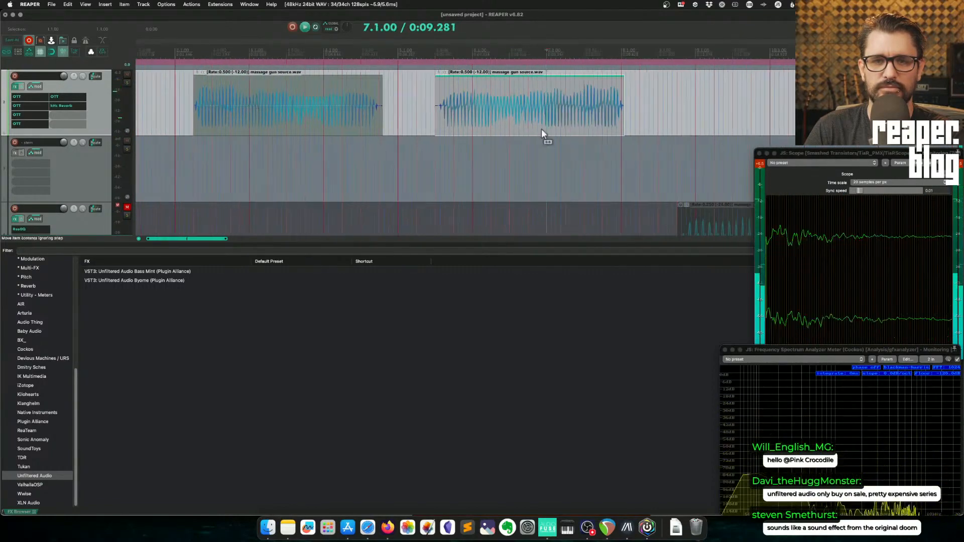
{"action": "scroll", "coordinate": [541, 129], "scroll_direction": "up", "scroll_amount": 2}
{"action": "left_click", "coordinate": [601, 122]}
{"action": "key", "text": "space"}
{"action": "key", "text": "space"}
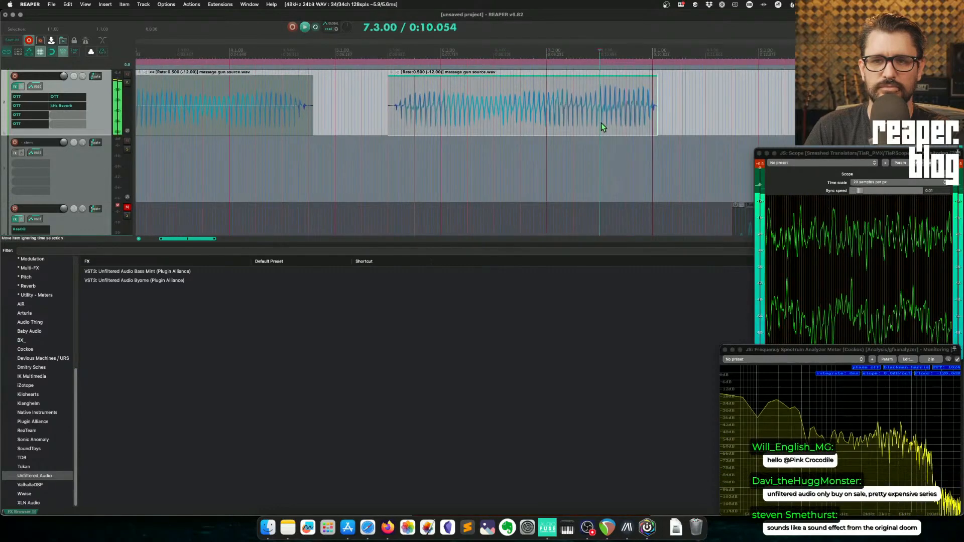
Step: Audition the end of the first half-rate massage gun item from 4.3.38 and from 4.1.00
{"action": "left_click", "coordinate": [291, 119]}
{"action": "key", "text": "space"}
{"action": "key", "text": "space"}
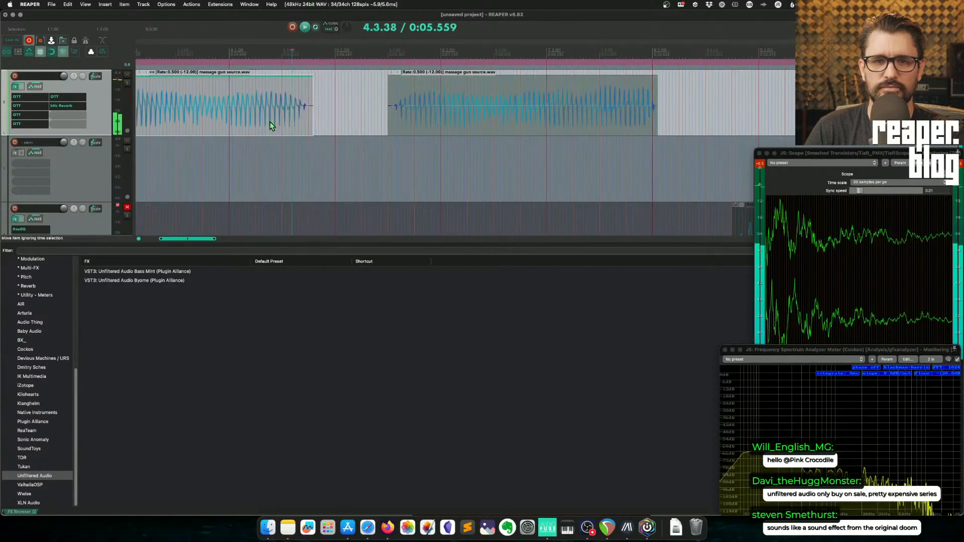
{"action": "left_click", "coordinate": [230, 124]}
{"action": "key", "text": "space"}
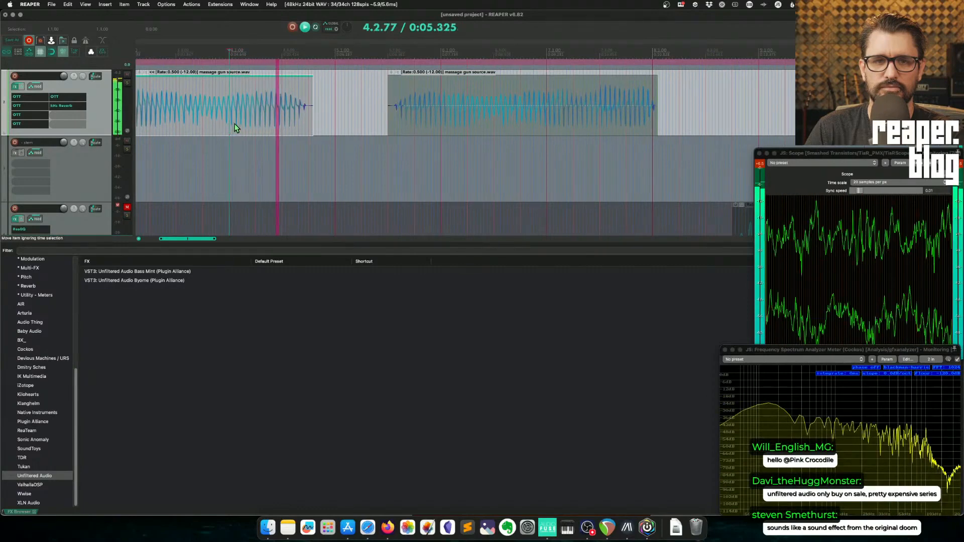
{"action": "key", "text": "space"}
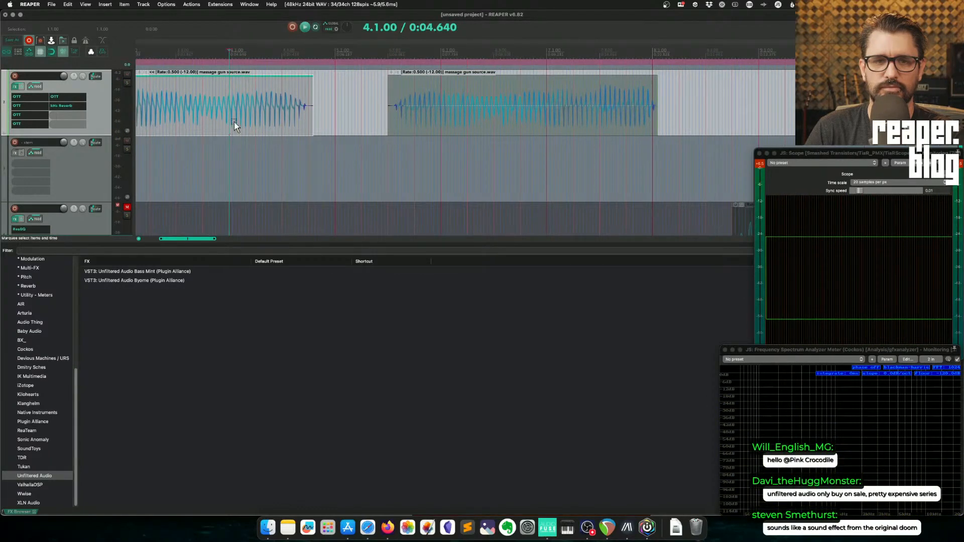
Step: Time-select the first half-rate item's last section from about 4.1.25 and play it with kHs Reverb enabled and then disabled
{"action": "left_click_drag", "start_coordinate": [235, 125], "coordinate": [309, 125]}
{"action": "key", "text": "space"}
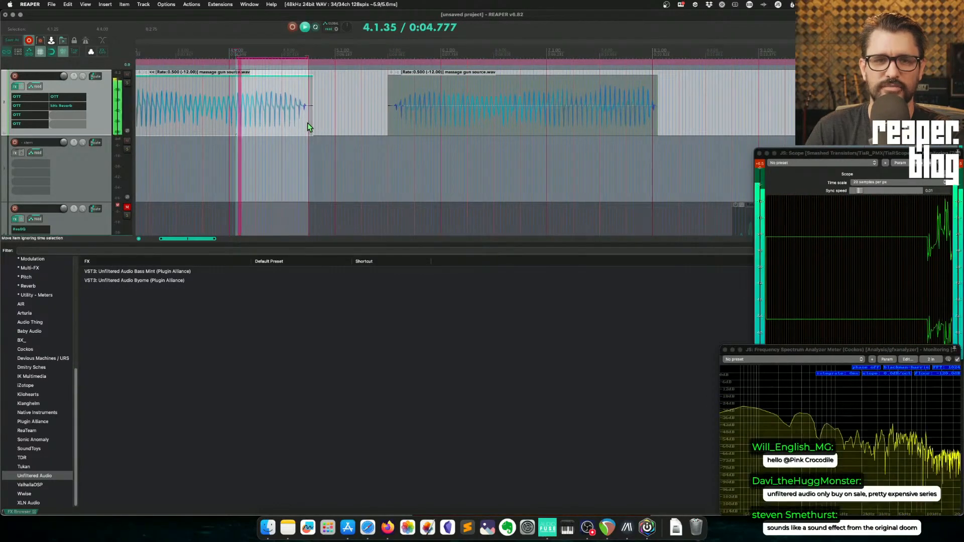
{"action": "key", "text": "space"}
{"action": "scroll", "coordinate": [306, 122], "scroll_direction": "down", "scroll_amount": 3}
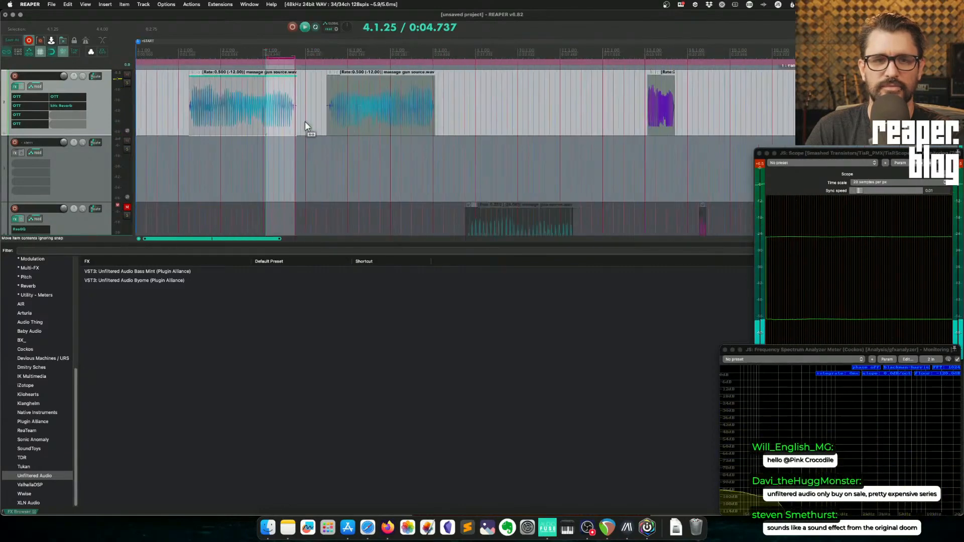
{"action": "scroll", "coordinate": [311, 124], "scroll_direction": "down", "scroll_amount": 1}
{"action": "left_click", "coordinate": [61, 107]}
{"action": "key", "text": "space"}
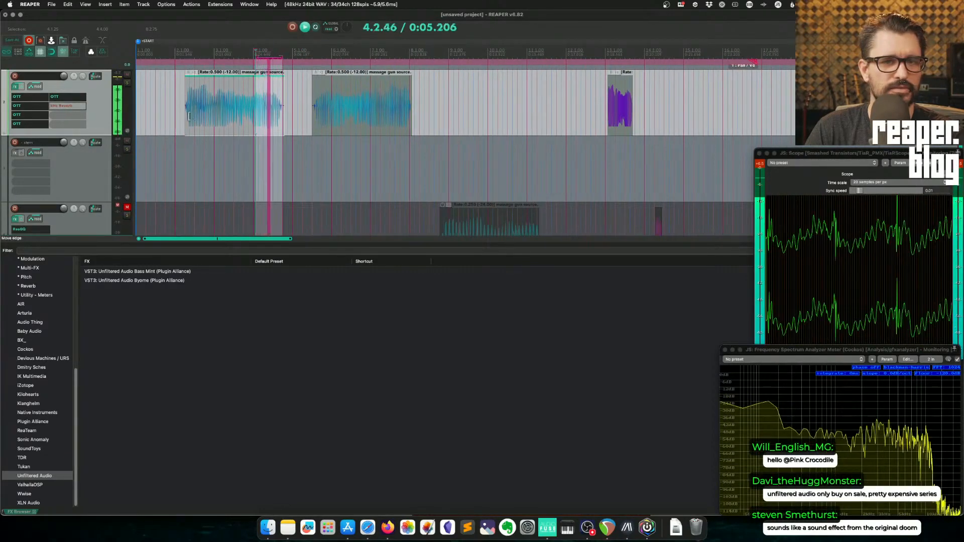
Step: Look over the processed massage gun items, their pan automation and the stem hits across all tracks
{"action": "scroll", "coordinate": [287, 141], "scroll_direction": "down", "scroll_amount": 5}
{"action": "left_click", "coordinate": [355, 140]}
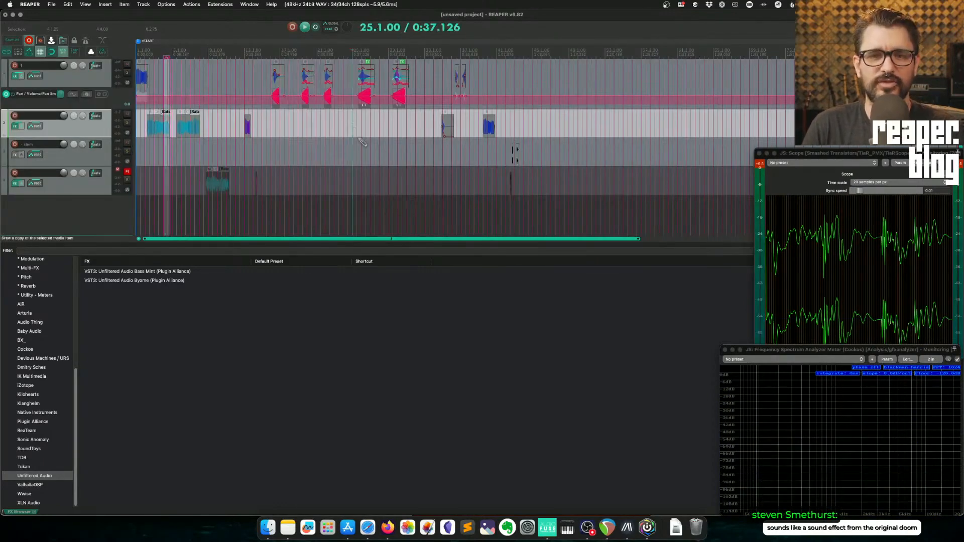
{"action": "scroll", "coordinate": [360, 140], "scroll_direction": "down", "scroll_amount": 3}
{"action": "scroll", "coordinate": [359, 139], "scroll_direction": "up", "scroll_amount": 1}
{"action": "scroll", "coordinate": [383, 120], "scroll_direction": "up", "scroll_amount": 3}
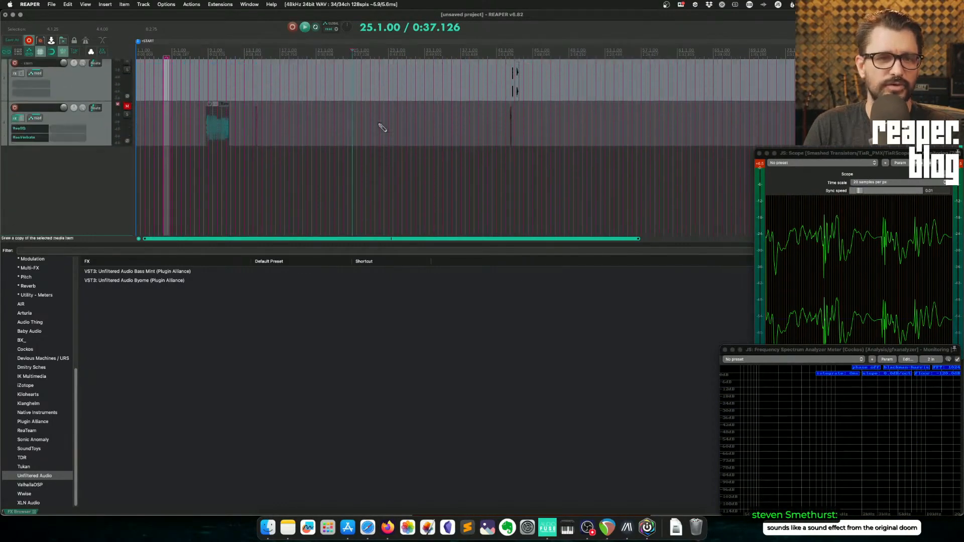
{"action": "scroll", "coordinate": [413, 103], "scroll_direction": "right", "scroll_amount": 5}
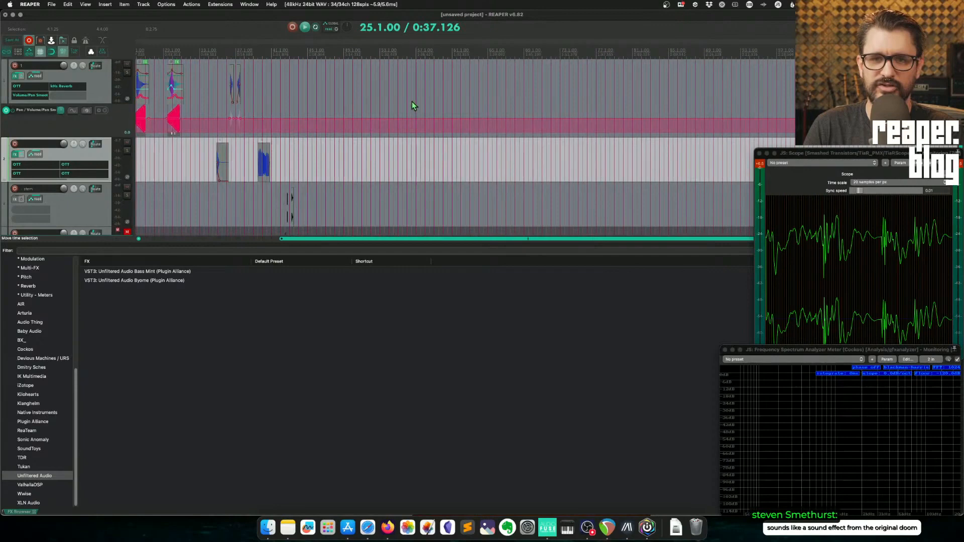
{"action": "left_click", "coordinate": [227, 79]}
{"action": "scroll", "coordinate": [370, 93], "scroll_direction": "up", "scroll_amount": 3}
{"action": "scroll", "coordinate": [291, 102], "scroll_direction": "left", "scroll_amount": 4}
{"action": "scroll", "coordinate": [322, 107], "scroll_direction": "up", "scroll_amount": 4}
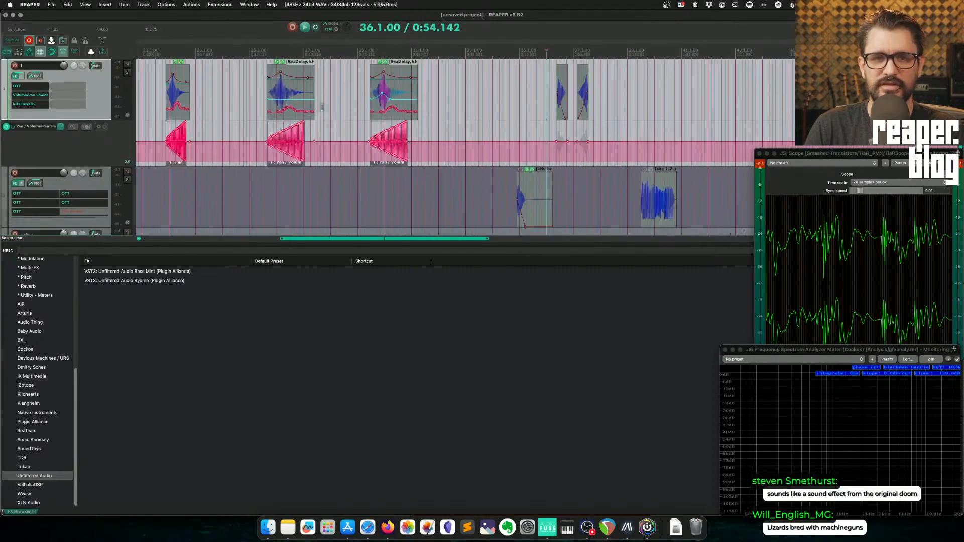
{"action": "scroll", "coordinate": [381, 101], "scroll_direction": "down", "scroll_amount": 6}
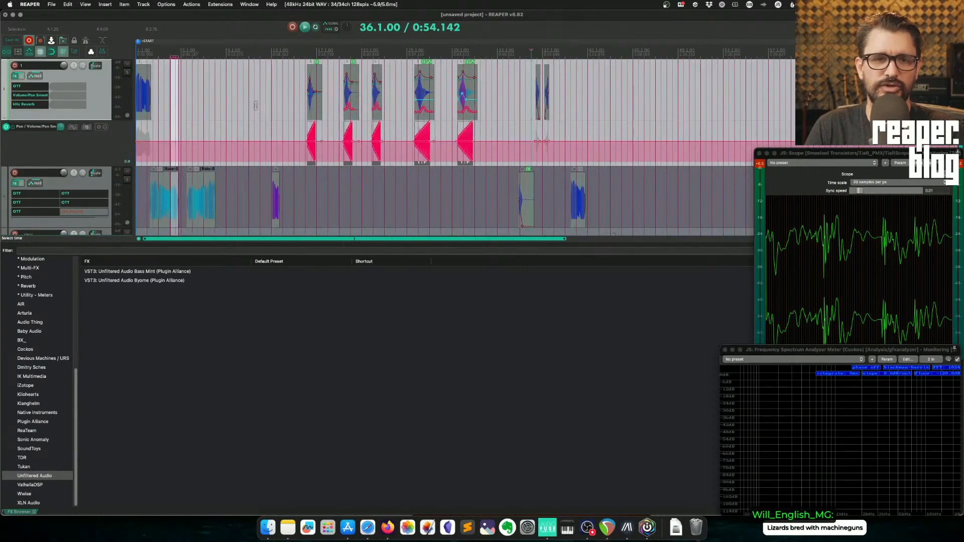
{"action": "scroll", "coordinate": [266, 111], "scroll_direction": "down", "scroll_amount": 2}
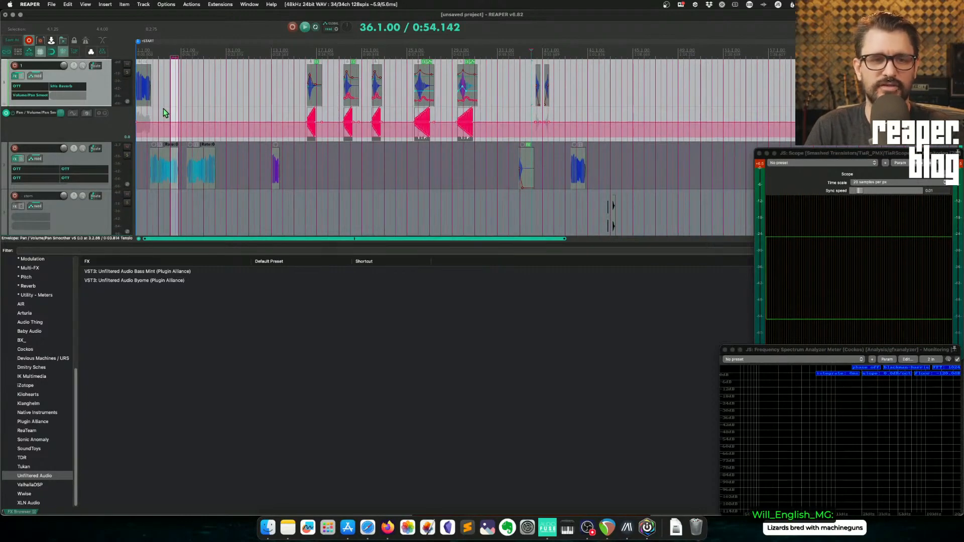
Step: Clear the time selection and move the short purple item earlier, close behind the two half-rate items on its track
{"action": "left_click", "coordinate": [170, 115]}
{"action": "key", "text": "Escape"}
{"action": "left_click", "coordinate": [199, 169]}
{"action": "scroll", "coordinate": [214, 178], "scroll_direction": "up", "scroll_amount": 3}
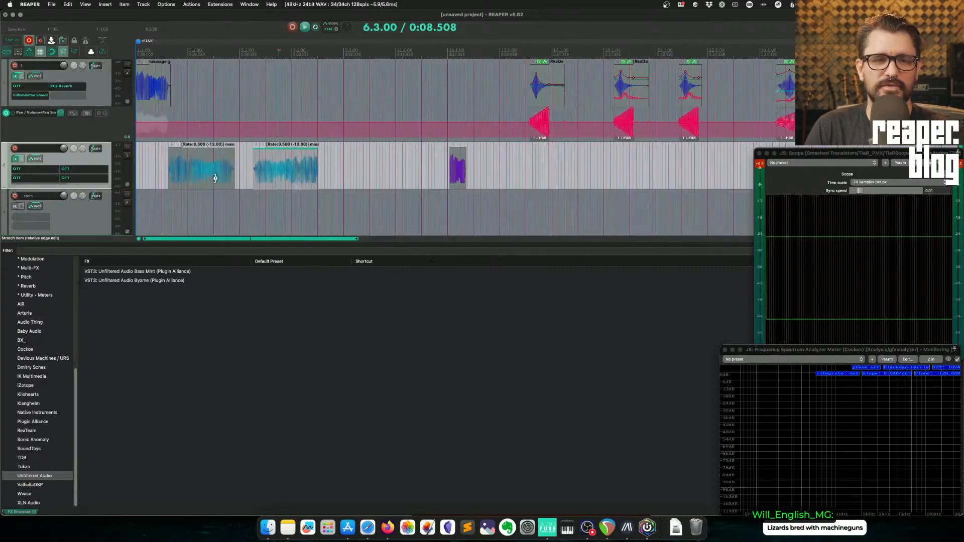
{"action": "scroll", "coordinate": [369, 177], "scroll_direction": "right", "scroll_amount": 5}
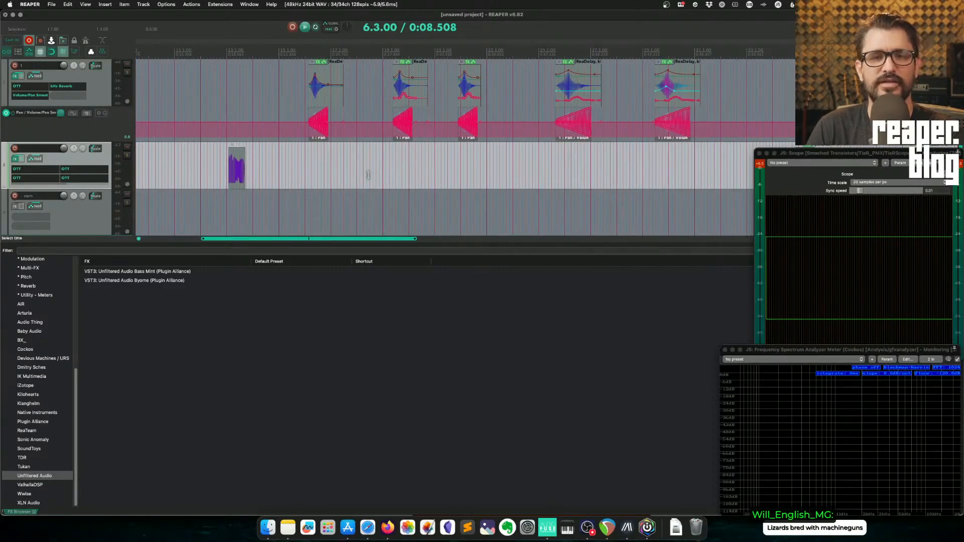
{"action": "scroll", "coordinate": [335, 165], "scroll_direction": "left", "scroll_amount": 5}
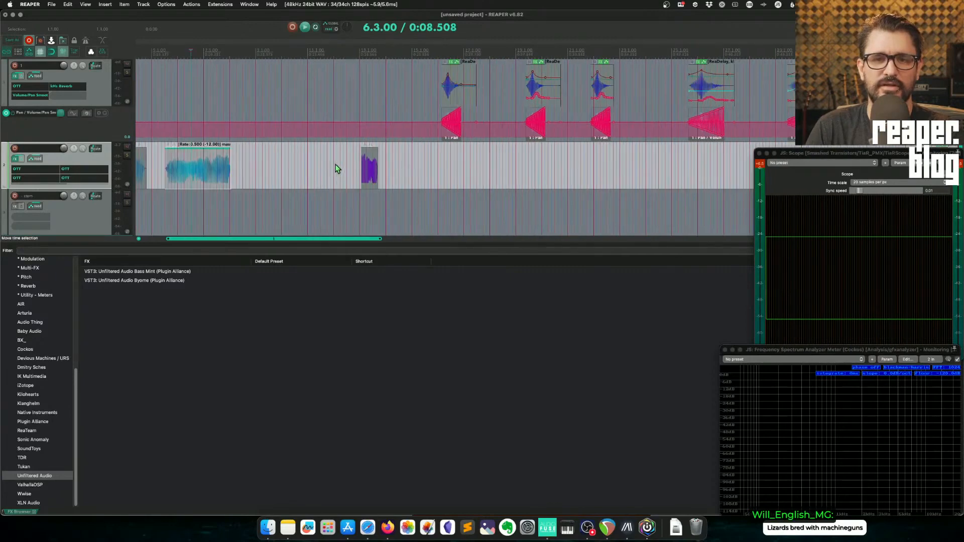
{"action": "left_click_drag", "start_coordinate": [463, 175], "coordinate": [374, 176]}
{"action": "scroll", "coordinate": [466, 166], "scroll_direction": "right", "scroll_amount": 5}
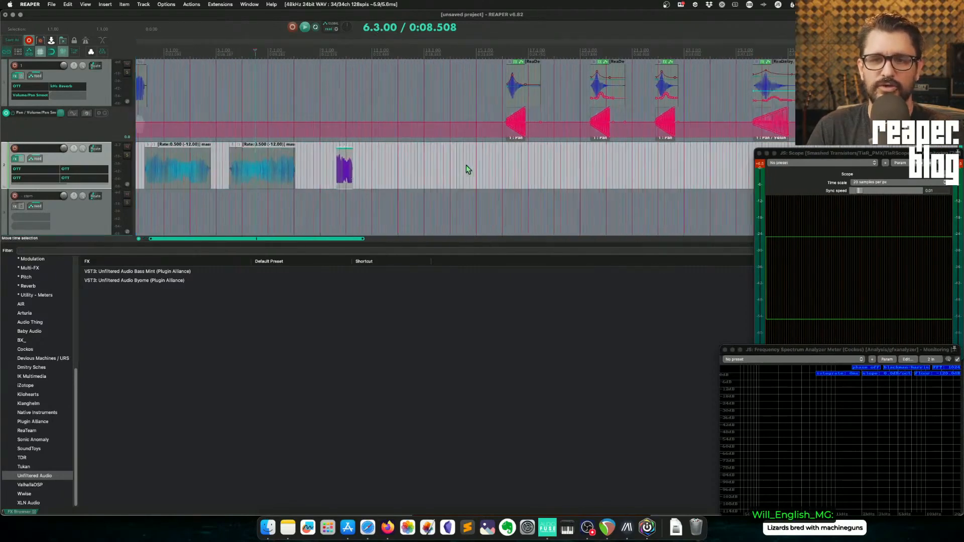
Step: Place the edit cursor at 16.1.61, the start of the first ReaDelay item, and enlarge the Pan / Volume/Pan Smoother envelope lane
{"action": "left_click", "coordinate": [268, 100]}
{"action": "scroll", "coordinate": [338, 112], "scroll_direction": "left", "scroll_amount": 5}
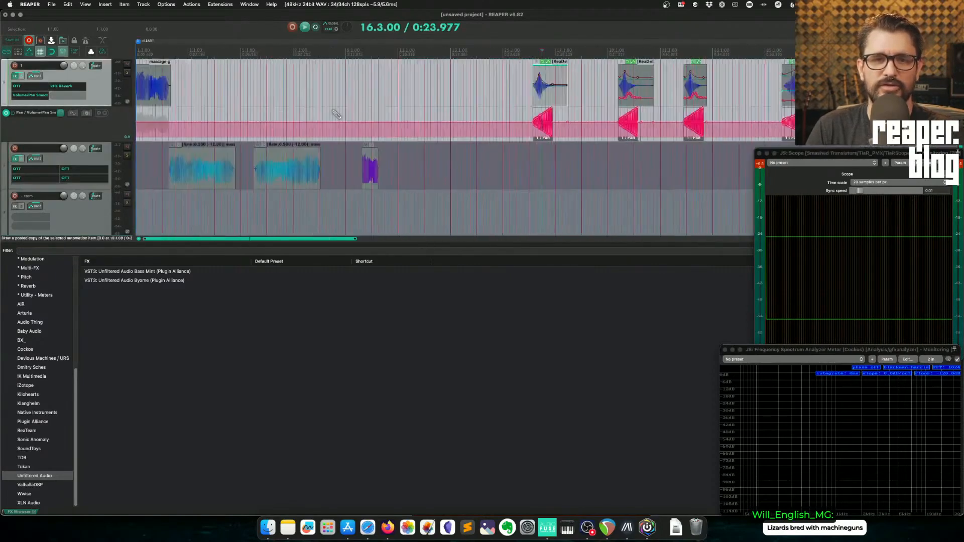
{"action": "scroll", "coordinate": [337, 111], "scroll_direction": "up", "scroll_amount": 5}
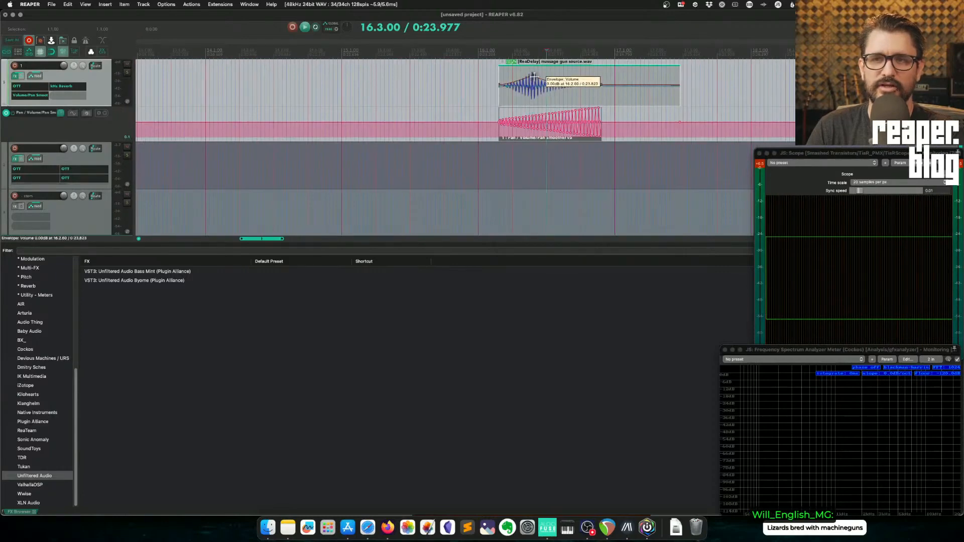
{"action": "scroll", "coordinate": [456, 90], "scroll_direction": "right", "scroll_amount": 2}
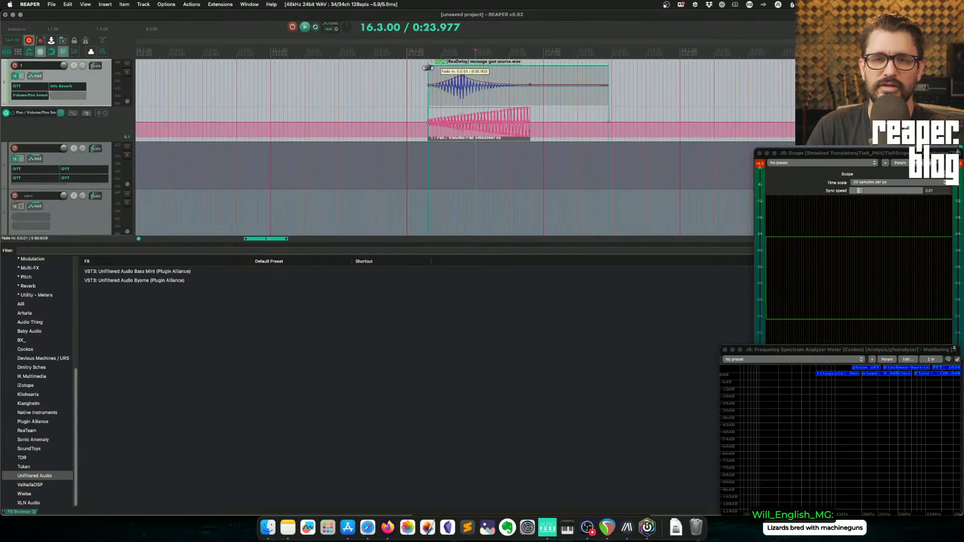
{"action": "left_click", "coordinate": [435, 99]}
{"action": "scroll", "coordinate": [435, 104], "scroll_direction": "right", "scroll_amount": 3}
{"action": "left_click_drag", "start_coordinate": [135, 142], "coordinate": [135, 182]}
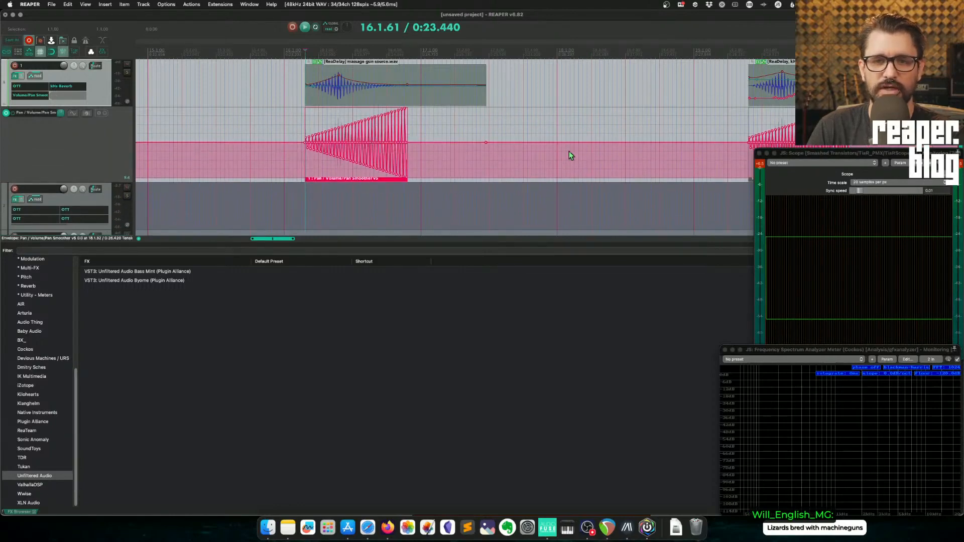
Step: Review the properties of the pan automation item under the first ReaDelay item, including its LFO settings, and close them
{"action": "scroll", "coordinate": [571, 148], "scroll_direction": "right", "scroll_amount": 3}
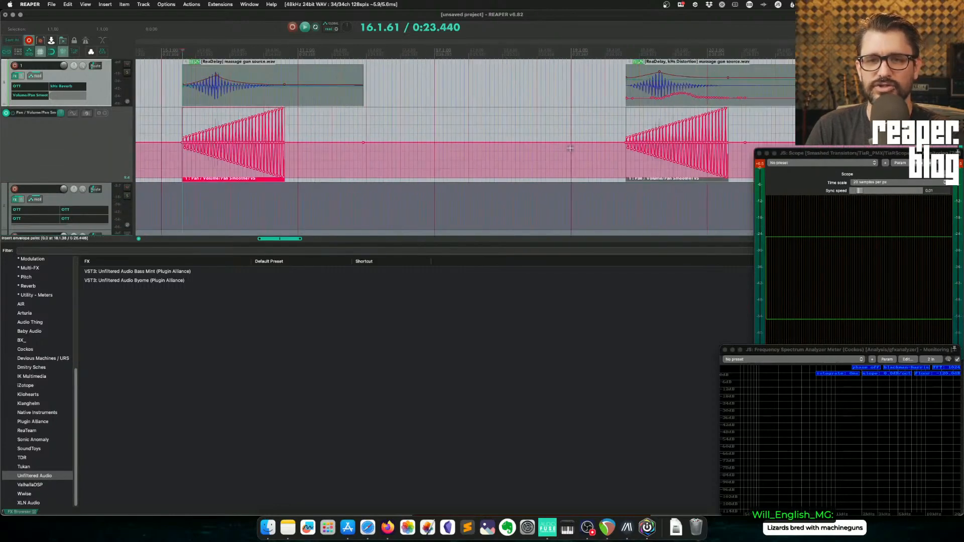
{"action": "double_click", "coordinate": [253, 180]}
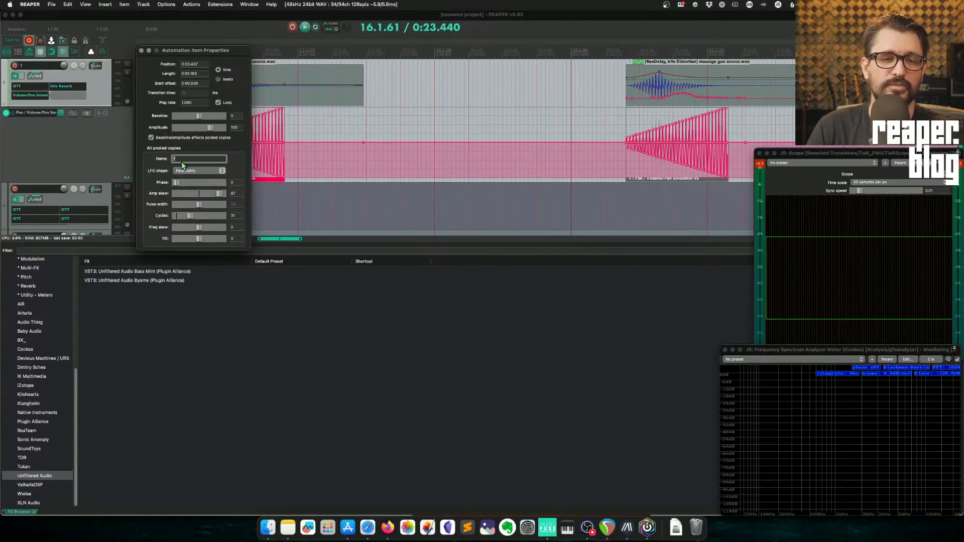
{"action": "left_click", "coordinate": [141, 50]}
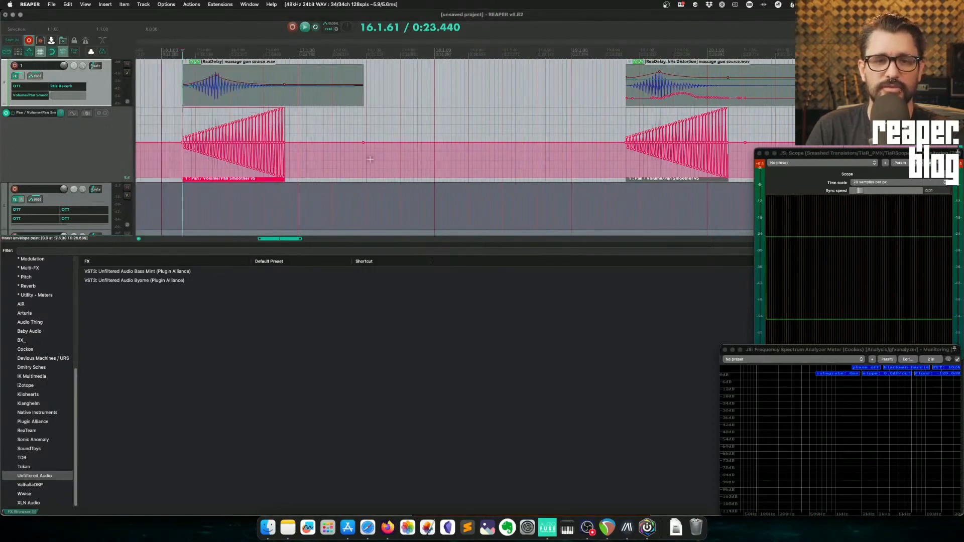
Step: Open the item FX chain of the second ReaDelay massage gun item to examine its kHs Distortion
{"action": "scroll", "coordinate": [330, 162], "scroll_direction": "right", "scroll_amount": 1}
{"action": "scroll", "coordinate": [329, 163], "scroll_direction": "down", "scroll_amount": 5}
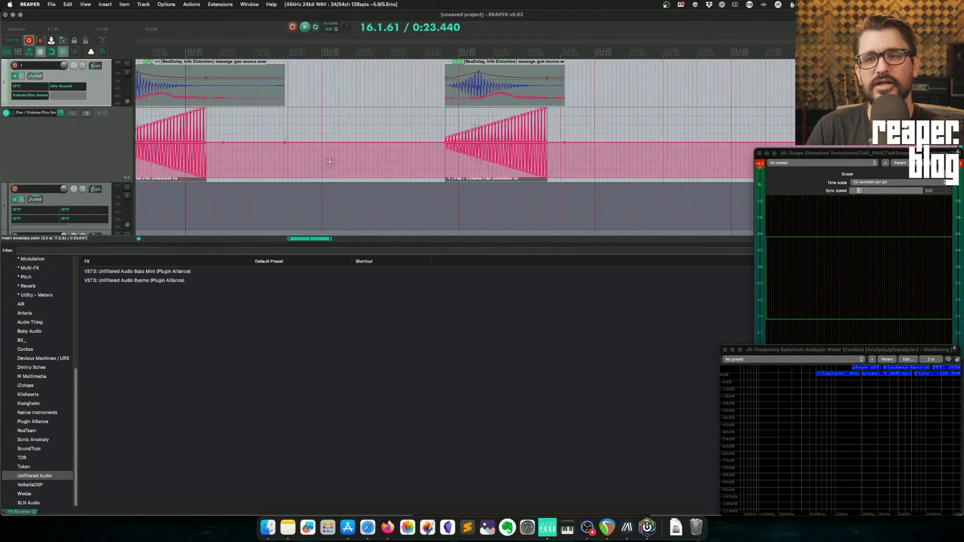
{"action": "scroll", "coordinate": [421, 177], "scroll_direction": "down", "scroll_amount": 5}
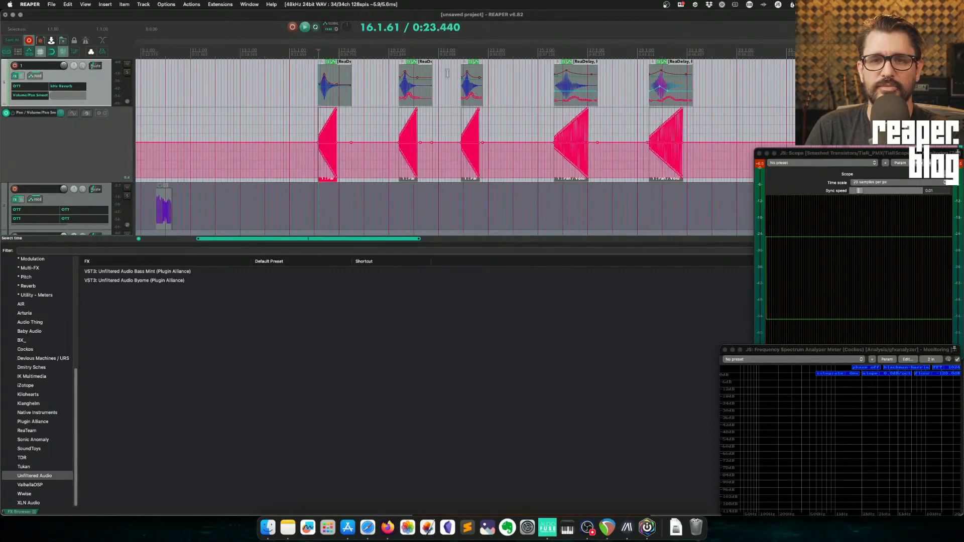
{"action": "left_click", "coordinate": [408, 63]}
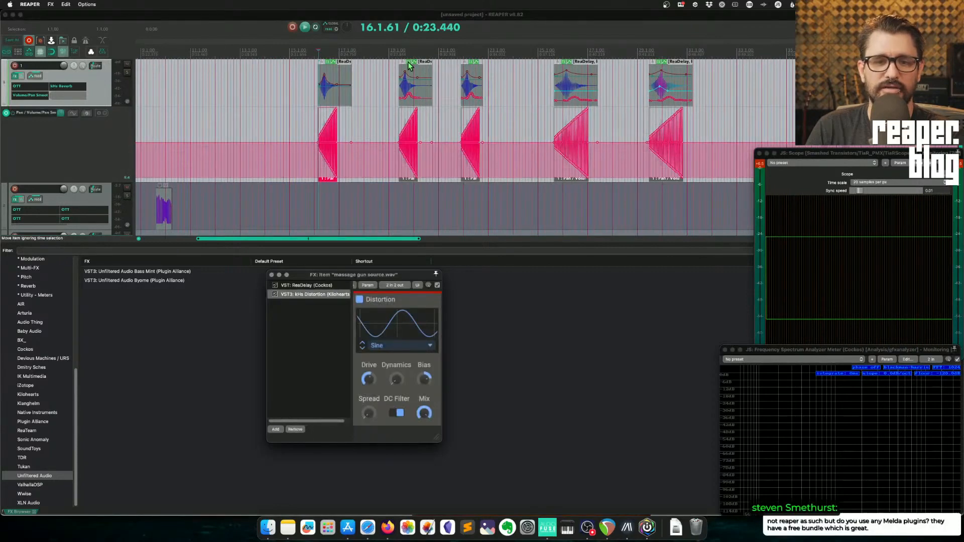
Step: Close the item FX window and audition the kHs Reverb item on the second track
{"action": "left_click", "coordinate": [408, 63]}
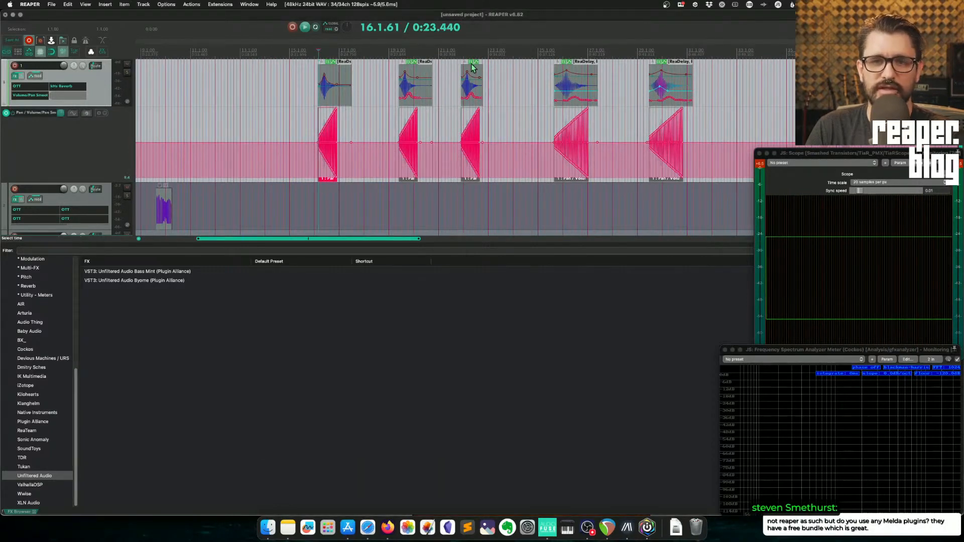
{"action": "left_click", "coordinate": [472, 67]}
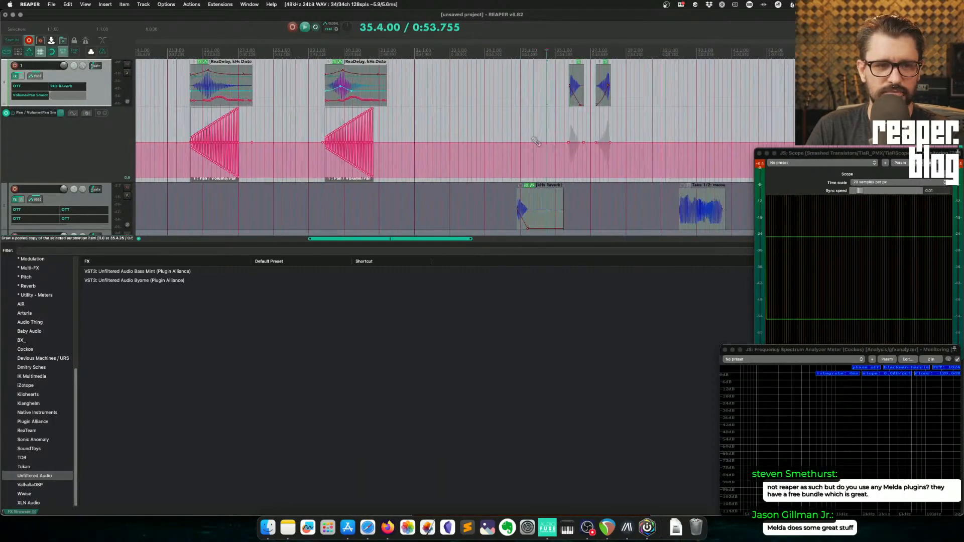
{"action": "scroll", "coordinate": [495, 144], "scroll_direction": "down", "scroll_amount": 3}
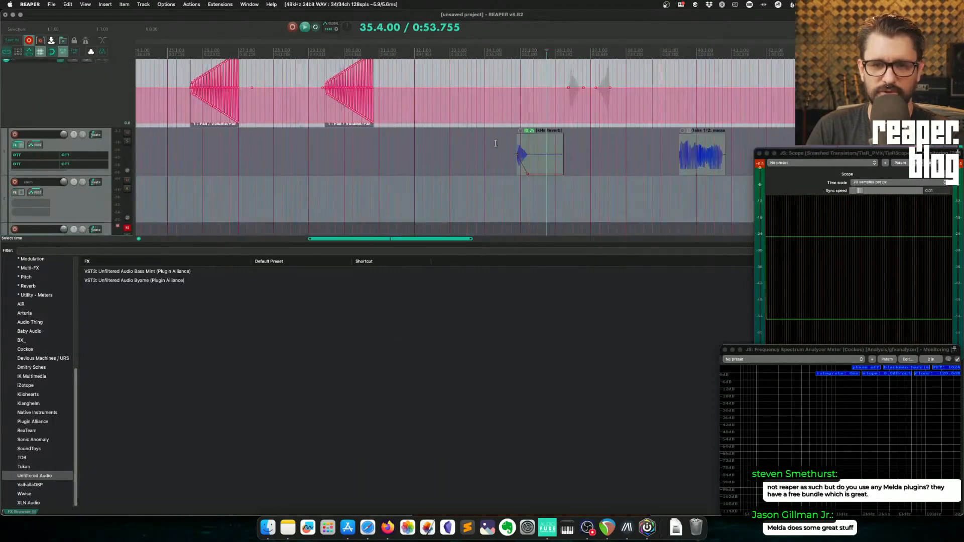
{"action": "left_click", "coordinate": [518, 168]}
{"action": "key", "text": "space"}
{"action": "key", "text": "space"}
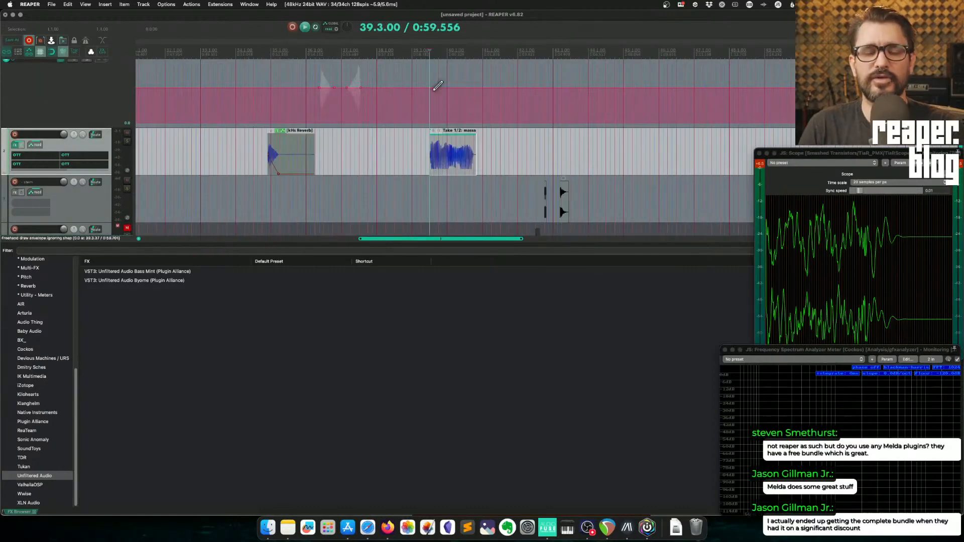
Step: Browse the plug-in folders in the FX browser and list the SoundToys effects
{"action": "scroll", "coordinate": [422, 120], "scroll_direction": "down", "scroll_amount": 3}
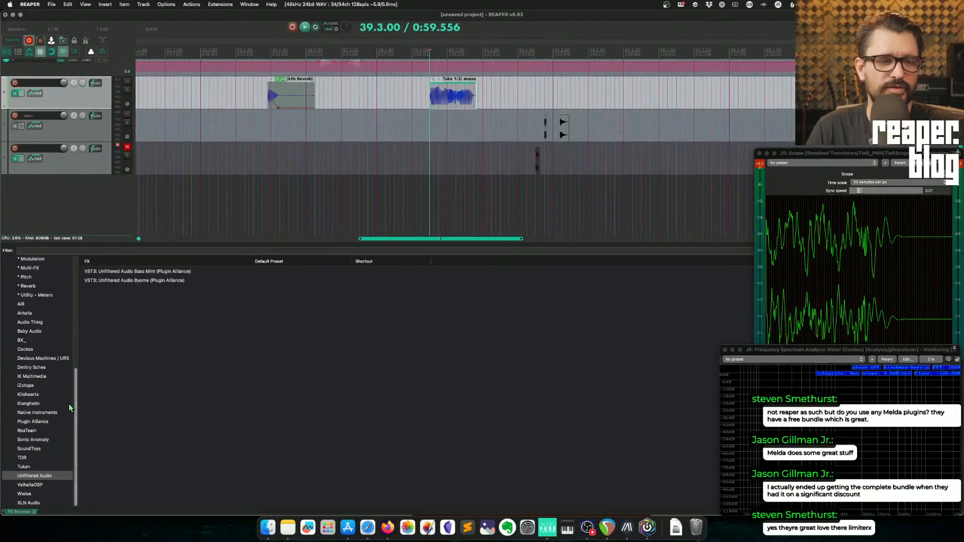
{"action": "scroll", "coordinate": [60, 349], "scroll_direction": "up", "scroll_amount": 5}
{"action": "scroll", "coordinate": [60, 351], "scroll_direction": "down", "scroll_amount": 5}
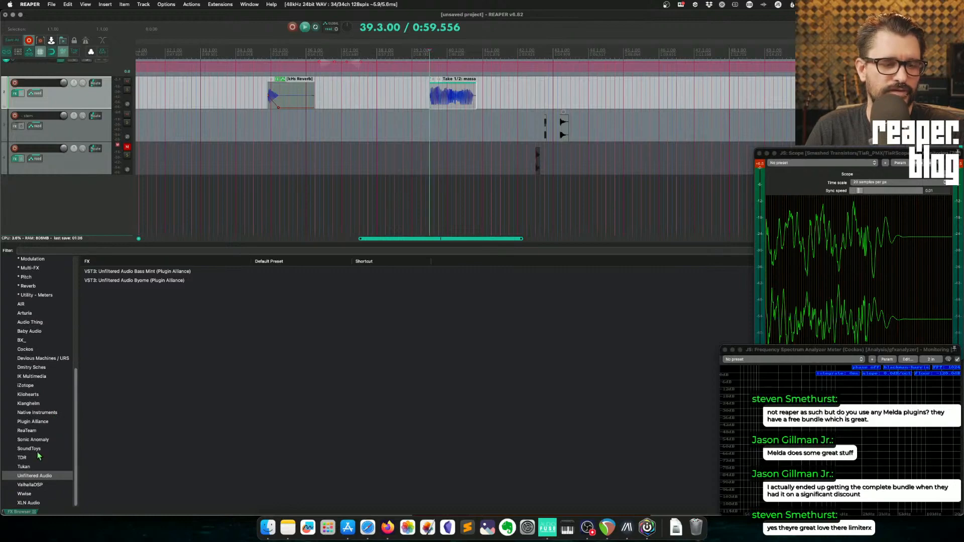
{"action": "left_click", "coordinate": [38, 450]}
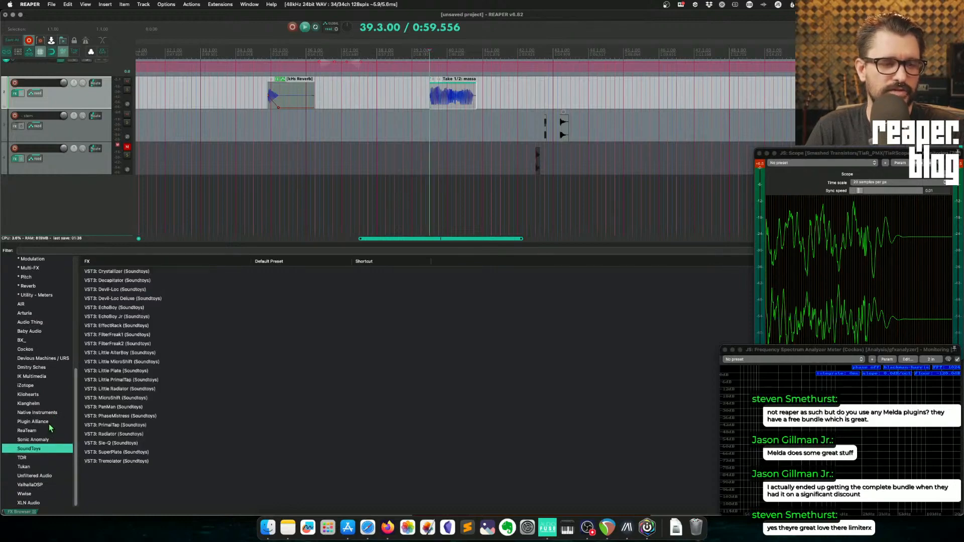
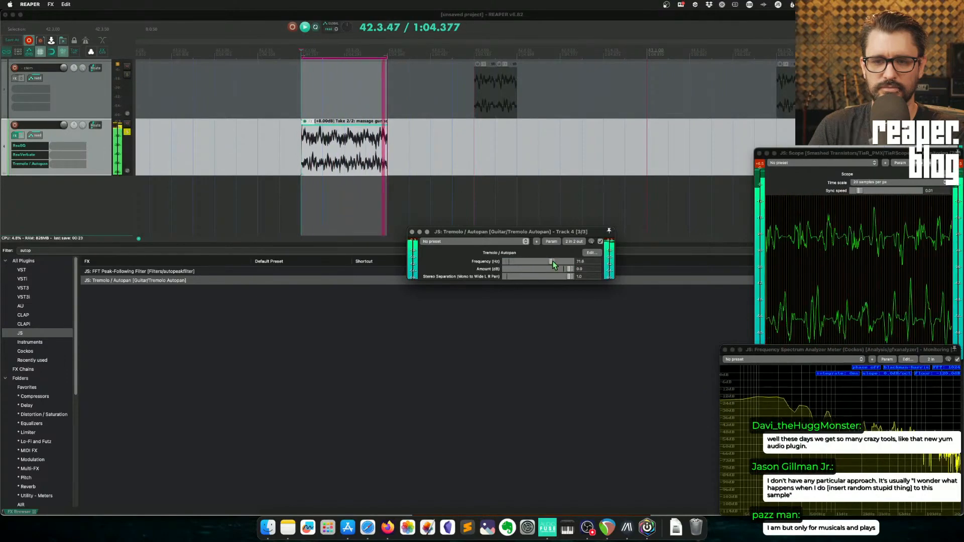
Step: Fade out the massage gun item across its whole length and lower the Tremolo / Autopan frequency while playing the loop
{"action": "key", "text": "space"}
{"action": "left_click", "coordinate": [484, 209]}
{"action": "key", "text": "space"}
{"action": "left_click_drag", "start_coordinate": [387, 128], "coordinate": [302, 128]}
{"action": "key", "text": "space"}
{"action": "left_click_drag", "start_coordinate": [555, 262], "coordinate": [511, 262]}
{"action": "key", "text": "space"}
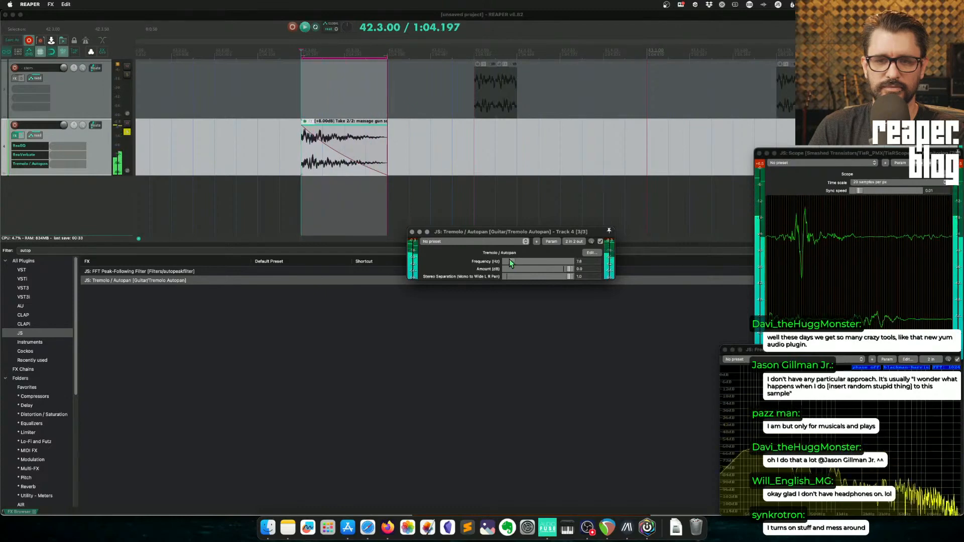
Step: Examine the pan automation items under the ReaDelay items on the first track for comparison with the Tremolo / Autopan effect
{"action": "scroll", "coordinate": [346, 114], "scroll_direction": "up", "scroll_amount": 5}
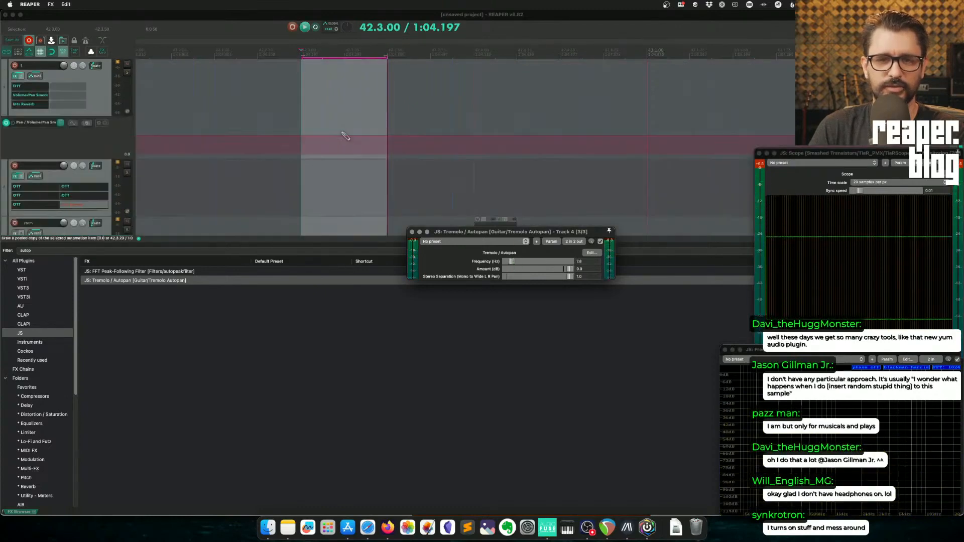
{"action": "scroll", "coordinate": [344, 134], "scroll_direction": "down", "scroll_amount": 4}
{"action": "scroll", "coordinate": [415, 140], "scroll_direction": "left", "scroll_amount": 5}
{"action": "scroll", "coordinate": [415, 140], "scroll_direction": "up", "scroll_amount": 4}
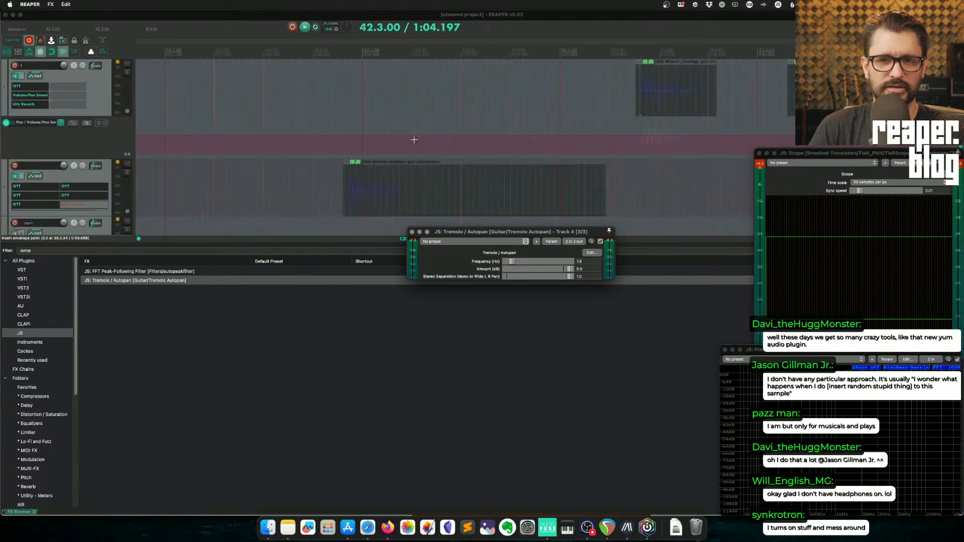
{"action": "left_click", "coordinate": [523, 124]}
{"action": "scroll", "coordinate": [541, 134], "scroll_direction": "left", "scroll_amount": 10}
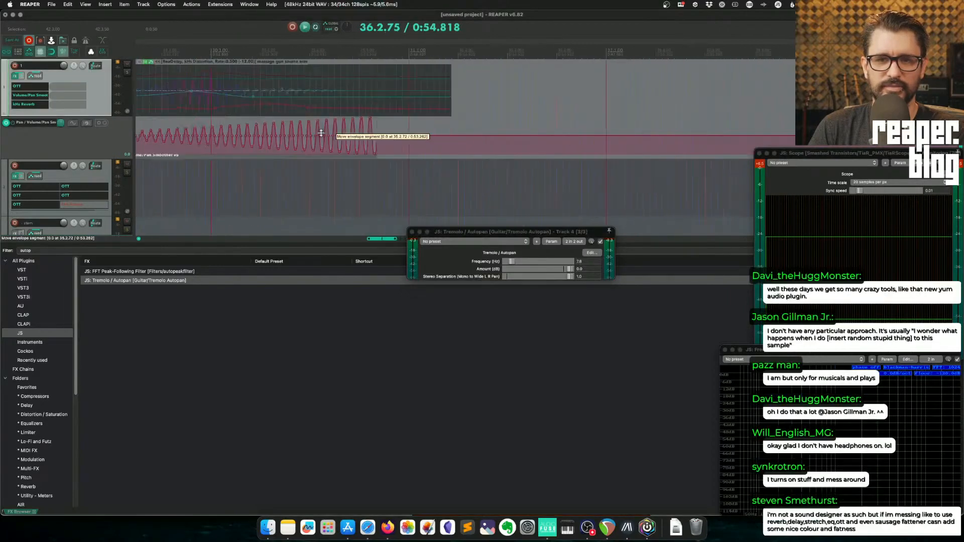
{"action": "scroll", "coordinate": [646, 137], "scroll_direction": "right", "scroll_amount": 3}
{"action": "scroll", "coordinate": [704, 138], "scroll_direction": "right", "scroll_amount": 3}
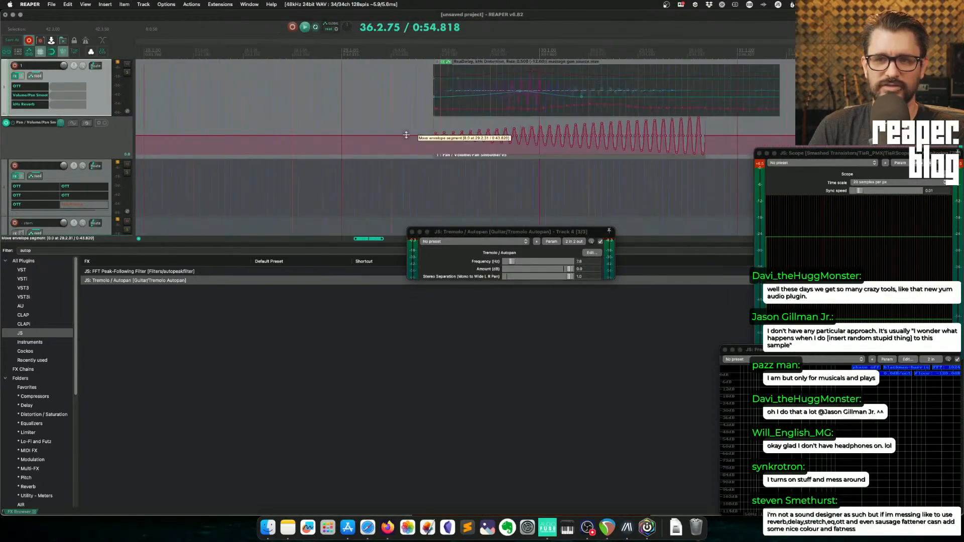
{"action": "scroll", "coordinate": [670, 134], "scroll_direction": "right", "scroll_amount": 3}
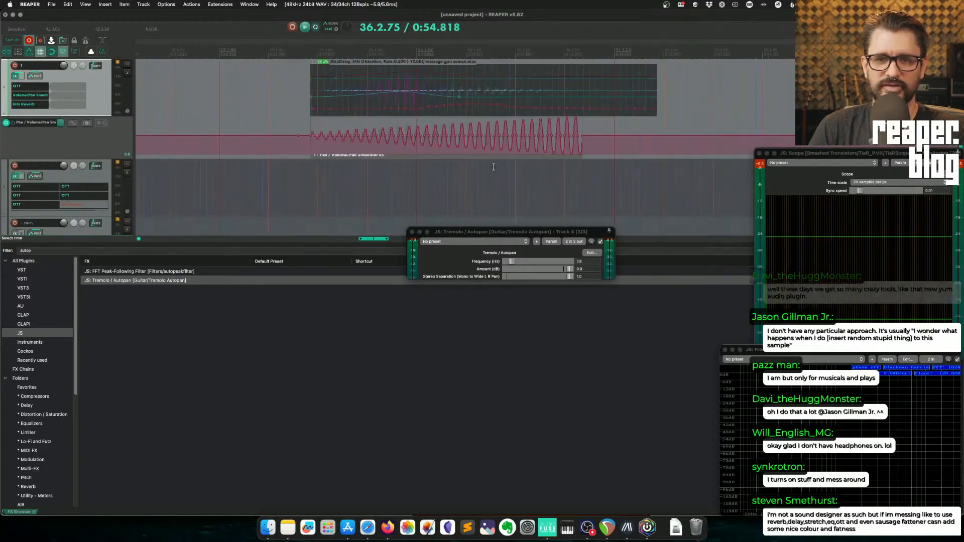
{"action": "scroll", "coordinate": [547, 219], "scroll_direction": "right", "scroll_amount": 10}
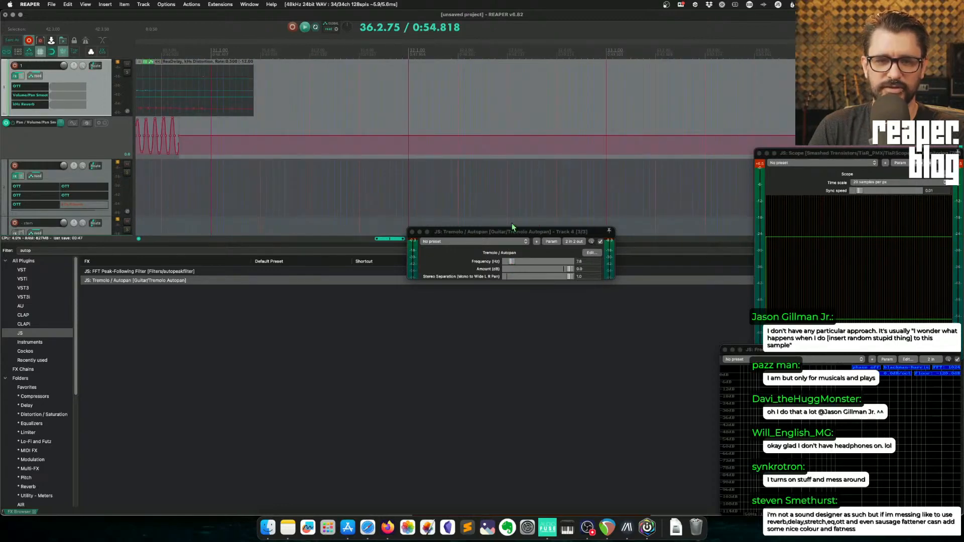
{"action": "scroll", "coordinate": [513, 175], "scroll_direction": "down", "scroll_amount": 5}
{"action": "scroll", "coordinate": [513, 180], "scroll_direction": "right", "scroll_amount": 7}
{"action": "scroll", "coordinate": [513, 180], "scroll_direction": "down", "scroll_amount": 4}
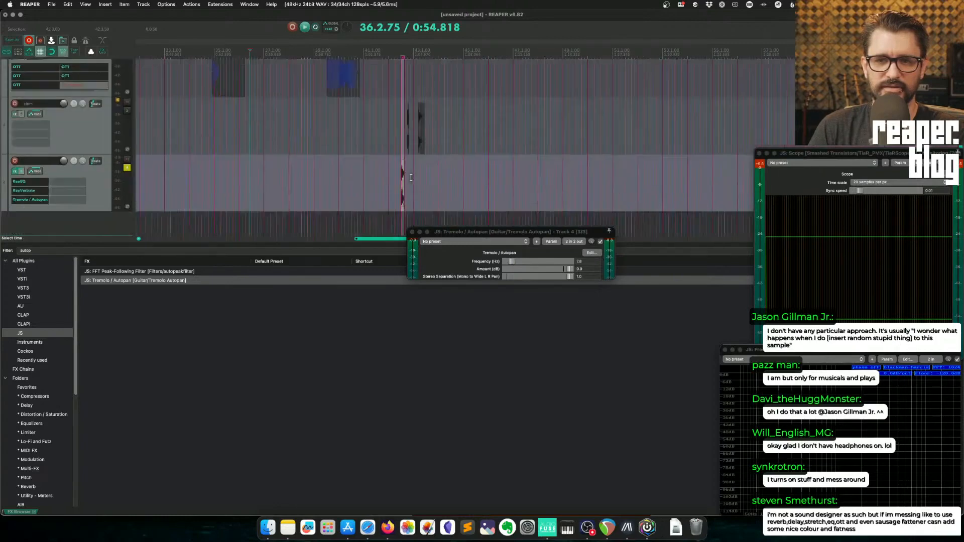
Step: Loop the massage gun item while trying Tremolo / Autopan settings, ending at frequency 0.4 Hz and stereo separation 0.25
{"action": "left_click", "coordinate": [402, 190]}
{"action": "key", "text": "space"}
{"action": "left_click_drag", "start_coordinate": [513, 261], "coordinate": [533, 262]}
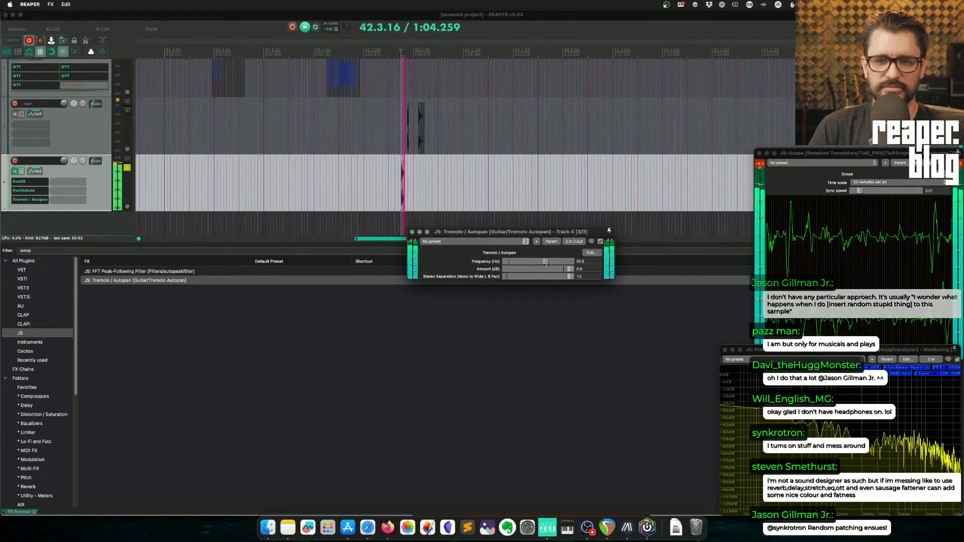
{"action": "left_click_drag", "start_coordinate": [514, 262], "coordinate": [526, 261]}
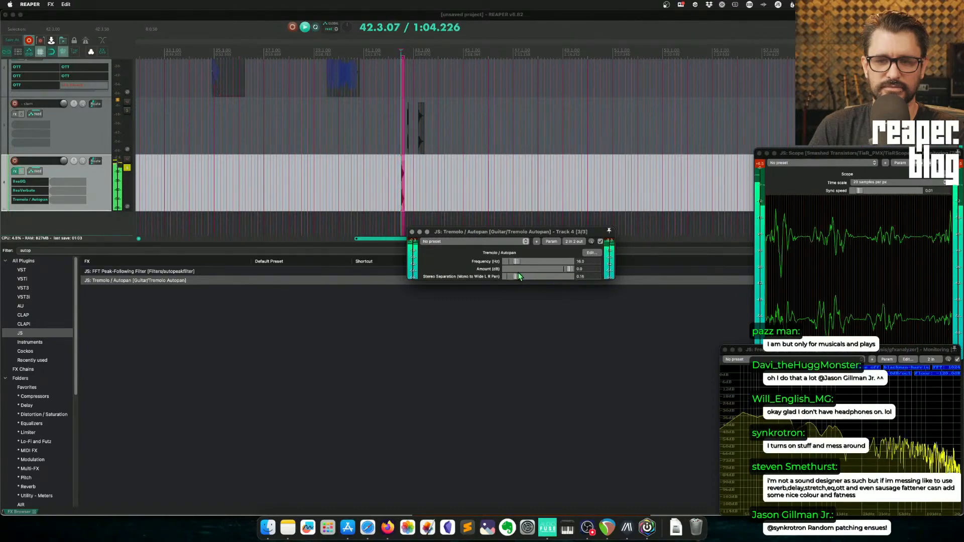
{"action": "mouse_move", "coordinate": [518, 261]}
{"action": "left_mouse_down"}
{"action": "mouse_move", "coordinate": [538, 264]}
{"action": "mouse_move", "coordinate": [505, 261]}
{"action": "left_mouse_up"}
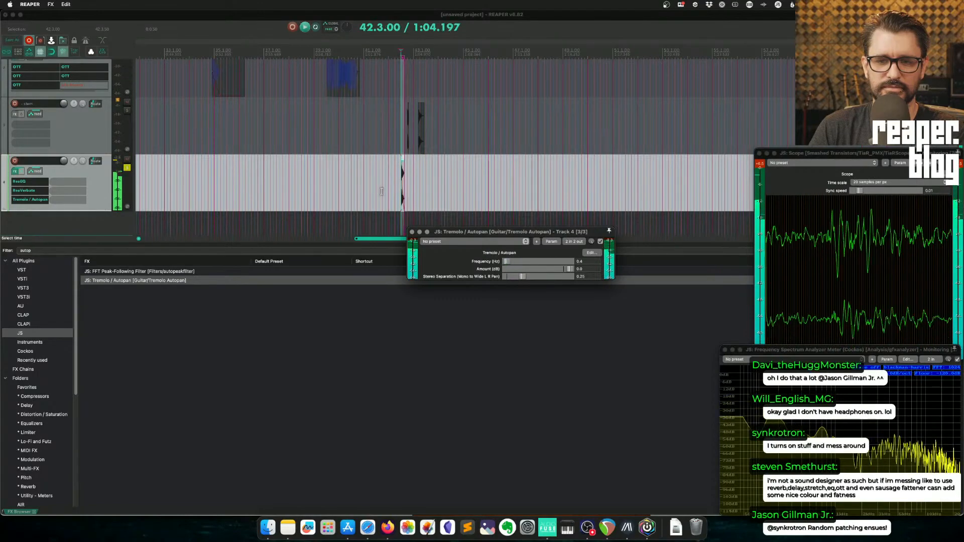
Step: Remove the Tremolo / Autopan effect from the massage gun track
{"action": "scroll", "coordinate": [405, 187], "scroll_direction": "up", "scroll_amount": 5}
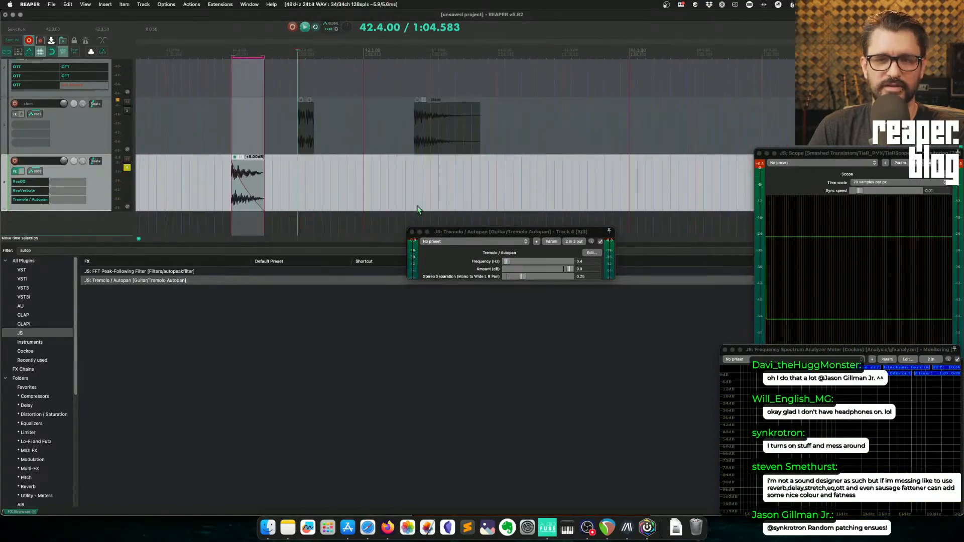
{"action": "left_click", "coordinate": [48, 203], "text": "alt"}
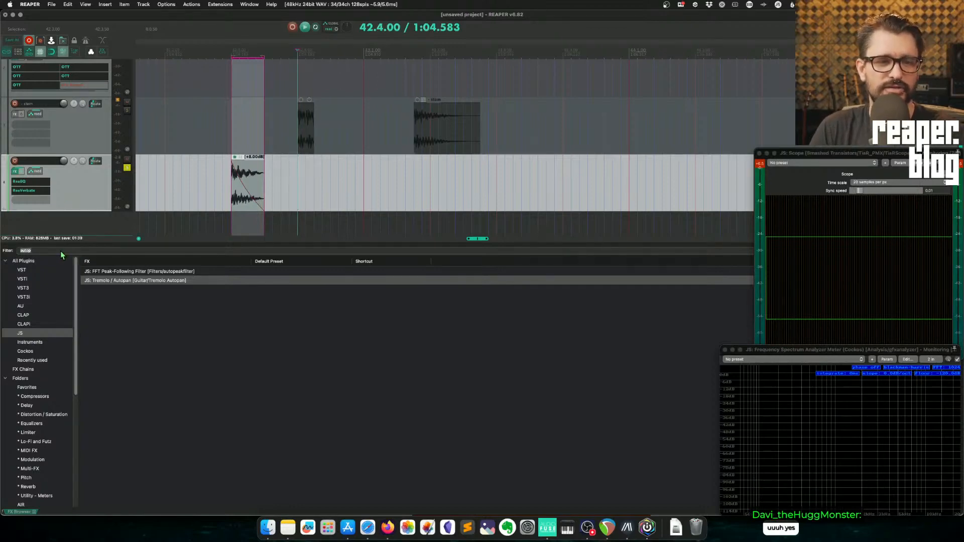
{"action": "left_click", "coordinate": [209, 344]}
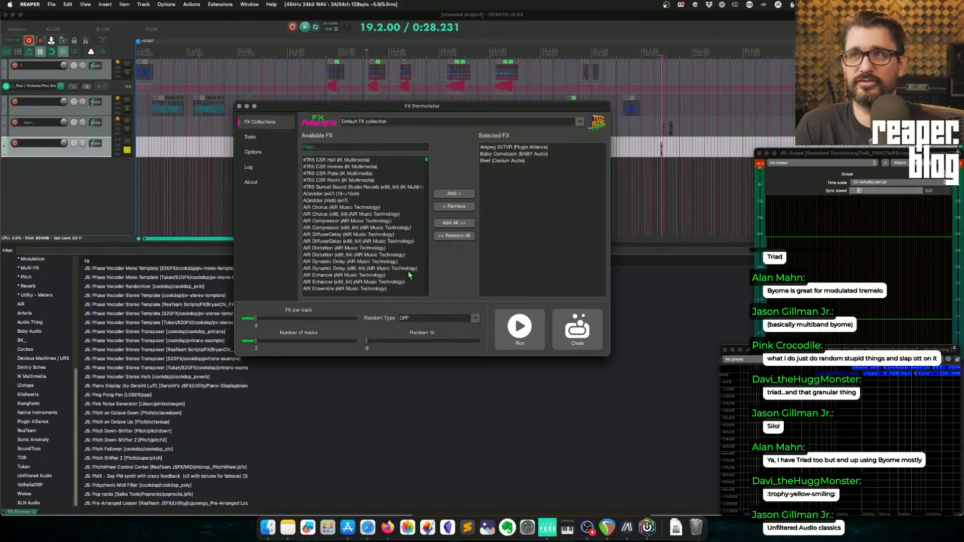
Step: Add AIR Distortion (x86_64), Pitch Drift and Super VHS to the selected FX in FX Permutator
{"action": "left_click_drag", "start_coordinate": [413, 111], "coordinate": [413, 200]}
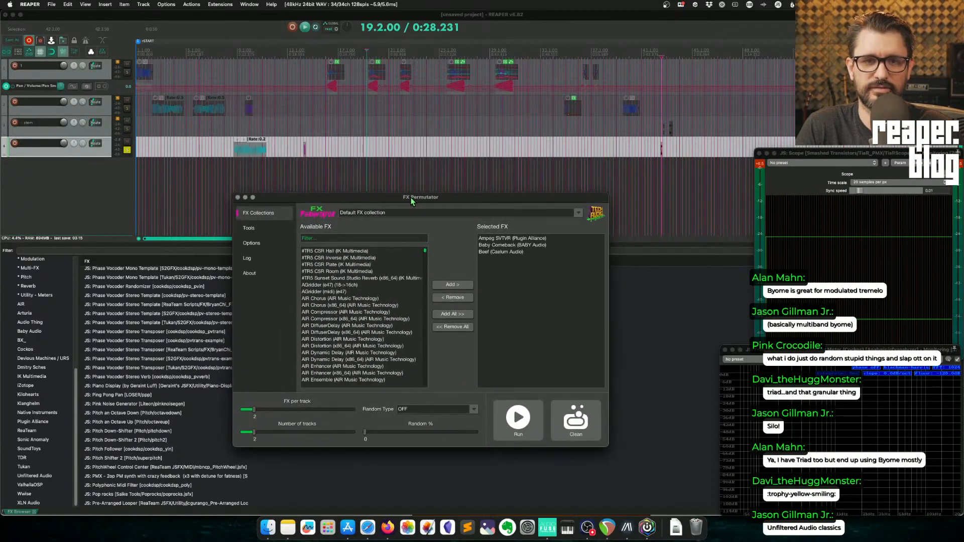
{"action": "double_click", "coordinate": [353, 345]}
{"action": "scroll", "coordinate": [359, 329], "scroll_direction": "down", "scroll_amount": 5}
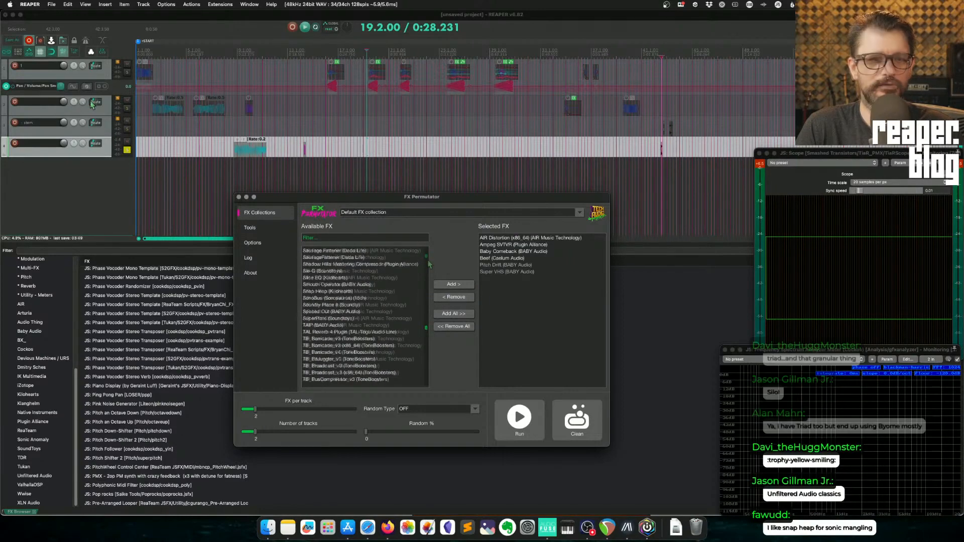
Step: Delete the three tracks below the first track and its pan envelope
{"action": "left_click", "coordinate": [106, 110]}
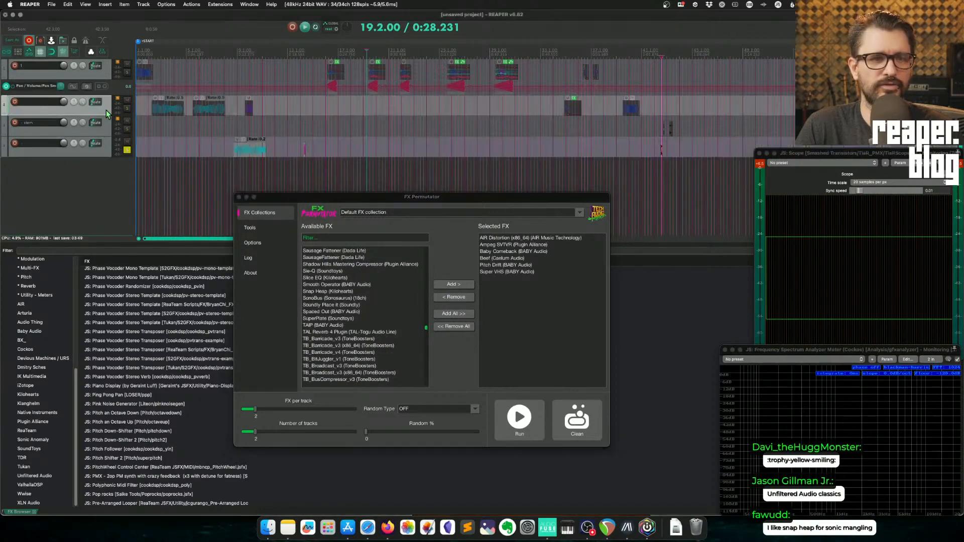
{"action": "left_click", "coordinate": [110, 158]}
{"action": "left_click", "coordinate": [105, 152], "text": "shift"}
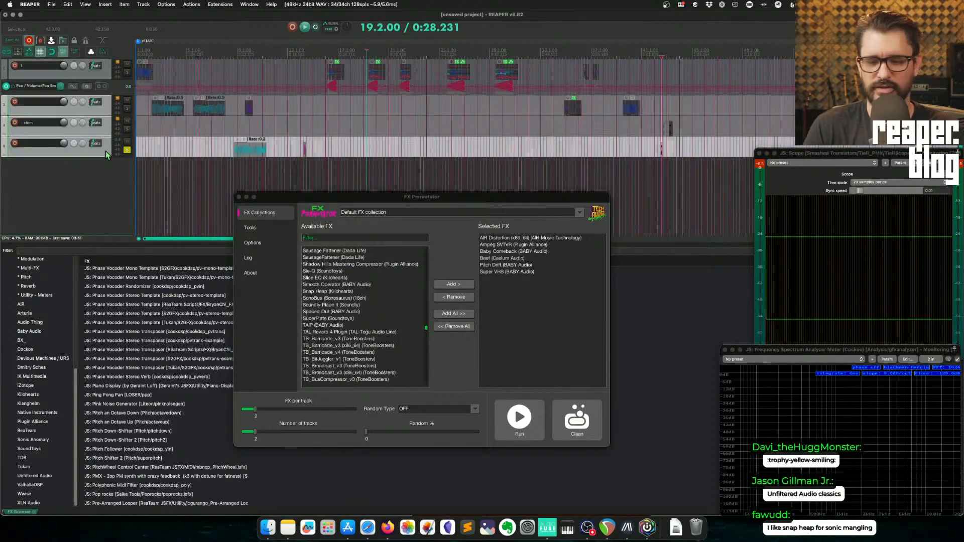
{"action": "key", "text": "Delete"}
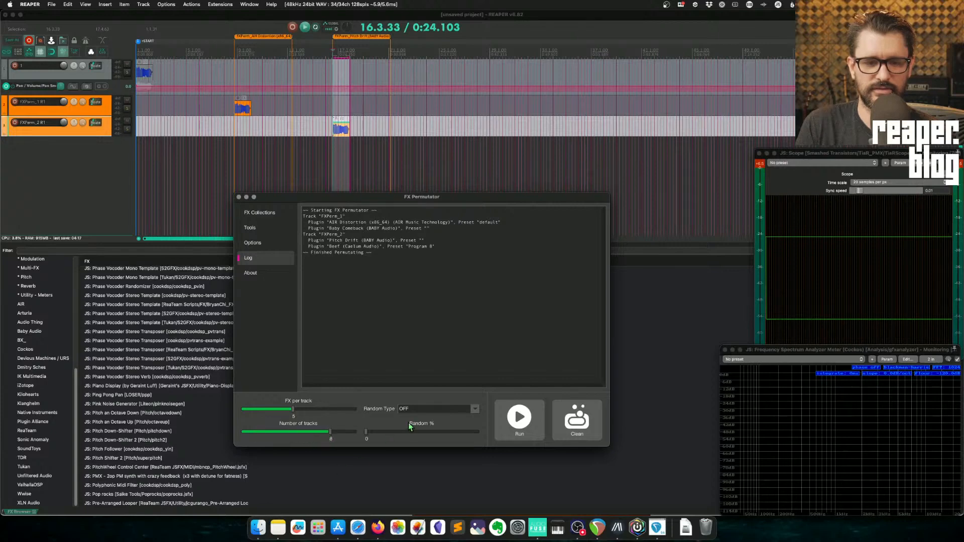
Step: Run FX Permutator for 8 tracks with 5 FX each, random type All and random amount 48 %, and close its window
{"action": "left_click", "coordinate": [433, 410]}
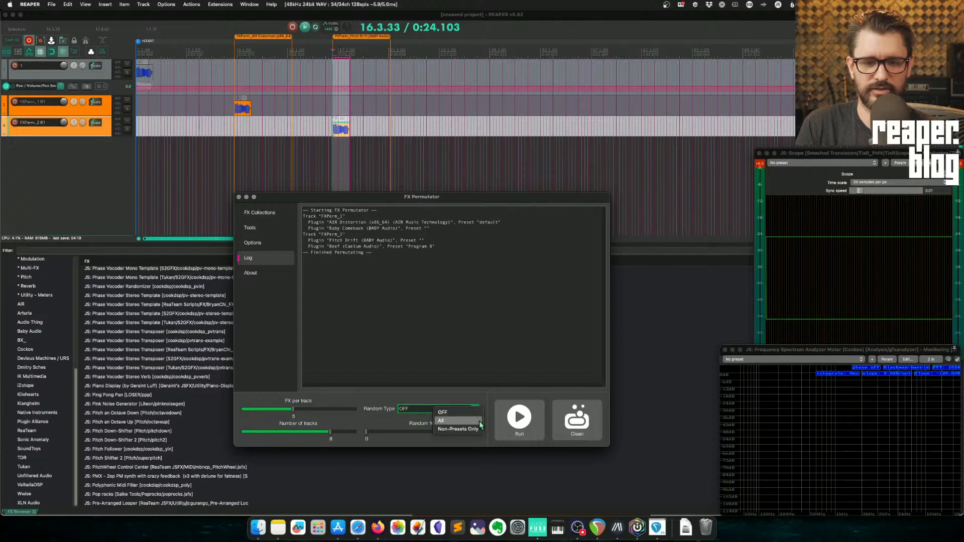
{"action": "left_click", "coordinate": [442, 421]}
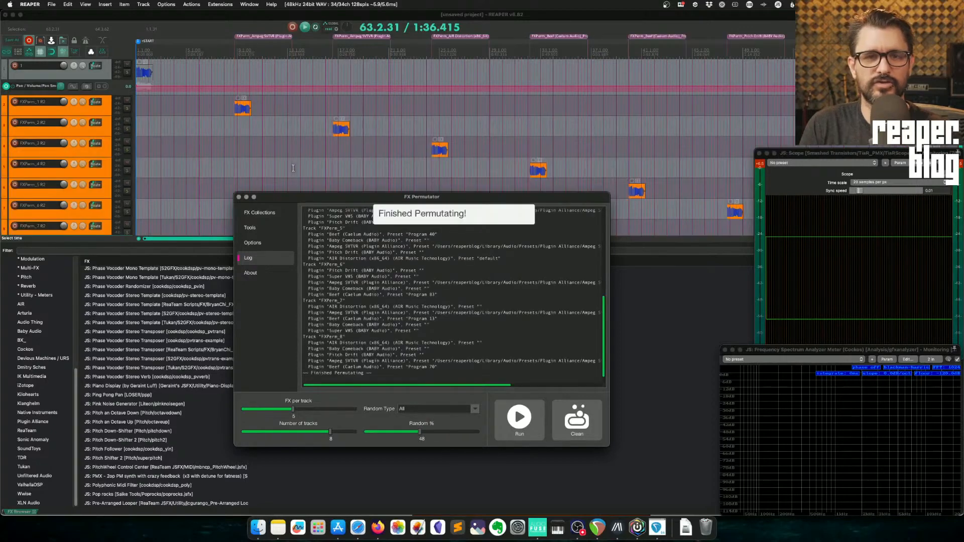
{"action": "scroll", "coordinate": [346, 151], "scroll_direction": "down", "scroll_amount": 5}
{"action": "left_click", "coordinate": [239, 197]}
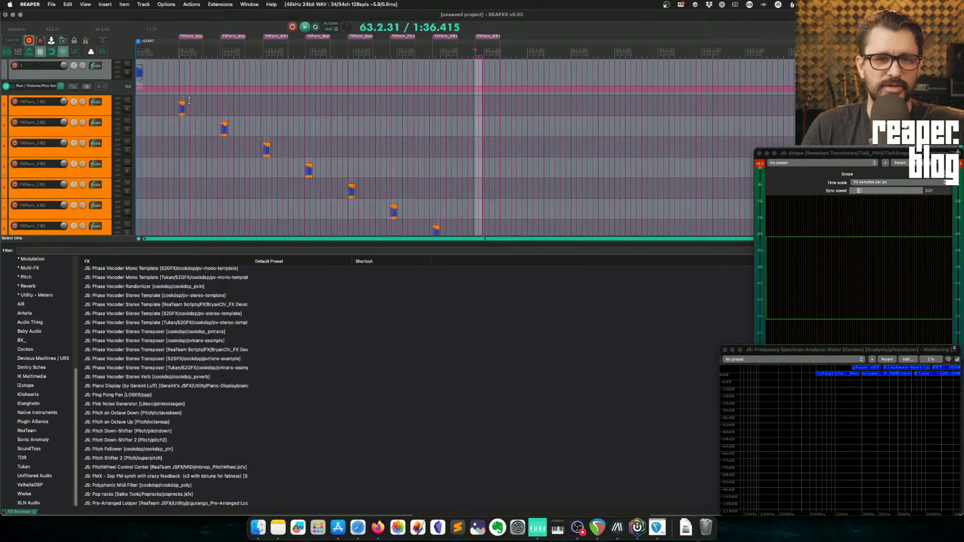
Step: Select the FXPerm_1 track's item with the edit cursor at its start, 8.4.16, and bring up the mixer
{"action": "left_click", "coordinate": [180, 82]}
{"action": "scroll", "coordinate": [186, 88], "scroll_direction": "up", "scroll_amount": 6}
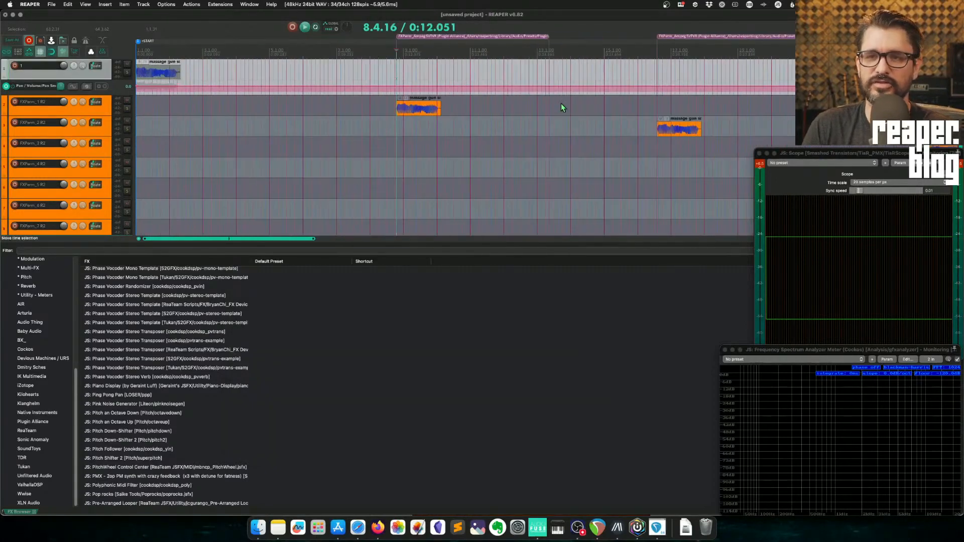
{"action": "scroll", "coordinate": [528, 143], "scroll_direction": "up", "scroll_amount": 2}
{"action": "scroll", "coordinate": [528, 146], "scroll_direction": "up", "scroll_amount": 1}
{"action": "scroll", "coordinate": [528, 146], "scroll_direction": "right", "scroll_amount": 3}
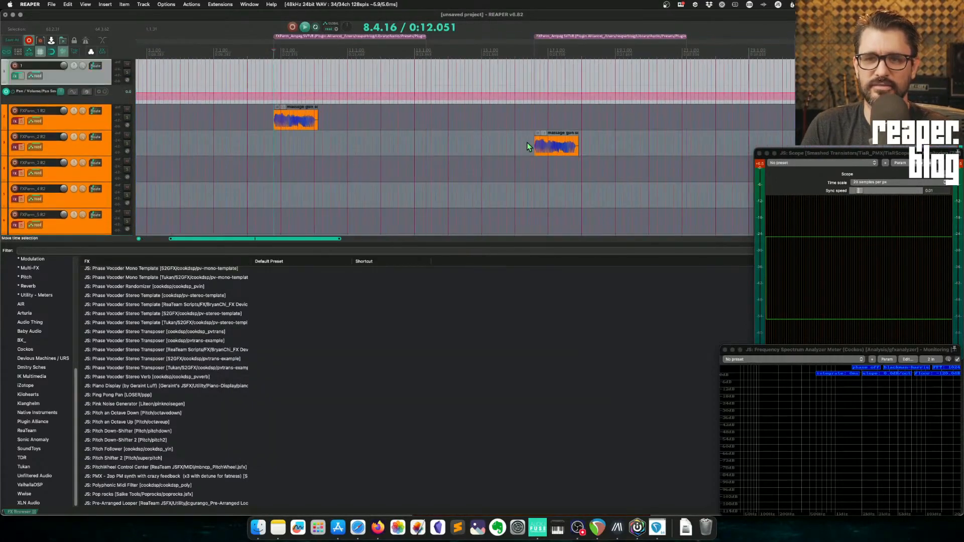
{"action": "scroll", "coordinate": [526, 146], "scroll_direction": "right", "scroll_amount": 1}
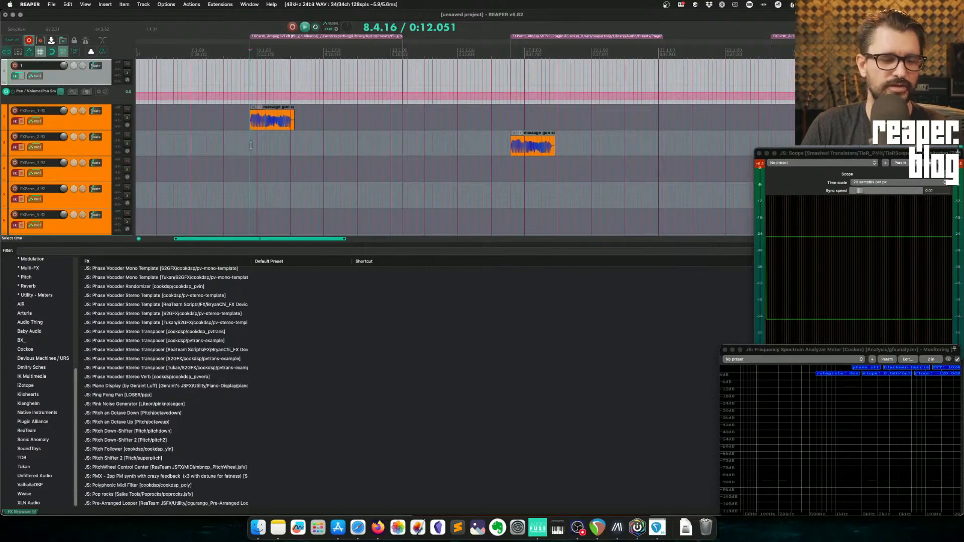
{"action": "left_click", "coordinate": [255, 119]}
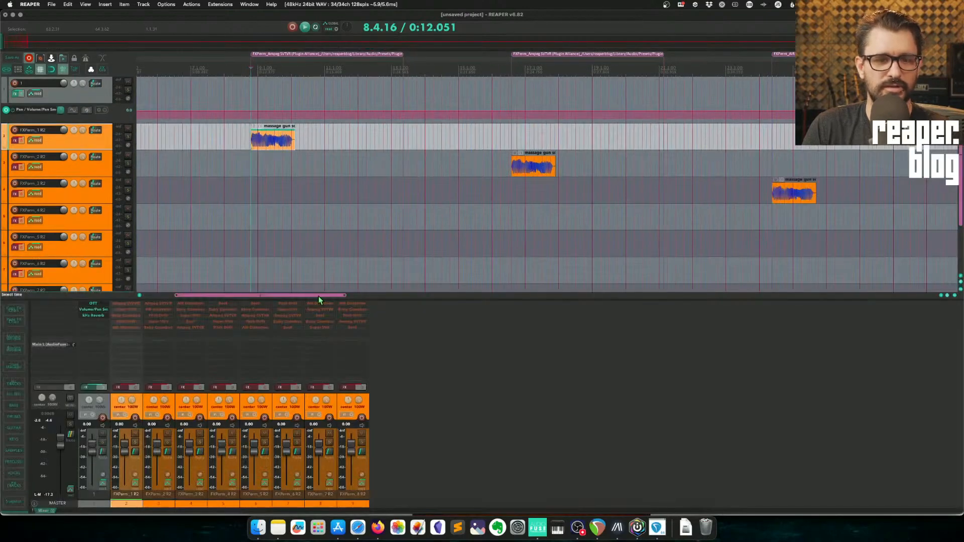
{"action": "left_click_drag", "start_coordinate": [318, 296], "coordinate": [304, 298]}
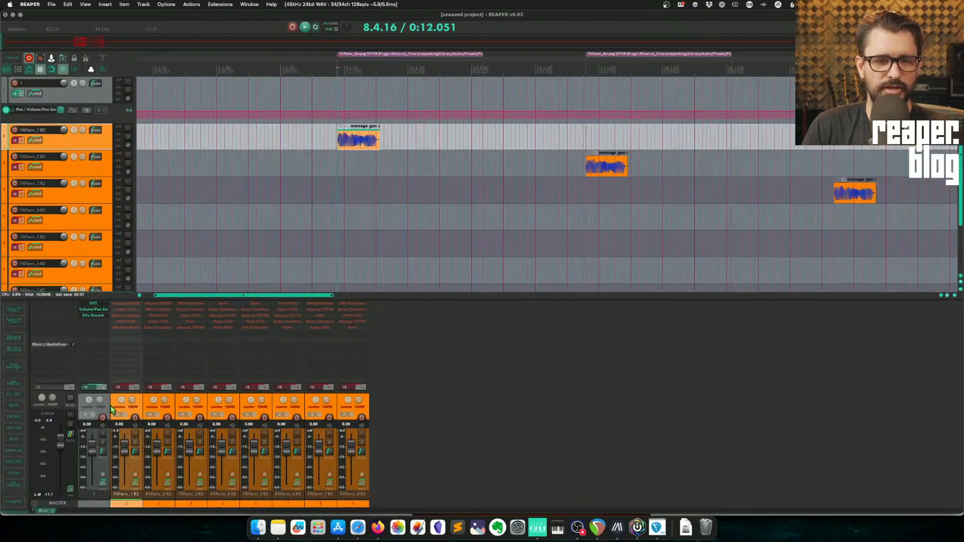
Step: Play the first three permutation items, enabling only the FX chain of the track being auditioned
{"action": "left_click", "coordinate": [133, 387]}
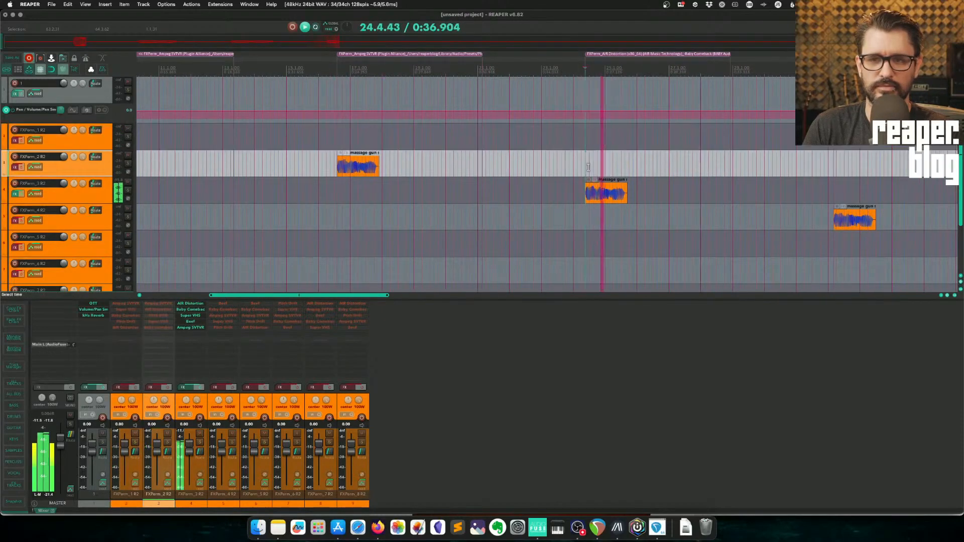
{"action": "key", "text": "space"}
{"action": "scroll", "coordinate": [606, 241], "scroll_direction": "right", "scroll_amount": 10}
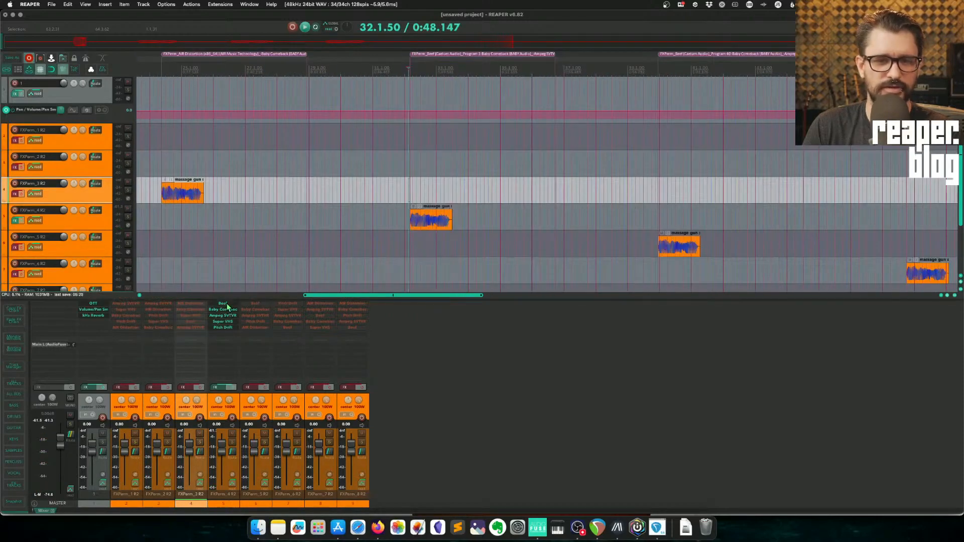
Step: Audition FXPerm_4 with its Beef, Baby Comeback and Ampeg SVTVR plug-ins open, toggling the Ampeg SVTVR bypass
{"action": "left_click", "coordinate": [227, 304]}
{"action": "left_click", "coordinate": [230, 311]}
{"action": "key", "text": "space"}
{"action": "left_click", "coordinate": [230, 317]}
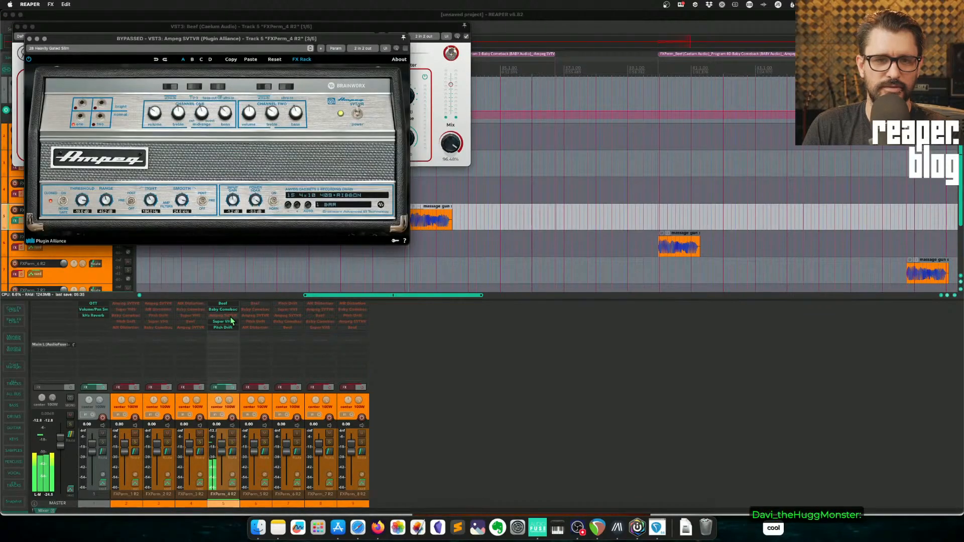
{"action": "left_click", "coordinate": [231, 318], "text": "shift"}
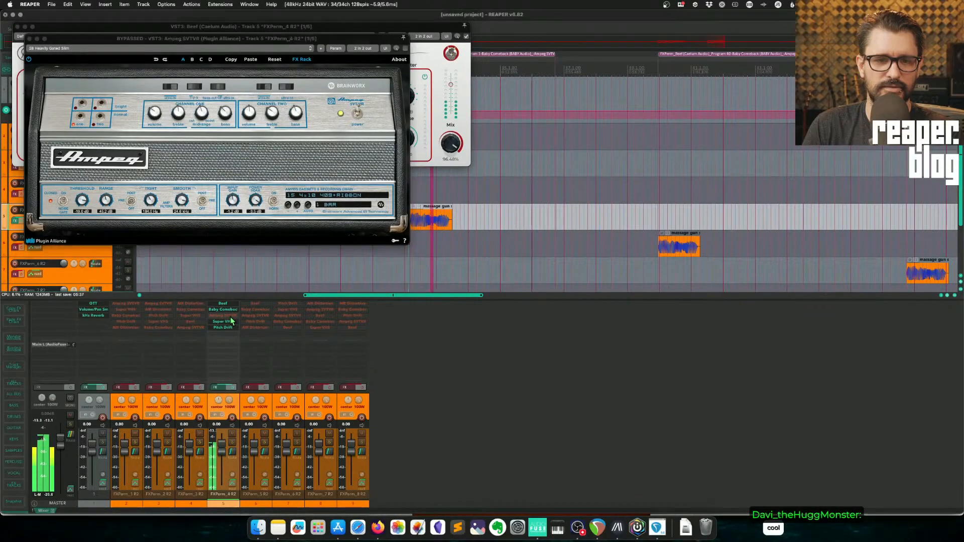
{"action": "left_click", "coordinate": [230, 316], "text": "shift"}
Step: Audition the FXPerm_5, FXPerm_6 and FXPerm_7 items in turn, enabling only the playing track's FX chain
{"action": "left_click", "coordinate": [233, 389]}
{"action": "left_click", "coordinate": [265, 390]}
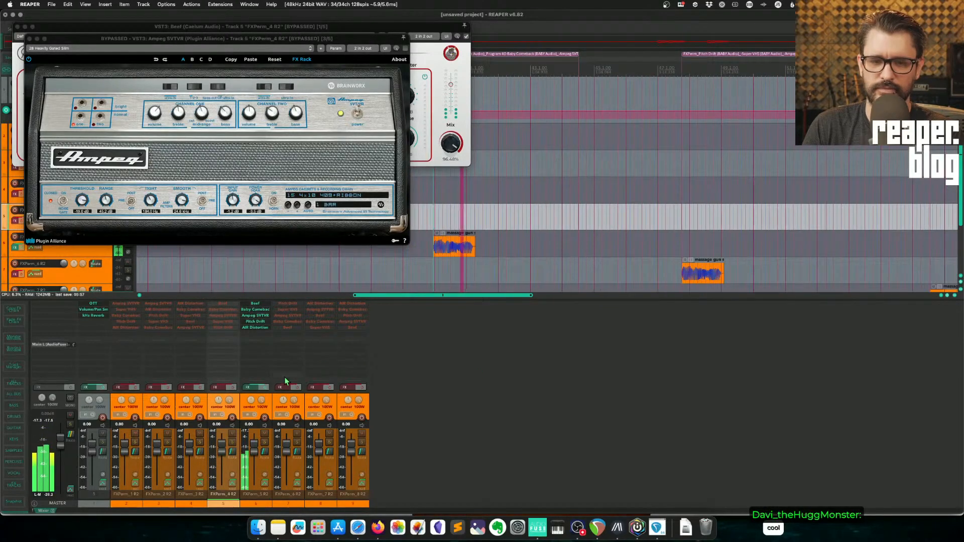
{"action": "left_click", "coordinate": [264, 389]}
{"action": "left_click", "coordinate": [297, 390]}
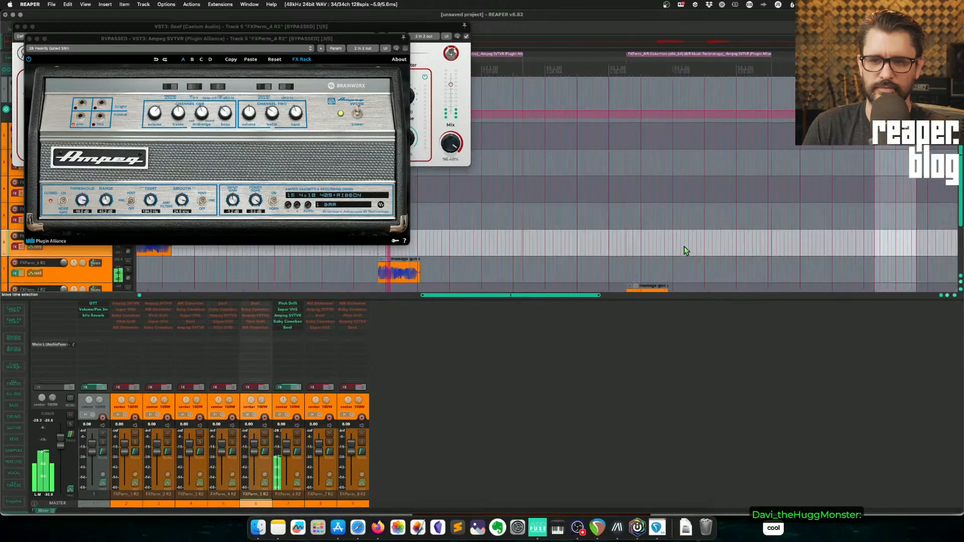
{"action": "left_click", "coordinate": [506, 262]}
{"action": "scroll", "coordinate": [477, 218], "scroll_direction": "down", "scroll_amount": 1}
{"action": "scroll", "coordinate": [477, 218], "scroll_direction": "down", "scroll_amount": 2}
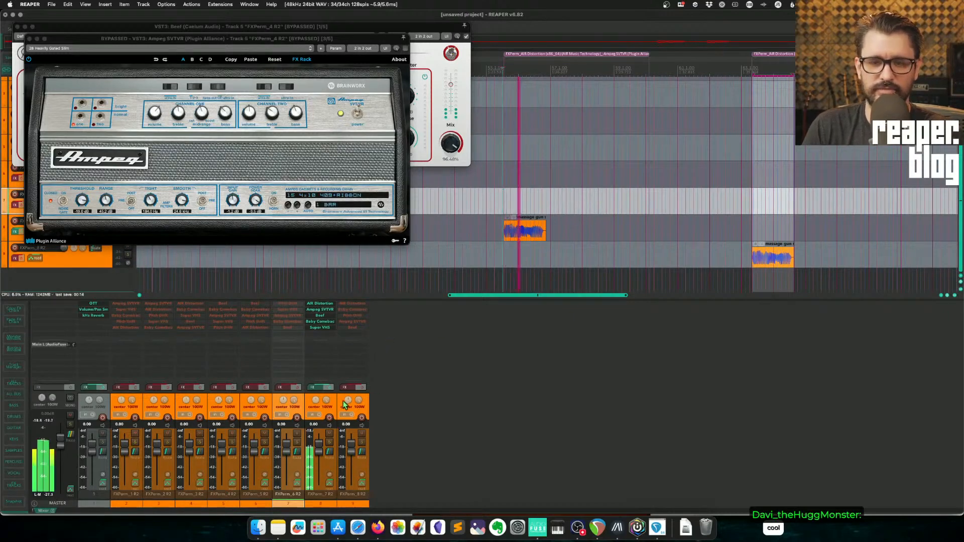
Step: Disable FXPerm_7's FX chain, play the FXPerm_8 item and clear the time selection
{"action": "key", "text": "space"}
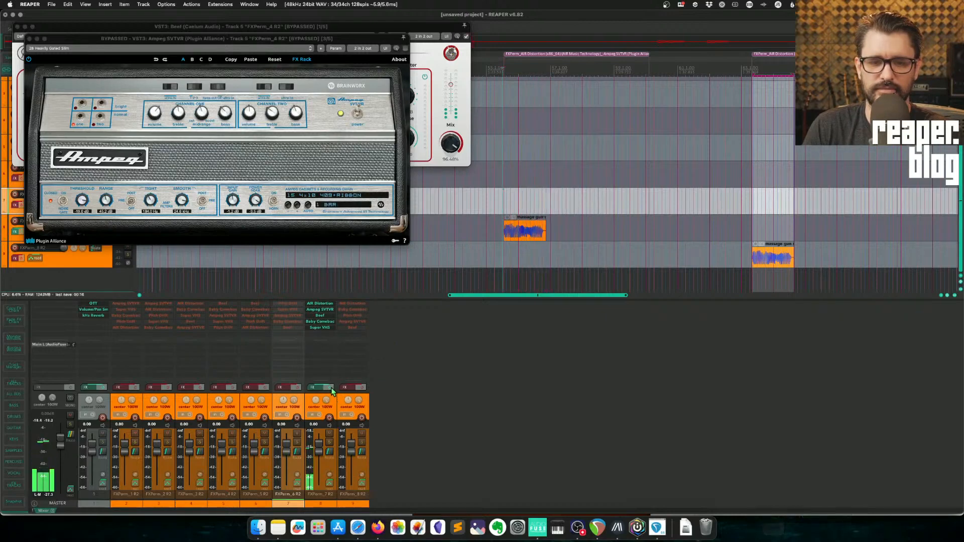
{"action": "left_click", "coordinate": [331, 389]}
{"action": "left_click", "coordinate": [754, 226]}
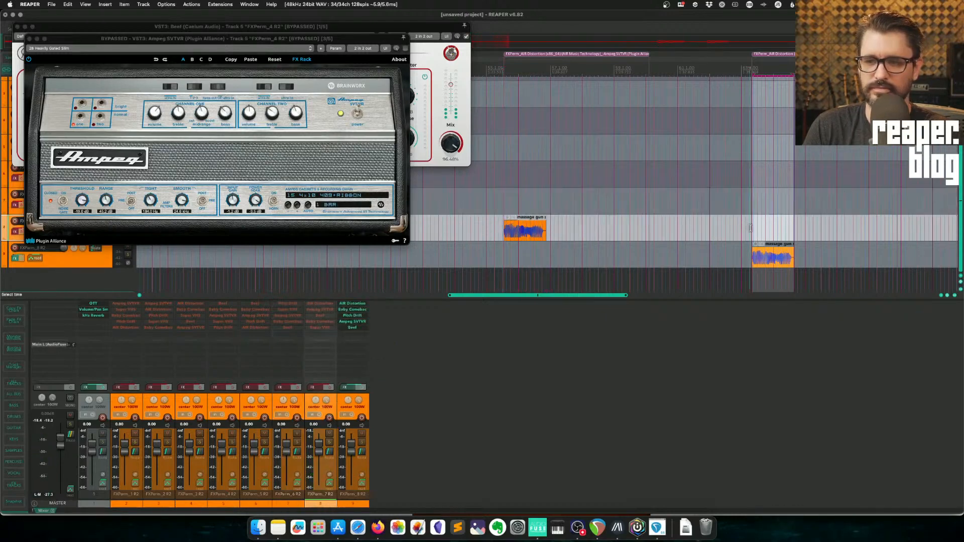
{"action": "key", "text": "space"}
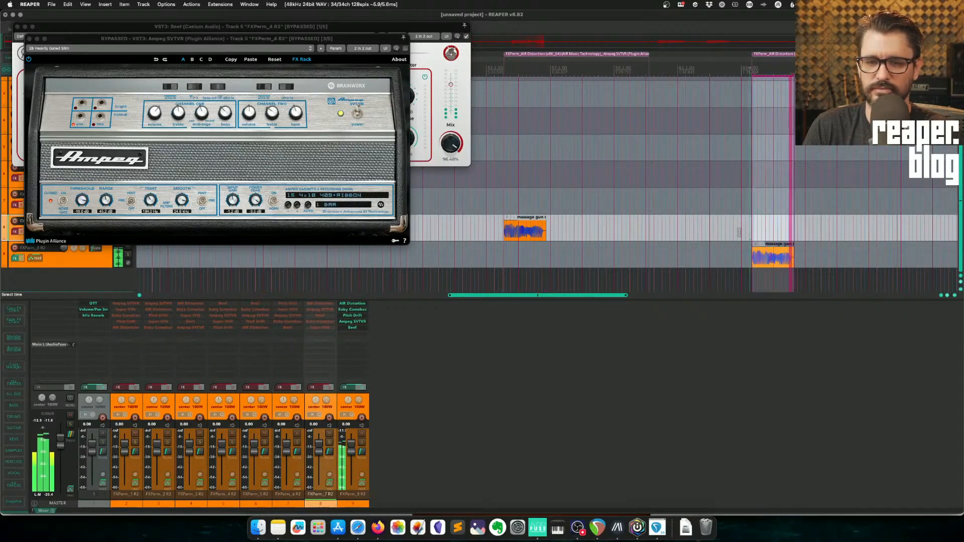
{"action": "left_click", "coordinate": [480, 242]}
{"action": "key", "text": "Escape"}
{"action": "scroll", "coordinate": [479, 242], "scroll_direction": "down", "scroll_amount": 10}
{"action": "scroll", "coordinate": [440, 243], "scroll_direction": "down", "scroll_amount": 5}
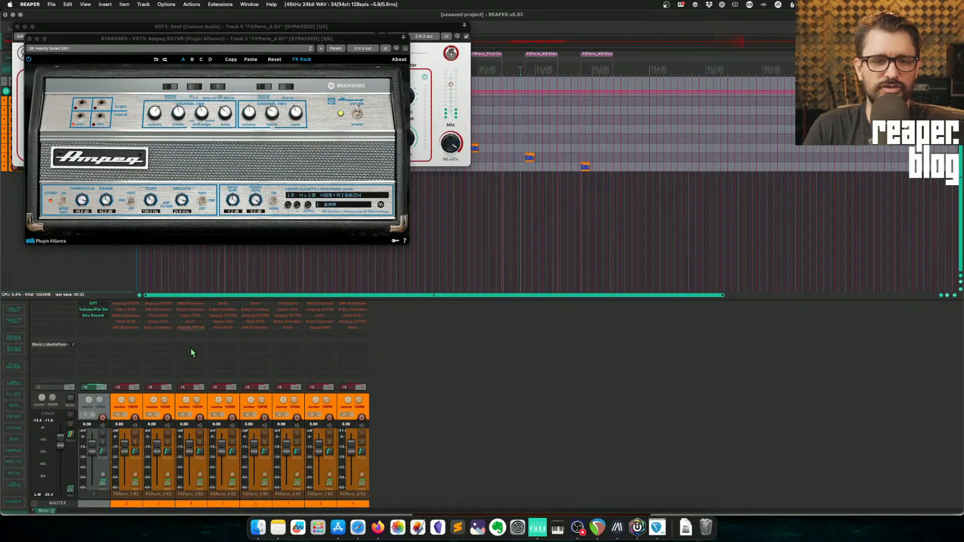
Step: Delete all eight tracks from FXPerm_1 to FXPerm_8
{"action": "left_click", "coordinate": [140, 401]}
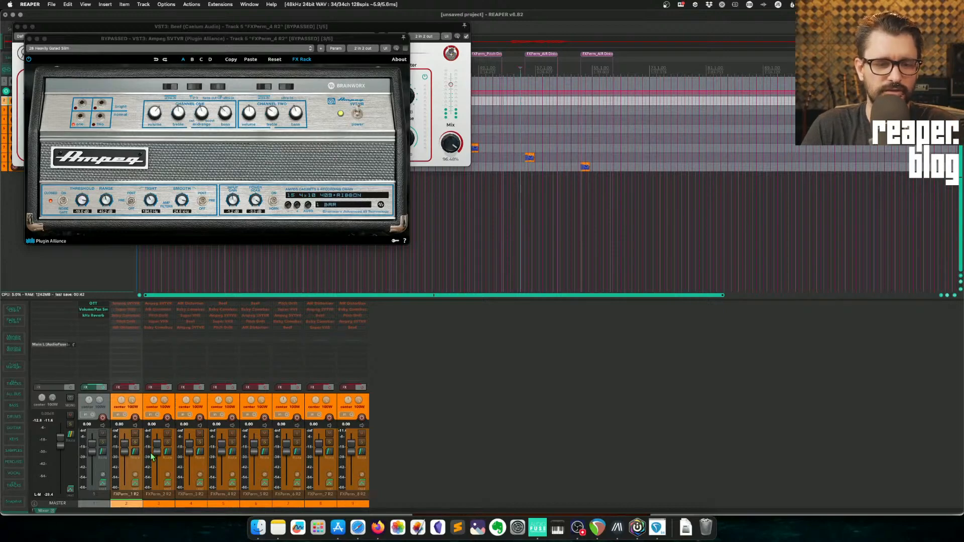
{"action": "left_click", "coordinate": [351, 505], "text": "shift"}
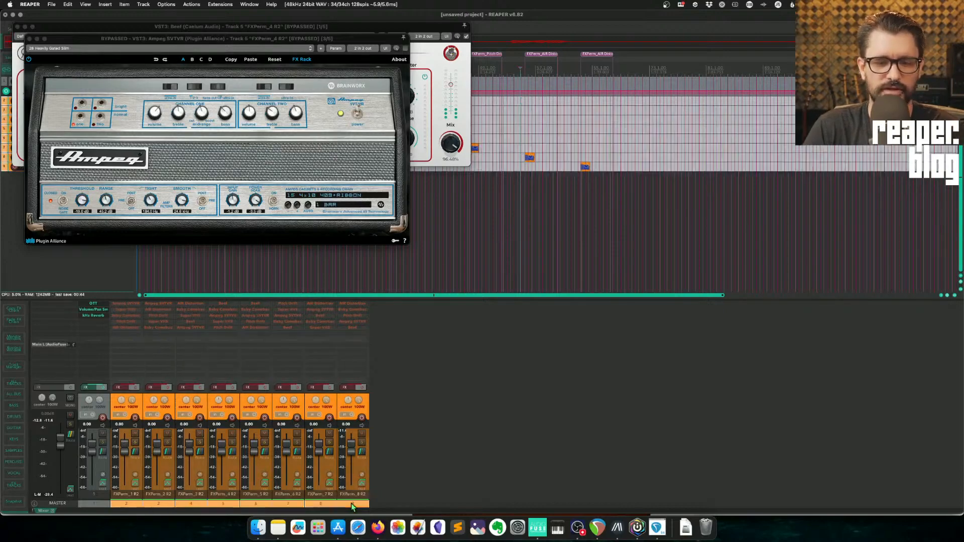
{"action": "key", "text": "Delete"}
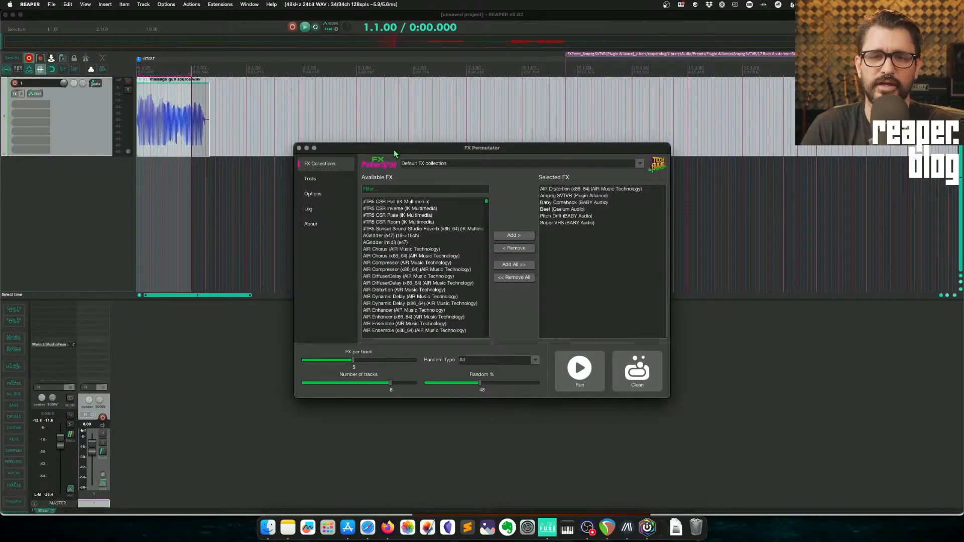
Step: Remove all plug-ins from the selected FX of the Default FX collection in FX Permutator
{"action": "left_click_drag", "start_coordinate": [398, 153], "coordinate": [324, 111]}
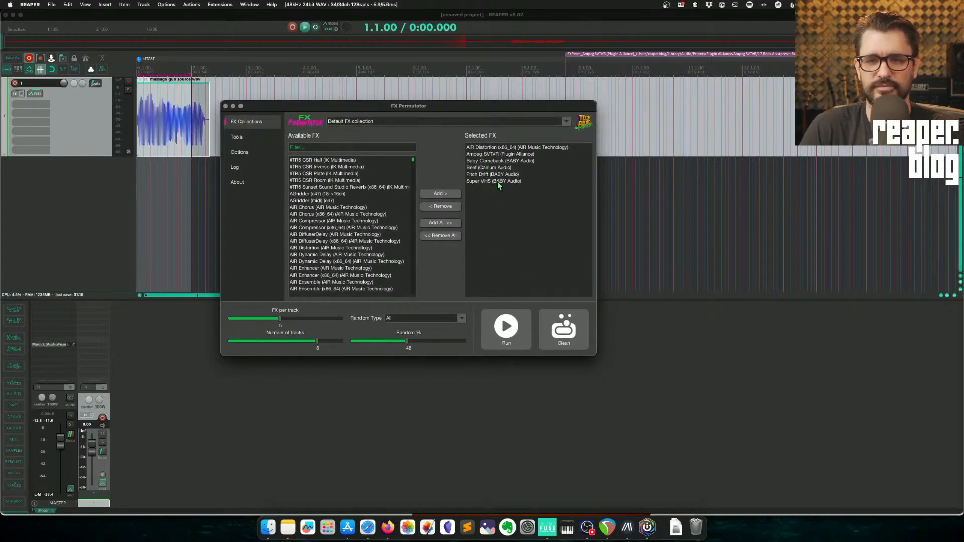
{"action": "left_click", "coordinate": [452, 234]}
{"action": "left_click", "coordinate": [370, 123]}
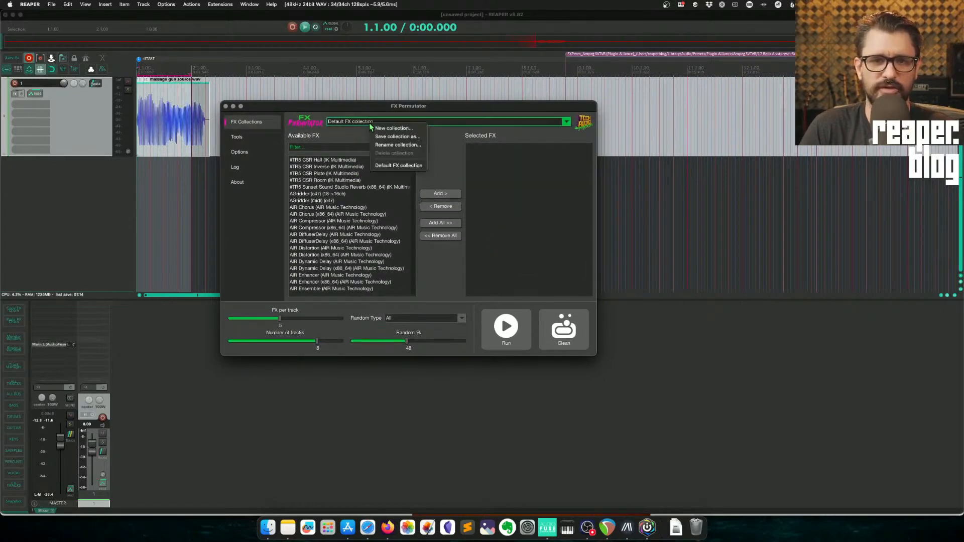
{"action": "left_click", "coordinate": [566, 125]}
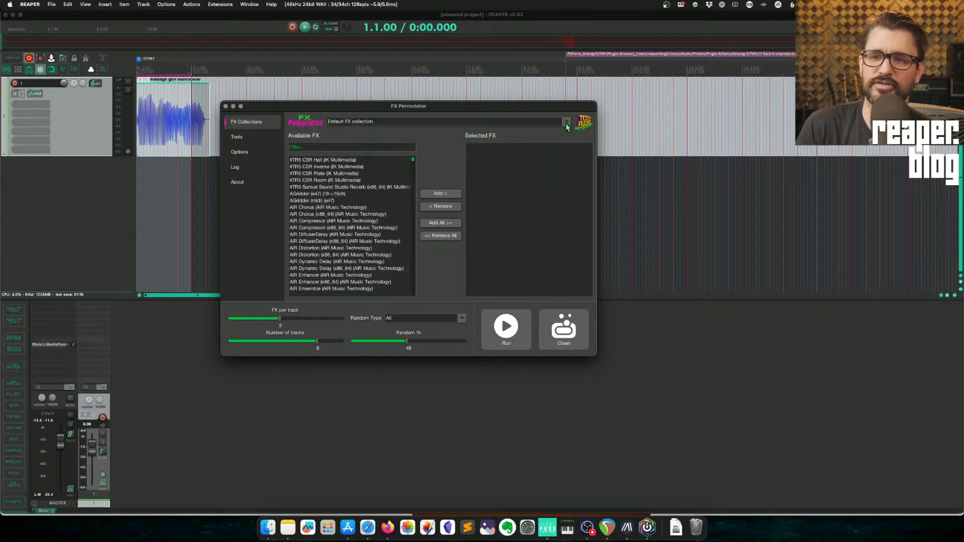
Step: Filter the available FX by khs and add all the Kilohearts plug-ins to the selected FX
{"action": "left_click", "coordinate": [348, 146]}
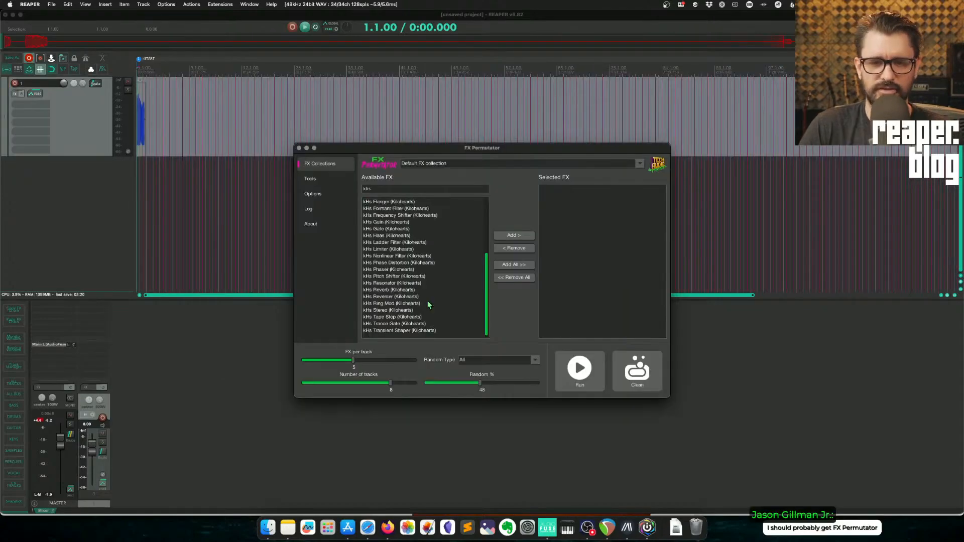
{"action": "left_click", "coordinate": [419, 332], "text": "shift"}
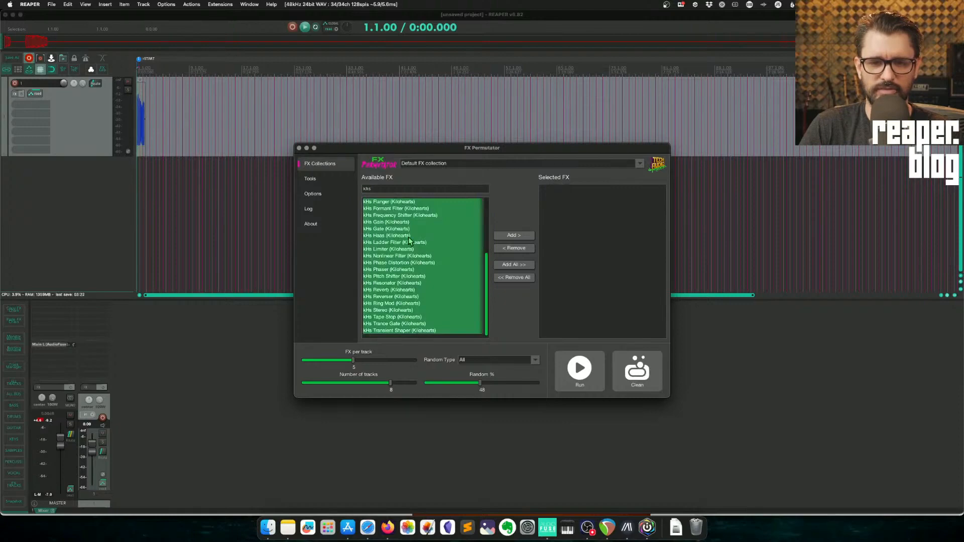
{"action": "scroll", "coordinate": [465, 272], "scroll_direction": "up", "scroll_amount": 4}
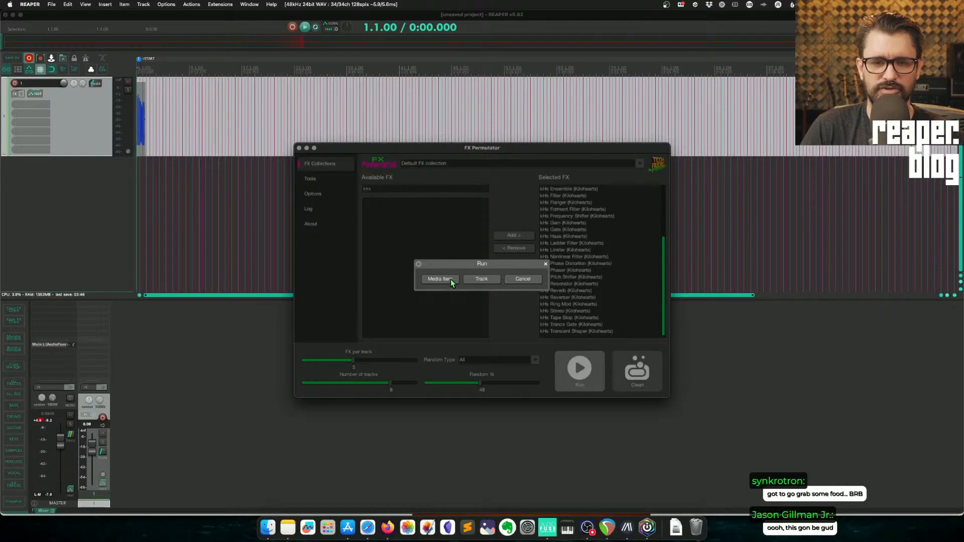
Step: Run FX Permutator for 8 tracks with 5 FX each, random type All and random amount 48 %, and move its window aside
{"action": "left_click", "coordinate": [451, 279]}
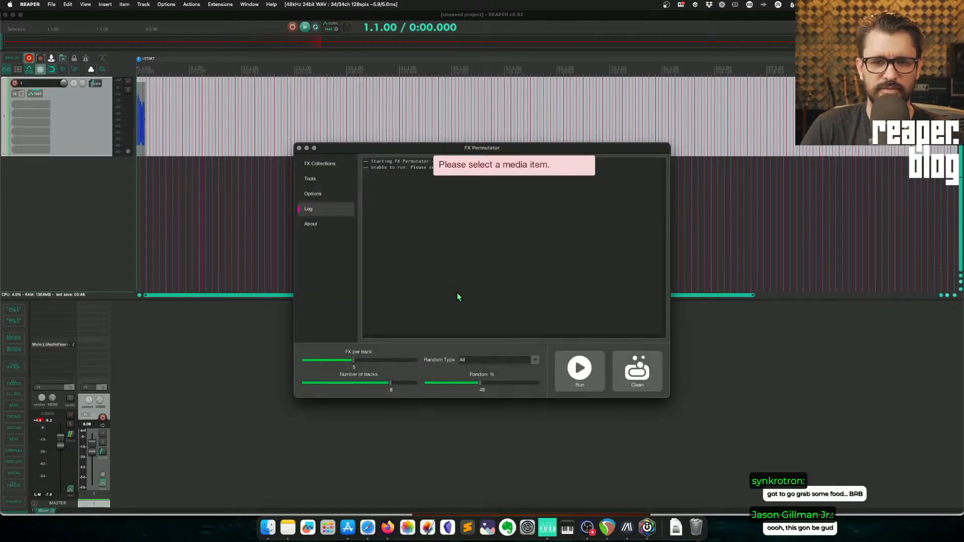
{"action": "left_click", "coordinate": [579, 368]}
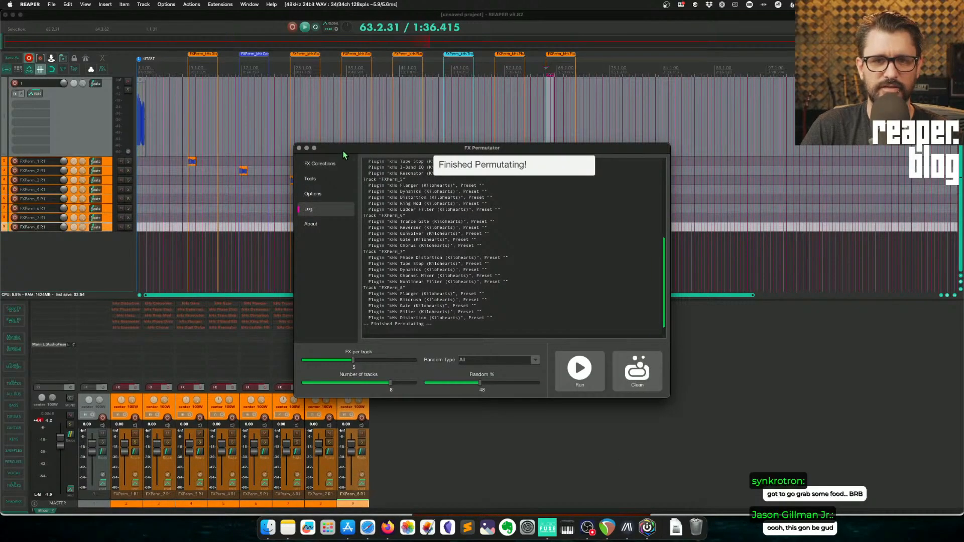
{"action": "left_click_drag", "start_coordinate": [344, 151], "coordinate": [478, 306]}
Step: Select the eight new FXPerm tracks and enable all the plug-ins in their FX chains
{"action": "left_click", "coordinate": [188, 133]}
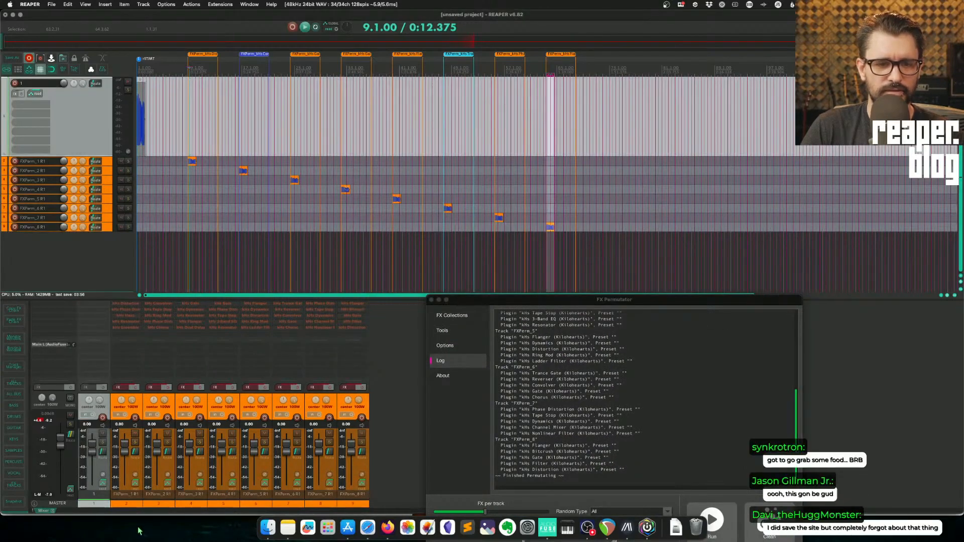
{"action": "left_click", "coordinate": [291, 310]}
{"action": "left_click", "coordinate": [290, 310]}
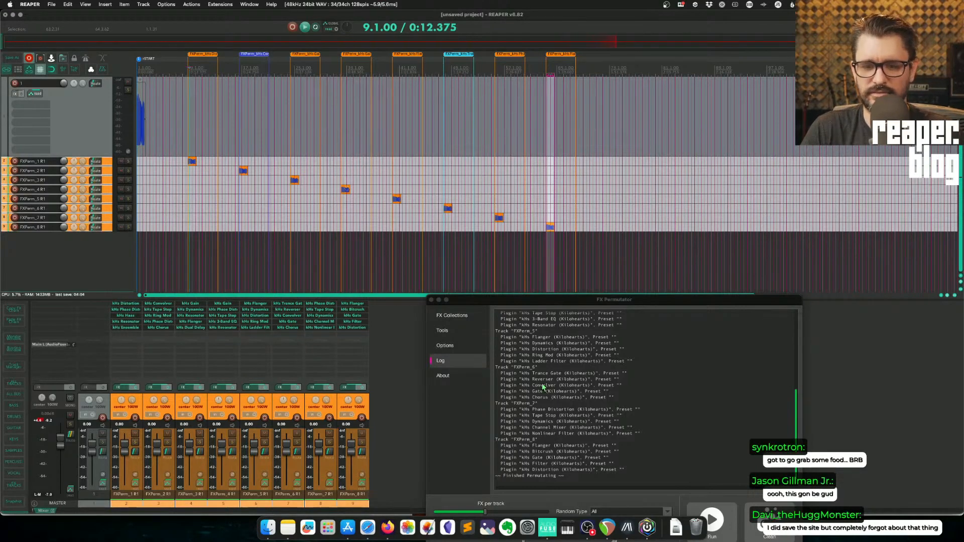
Step: Play the eight Kilohearts permutations in sequence from 8.4.16, the start of the FXPerm_1 item
{"action": "left_click_drag", "start_coordinate": [525, 303], "coordinate": [555, 205]}
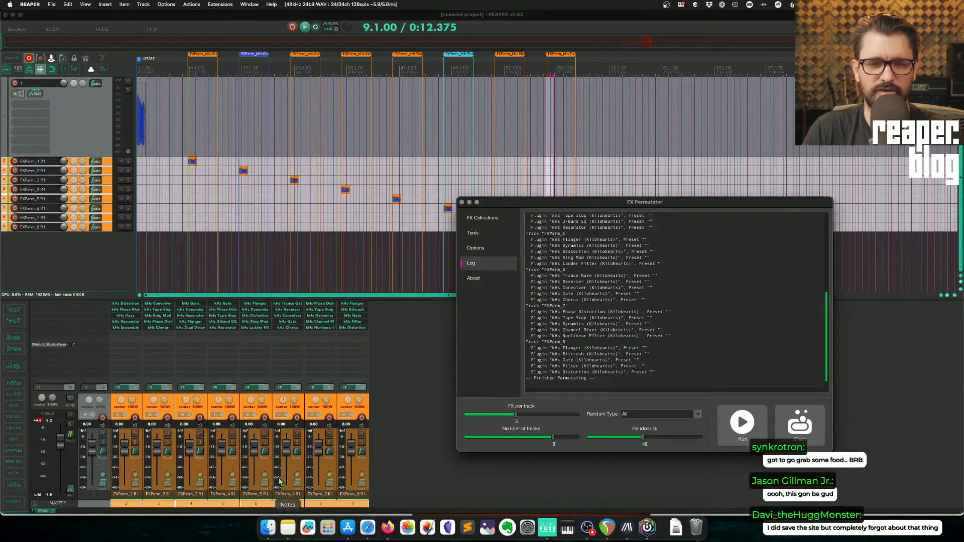
{"action": "left_click", "coordinate": [192, 70]}
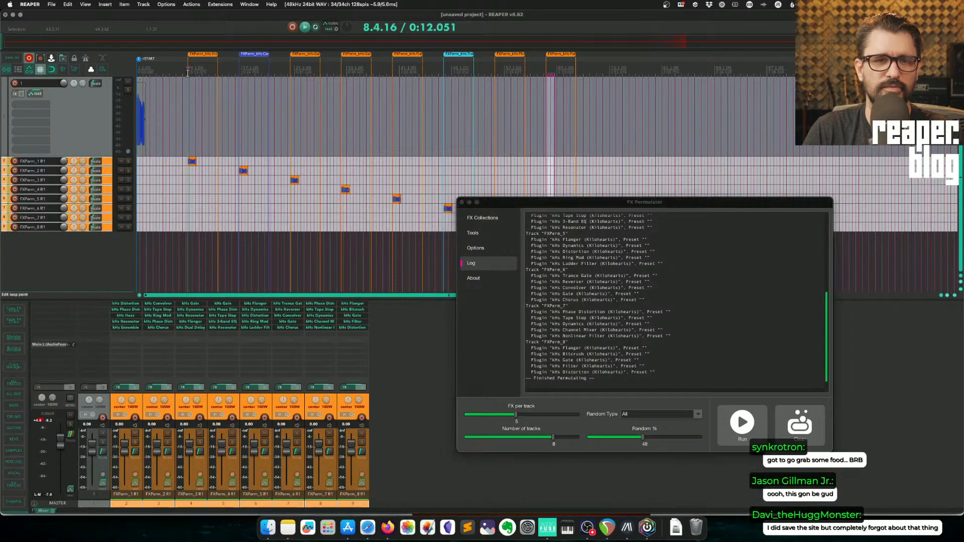
{"action": "key", "text": "space"}
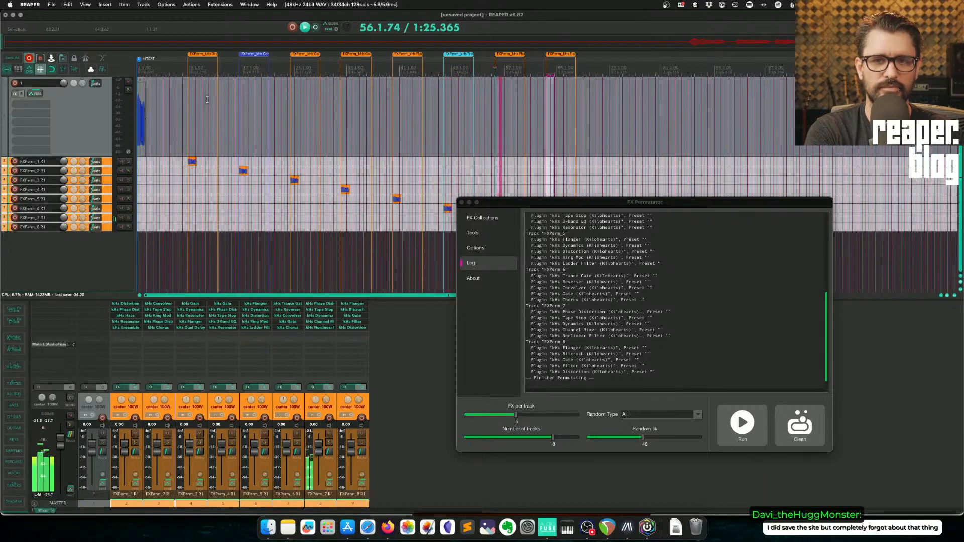
{"action": "key", "text": "space"}
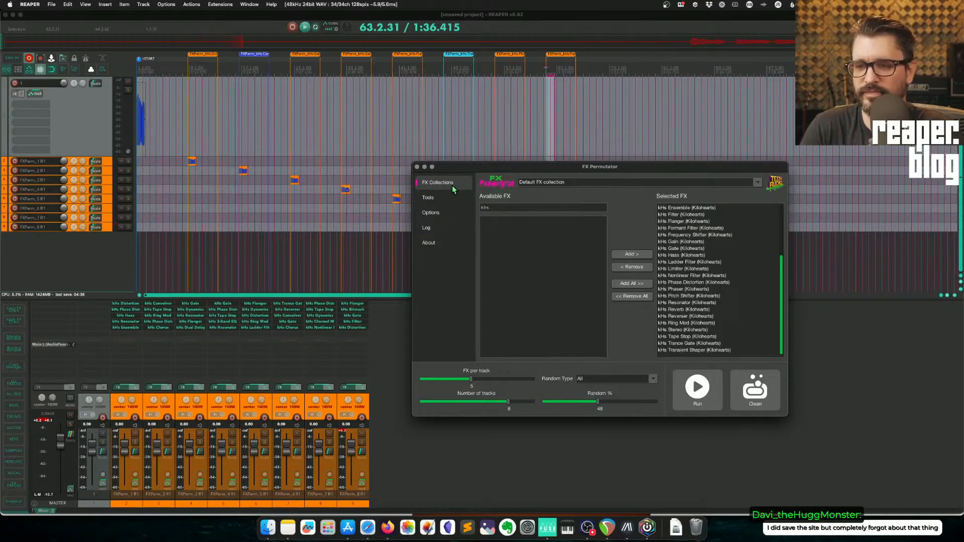
Step: Switch to Firefox and view the FX Permutator article at reaper.blog/2022/11/fx-permutator
{"action": "left_click", "coordinate": [387, 527]}
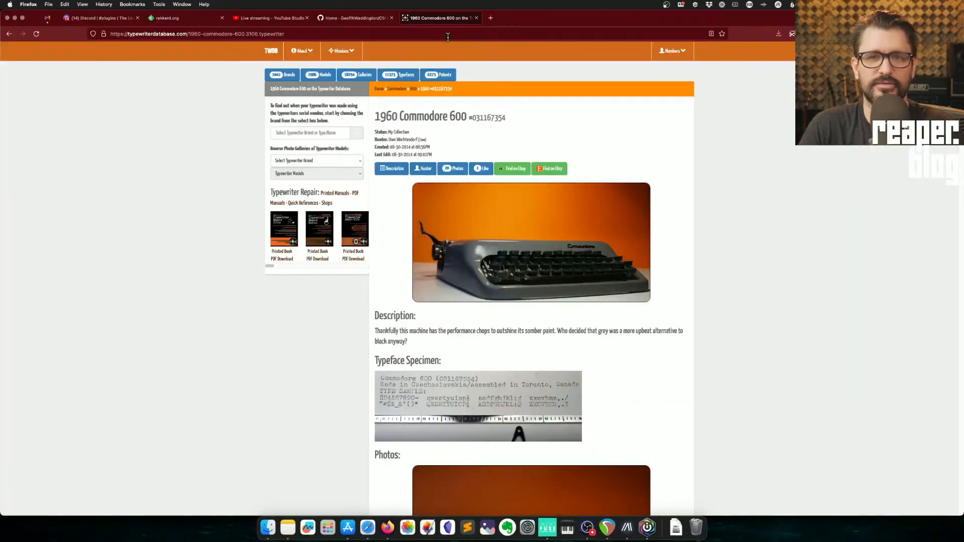
{"action": "left_click", "coordinate": [448, 34]}
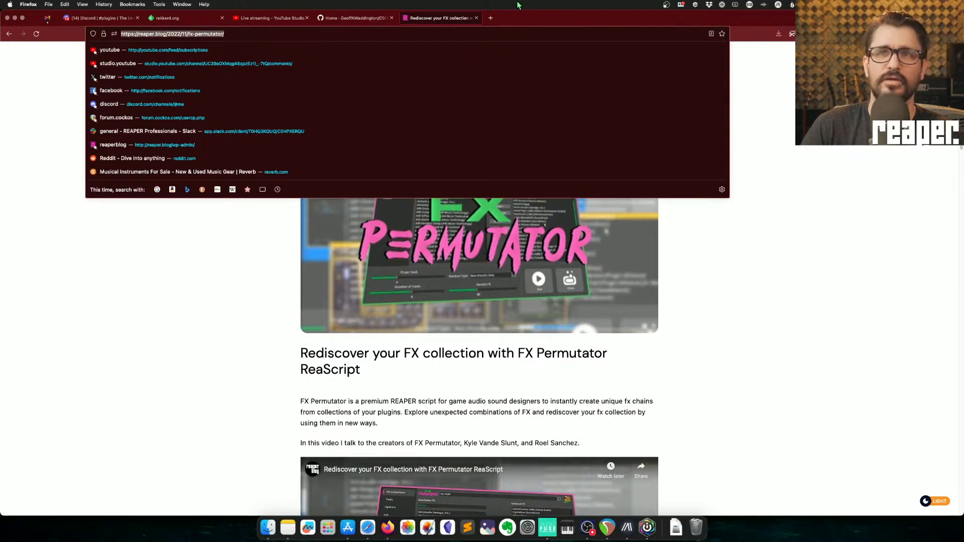
{"action": "key", "text": "super+Tab"}
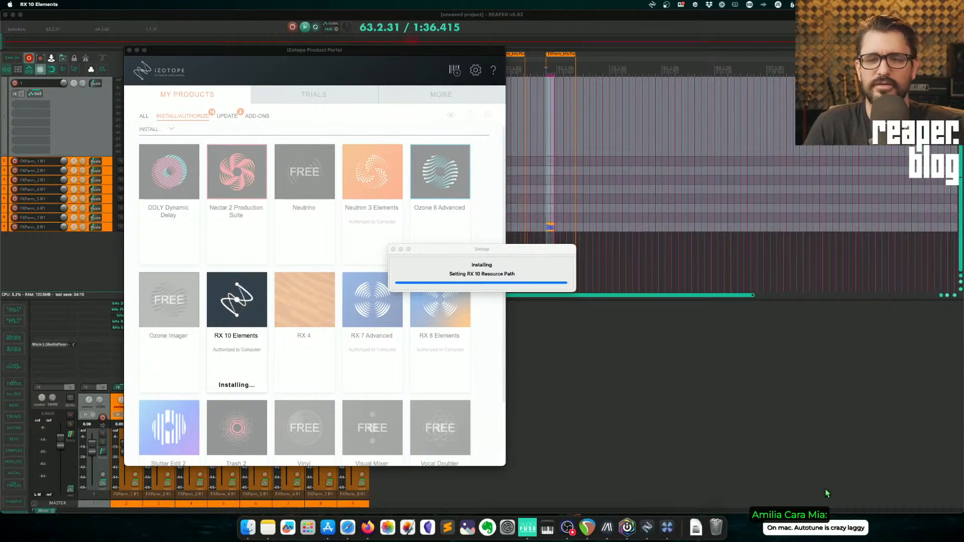
Step: Return to REAPER and view the Media settings in its preferences
{"action": "left_click", "coordinate": [688, 396]}
{"action": "key", "text": "super+comma"}
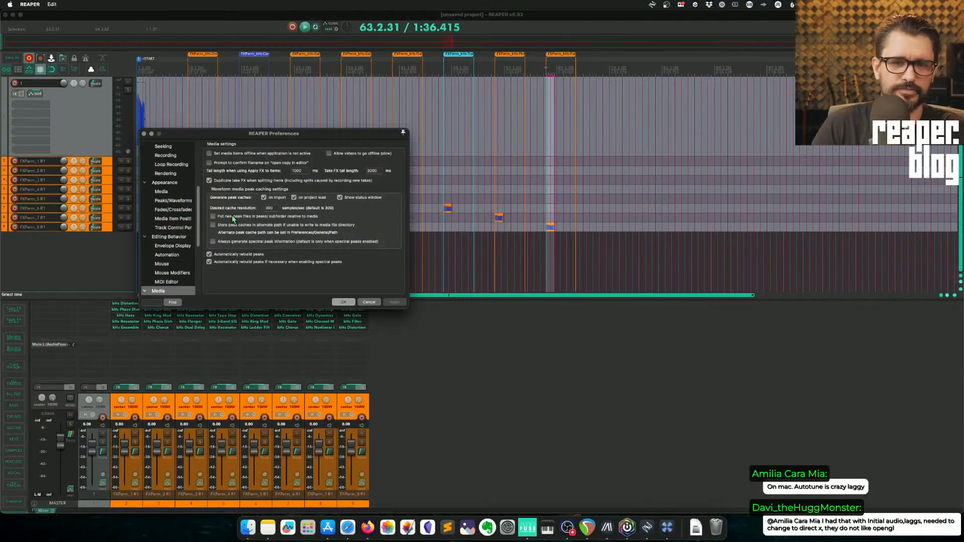
{"action": "left_click", "coordinate": [257, 289]}
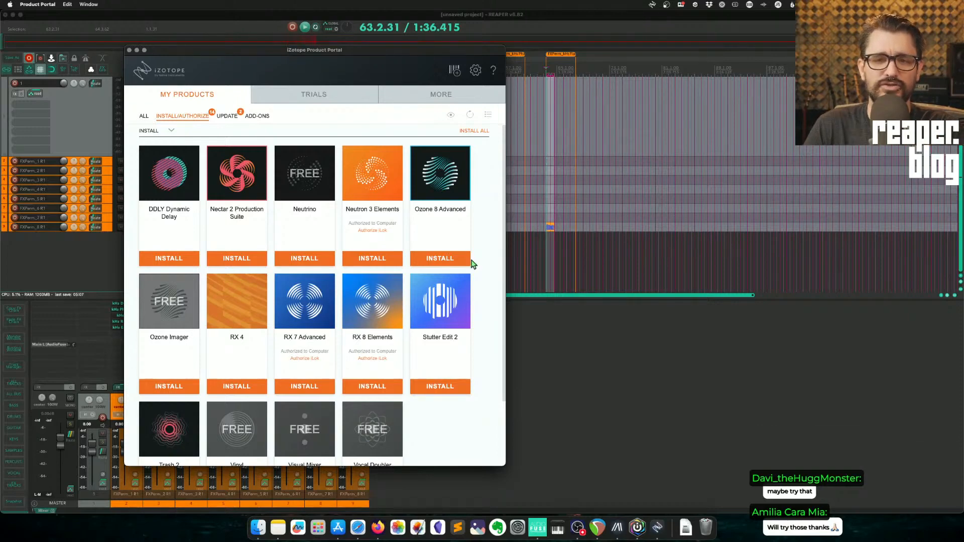
Step: Look through the products available to install in the iZotope Product Portal
{"action": "scroll", "coordinate": [472, 264], "scroll_direction": "down", "scroll_amount": 2}
{"action": "scroll", "coordinate": [472, 263], "scroll_direction": "down", "scroll_amount": 1}
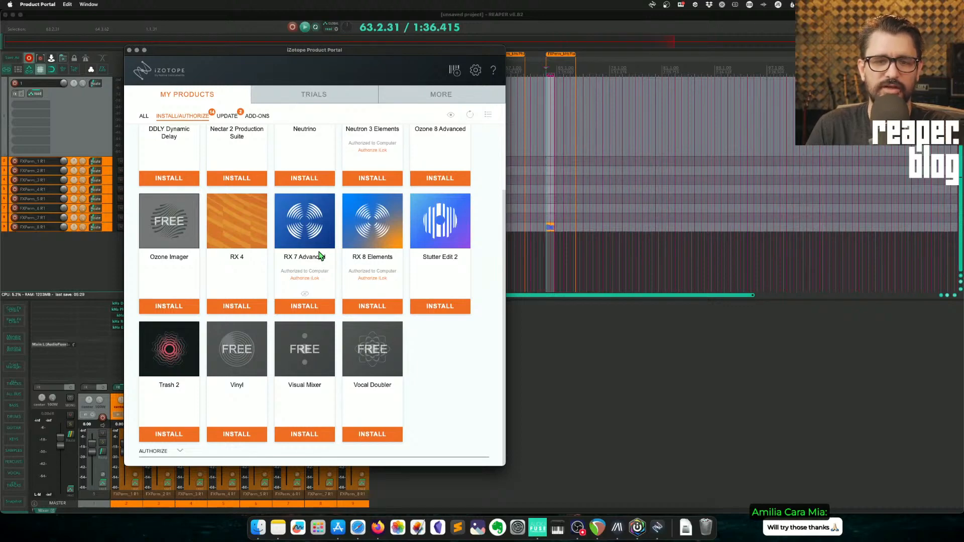
{"action": "mouse_move", "coordinate": [322, 248]}
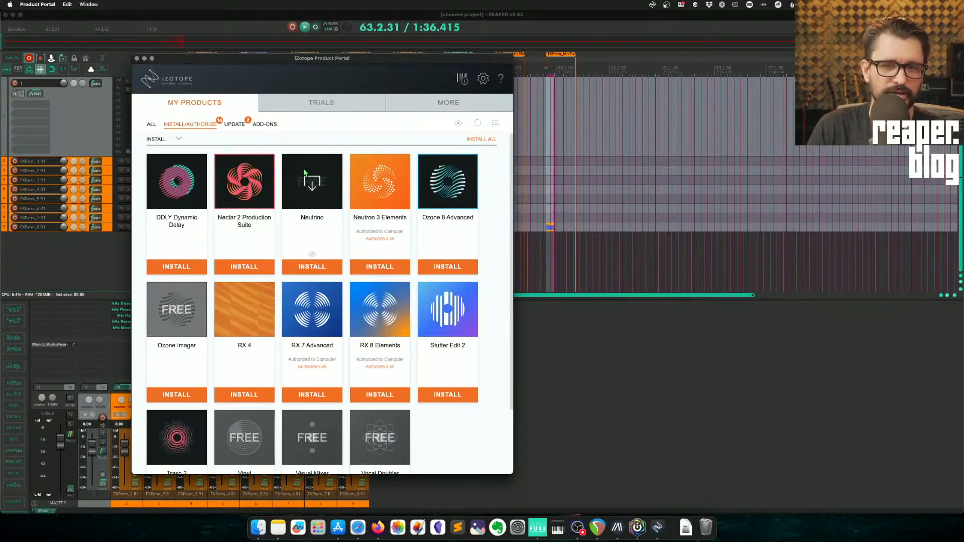
Step: Quit the iZotope Product Portal and return to REAPER
{"action": "key", "text": "super+q"}
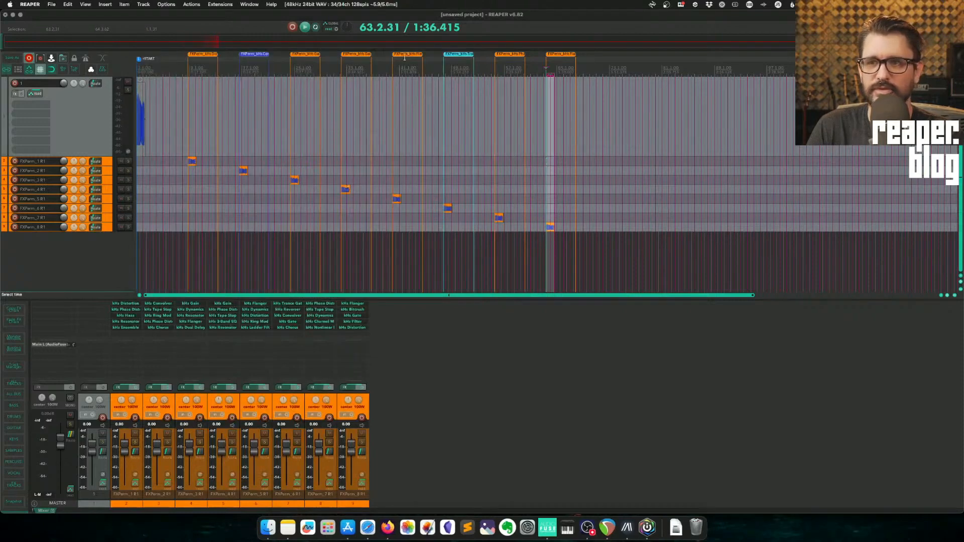
{"action": "left_click", "coordinate": [652, 5]}
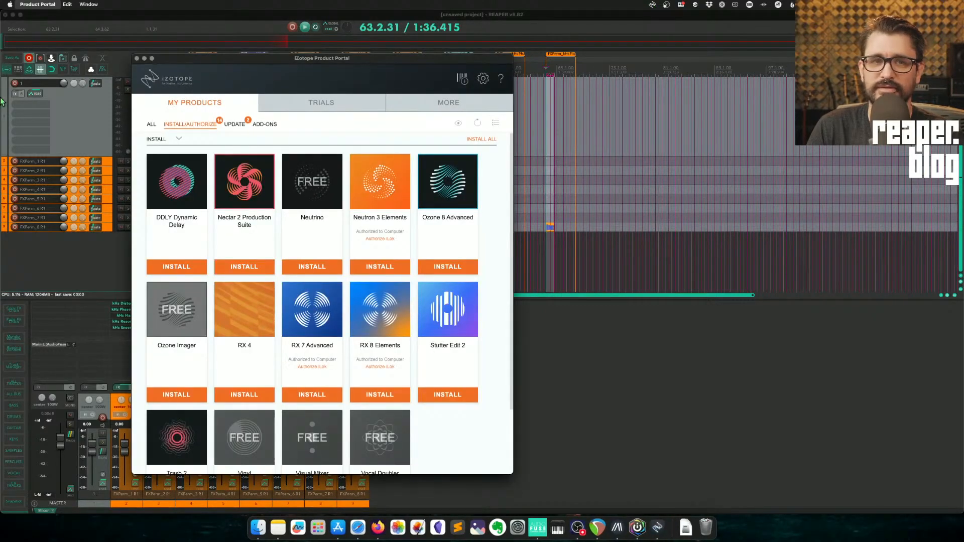
{"action": "left_click", "coordinate": [40, 5]}
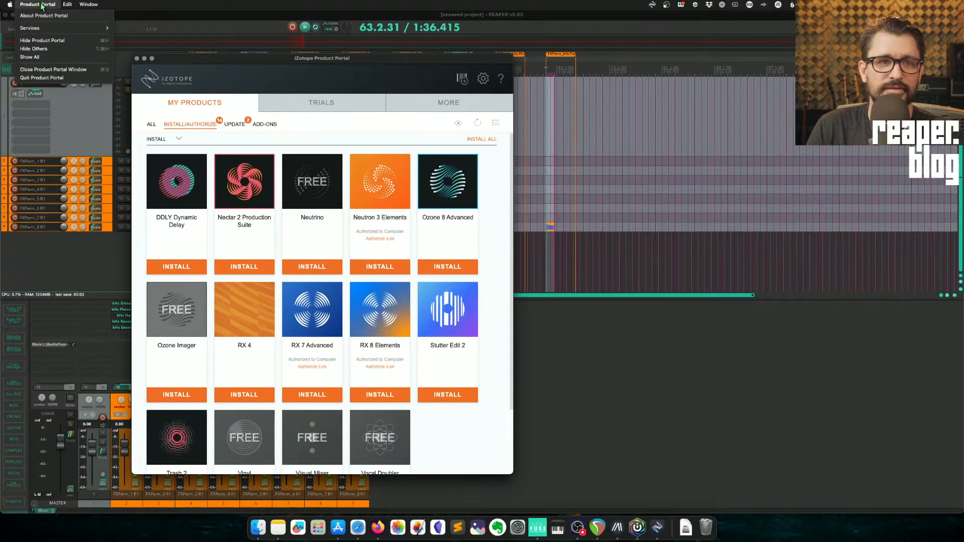
{"action": "left_click", "coordinate": [45, 78]}
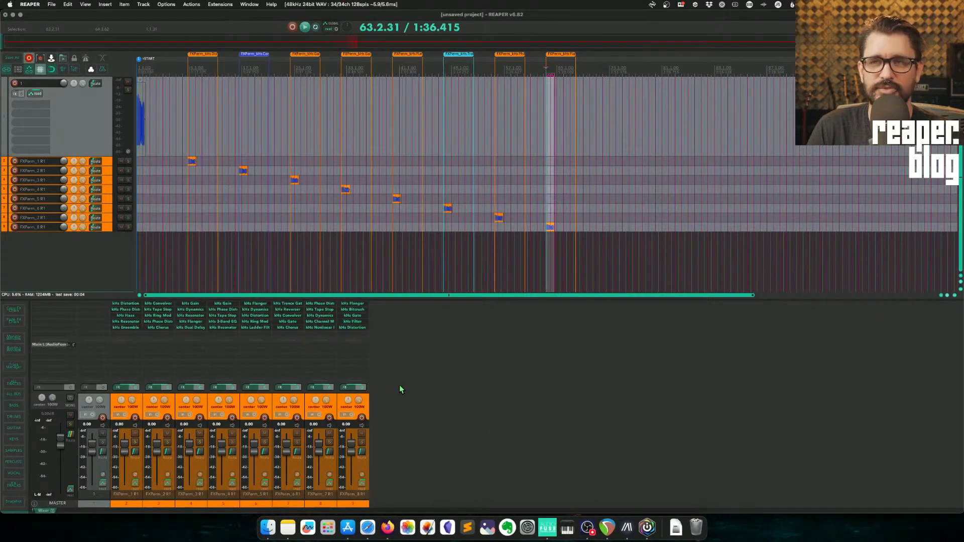
Step: Open the FX browser from the mixer and scan for newly installed plug-ins
{"action": "left_click", "coordinate": [170, 168]}
{"action": "right_click", "coordinate": [52, 322]}
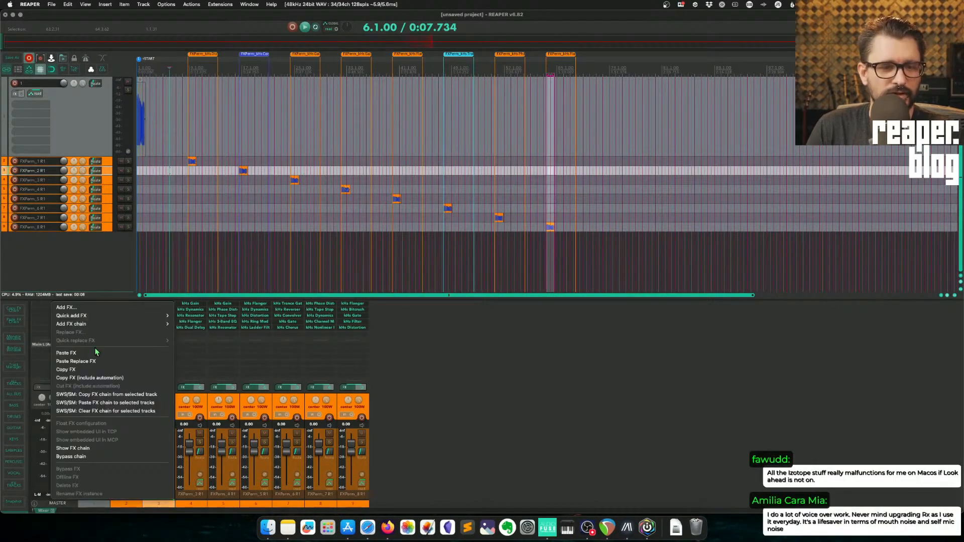
{"action": "left_click", "coordinate": [81, 308]}
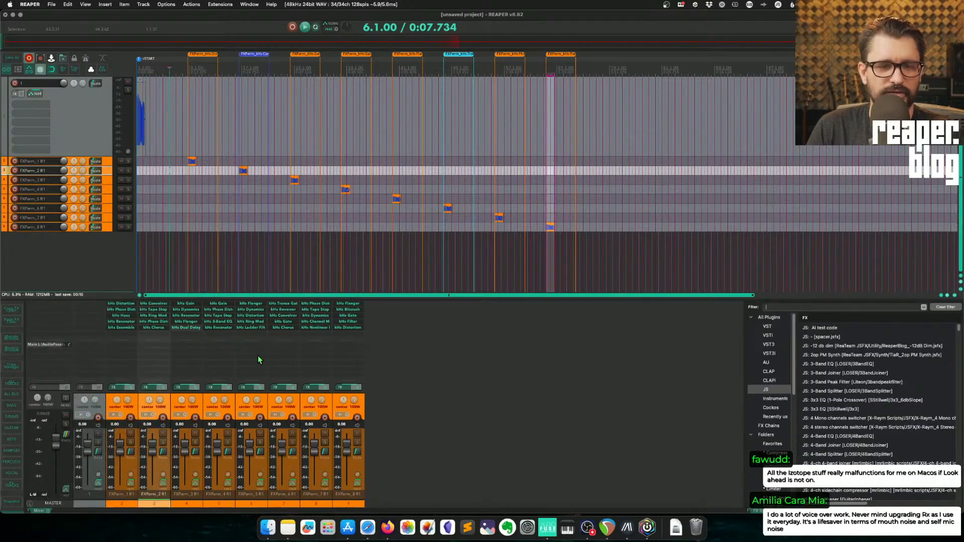
{"action": "right_click", "coordinate": [780, 348]}
{"action": "left_click", "coordinate": [822, 380]}
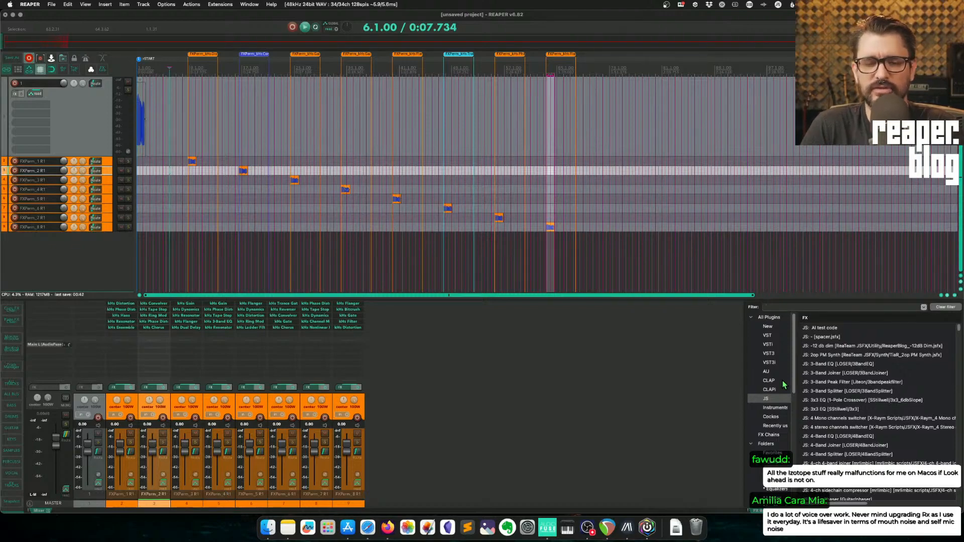
Step: Switch to CASTER and view the Voice Purity and Voice Radio plug-ins on the microphone channel
{"action": "left_click", "coordinate": [626, 527]}
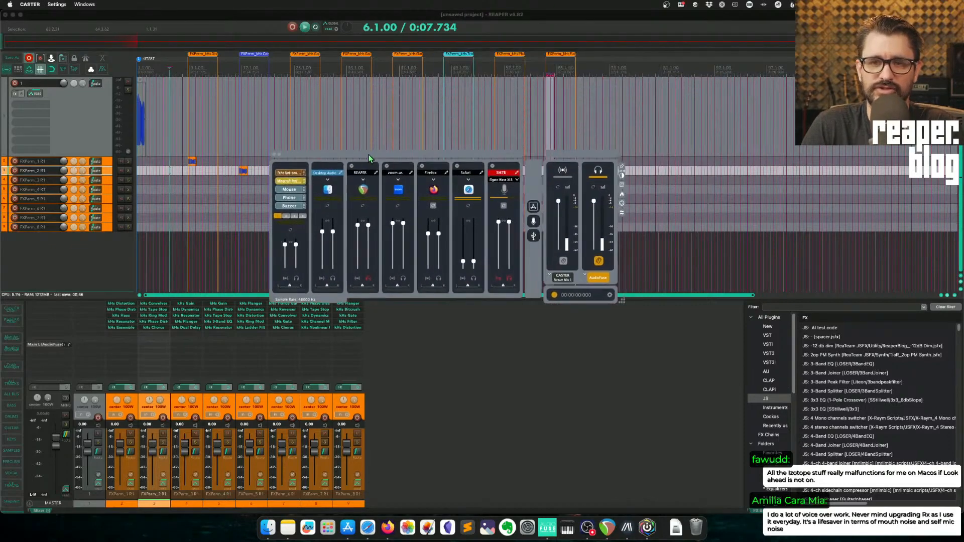
{"action": "left_click", "coordinate": [503, 206]}
{"action": "left_click", "coordinate": [504, 222]}
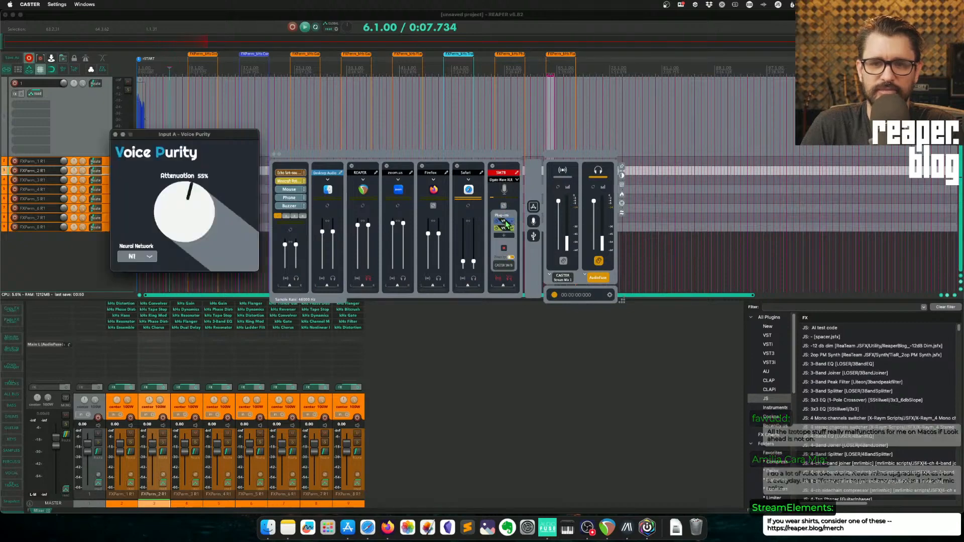
{"action": "left_click", "coordinate": [504, 221]}
{"action": "left_click", "coordinate": [505, 228]}
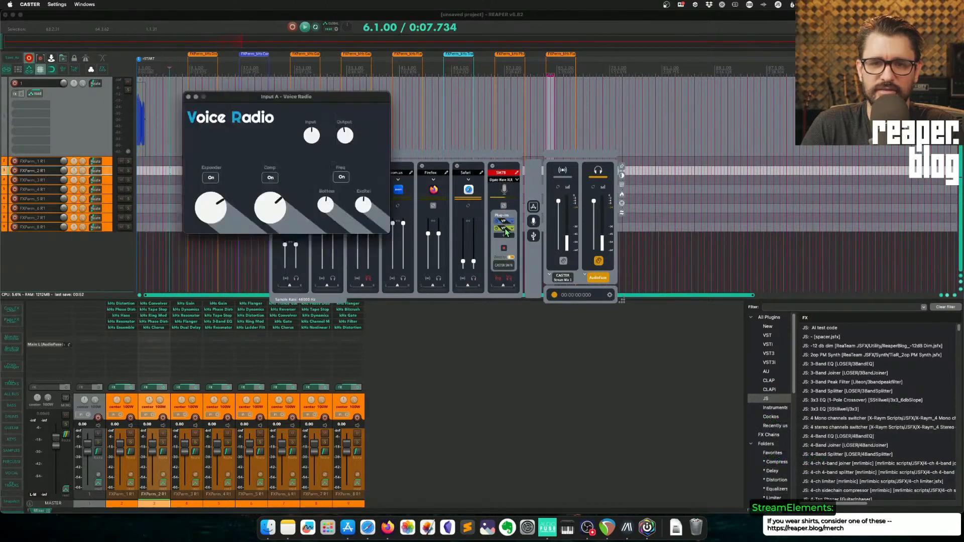
{"action": "left_click", "coordinate": [505, 229]}
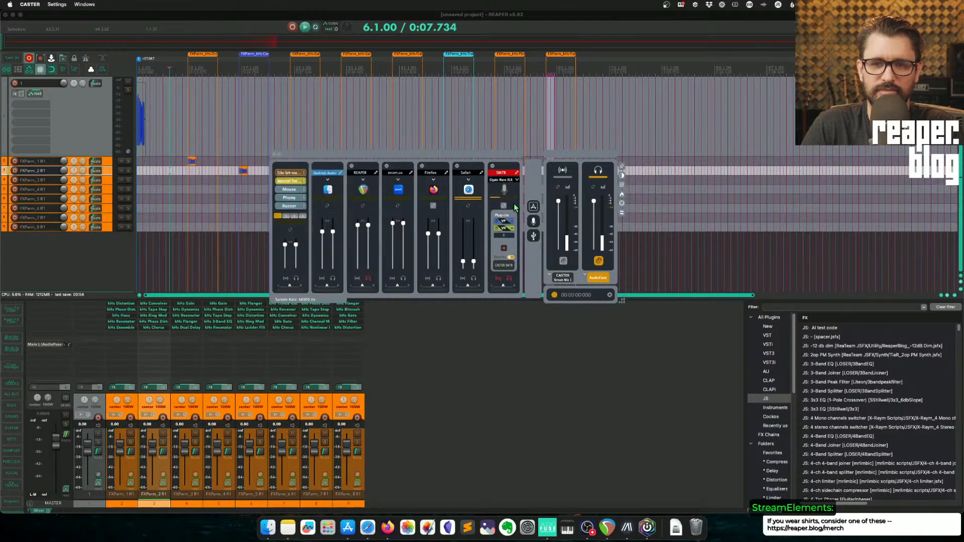
{"action": "left_click", "coordinate": [442, 152]}
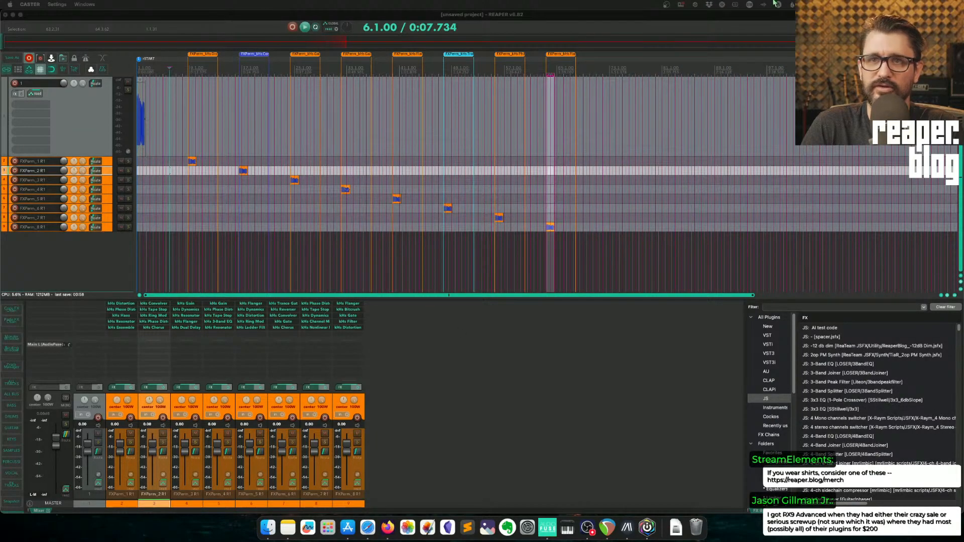
Step: Return to REAPER, list the new plug-ins in the FX browser, and delete the eight FXPerm tracks
{"action": "left_click", "coordinate": [447, 396]}
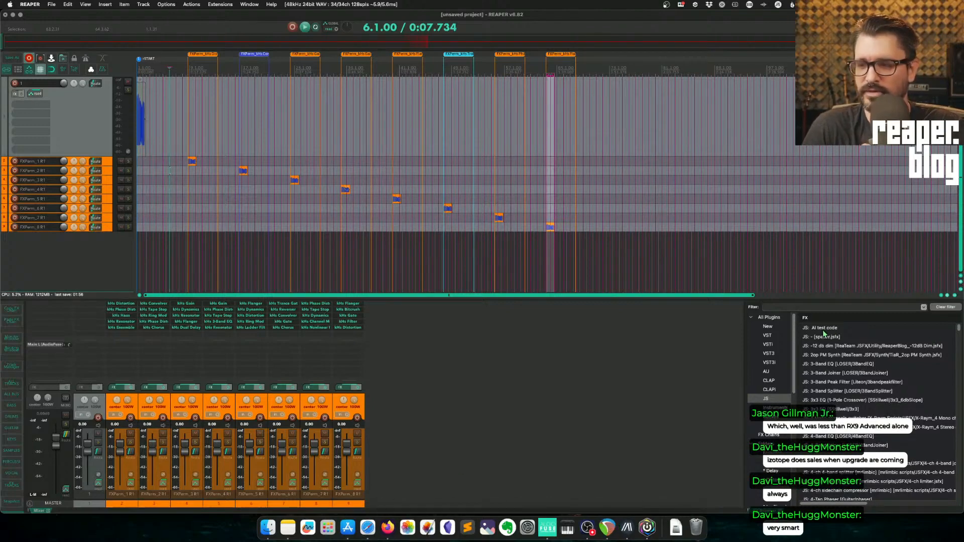
{"action": "left_click", "coordinate": [771, 326]}
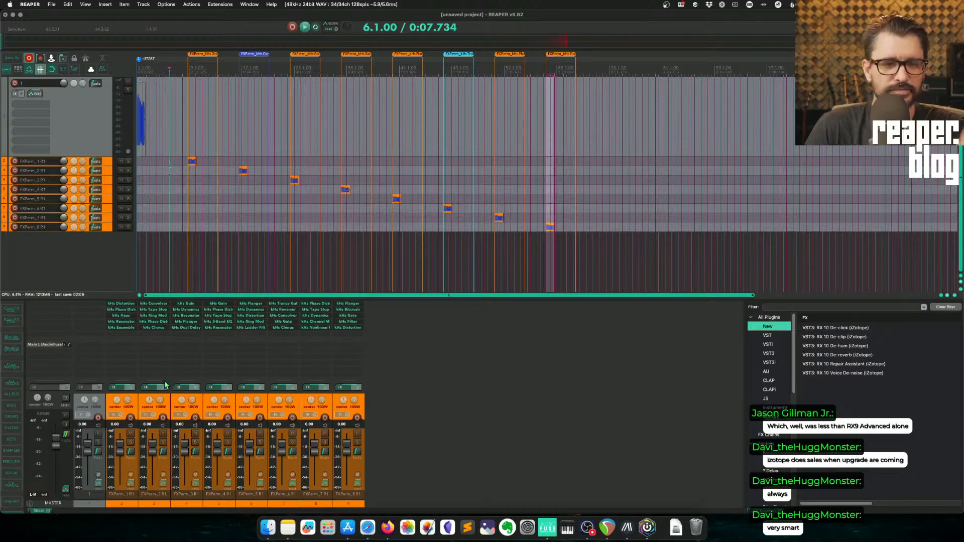
{"action": "left_click", "coordinate": [122, 503]}
{"action": "left_click", "coordinate": [342, 504], "text": "shift"}
{"action": "key", "text": "Delete"}
{"action": "key", "text": "Return"}
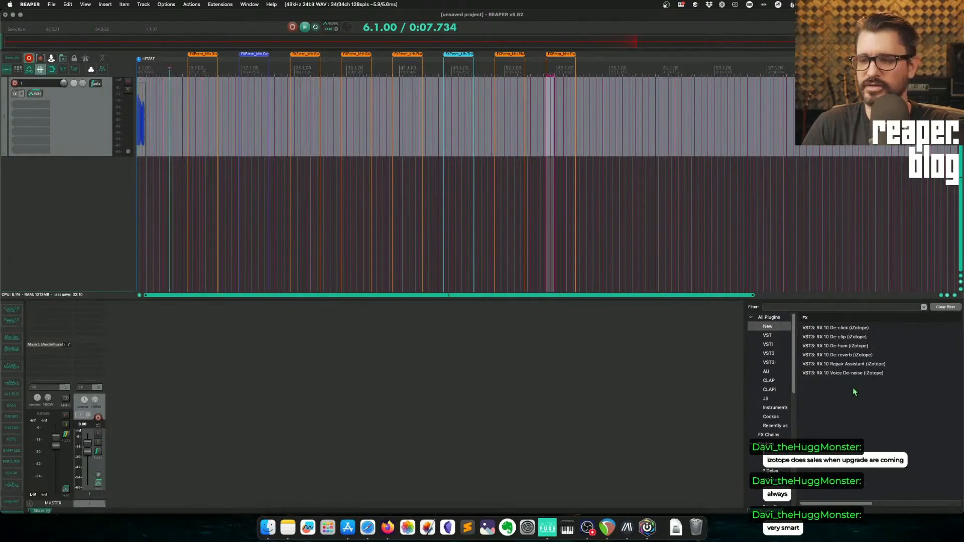
Step: Add all six new RX 10 plug-ins to track 1 and decline sharing analytics data with iZotope
{"action": "left_click", "coordinate": [845, 371]}
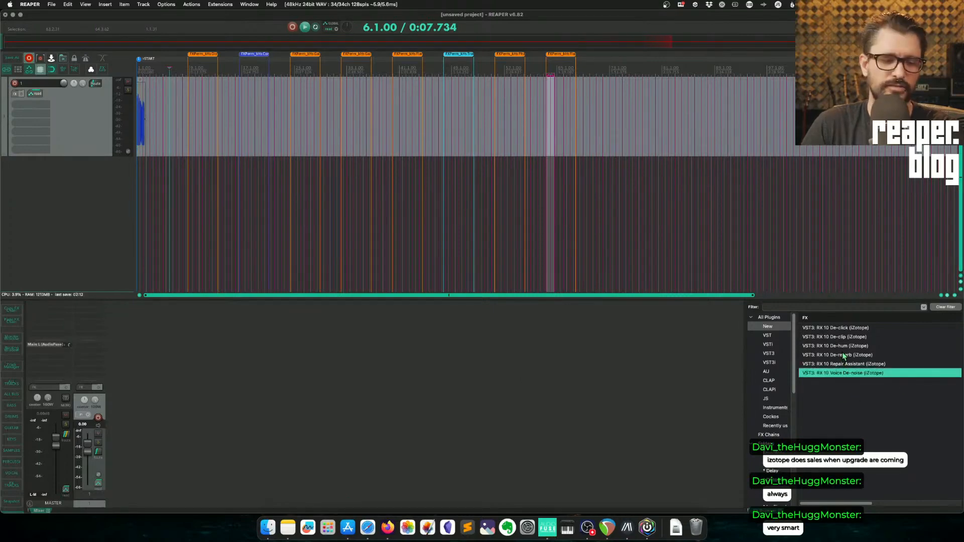
{"action": "key", "text": "super+a"}
{"action": "left_click_drag", "start_coordinate": [839, 327], "coordinate": [103, 299]}
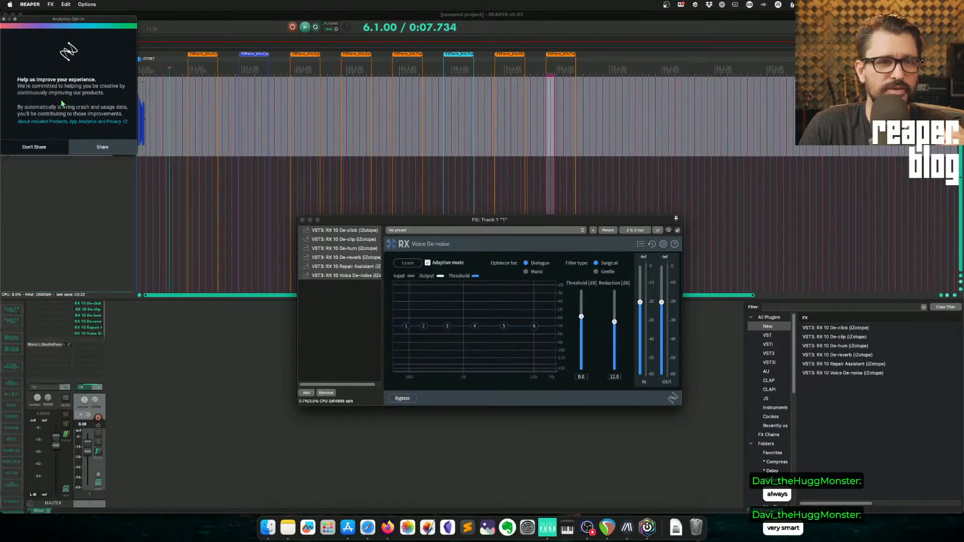
{"action": "left_click", "coordinate": [50, 147]}
Step: Look through the RX 10 plug-in interfaces in track 1's FX chain, including De-click, De-clip, De-hum and De-reverb
{"action": "left_click", "coordinate": [355, 266]}
{"action": "left_click", "coordinate": [355, 258]}
{"action": "left_click", "coordinate": [358, 268]}
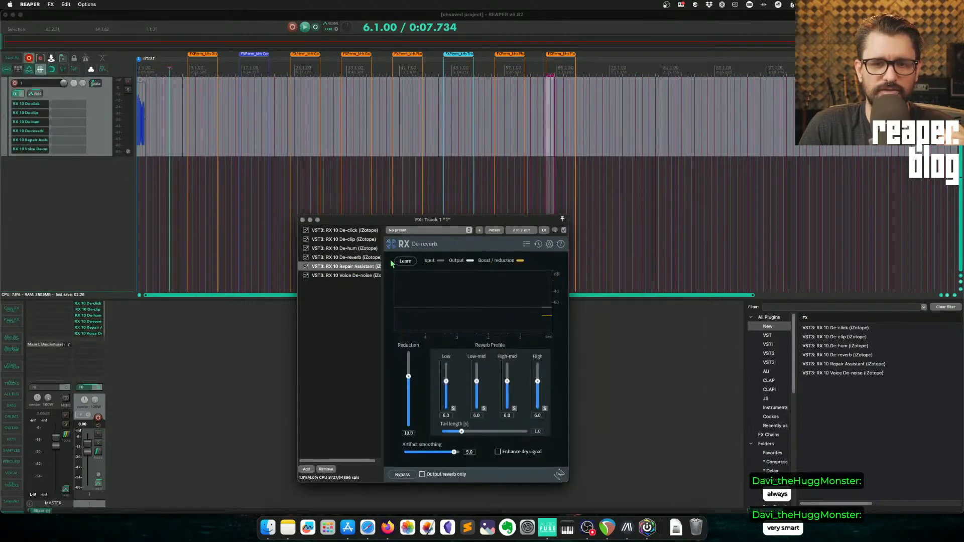
{"action": "double_click", "coordinate": [370, 267]}
{"action": "left_click_drag", "start_coordinate": [374, 204], "coordinate": [405, 142]}
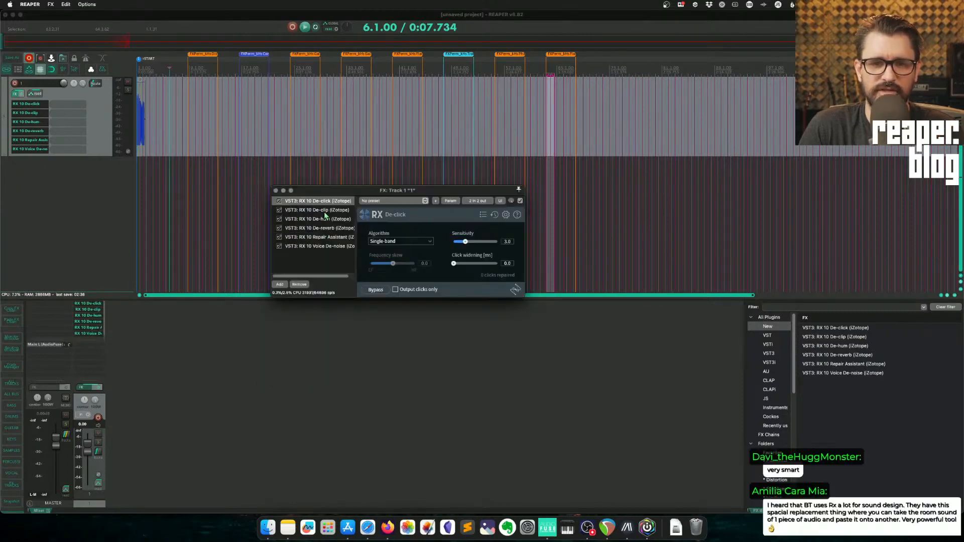
{"action": "left_click", "coordinate": [325, 211]}
{"action": "left_click", "coordinate": [328, 220]}
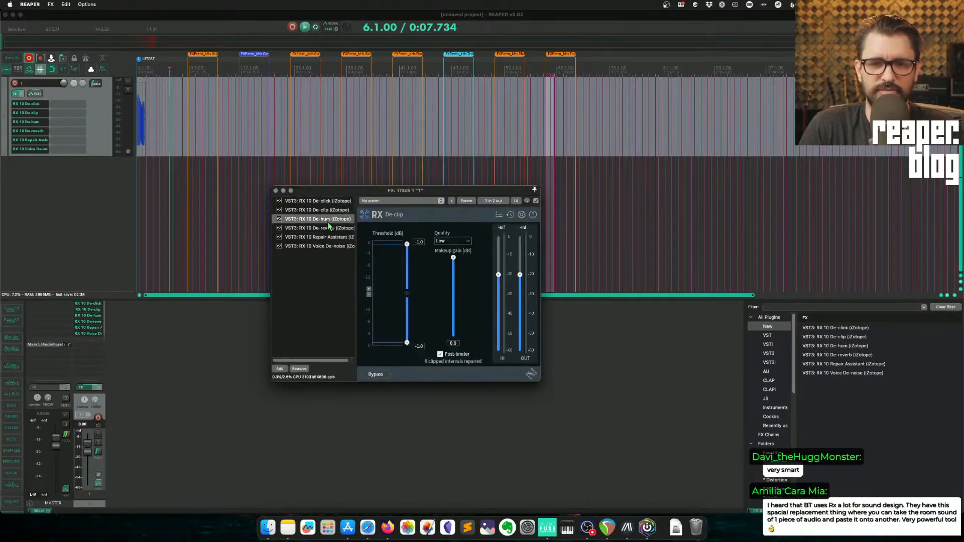
{"action": "left_click", "coordinate": [329, 228]}
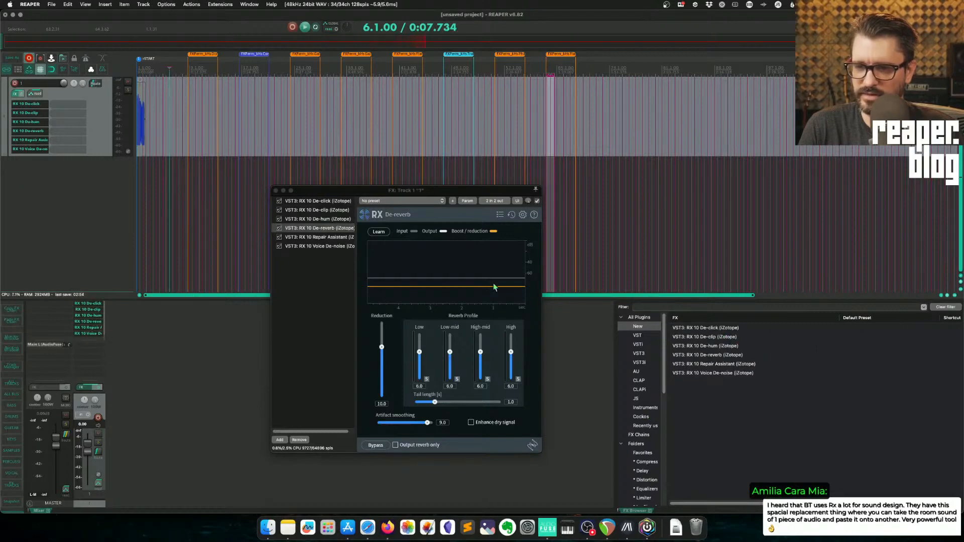
Step: Bypass De-clip, De-hum, De-reverb, Repair Assistant and Voice De-noise in track 1's FX chain, leaving De-click active
{"action": "left_click", "coordinate": [279, 210]}
{"action": "left_click", "coordinate": [280, 219]}
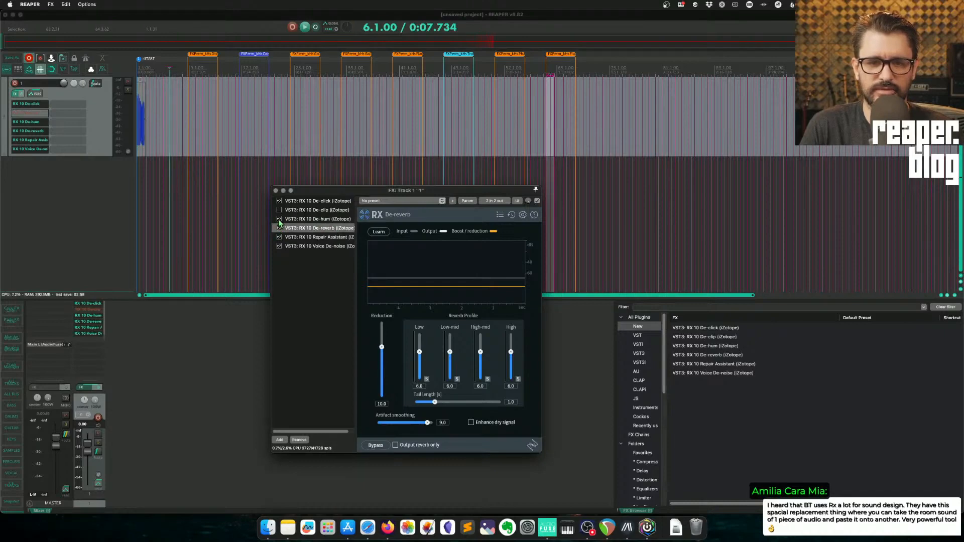
{"action": "left_click", "coordinate": [279, 229]}
{"action": "left_click", "coordinate": [280, 237]}
{"action": "left_click", "coordinate": [279, 246]}
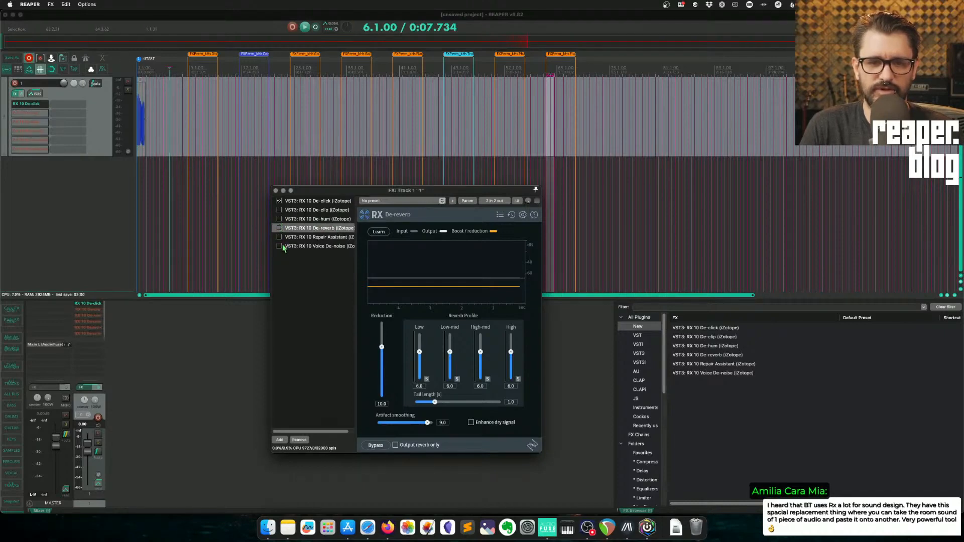
Step: Set RX 10 De-click to output clicks only and loop playback over the massage gun item
{"action": "left_click", "coordinate": [301, 202]}
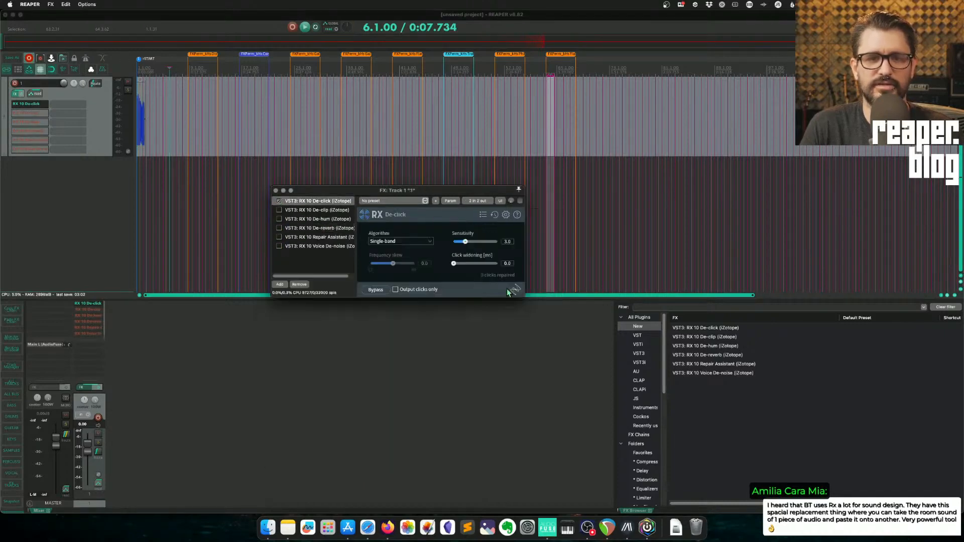
{"action": "left_click", "coordinate": [398, 290]}
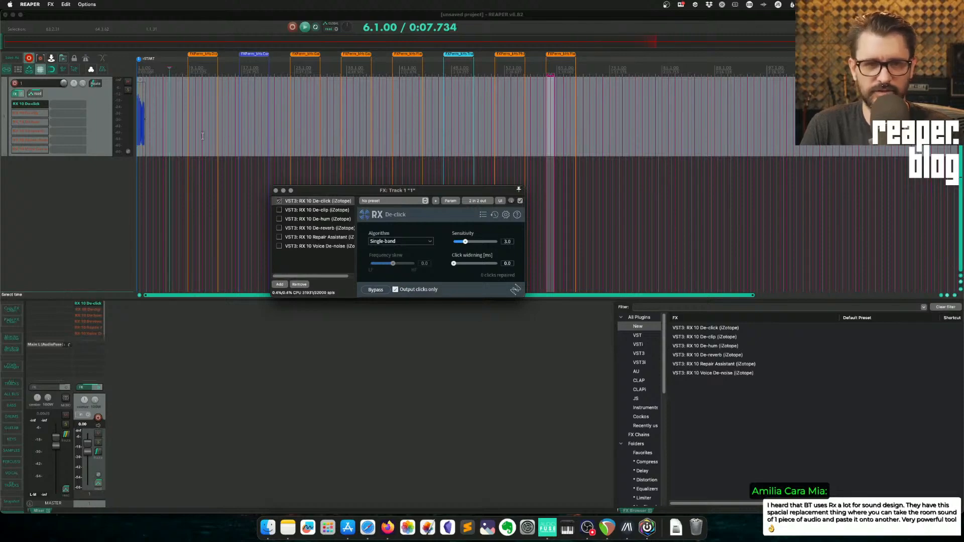
{"action": "left_click", "coordinate": [160, 147]}
{"action": "scroll", "coordinate": [144, 155], "scroll_direction": "up", "scroll_amount": 10}
{"action": "left_click_drag", "start_coordinate": [144, 154], "coordinate": [421, 150]}
{"action": "key", "text": "space"}
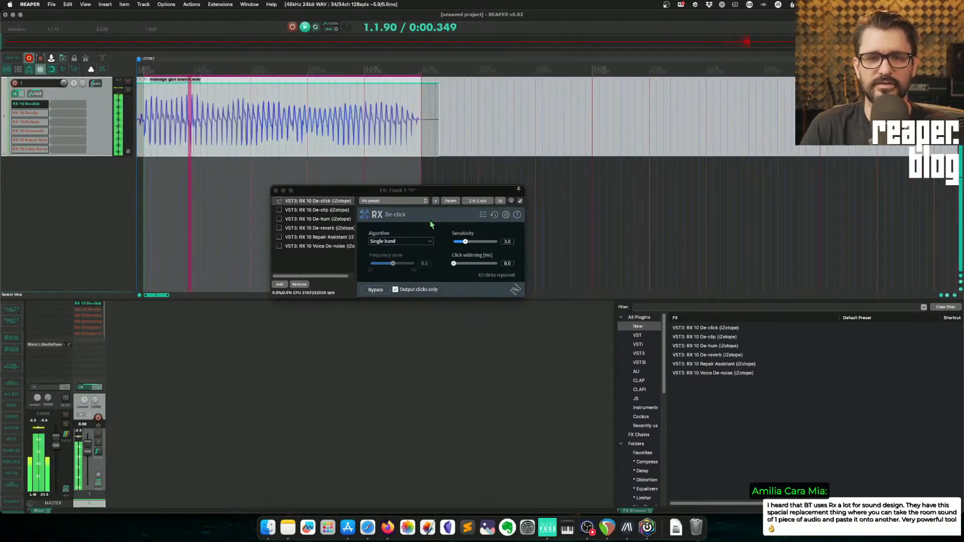
Step: Audition De-click with the Low-latency algorithm, sensitivity 10.0, click widening 1.2 and frequency skew -1.3, comparing it with Output clicks only off
{"action": "left_click", "coordinate": [400, 241]}
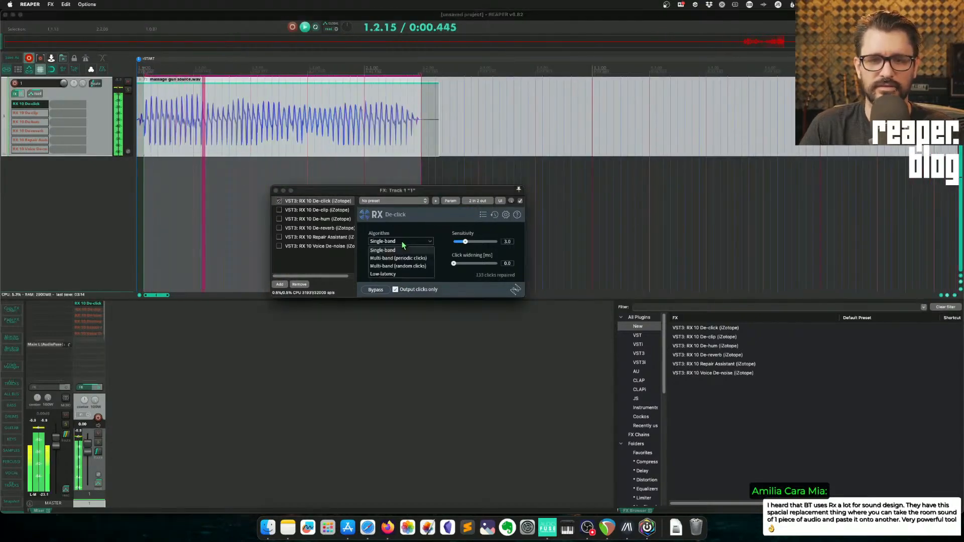
{"action": "left_click", "coordinate": [401, 274]}
{"action": "left_click_drag", "start_coordinate": [465, 241], "coordinate": [526, 240]}
{"action": "mouse_move", "coordinate": [454, 263]}
{"action": "left_mouse_down"}
{"action": "mouse_move", "coordinate": [475, 264]}
{"action": "mouse_move", "coordinate": [464, 264]}
{"action": "left_mouse_up"}
{"action": "mouse_move", "coordinate": [393, 264]}
{"action": "left_mouse_down"}
{"action": "mouse_move", "coordinate": [379, 265]}
{"action": "mouse_move", "coordinate": [390, 263]}
{"action": "left_mouse_up"}
{"action": "left_click", "coordinate": [396, 290]}
{"action": "left_click", "coordinate": [396, 290]}
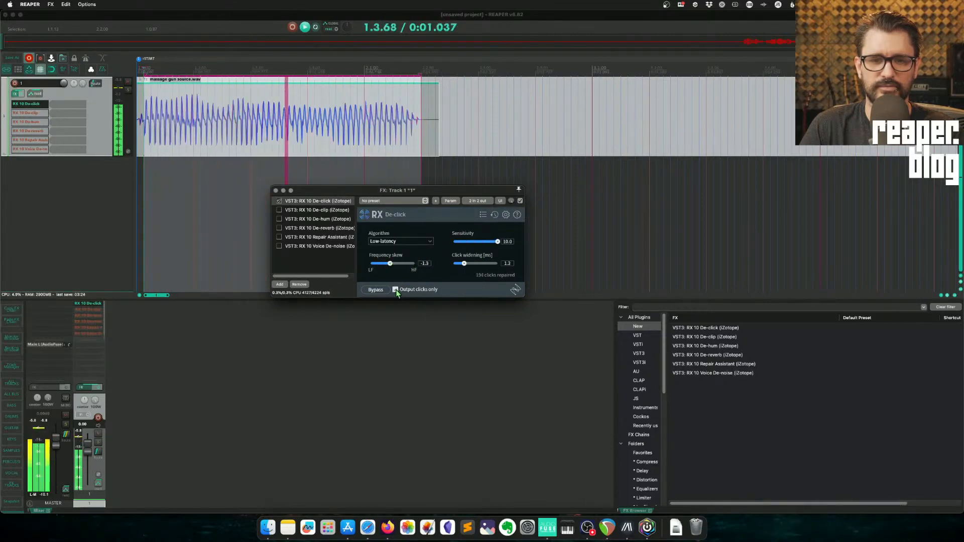
{"action": "key", "text": "space"}
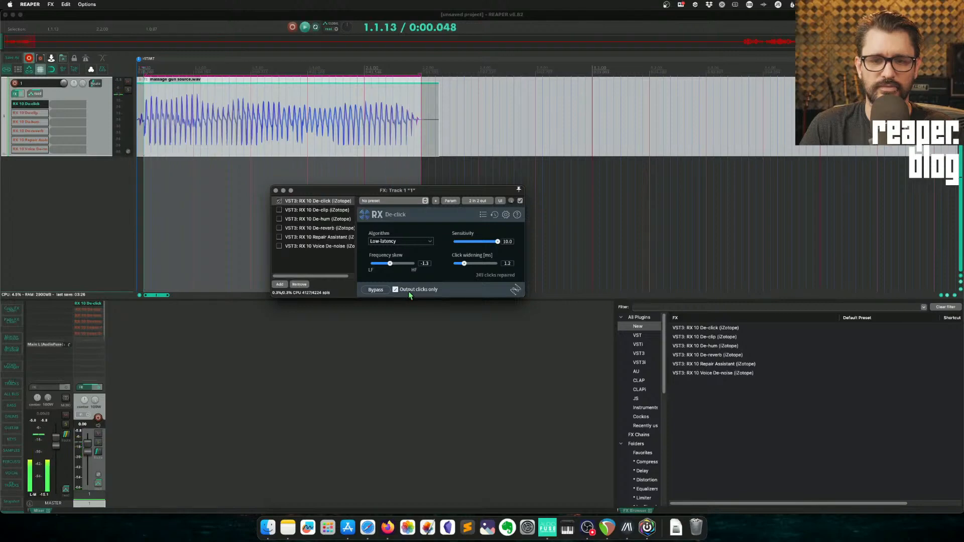
Step: Time-compress the massage gun item to a rate of 4.716 and loop playback over its full length
{"action": "left_click", "coordinate": [395, 153]}
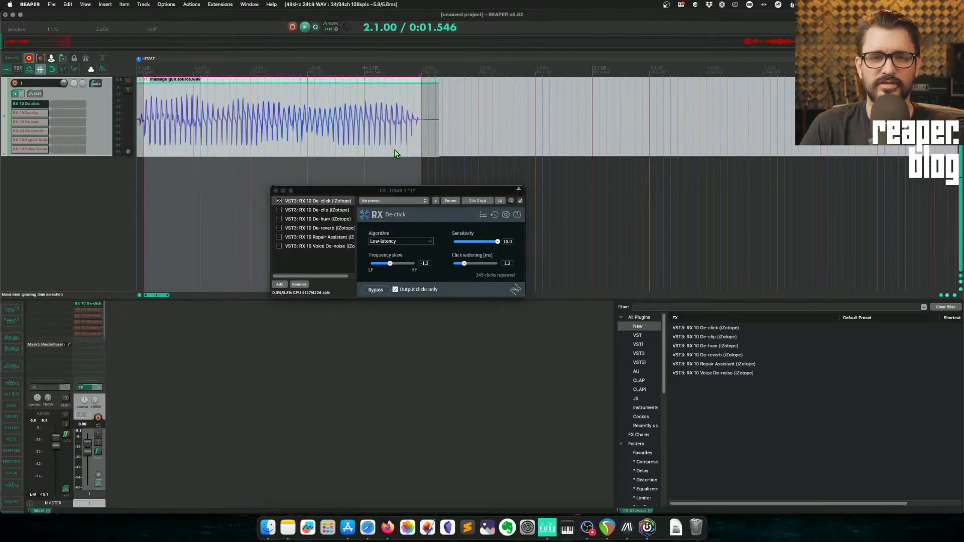
{"action": "left_click_drag", "start_coordinate": [438, 134], "coordinate": [198, 135]}
{"action": "left_click", "coordinate": [170, 144]}
{"action": "key", "text": "t"}
{"action": "key", "text": "space"}
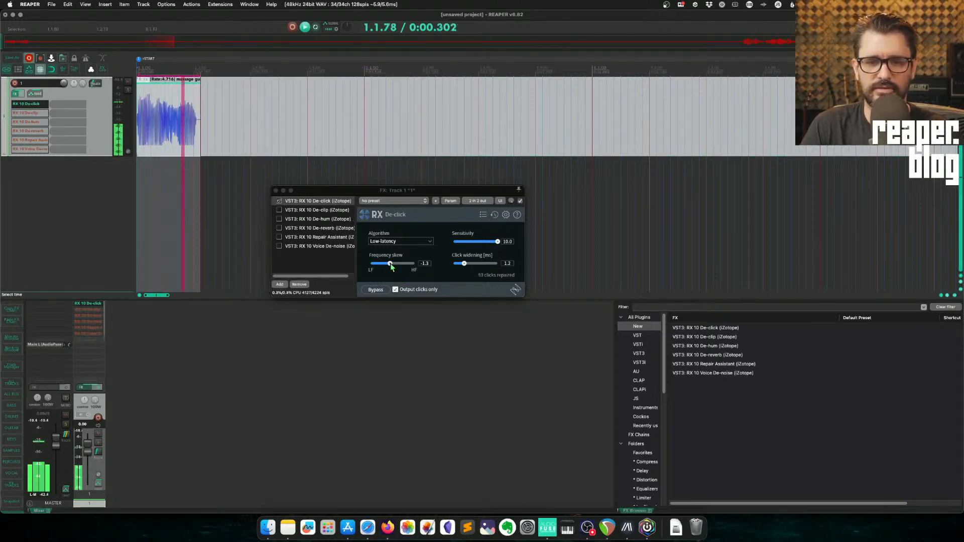
Step: Set De-click's frequency skew to -1.1, algorithm to Single-band, sensitivity to 2.4 and click widening to 0.0 during playback
{"action": "left_click_drag", "start_coordinate": [390, 264], "coordinate": [383, 266]}
{"action": "left_click", "coordinate": [396, 241]}
{"action": "left_click", "coordinate": [384, 257]}
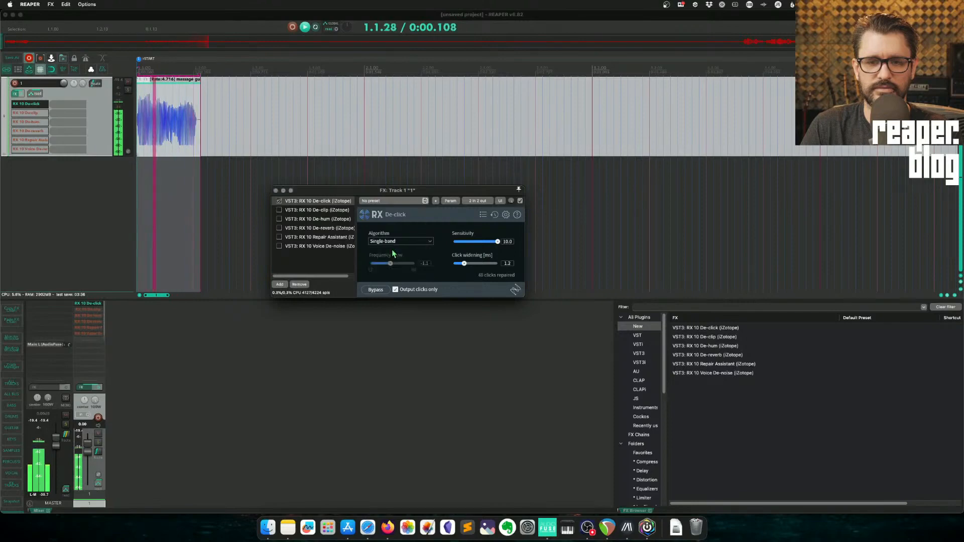
{"action": "left_click_drag", "start_coordinate": [497, 241], "coordinate": [462, 242]}
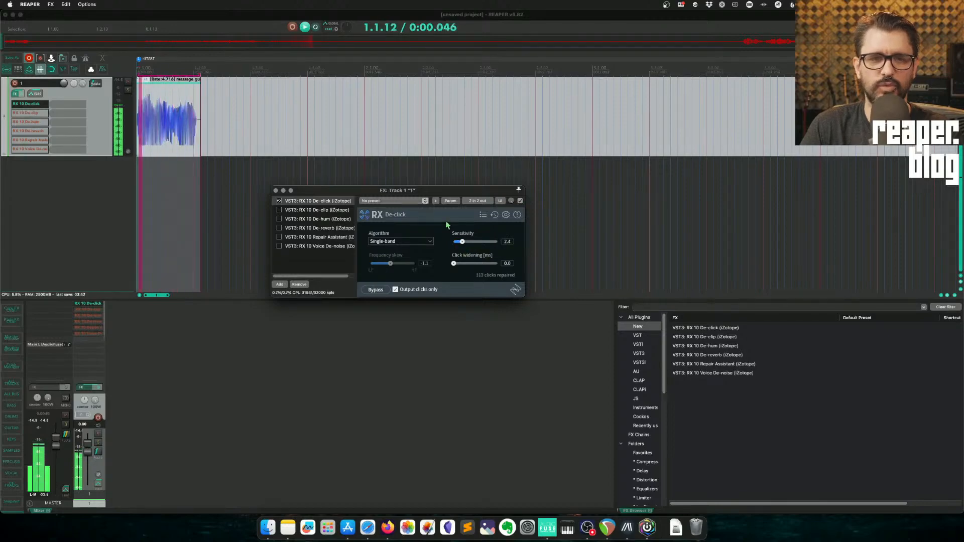
Step: Stretch the massage gun item to a rate of 0.801 and audition a loop from its start through De-click
{"action": "left_click_drag", "start_coordinate": [201, 140], "coordinate": [516, 147]}
{"action": "left_click_drag", "start_coordinate": [457, 169], "coordinate": [137, 173]}
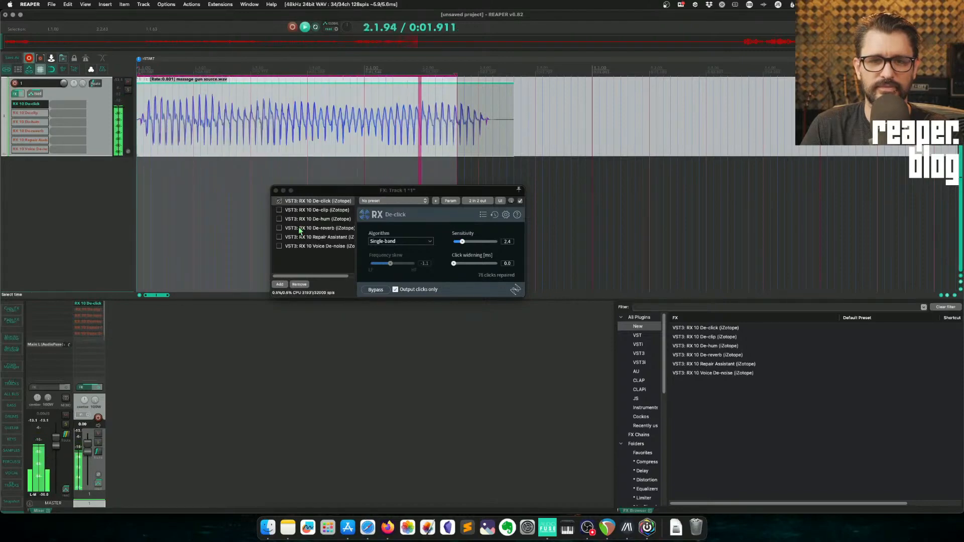
{"action": "key", "text": "space"}
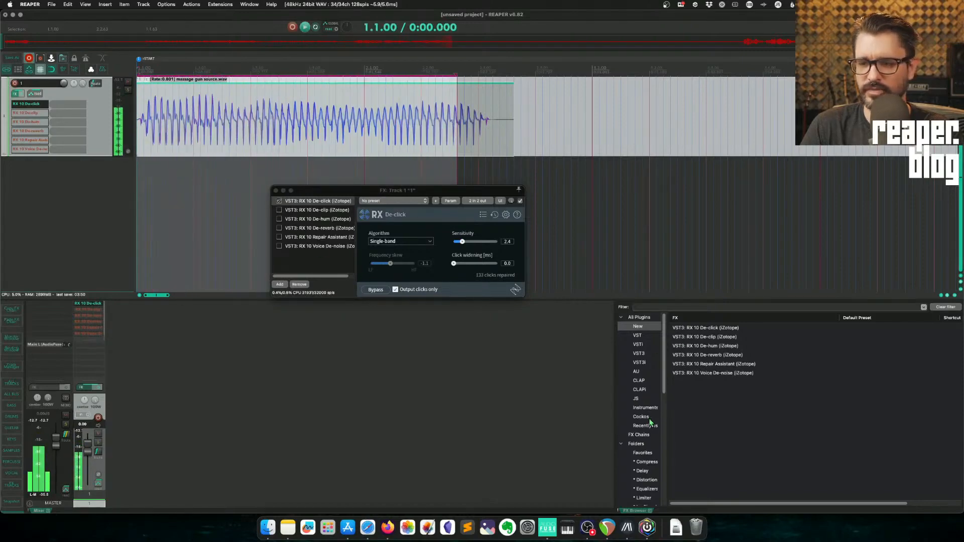
Step: Filter the FX browser for "rx" and add RX 9 De-crackle (VST3) to track 1's chain after RX 10 De-hum
{"action": "scroll", "coordinate": [653, 439], "scroll_direction": "down", "scroll_amount": 10}
{"action": "left_click", "coordinate": [658, 306]}
{"action": "type", "text": "rx"}
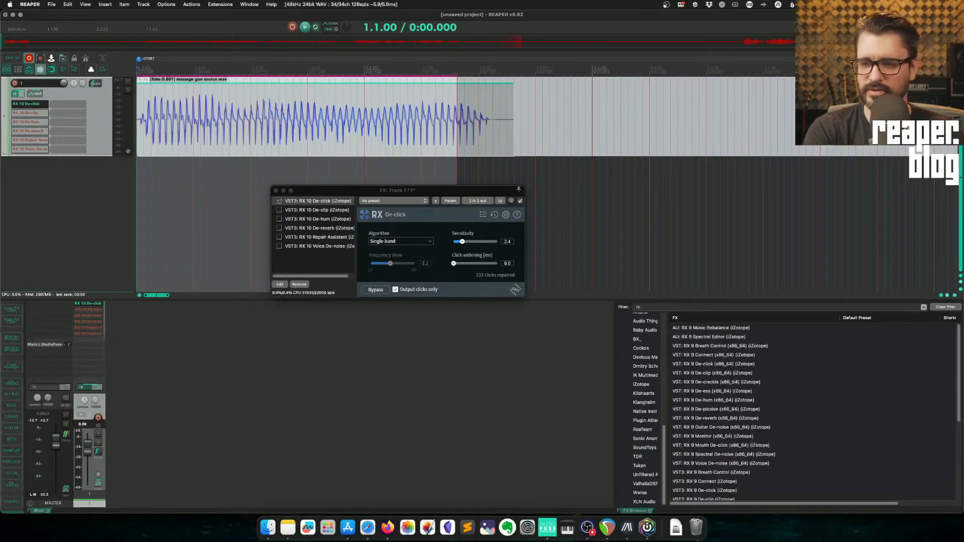
{"action": "scroll", "coordinate": [761, 441], "scroll_direction": "down", "scroll_amount": 1}
{"action": "scroll", "coordinate": [759, 436], "scroll_direction": "down", "scroll_amount": 2}
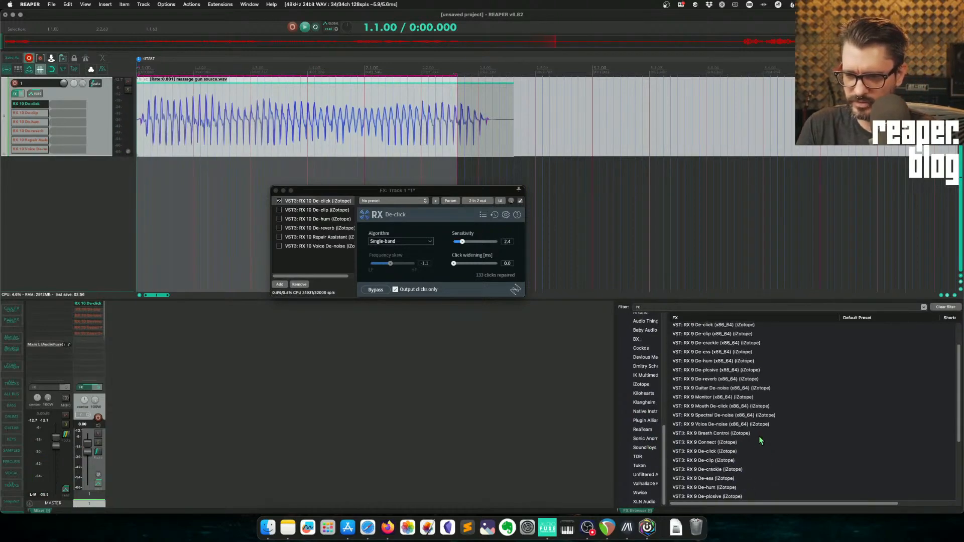
{"action": "left_click", "coordinate": [719, 343]}
{"action": "left_click_drag", "start_coordinate": [719, 345], "coordinate": [293, 238]}
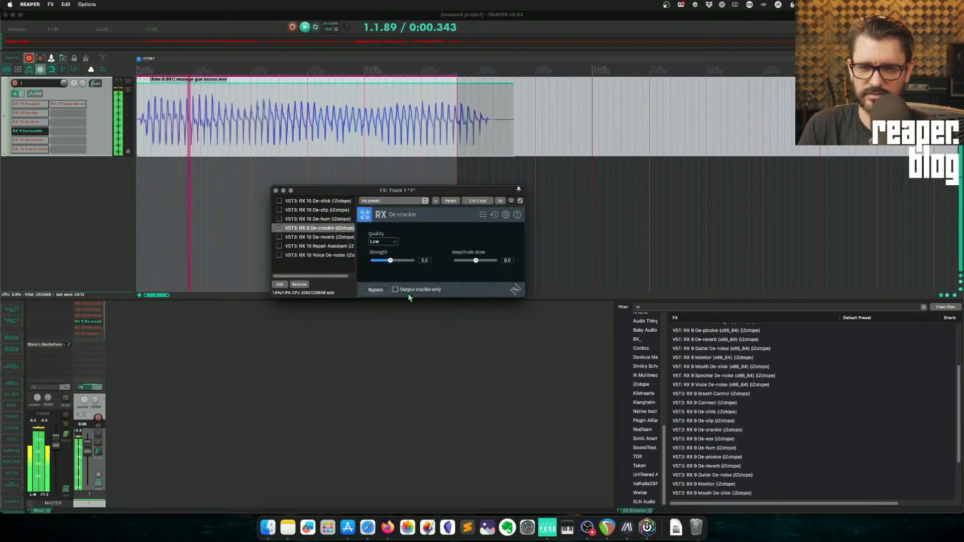
Step: Audition De-crackle with strength 9.8 and amplitude skew -5.0, comparing Output crackle only on and off, and stop playback
{"action": "left_click", "coordinate": [408, 290]}
{"action": "left_click_drag", "start_coordinate": [390, 261], "coordinate": [413, 261]}
{"action": "mouse_move", "coordinate": [475, 260]}
{"action": "left_mouse_down"}
{"action": "mouse_move", "coordinate": [510, 265]}
{"action": "mouse_move", "coordinate": [453, 265]}
{"action": "mouse_move", "coordinate": [468, 264]}
{"action": "left_mouse_up"}
{"action": "key", "text": "space"}
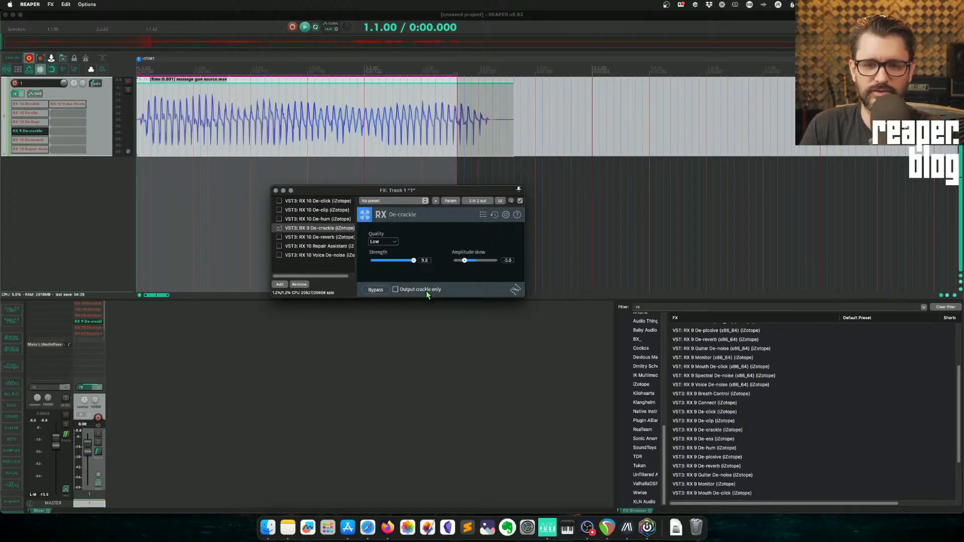
Step: Remove all RX plug-ins from track 1's FX chain and load RX 9 Guitar De-noise (VST3)
{"action": "left_click", "coordinate": [316, 246]}
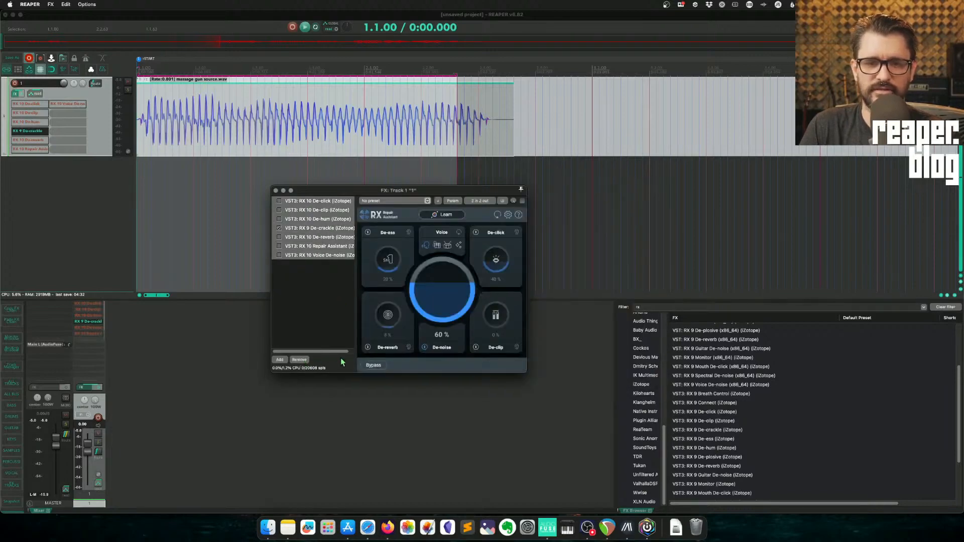
{"action": "left_click", "coordinate": [306, 362]}
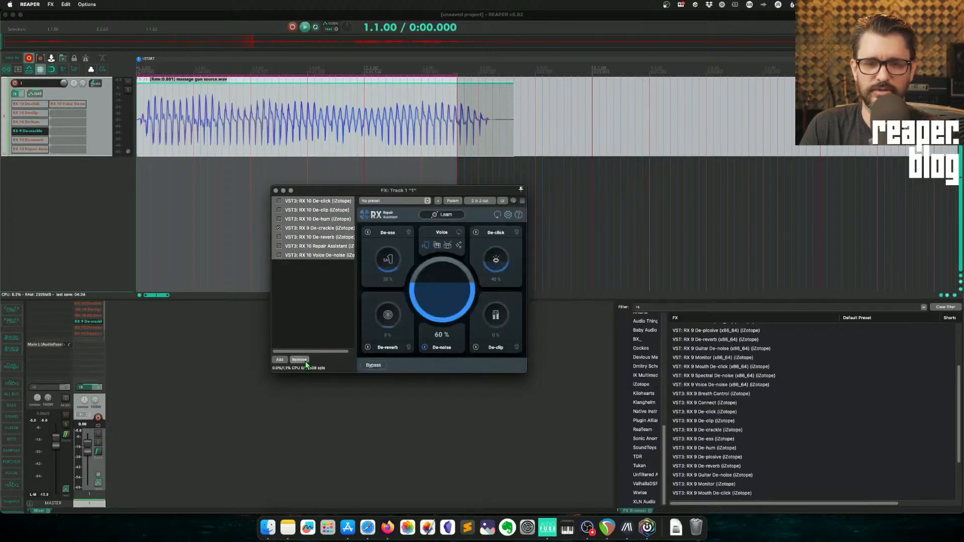
{"action": "left_click", "coordinate": [722, 450]}
{"action": "scroll", "coordinate": [721, 447], "scroll_direction": "down", "scroll_amount": 3}
{"action": "left_click", "coordinate": [709, 408]}
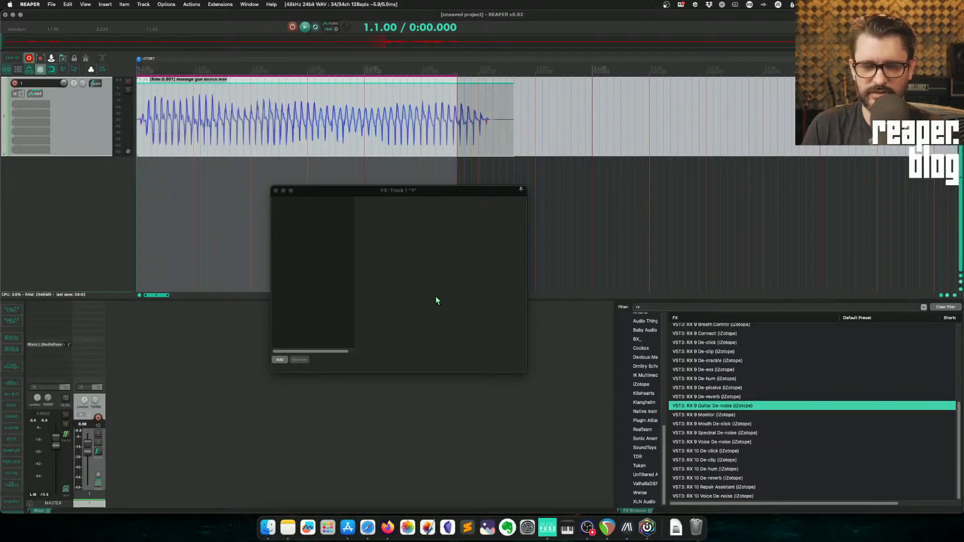
{"action": "left_click_drag", "start_coordinate": [436, 297], "coordinate": [435, 297]}
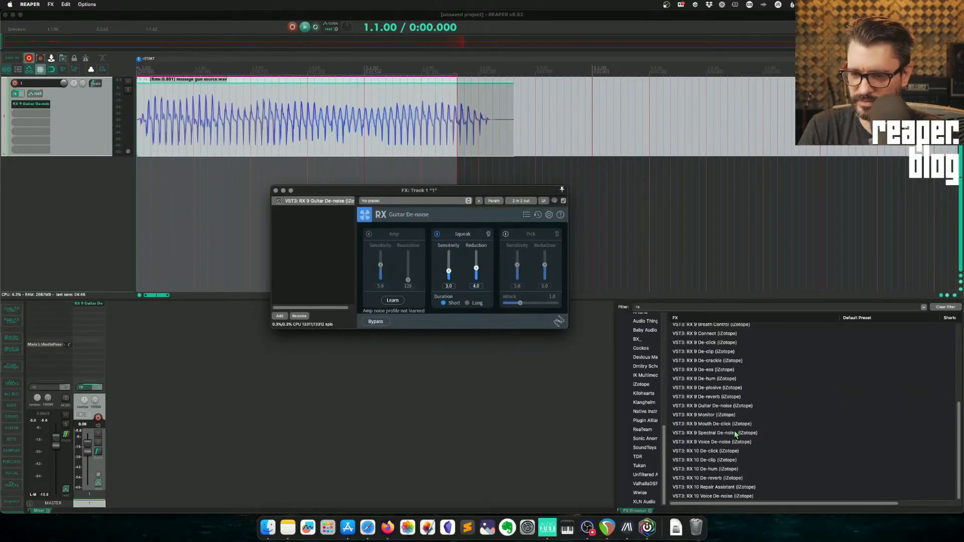
Step: Replace Guitar De-noise on track 1 with the VST3 versions of RX 9 Voice De-noise, De-clip and Mouth De-click
{"action": "left_click", "coordinate": [300, 317]}
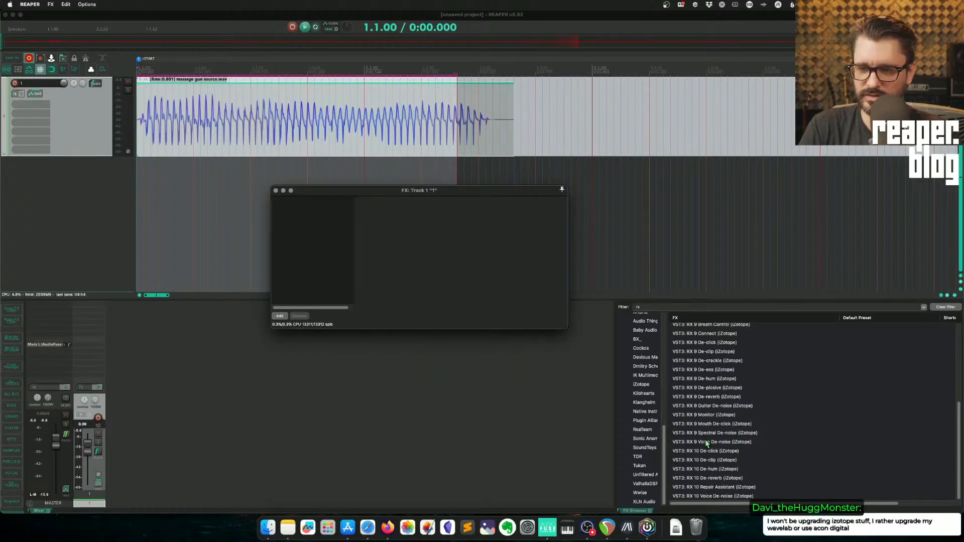
{"action": "left_click", "coordinate": [724, 444]}
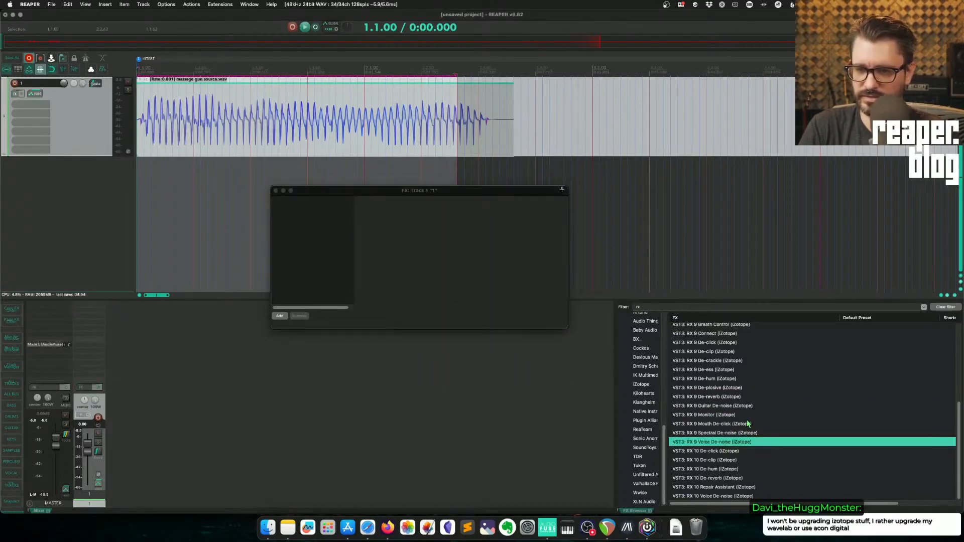
{"action": "left_click", "coordinate": [713, 354]}
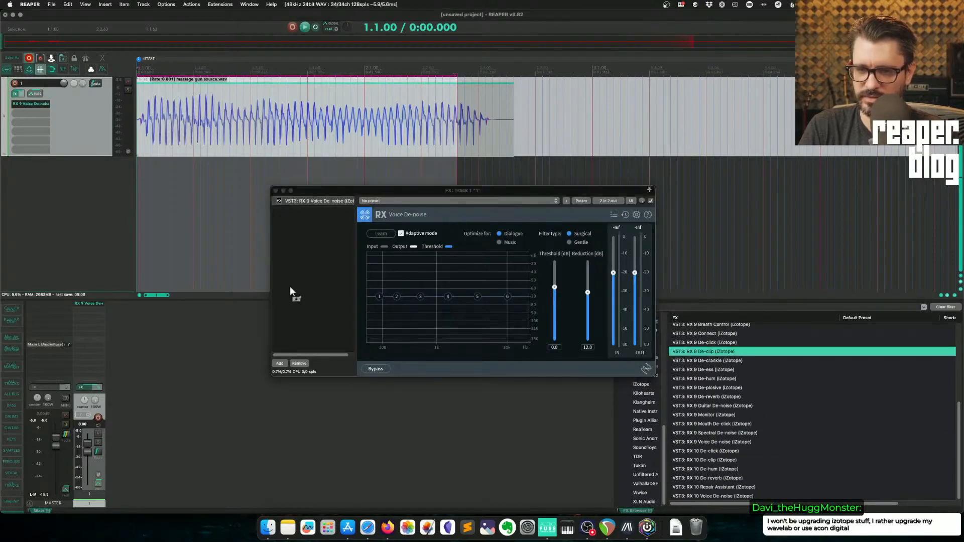
{"action": "left_click_drag", "start_coordinate": [289, 291], "coordinate": [290, 293]}
{"action": "left_click_drag", "start_coordinate": [523, 382], "coordinate": [312, 282]}
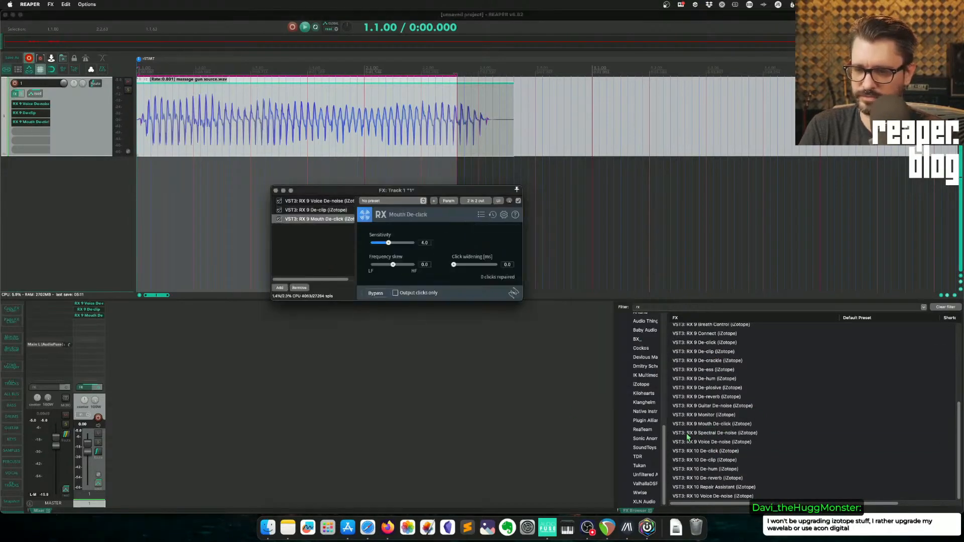
{"action": "scroll", "coordinate": [732, 475], "scroll_direction": "up", "scroll_amount": 5}
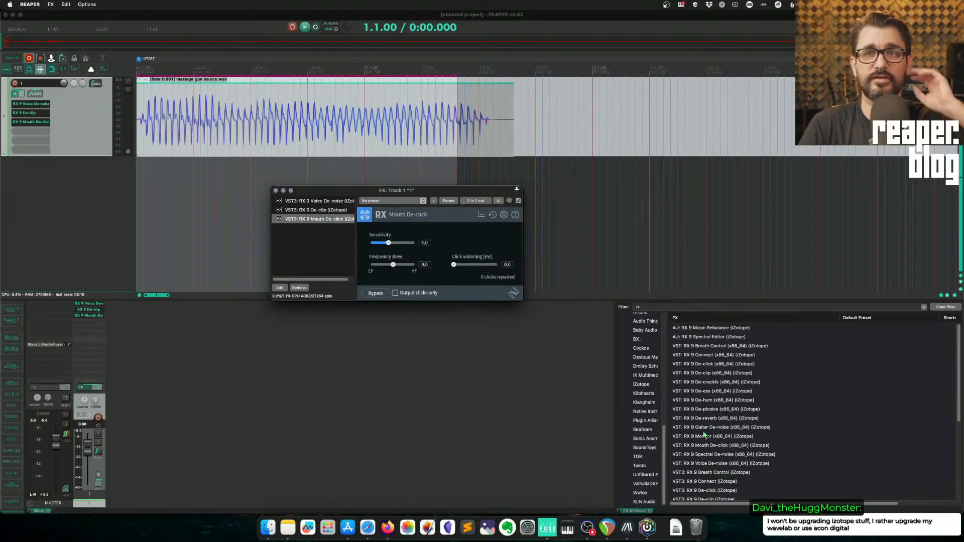
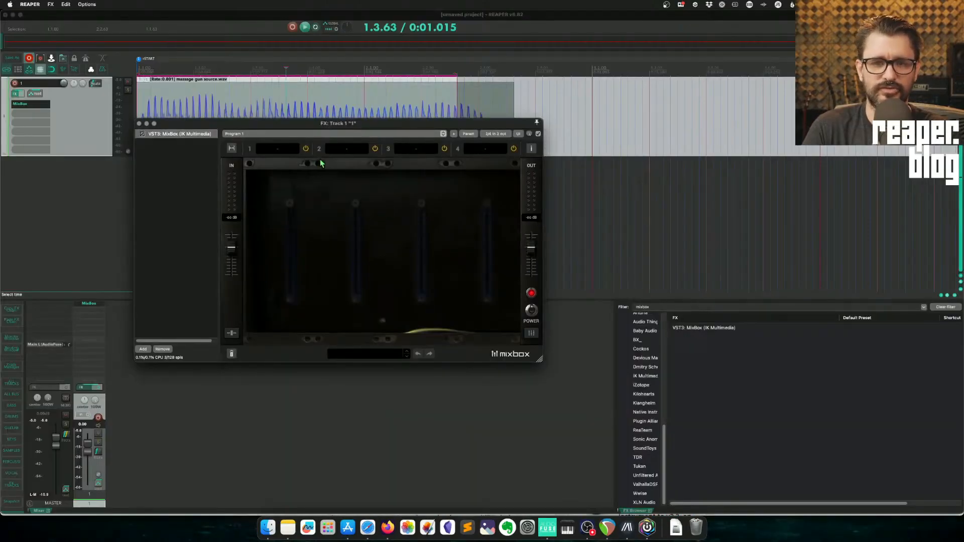
Step: Expand MixBox to its eight-slot rack, with Digital Reverb in slot 1 and Flexi Amp in slot 2
{"action": "left_click", "coordinate": [232, 148]}
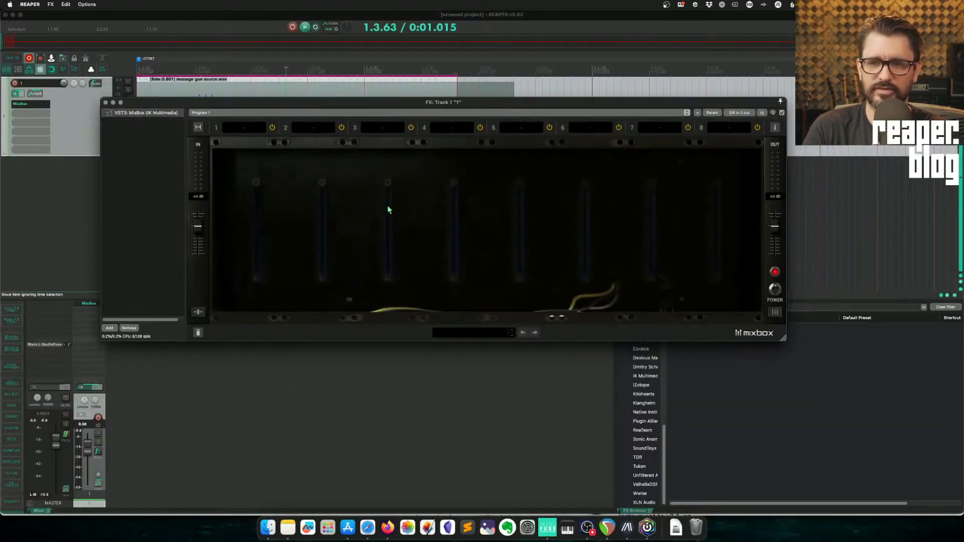
{"action": "left_click", "coordinate": [250, 130]}
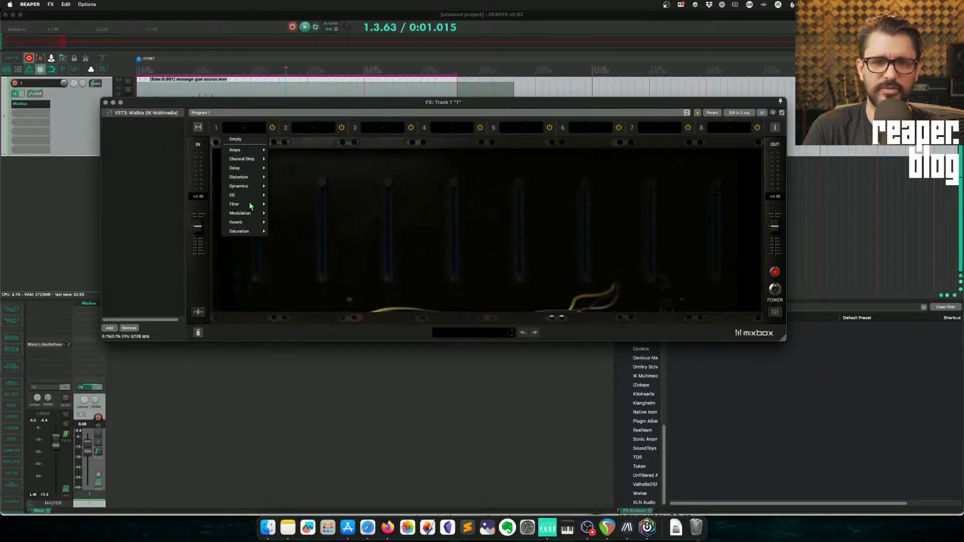
{"action": "mouse_move", "coordinate": [254, 222]}
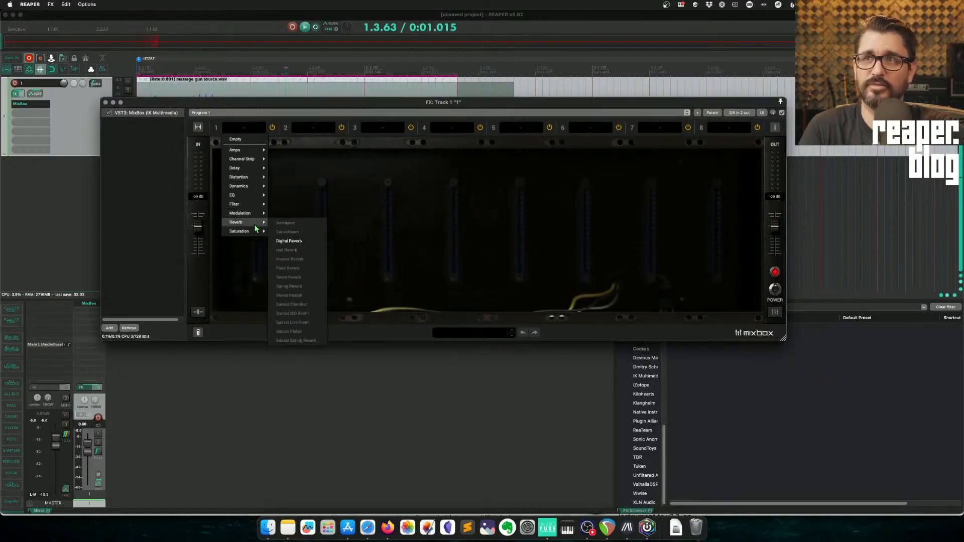
{"action": "left_click", "coordinate": [305, 242]}
{"action": "left_click", "coordinate": [311, 128]}
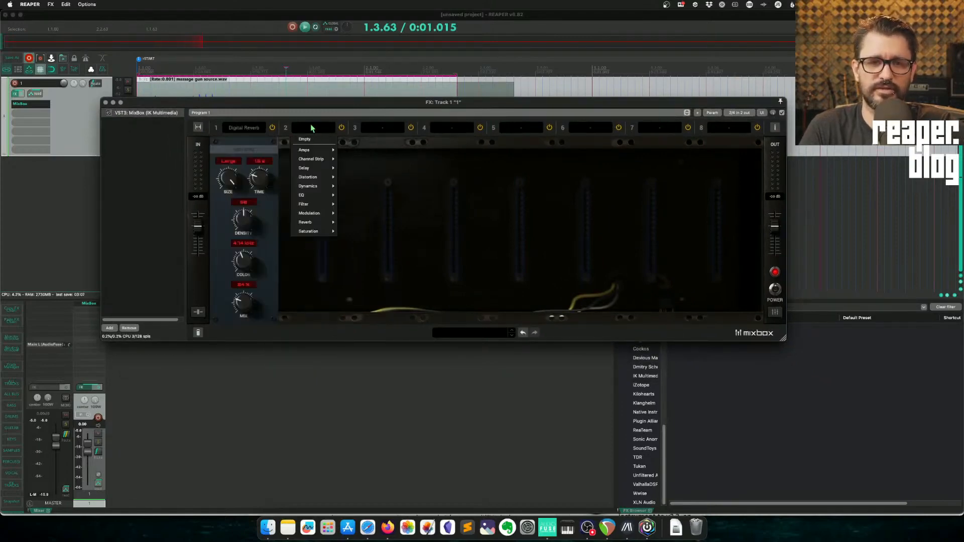
{"action": "mouse_move", "coordinate": [308, 149]}
{"action": "left_click", "coordinate": [361, 183]}
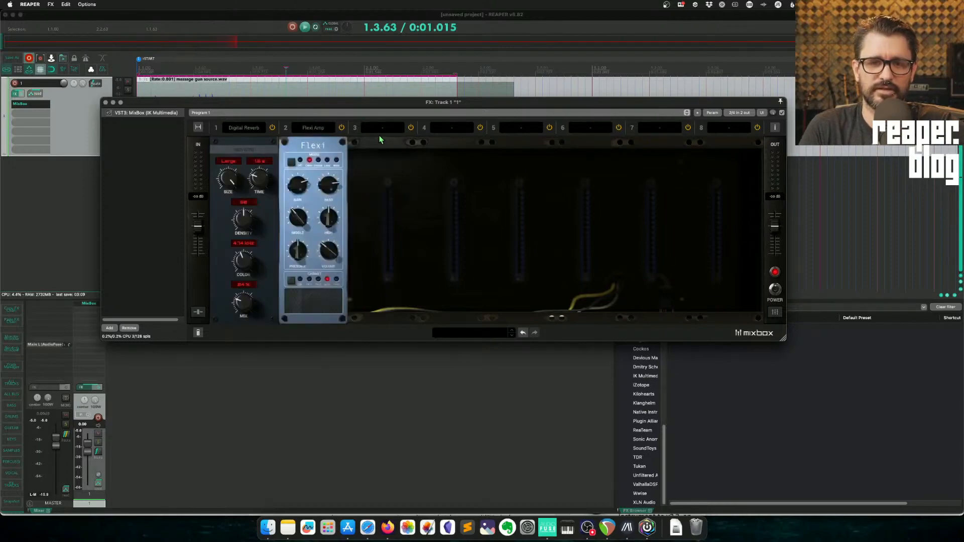
Step: Load Channel Strip into MixBox slot 3, Limiter into slot 4 and Digital Delay into slot 5
{"action": "left_click", "coordinate": [383, 128]}
{"action": "mouse_move", "coordinate": [380, 159]}
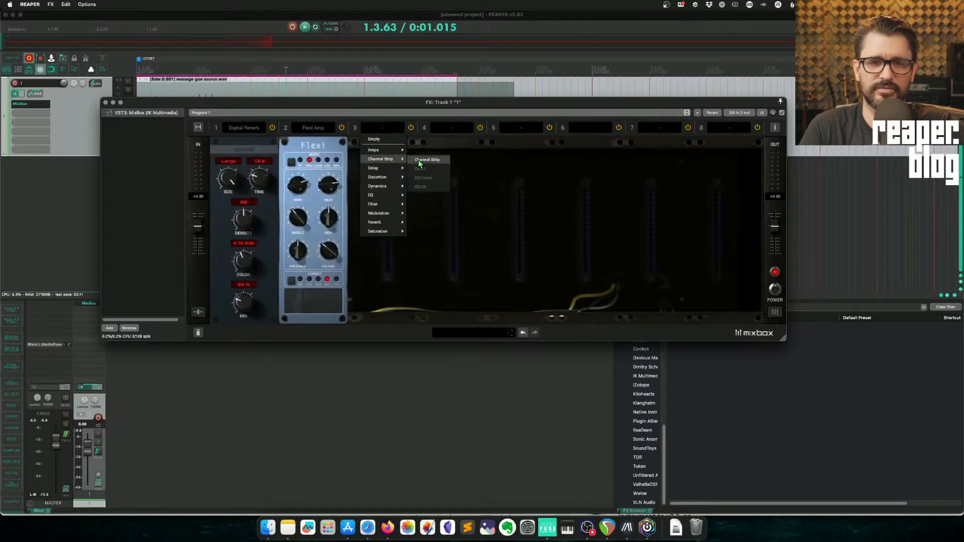
{"action": "left_click", "coordinate": [420, 161]}
{"action": "left_click", "coordinate": [452, 128]}
{"action": "mouse_move", "coordinate": [454, 187]}
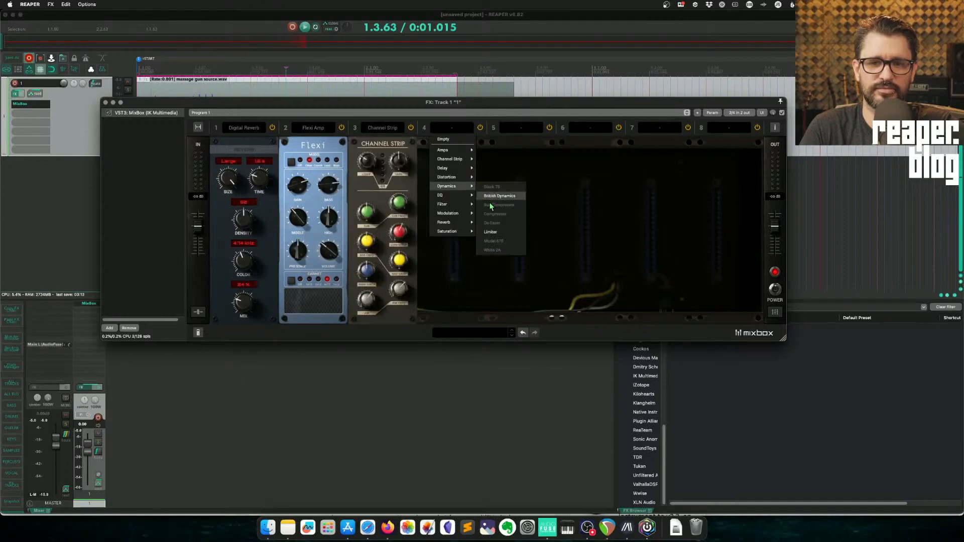
{"action": "left_click", "coordinate": [490, 232]}
{"action": "left_click", "coordinate": [521, 128]}
{"action": "mouse_move", "coordinate": [533, 173]}
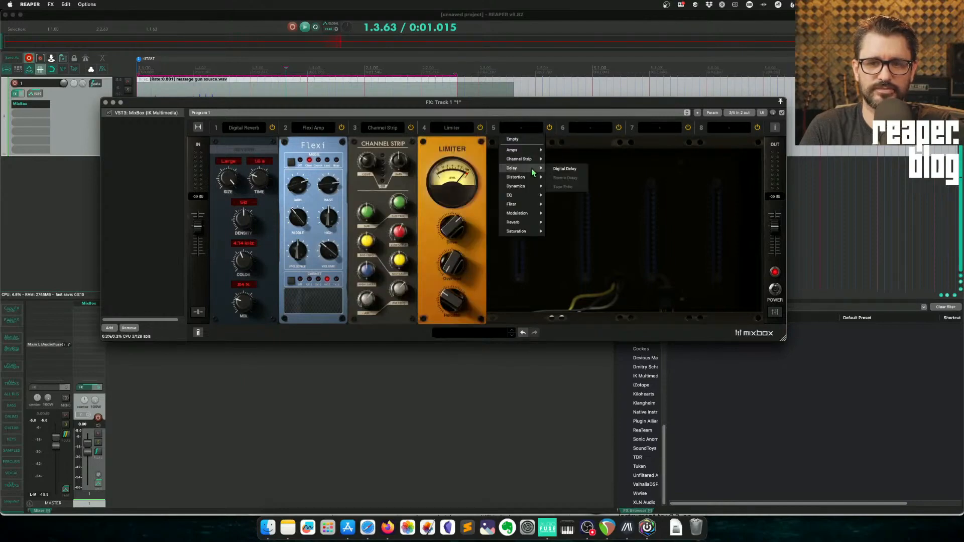
{"action": "left_click", "coordinate": [564, 168]}
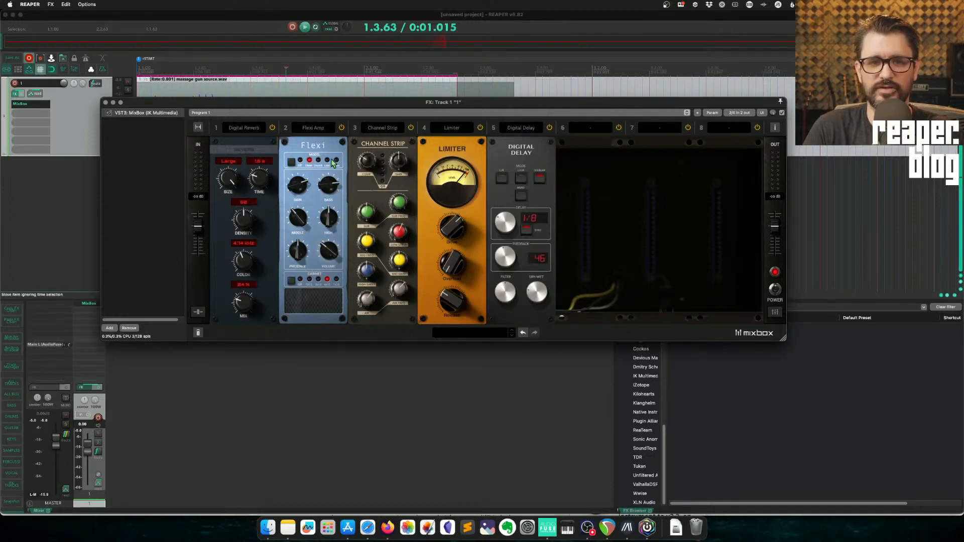
Step: Set the Flexi Amp's bass to 5.7 and inspect MixBox's parameter options and per-slot mixer faders
{"action": "left_click_drag", "start_coordinate": [283, 106], "coordinate": [301, 84]}
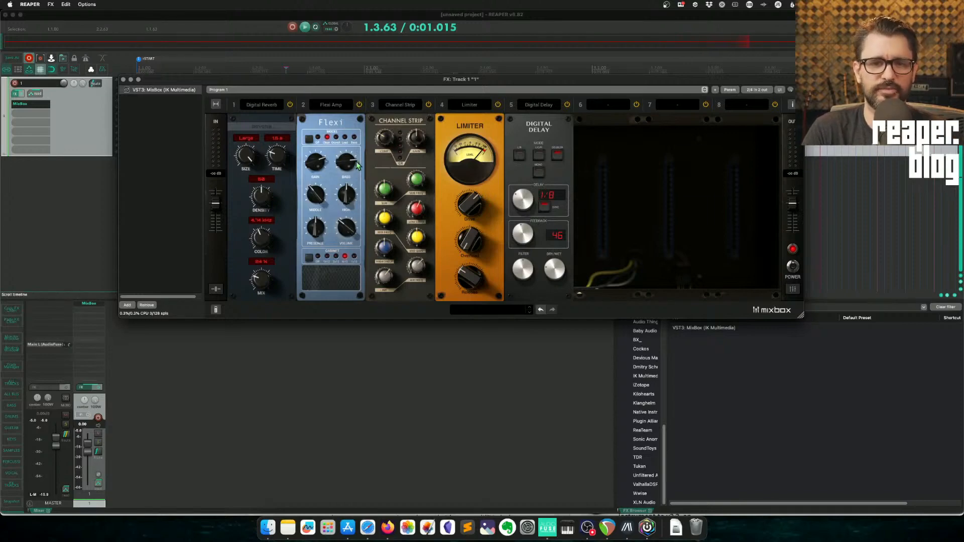
{"action": "left_click_drag", "start_coordinate": [352, 162], "coordinate": [352, 182]}
{"action": "left_click", "coordinate": [730, 90]}
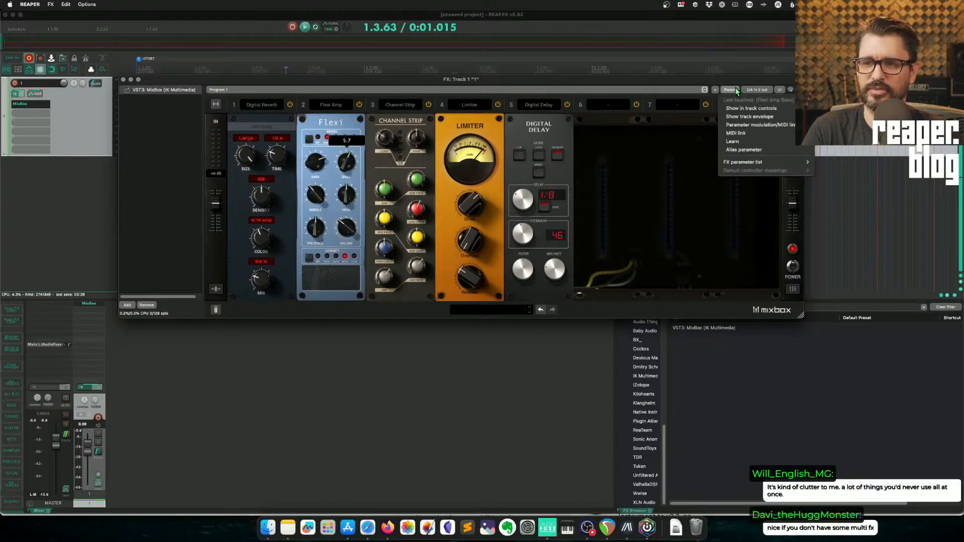
{"action": "left_click", "coordinate": [733, 90]}
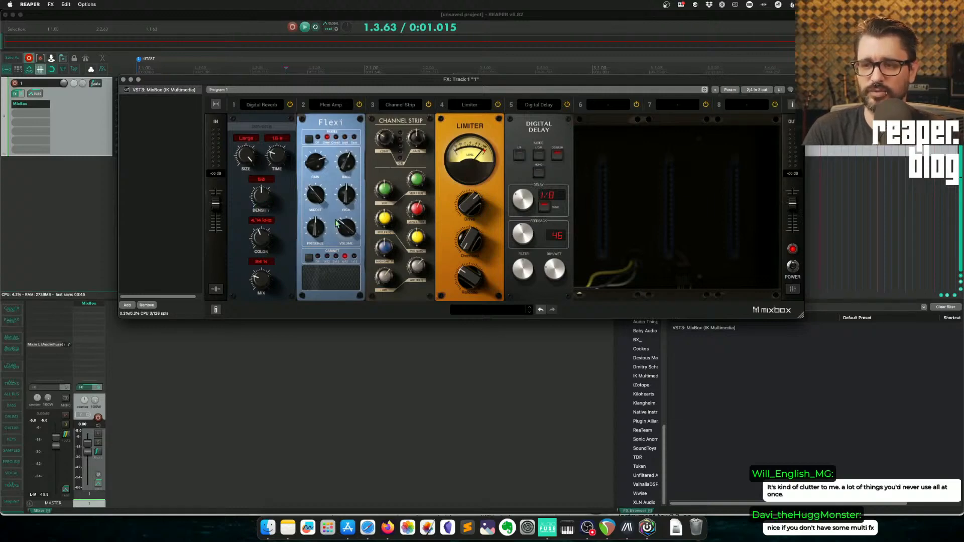
{"action": "left_click", "coordinate": [794, 290]}
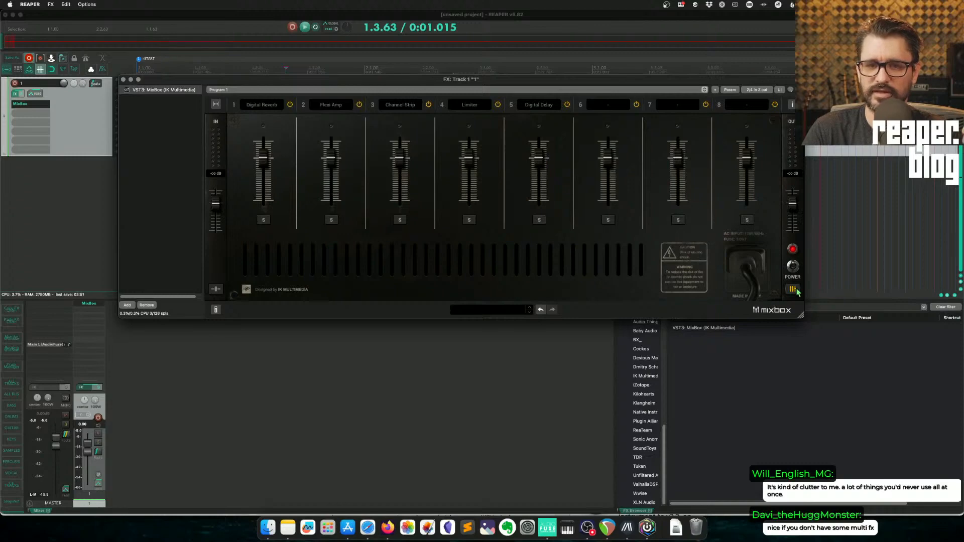
{"action": "left_click", "coordinate": [795, 290]}
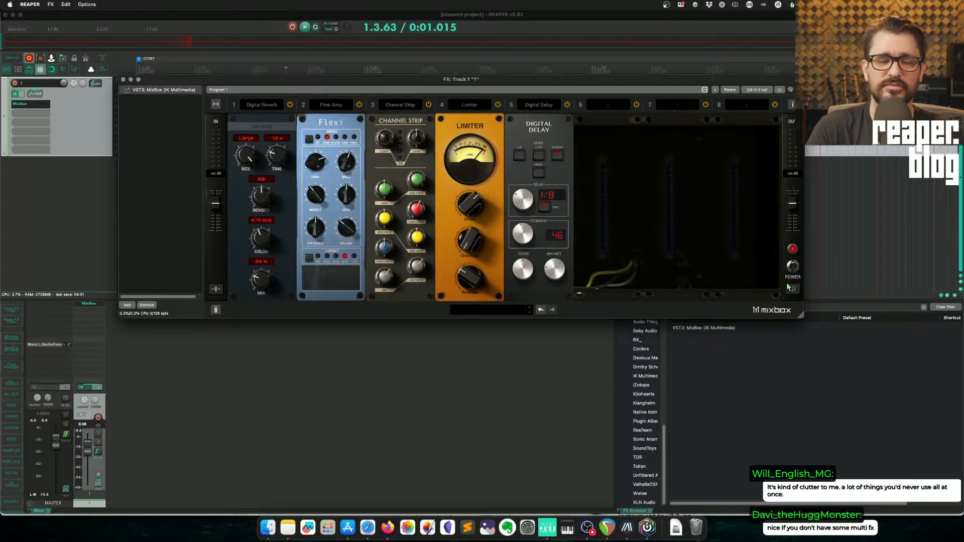
Step: Switch to Firefox to show the MixBox sale article, return to REAPER and remove MixBox from track 1
{"action": "key", "text": "super+Tab"}
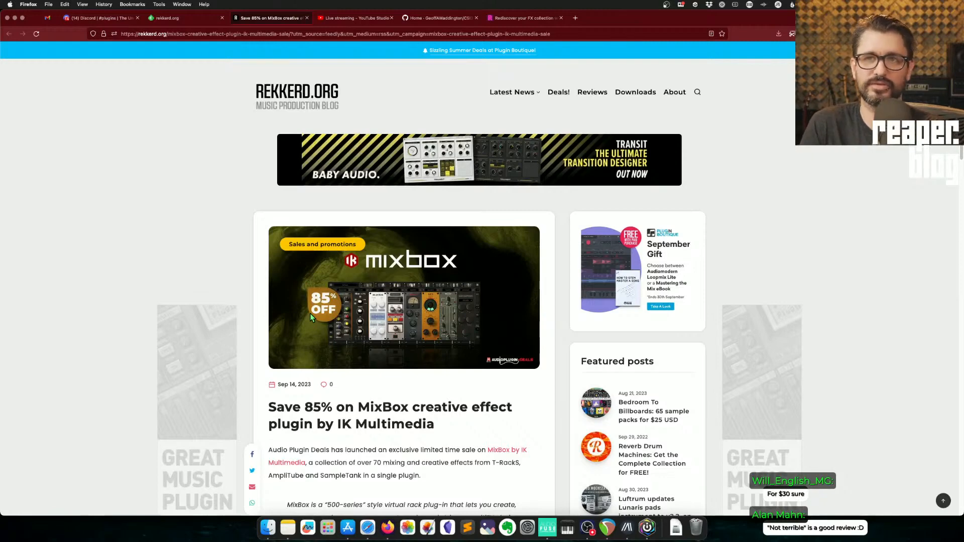
{"action": "left_click", "coordinate": [607, 530]}
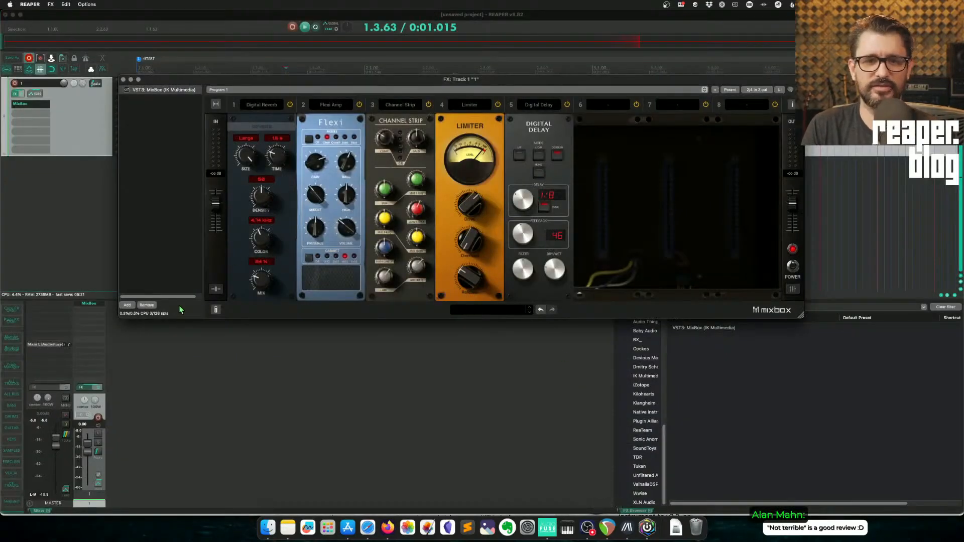
{"action": "left_click", "coordinate": [146, 305]}
{"action": "left_click_drag", "start_coordinate": [160, 82], "coordinate": [113, 102]}
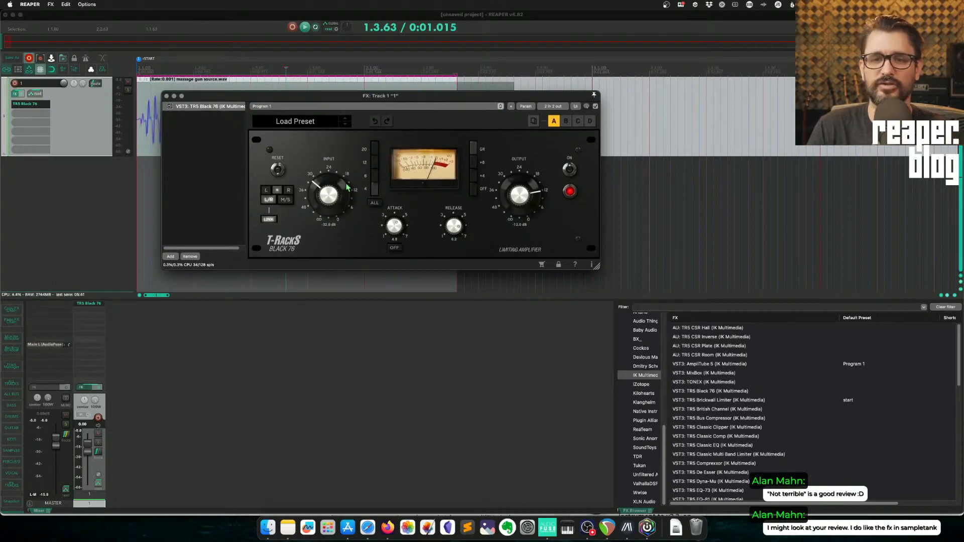
Step: Set the TR5 Black 76's input to about -25 dB, try its all-ratio and attack-off options, and compare M/S with L/R processing
{"action": "mouse_move", "coordinate": [334, 191]}
{"action": "left_mouse_down"}
{"action": "mouse_move", "coordinate": [339, 162]}
{"action": "mouse_move", "coordinate": [349, 186]}
{"action": "left_mouse_up"}
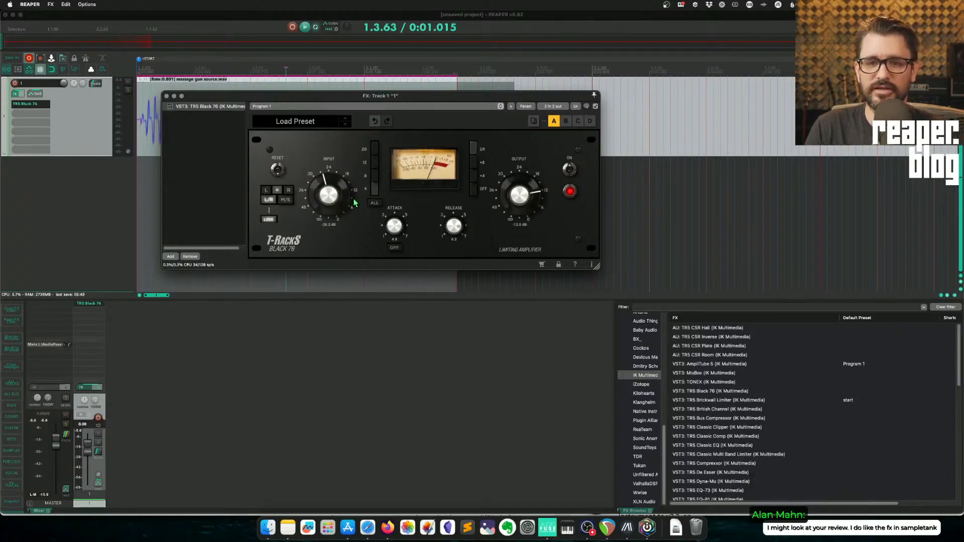
{"action": "left_click", "coordinate": [379, 203]}
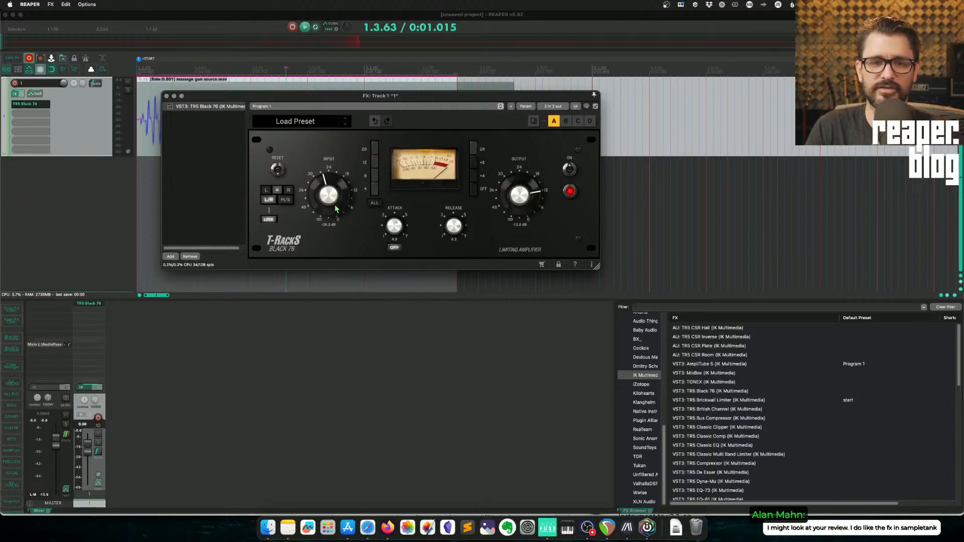
{"action": "left_click", "coordinate": [289, 201]}
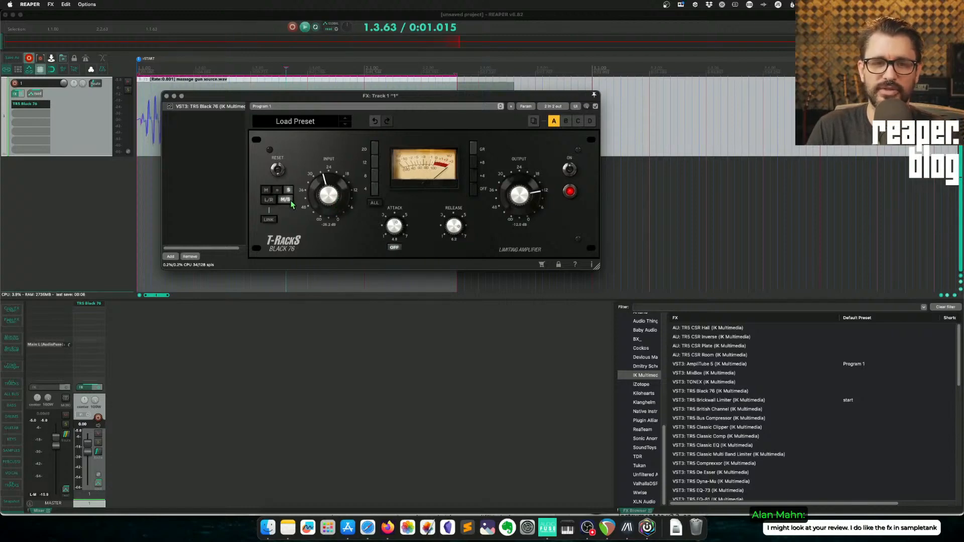
{"action": "left_click", "coordinate": [270, 200]}
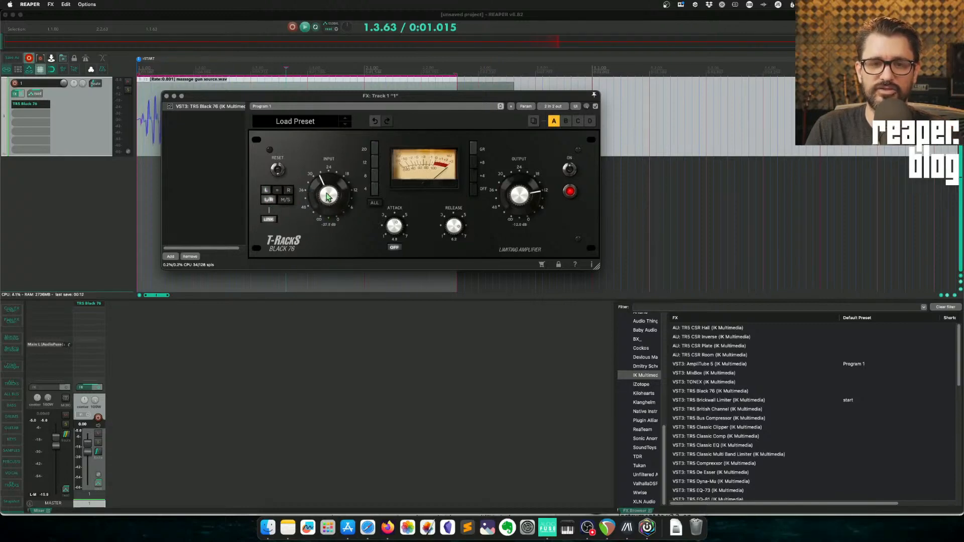
Step: Toggle Black 76 between M/S and L/R modes, and set its input to about -36 dB and output to about -13 dB
{"action": "left_click", "coordinate": [285, 200]}
{"action": "left_click", "coordinate": [268, 200]}
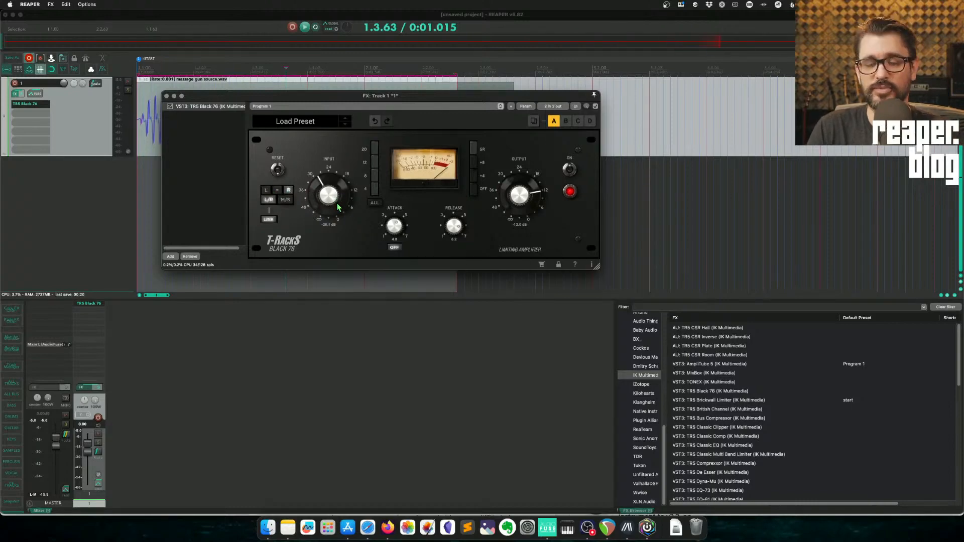
{"action": "left_click_drag", "start_coordinate": [341, 195], "coordinate": [346, 212]}
{"action": "mouse_move", "coordinate": [518, 196]}
{"action": "left_mouse_down"}
{"action": "mouse_move", "coordinate": [526, 205]}
{"action": "mouse_move", "coordinate": [521, 196]}
{"action": "left_mouse_up"}
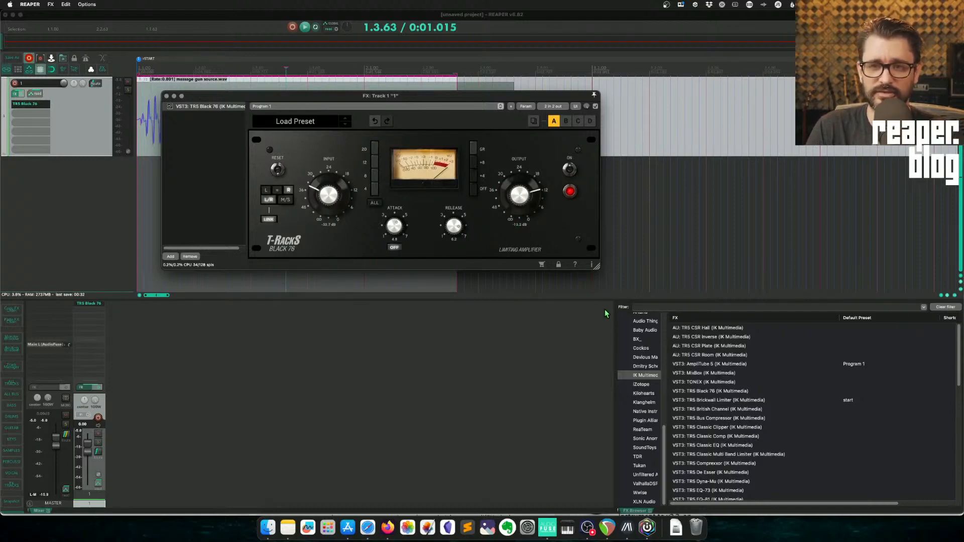
Step: Add TR5 Suite to track 1 and place a Black 76 module in parallel with its Classic EQ
{"action": "scroll", "coordinate": [705, 384], "scroll_direction": "down", "scroll_amount": 15}
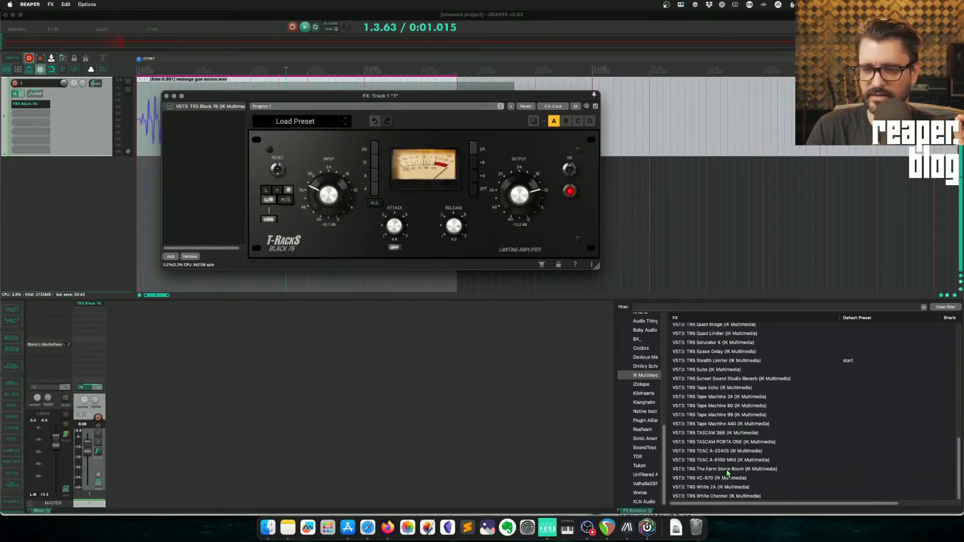
{"action": "left_click", "coordinate": [708, 370]}
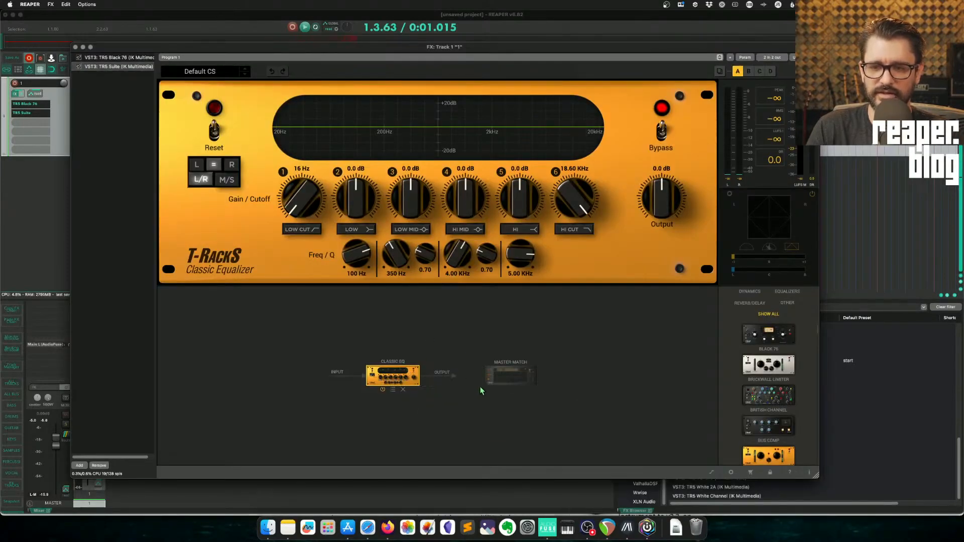
{"action": "left_click_drag", "start_coordinate": [768, 335], "coordinate": [385, 427]}
{"action": "left_click", "coordinate": [385, 427]}
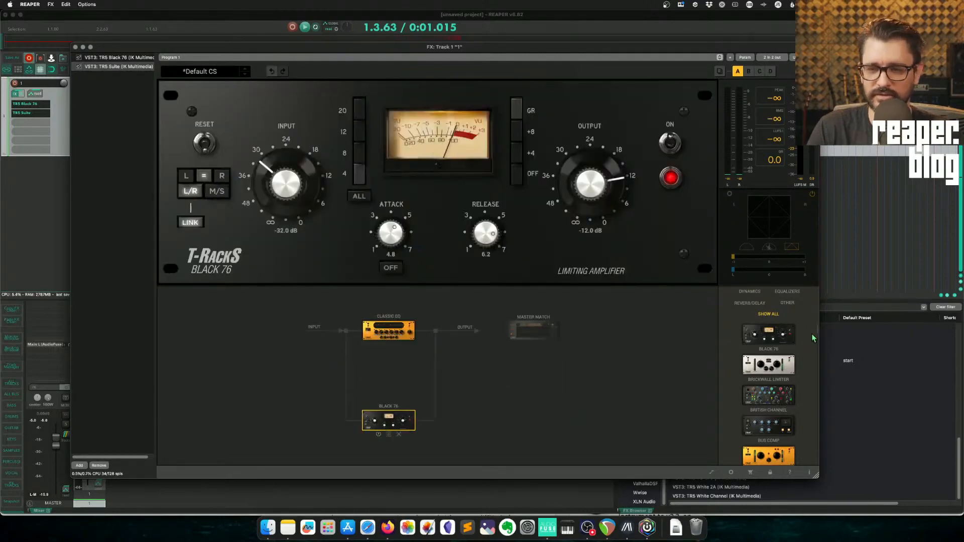
Step: Add Brickwall Limiter and British Channel to the suite's main signal path and try moving British Channel to the Black 76 branch
{"action": "left_click_drag", "start_coordinate": [769, 365], "coordinate": [428, 335]}
{"action": "left_click", "coordinate": [427, 335]}
{"action": "left_click_drag", "start_coordinate": [756, 397], "coordinate": [504, 350]}
{"action": "left_click_drag", "start_coordinate": [353, 421], "coordinate": [387, 423]}
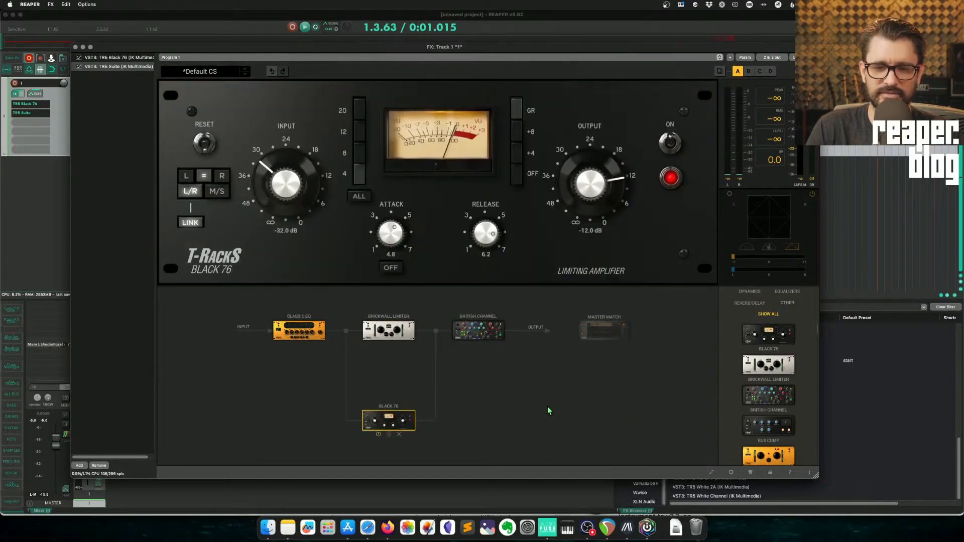
{"action": "left_click_drag", "start_coordinate": [478, 337], "coordinate": [374, 421]}
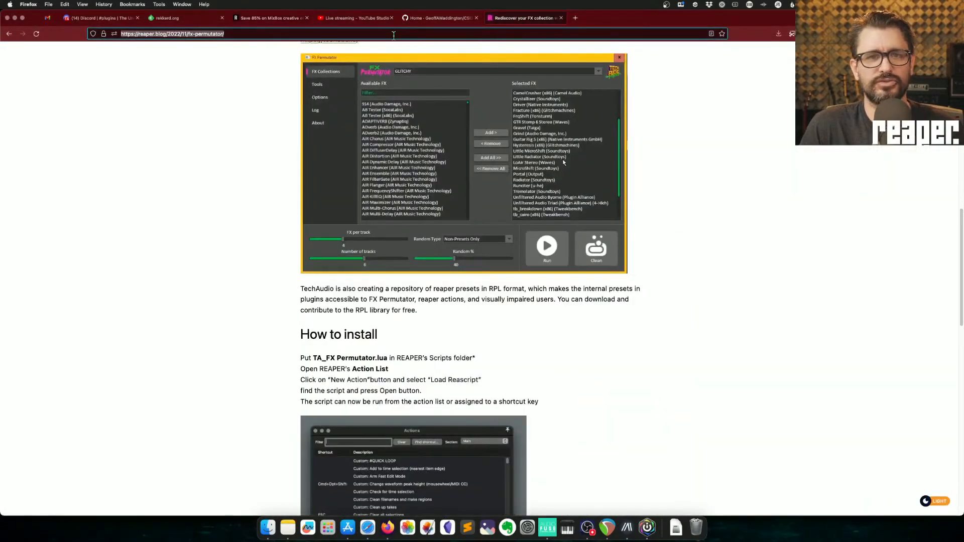
Step: Switch to Firefox and search the reaper.blog site for "mixbox"
{"action": "scroll", "coordinate": [211, 181], "scroll_direction": "up", "scroll_amount": 15}
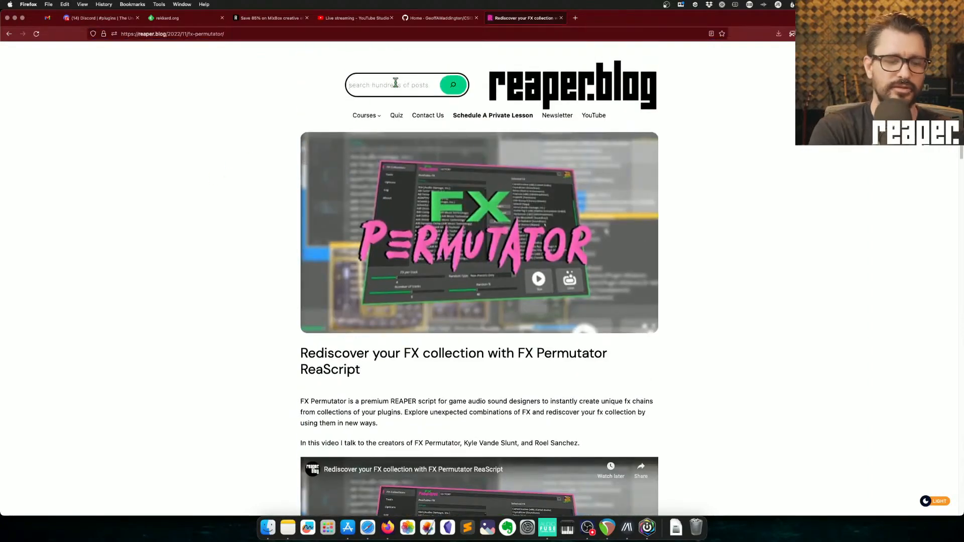
{"action": "left_click", "coordinate": [395, 82]}
{"action": "type", "text": "mixbox"}
{"action": "key", "text": "Return"}
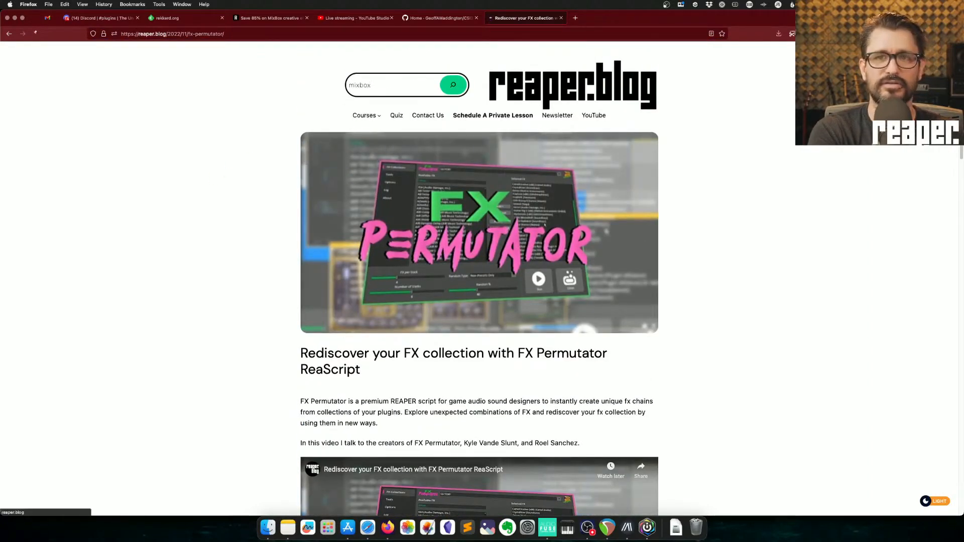